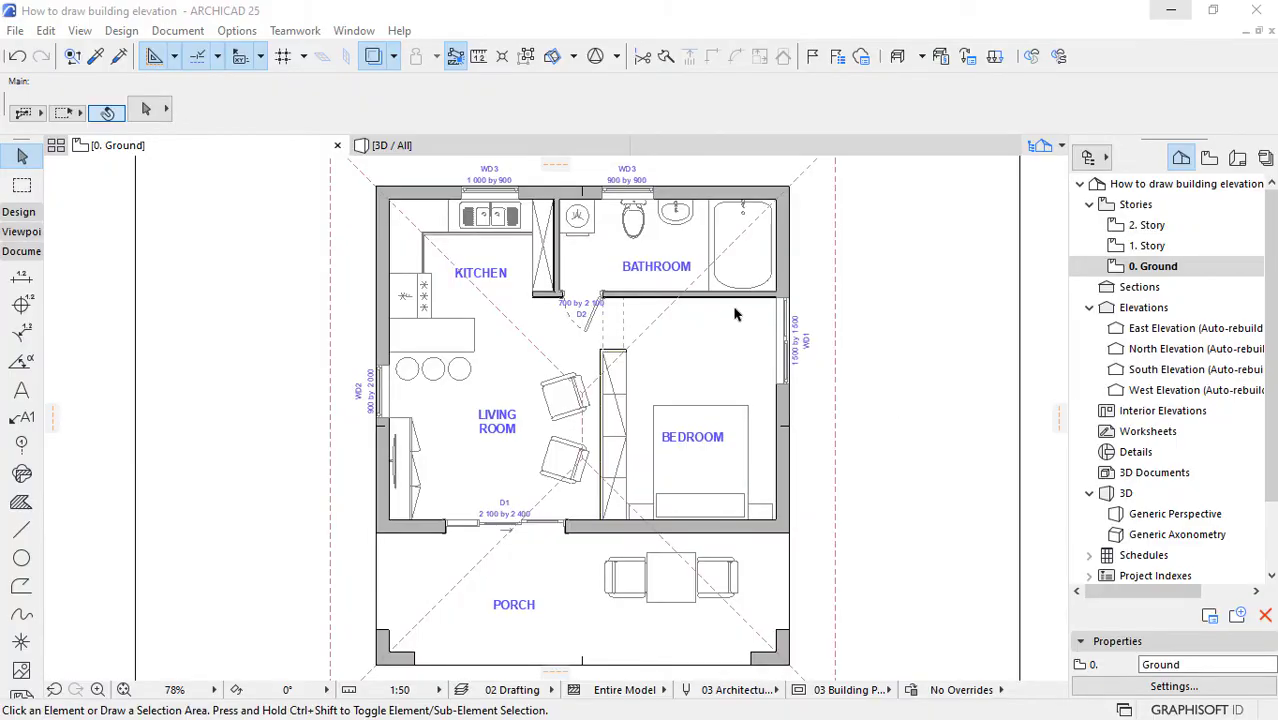
Step: Move the South Elevation marker line about 5.9 m toward the house, placing it just outside the roof outline by the porch
{"action": "scroll", "coordinate": [713, 230], "scroll_direction": "down", "scroll_amount": 5}
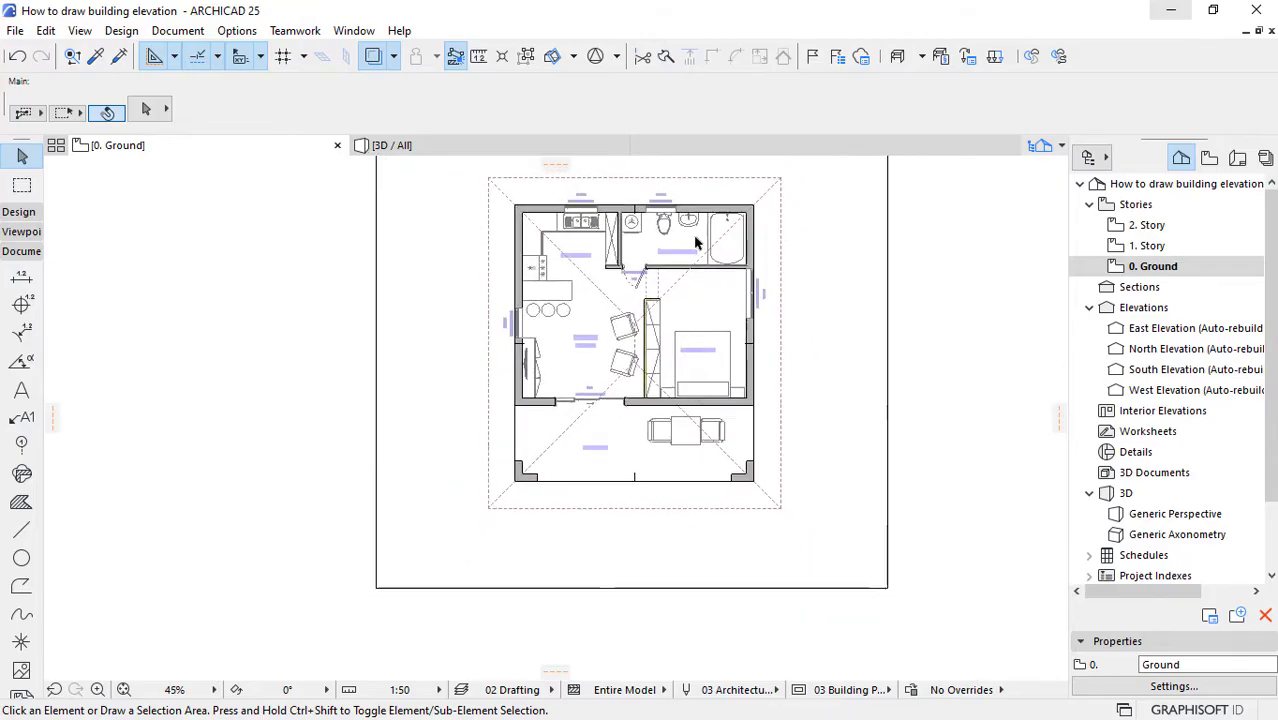
{"action": "scroll", "coordinate": [616, 500], "scroll_direction": "down", "scroll_amount": 4}
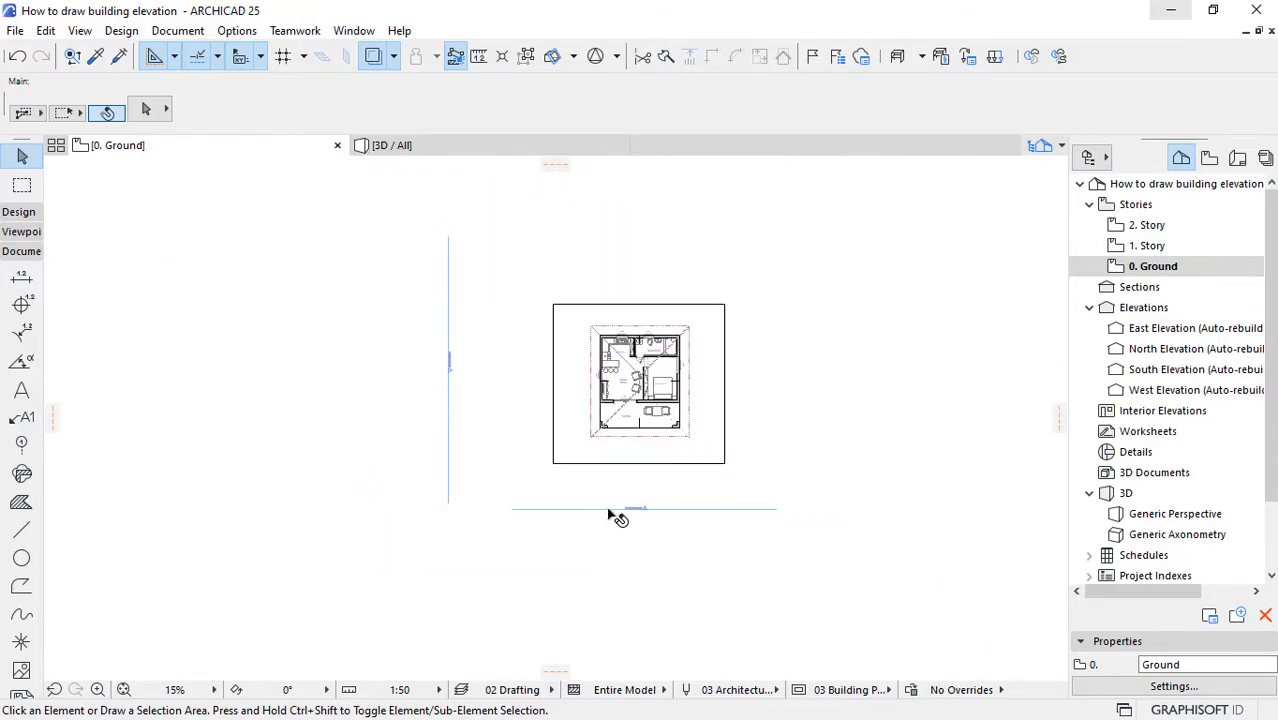
{"action": "scroll", "coordinate": [616, 492], "scroll_direction": "down", "scroll_amount": 1}
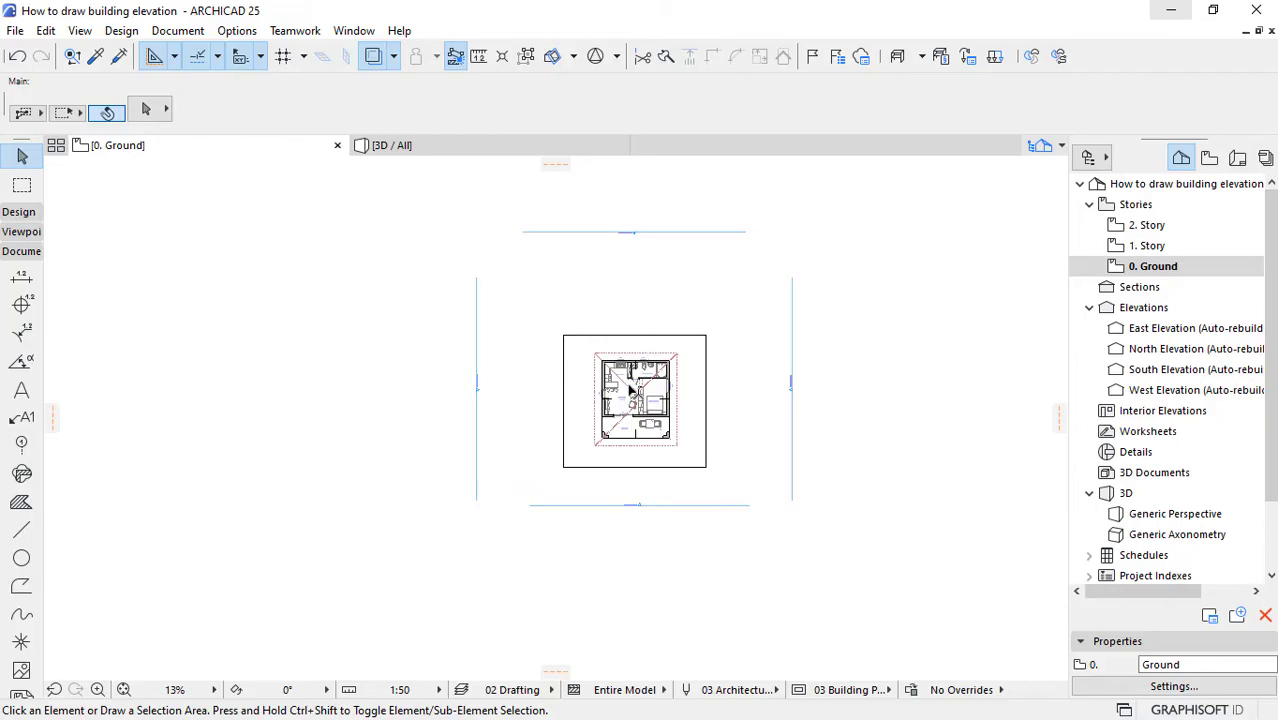
{"action": "scroll", "coordinate": [632, 388], "scroll_direction": "up", "scroll_amount": 1}
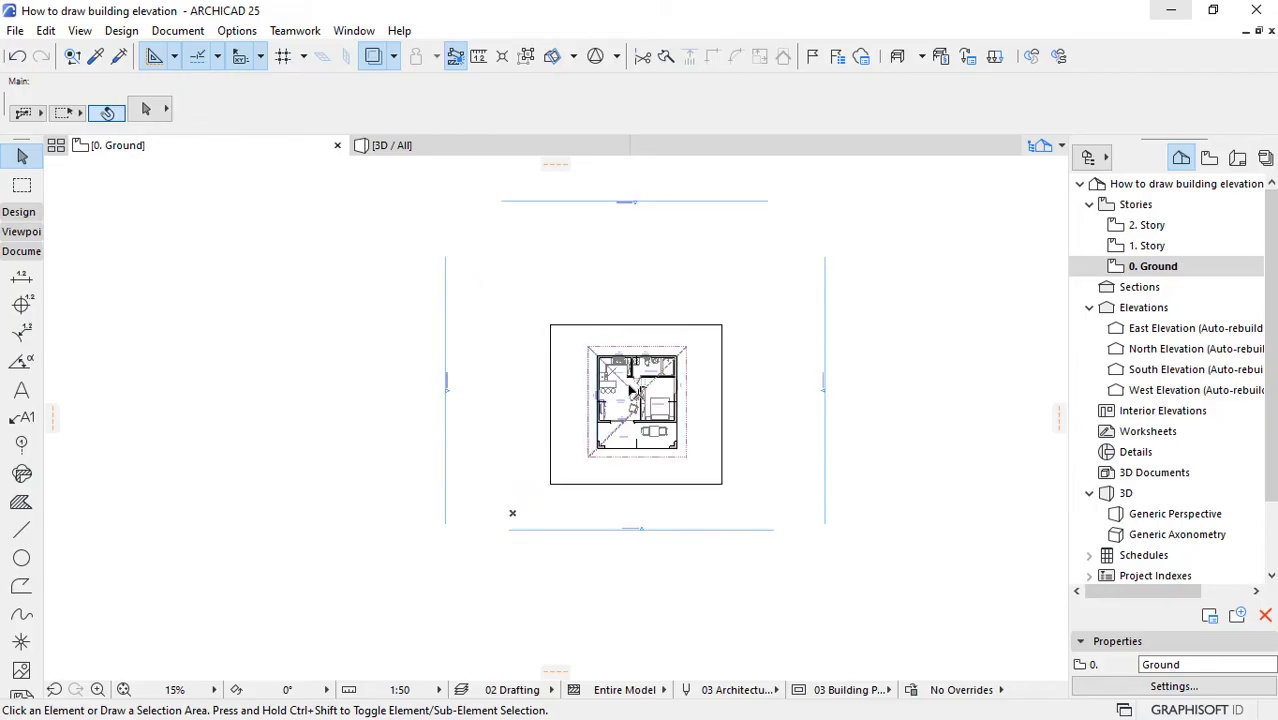
{"action": "left_click", "coordinate": [826, 402]}
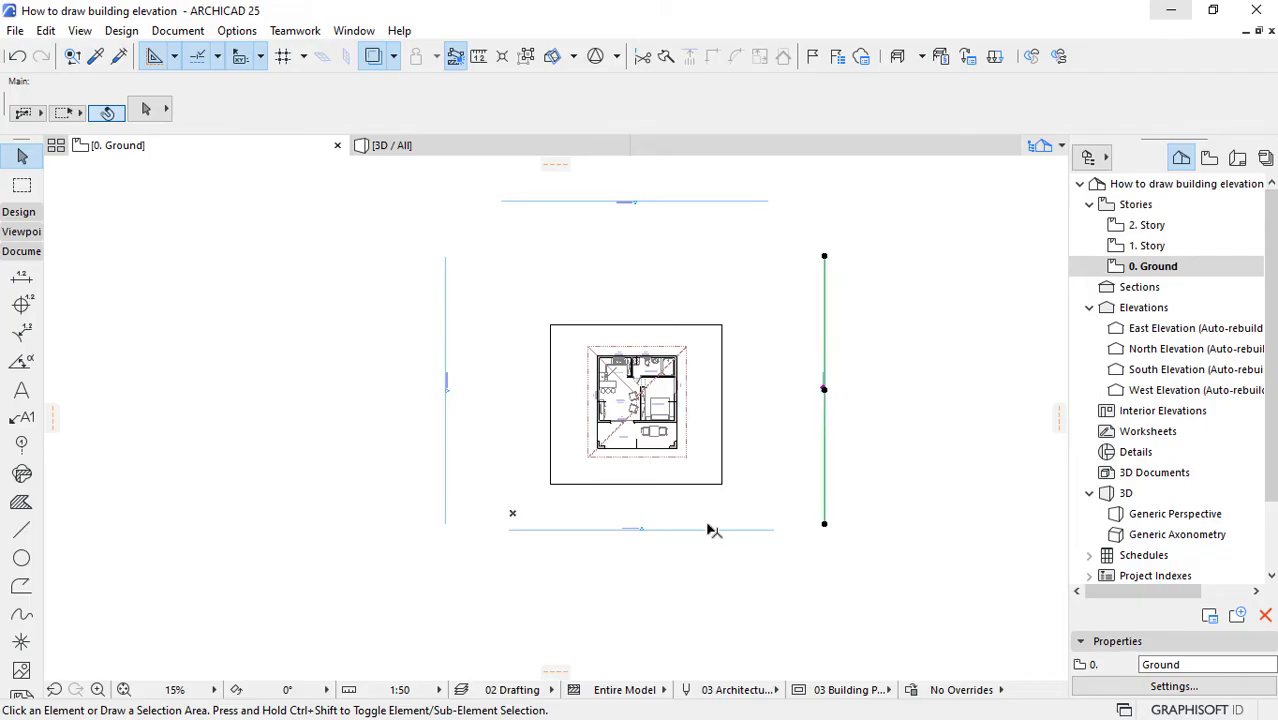
{"action": "left_click", "coordinate": [640, 530]}
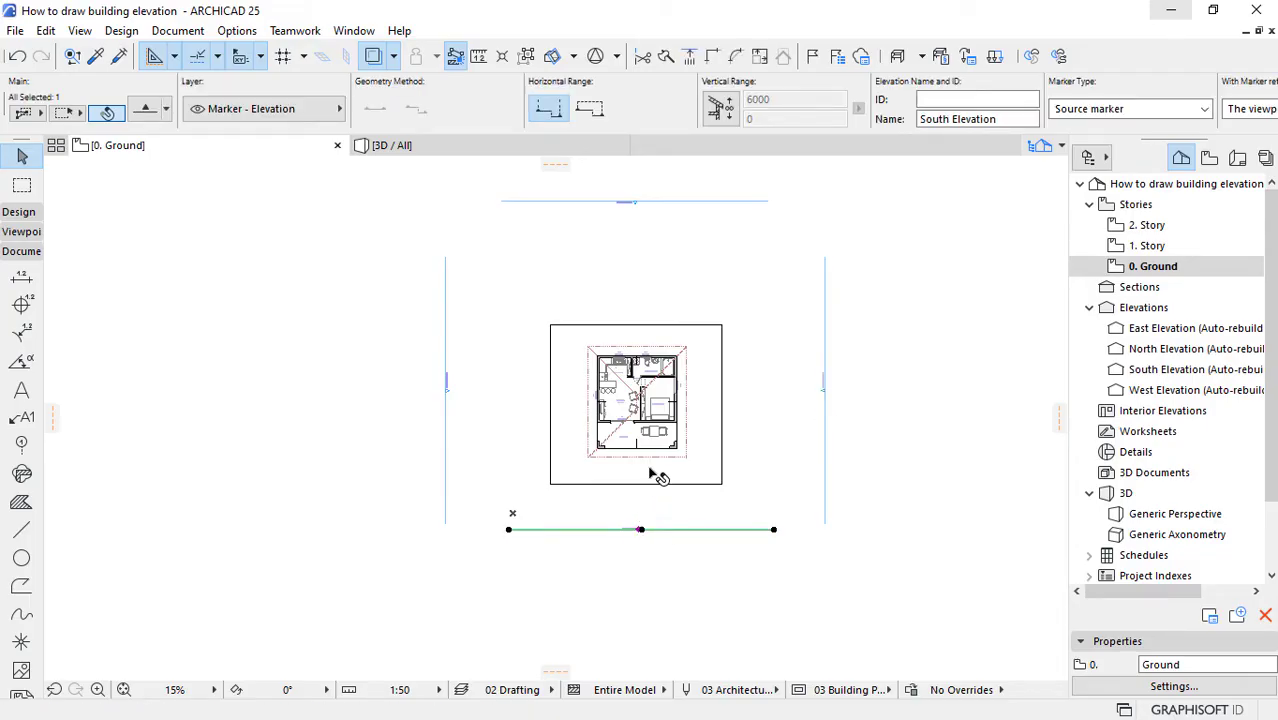
{"action": "scroll", "coordinate": [640, 505], "scroll_direction": "up", "scroll_amount": 4}
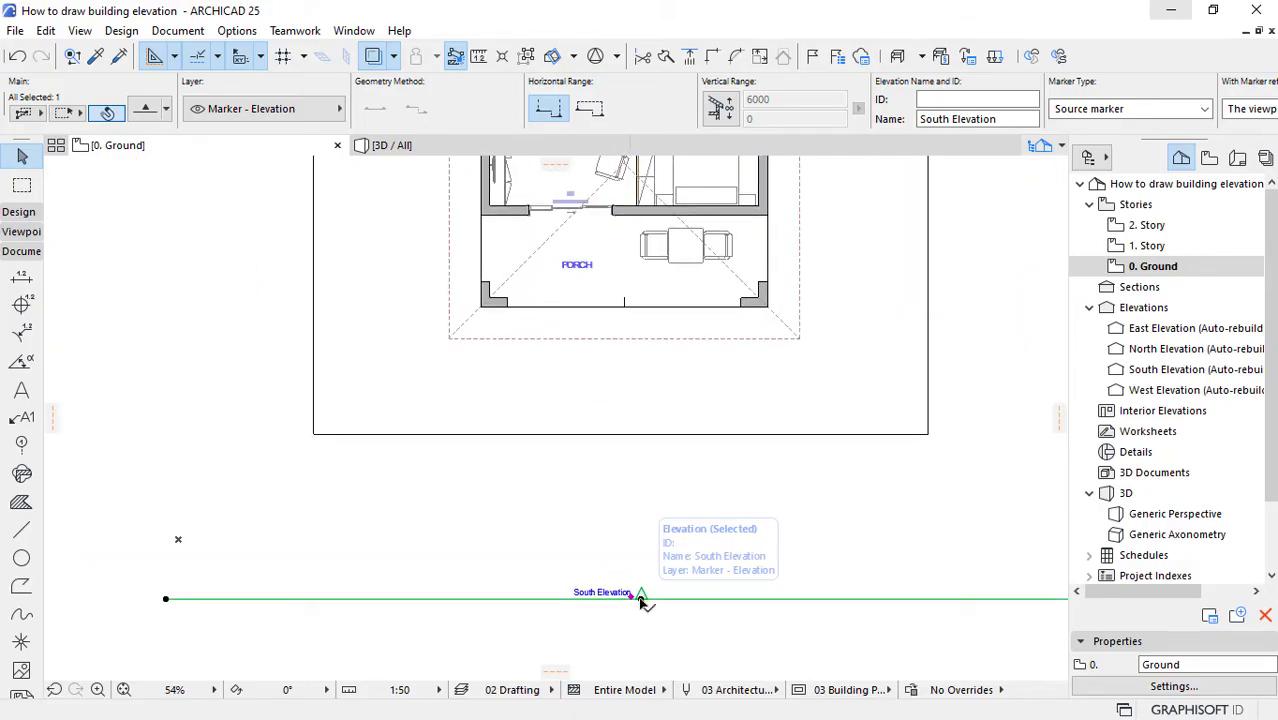
{"action": "left_click", "coordinate": [641, 597]}
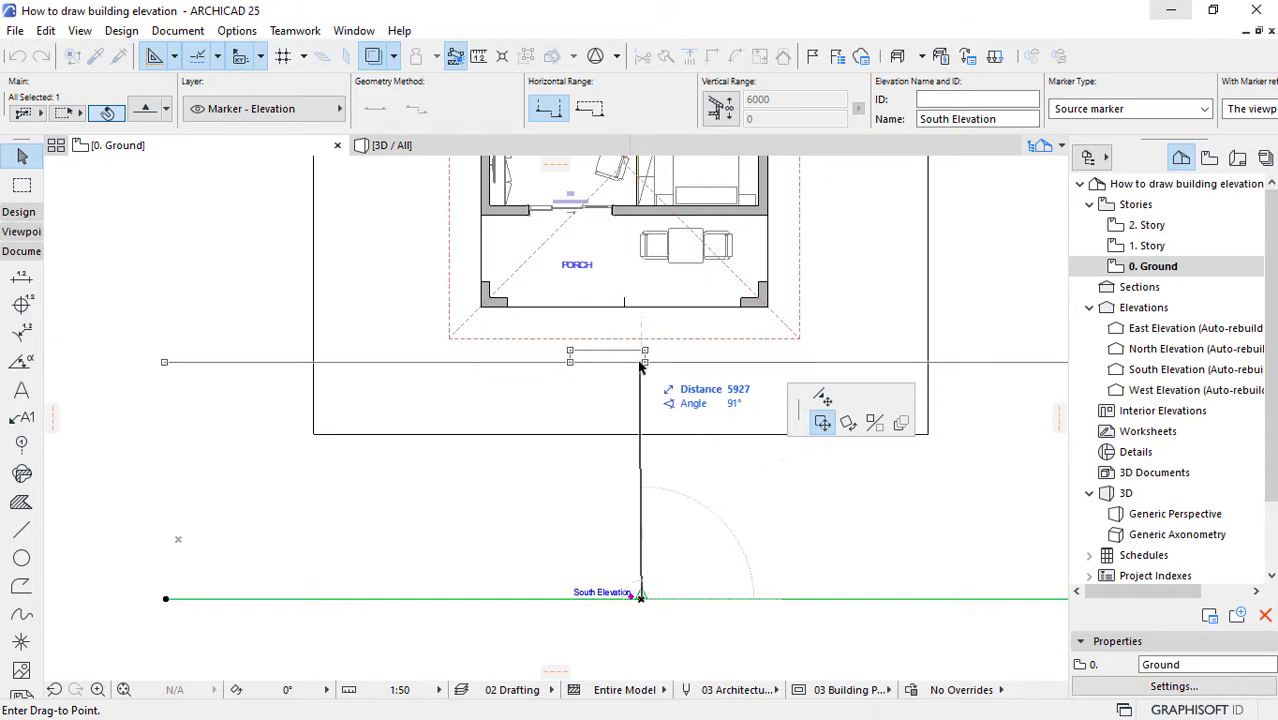
{"action": "left_click", "coordinate": [641, 360]}
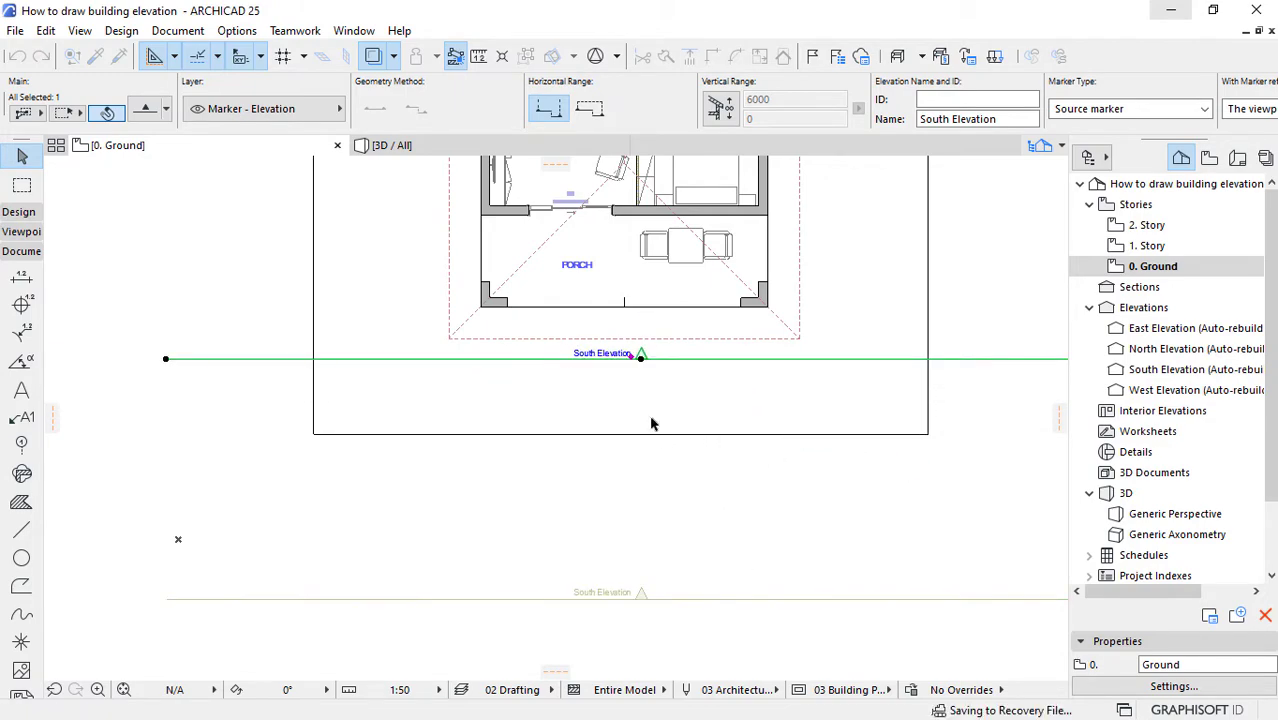
Step: Review the marker style choices and the marker head settings of the South Elevation marker
{"action": "scroll", "coordinate": [645, 345], "scroll_direction": "up", "scroll_amount": 3}
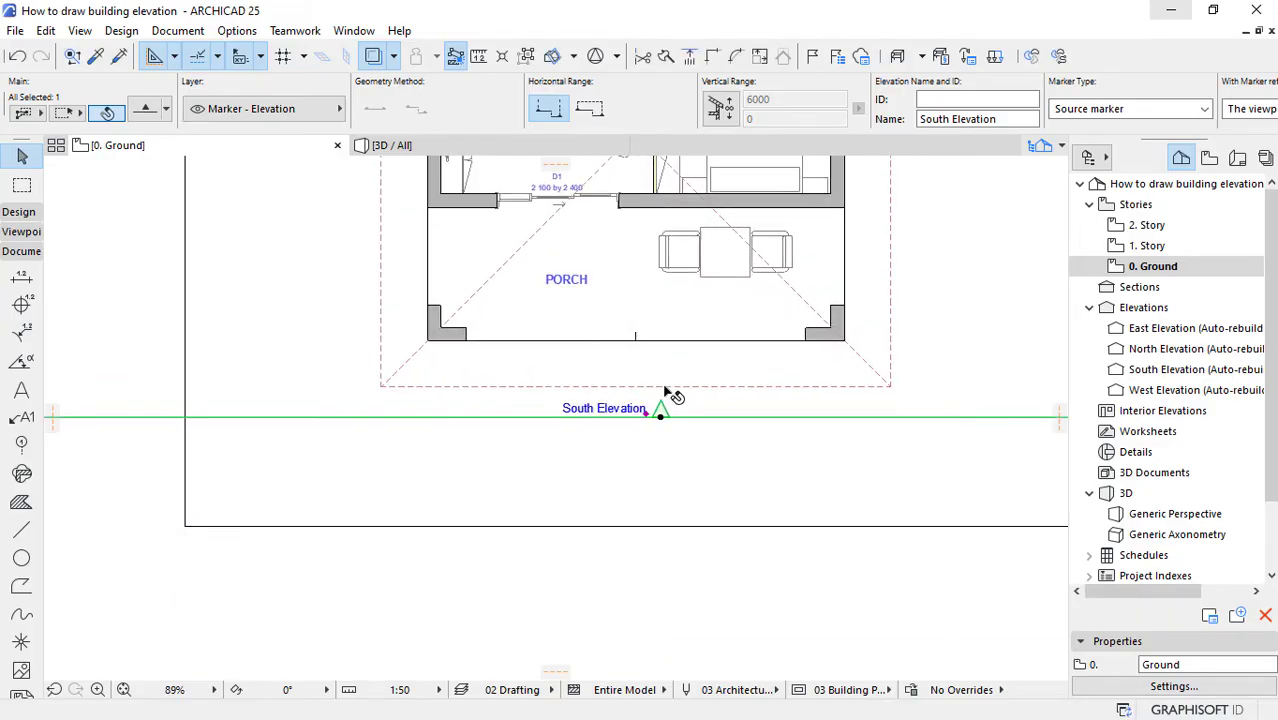
{"action": "scroll", "coordinate": [667, 392], "scroll_direction": "up", "scroll_amount": 4}
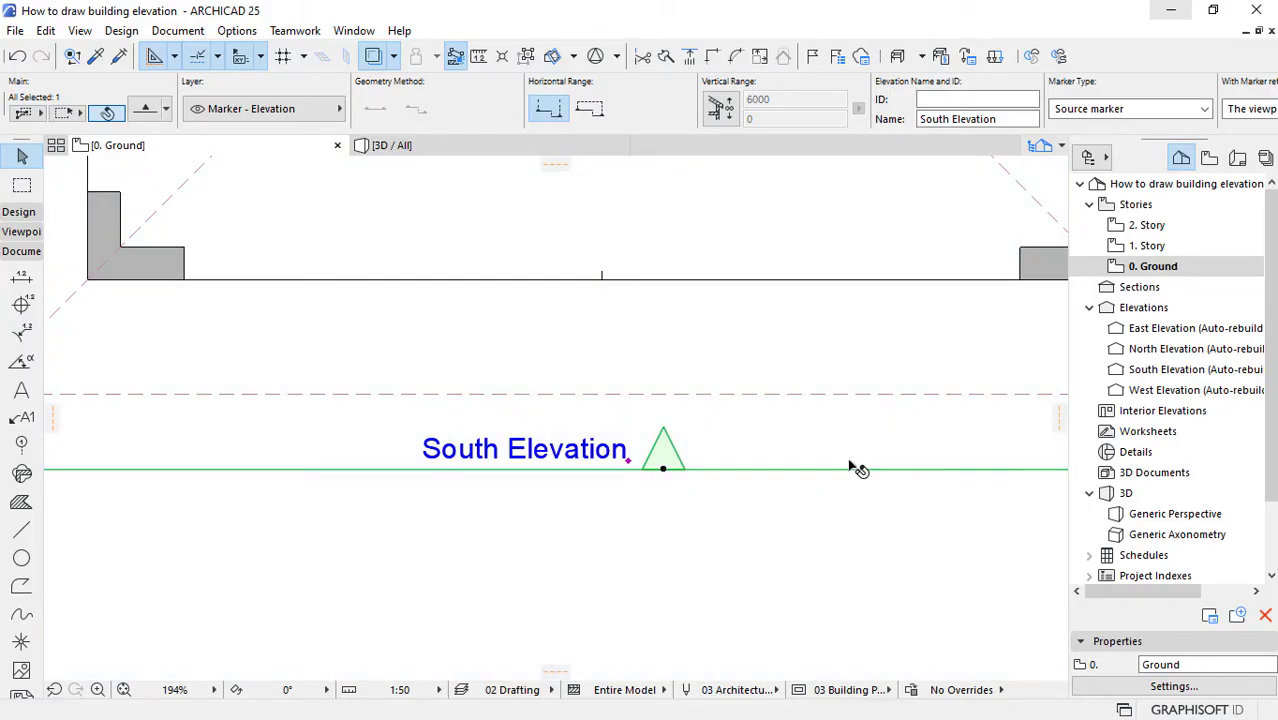
{"action": "left_click", "coordinate": [145, 112]}
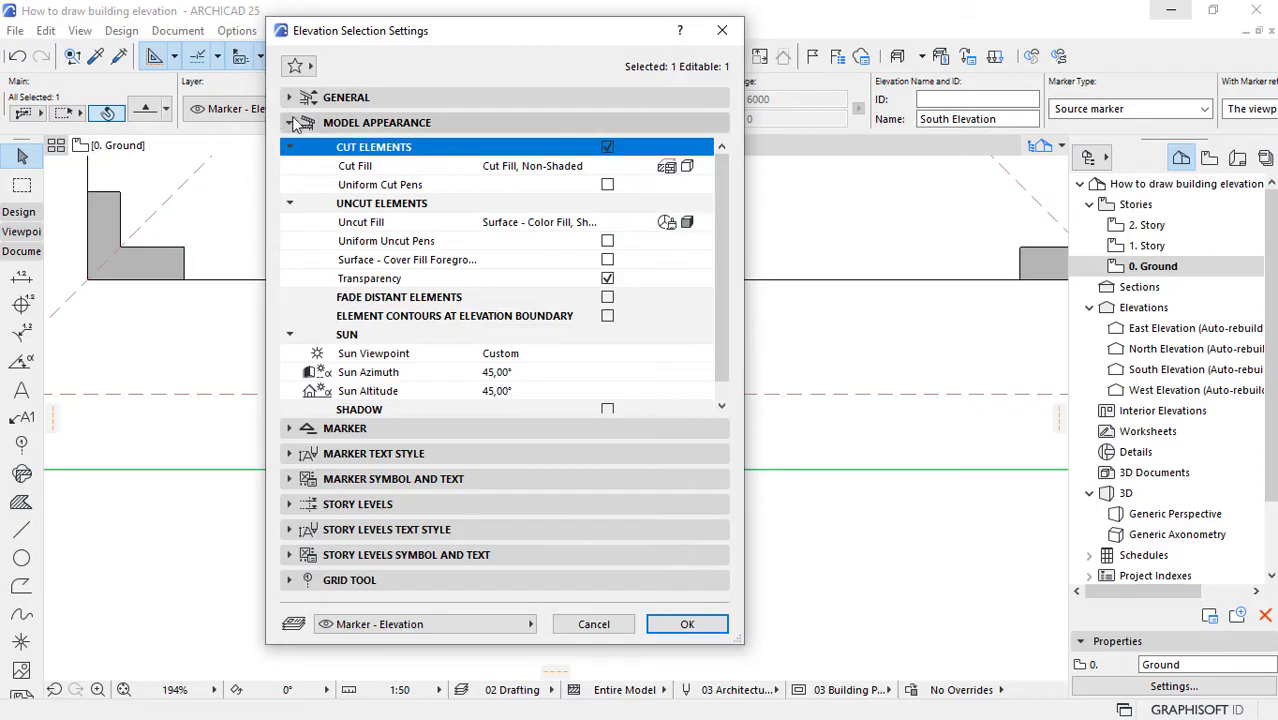
{"action": "left_click", "coordinate": [289, 123]}
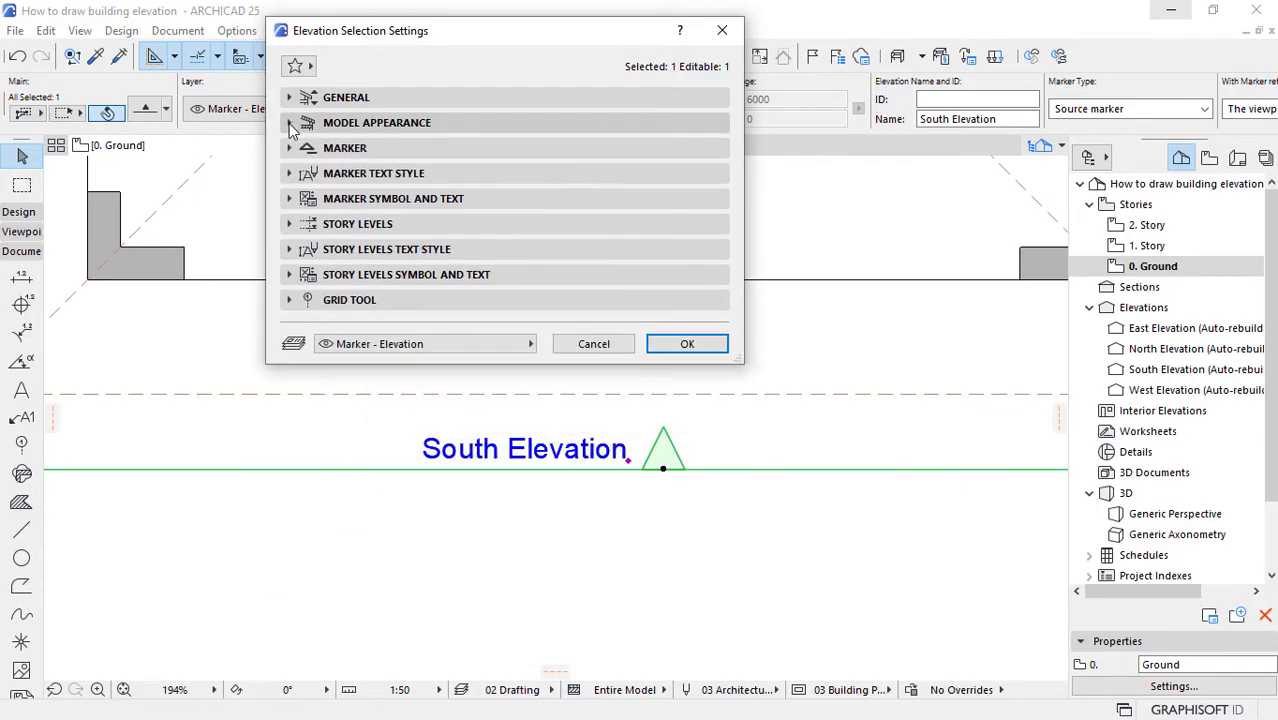
{"action": "left_click", "coordinate": [320, 200]}
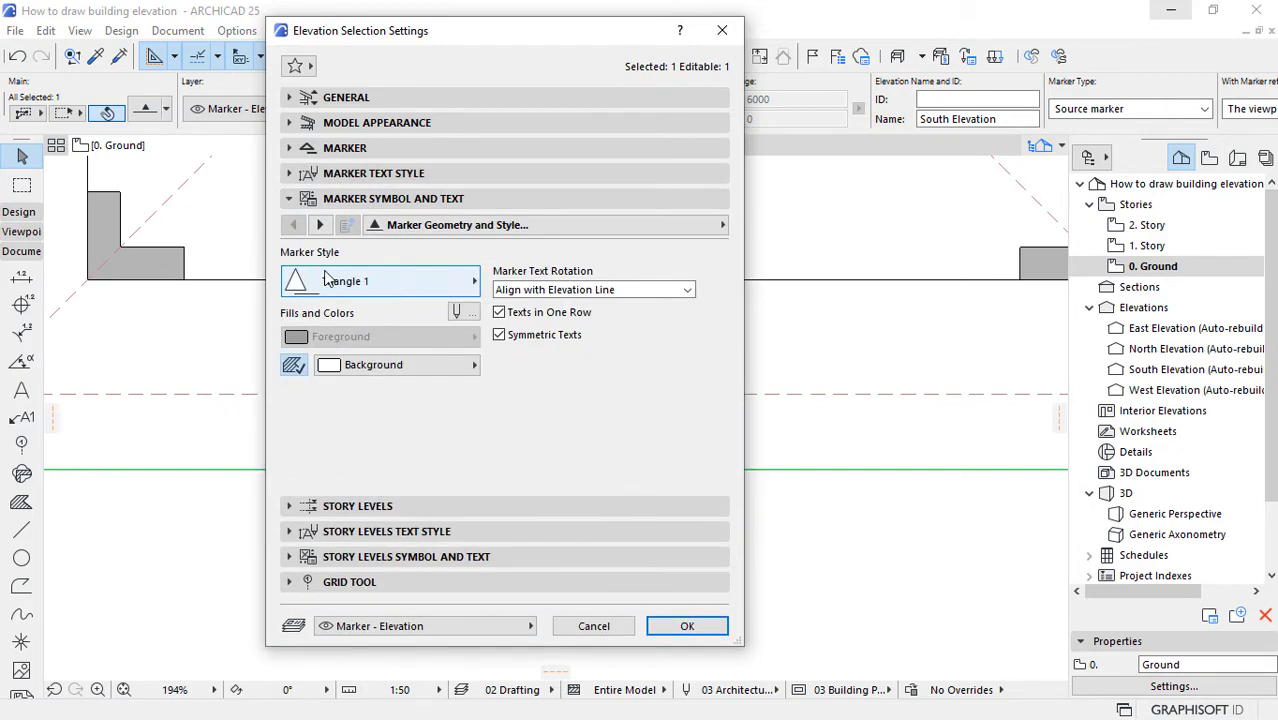
{"action": "left_click", "coordinate": [368, 281]}
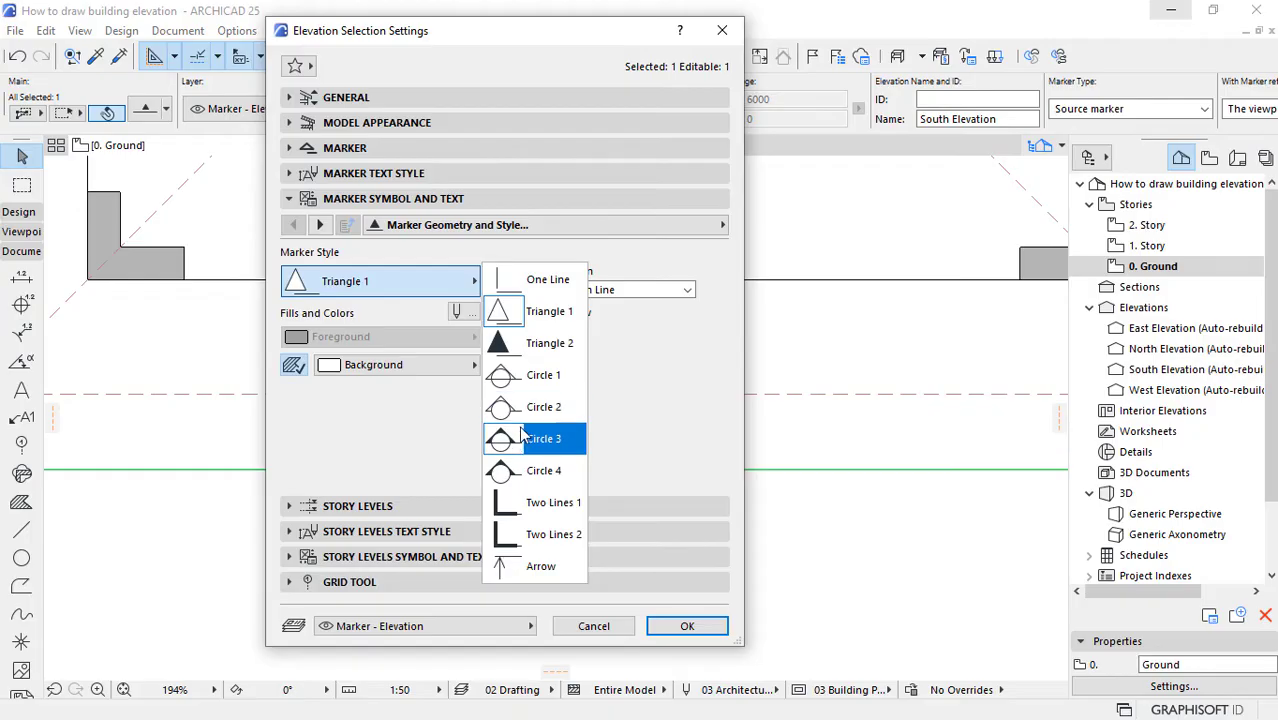
{"action": "left_click", "coordinate": [378, 430]}
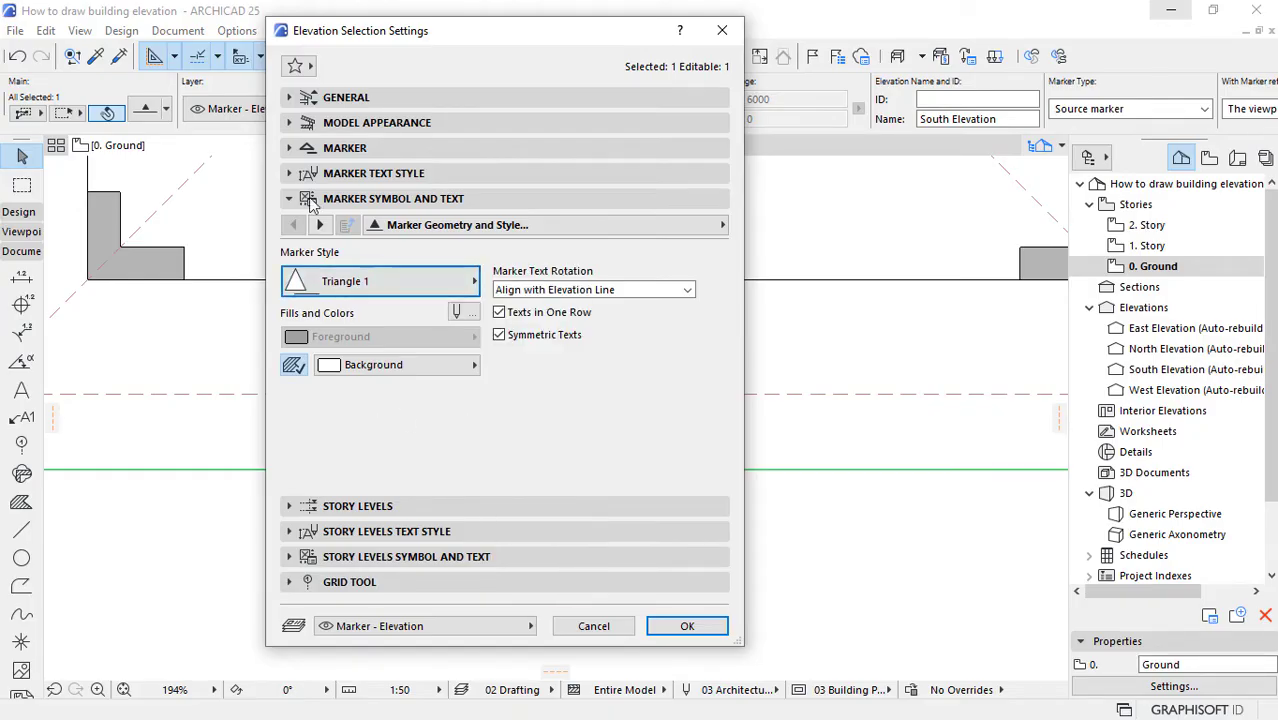
{"action": "left_click", "coordinate": [302, 148]}
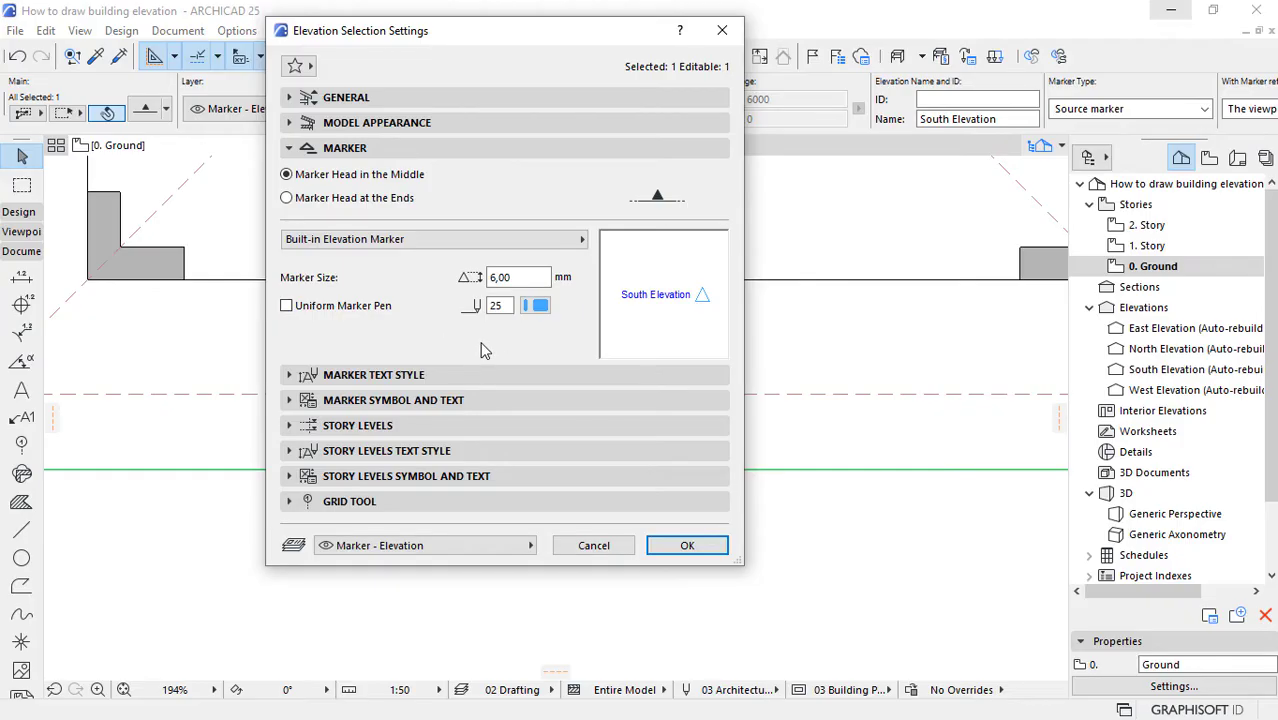
{"action": "left_click", "coordinate": [684, 547]}
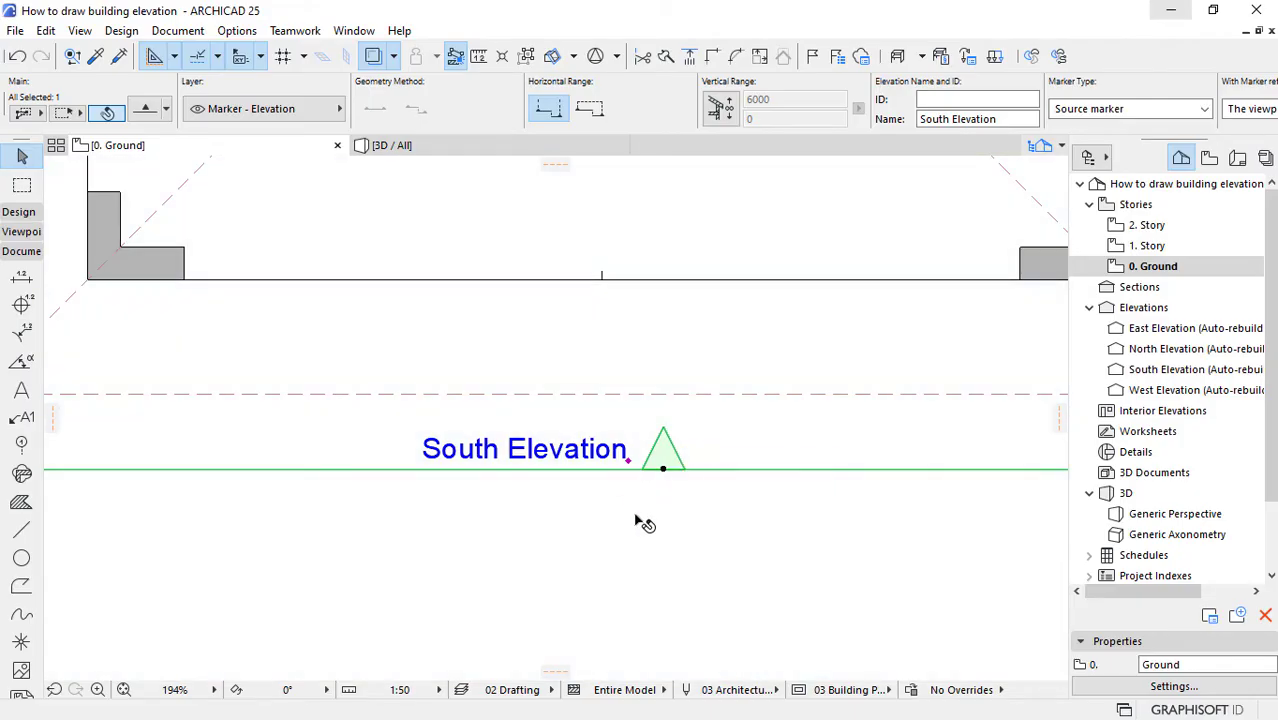
{"action": "left_click", "coordinate": [622, 551]}
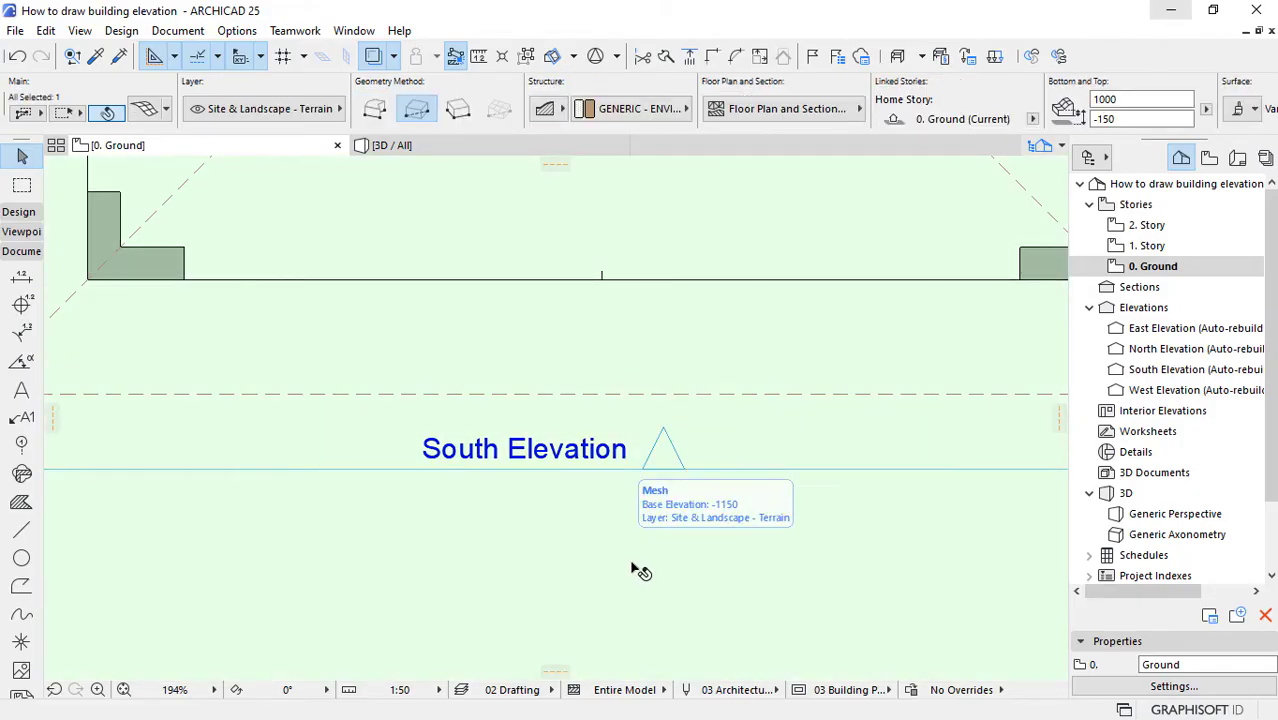
{"action": "key", "text": "Escape"}
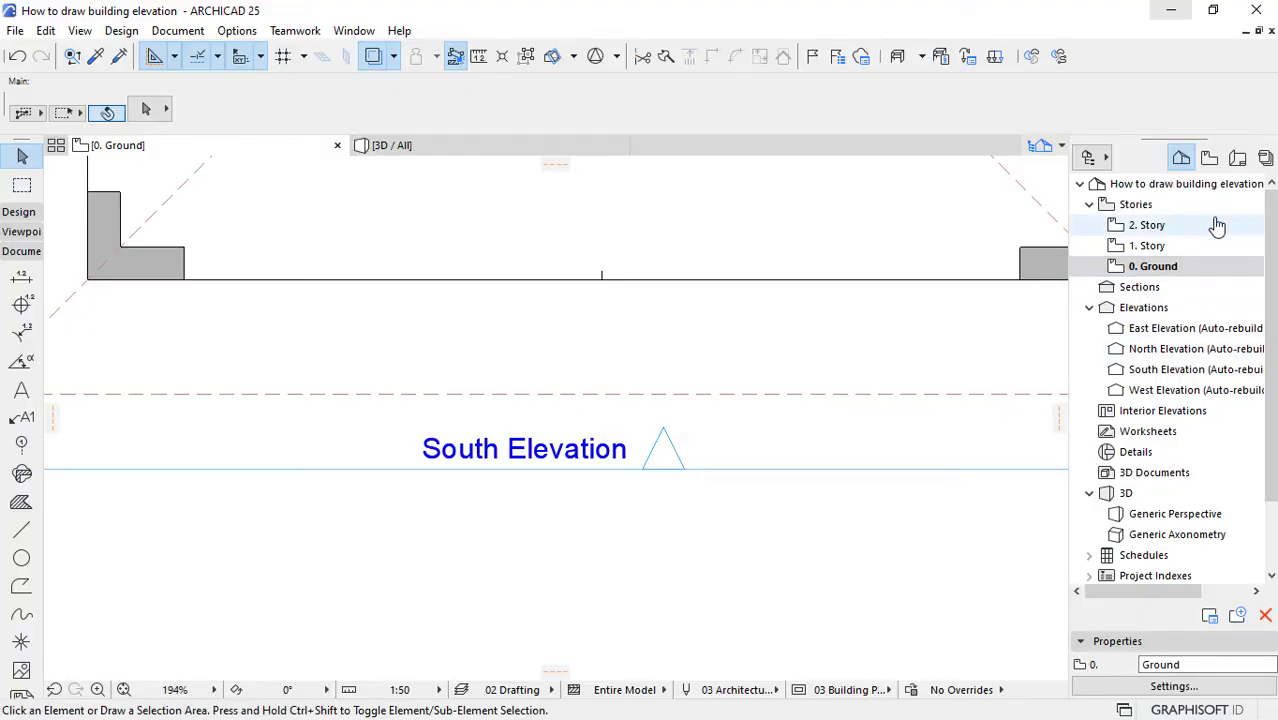
Step: Open the South Elevation from its marker on the ground floor plan with the current view settings
{"action": "left_click_drag", "start_coordinate": [1273, 211], "coordinate": [1275, 224]}
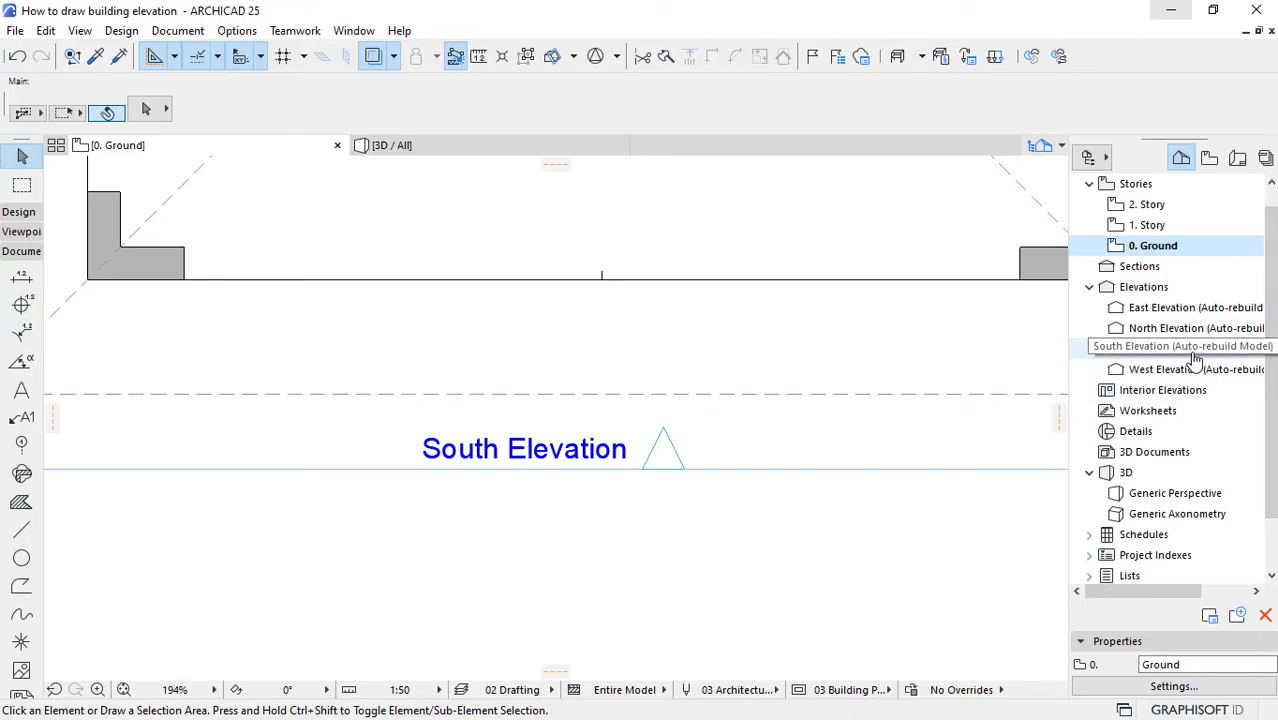
{"action": "left_click", "coordinate": [680, 487]}
{"action": "right_click", "coordinate": [682, 498]}
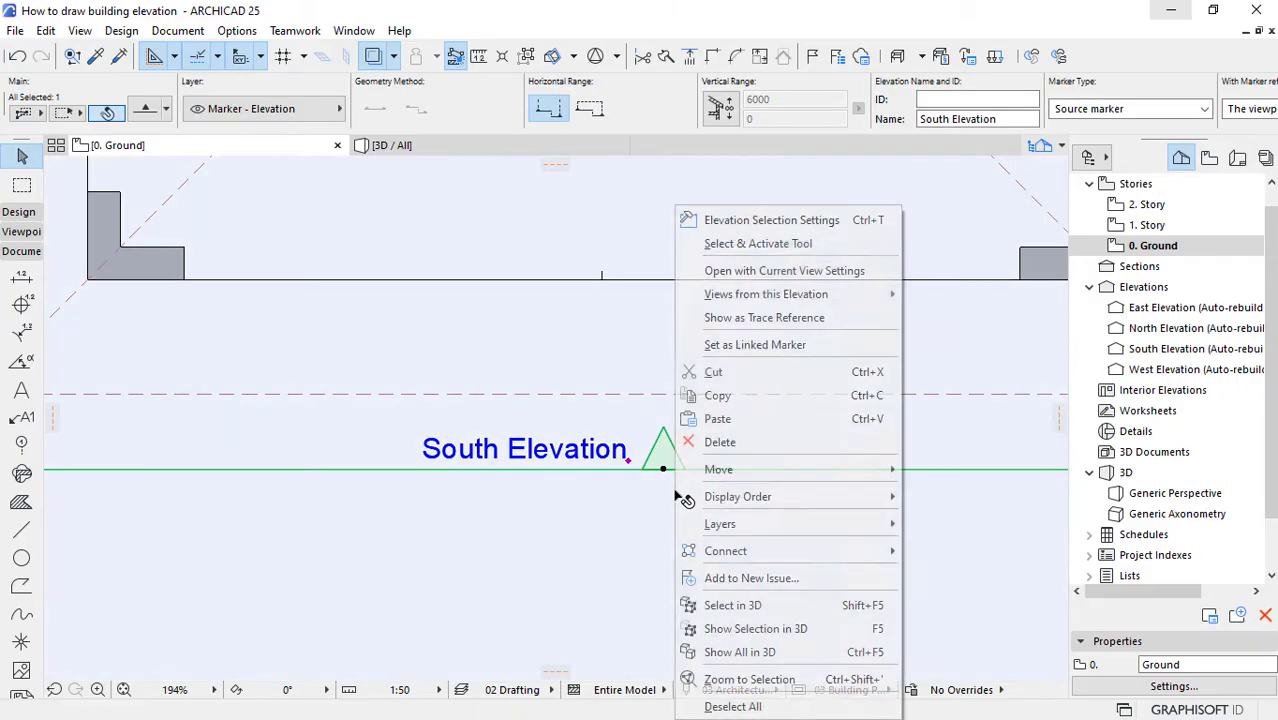
{"action": "left_click", "coordinate": [762, 275]}
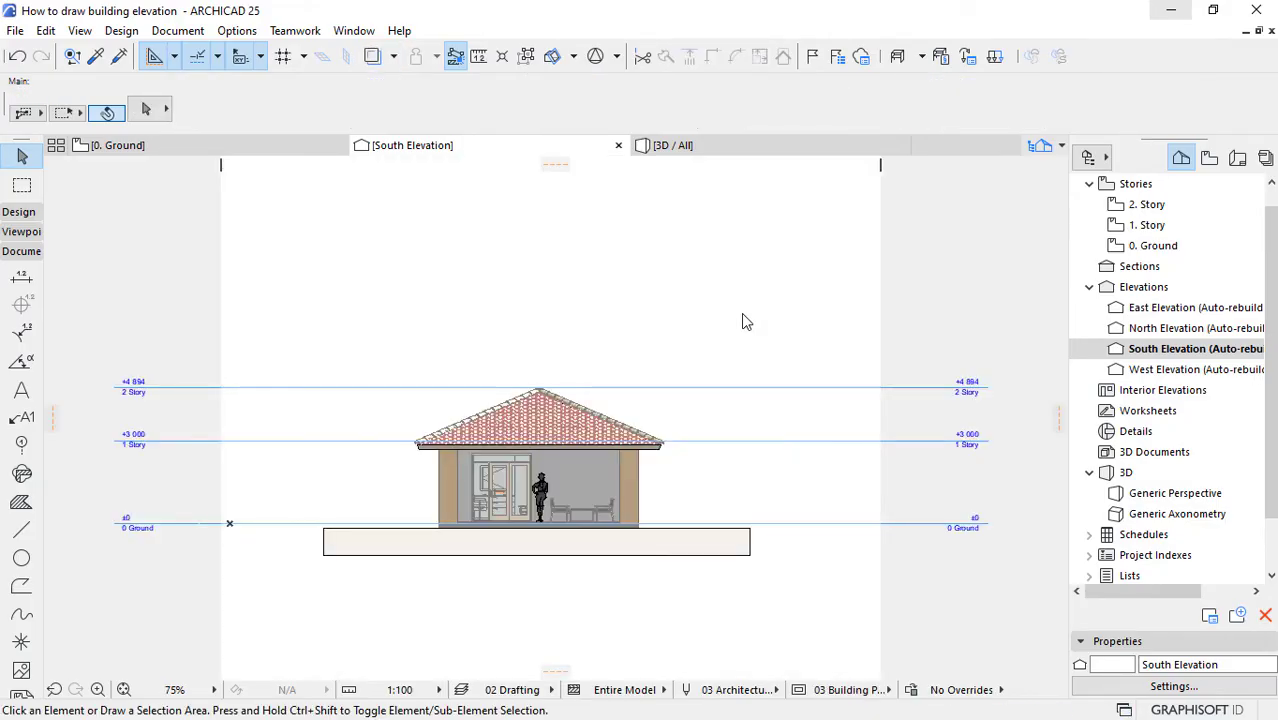
Step: Pull the elevation's right boundary inward to just beyond the roof's right eave, cropping the terrain block
{"action": "scroll", "coordinate": [752, 535], "scroll_direction": "up", "scroll_amount": 3}
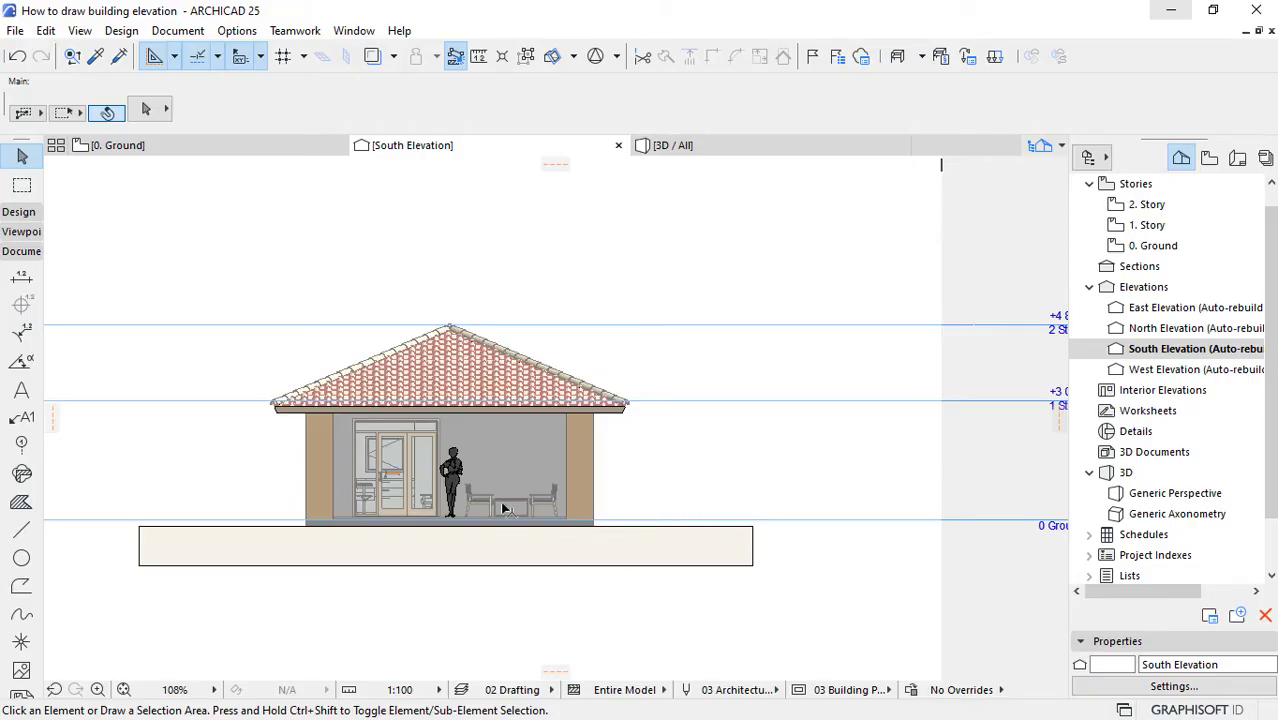
{"action": "scroll", "coordinate": [503, 508], "scroll_direction": "down", "scroll_amount": 2}
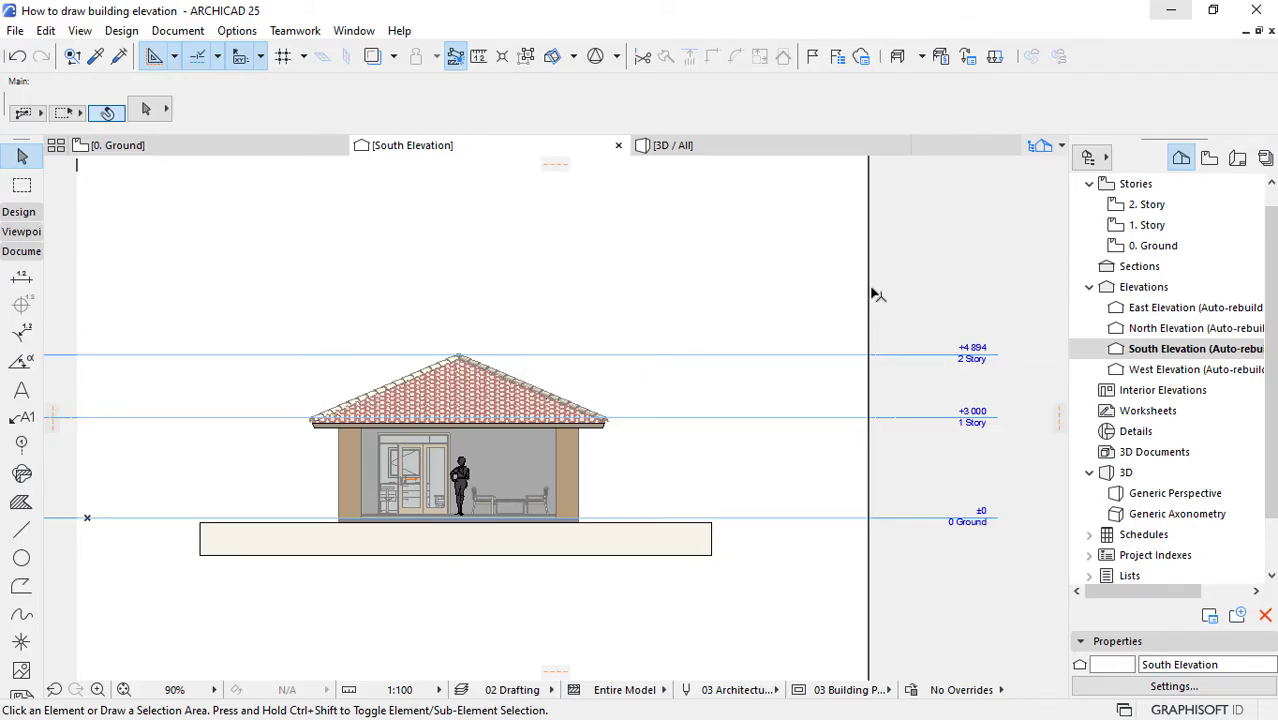
{"action": "left_click", "coordinate": [870, 289]}
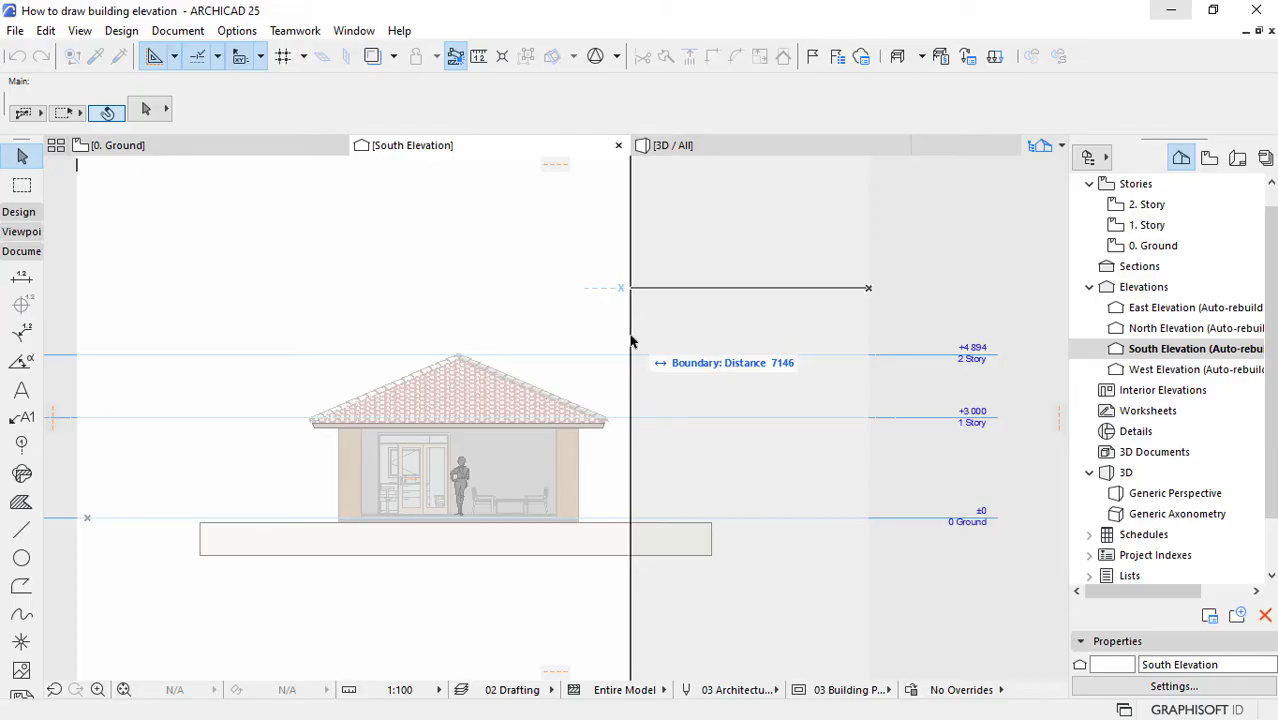
{"action": "left_click", "coordinate": [623, 342]}
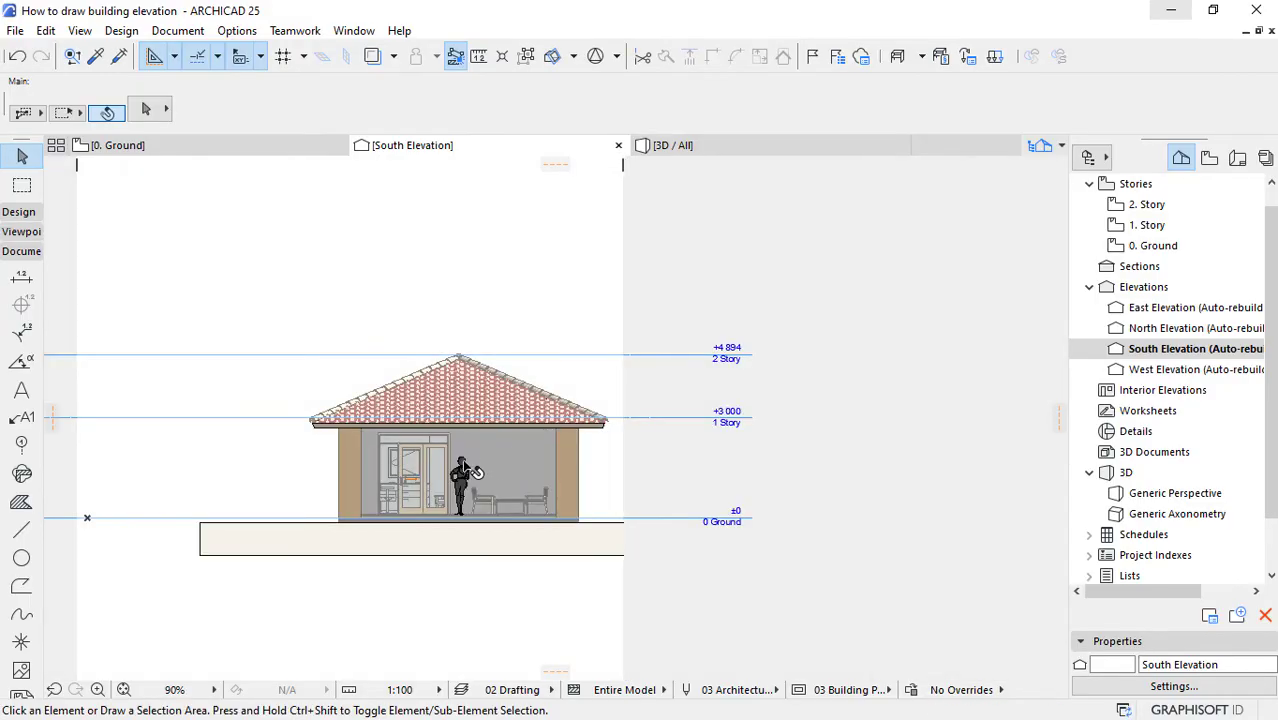
Step: Shift the right boundary slightly further inward so it sits close to the tip of the right eave
{"action": "scroll", "coordinate": [412, 433], "scroll_direction": "up", "scroll_amount": 2}
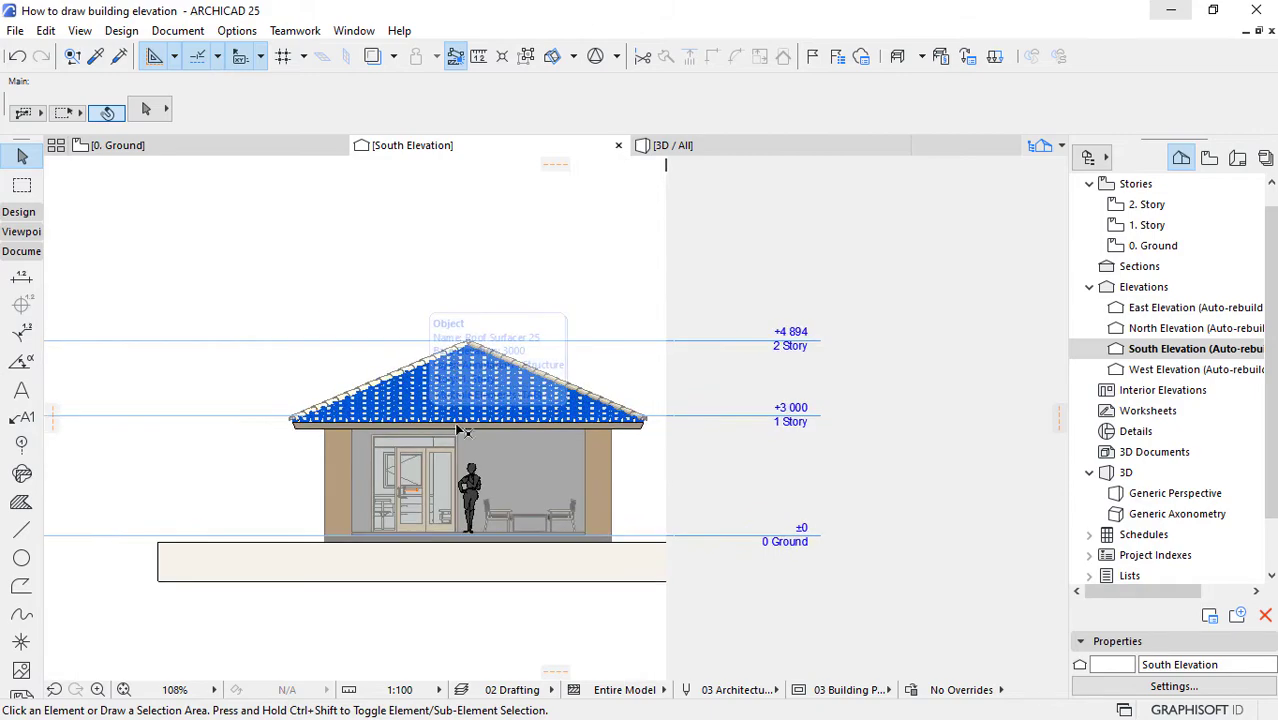
{"action": "scroll", "coordinate": [617, 459], "scroll_direction": "up", "scroll_amount": 5}
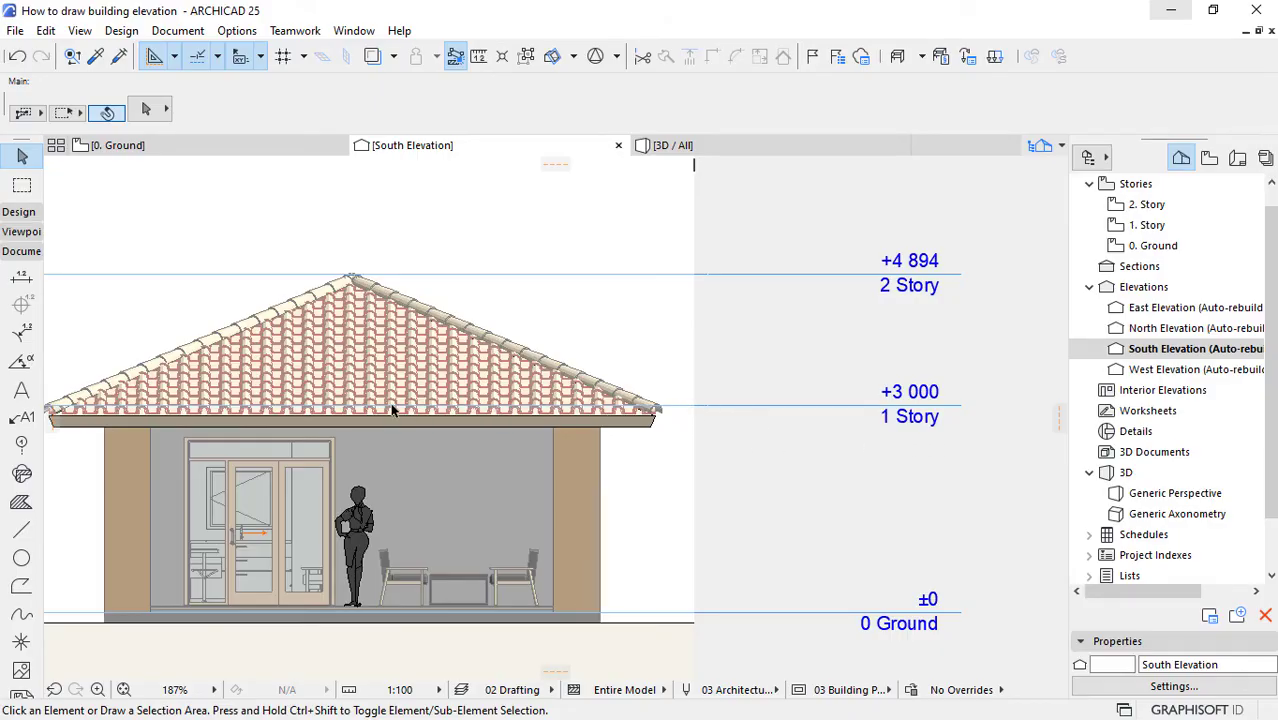
{"action": "scroll", "coordinate": [879, 383], "scroll_direction": "down", "scroll_amount": 6}
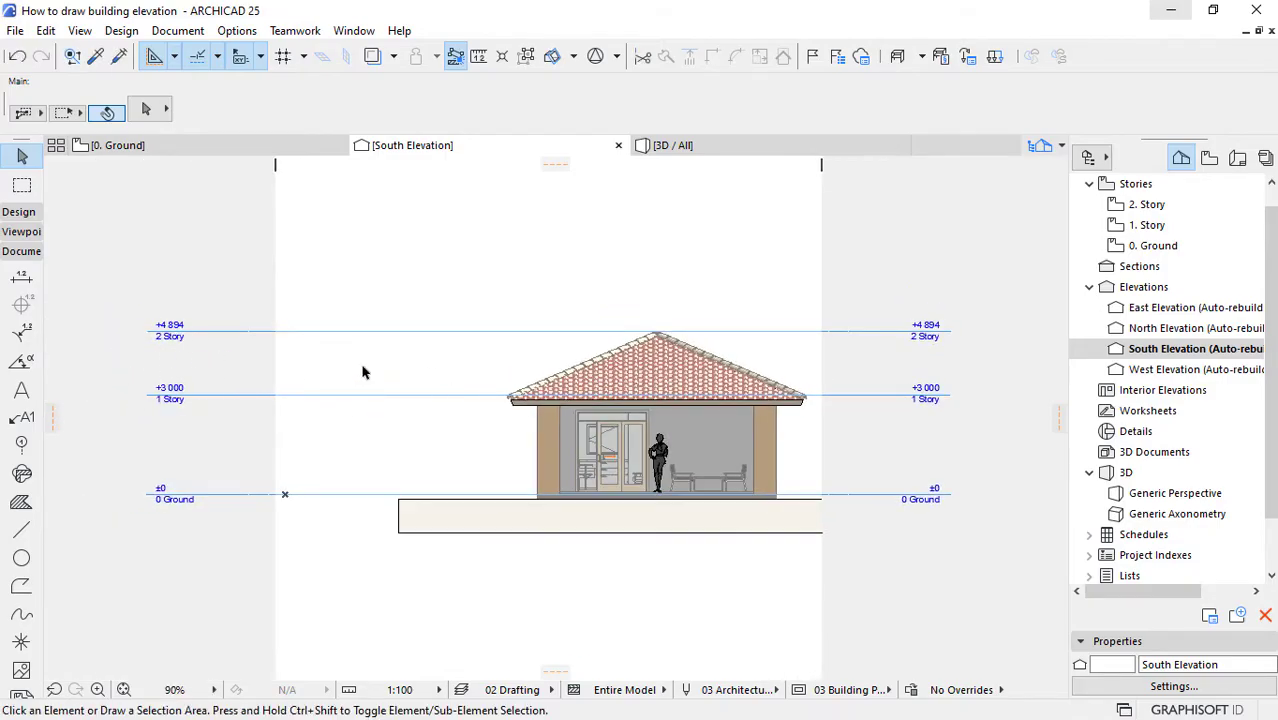
{"action": "scroll", "coordinate": [864, 381], "scroll_direction": "up", "scroll_amount": 4}
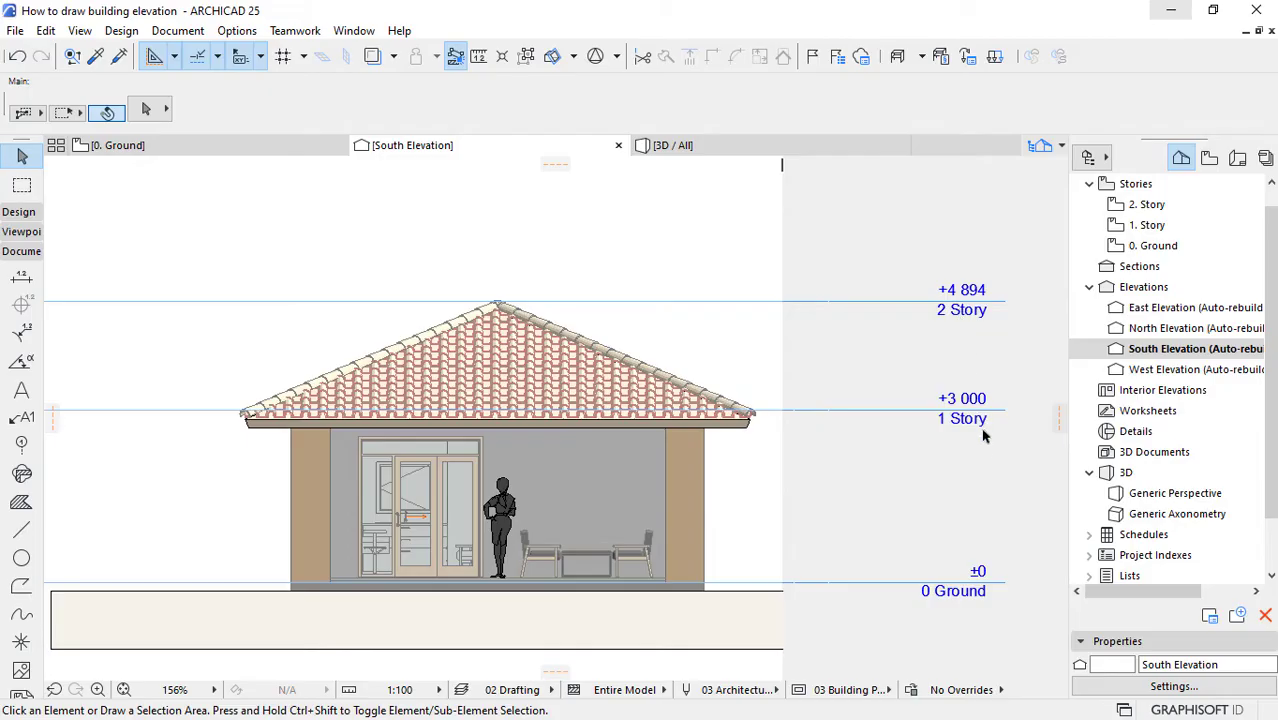
{"action": "scroll", "coordinate": [983, 440], "scroll_direction": "up", "scroll_amount": 3}
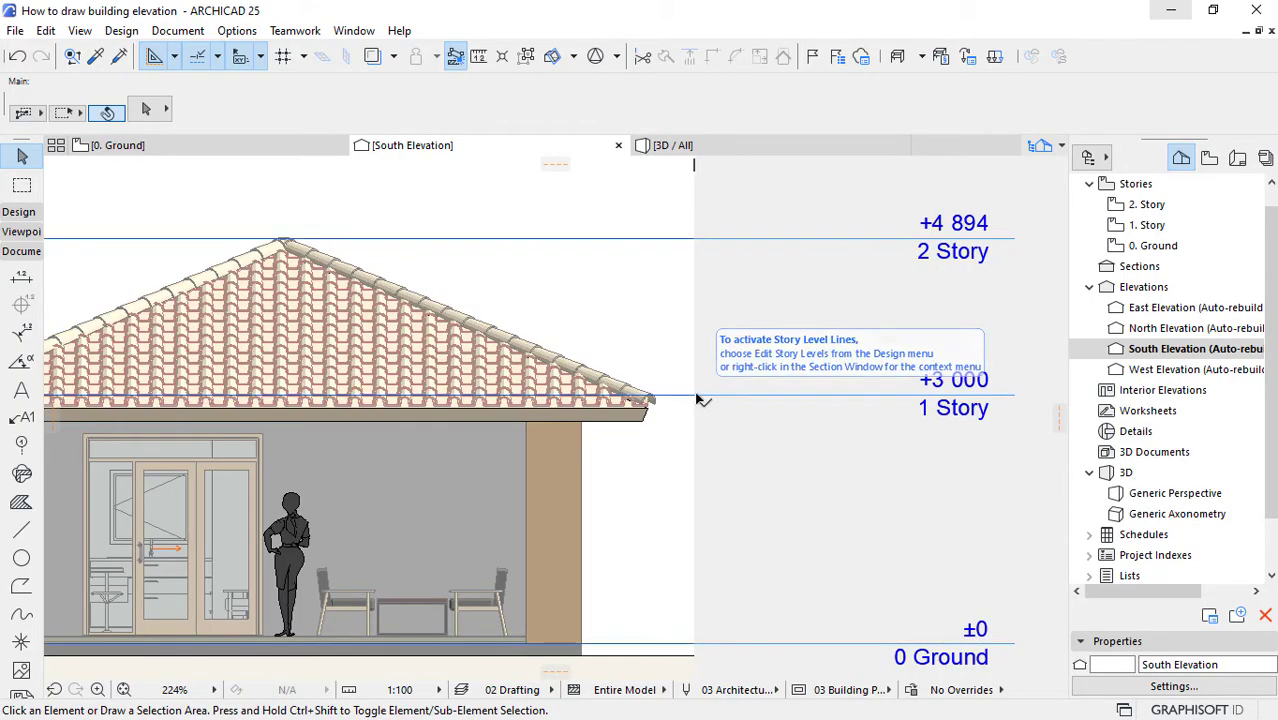
{"action": "left_click_drag", "start_coordinate": [700, 371], "coordinate": [668, 372]}
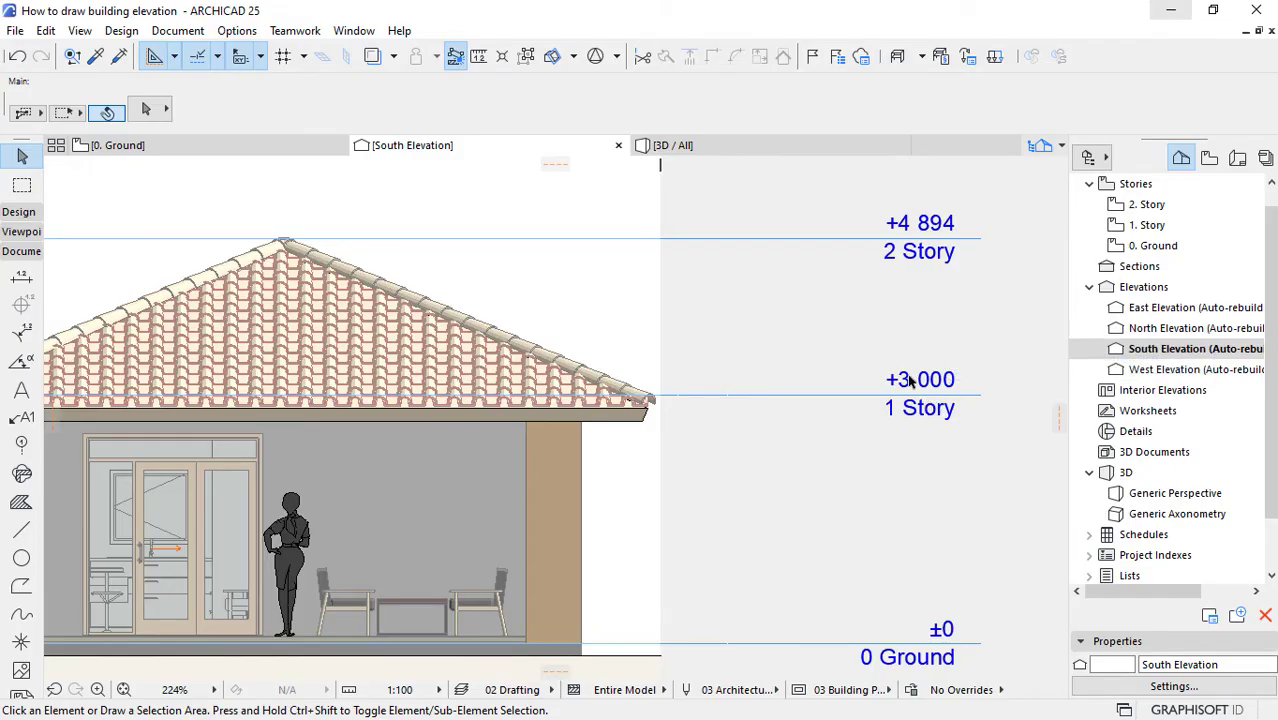
Step: In the South Elevation's story level symbol settings, set the story marker's name placeholder length to 1000
{"action": "right_click", "coordinate": [1156, 356]}
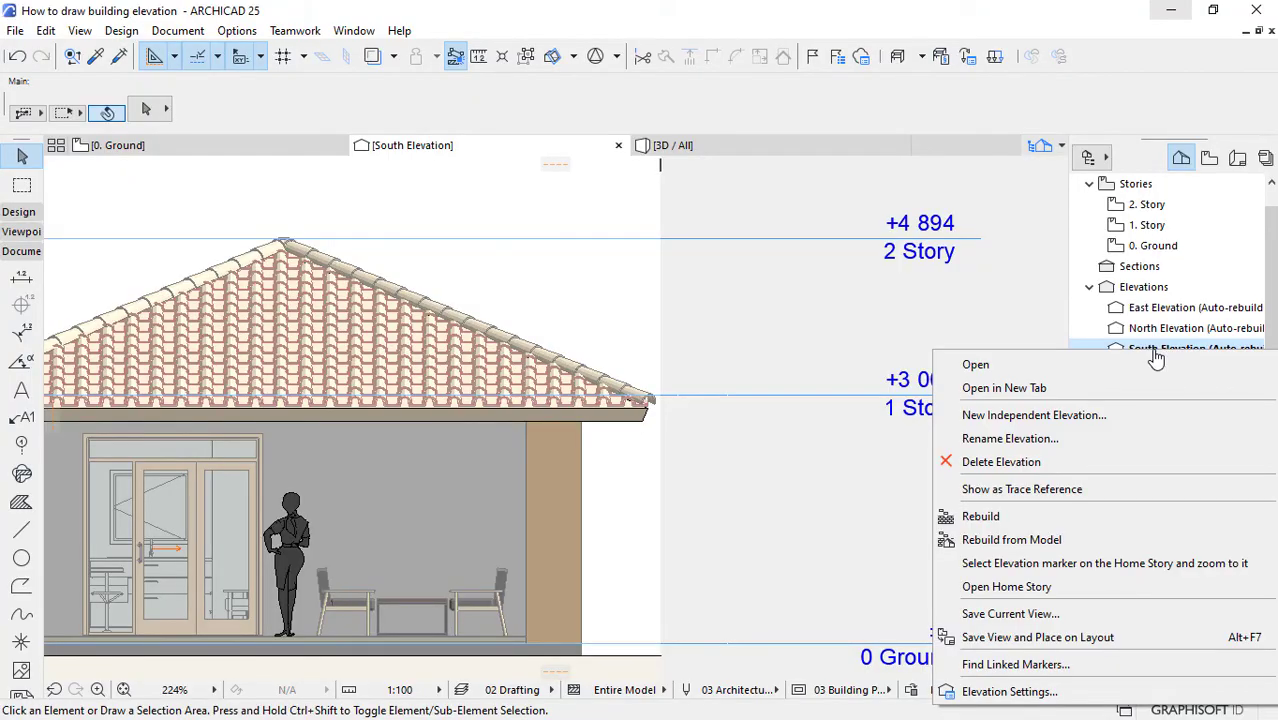
{"action": "left_click", "coordinate": [1002, 693]}
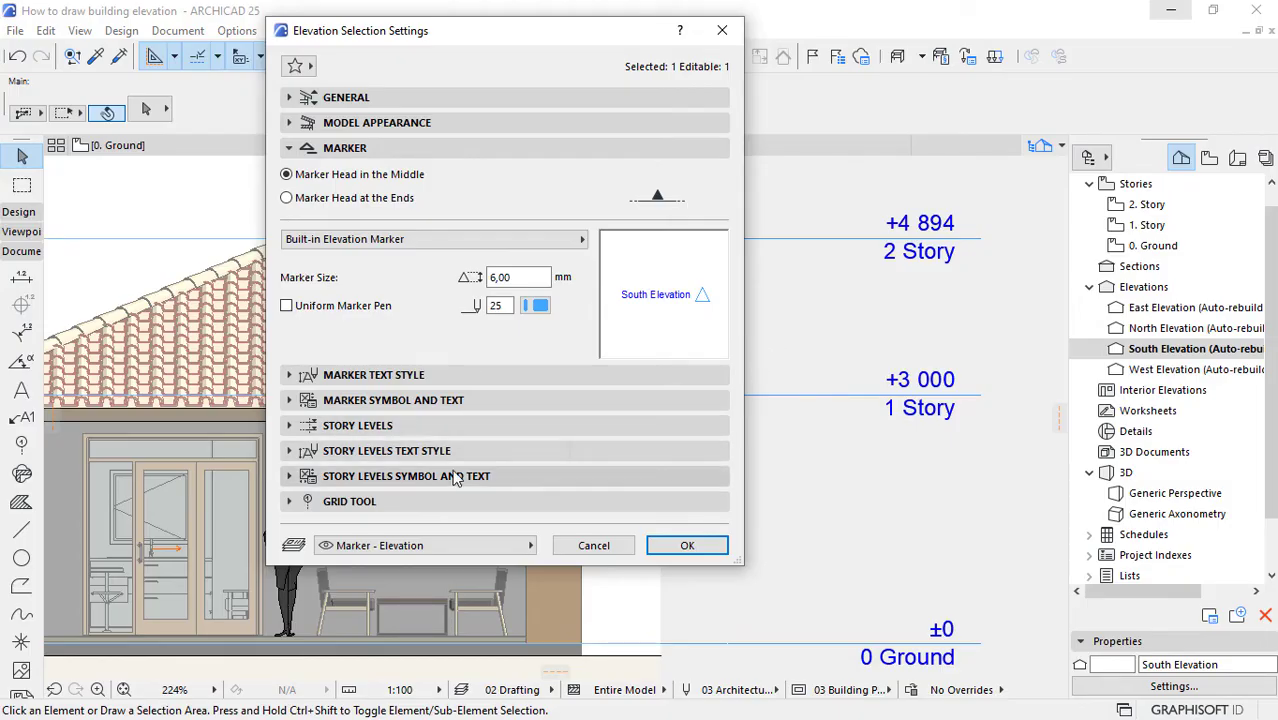
{"action": "left_click", "coordinate": [393, 477]}
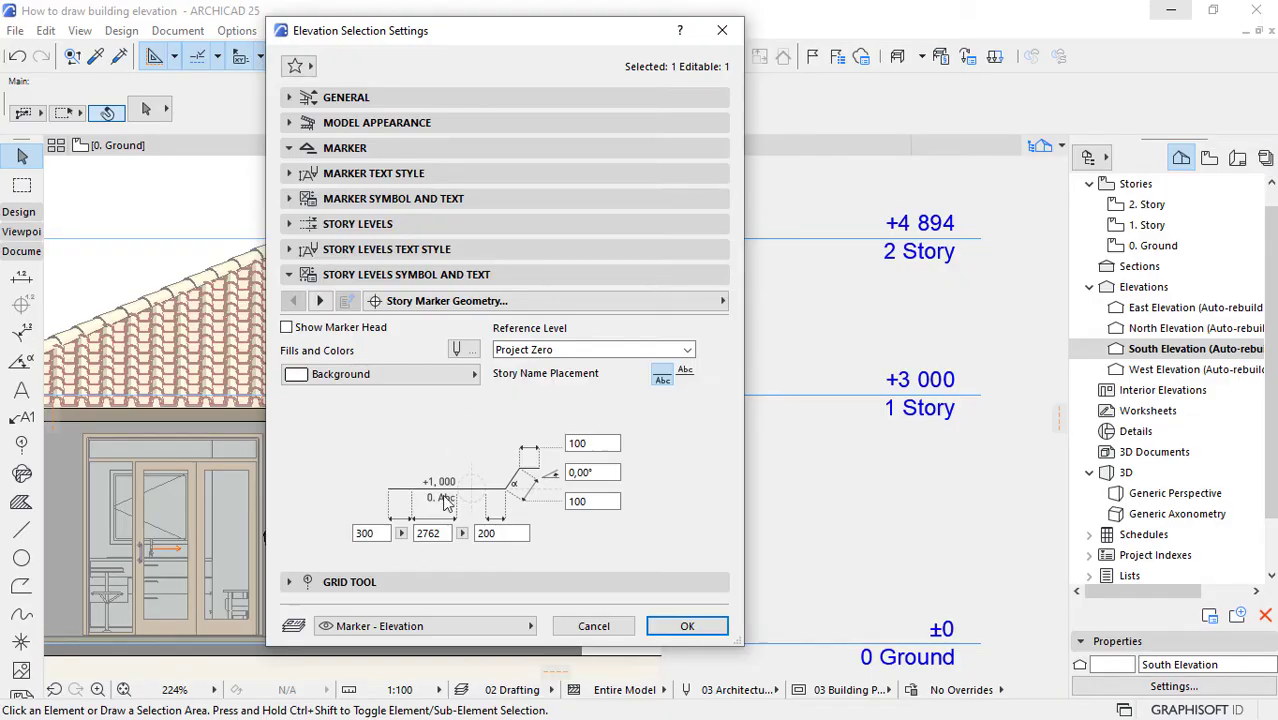
{"action": "left_click", "coordinate": [439, 533]}
{"action": "left_click_drag", "start_coordinate": [446, 535], "coordinate": [412, 536]}
{"action": "type", "text": "1000"}
{"action": "left_click", "coordinate": [532, 543]}
{"action": "left_click", "coordinate": [674, 622]}
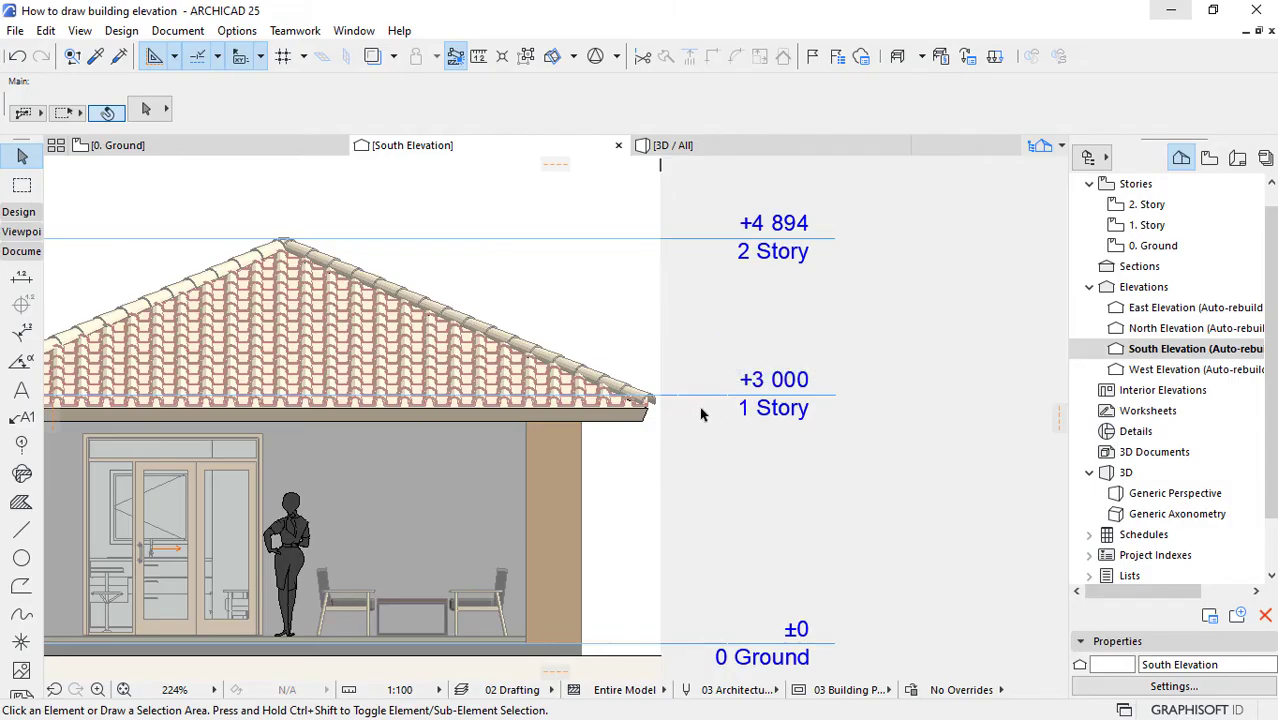
Step: Set the South Elevation's story marker left overhang to 100 and right overhang to 50
{"action": "scroll", "coordinate": [702, 406], "scroll_direction": "up", "scroll_amount": 5}
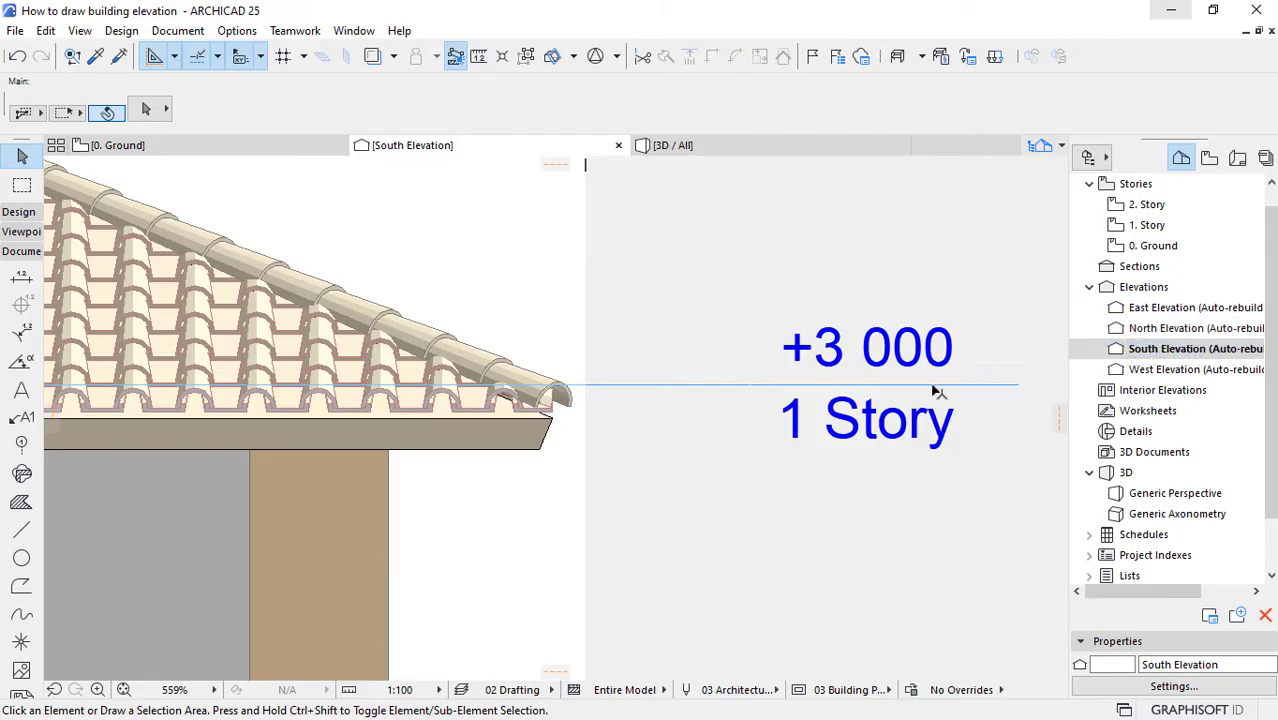
{"action": "scroll", "coordinate": [748, 357], "scroll_direction": "down", "scroll_amount": 3}
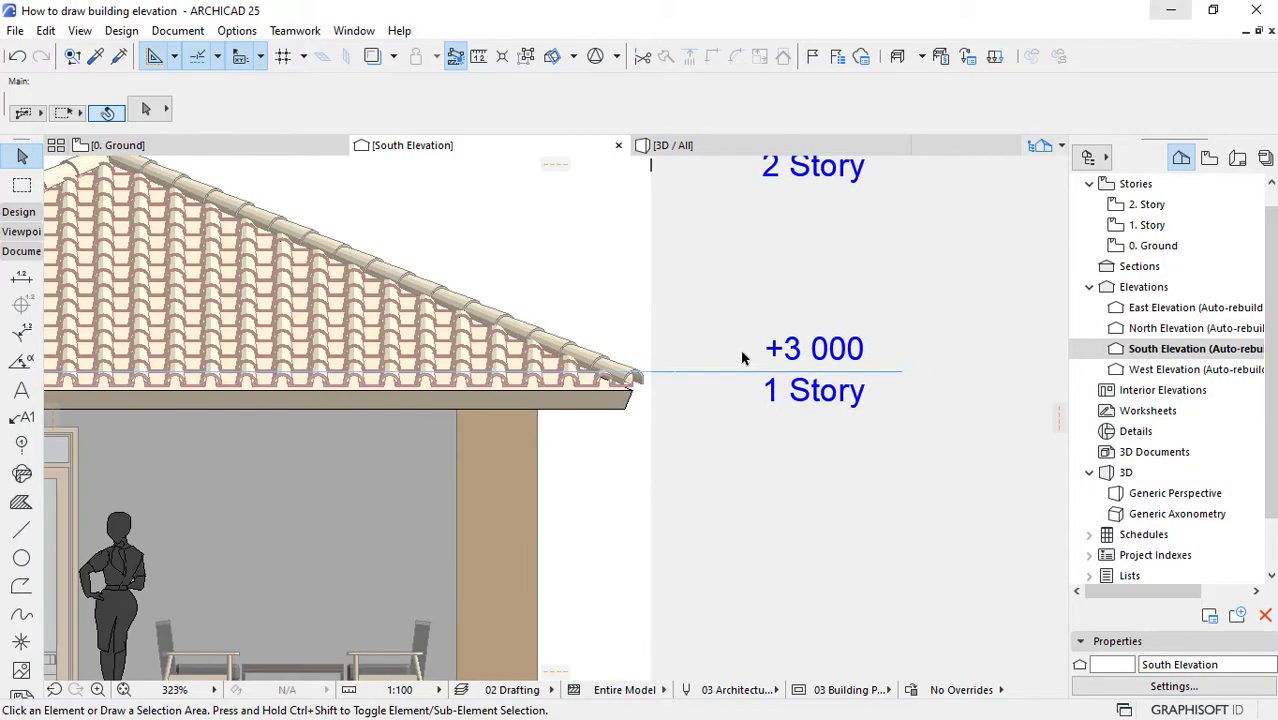
{"action": "scroll", "coordinate": [790, 350], "scroll_direction": "up", "scroll_amount": 3}
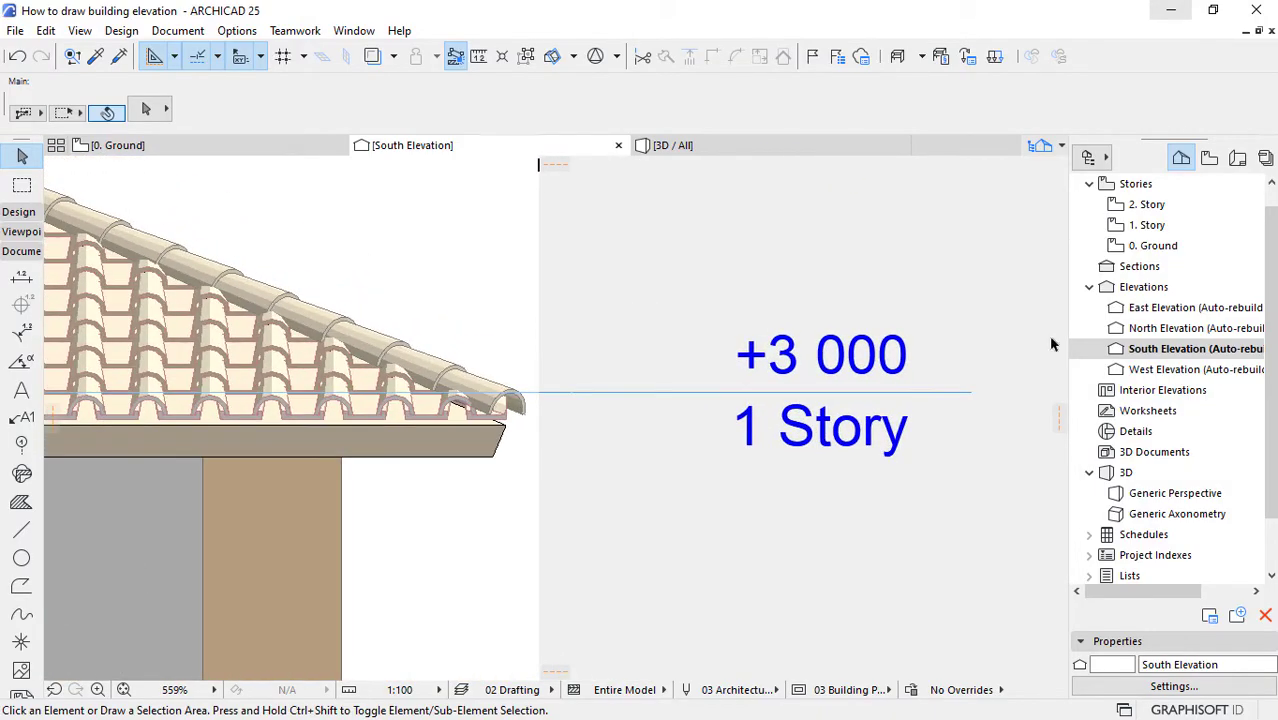
{"action": "right_click", "coordinate": [1160, 352]}
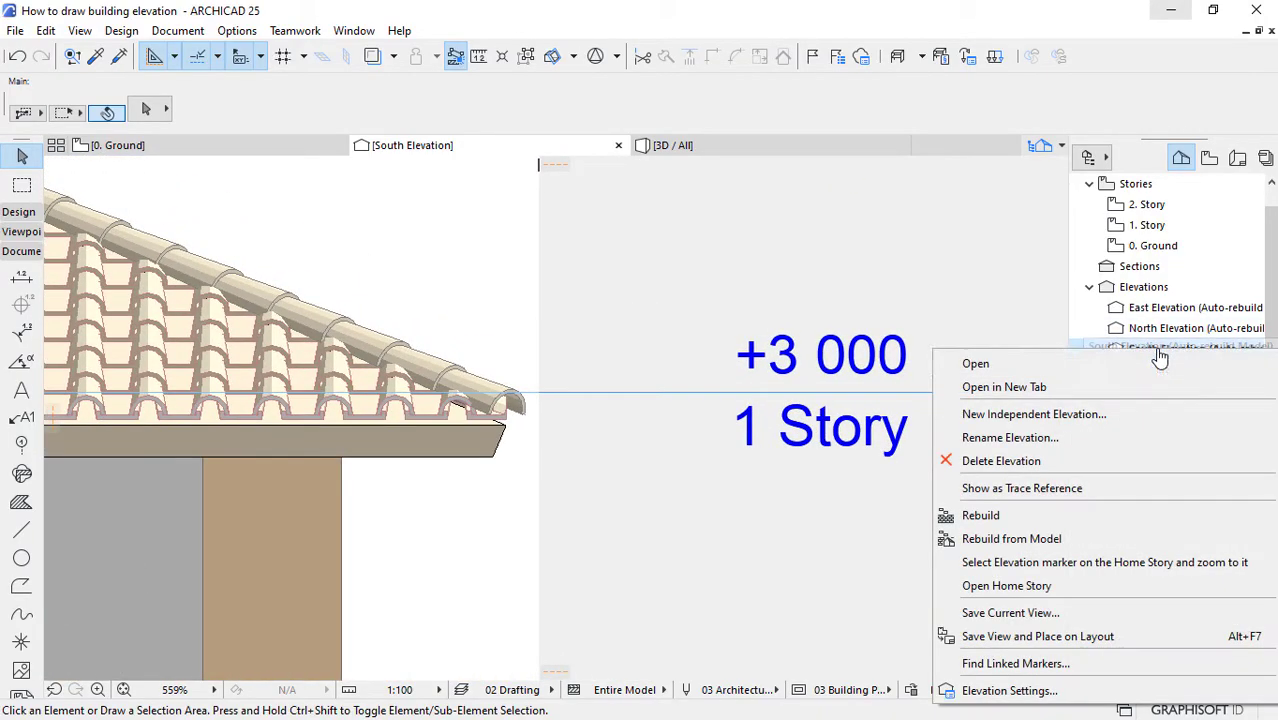
{"action": "left_click", "coordinate": [1035, 690]}
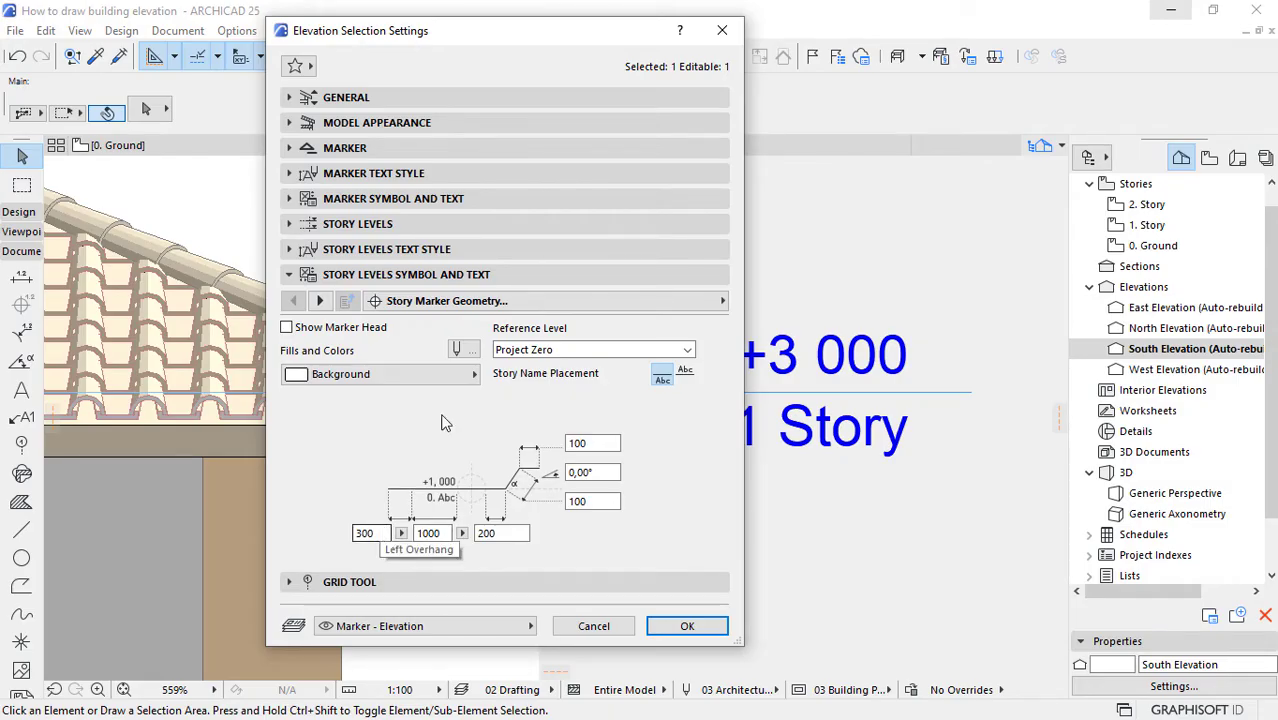
{"action": "left_click_drag", "start_coordinate": [571, 33], "coordinate": [391, 31]}
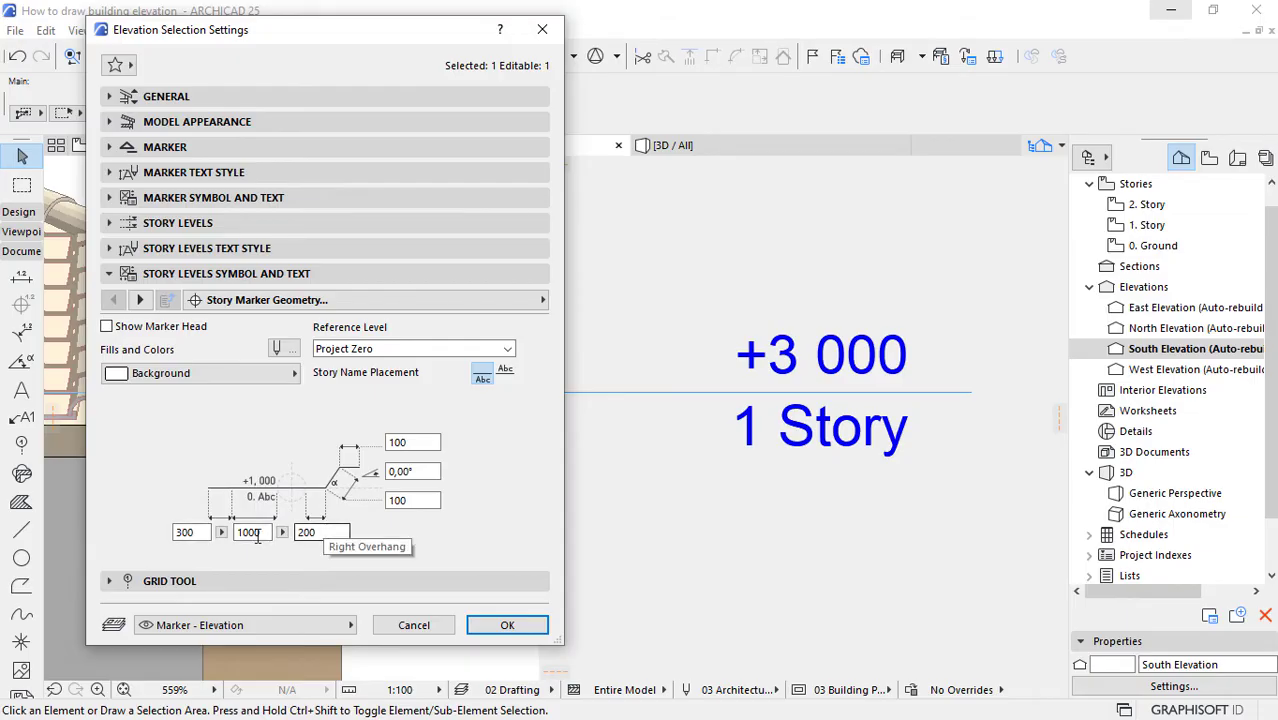
{"action": "double_click", "coordinate": [185, 532]}
{"action": "type", "text": "1"}
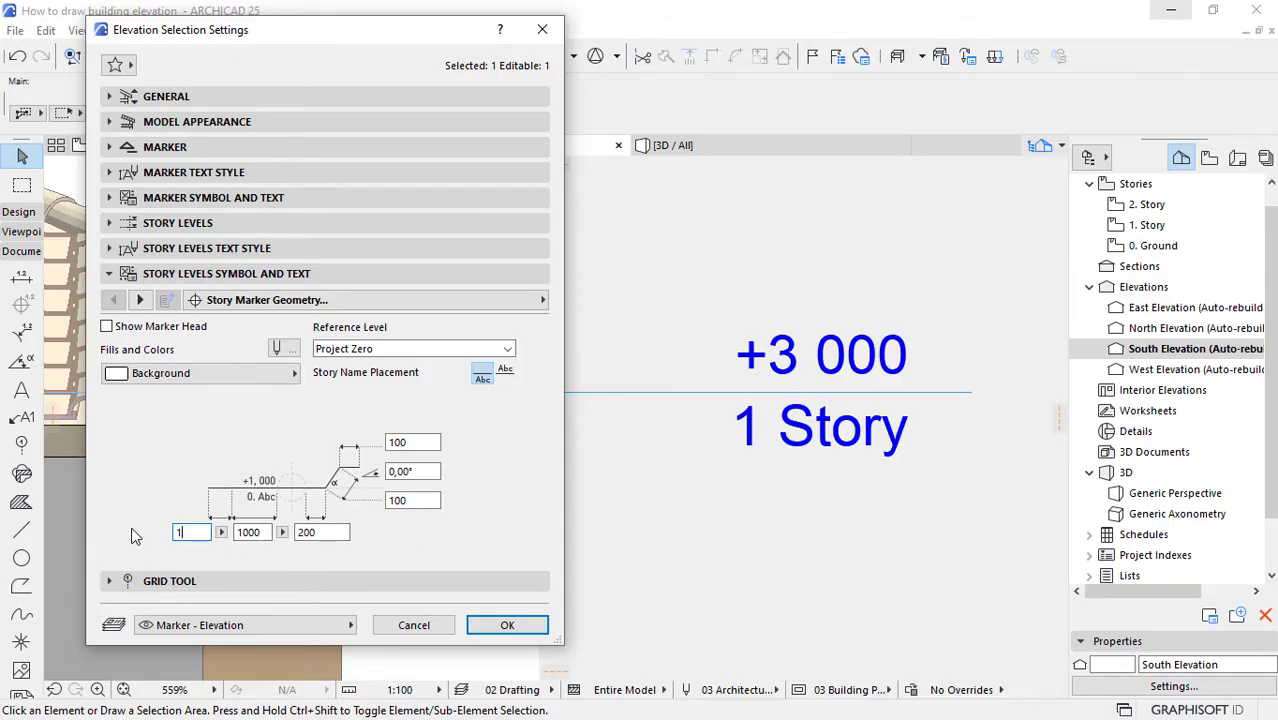
{"action": "left_click_drag", "start_coordinate": [323, 533], "coordinate": [280, 536]}
{"action": "double_click", "coordinate": [317, 533]}
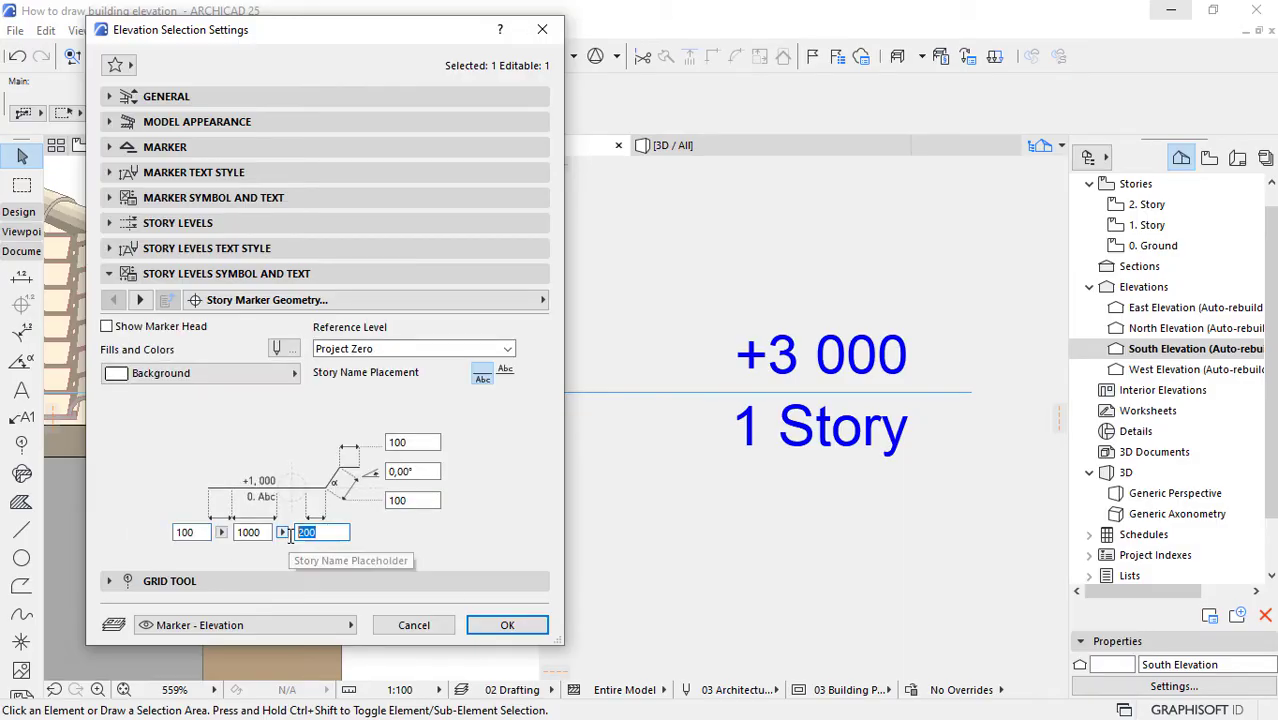
{"action": "type", "text": "50"}
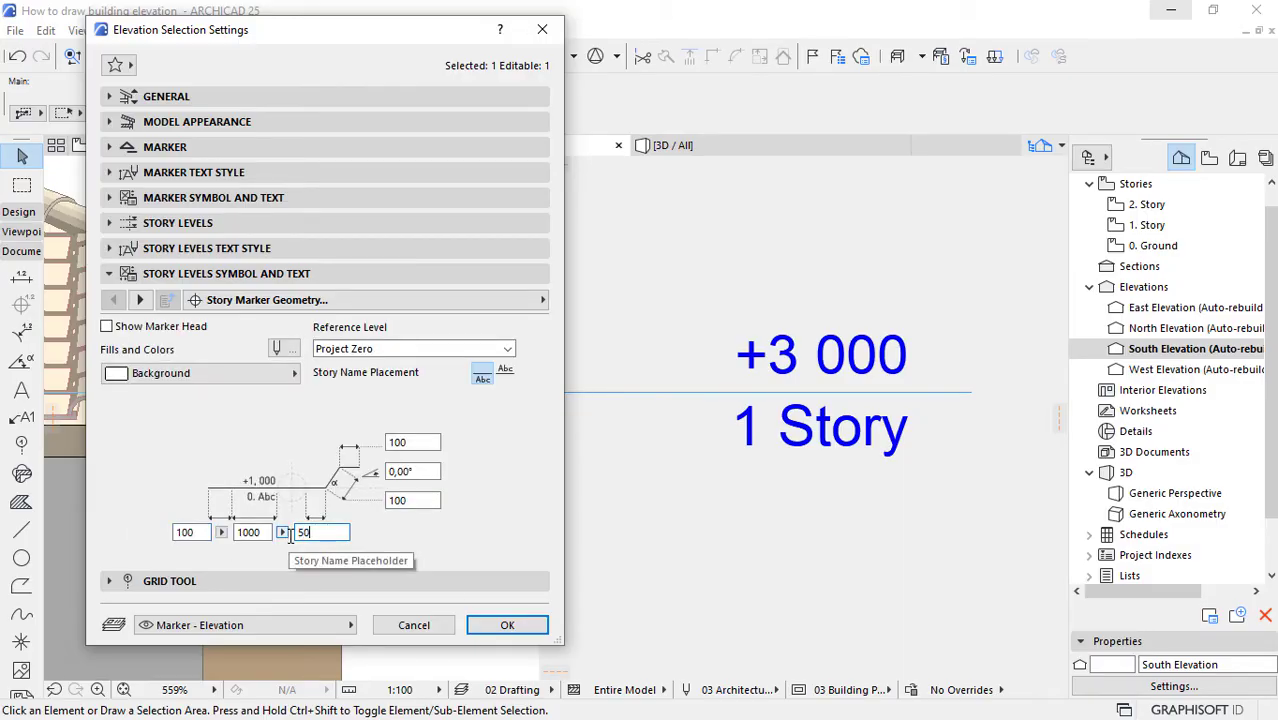
{"action": "left_click", "coordinate": [507, 625]}
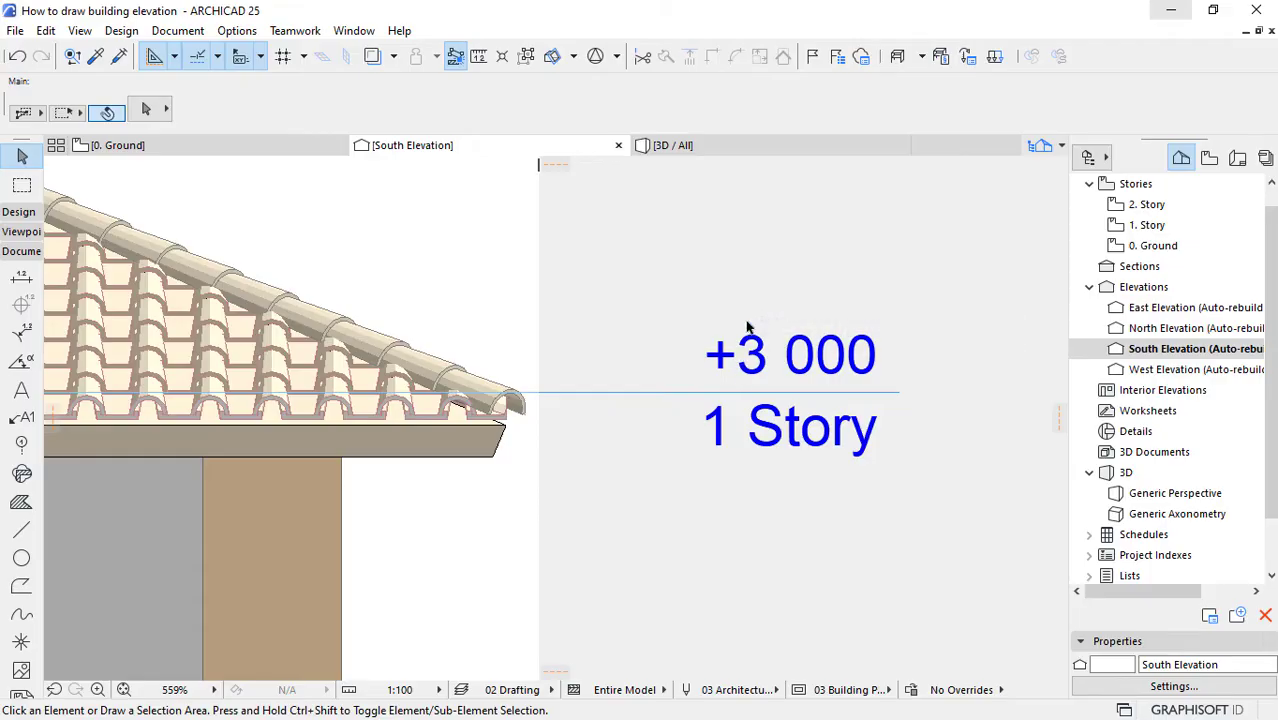
Step: Left-align the South Elevation's story marker text by switching its overriding text style alignment
{"action": "scroll", "coordinate": [747, 327], "scroll_direction": "down", "scroll_amount": 5}
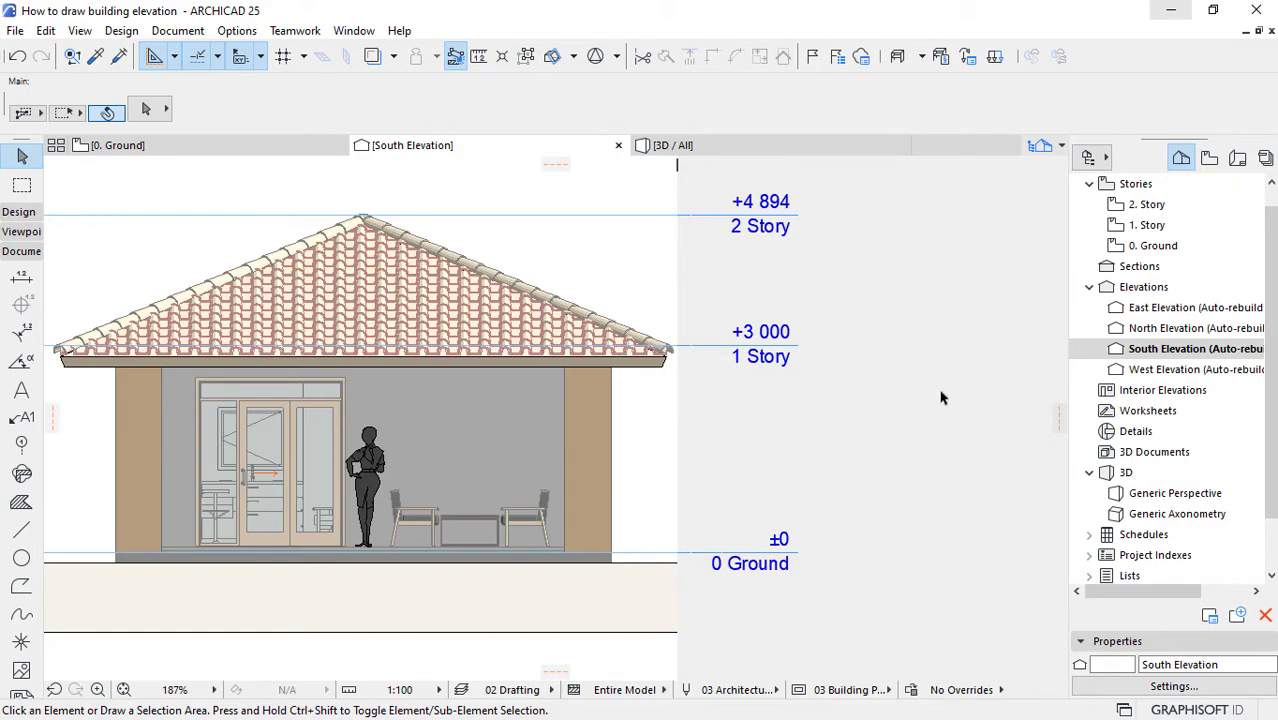
{"action": "right_click", "coordinate": [1193, 353]}
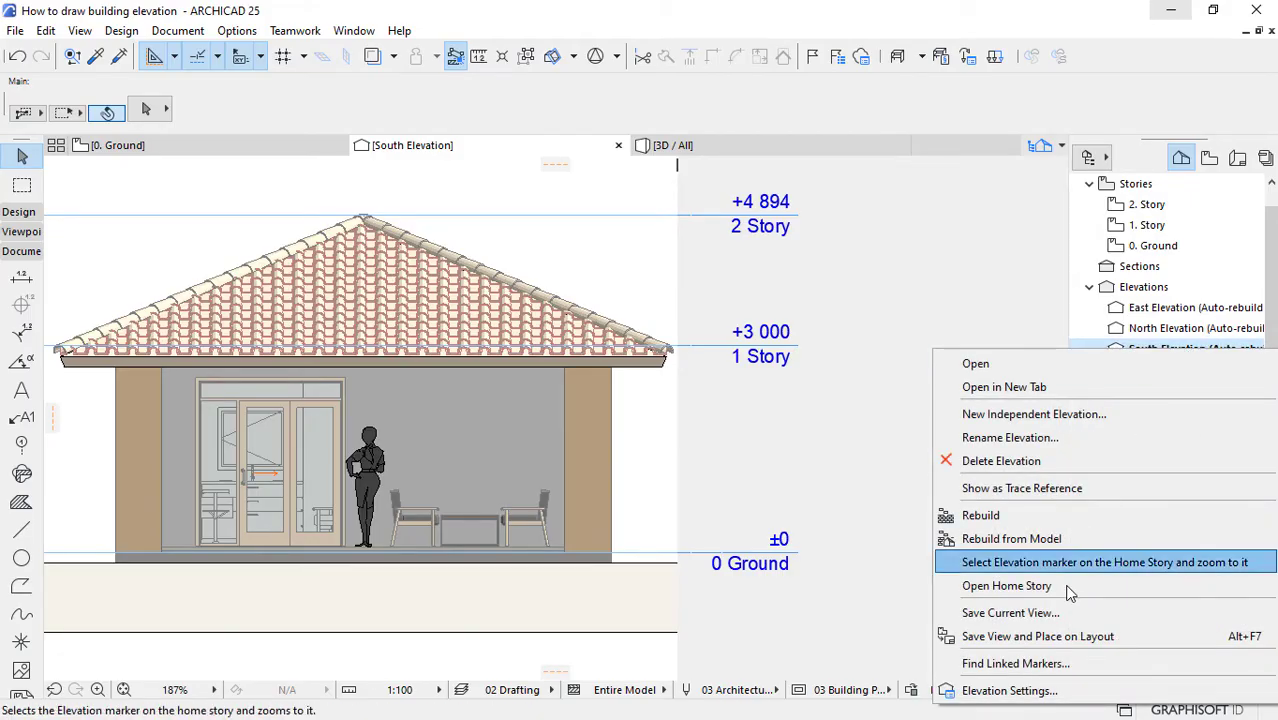
{"action": "left_click", "coordinate": [1020, 693]}
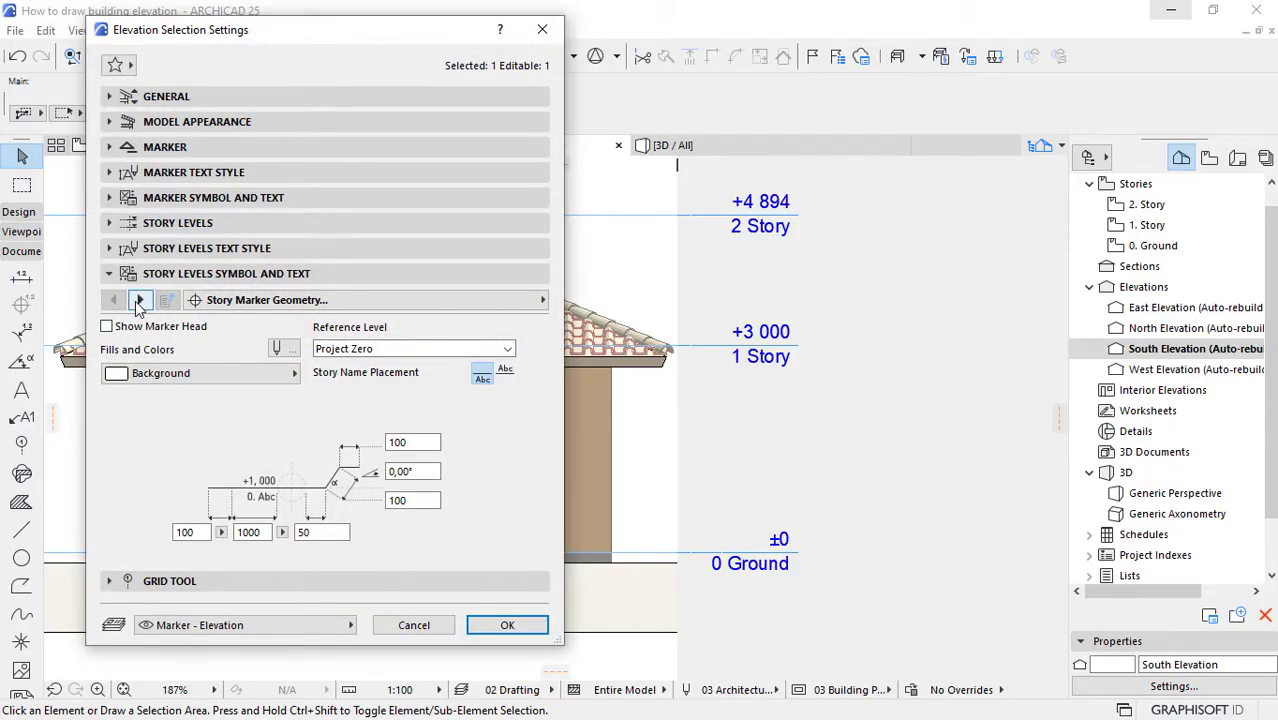
{"action": "left_click", "coordinate": [139, 300]}
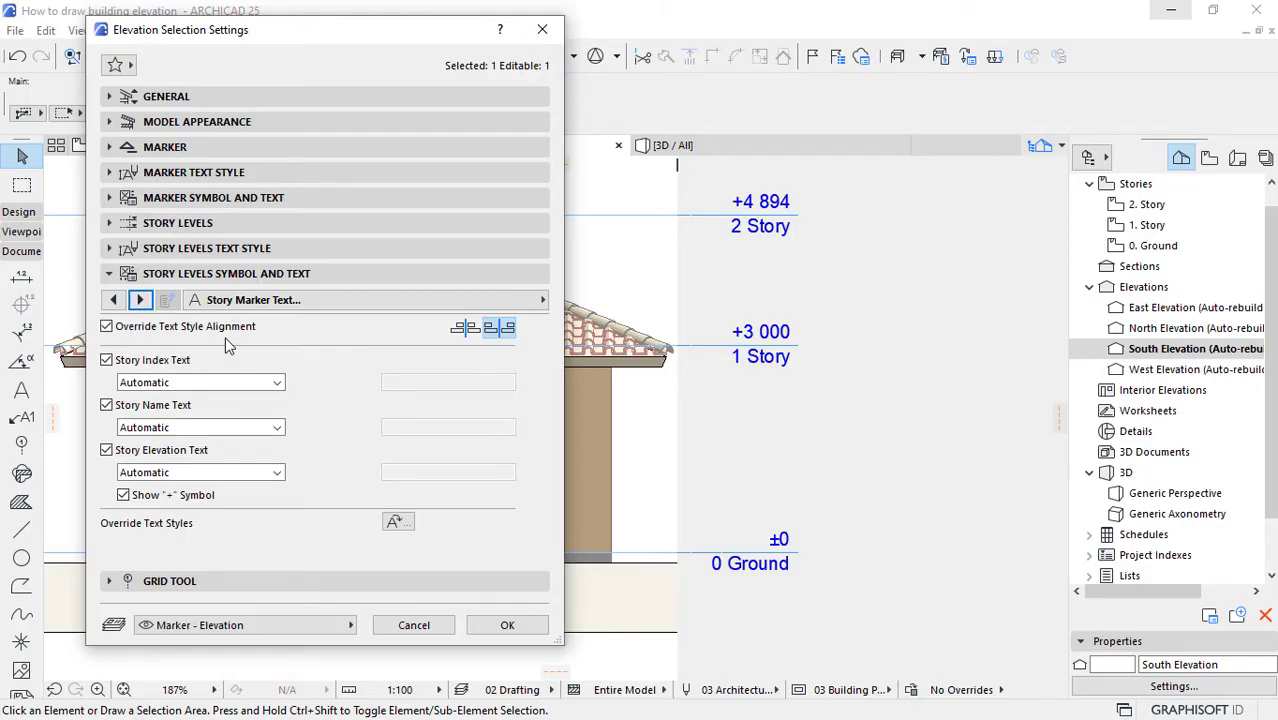
{"action": "left_click", "coordinate": [466, 331]}
{"action": "left_click", "coordinate": [506, 625]}
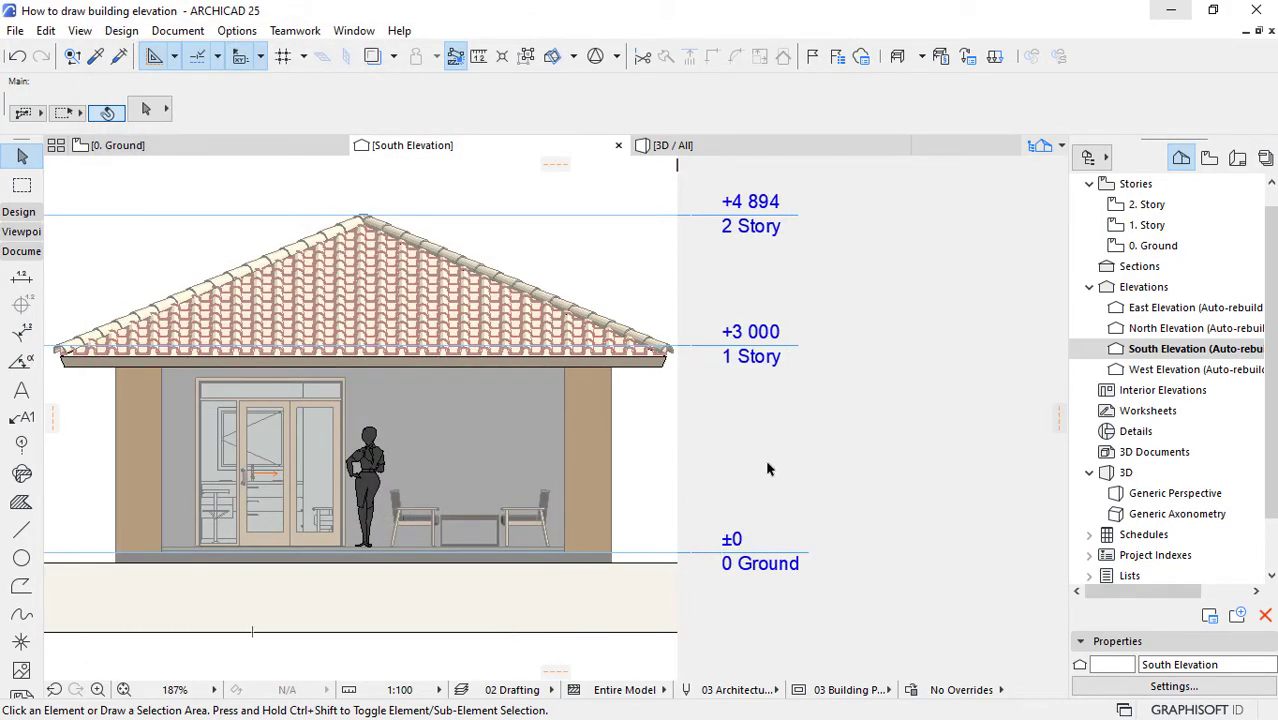
Step: Return the story marker text to its right-hand alignment and turn off the Story Index Text
{"action": "right_click", "coordinate": [1168, 348]}
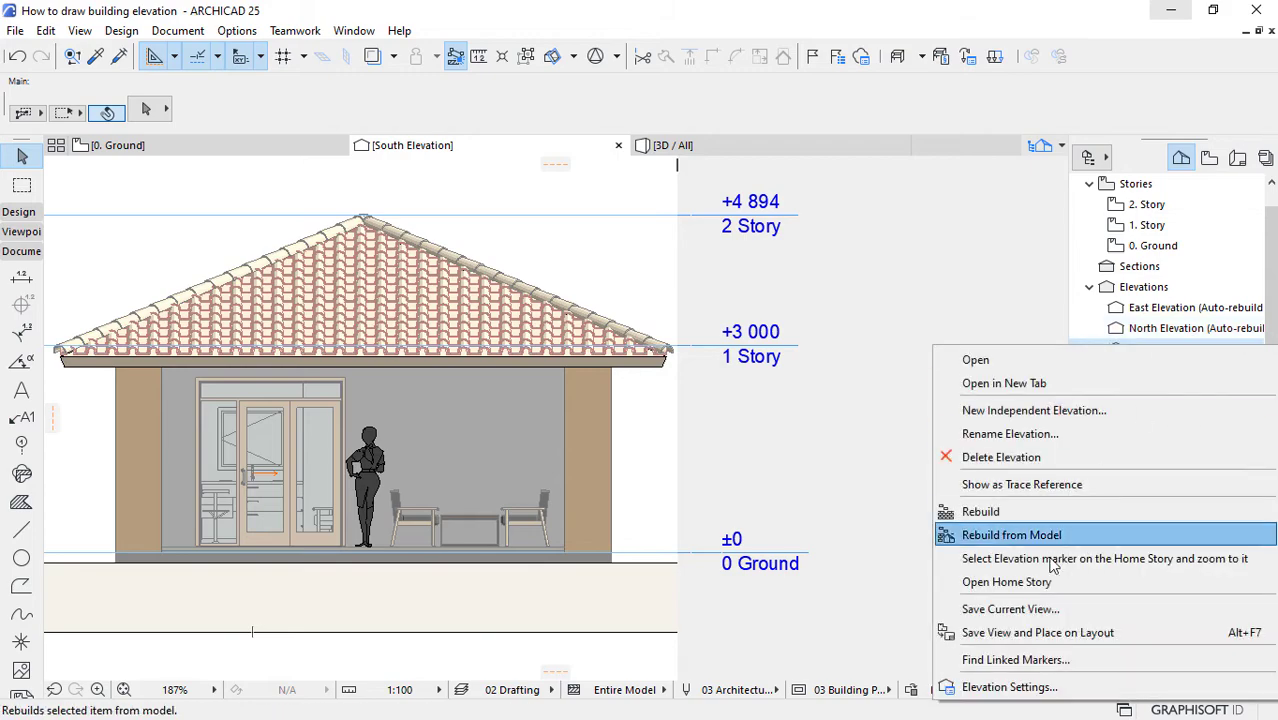
{"action": "left_click", "coordinate": [1008, 686]}
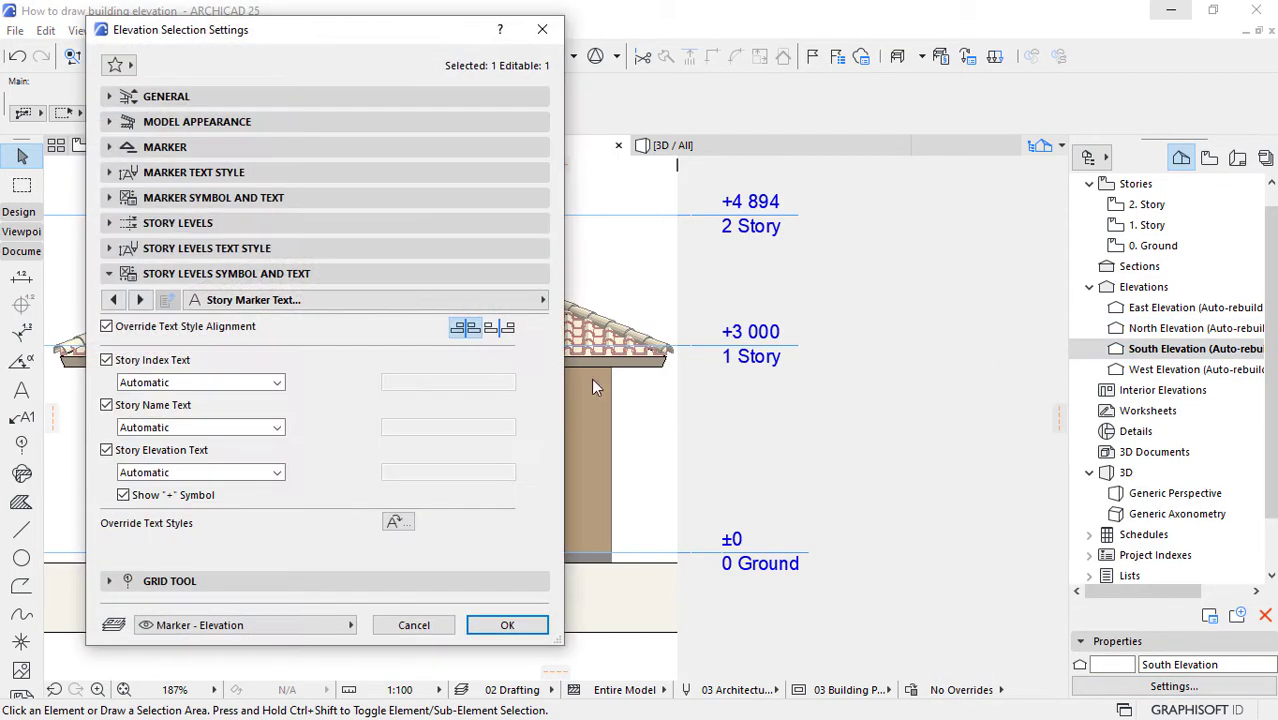
{"action": "left_click", "coordinate": [504, 330]}
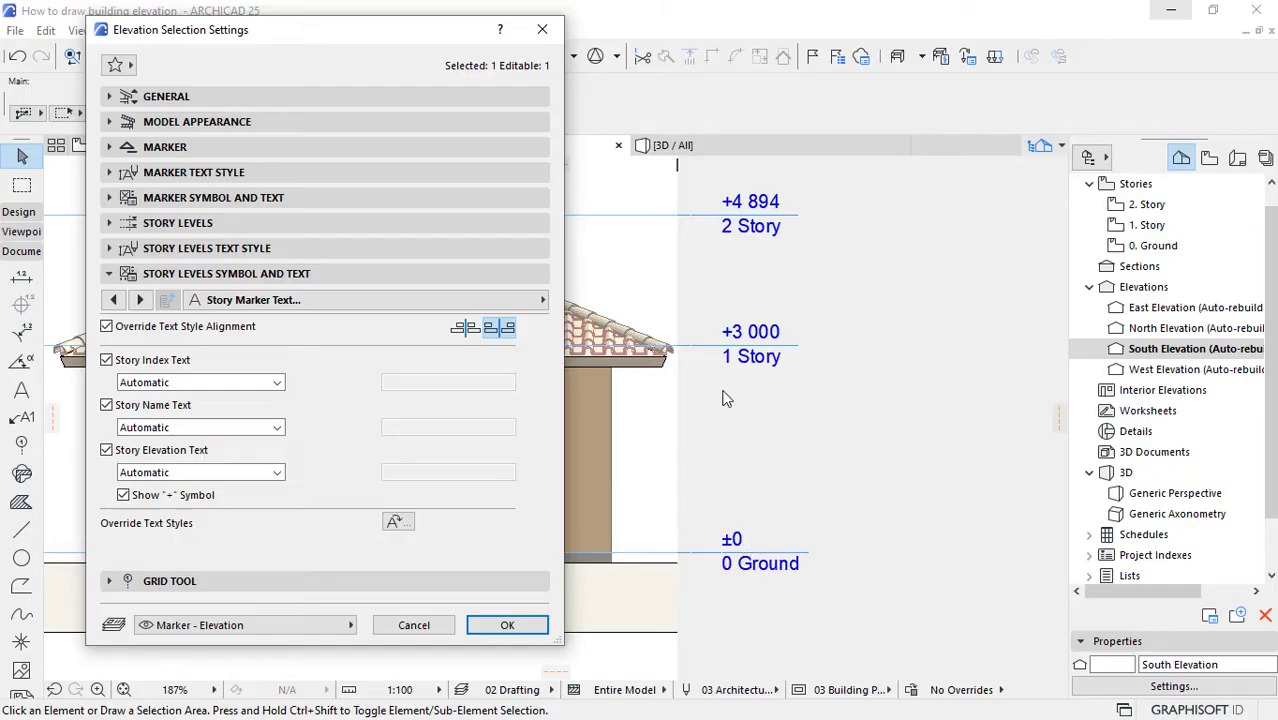
{"action": "left_click", "coordinate": [106, 360]}
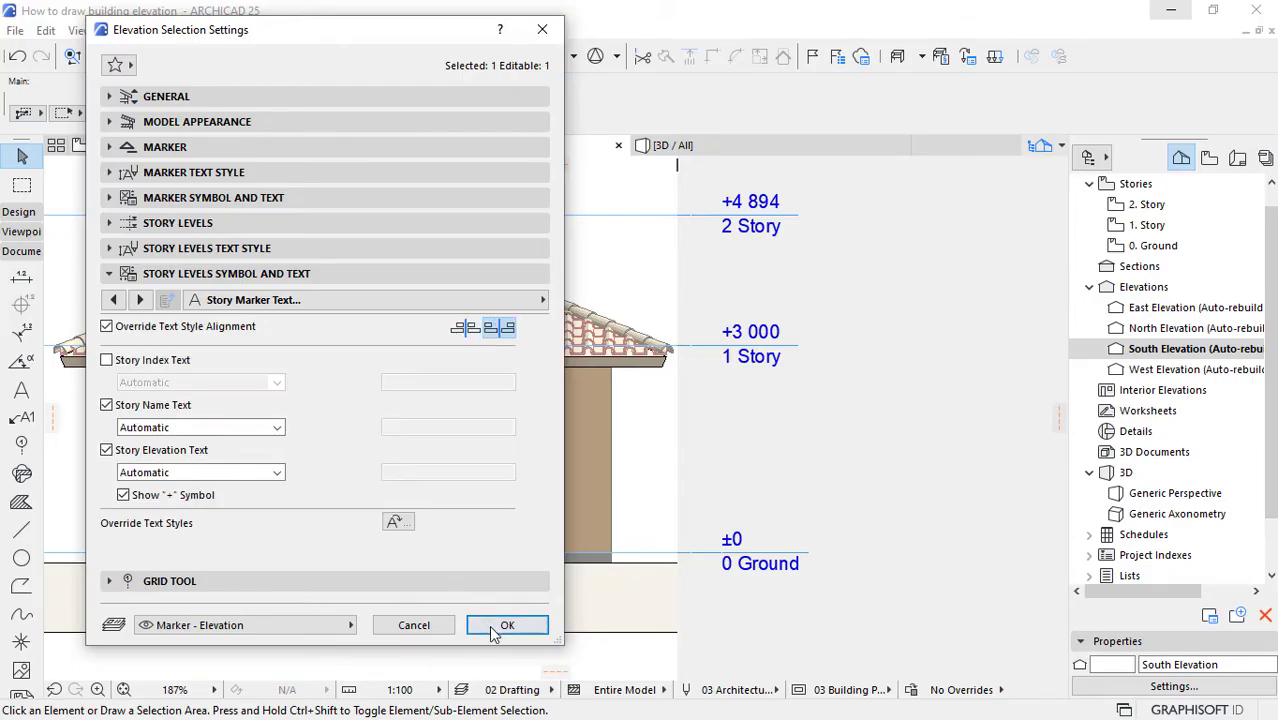
{"action": "left_click", "coordinate": [507, 625]}
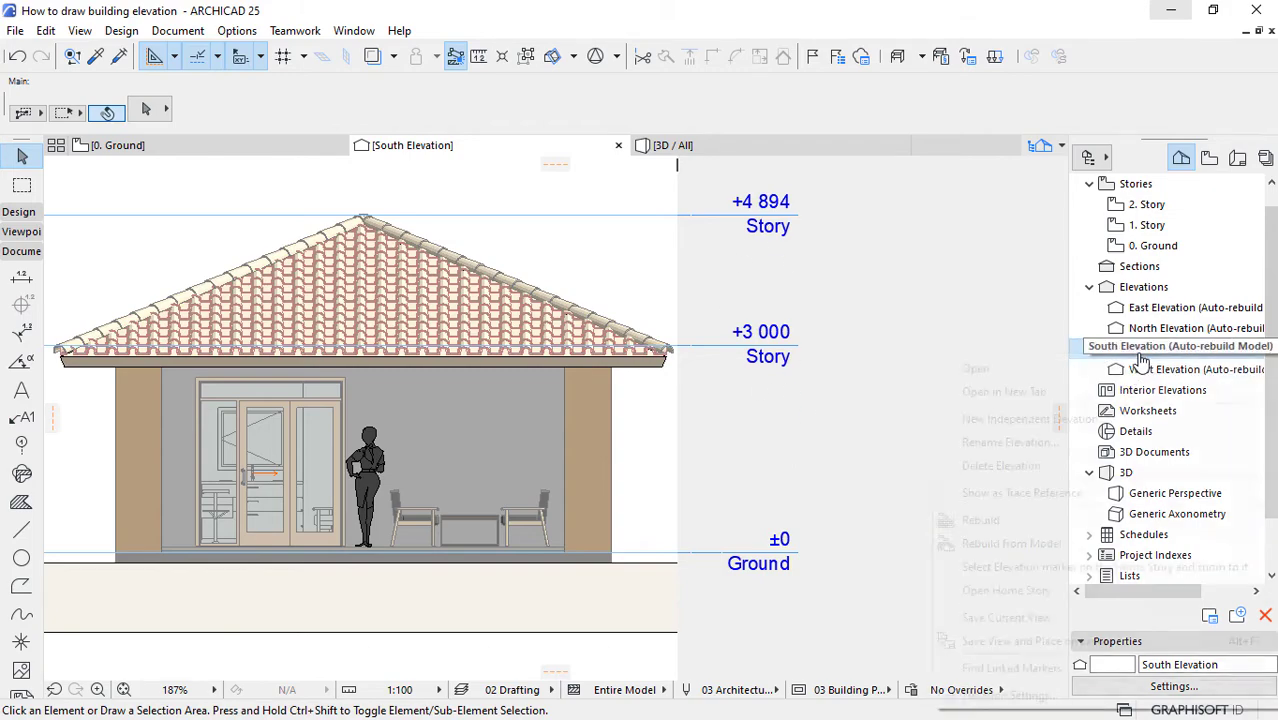
Step: Change the South Elevation's Story Name Text to Custom with the wording "Height"
{"action": "right_click", "coordinate": [1095, 353]}
{"action": "left_click", "coordinate": [997, 697]}
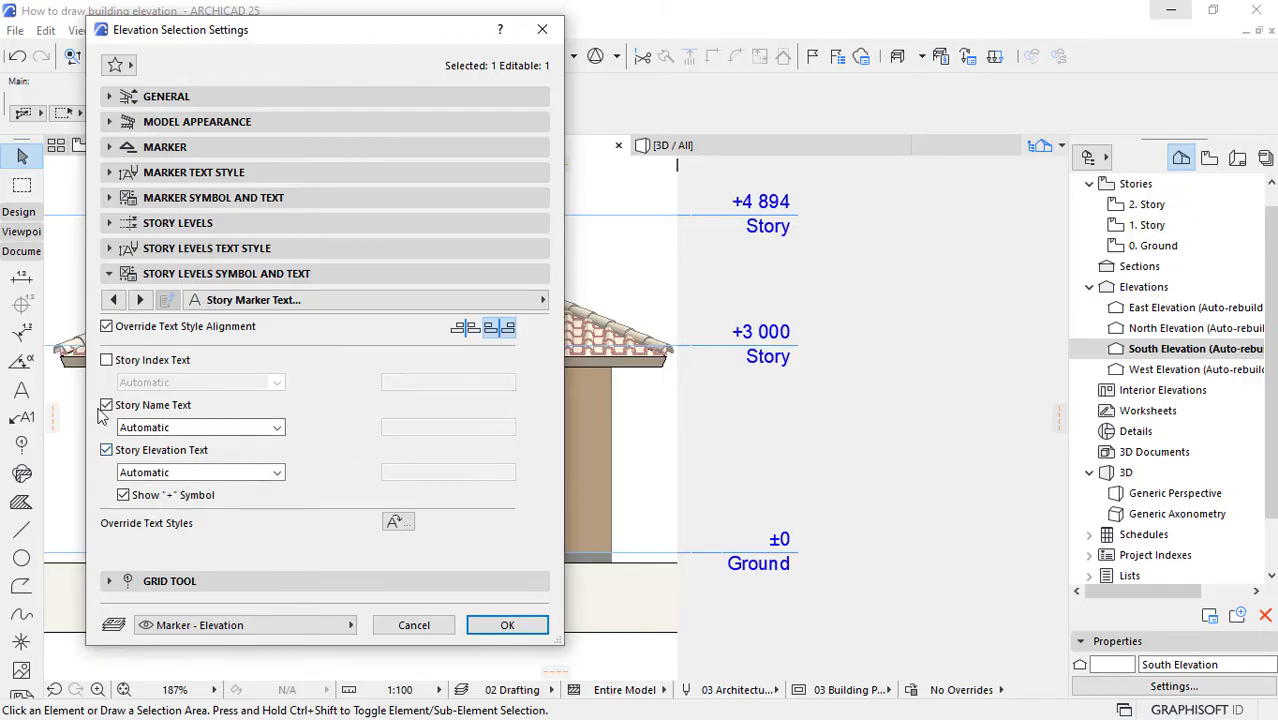
{"action": "left_click", "coordinate": [153, 428]}
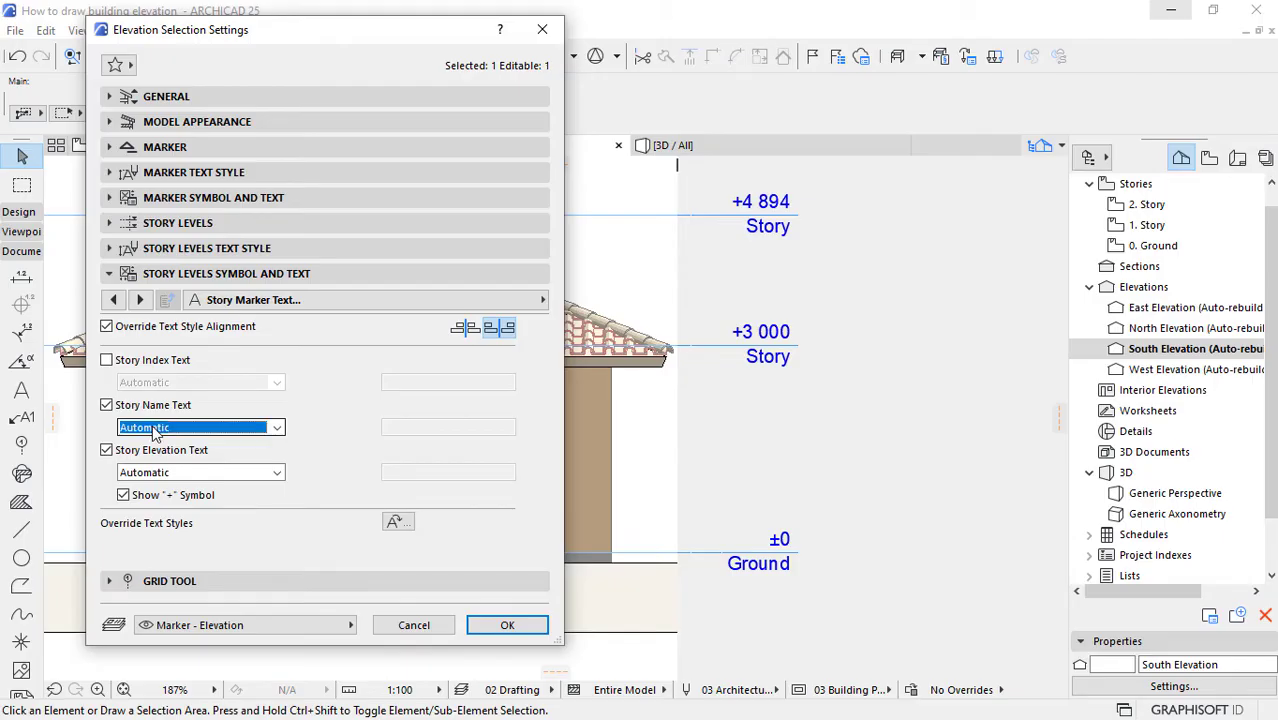
{"action": "left_click", "coordinate": [150, 455]}
{"action": "left_click", "coordinate": [419, 427]}
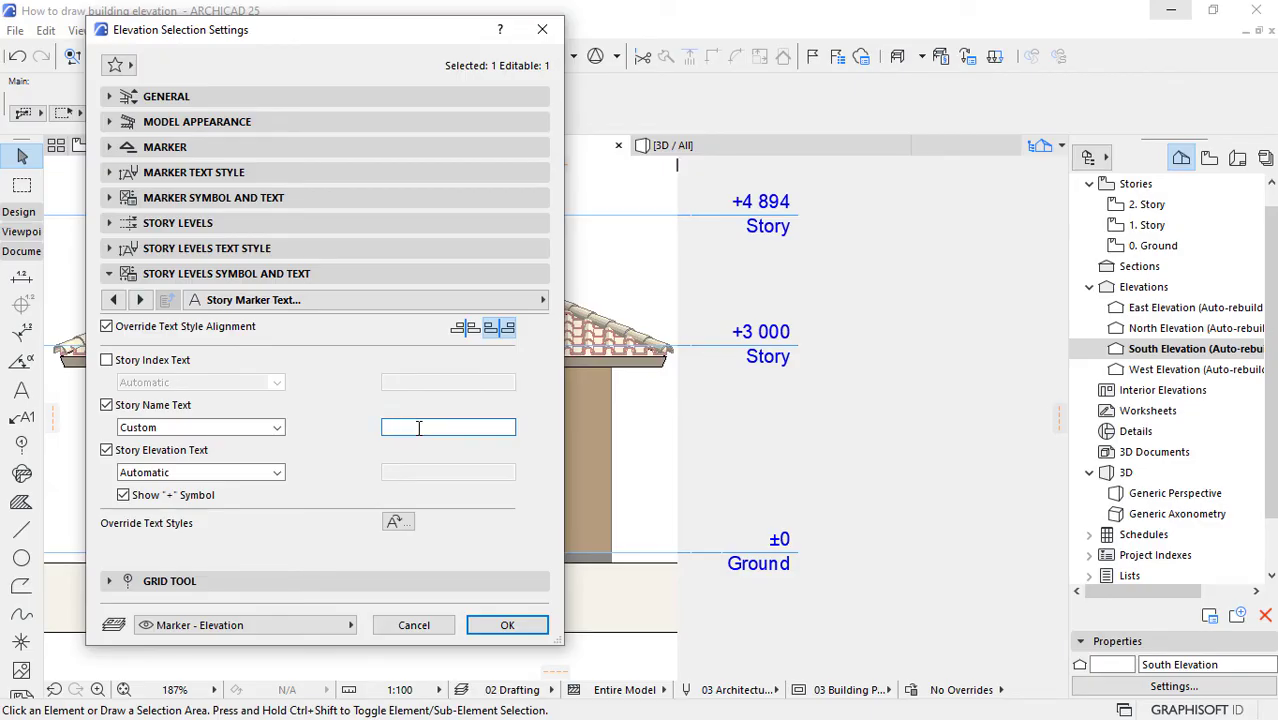
{"action": "type", "text": "Height"}
{"action": "left_click", "coordinate": [486, 622]}
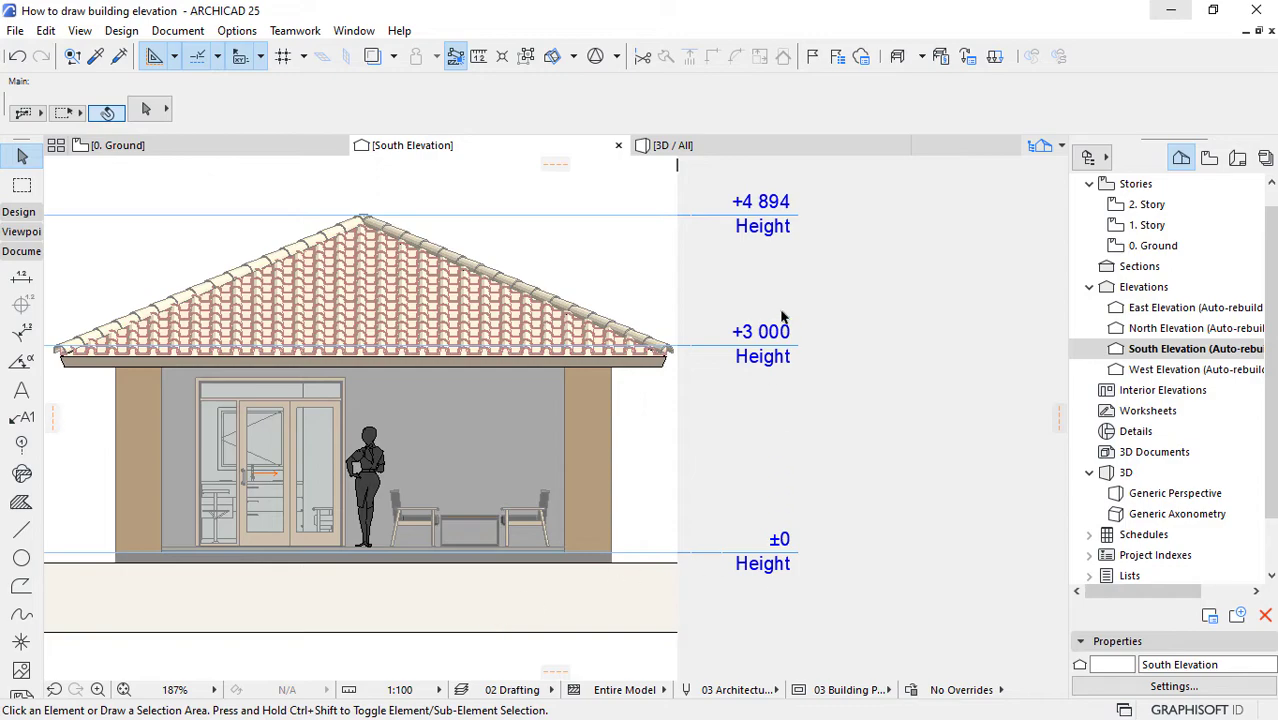
Step: Set the South Elevation's Story Name Text to Automatic and turn off its Story Elevation Text
{"action": "right_click", "coordinate": [1177, 358]}
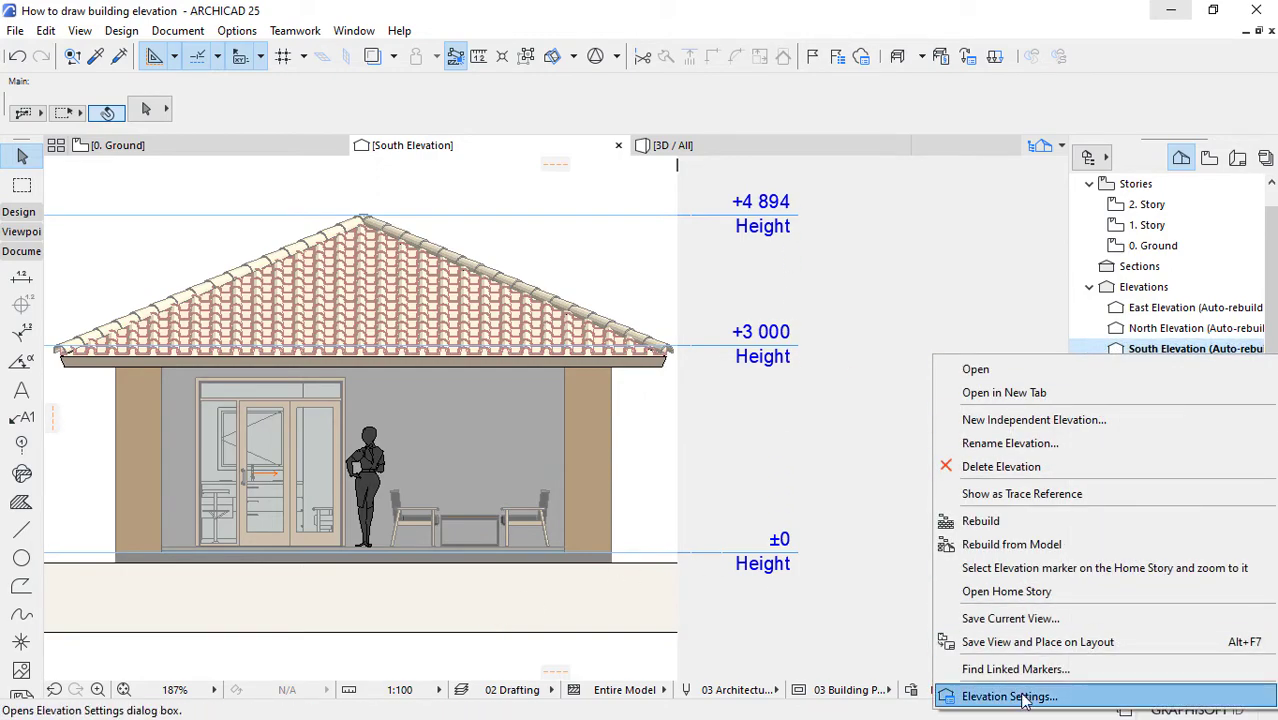
{"action": "left_click", "coordinate": [1010, 688]}
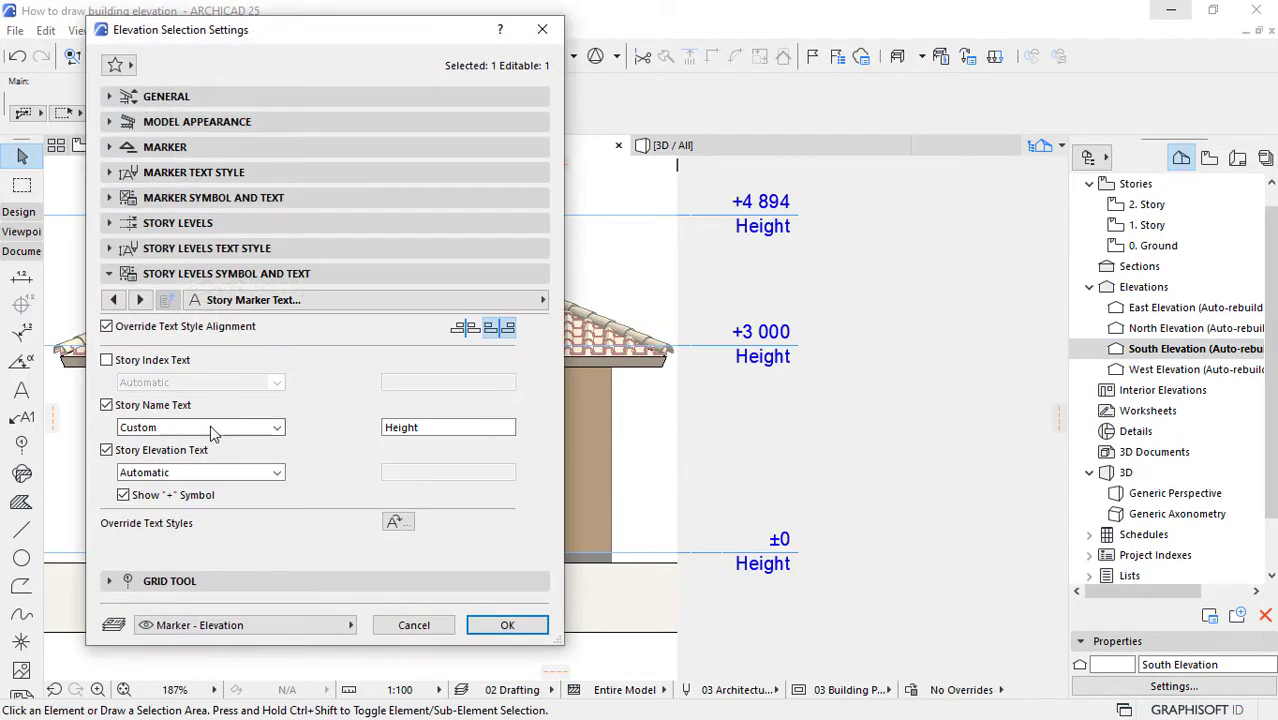
{"action": "left_click", "coordinate": [149, 428]}
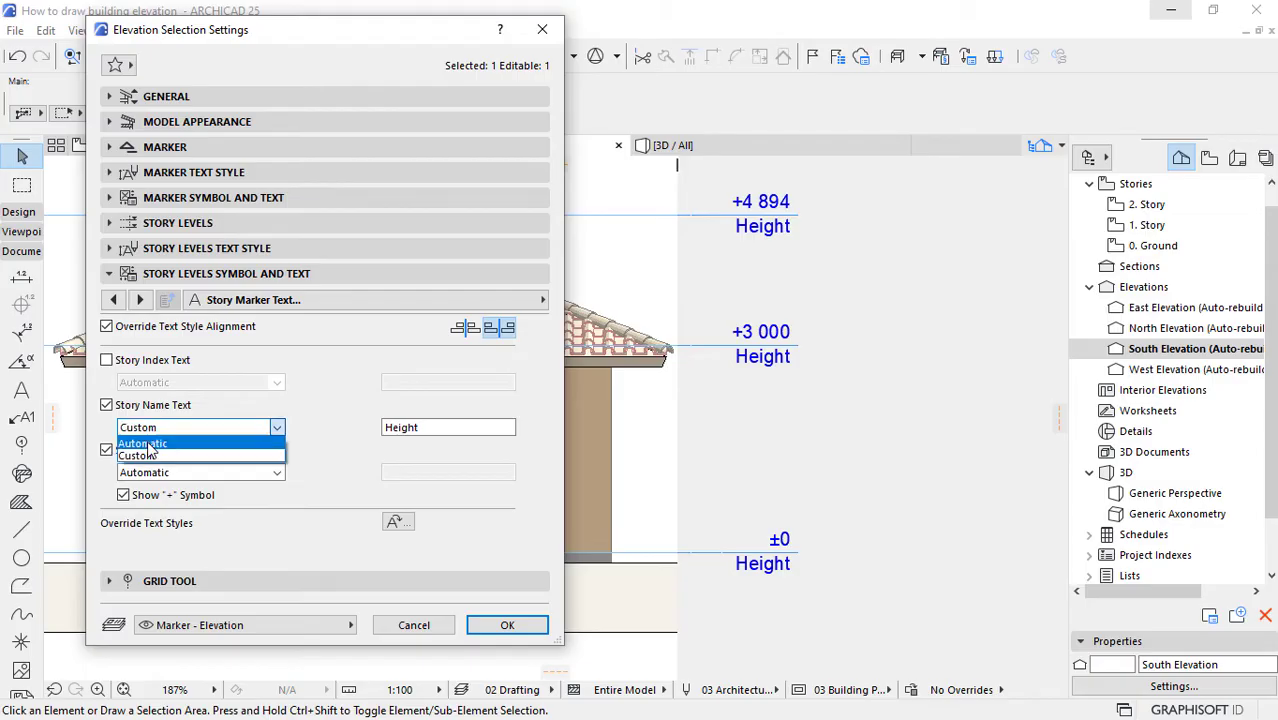
{"action": "left_click", "coordinate": [145, 452]}
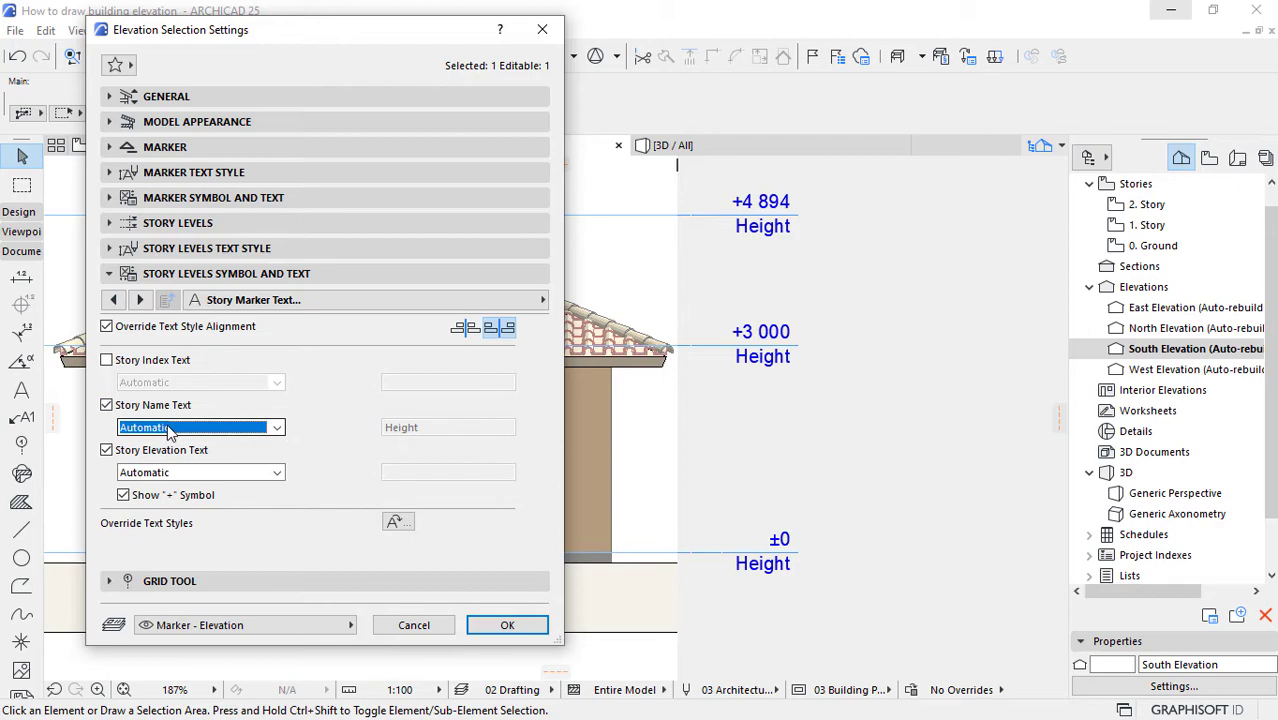
{"action": "left_click", "coordinate": [106, 450]}
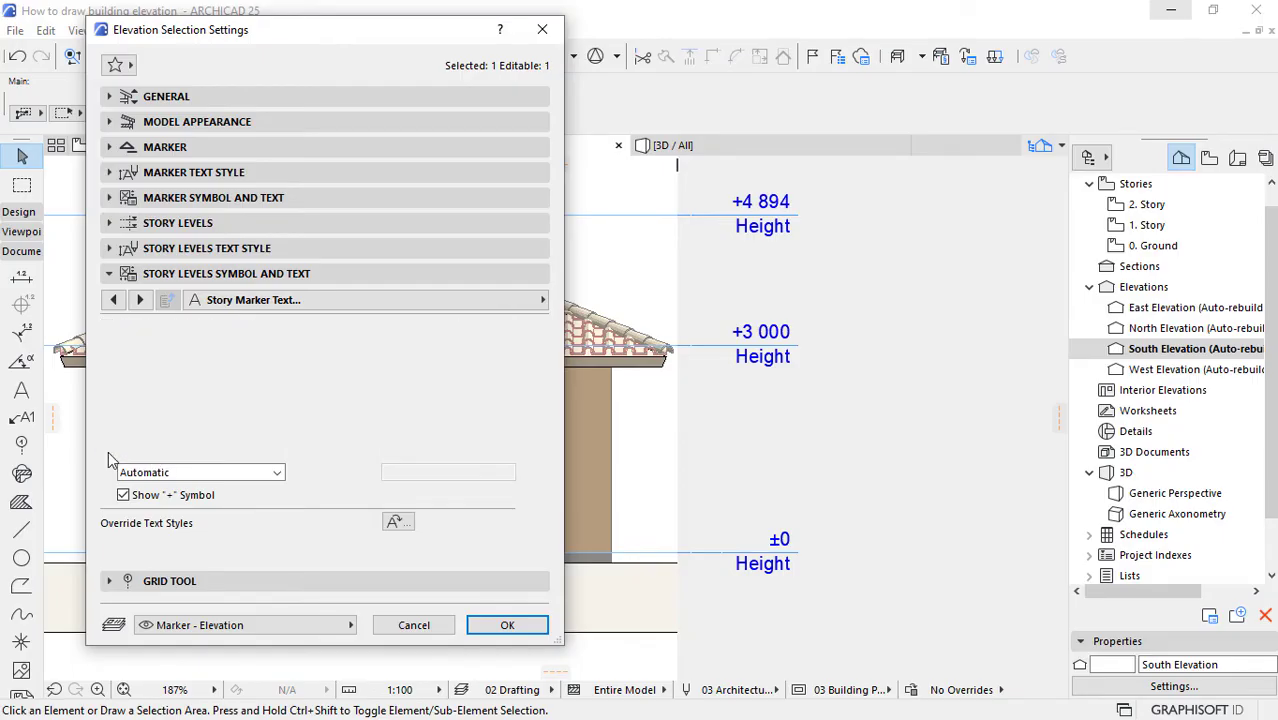
{"action": "left_click", "coordinate": [503, 626]}
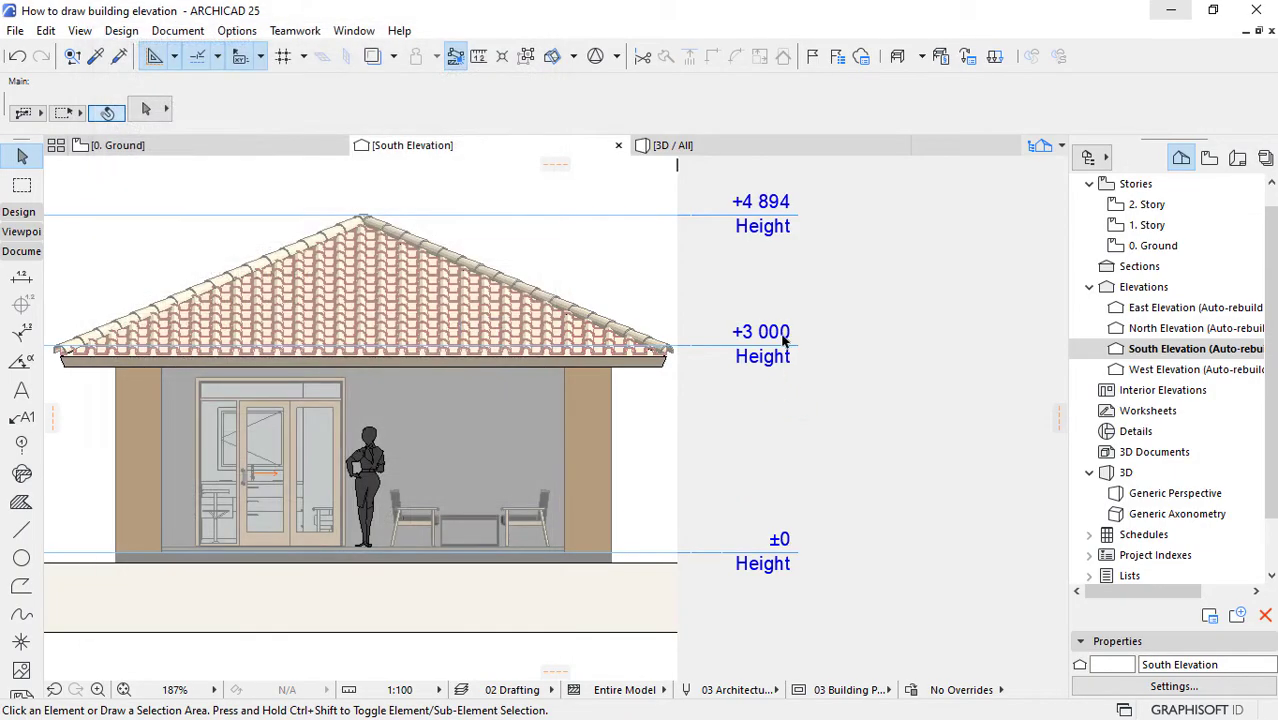
Step: Turn the South Elevation's Story Elevation Text back on and keep it set to Automatic
{"action": "right_click", "coordinate": [1163, 358]}
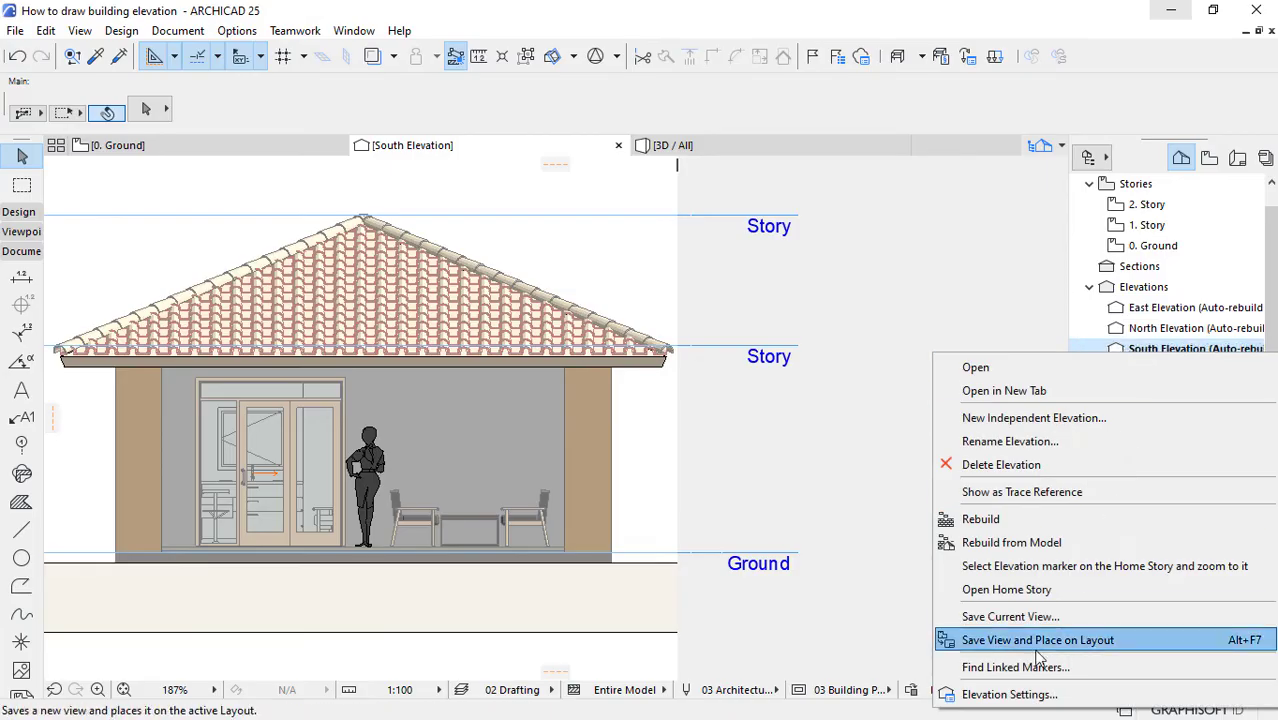
{"action": "left_click", "coordinate": [1002, 695]}
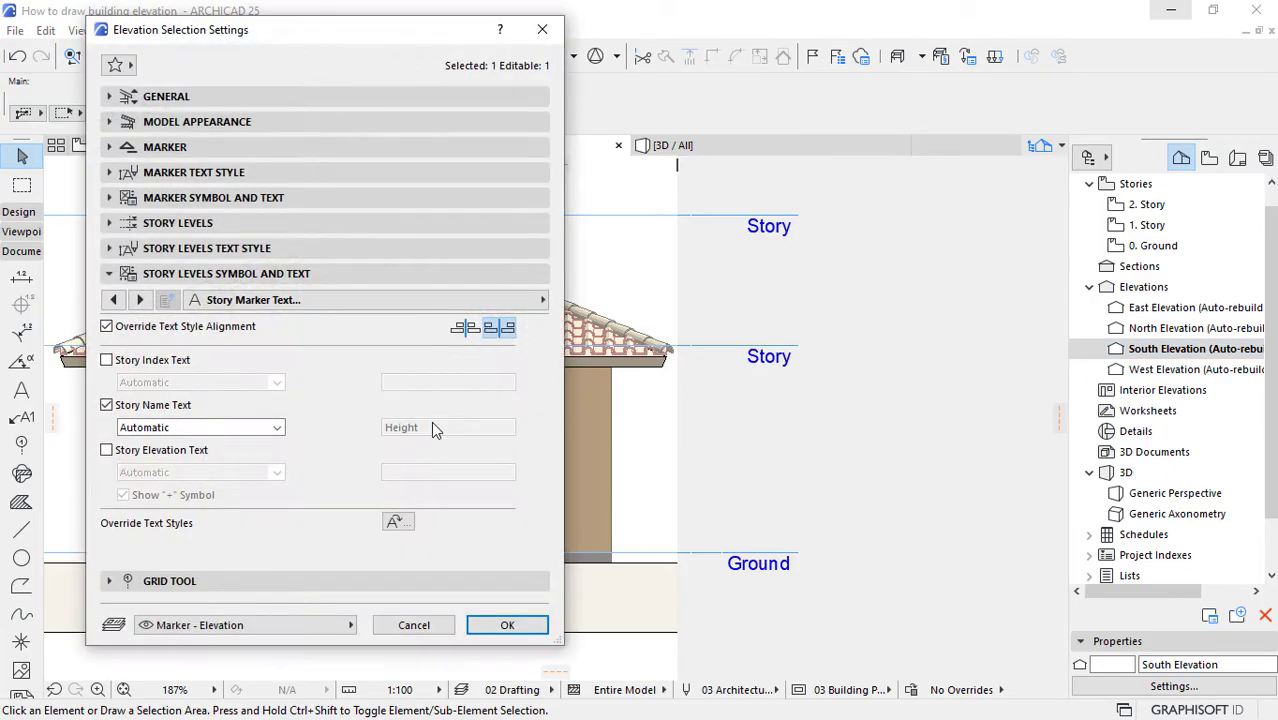
{"action": "left_click", "coordinate": [114, 452]}
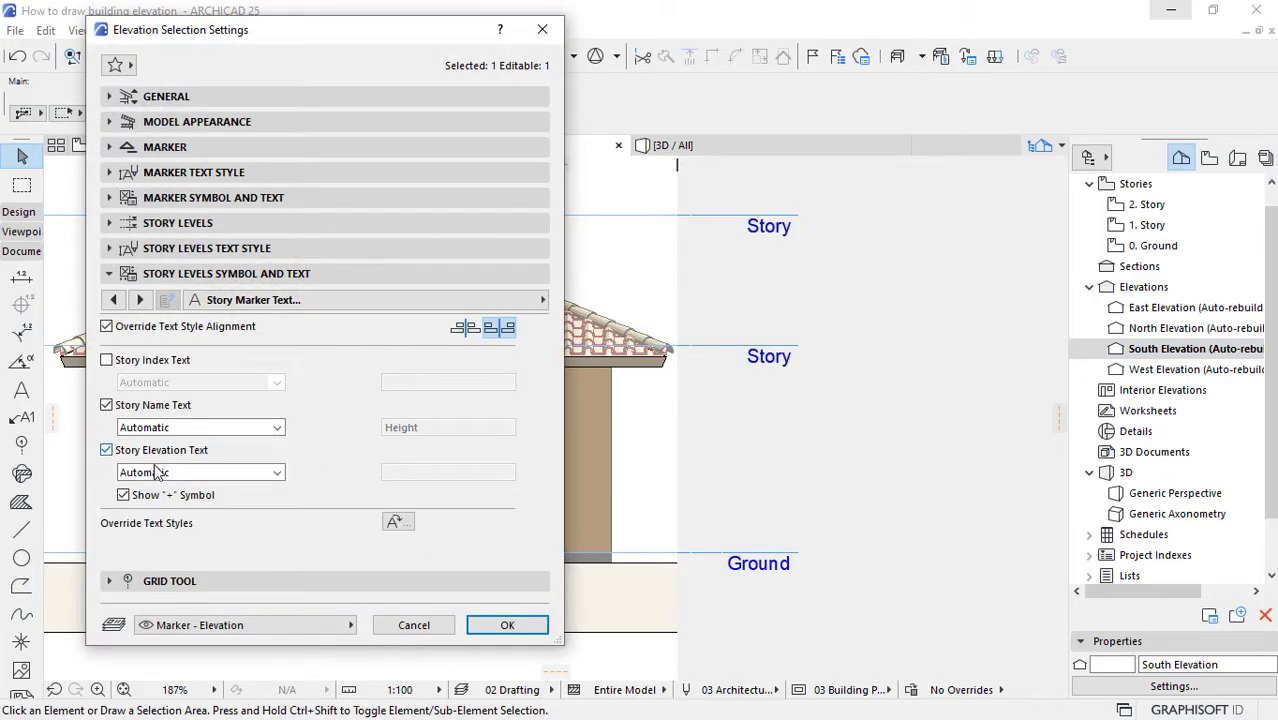
{"action": "left_click", "coordinate": [154, 474]}
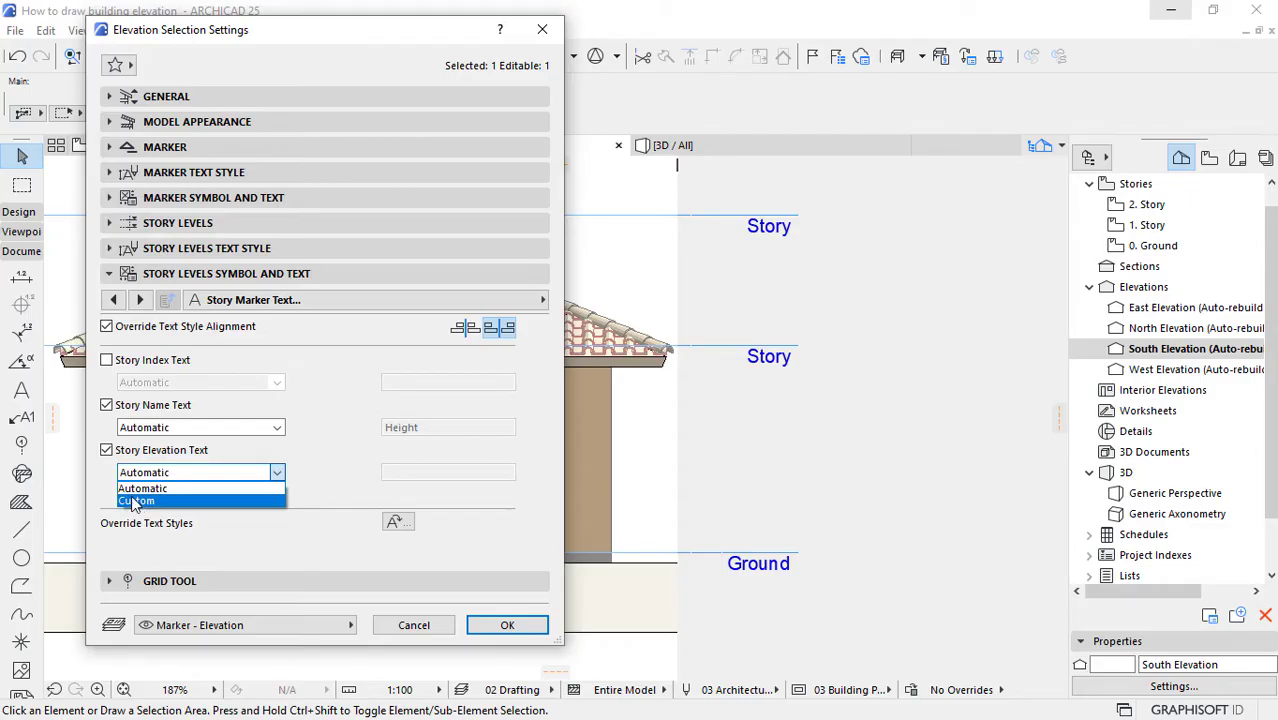
{"action": "left_click", "coordinate": [130, 489]}
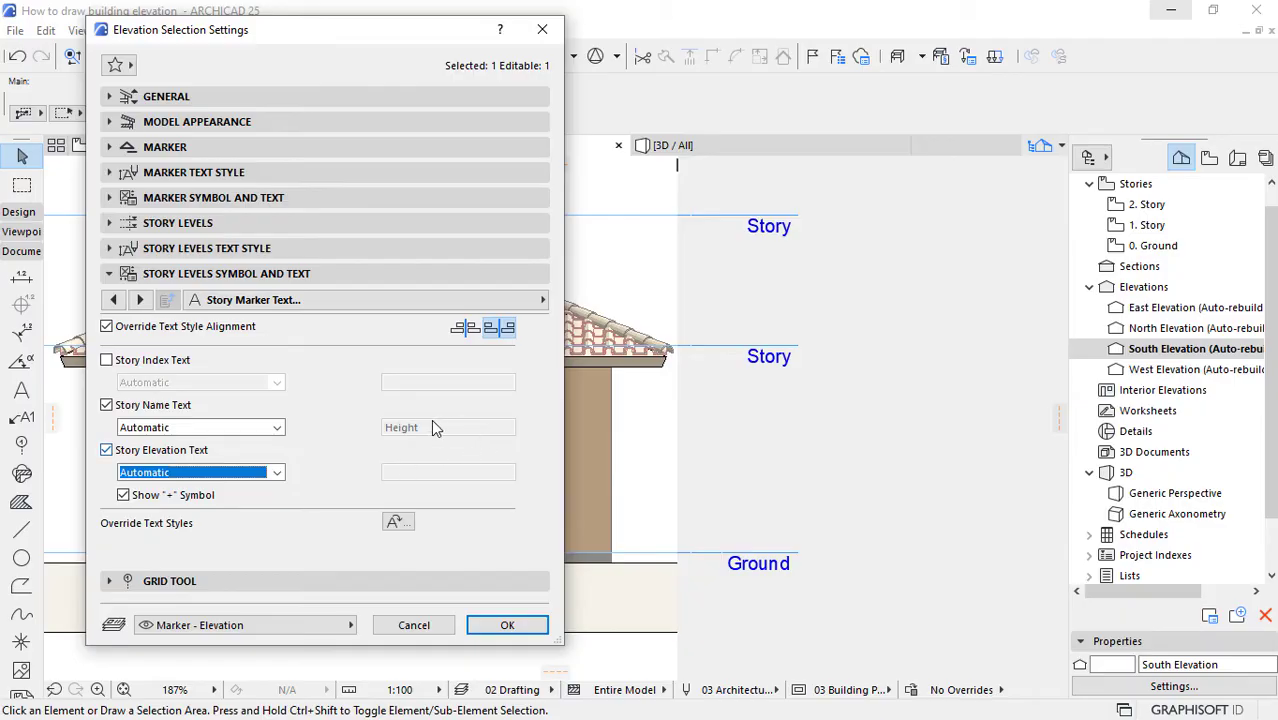
{"action": "left_click", "coordinate": [505, 627]}
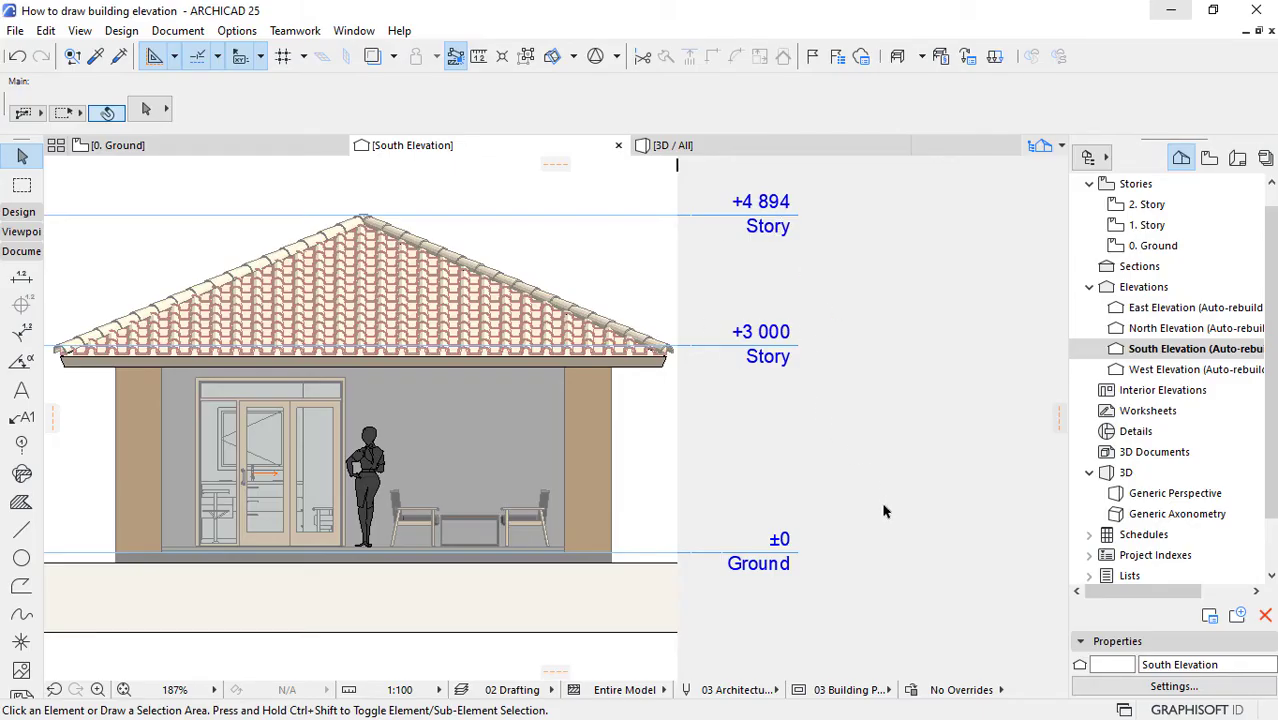
Step: Examine the story level markers and the elevation and height values of each story in the Story Settings
{"action": "scroll", "coordinate": [883, 511], "scroll_direction": "down", "scroll_amount": 3}
{"action": "scroll", "coordinate": [718, 304], "scroll_direction": "up", "scroll_amount": 1}
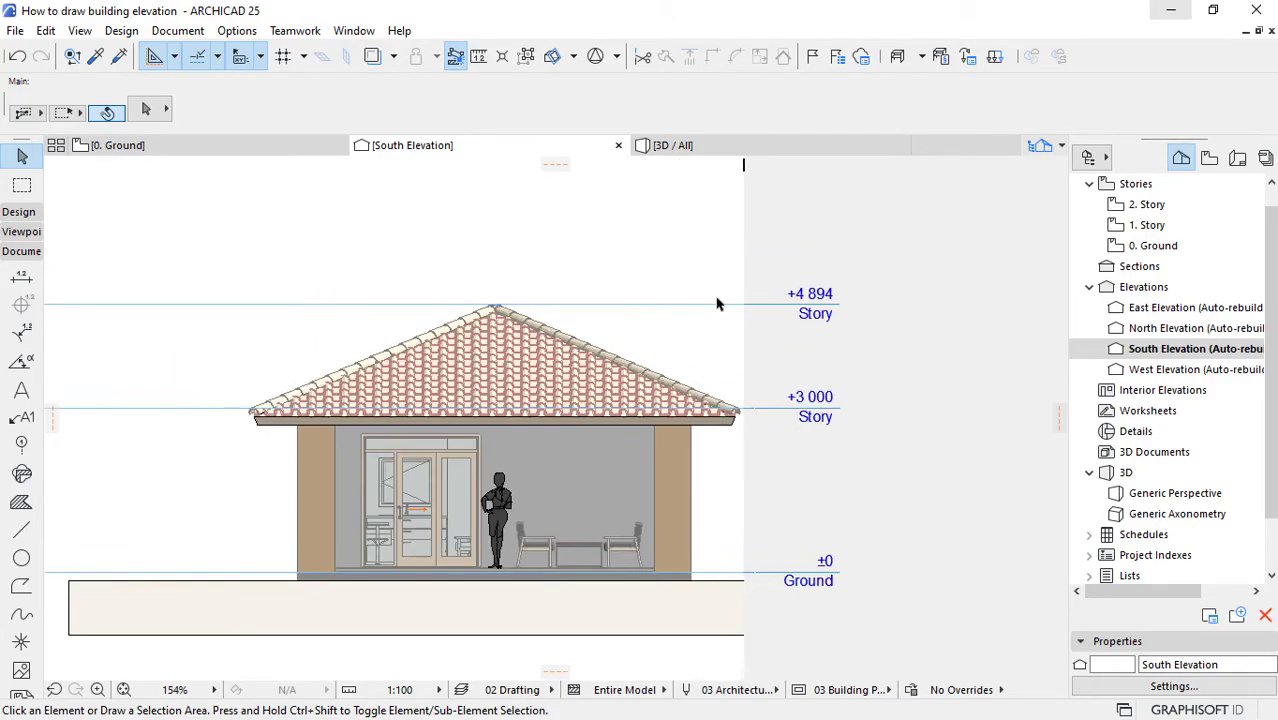
{"action": "scroll", "coordinate": [717, 304], "scroll_direction": "up", "scroll_amount": 1}
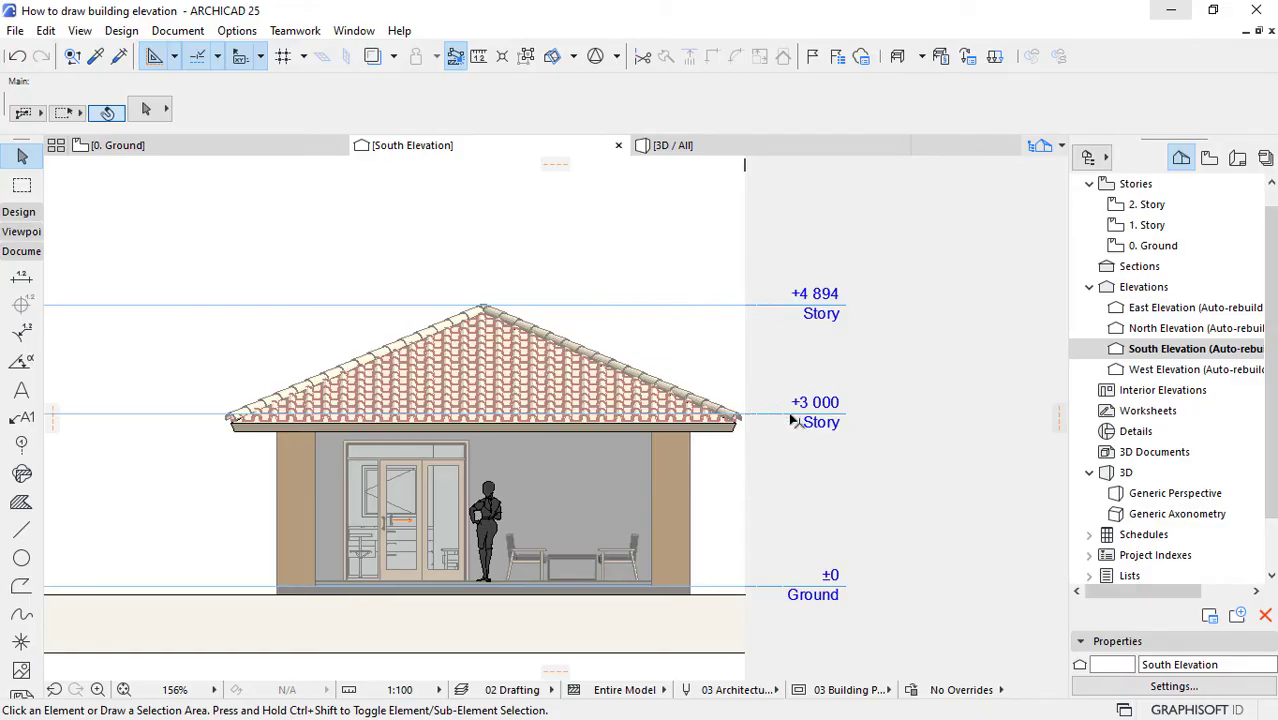
{"action": "scroll", "coordinate": [820, 415], "scroll_direction": "up", "scroll_amount": 3}
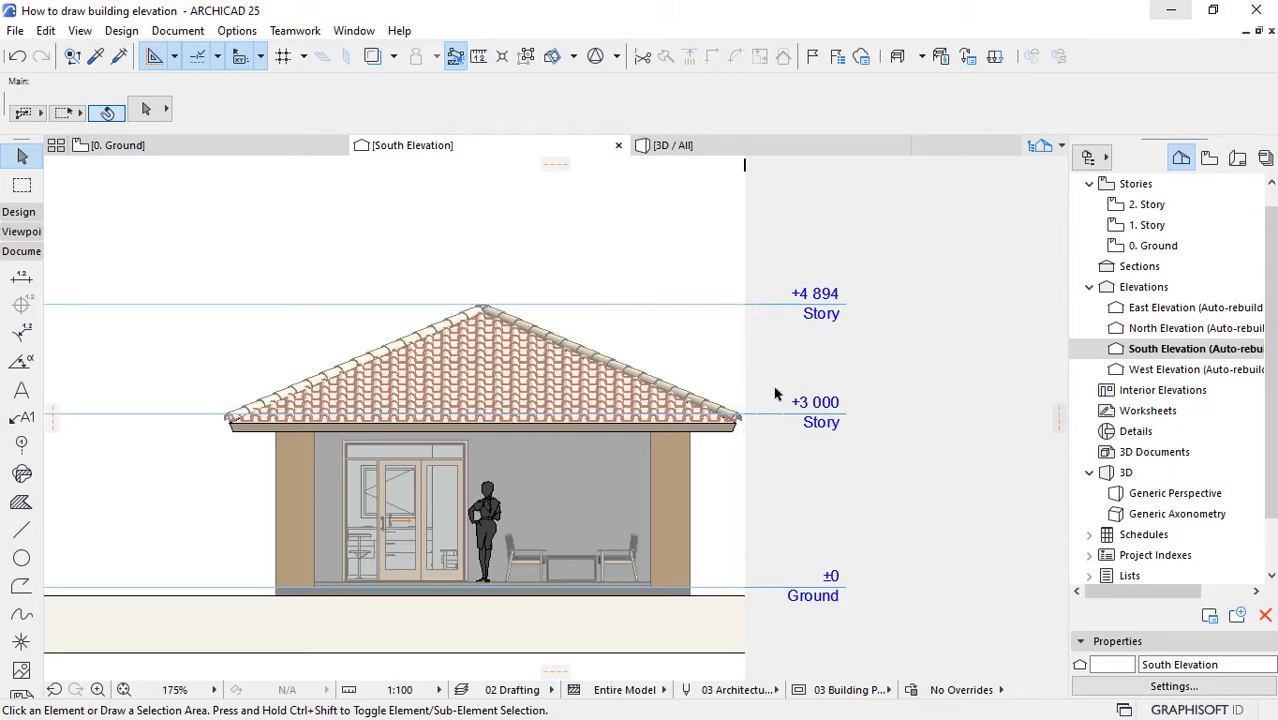
{"action": "scroll", "coordinate": [1112, 268], "scroll_direction": "up", "scroll_amount": 1}
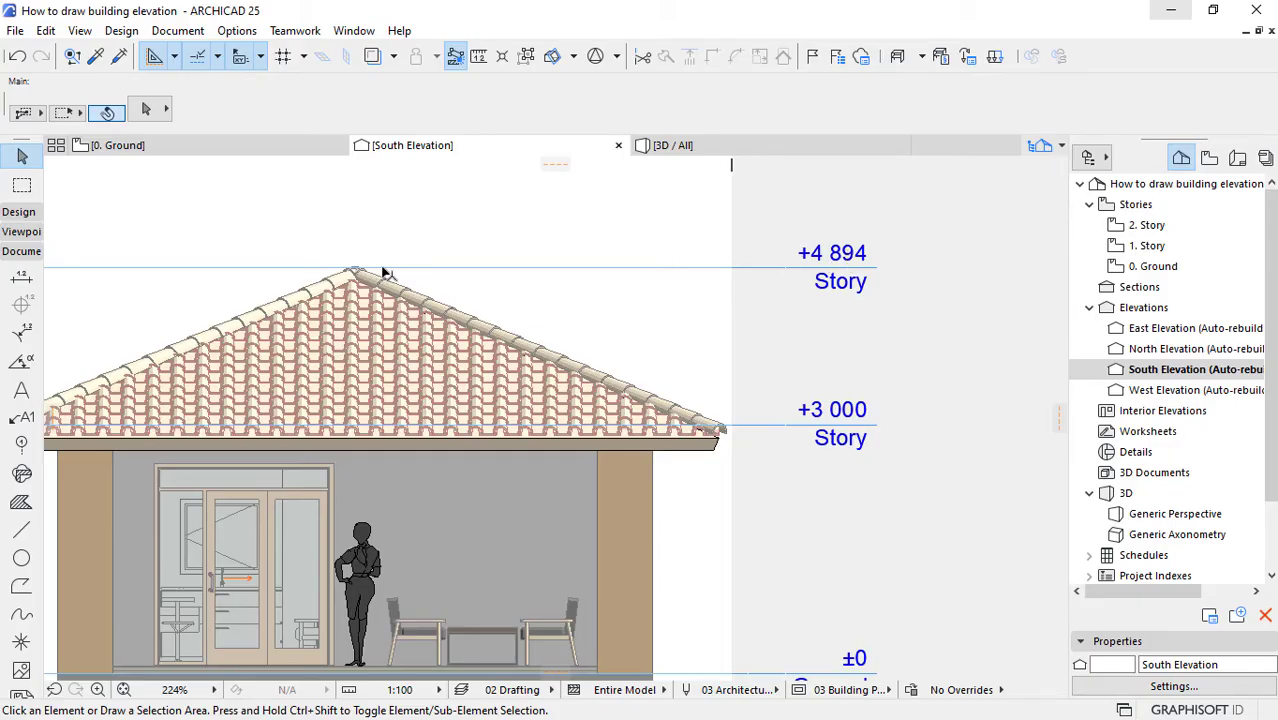
{"action": "right_click", "coordinate": [1152, 247]}
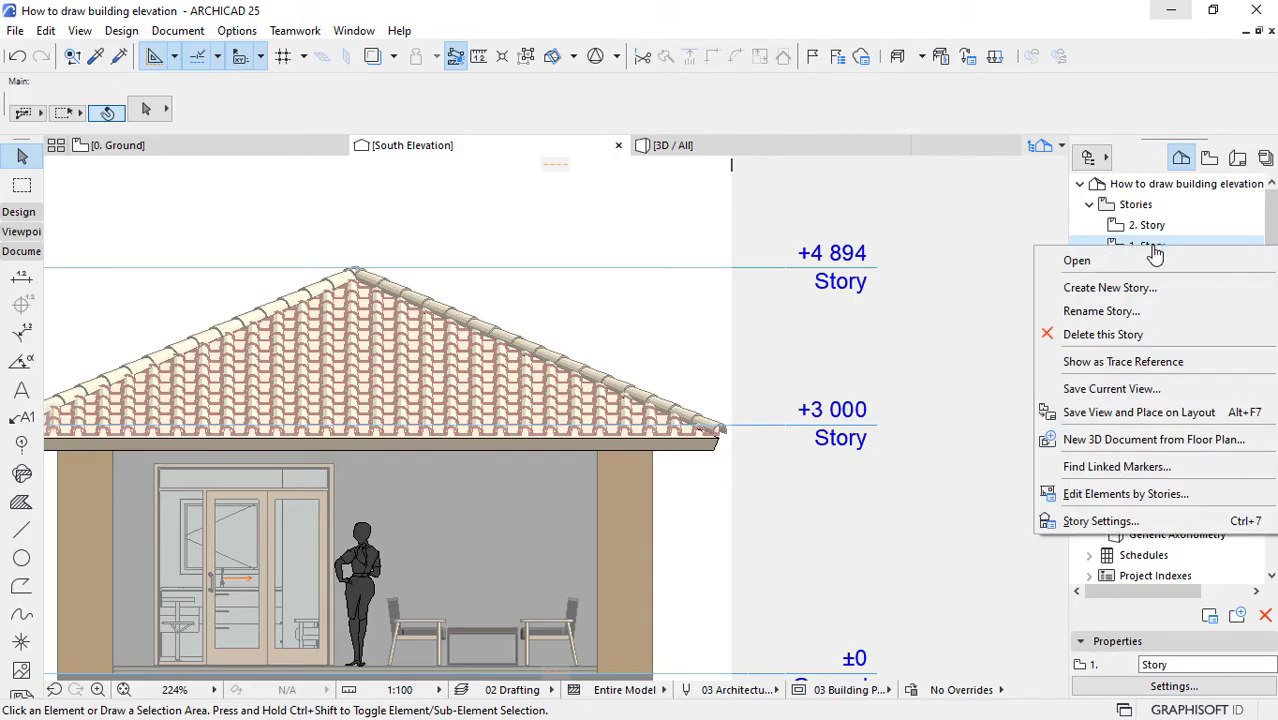
{"action": "left_click", "coordinate": [1088, 521]}
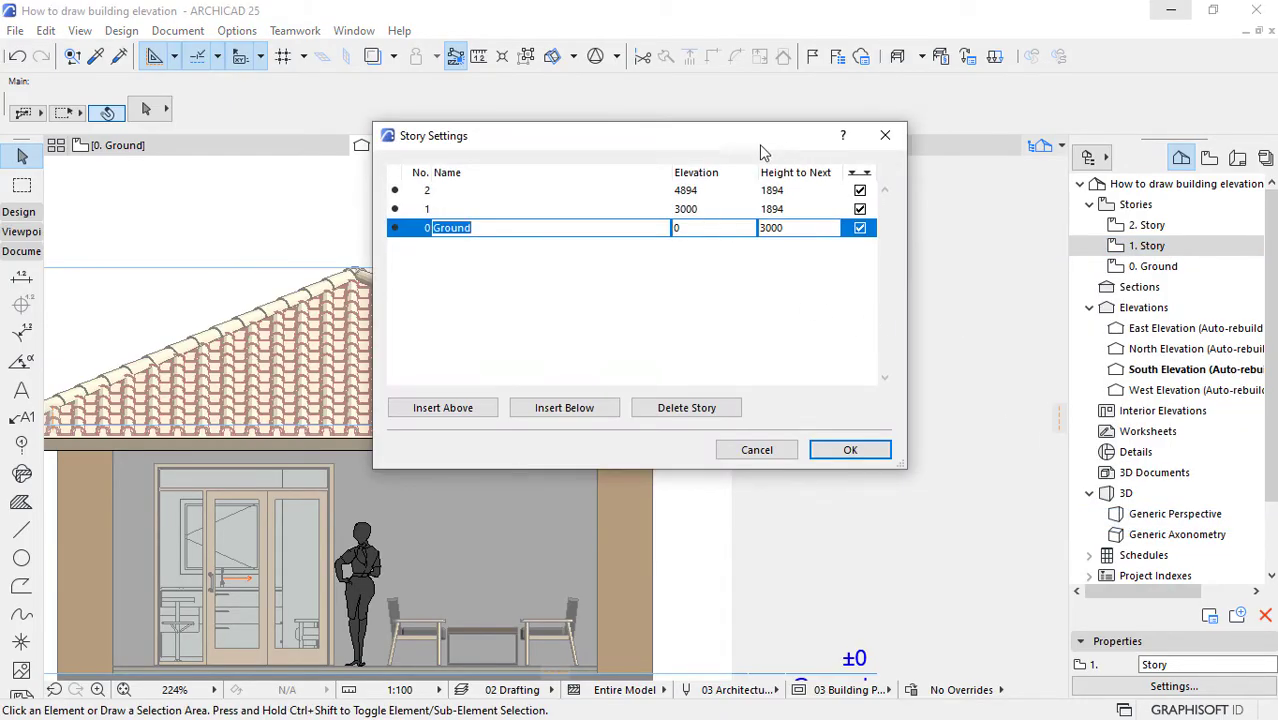
{"action": "left_click_drag", "start_coordinate": [740, 142], "coordinate": [555, 145]}
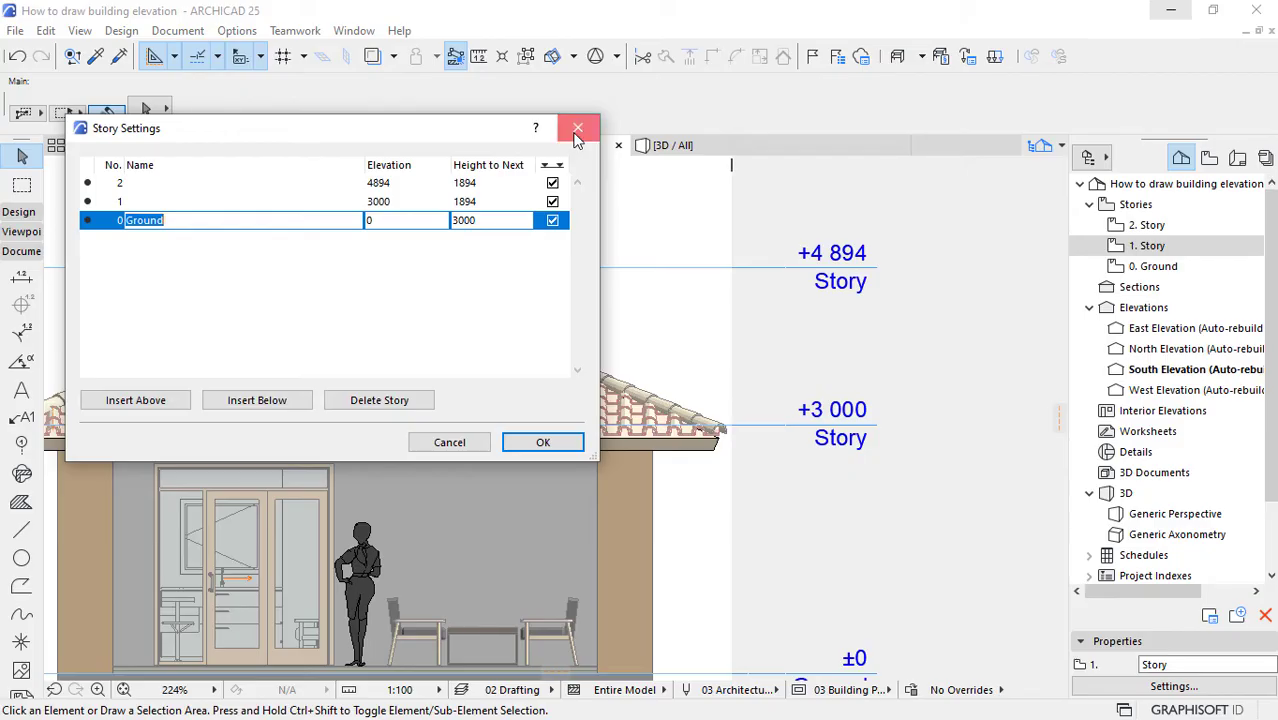
{"action": "left_click", "coordinate": [578, 127]}
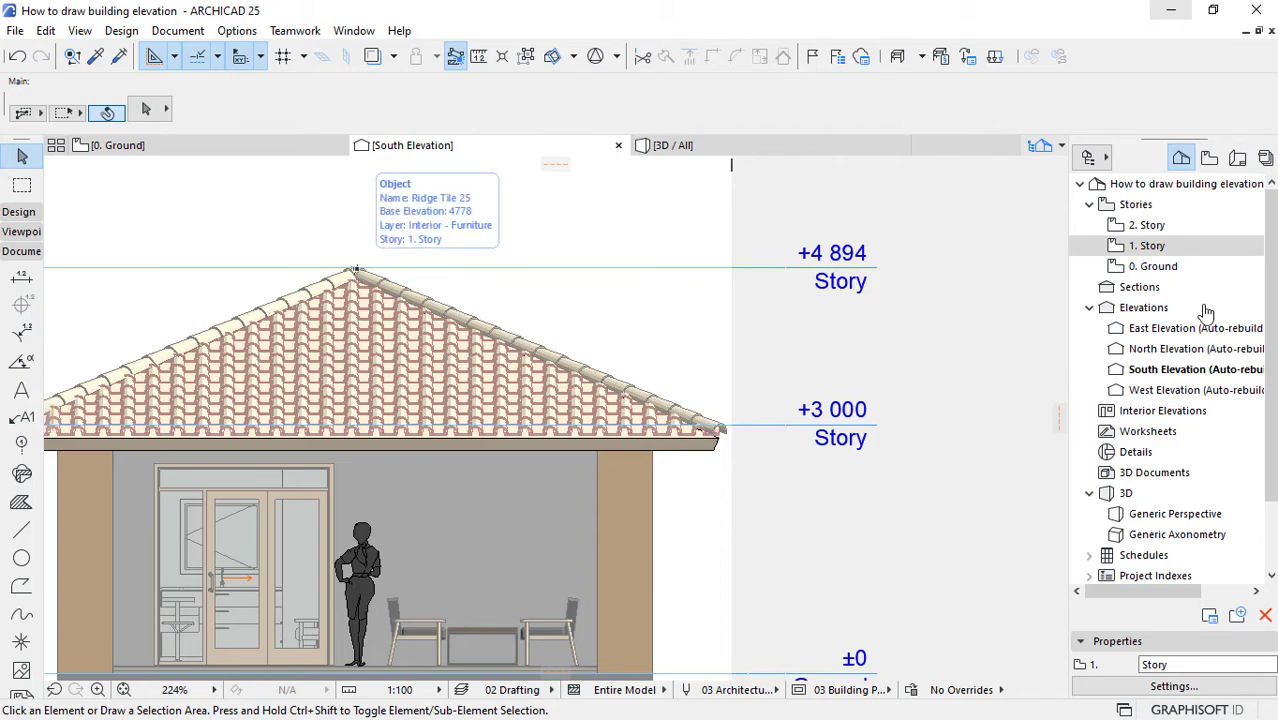
Step: Set the Height to Next of story 1 to 3000 in the Story Settings
{"action": "right_click", "coordinate": [1145, 250]}
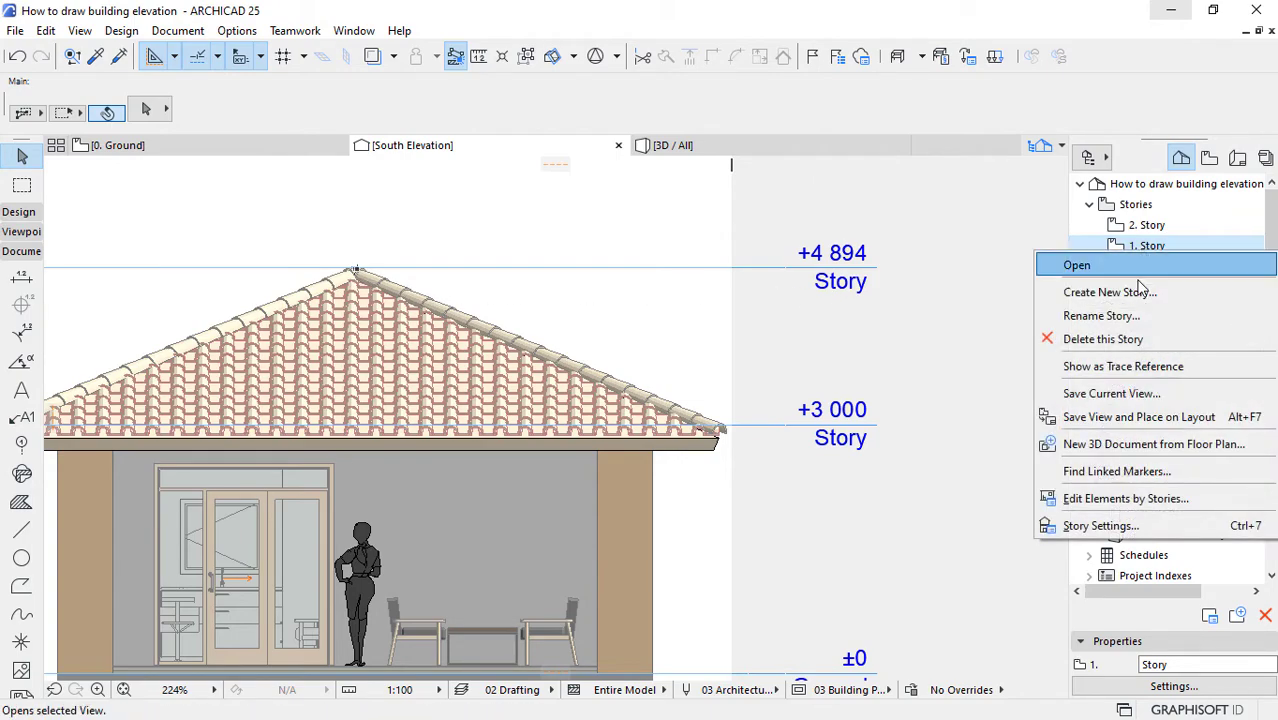
{"action": "left_click", "coordinate": [1088, 524]}
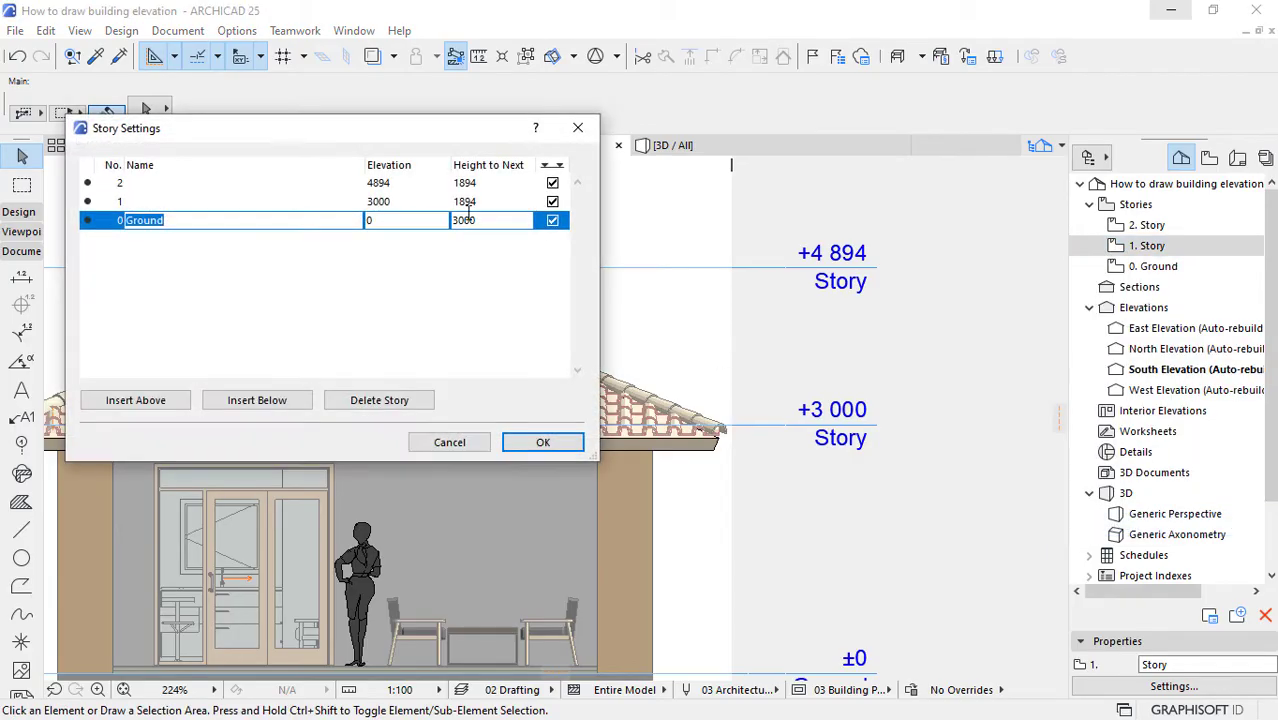
{"action": "left_click", "coordinate": [482, 201]}
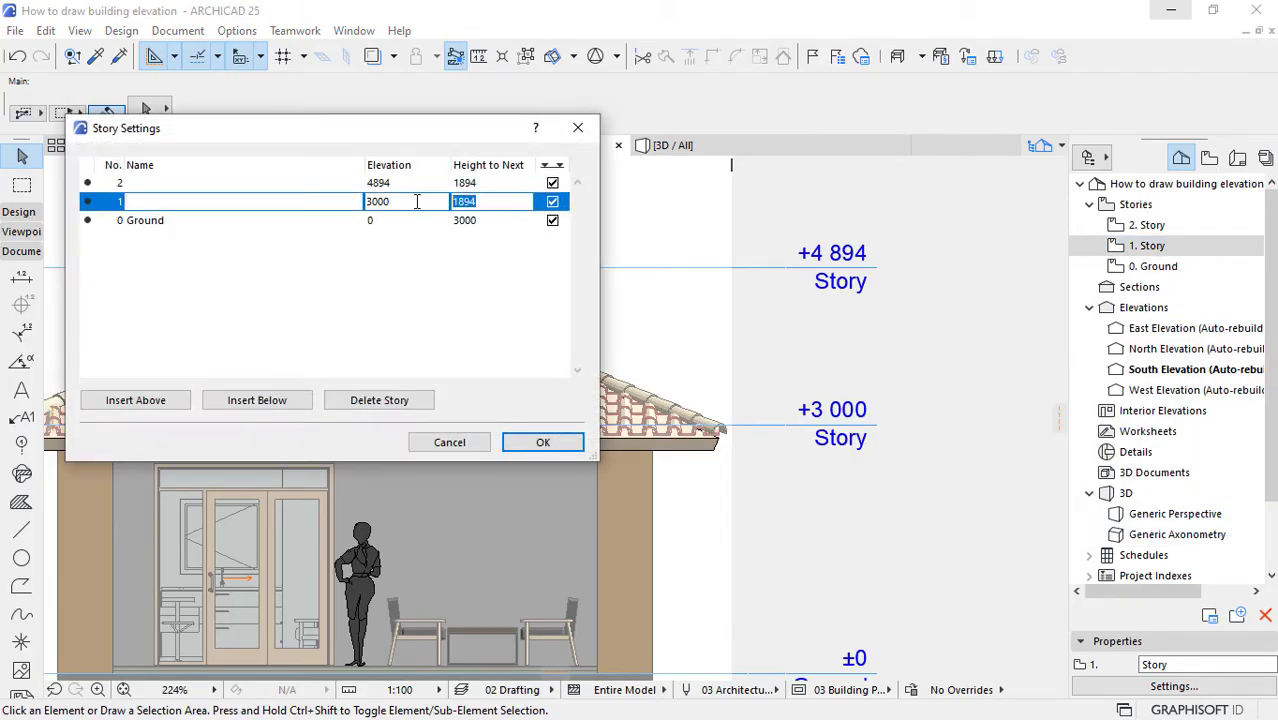
{"action": "type", "text": "3000"}
{"action": "key", "text": "Return"}
{"action": "left_click", "coordinate": [464, 222]}
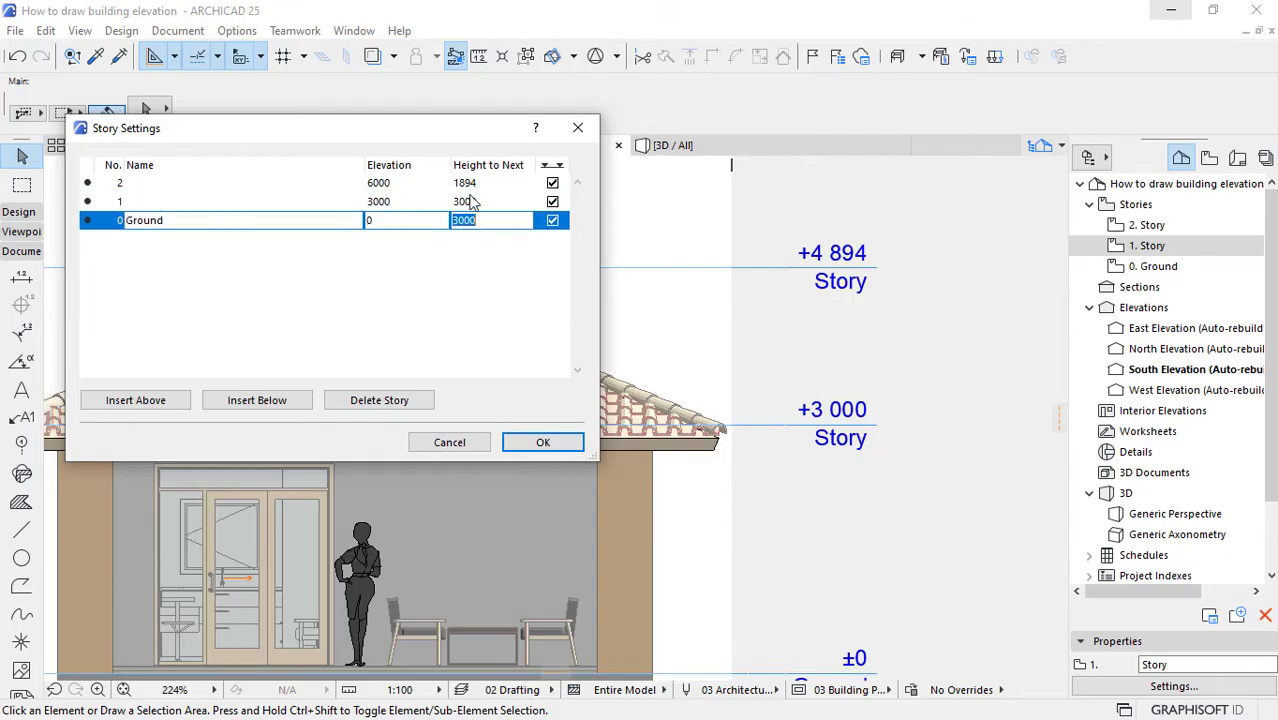
{"action": "left_click", "coordinate": [540, 443]}
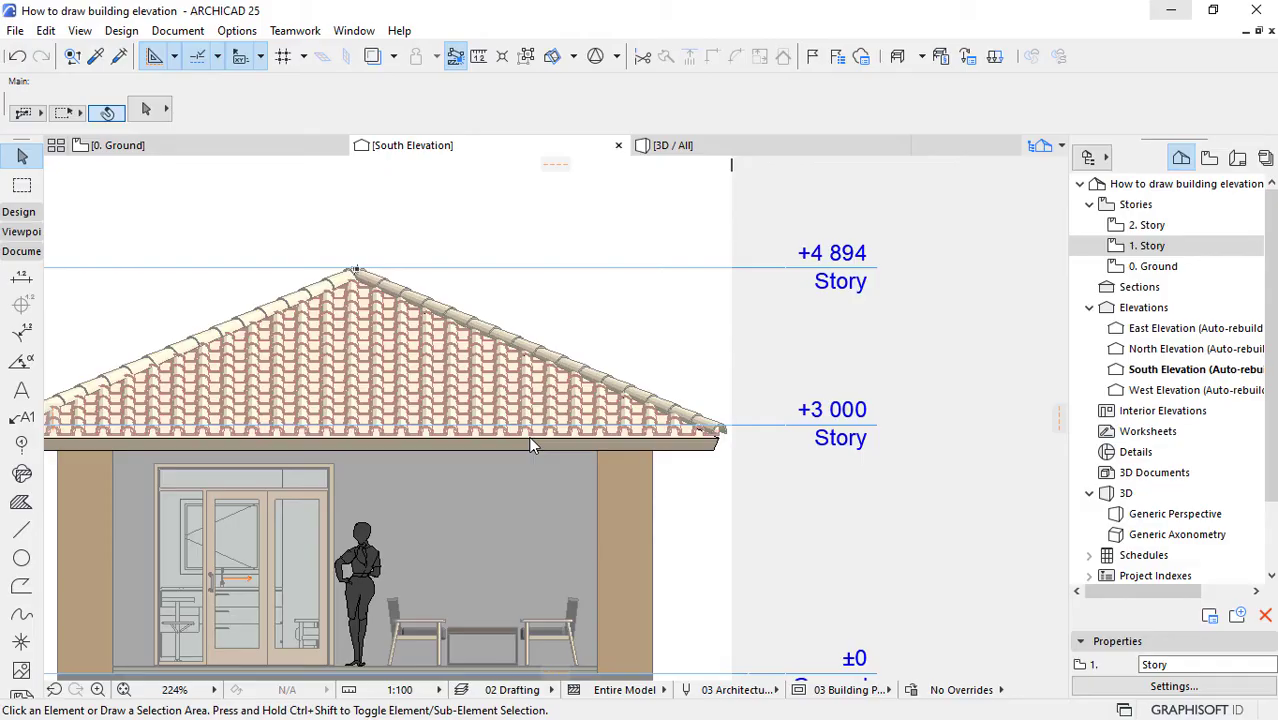
{"action": "scroll", "coordinate": [826, 470], "scroll_direction": "down", "scroll_amount": 2}
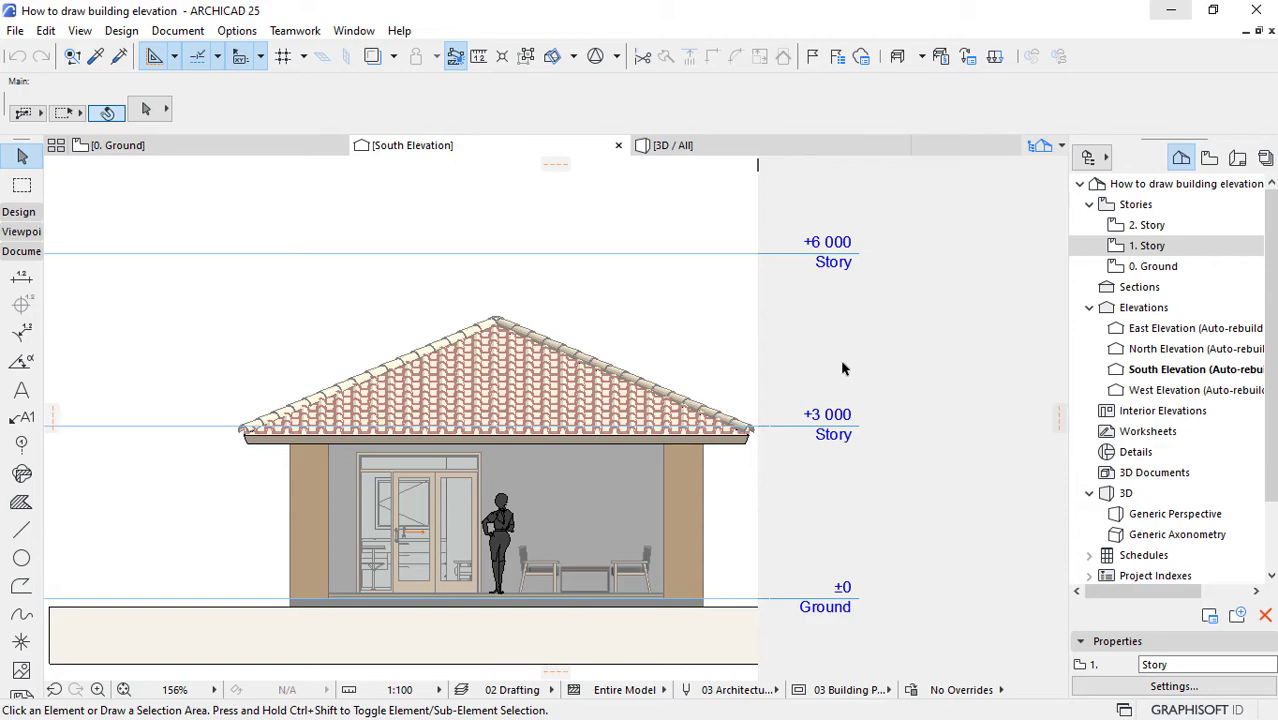
{"action": "left_click", "coordinate": [45, 31]}
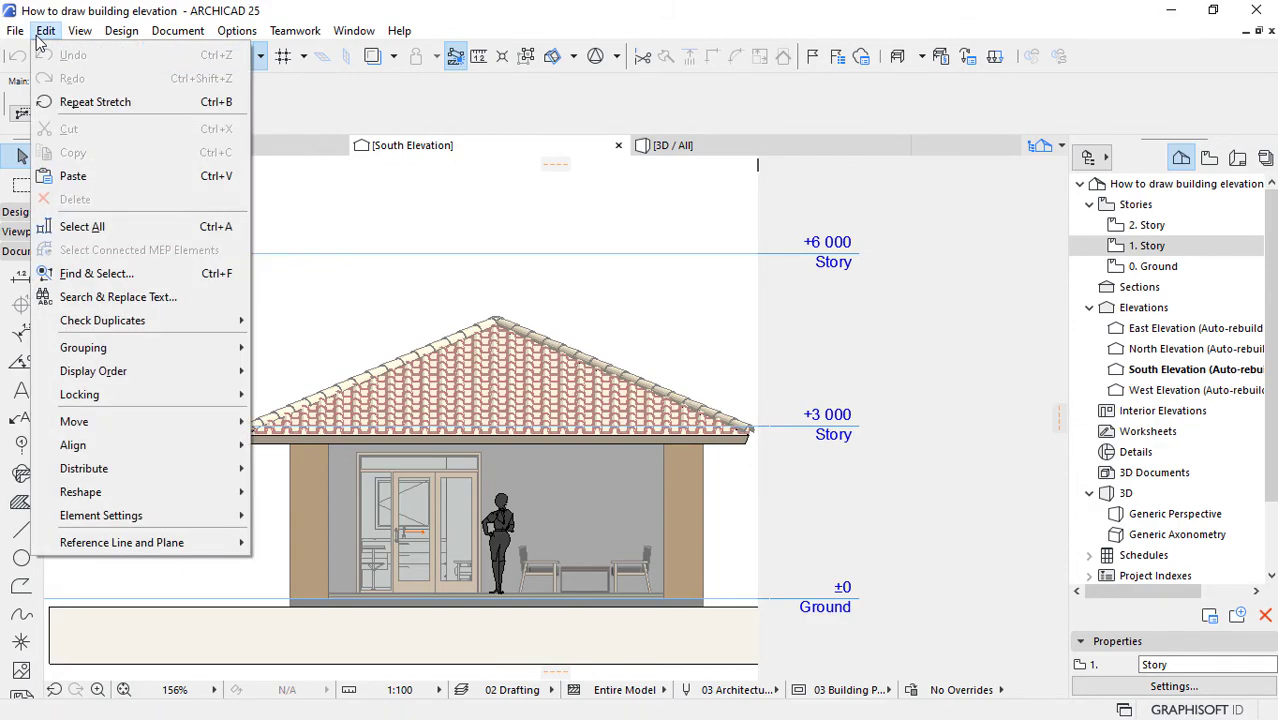
{"action": "mouse_move", "coordinate": [88, 373]}
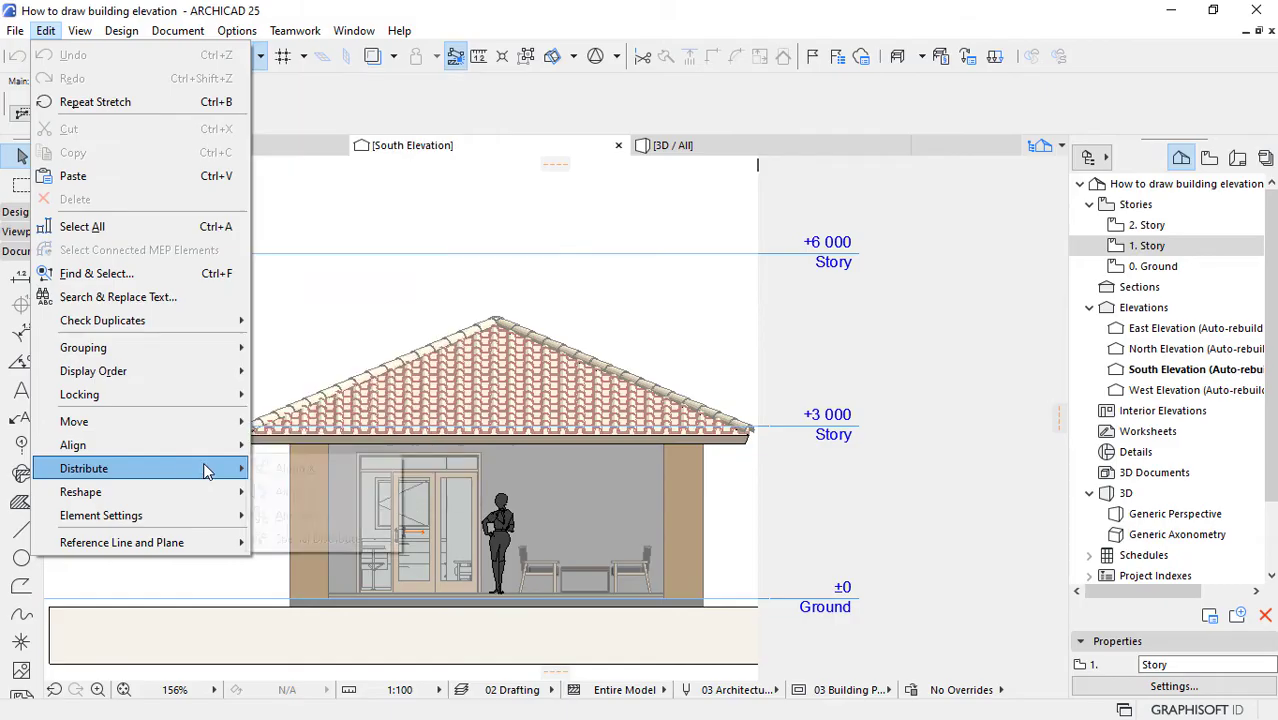
{"action": "mouse_move", "coordinate": [203, 475]}
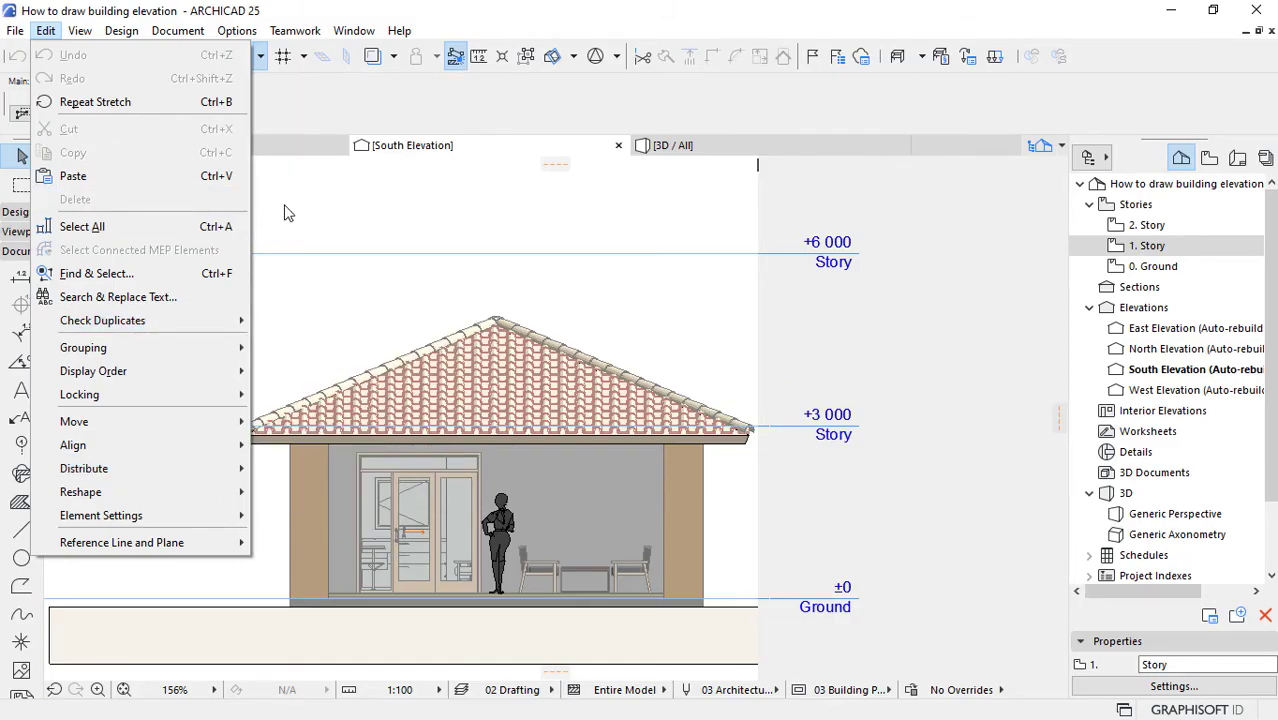
{"action": "left_click", "coordinate": [365, 210]}
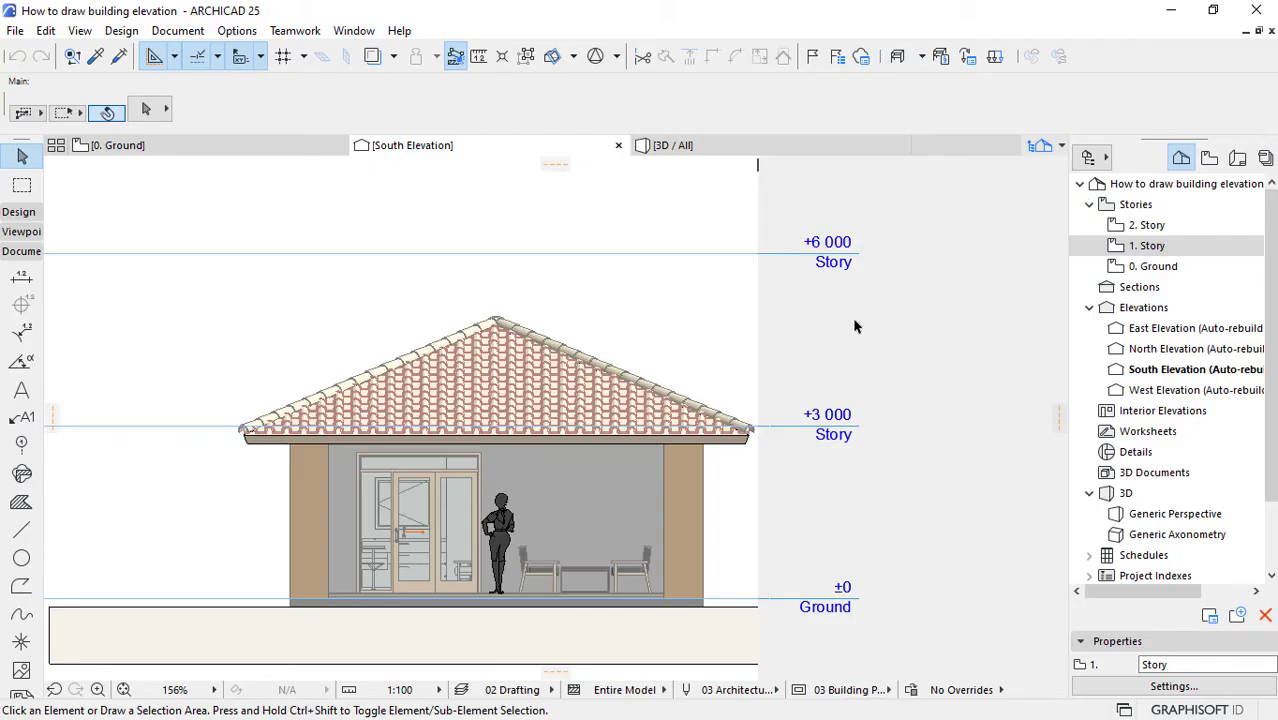
Step: Measure the vertical distance from the story 1 level line up to the roof ridge and the story 2 line
{"action": "key", "text": "m"}
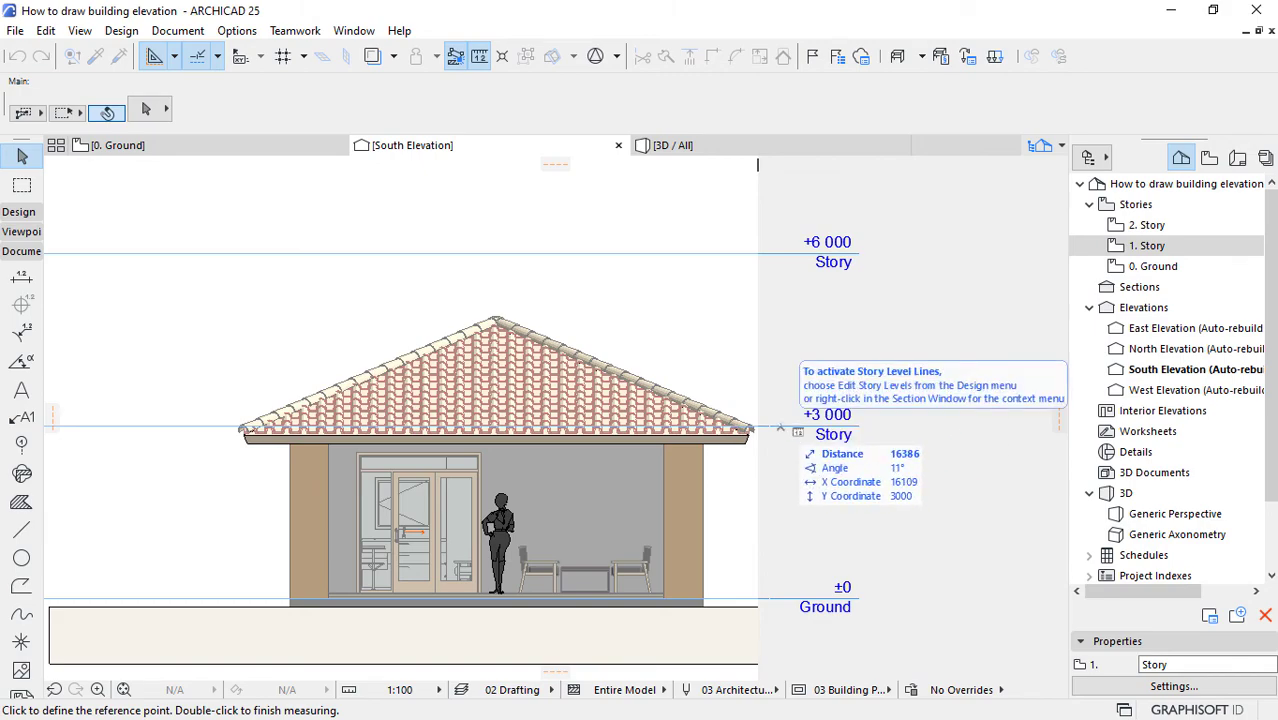
{"action": "left_click", "coordinate": [780, 427]}
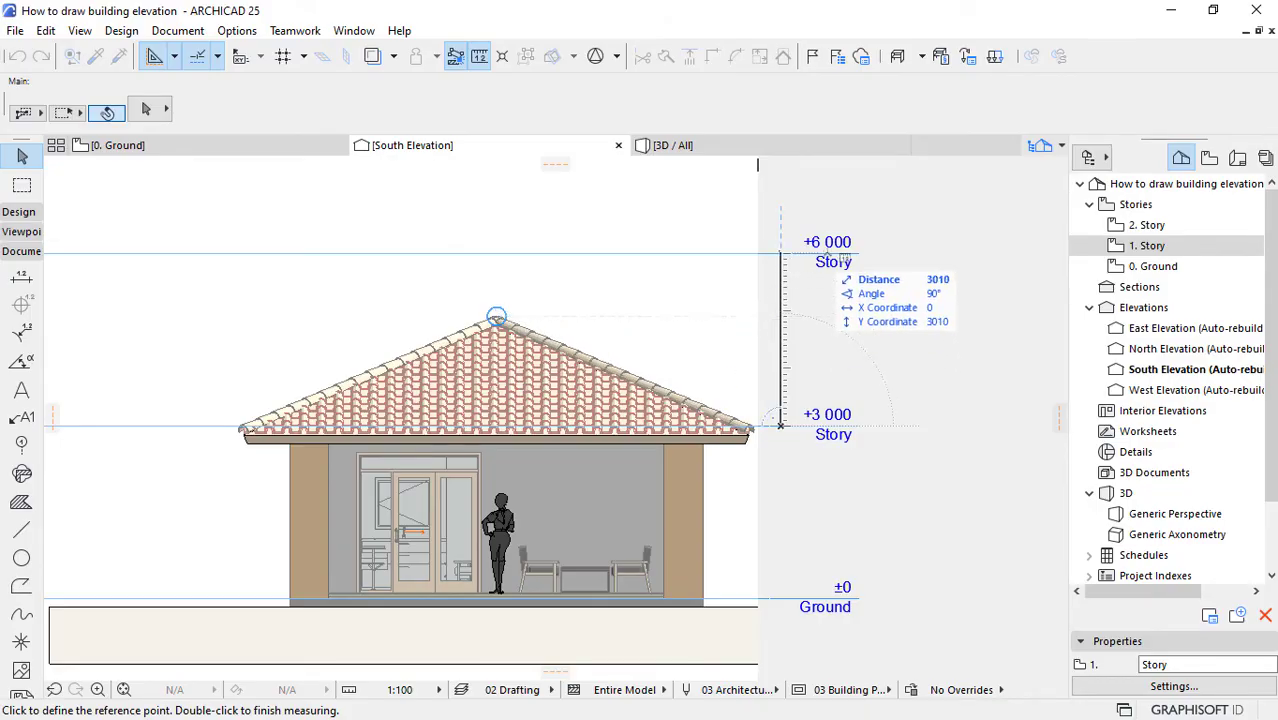
{"action": "key", "text": "Escape"}
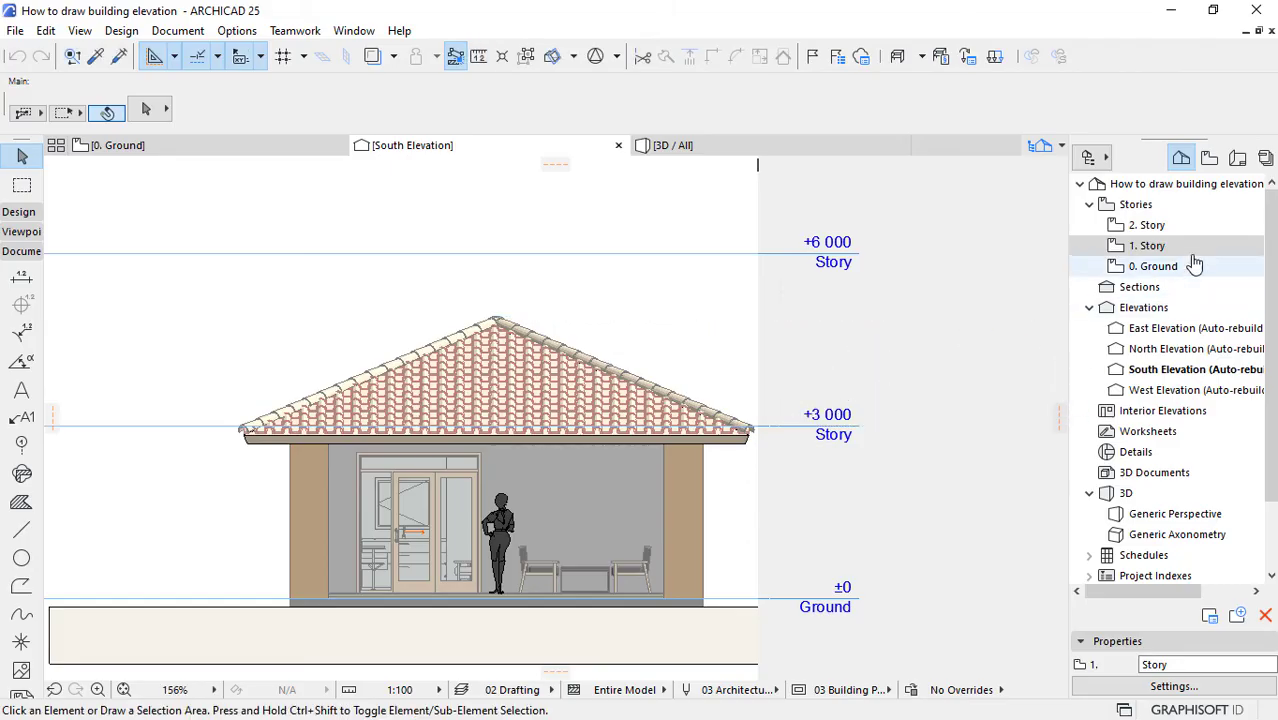
Step: Set the Height to Next of story 1 to 1904 in the Story Settings
{"action": "left_click", "coordinate": [1150, 247]}
{"action": "right_click", "coordinate": [1153, 250]}
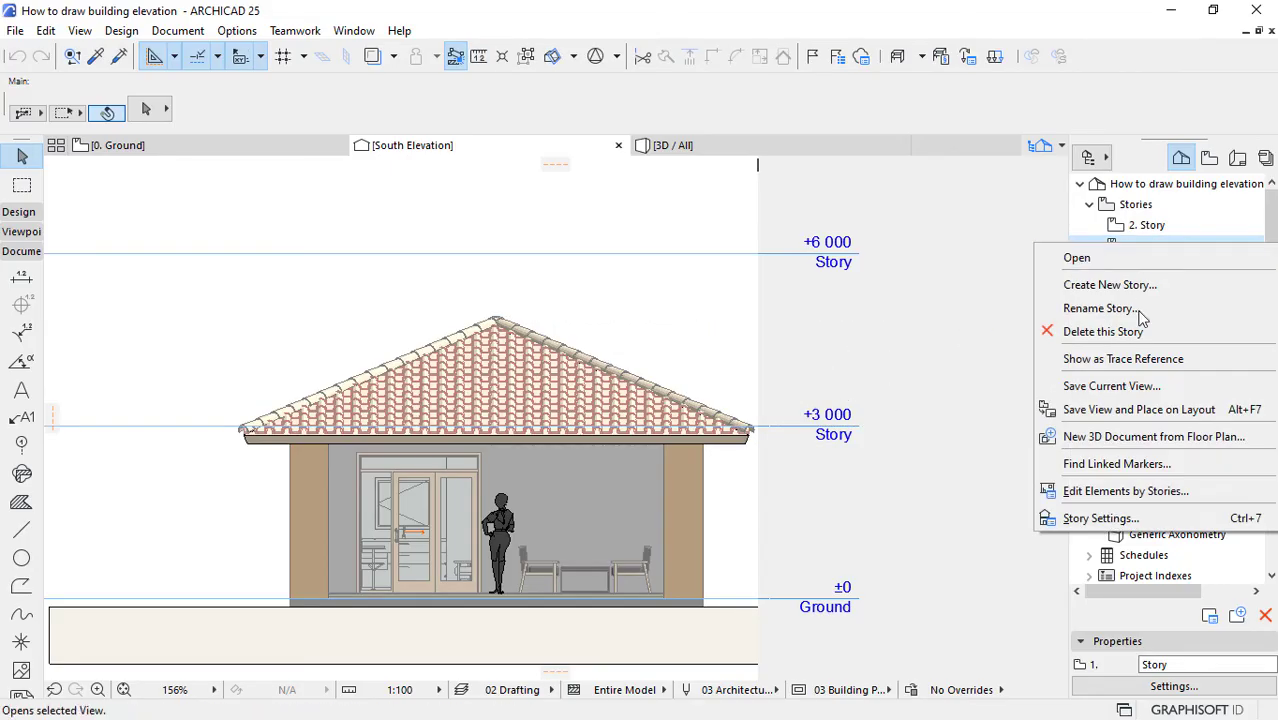
{"action": "left_click", "coordinate": [1100, 518]}
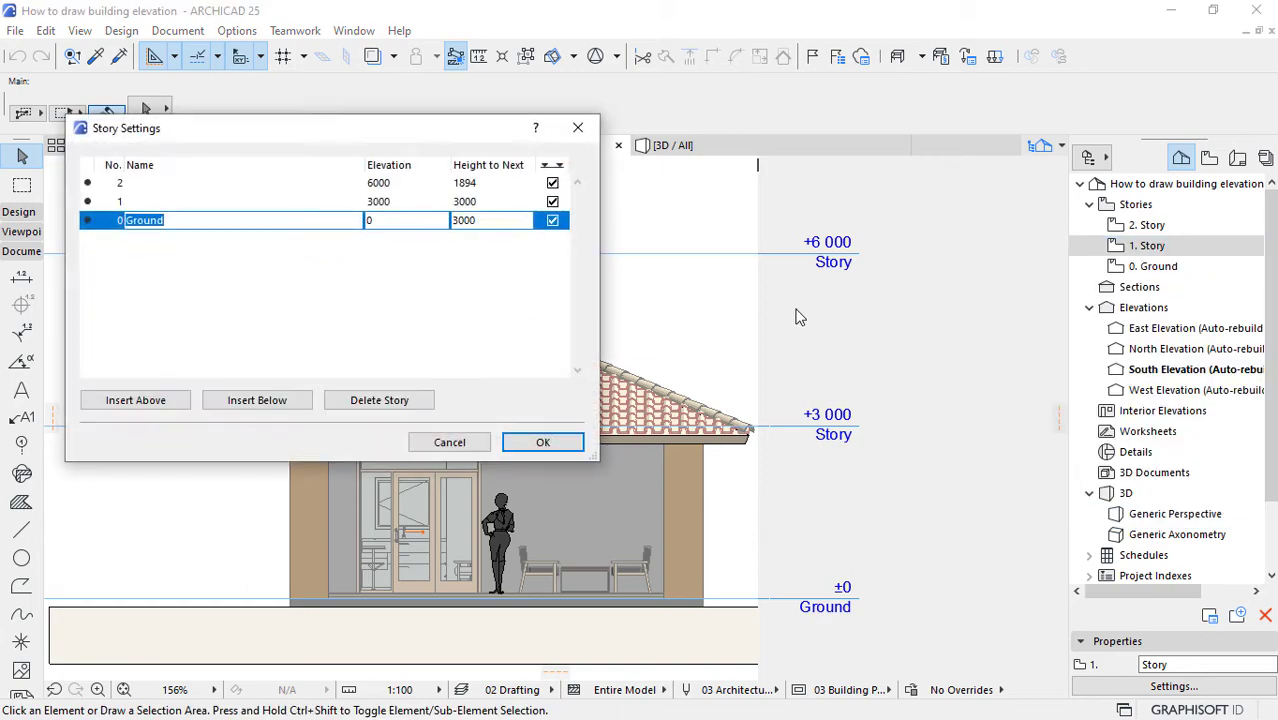
{"action": "left_click", "coordinate": [478, 203]}
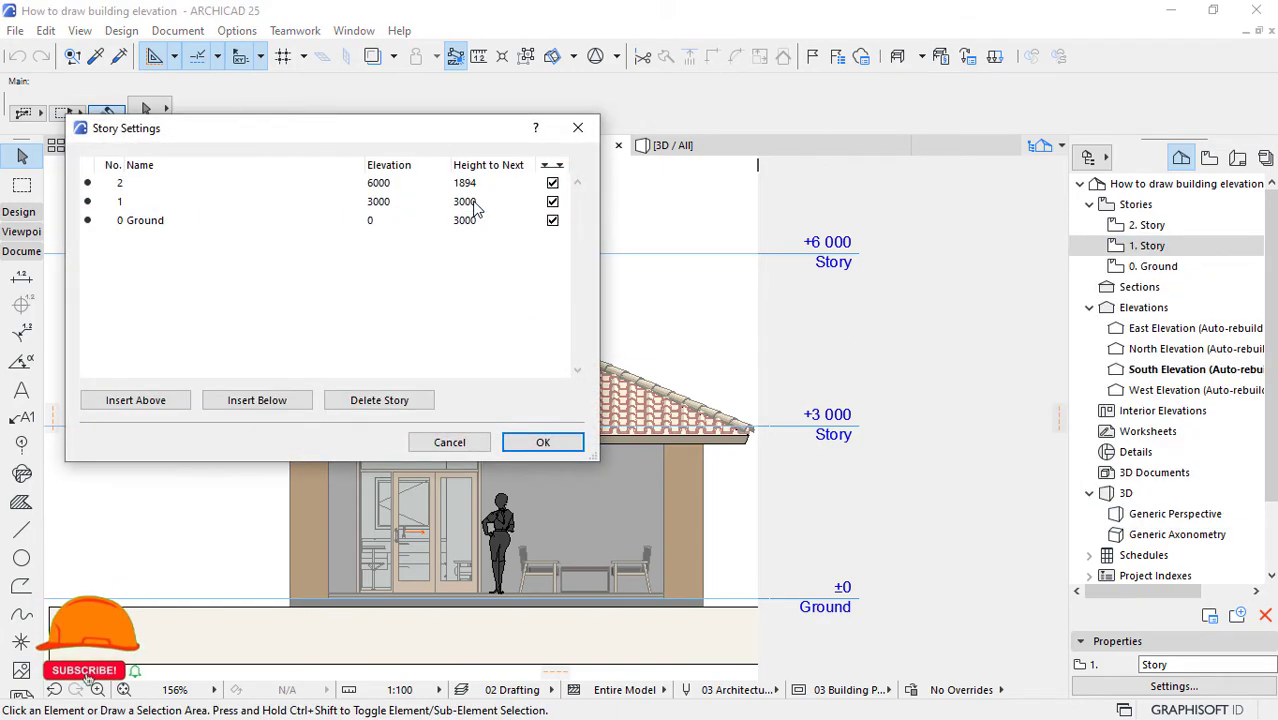
{"action": "left_click_drag", "start_coordinate": [478, 203], "coordinate": [454, 203]}
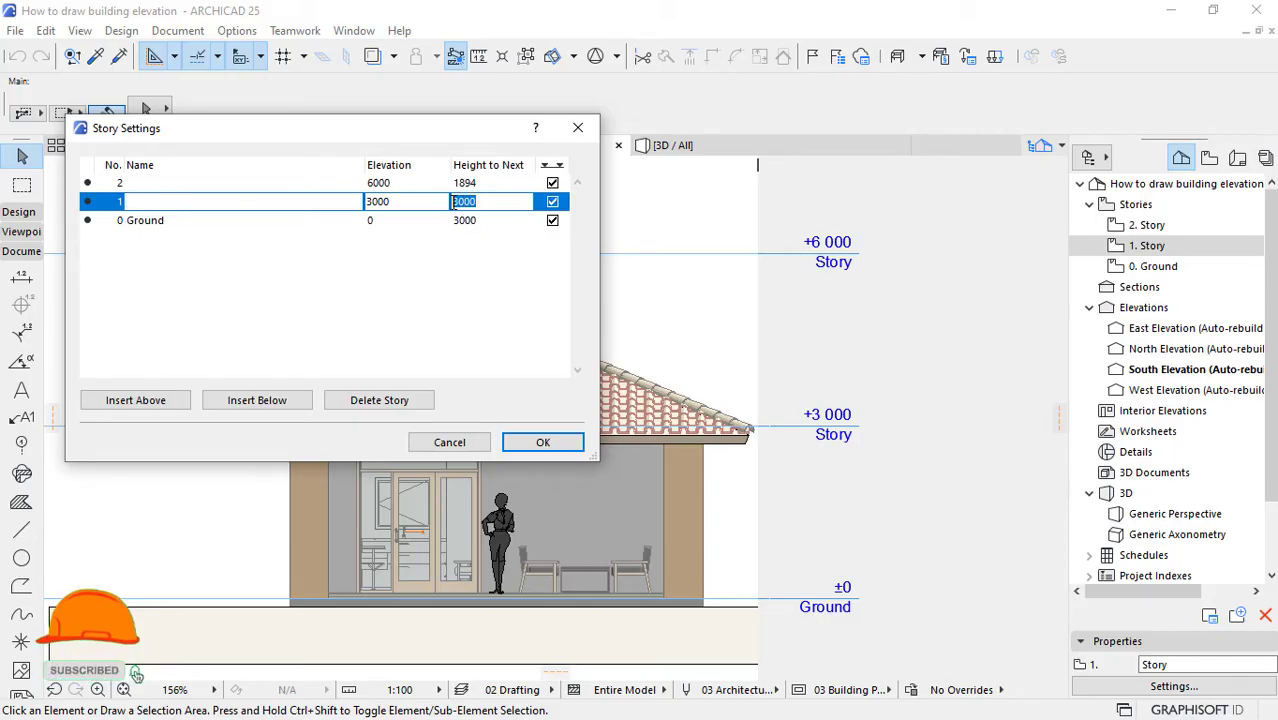
{"action": "type", "text": "1904"}
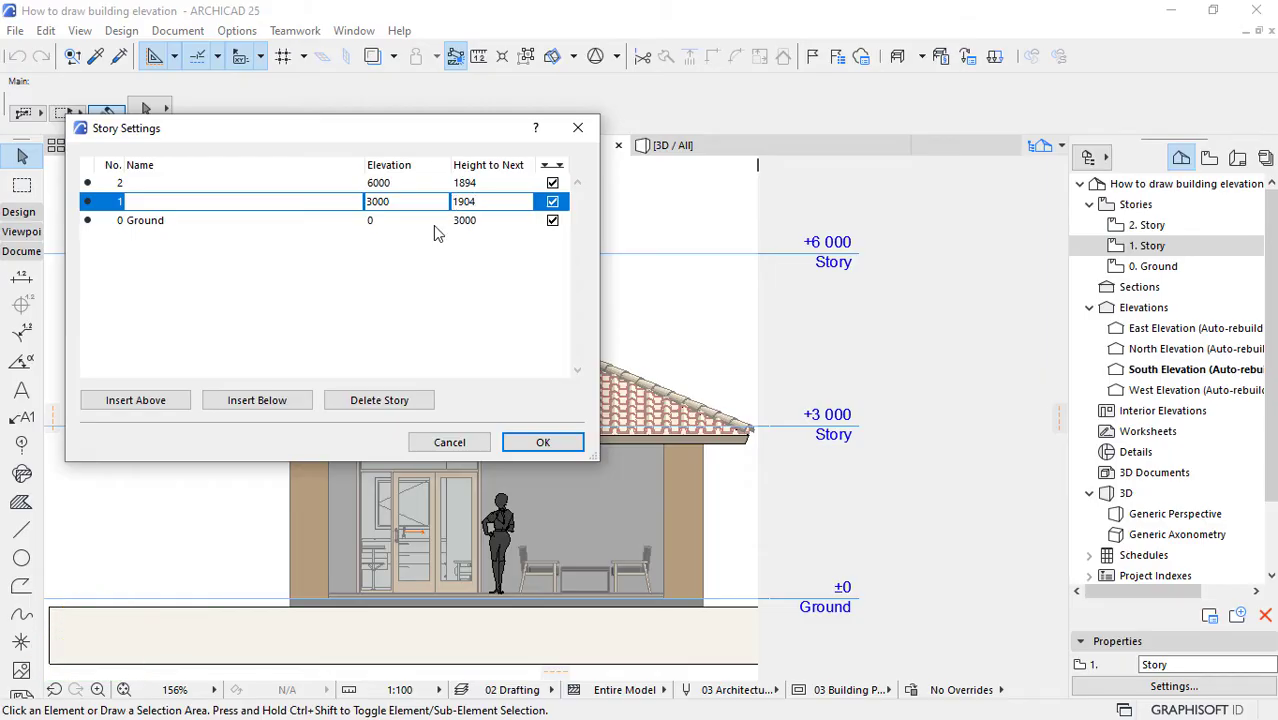
{"action": "left_click", "coordinate": [357, 255]}
{"action": "left_click", "coordinate": [542, 444]}
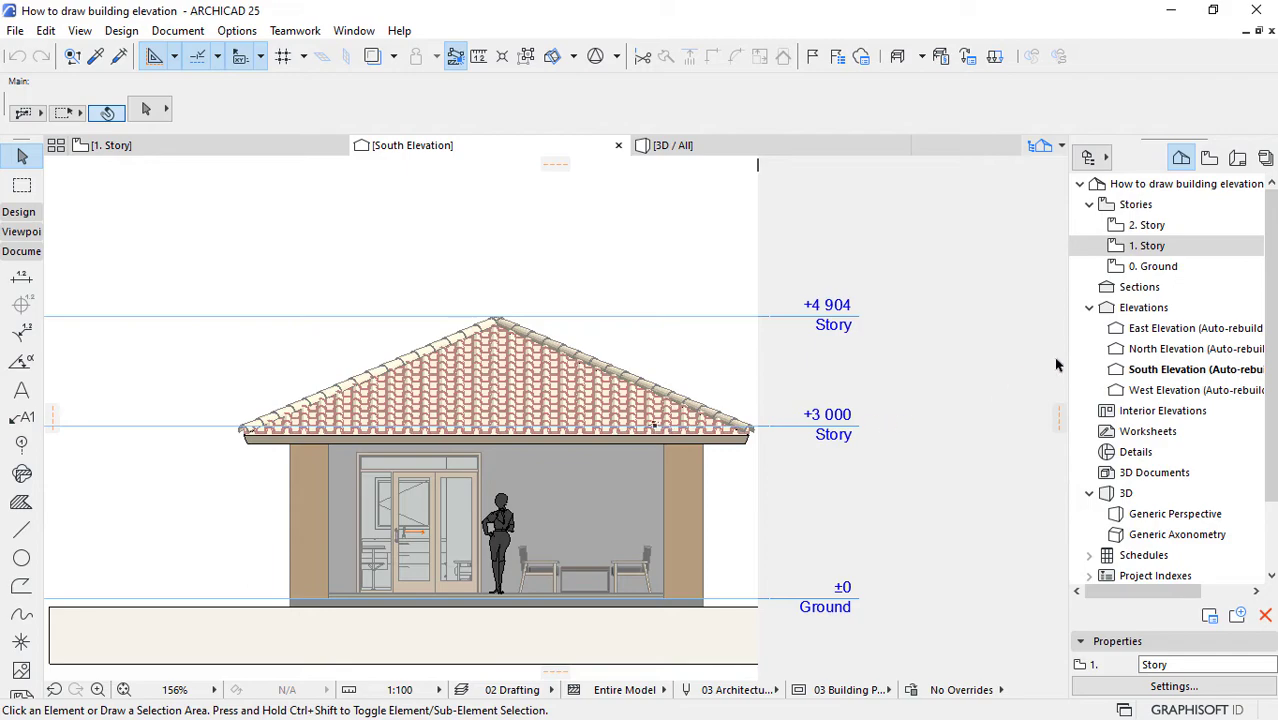
Step: Rename story 2 as Building Height, story 1 as Wallplate Level and story 0 as FFL in the Story Settings
{"action": "right_click", "coordinate": [1145, 248]}
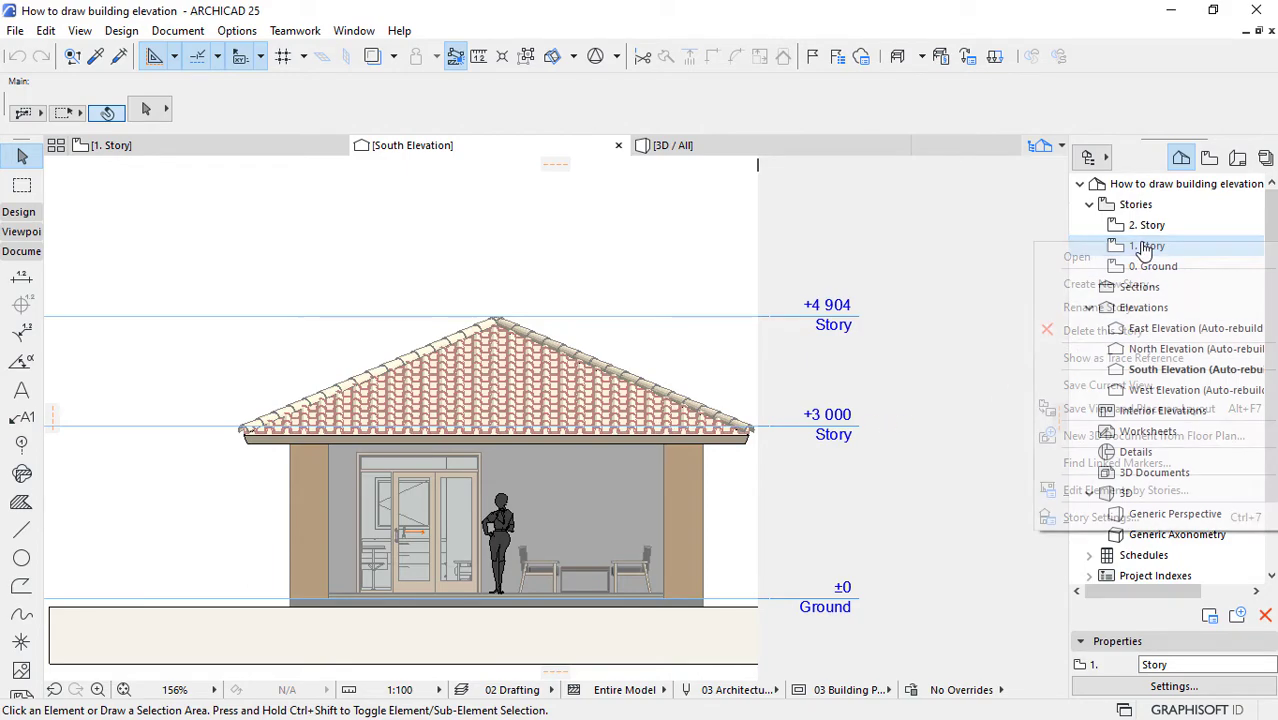
{"action": "left_click", "coordinate": [1092, 518]}
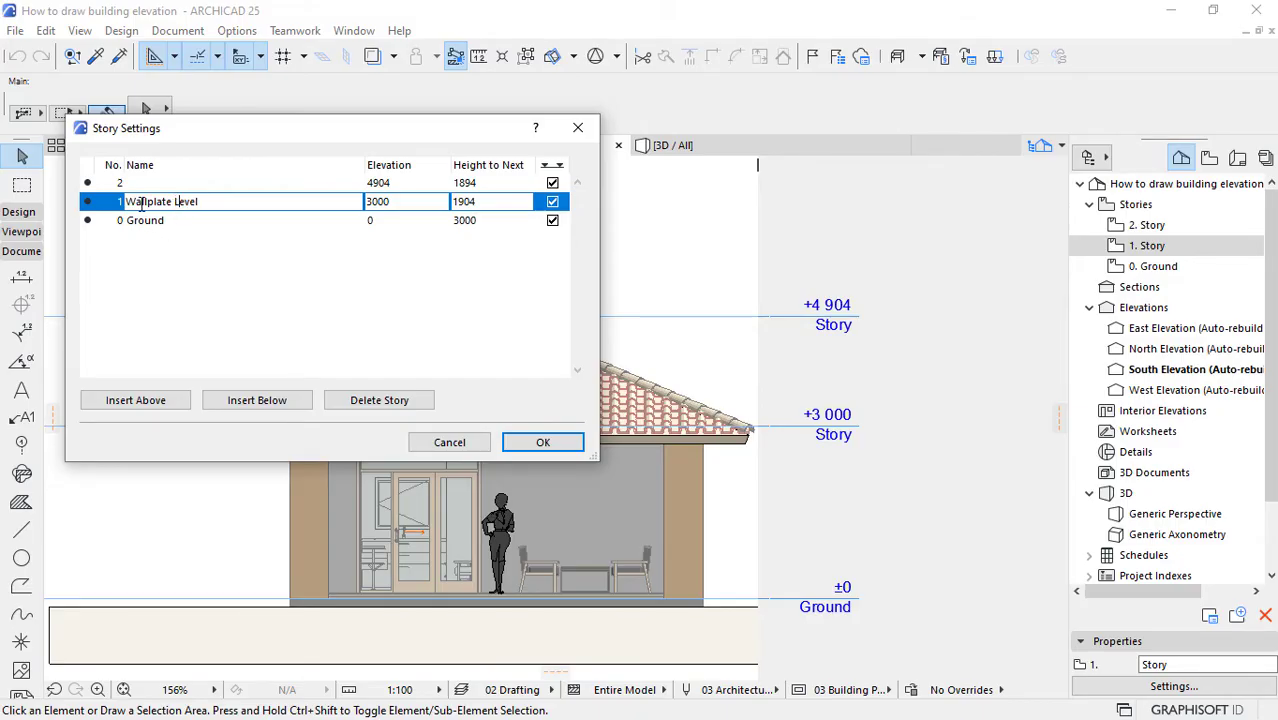
{"action": "left_click", "coordinate": [143, 185]}
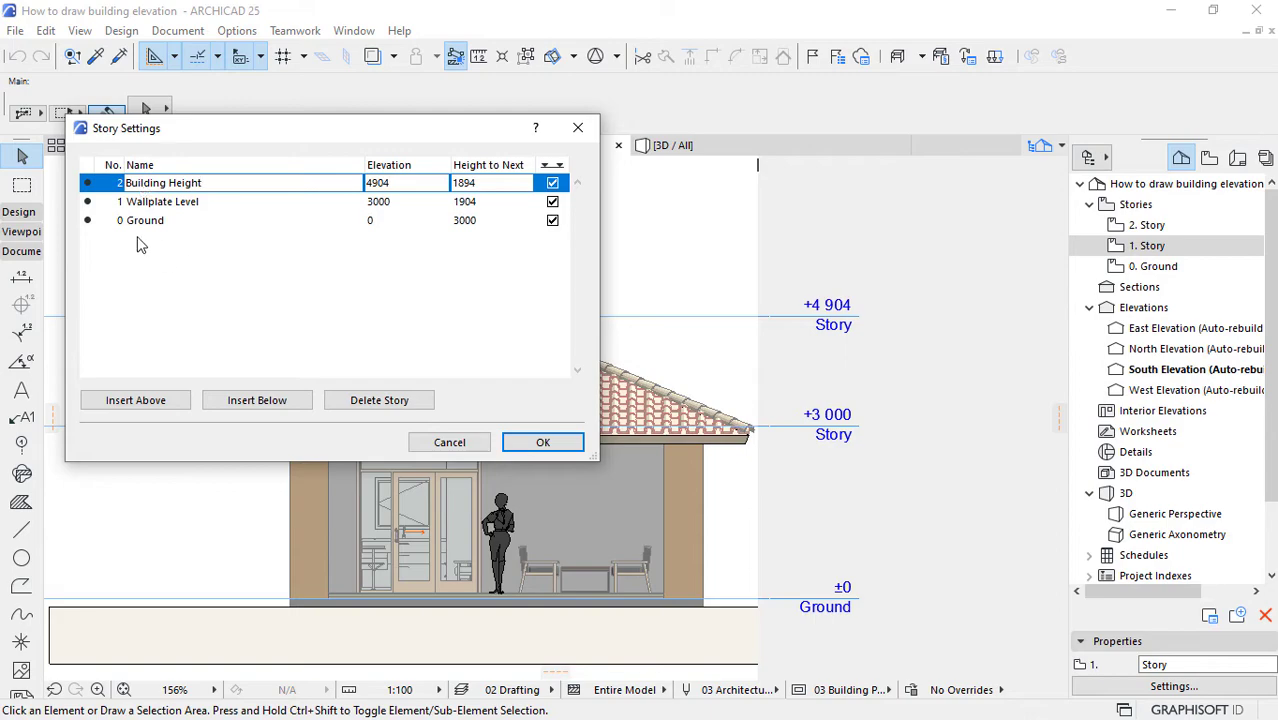
{"action": "left_click", "coordinate": [145, 224]}
{"action": "left_click", "coordinate": [146, 224]}
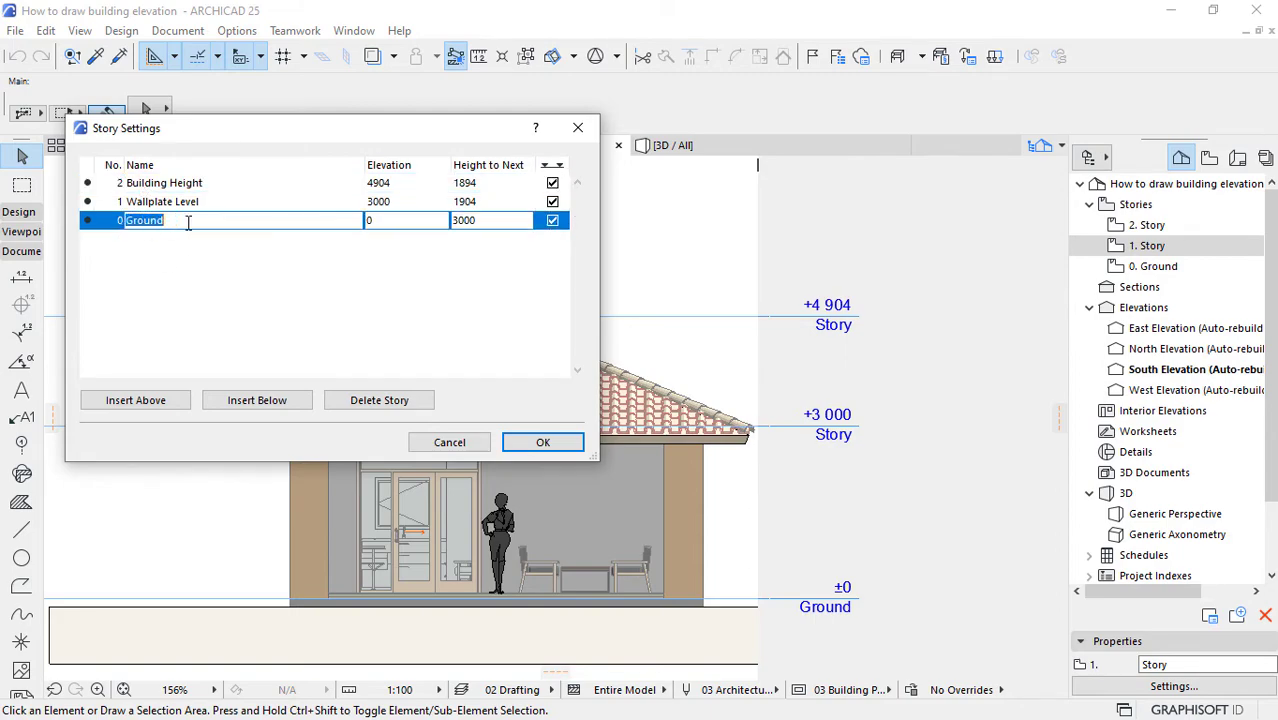
{"action": "left_click_drag", "start_coordinate": [188, 223], "coordinate": [131, 220]}
{"action": "key", "text": "BackSpace"}
{"action": "left_click", "coordinate": [515, 442]}
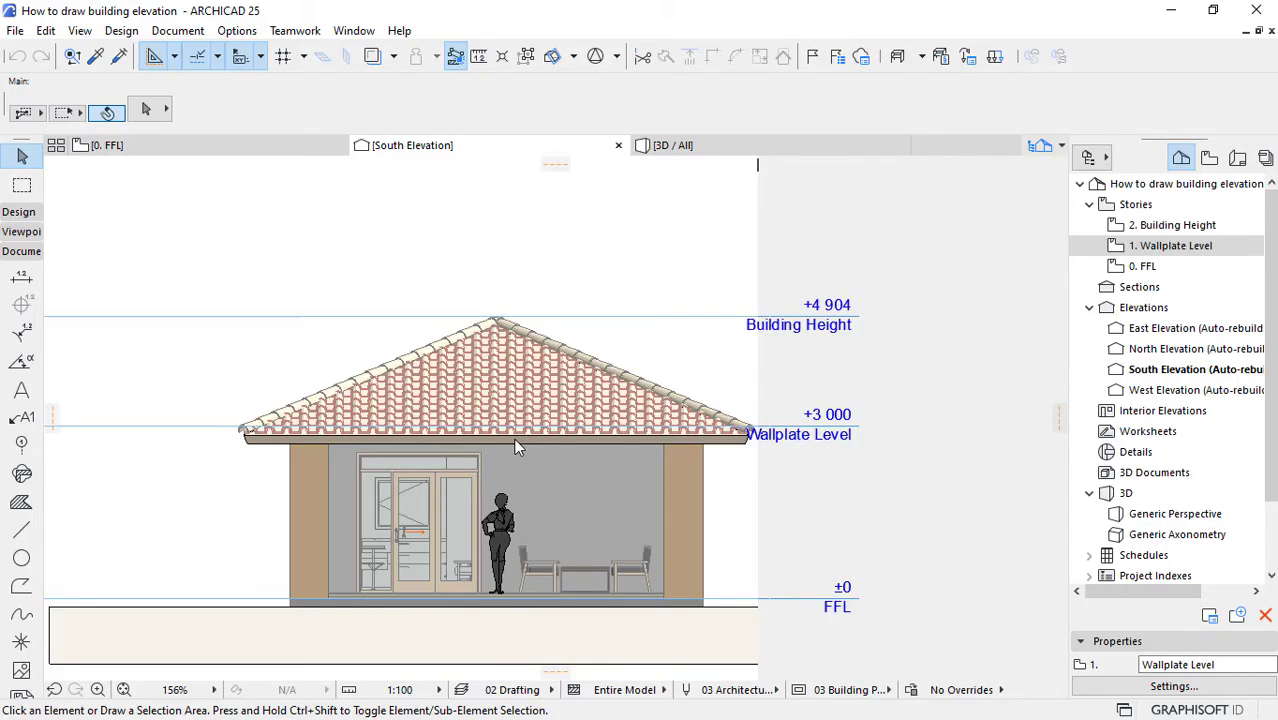
Step: Move the South Elevation's right boundary outward so the story marker text clears the roof eave
{"action": "left_click_drag", "start_coordinate": [759, 364], "coordinate": [779, 364]}
{"action": "left_click", "coordinate": [778, 364]}
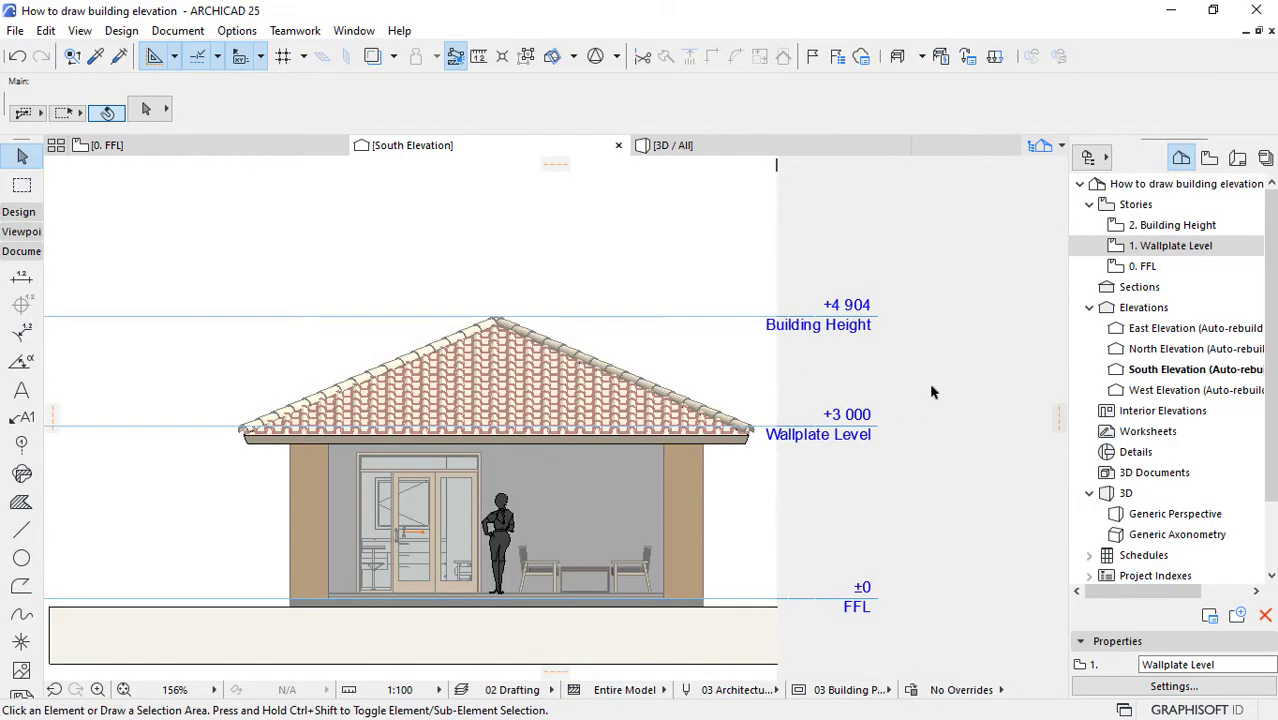
{"action": "left_click_drag", "start_coordinate": [778, 364], "coordinate": [800, 369]}
{"action": "left_click", "coordinate": [800, 369]}
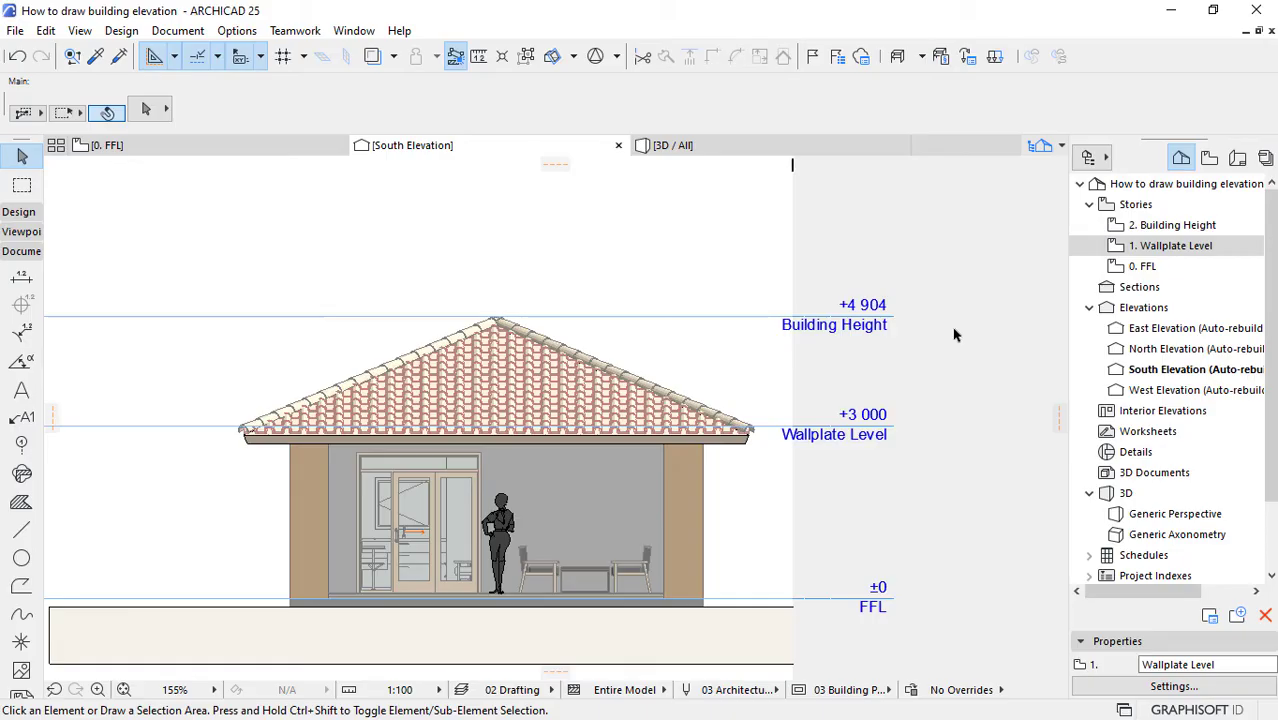
Step: Turn off the left-end story markers and the Story Level Lines for the South Elevation, keeping the right-end markers
{"action": "scroll", "coordinate": [954, 335], "scroll_direction": "down", "scroll_amount": 1}
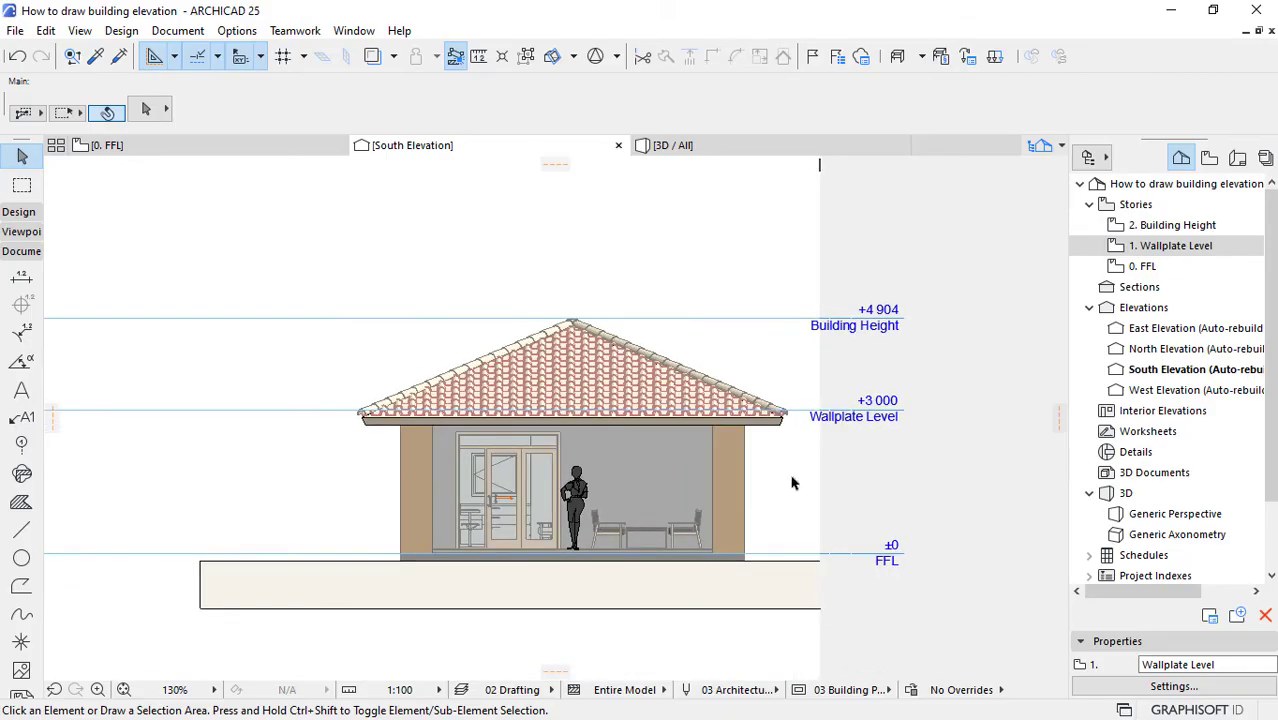
{"action": "scroll", "coordinate": [684, 470], "scroll_direction": "up", "scroll_amount": 1}
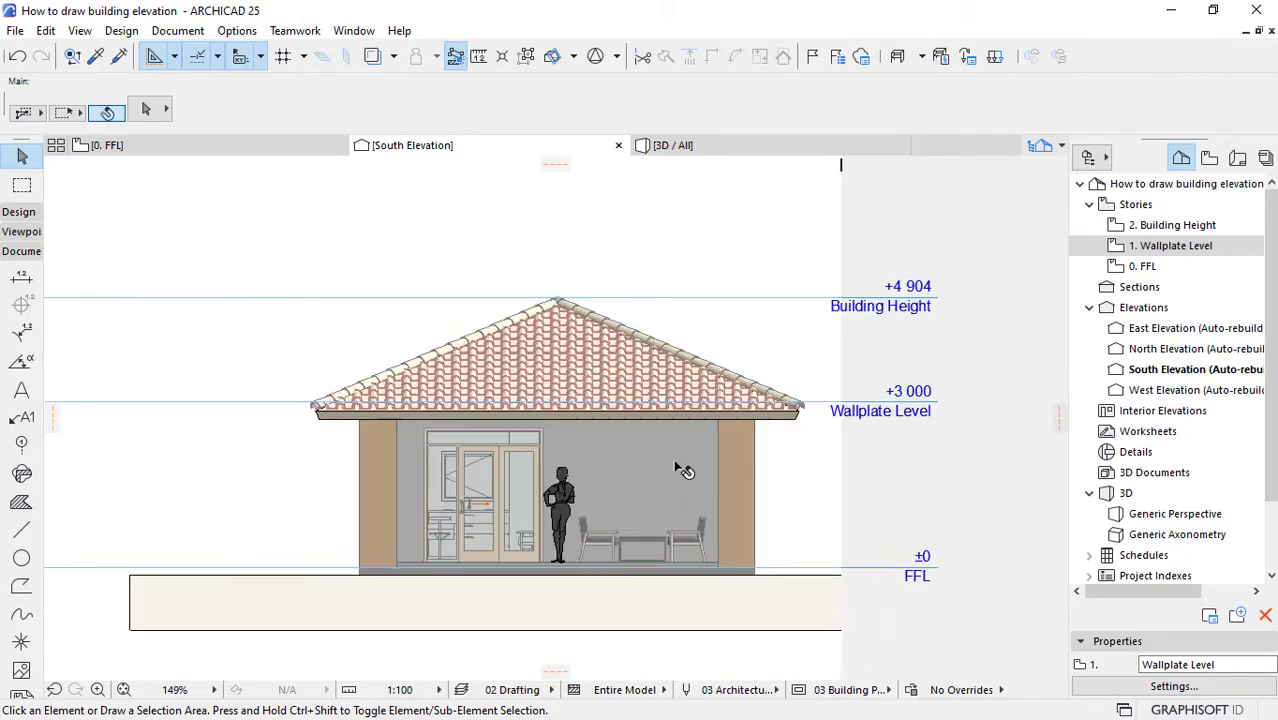
{"action": "scroll", "coordinate": [684, 470], "scroll_direction": "up", "scroll_amount": 2}
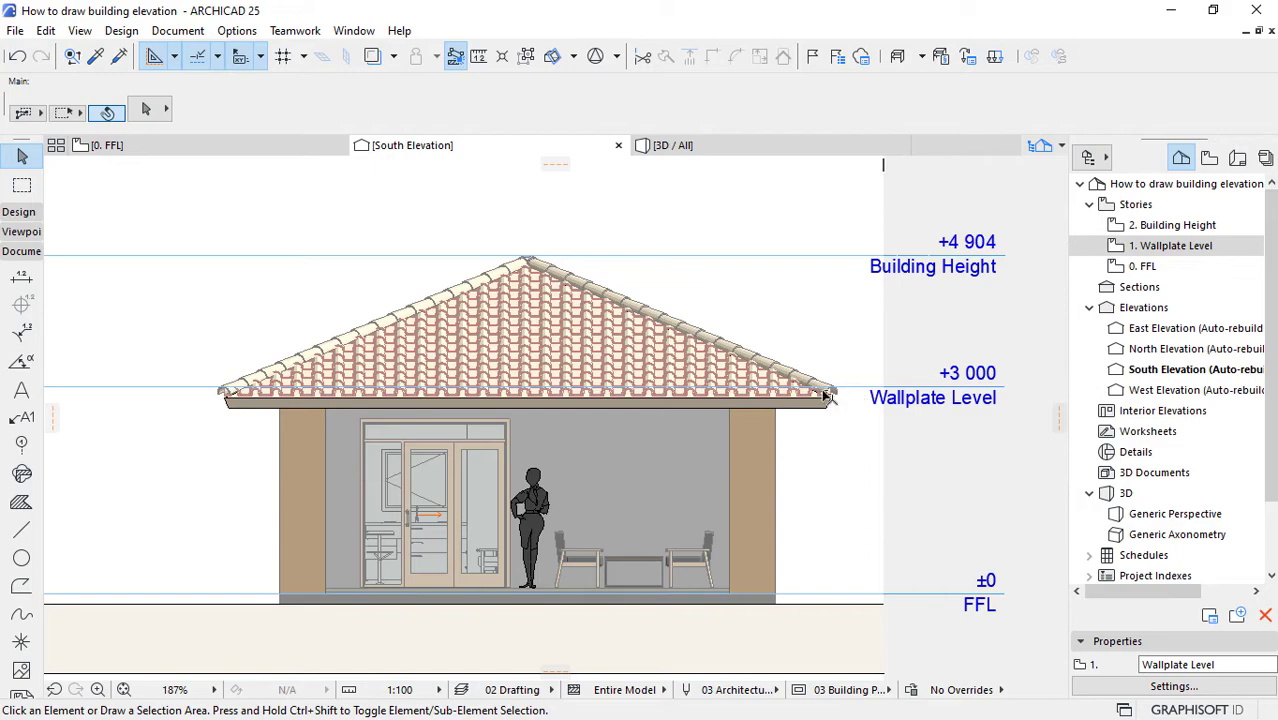
{"action": "scroll", "coordinate": [903, 395], "scroll_direction": "down", "scroll_amount": 6}
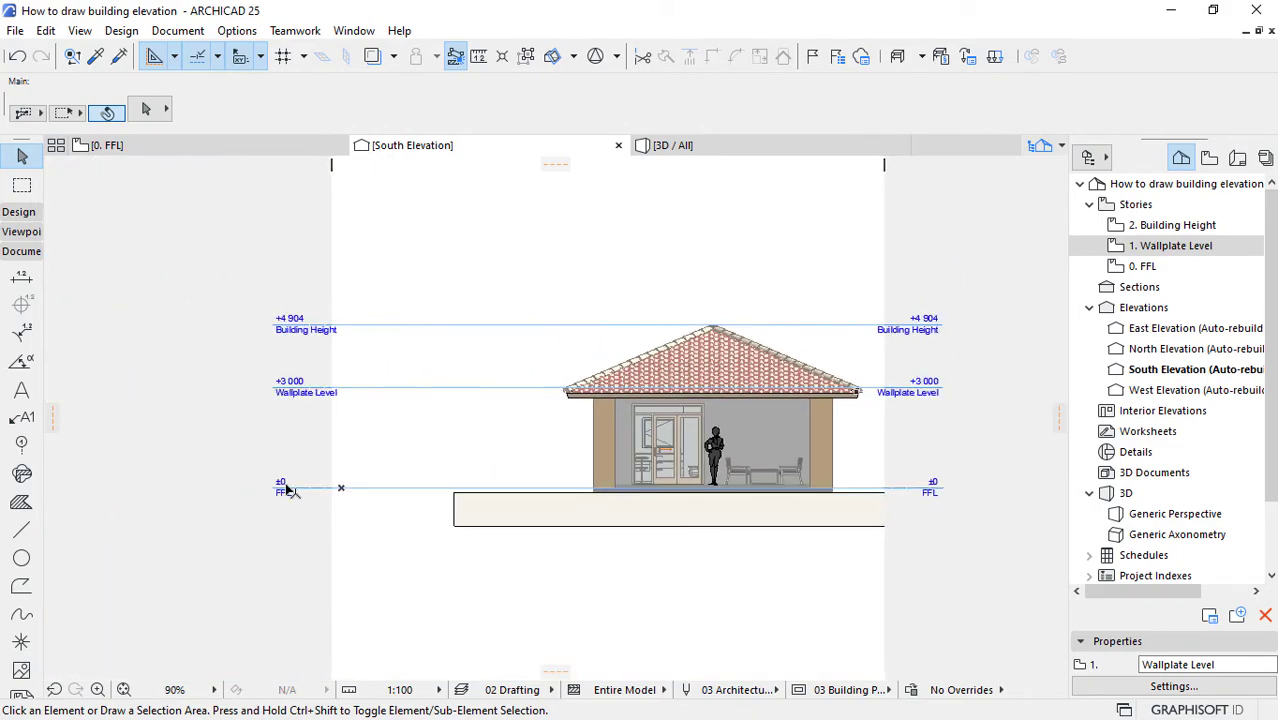
{"action": "scroll", "coordinate": [830, 368], "scroll_direction": "up", "scroll_amount": 3}
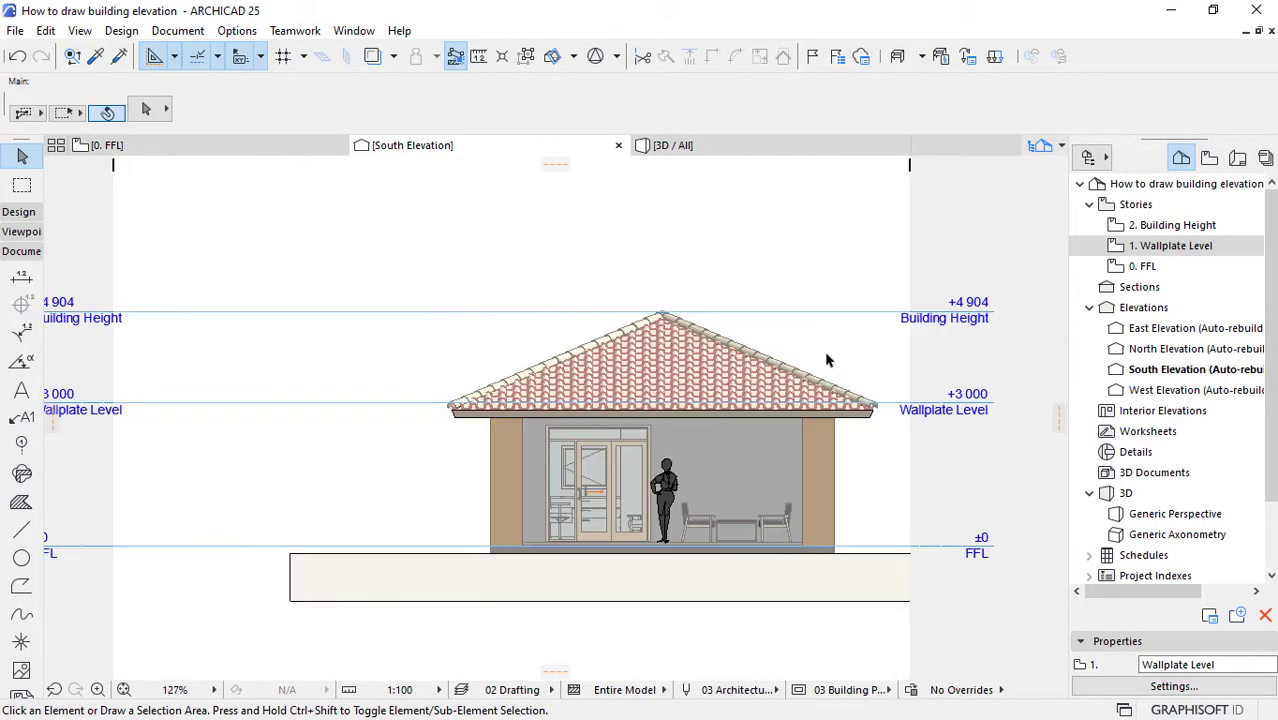
{"action": "scroll", "coordinate": [950, 412], "scroll_direction": "up", "scroll_amount": 4}
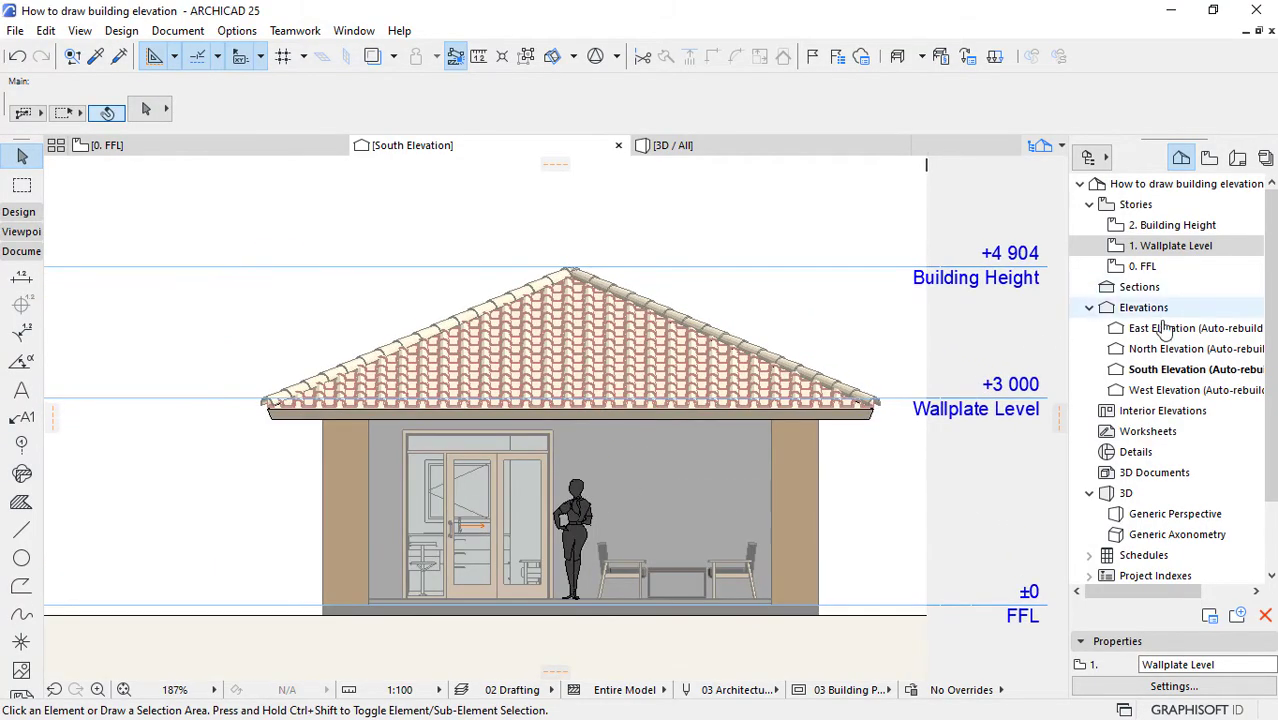
{"action": "right_click", "coordinate": [1177, 372]}
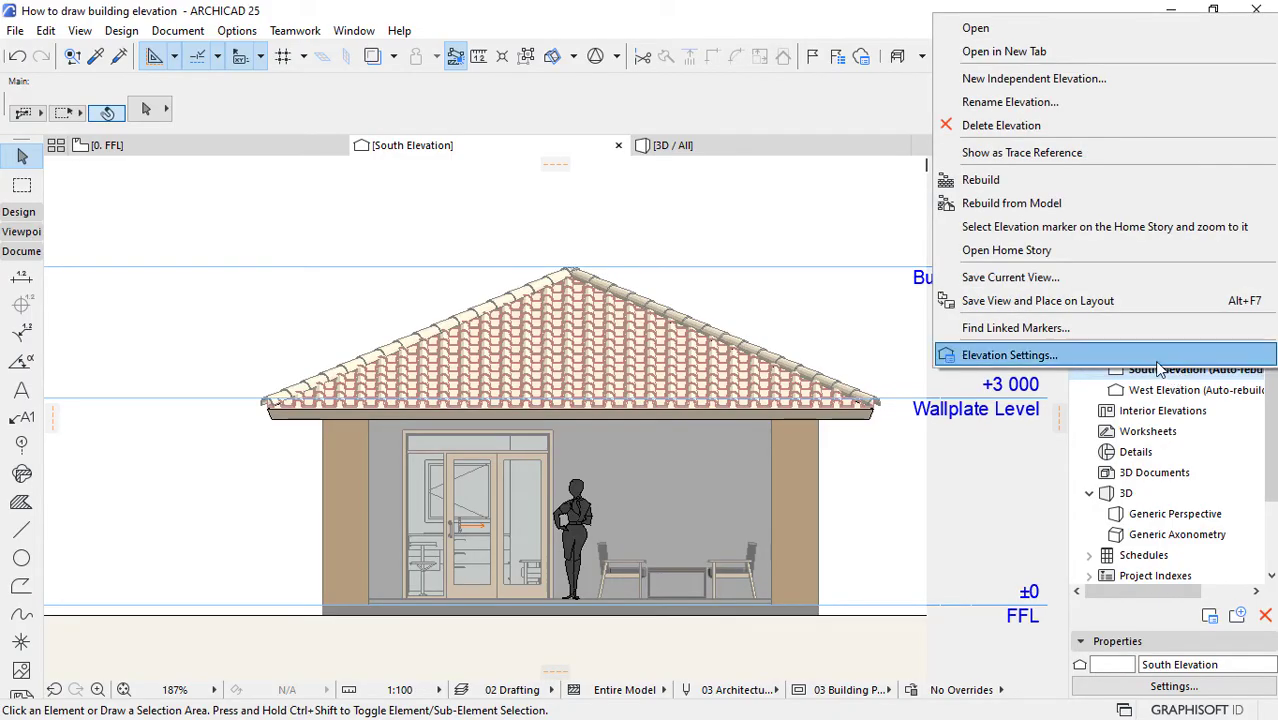
{"action": "left_click", "coordinate": [1010, 355]}
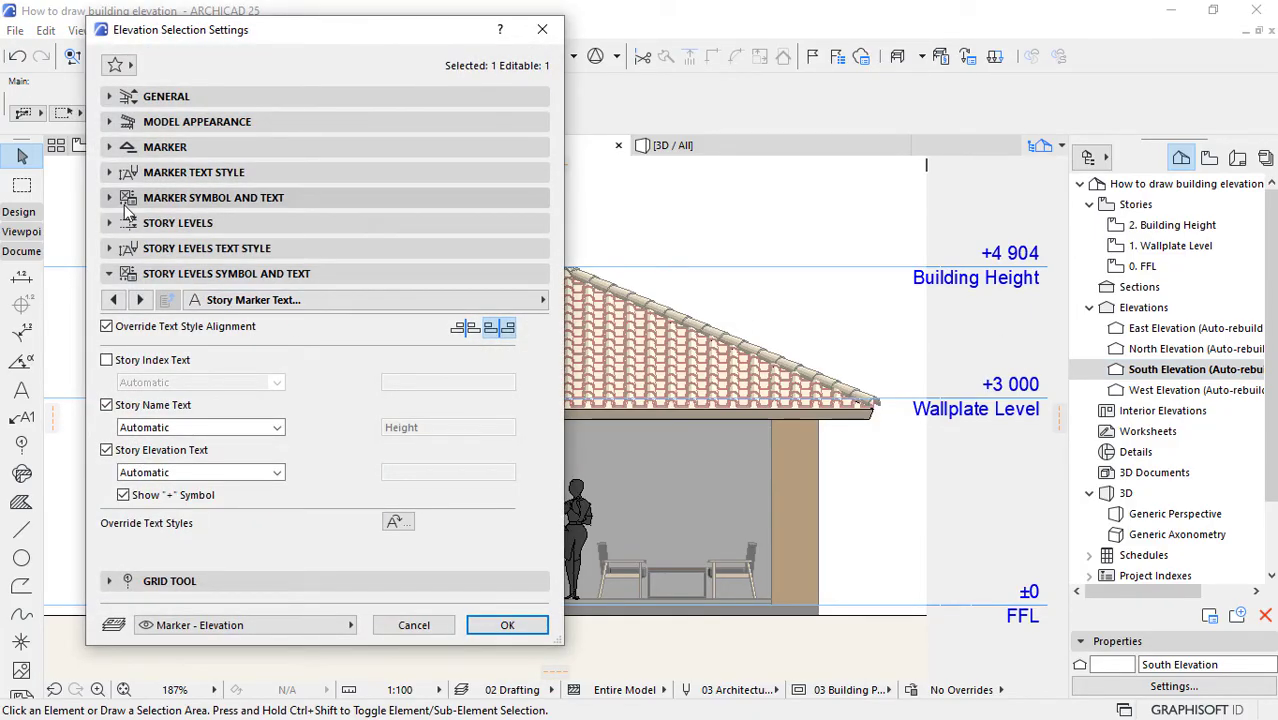
{"action": "left_click", "coordinate": [113, 299]}
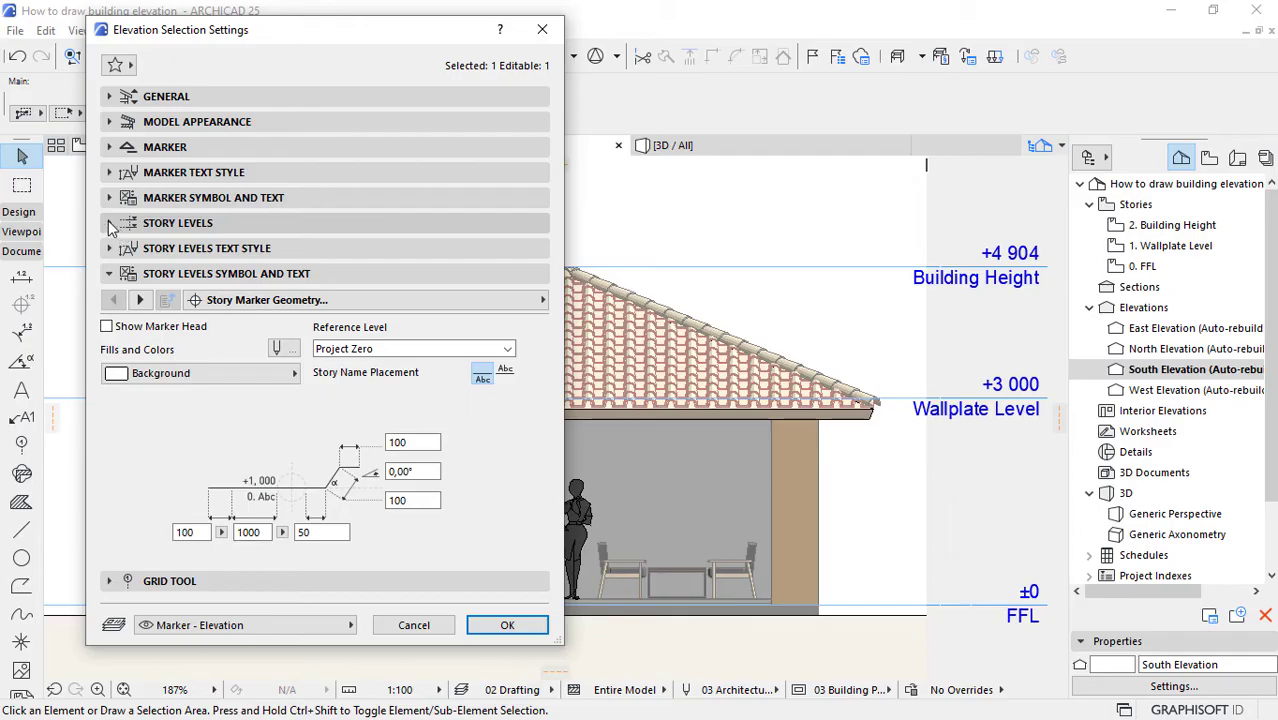
{"action": "left_click", "coordinate": [110, 223]}
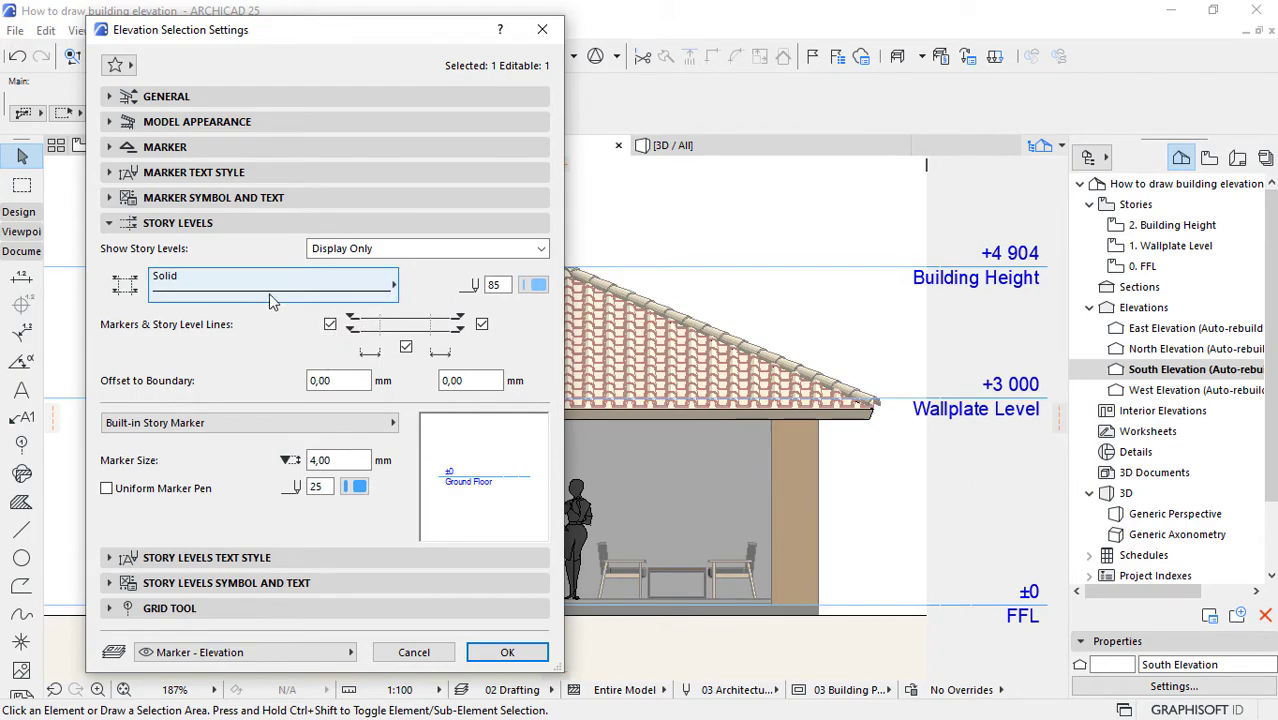
{"action": "left_click", "coordinate": [330, 324]}
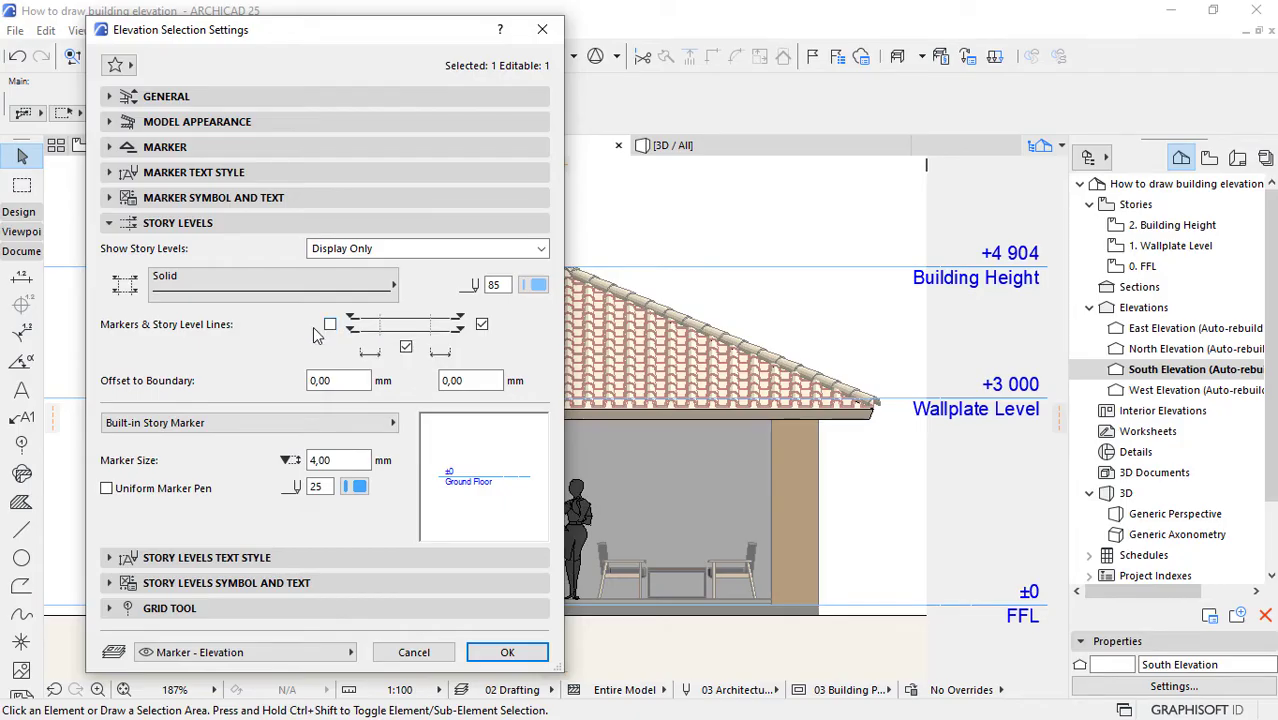
{"action": "left_click", "coordinate": [406, 346]}
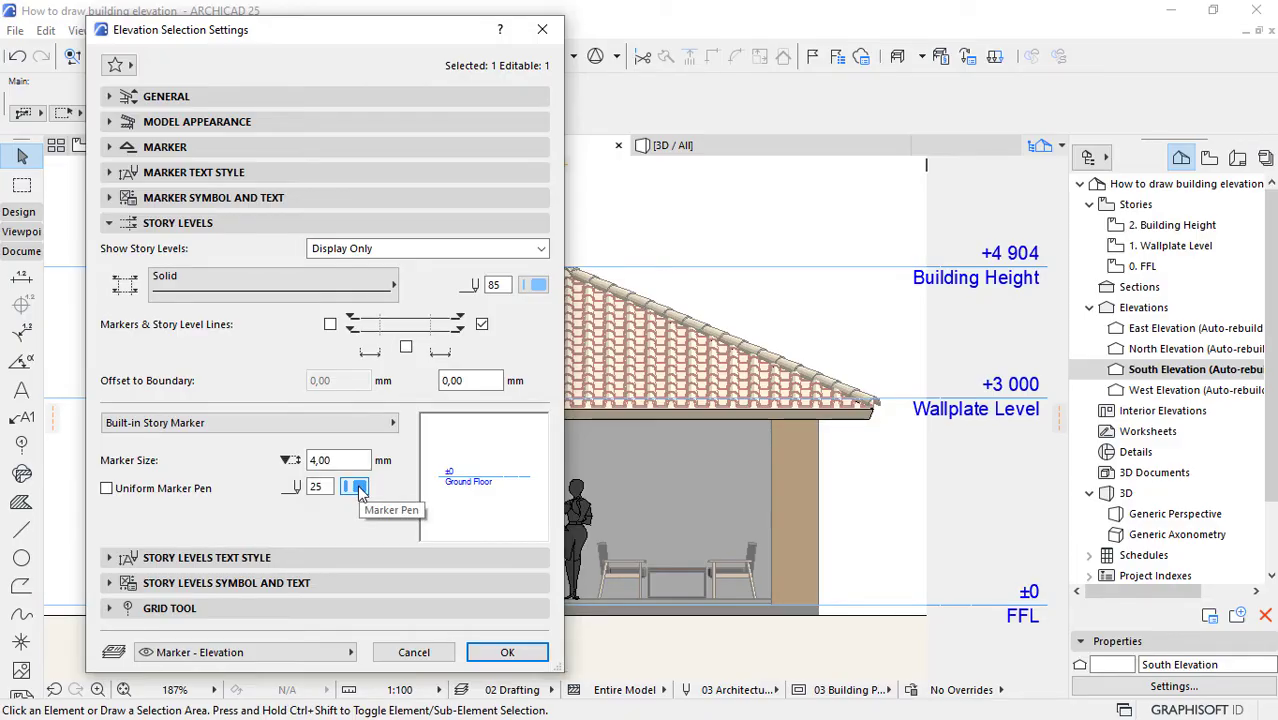
{"action": "left_click", "coordinate": [490, 651]}
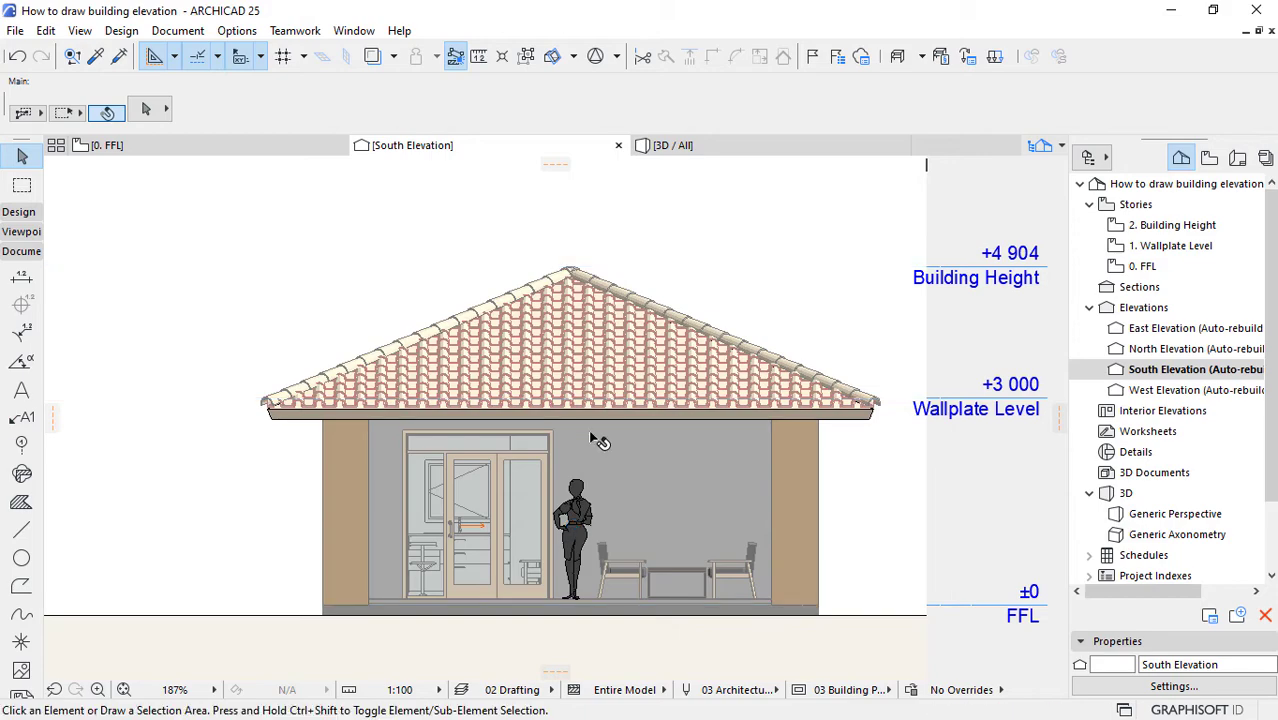
Step: Set the Left Overhang of the South Elevation's story markers to 300 in the Story Marker Geometry settings
{"action": "scroll", "coordinate": [591, 432], "scroll_direction": "down", "scroll_amount": 3}
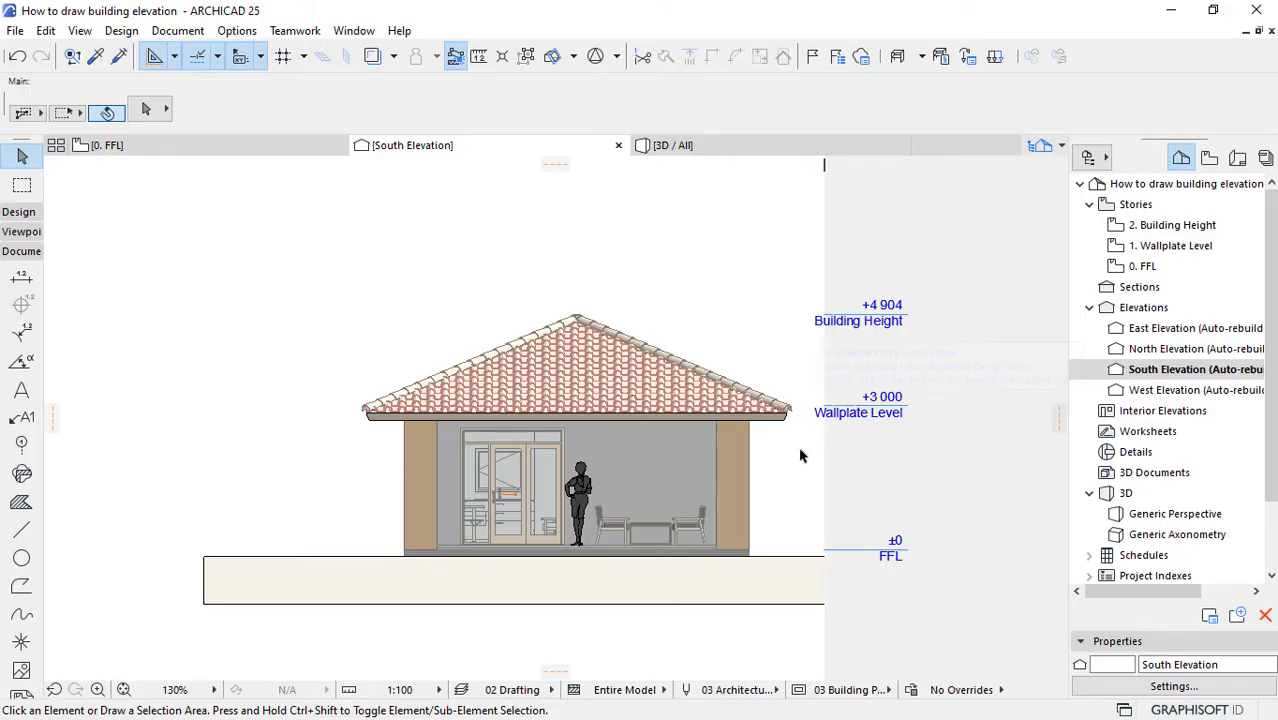
{"action": "right_click", "coordinate": [1170, 369]}
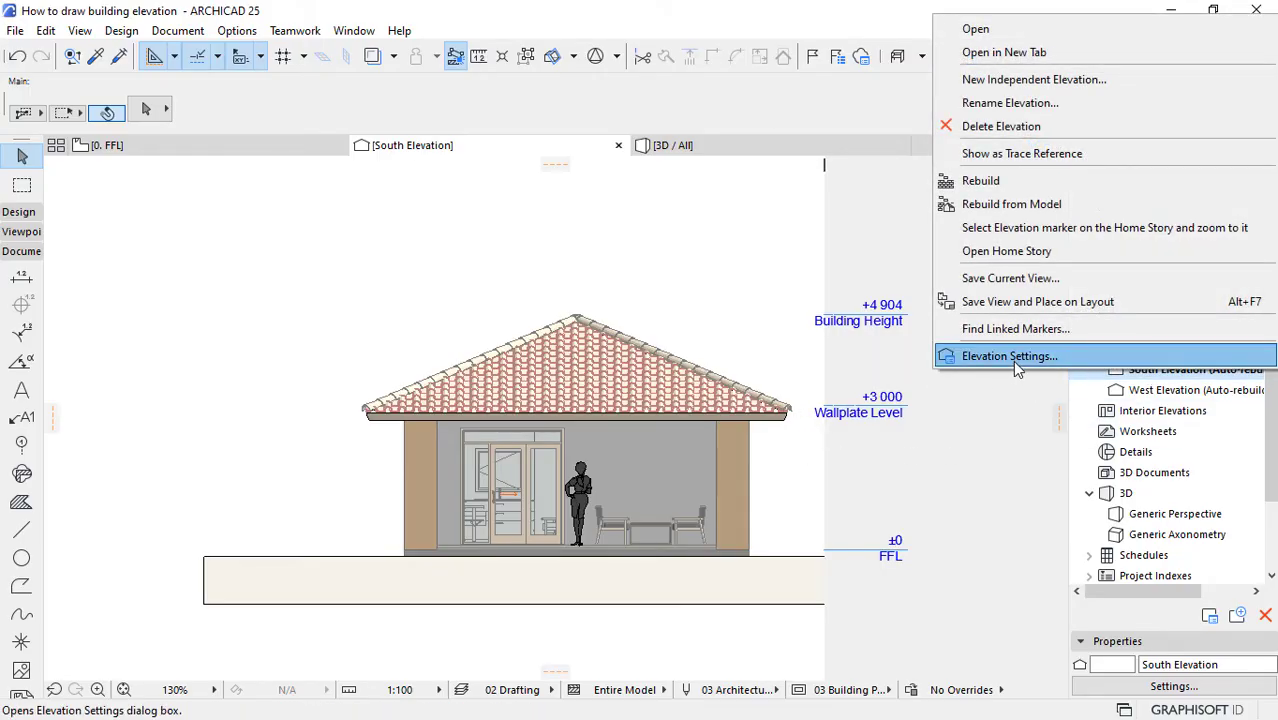
{"action": "left_click", "coordinate": [1008, 357]}
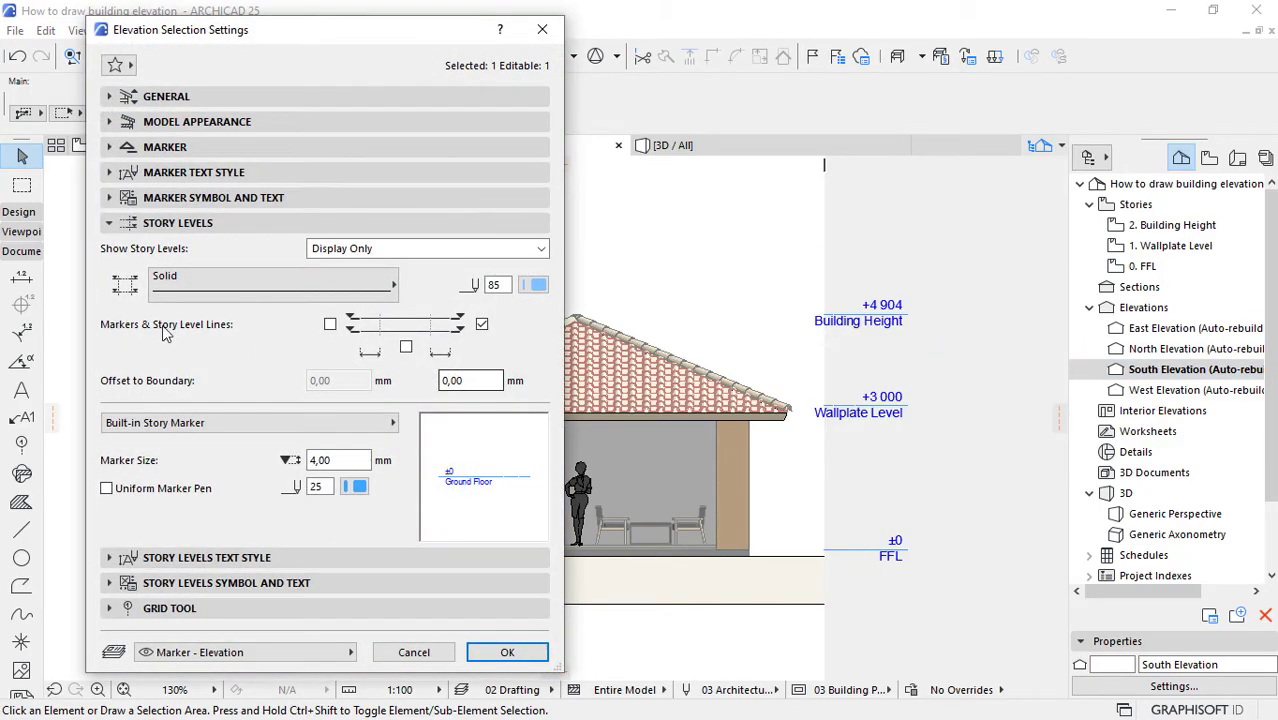
{"action": "left_click", "coordinate": [149, 586]}
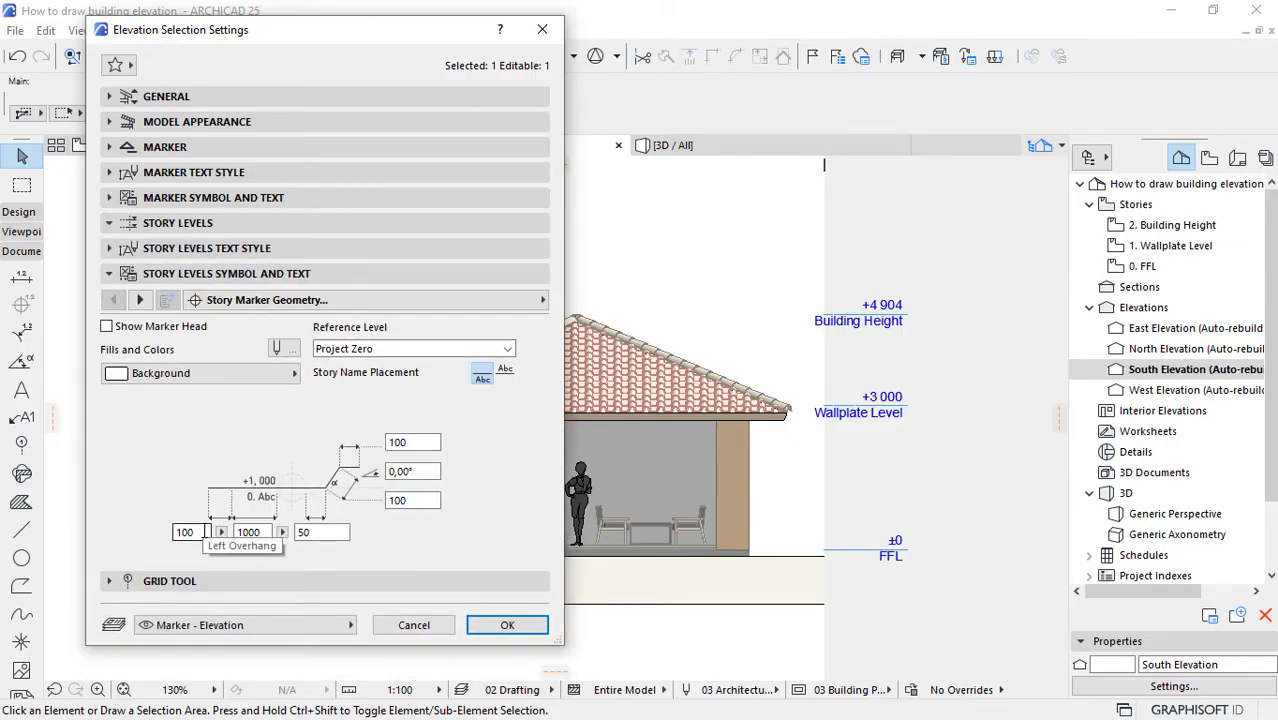
{"action": "left_click", "coordinate": [204, 531]}
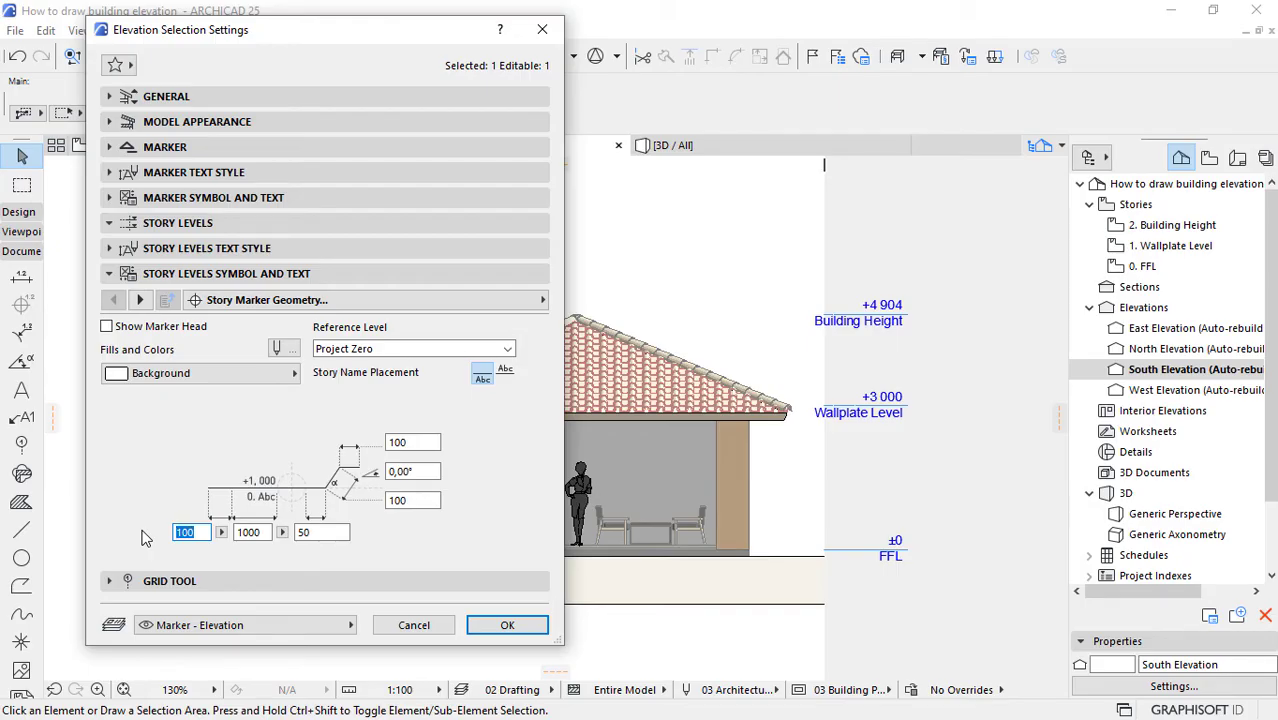
{"action": "type", "text": "3 00"}
{"action": "left_click", "coordinate": [485, 634]}
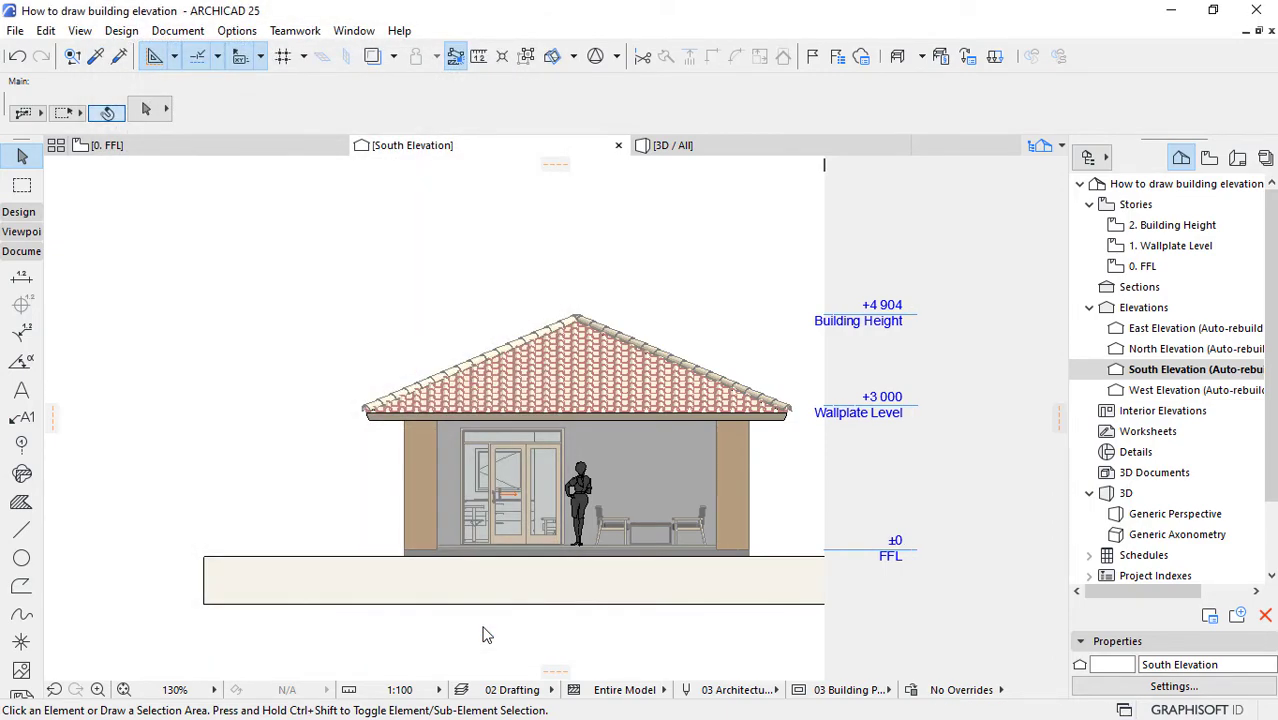
Step: Set the Left Overhang to 100 and the Right Overhang to 500 in the South Elevation's Story Marker Geometry settings
{"action": "right_click", "coordinate": [1150, 369]}
{"action": "left_click", "coordinate": [1030, 353]}
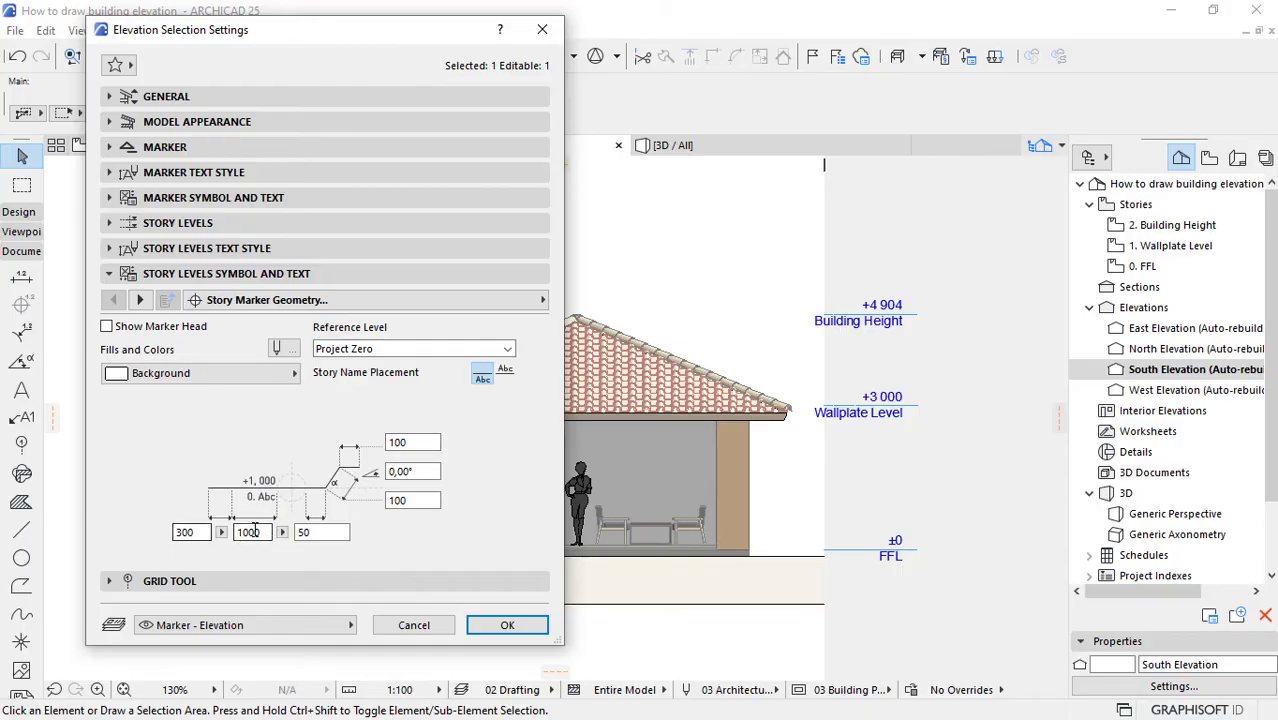
{"action": "double_click", "coordinate": [300, 532]}
{"action": "double_click", "coordinate": [330, 535]}
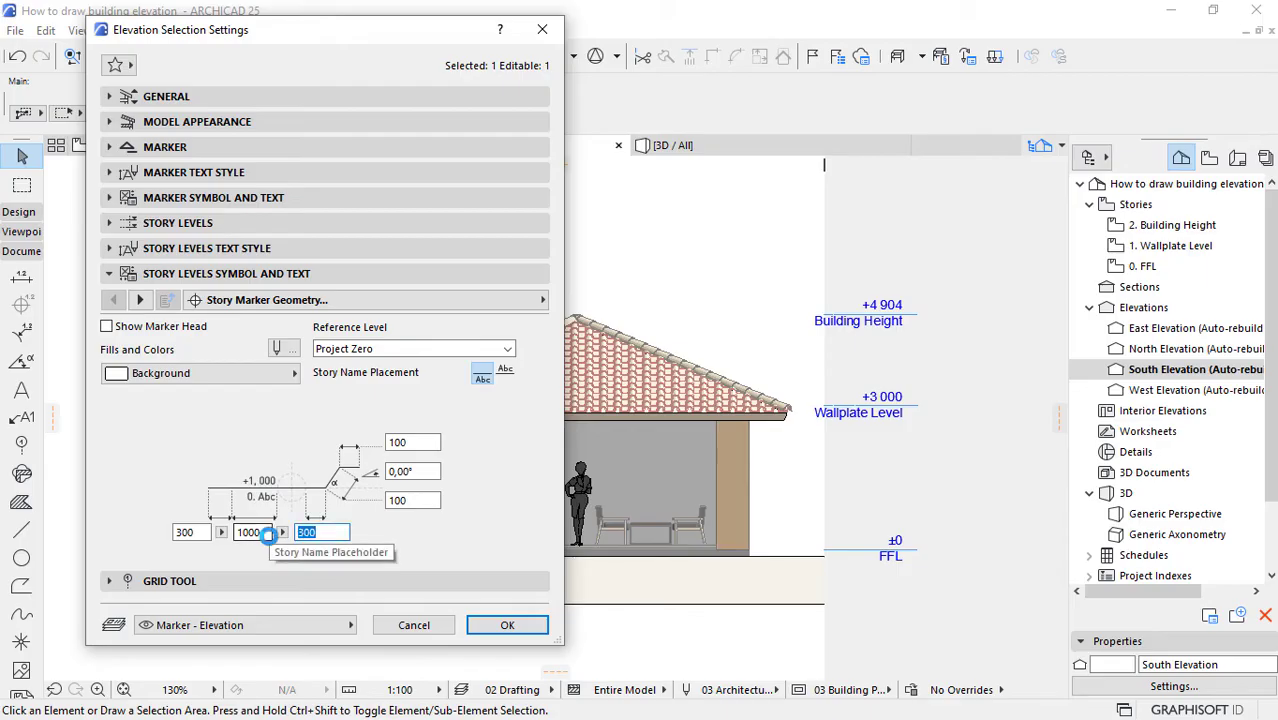
{"action": "type", "text": "50"}
{"action": "double_click", "coordinate": [185, 532]}
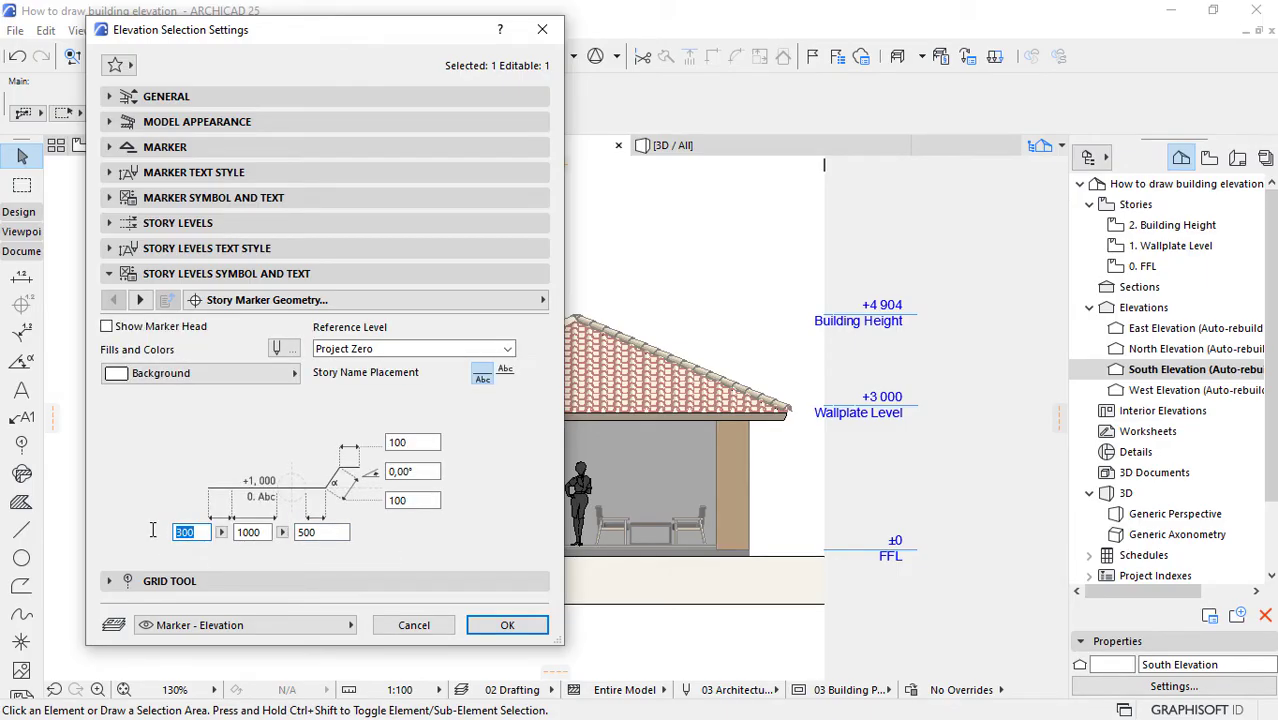
{"action": "type", "text": "100"}
{"action": "left_click", "coordinate": [530, 625]}
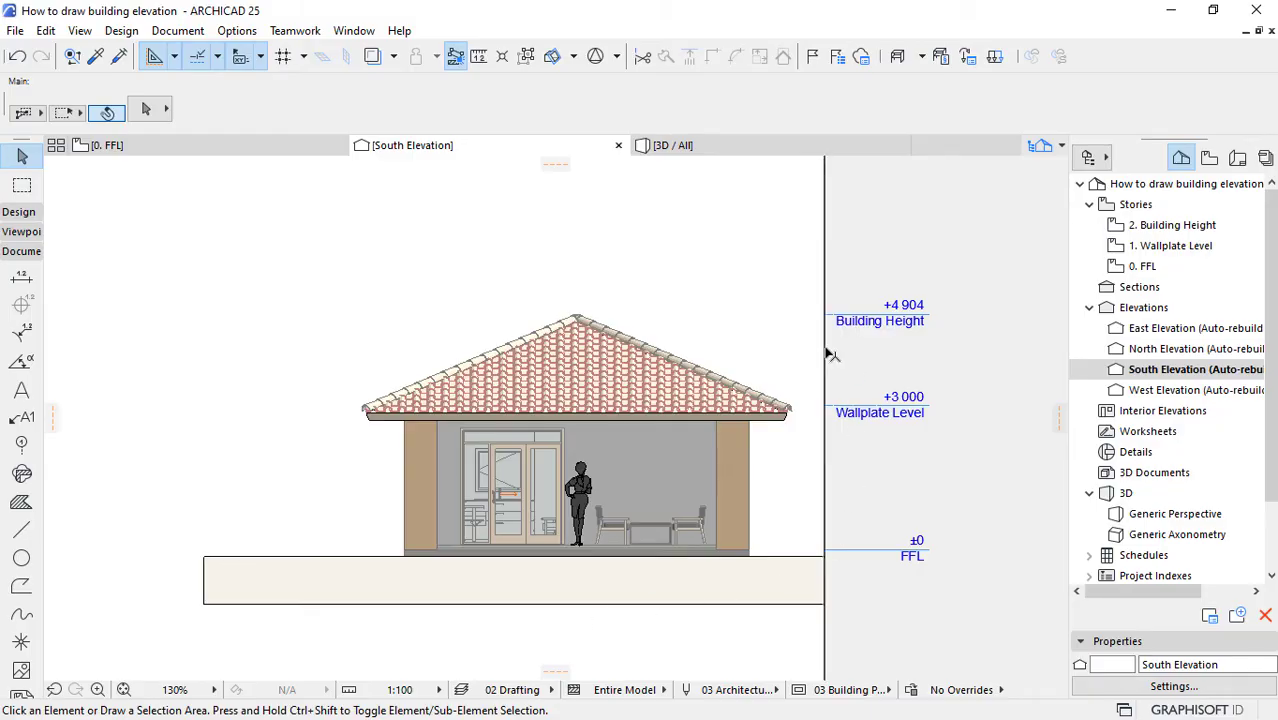
Step: Move the South Elevation's right boundary slightly inward so the story markers sit closer to the roof eave
{"action": "left_click_drag", "start_coordinate": [827, 354], "coordinate": [806, 353]}
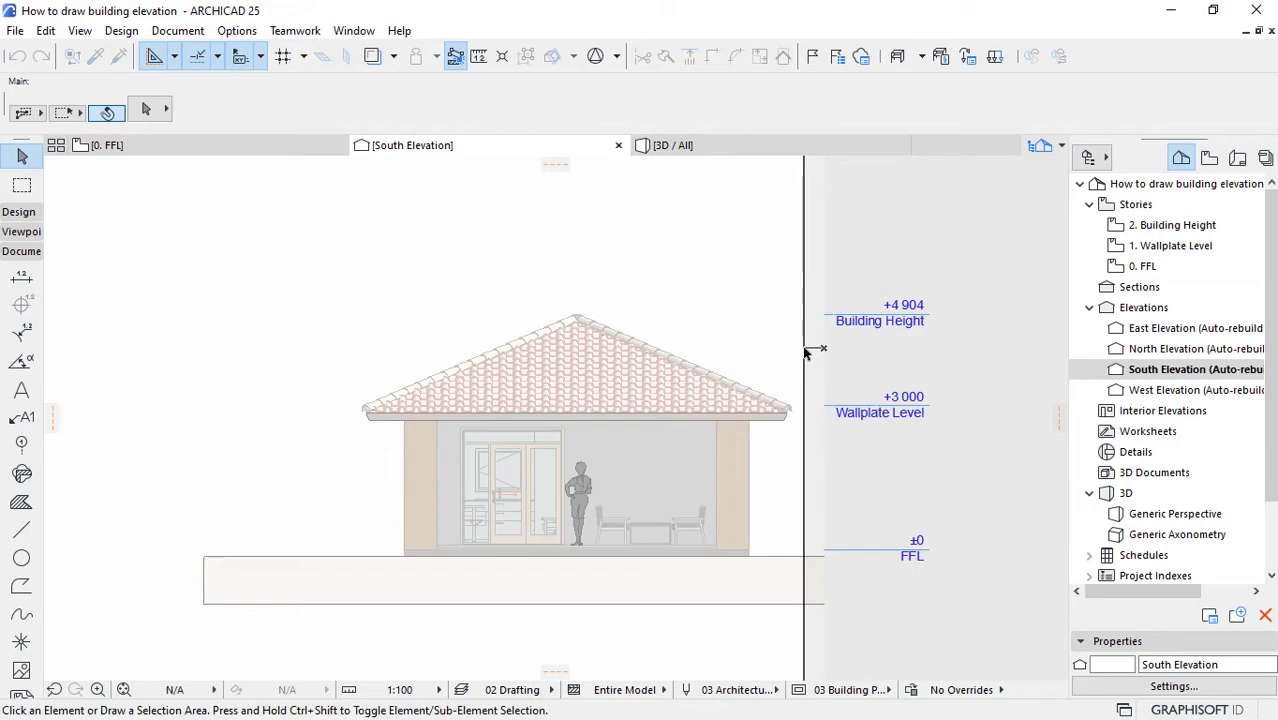
{"action": "left_click", "coordinate": [975, 417]}
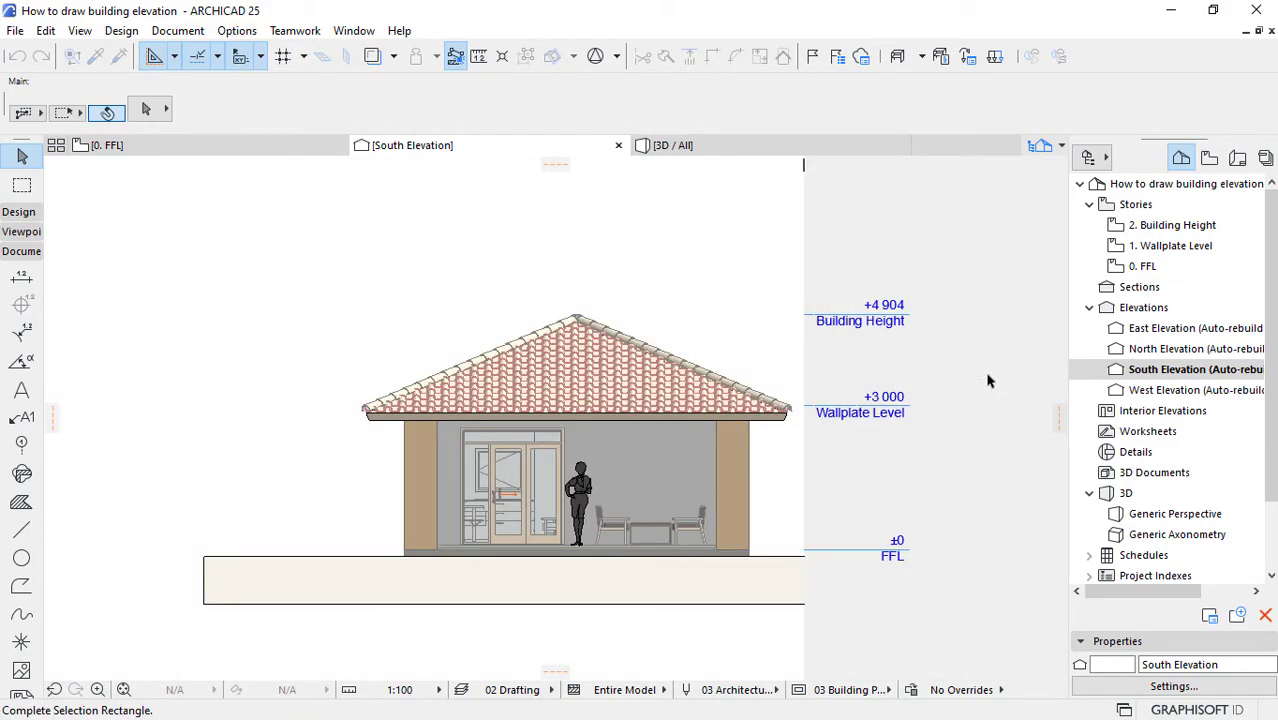
{"action": "left_click", "coordinate": [987, 375]}
{"action": "scroll", "coordinate": [962, 437], "scroll_direction": "down", "scroll_amount": 2}
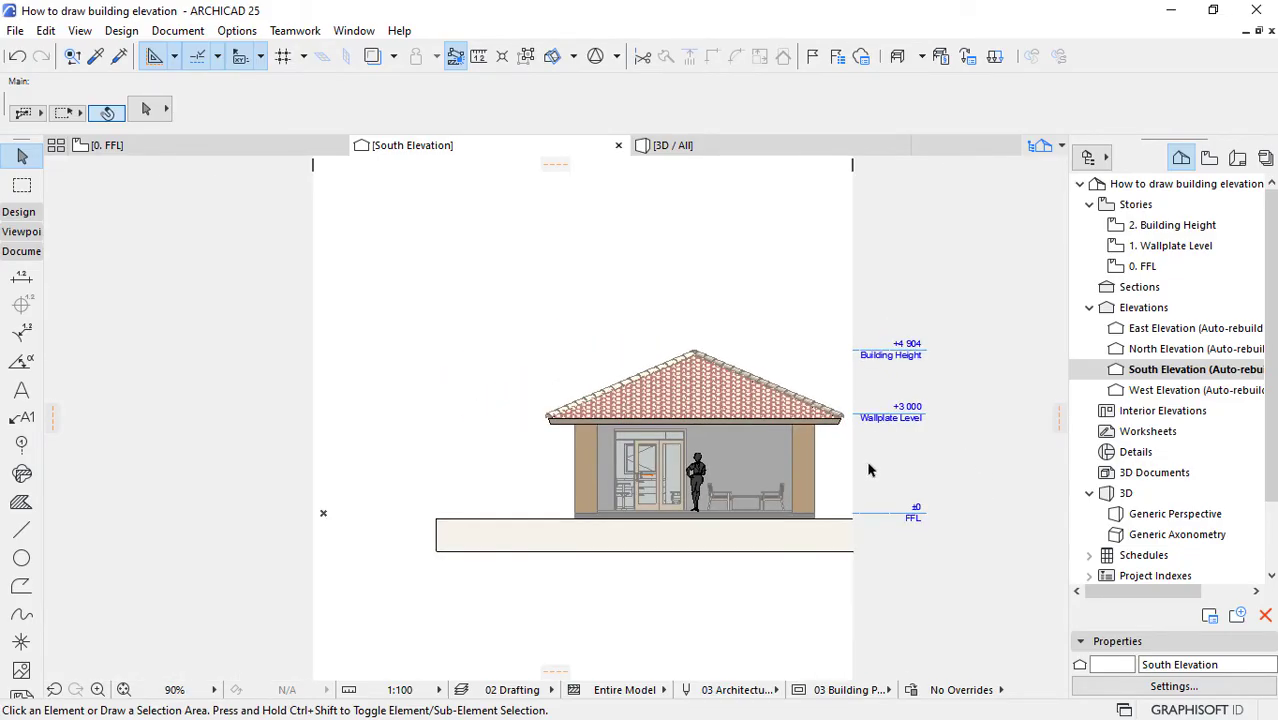
{"action": "scroll", "coordinate": [809, 609], "scroll_direction": "up", "scroll_amount": 1}
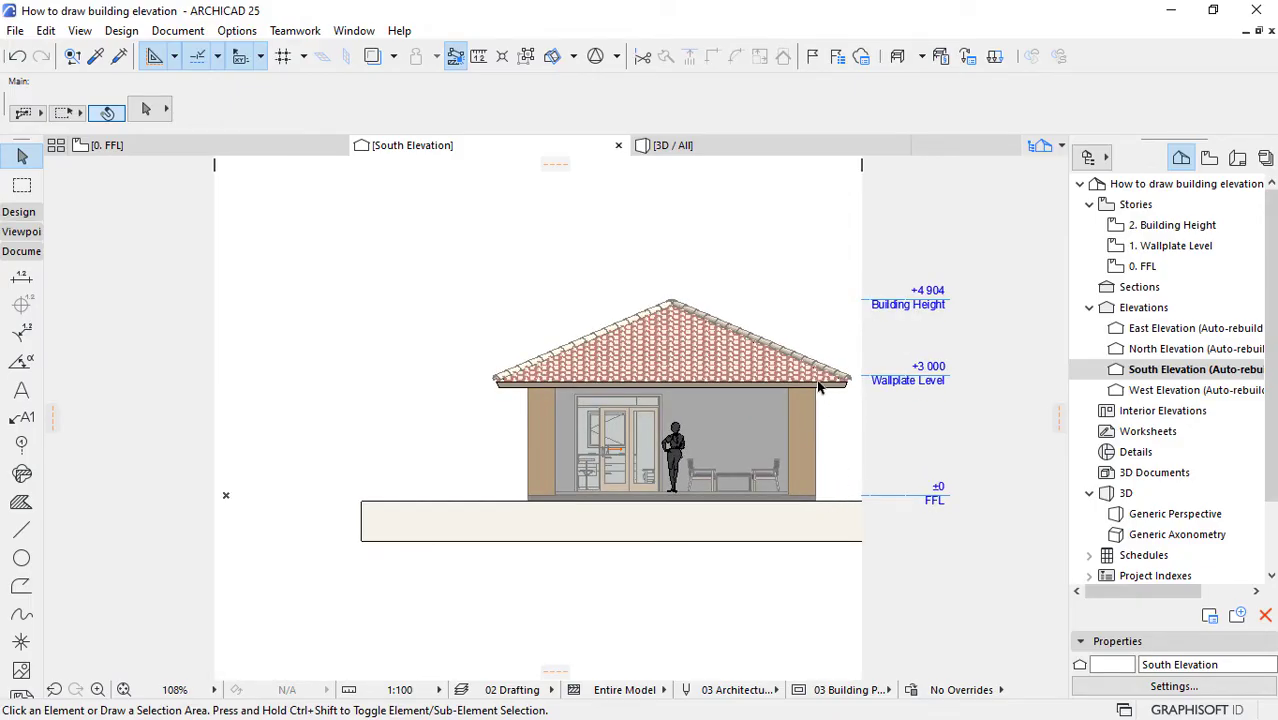
{"action": "scroll", "coordinate": [825, 390], "scroll_direction": "up", "scroll_amount": 1}
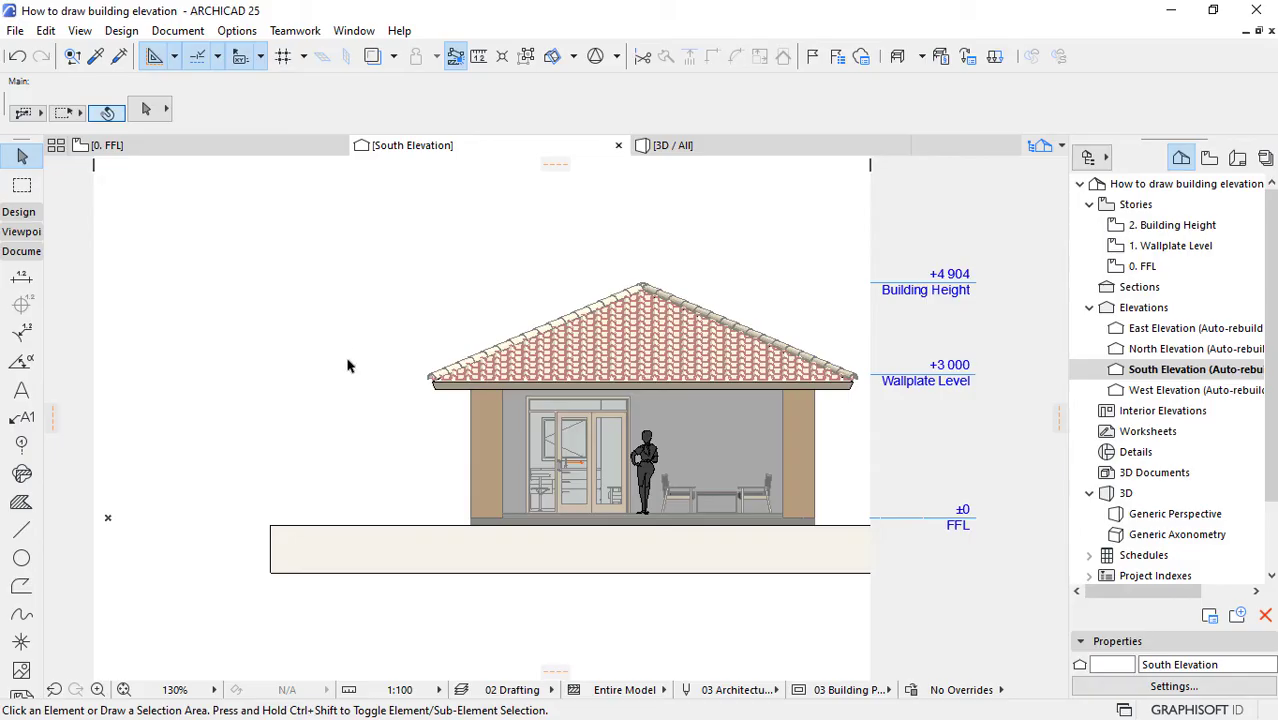
Step: Turn on the Story Level Lines for the South Elevation and set their line type to Dashed Triple
{"action": "right_click", "coordinate": [1163, 375]}
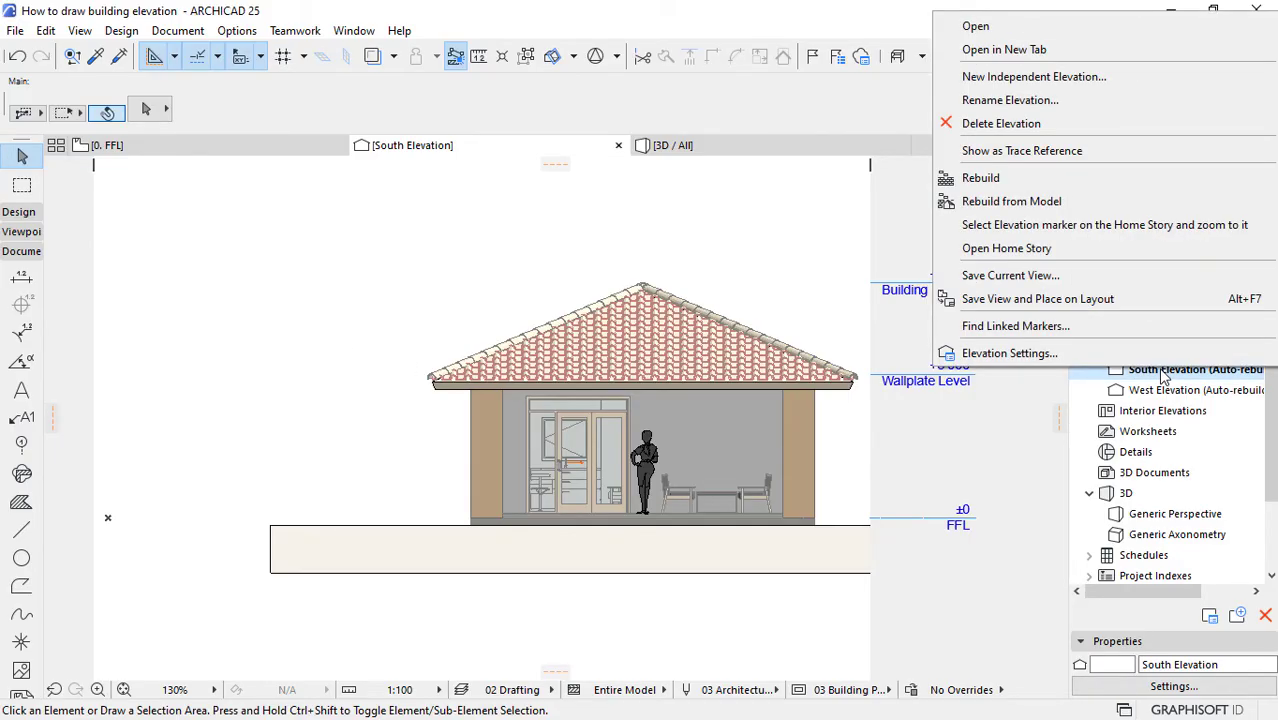
{"action": "left_click", "coordinate": [1009, 353]}
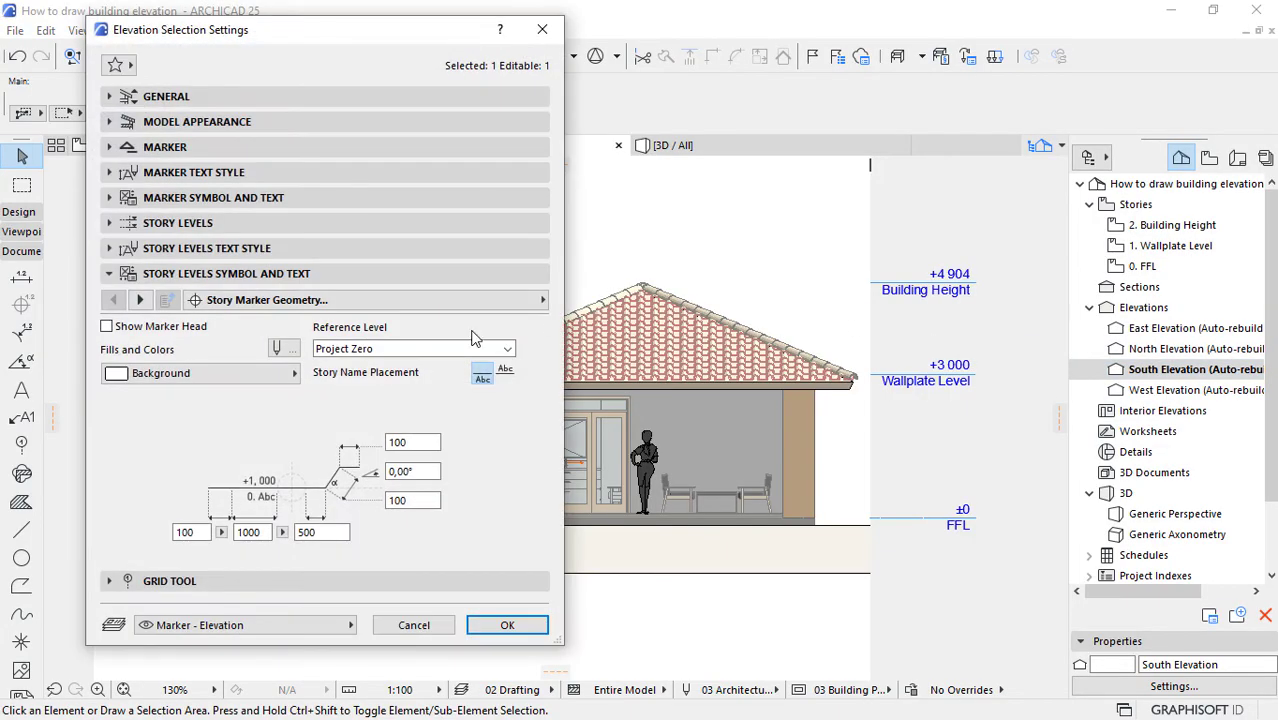
{"action": "left_click", "coordinate": [109, 224]}
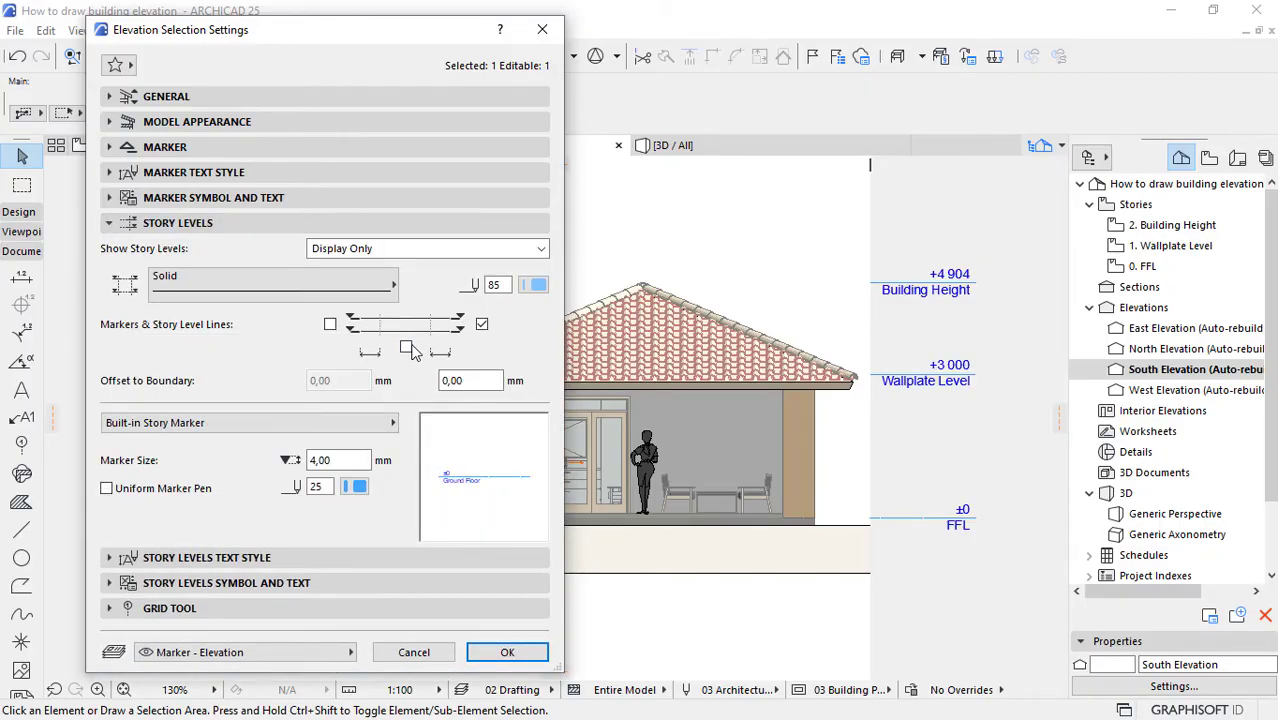
{"action": "left_click", "coordinate": [407, 350]}
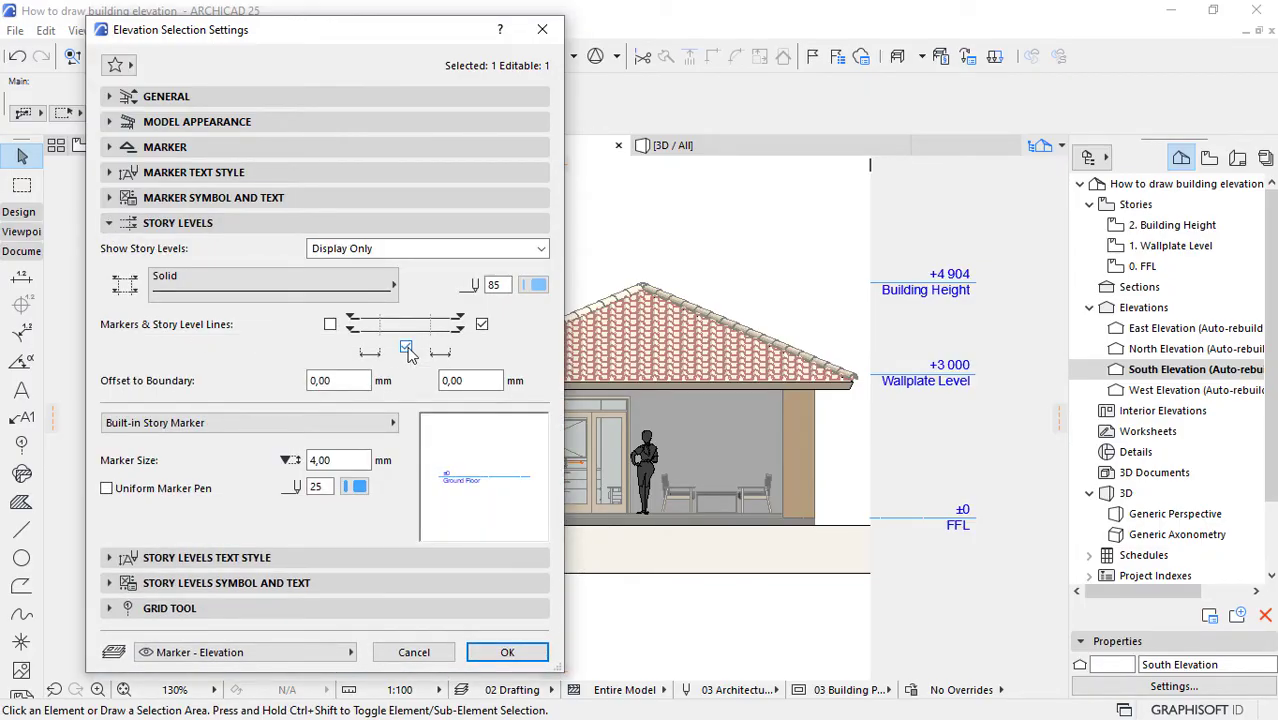
{"action": "left_click", "coordinate": [248, 283]}
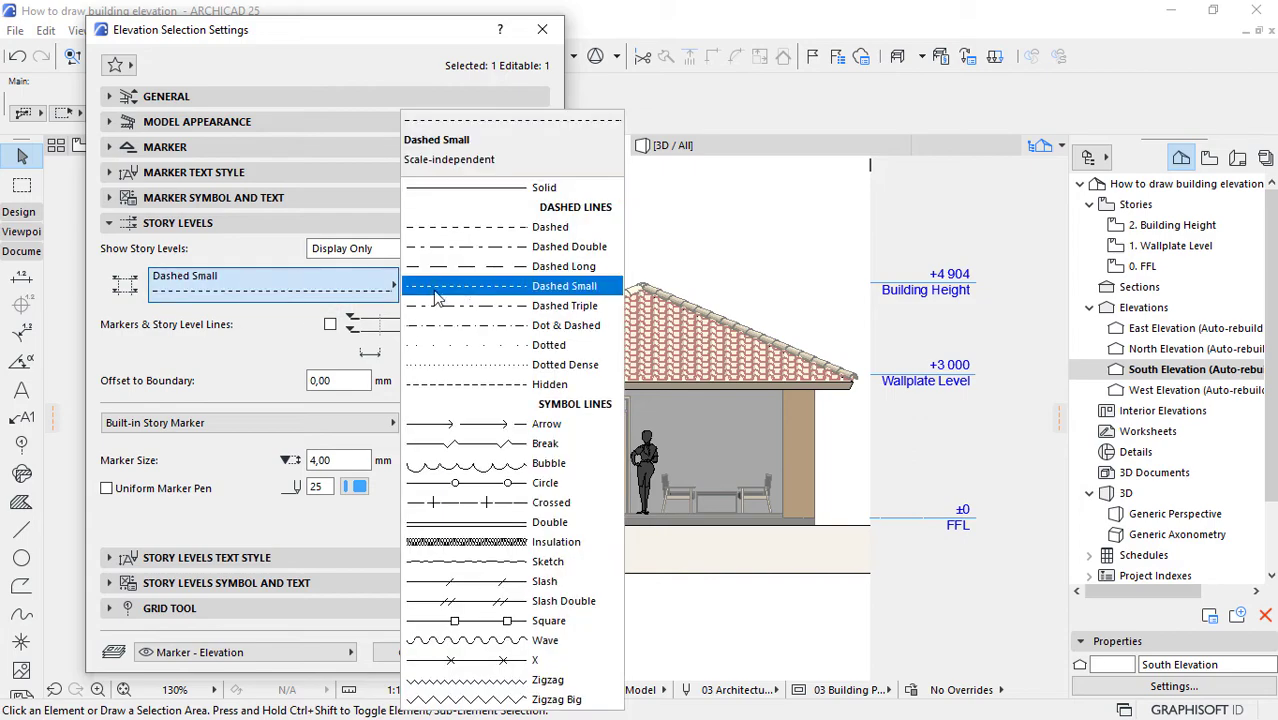
{"action": "left_click", "coordinate": [506, 306]}
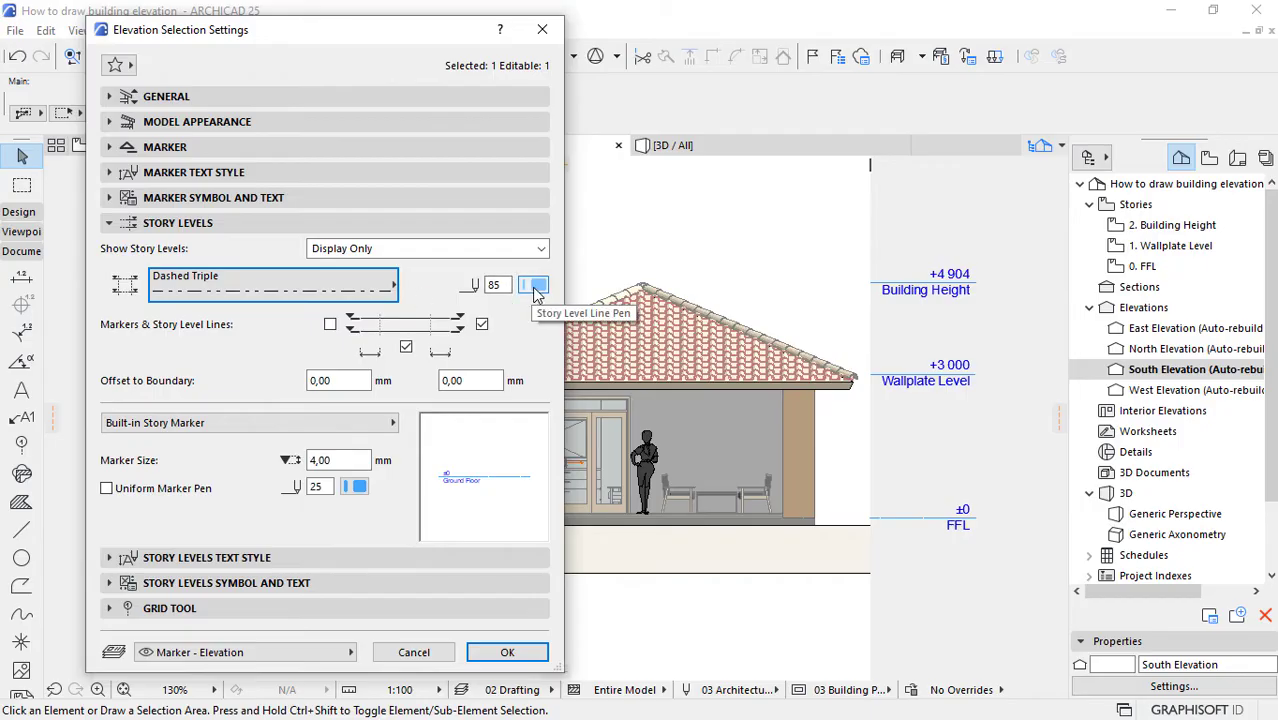
{"action": "left_click", "coordinate": [508, 652]}
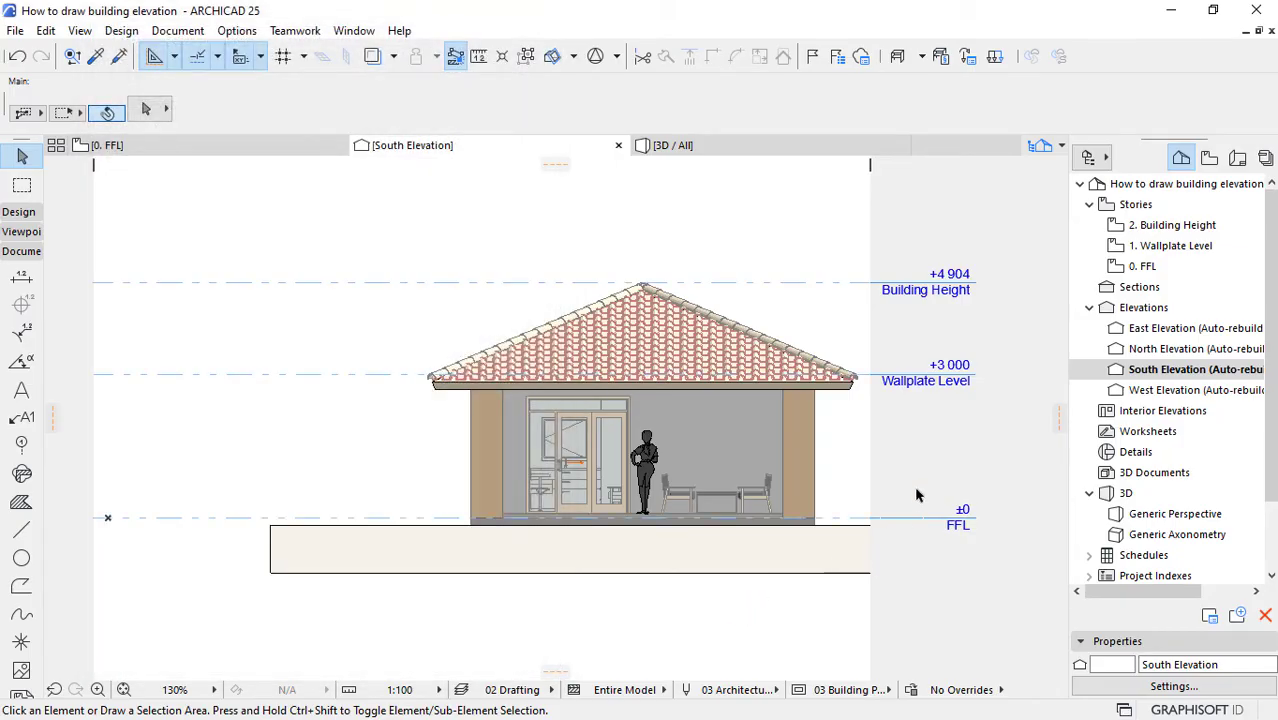
Step: Move the South Elevation's left boundary inward, closer to the house, to shorten the story level lines and the ground
{"action": "scroll", "coordinate": [915, 490], "scroll_direction": "down", "scroll_amount": 2}
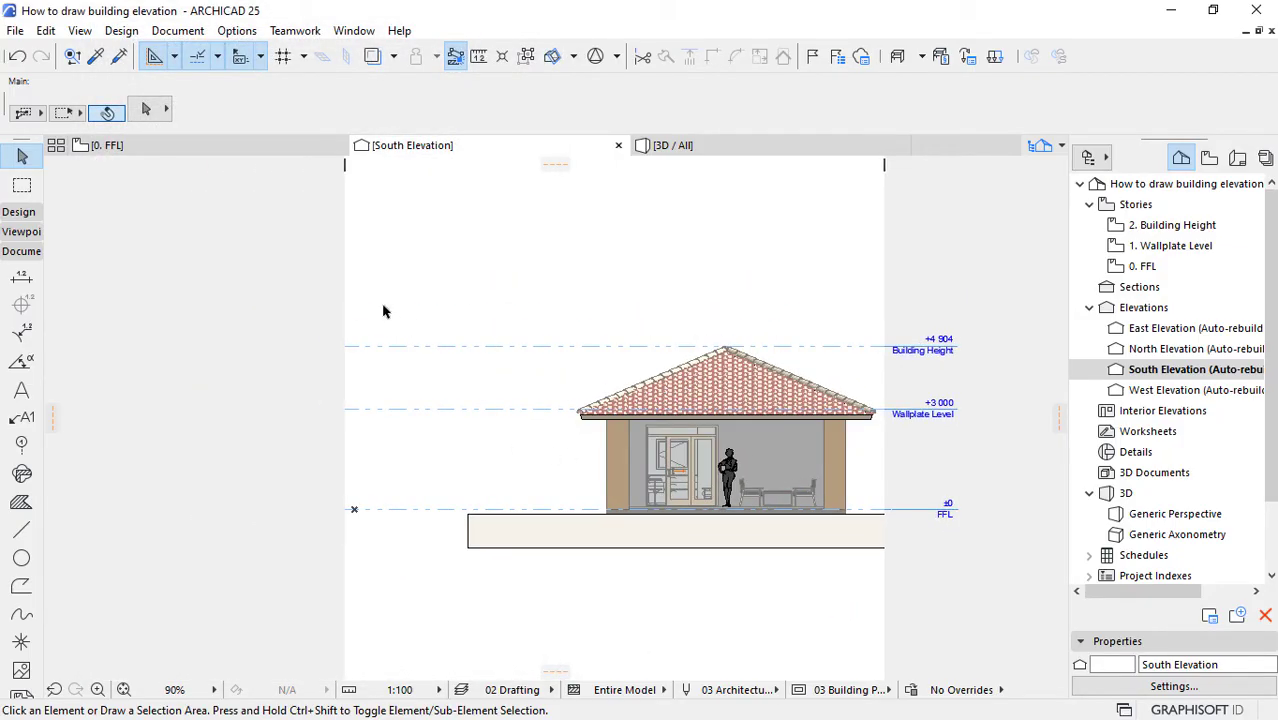
{"action": "left_click_drag", "start_coordinate": [345, 279], "coordinate": [518, 288]}
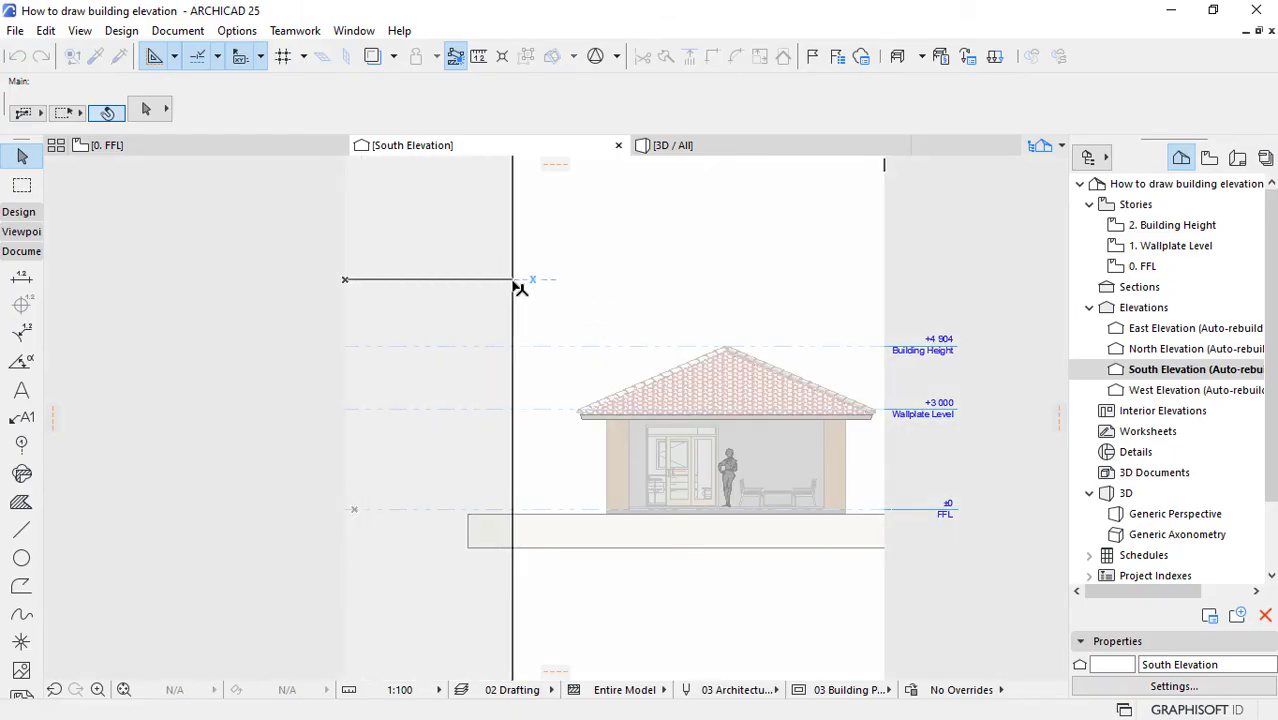
{"action": "left_click", "coordinate": [984, 584]}
{"action": "scroll", "coordinate": [944, 537], "scroll_direction": "up", "scroll_amount": 2}
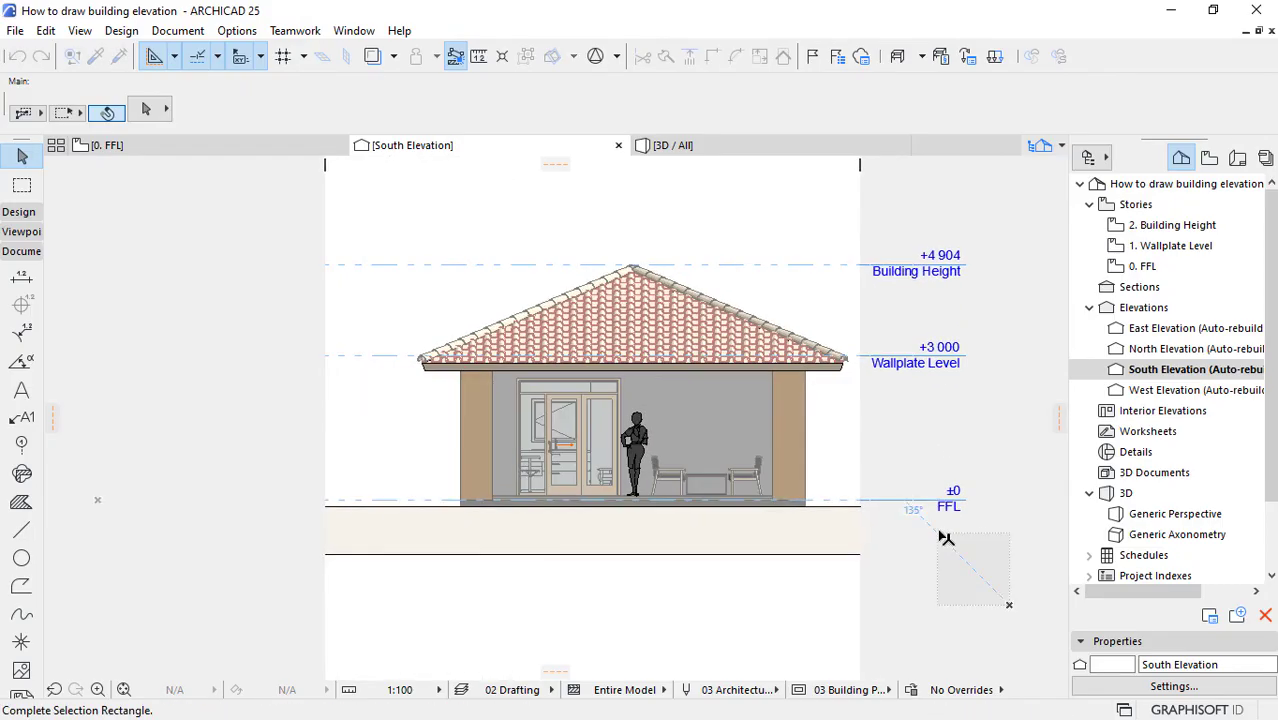
{"action": "left_click", "coordinate": [930, 507]}
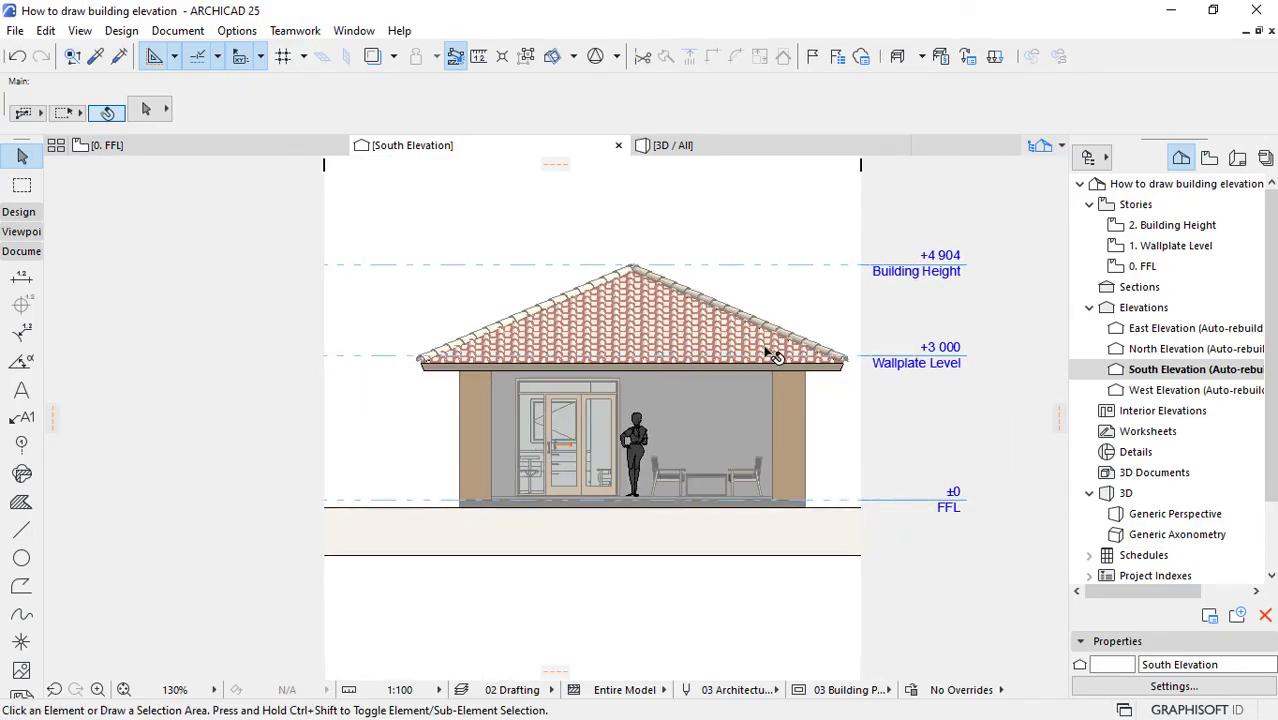
{"action": "scroll", "coordinate": [765, 351], "scroll_direction": "up", "scroll_amount": 1}
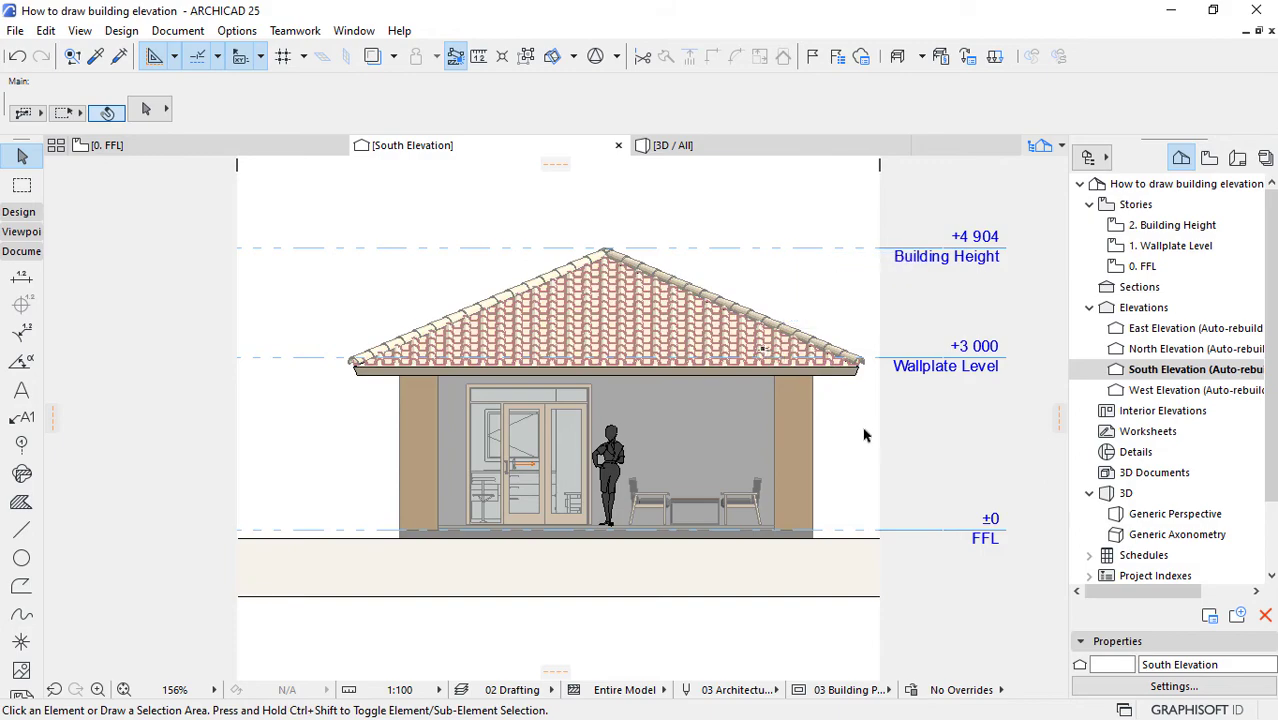
Step: Change the structure of the terrain mesh below the house to surface only, leaving a single ground line
{"action": "left_click", "coordinate": [648, 587]}
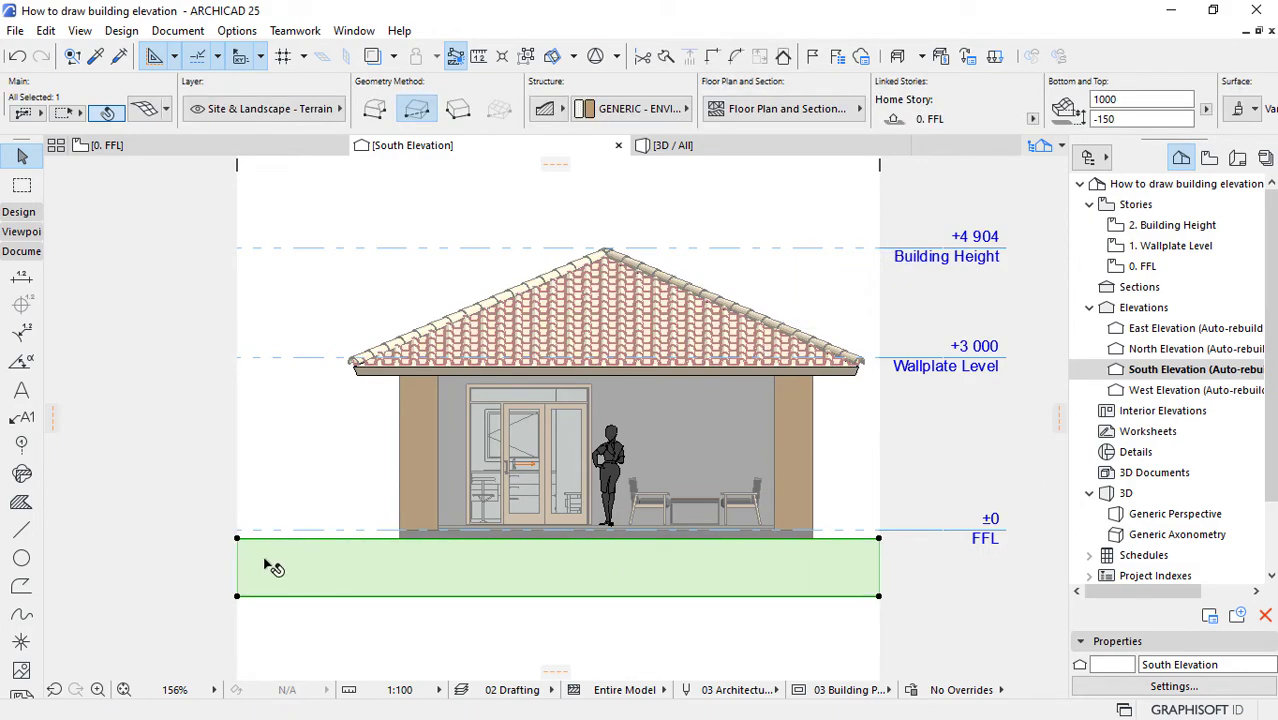
{"action": "left_click", "coordinate": [393, 630]}
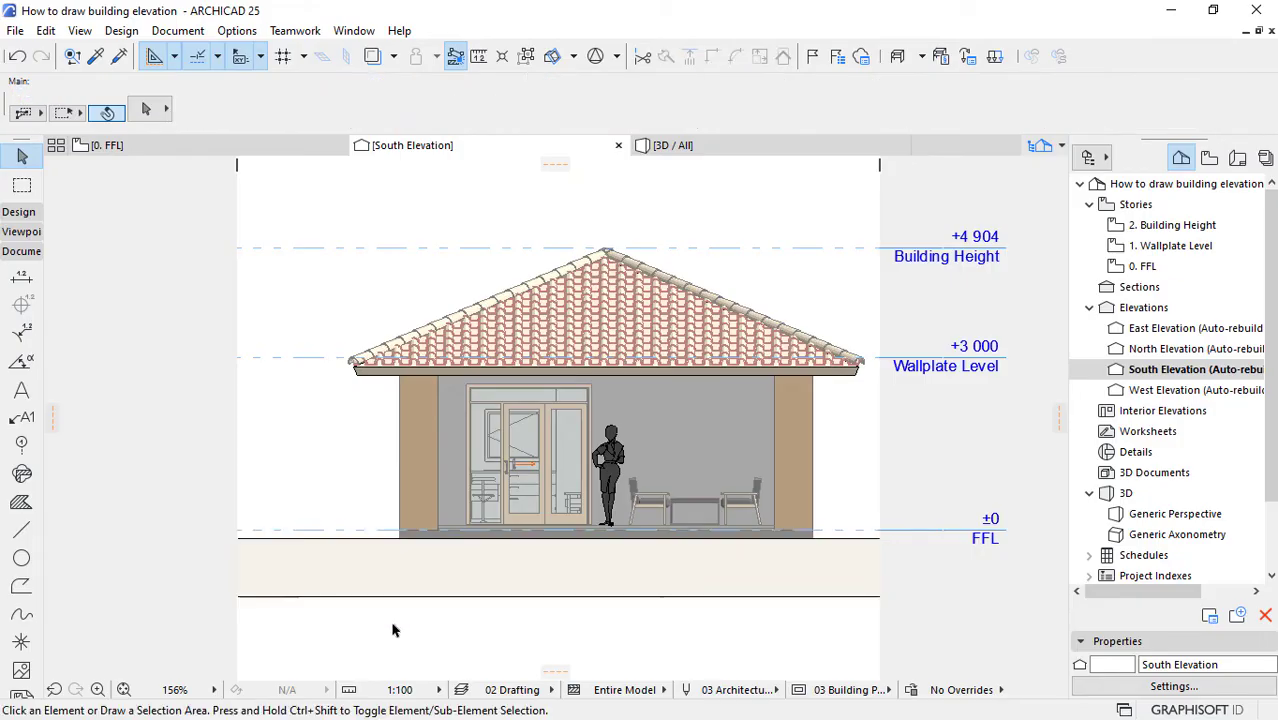
{"action": "left_click", "coordinate": [443, 588]}
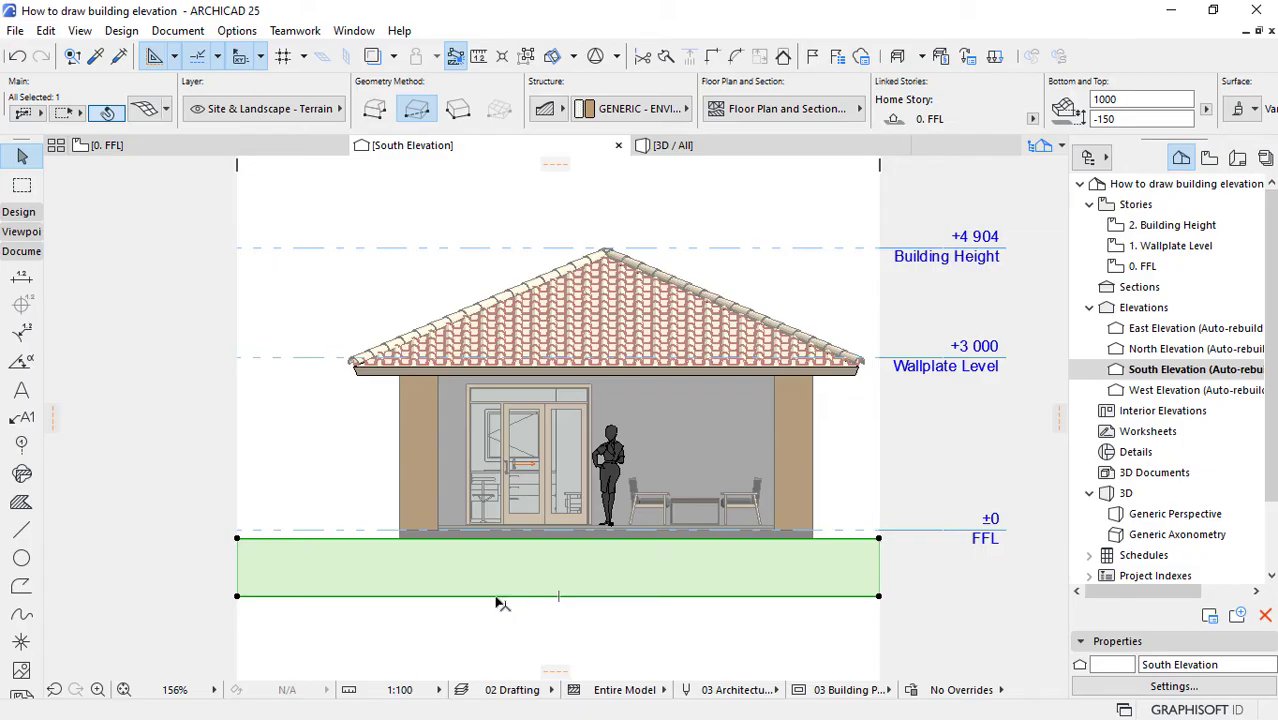
{"action": "left_click", "coordinate": [485, 608]}
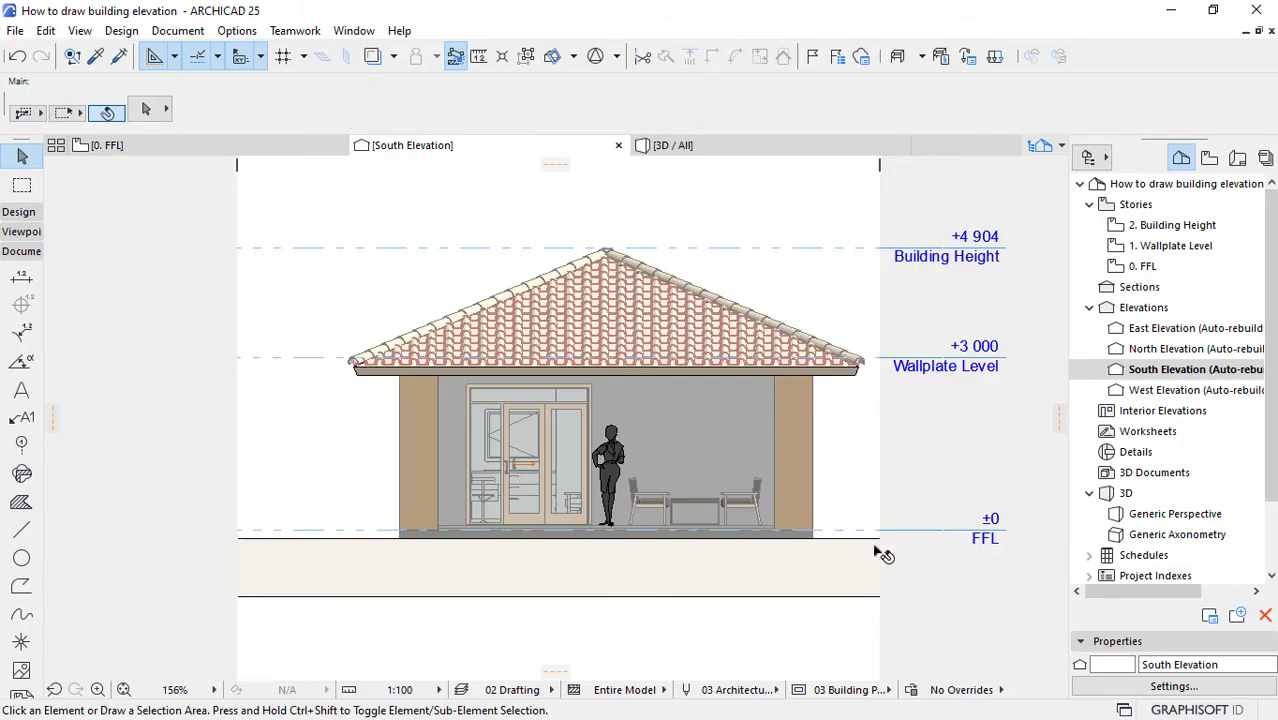
{"action": "left_click", "coordinate": [556, 574]}
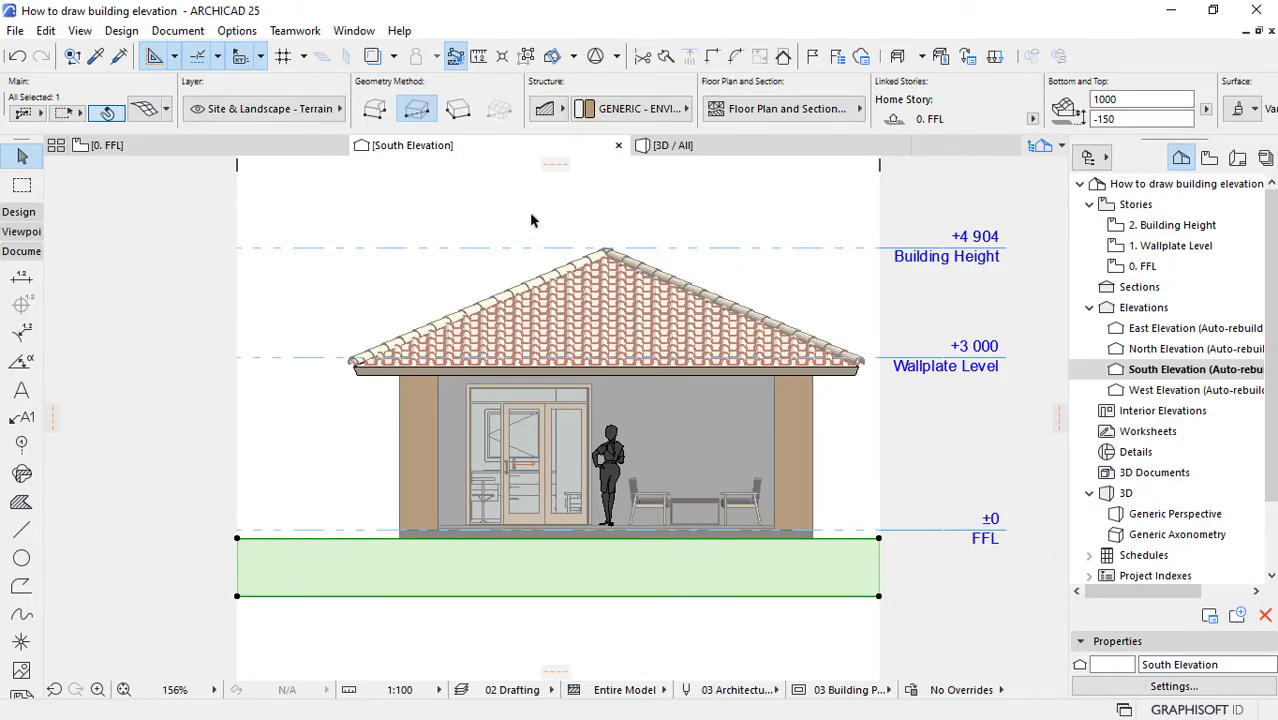
{"action": "left_click", "coordinate": [548, 110]}
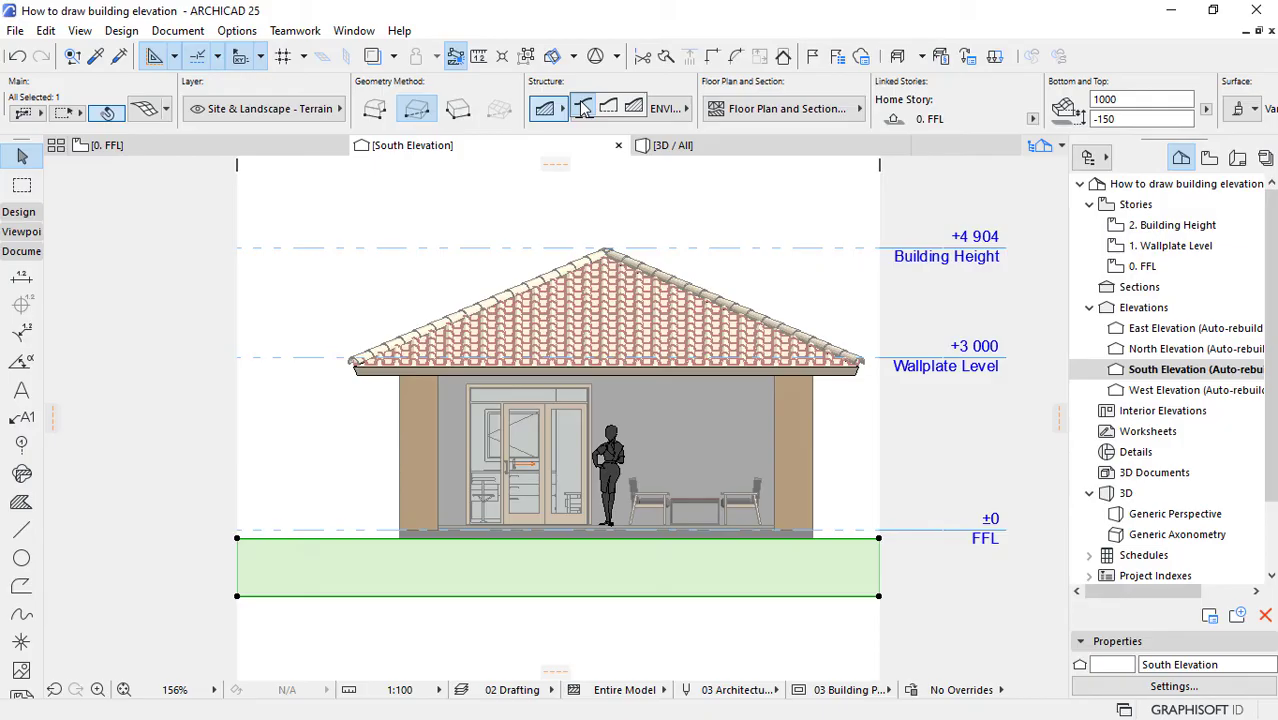
{"action": "left_click", "coordinate": [584, 108]}
{"action": "key", "text": "Delete"}
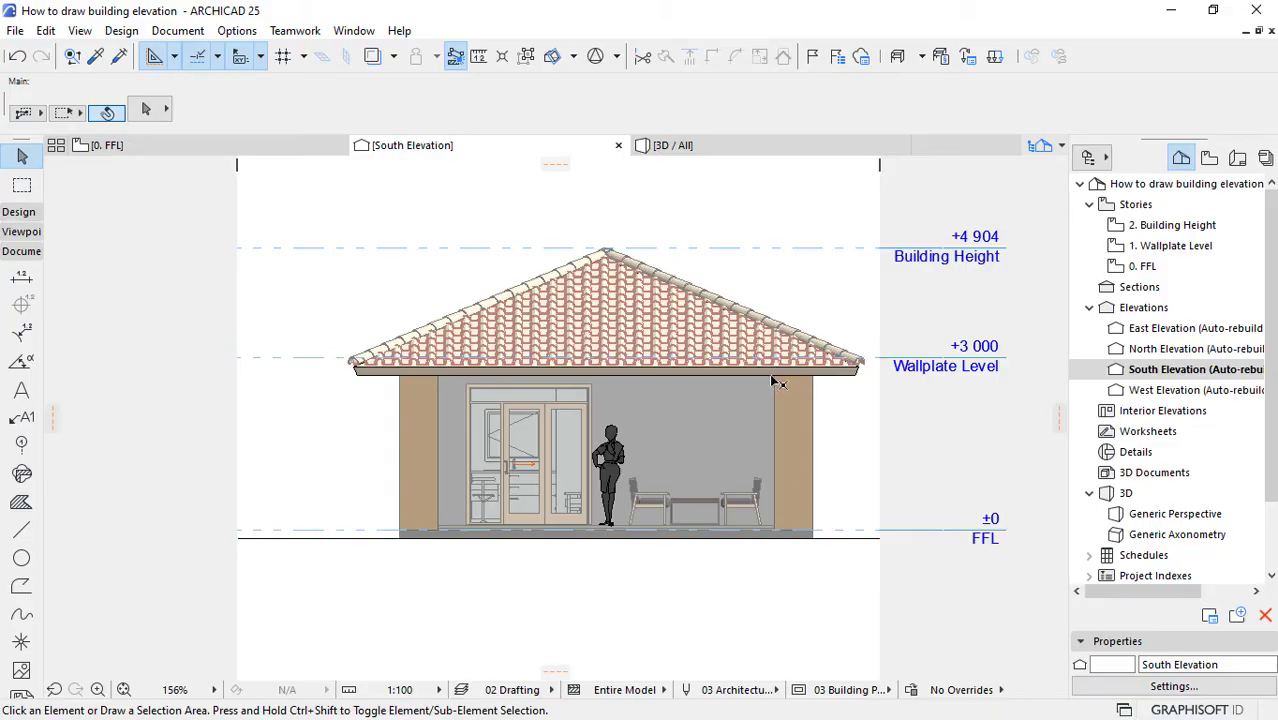
Step: Set the Uncut Fill in the South Elevation's model appearance to Nothing
{"action": "scroll", "coordinate": [771, 379], "scroll_direction": "up", "scroll_amount": 1}
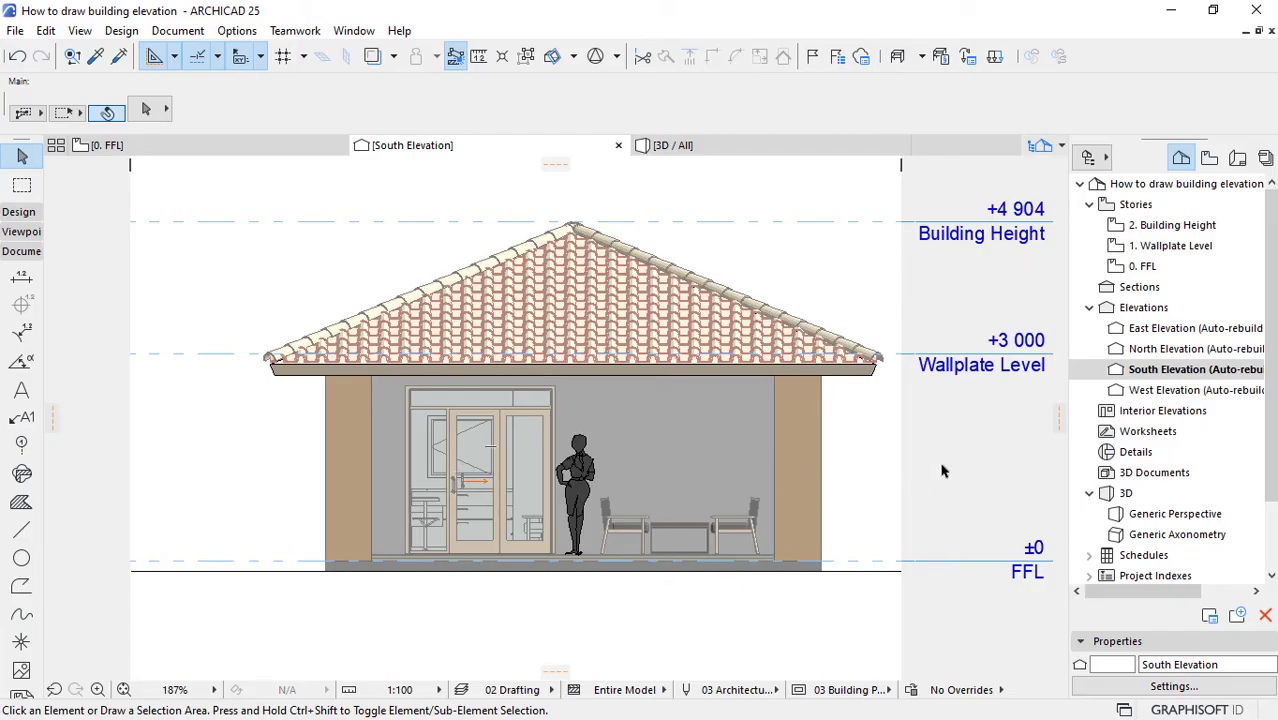
{"action": "right_click", "coordinate": [1158, 375]}
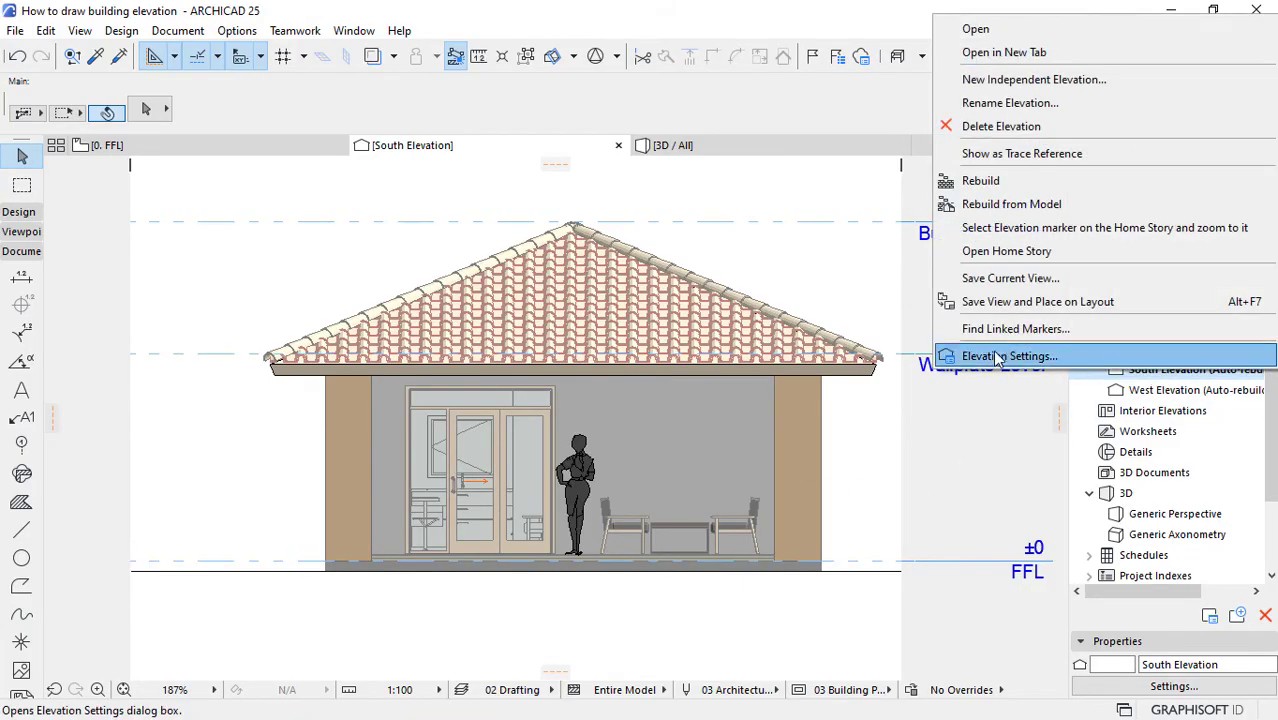
{"action": "left_click", "coordinate": [993, 356]}
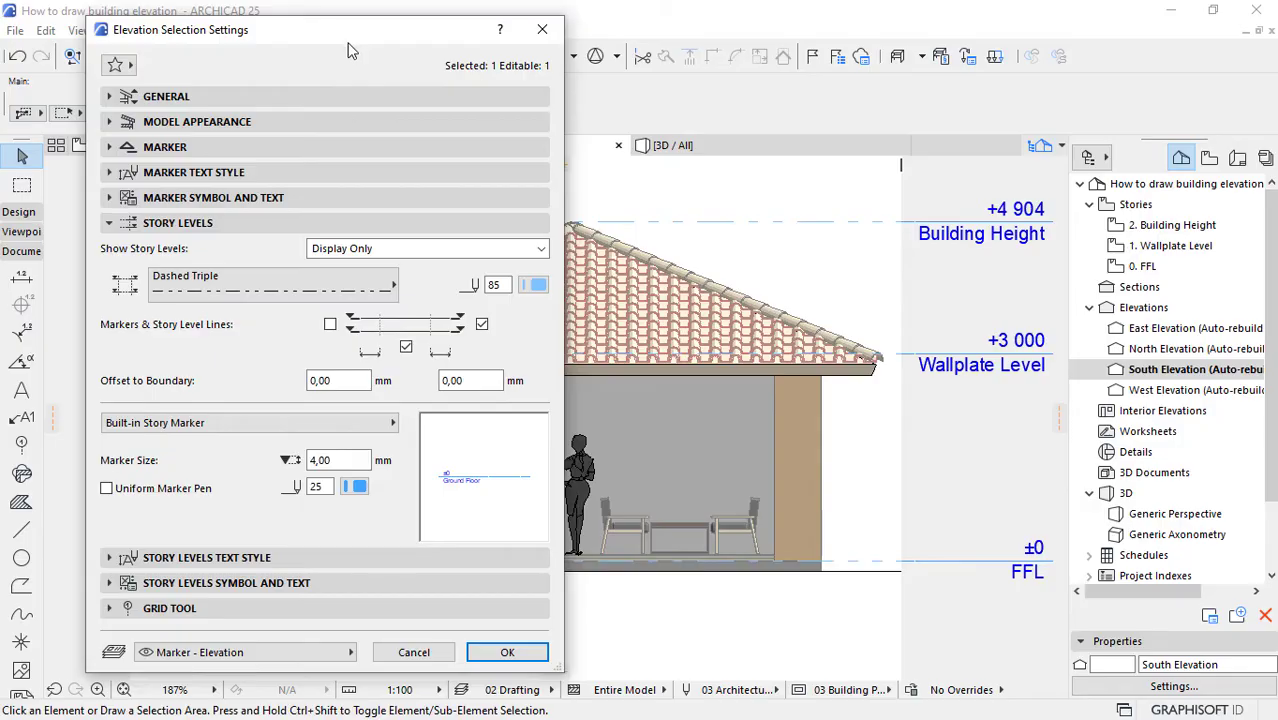
{"action": "left_click", "coordinate": [196, 125]}
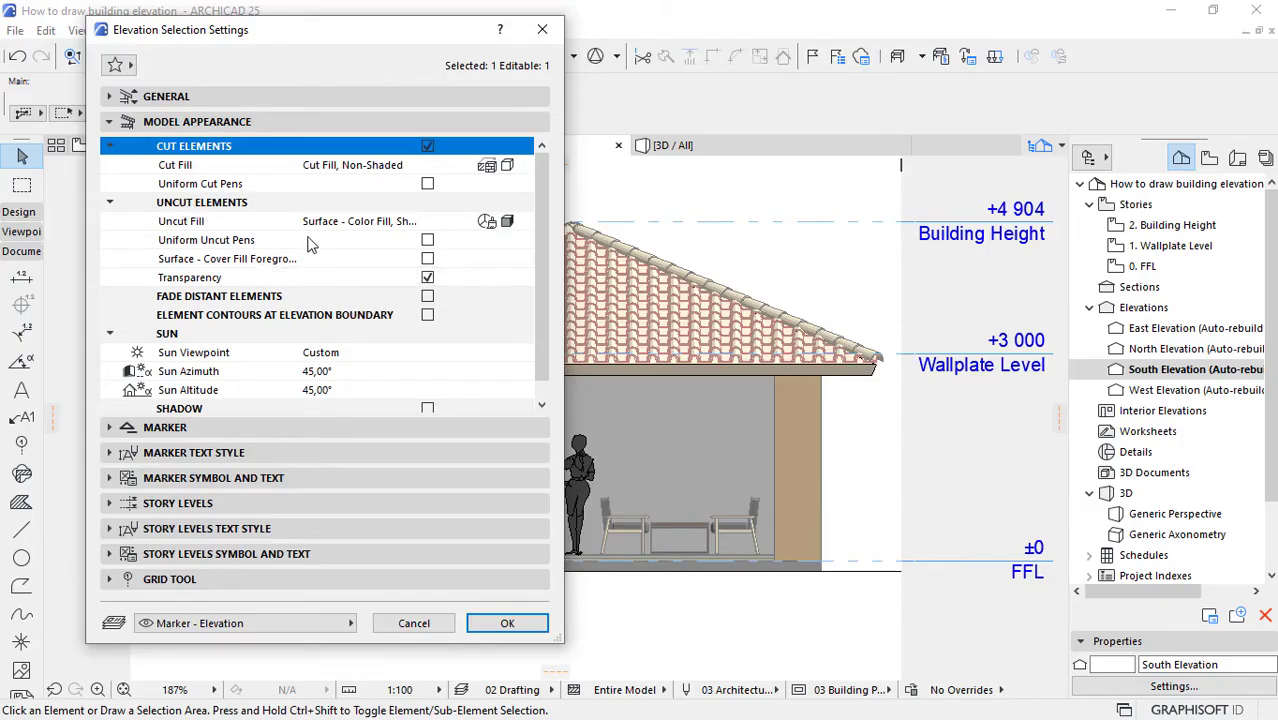
{"action": "left_click", "coordinate": [170, 223]}
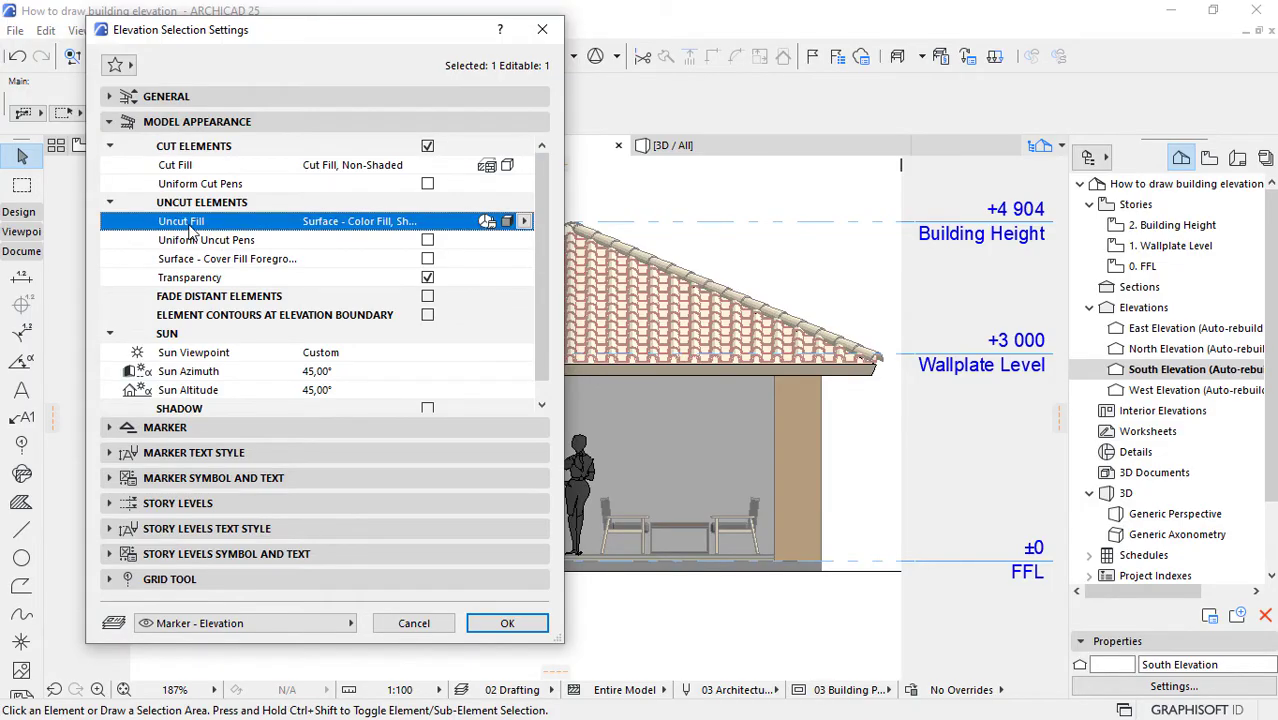
{"action": "left_click", "coordinate": [524, 222]}
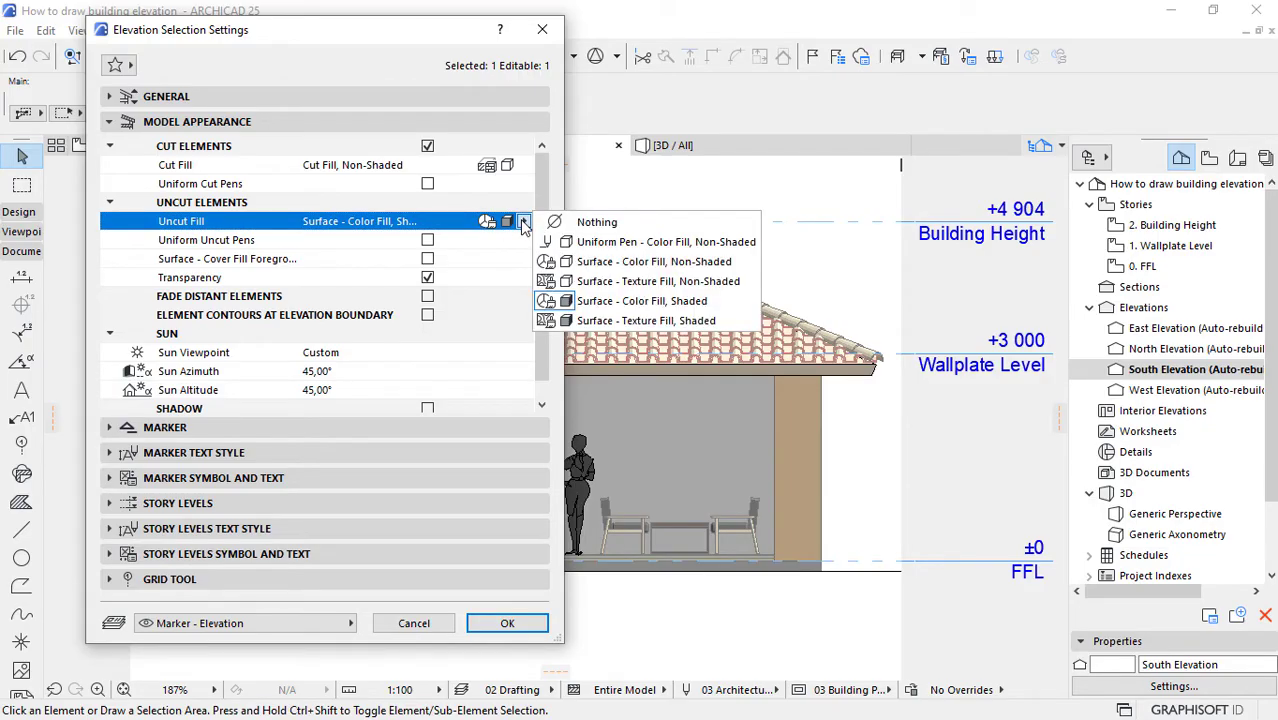
{"action": "left_click", "coordinate": [591, 222]}
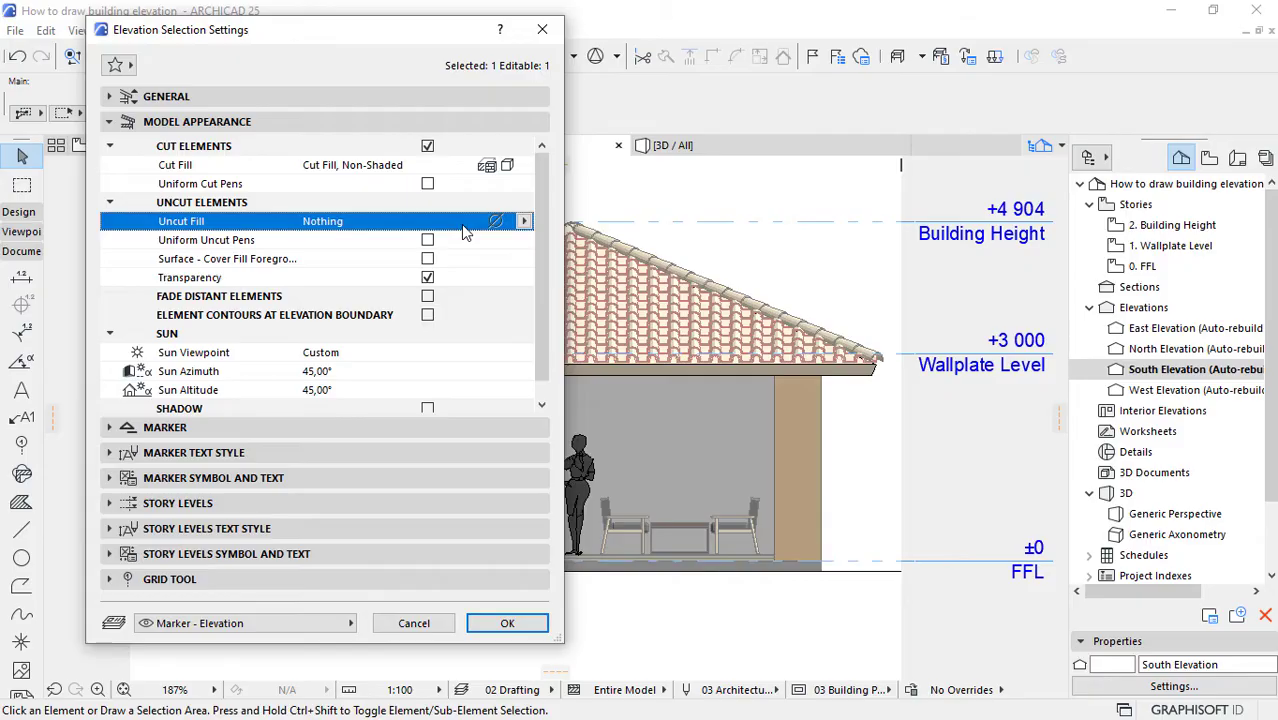
{"action": "left_click", "coordinate": [494, 618]}
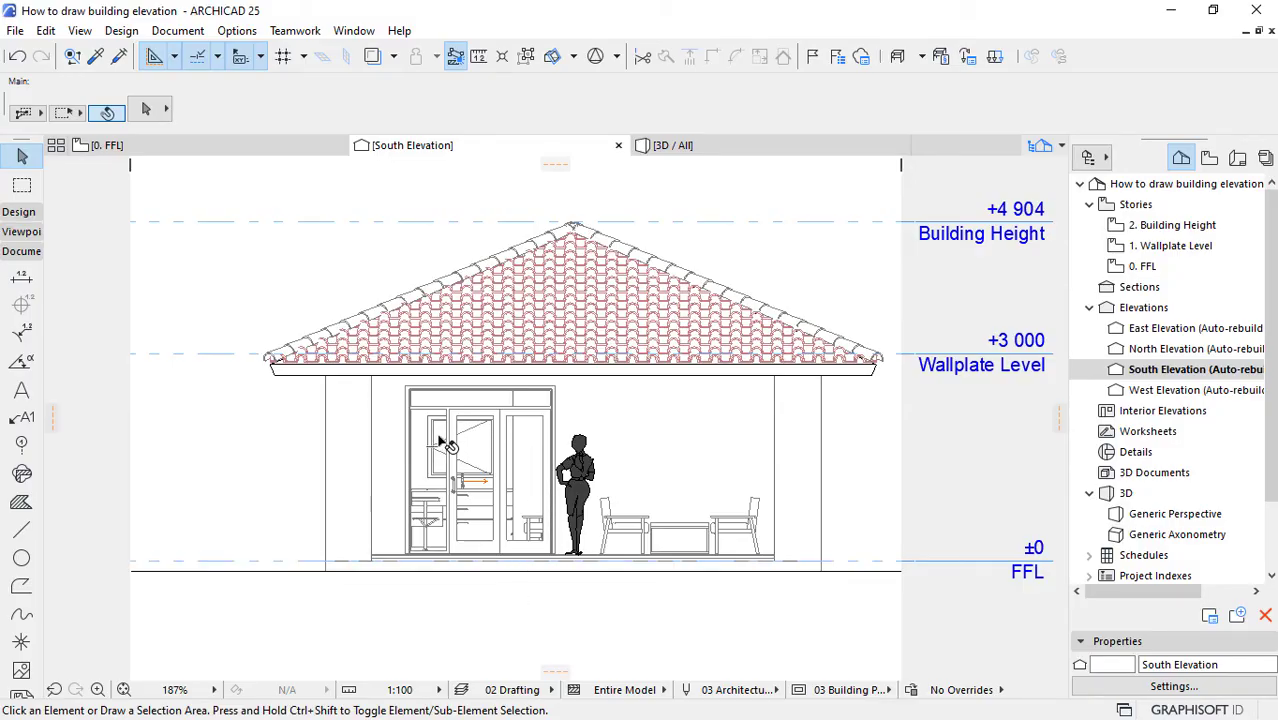
Step: Turn off Transparency for the uncut elements of the South Elevation, so nothing shows through the door glazing
{"action": "left_click", "coordinate": [480, 465]}
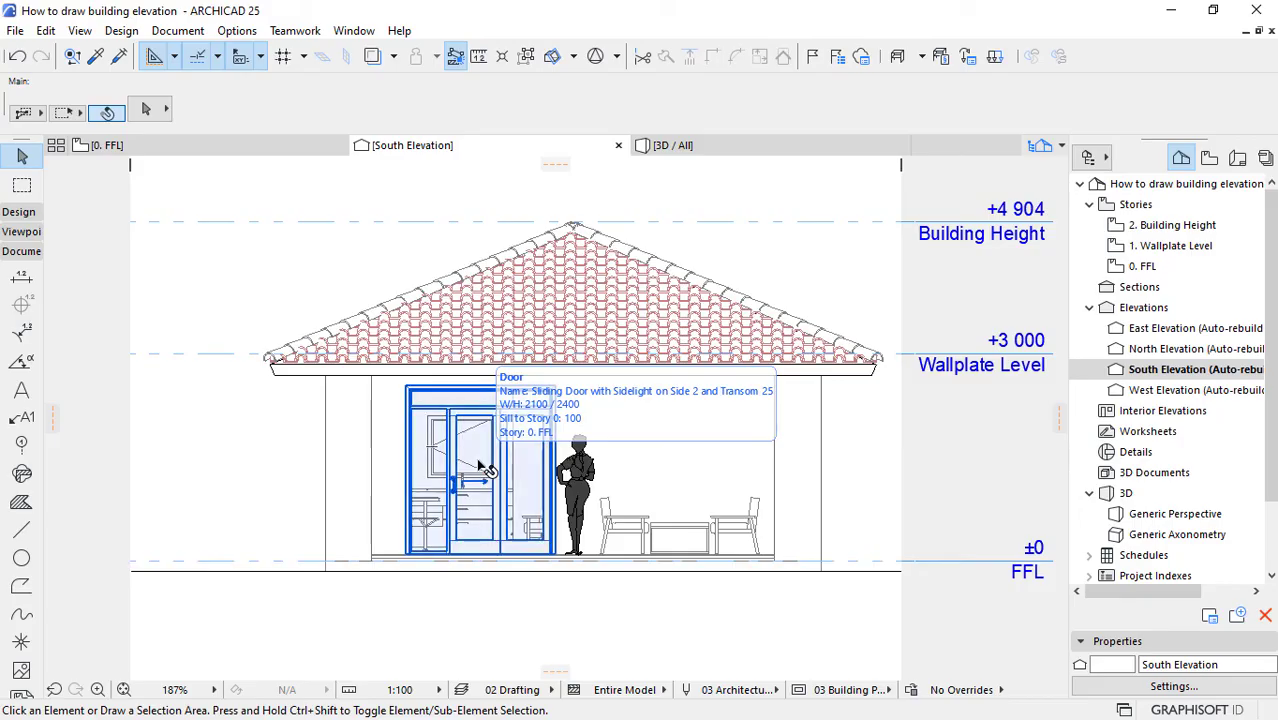
{"action": "right_click", "coordinate": [1183, 373]}
{"action": "left_click", "coordinate": [1037, 355]}
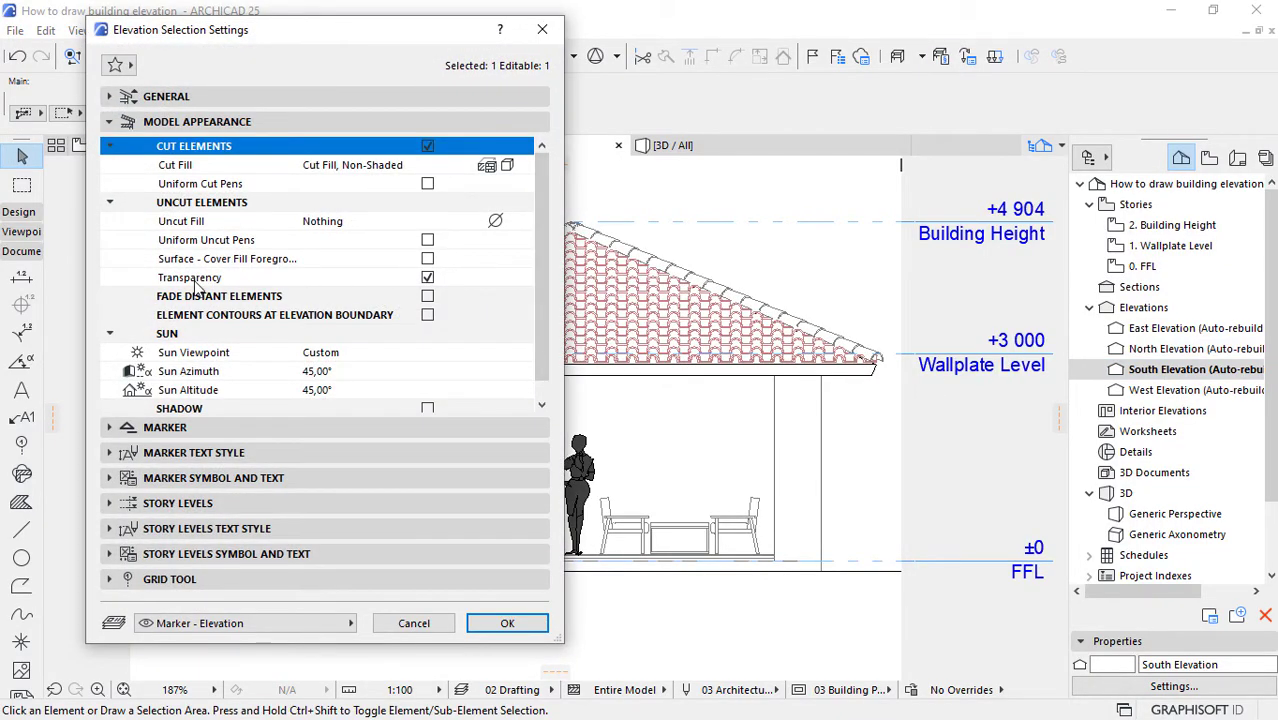
{"action": "left_click", "coordinate": [427, 279]}
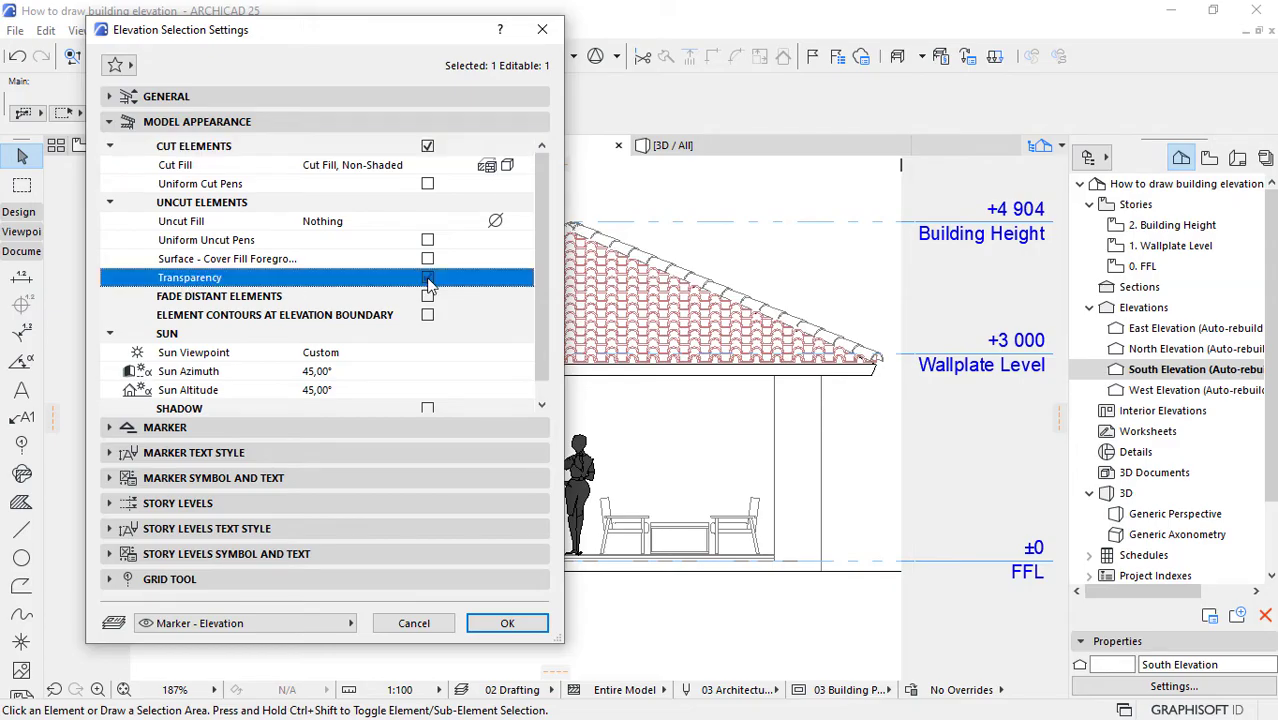
{"action": "left_click", "coordinate": [500, 624]}
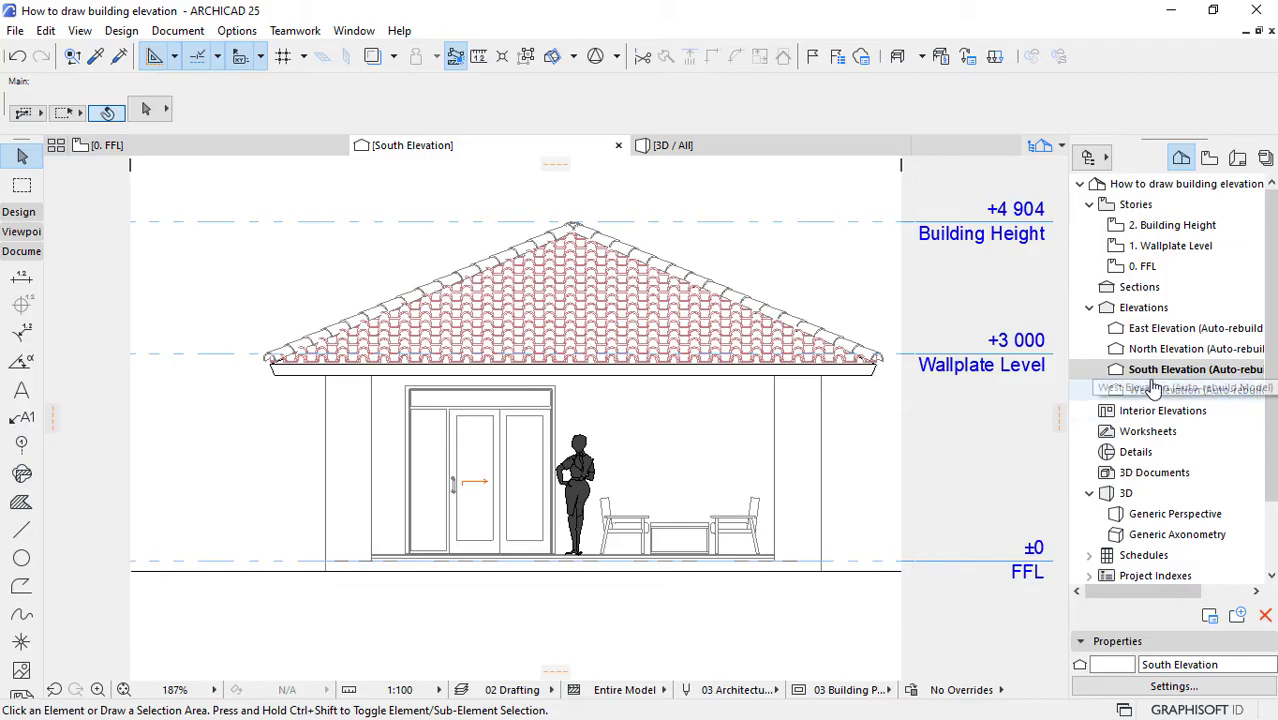
Step: Set the South Elevation's uncut fill to Uniform Pen - Color Fill, Non-Shaded, and enable Uniform Uncut Pens with black pen 1 (0.13 mm)
{"action": "right_click", "coordinate": [1095, 369]}
{"action": "left_click", "coordinate": [1006, 356]}
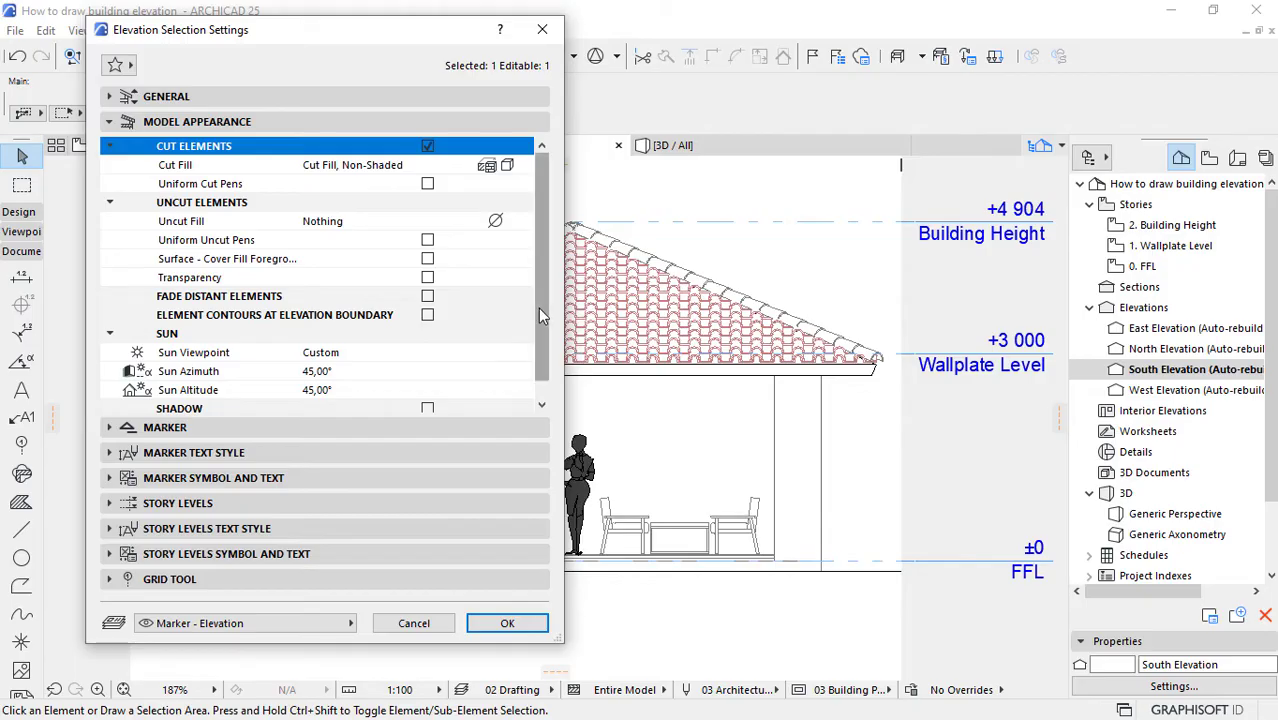
{"action": "left_click", "coordinate": [494, 222]}
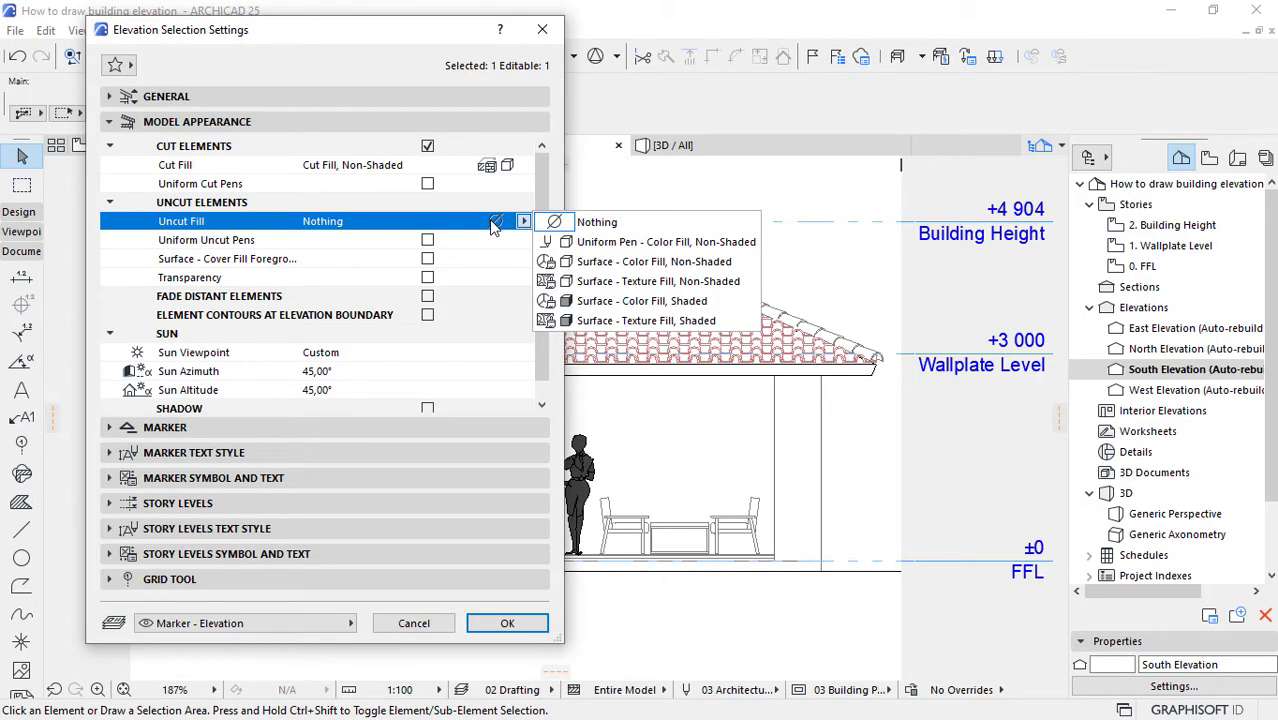
{"action": "left_click", "coordinate": [613, 245]}
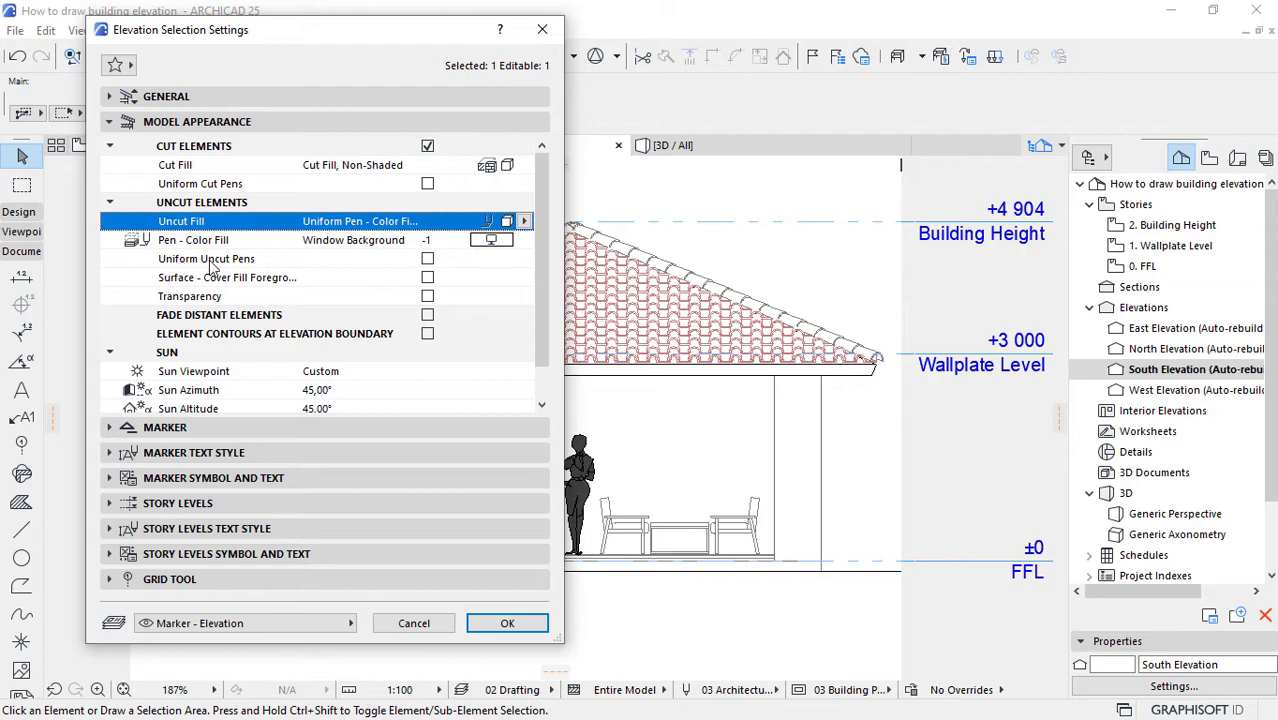
{"action": "left_click", "coordinate": [428, 259]}
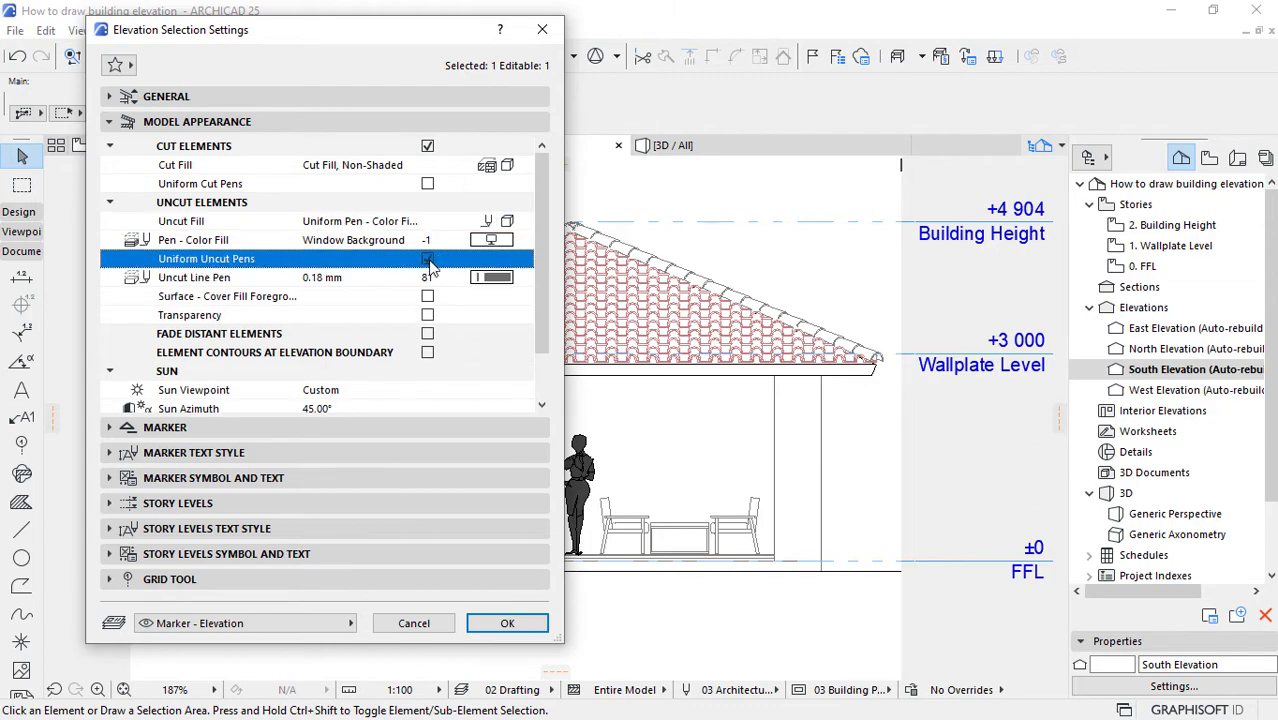
{"action": "left_click", "coordinate": [493, 279]}
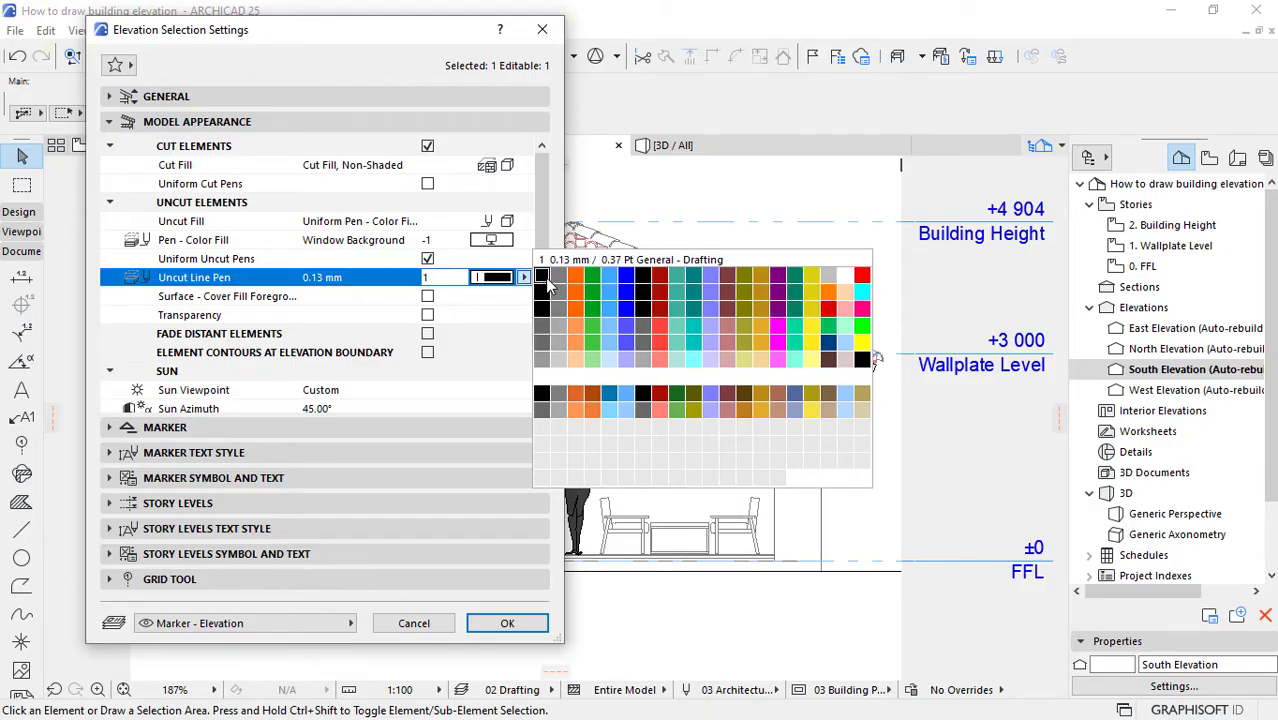
{"action": "left_click", "coordinate": [545, 283]}
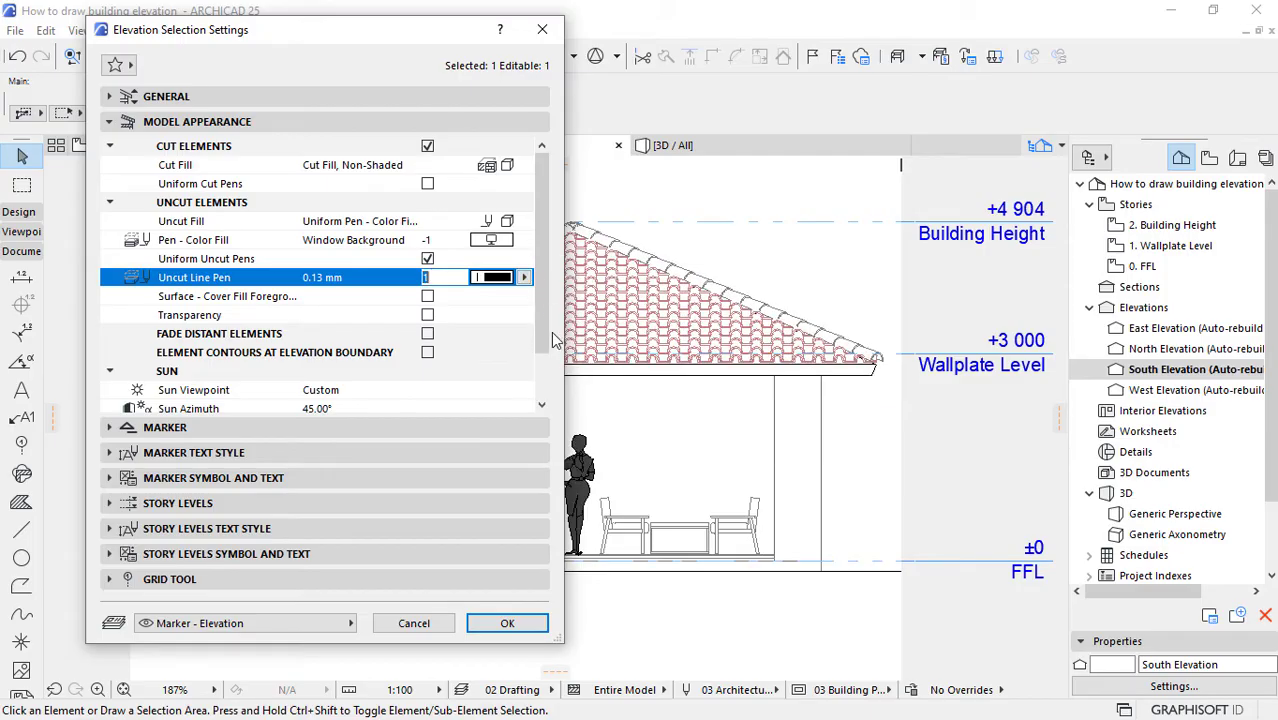
{"action": "left_click", "coordinate": [507, 623]}
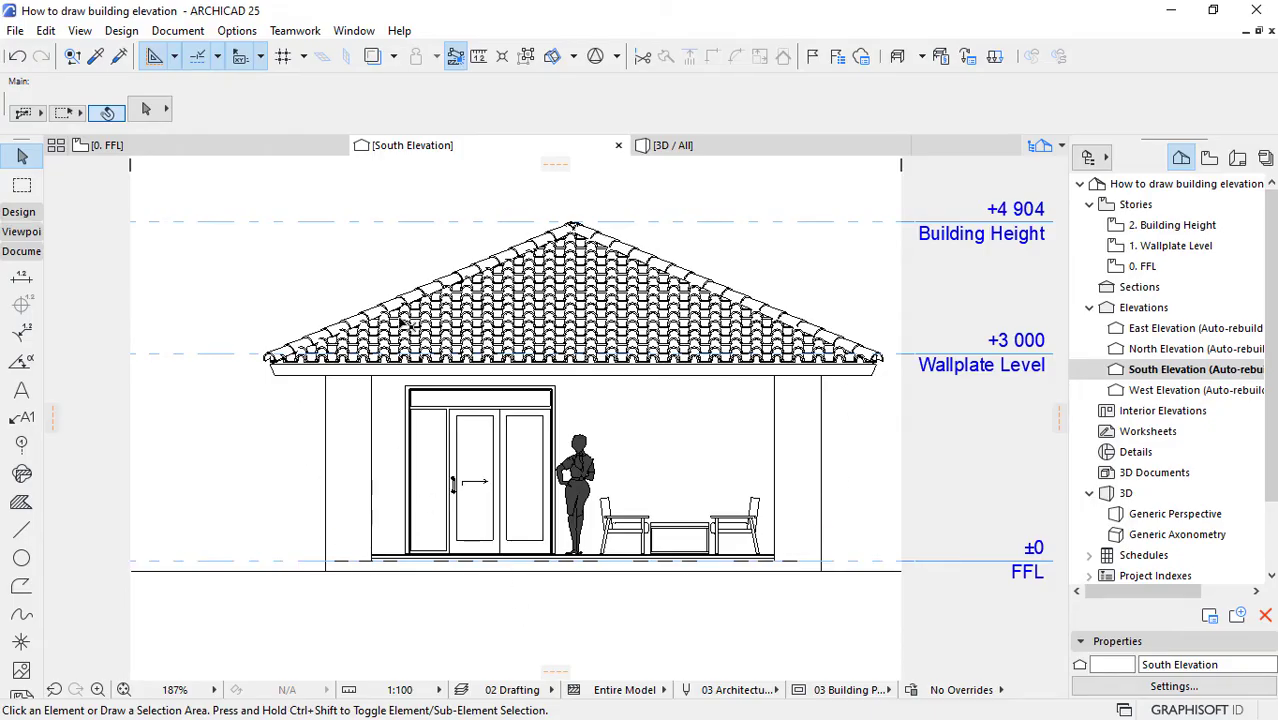
Step: Turn on Shadow in the South Elevation's model appearance, using the Common Brick shadow fill
{"action": "scroll", "coordinate": [568, 351], "scroll_direction": "down", "scroll_amount": 1}
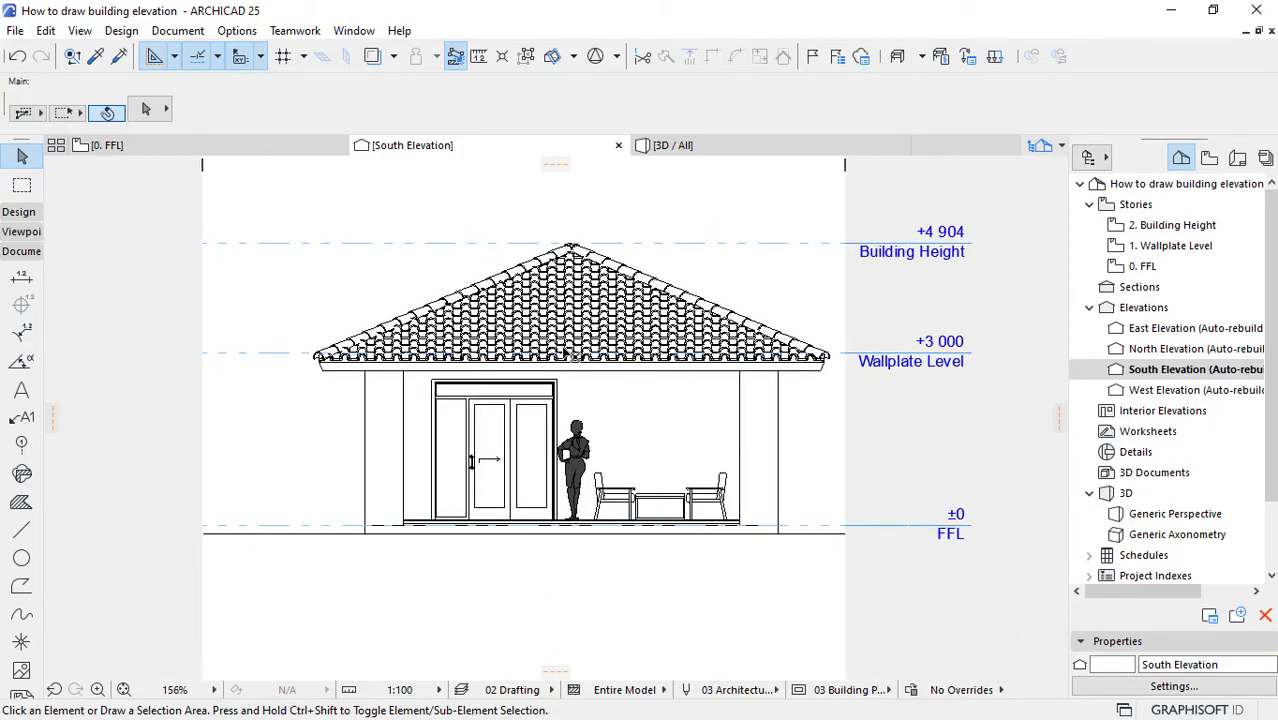
{"action": "scroll", "coordinate": [564, 350], "scroll_direction": "up", "scroll_amount": 1}
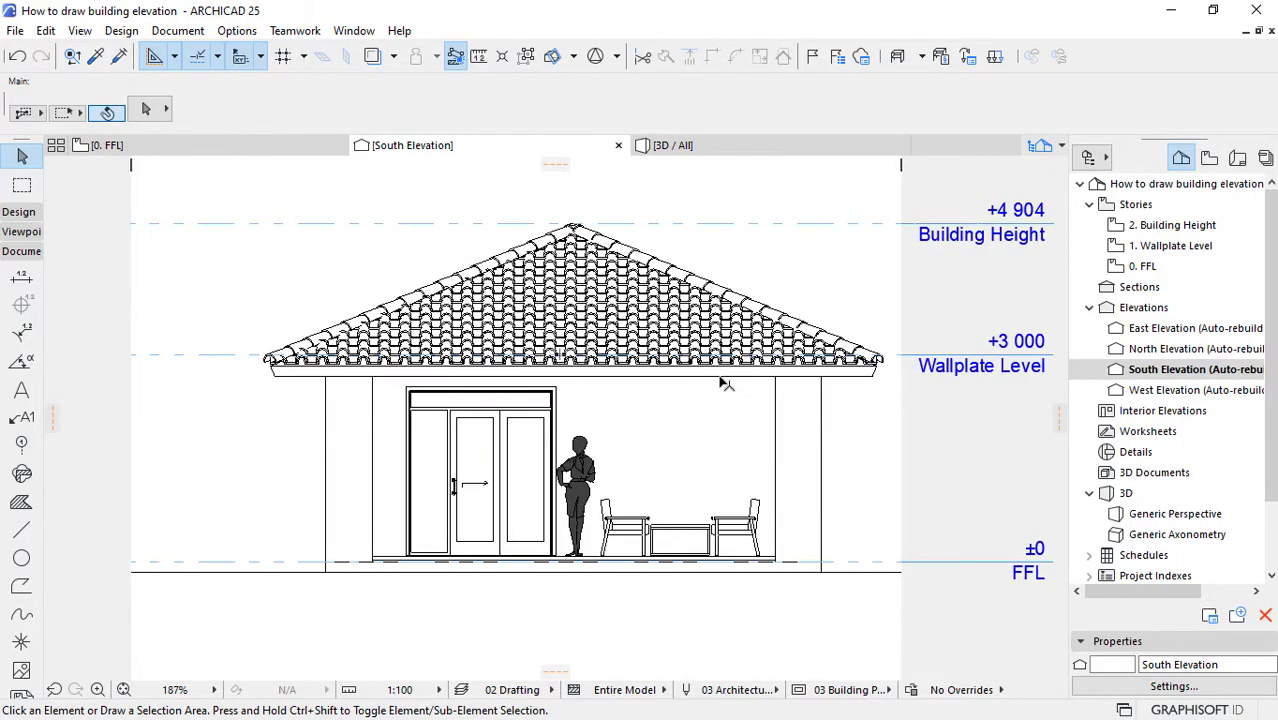
{"action": "right_click", "coordinate": [1160, 373]}
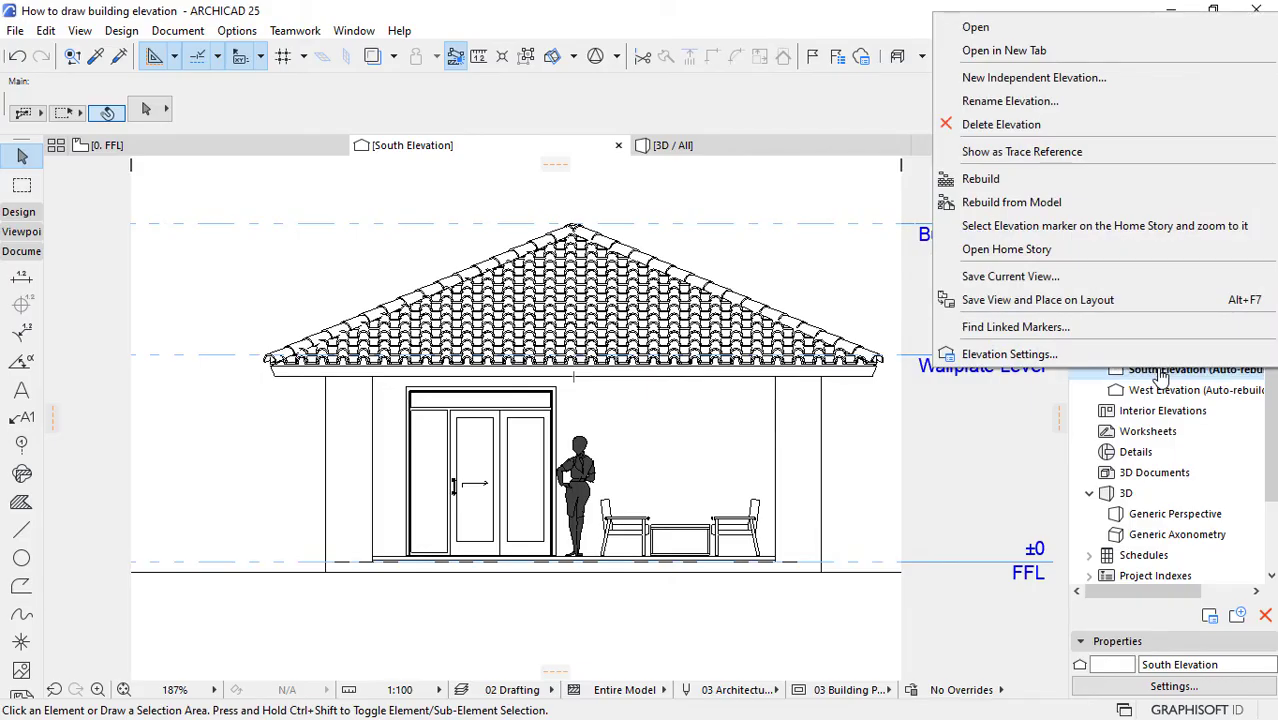
{"action": "left_click", "coordinate": [1012, 352]}
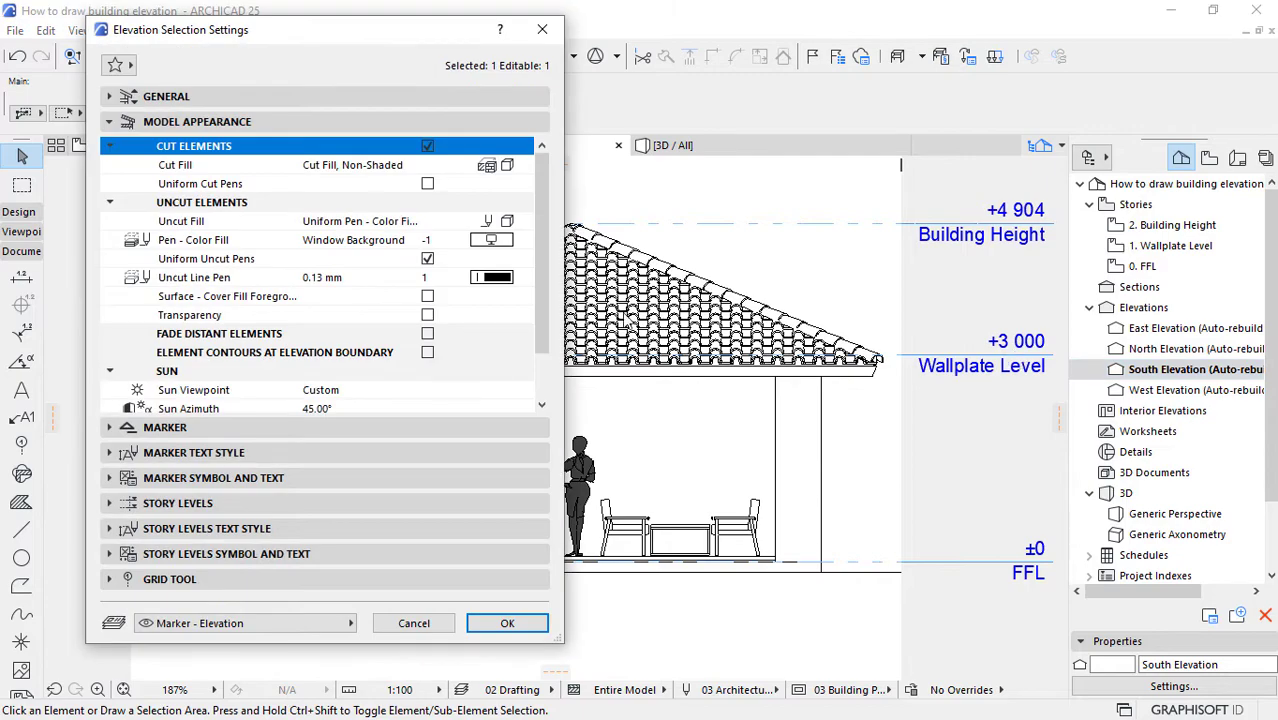
{"action": "left_click_drag", "start_coordinate": [535, 210], "coordinate": [535, 250]}
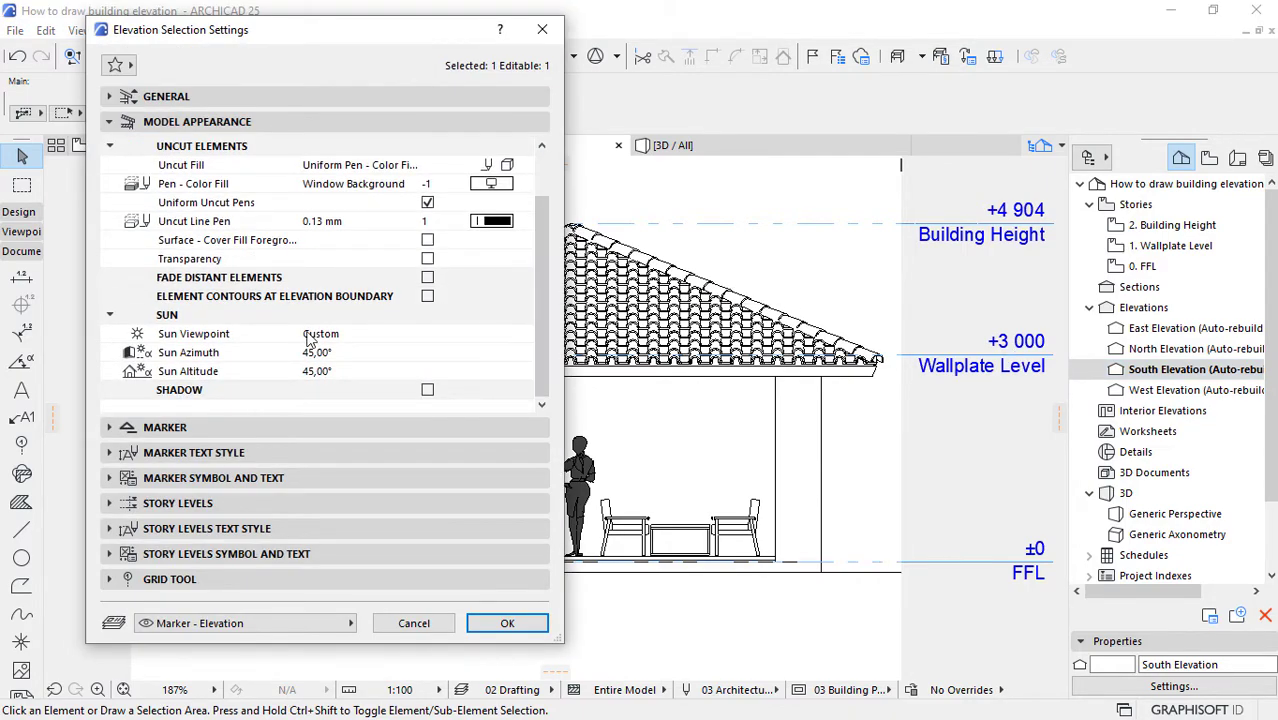
{"action": "left_click", "coordinate": [428, 392]}
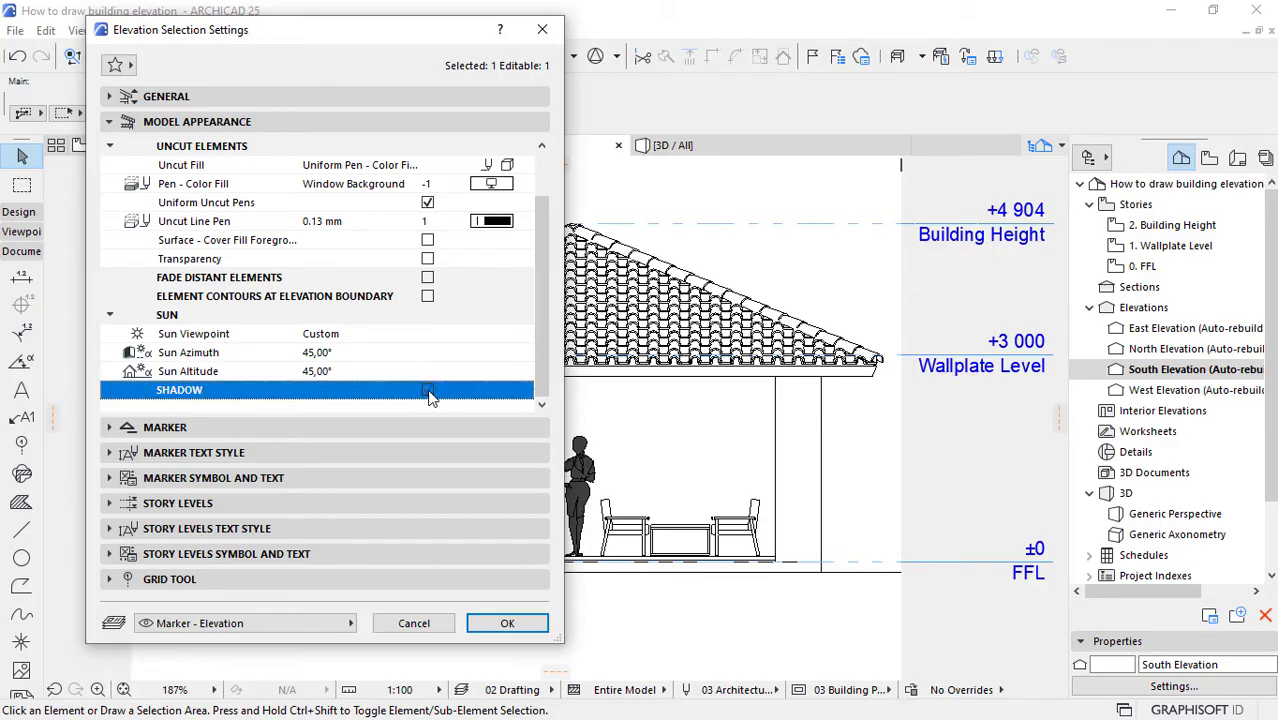
{"action": "scroll", "coordinate": [541, 274], "scroll_direction": "down", "scroll_amount": 1}
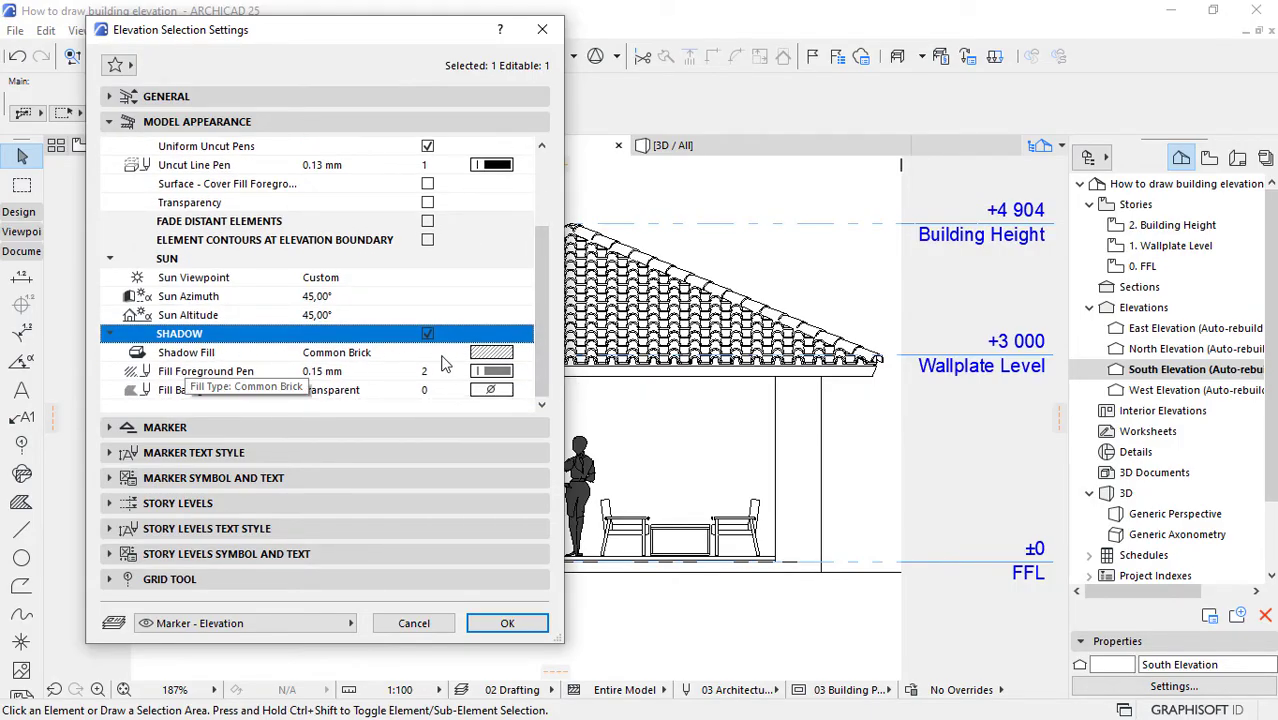
{"action": "left_click", "coordinate": [489, 355]}
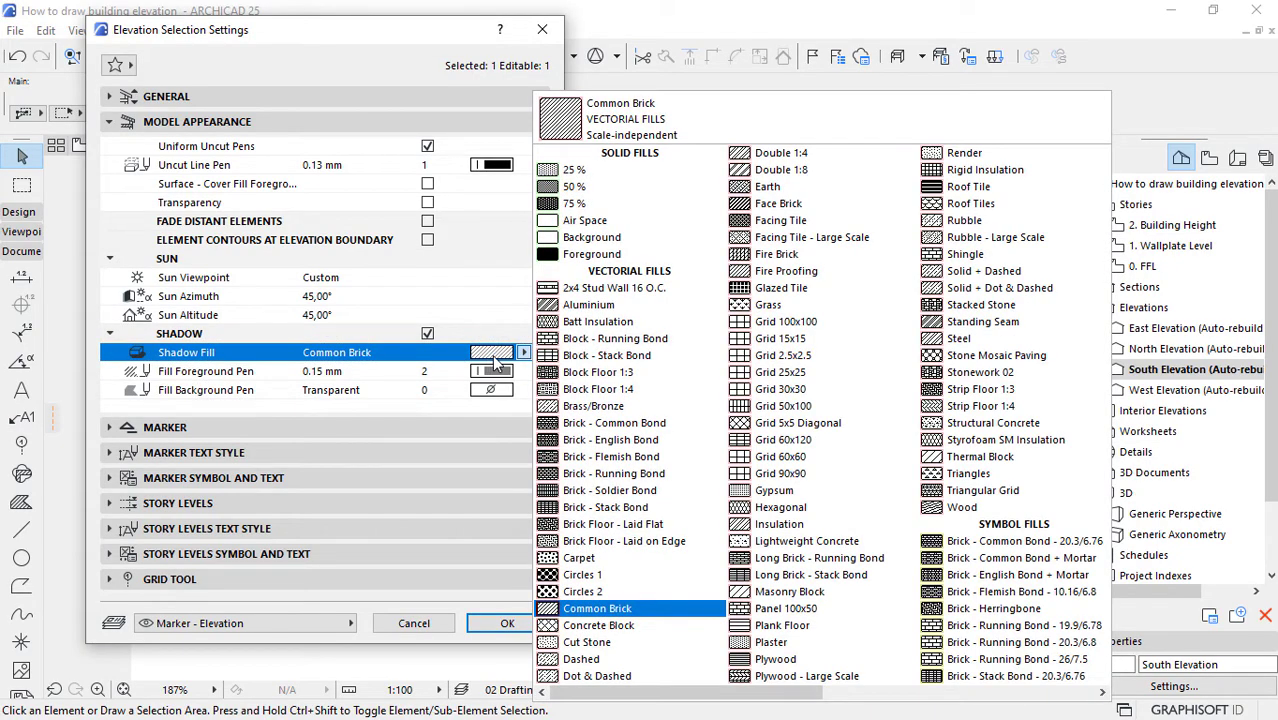
{"action": "left_click", "coordinate": [491, 354]}
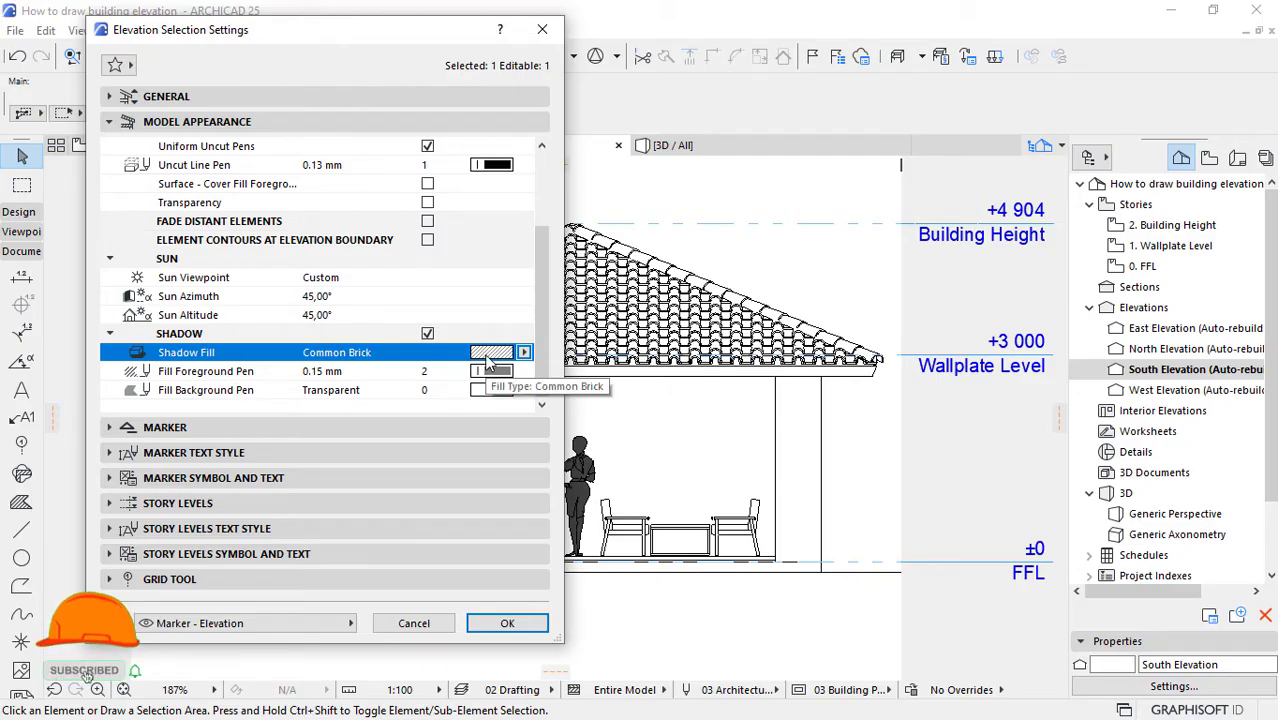
{"action": "left_click", "coordinate": [505, 622]}
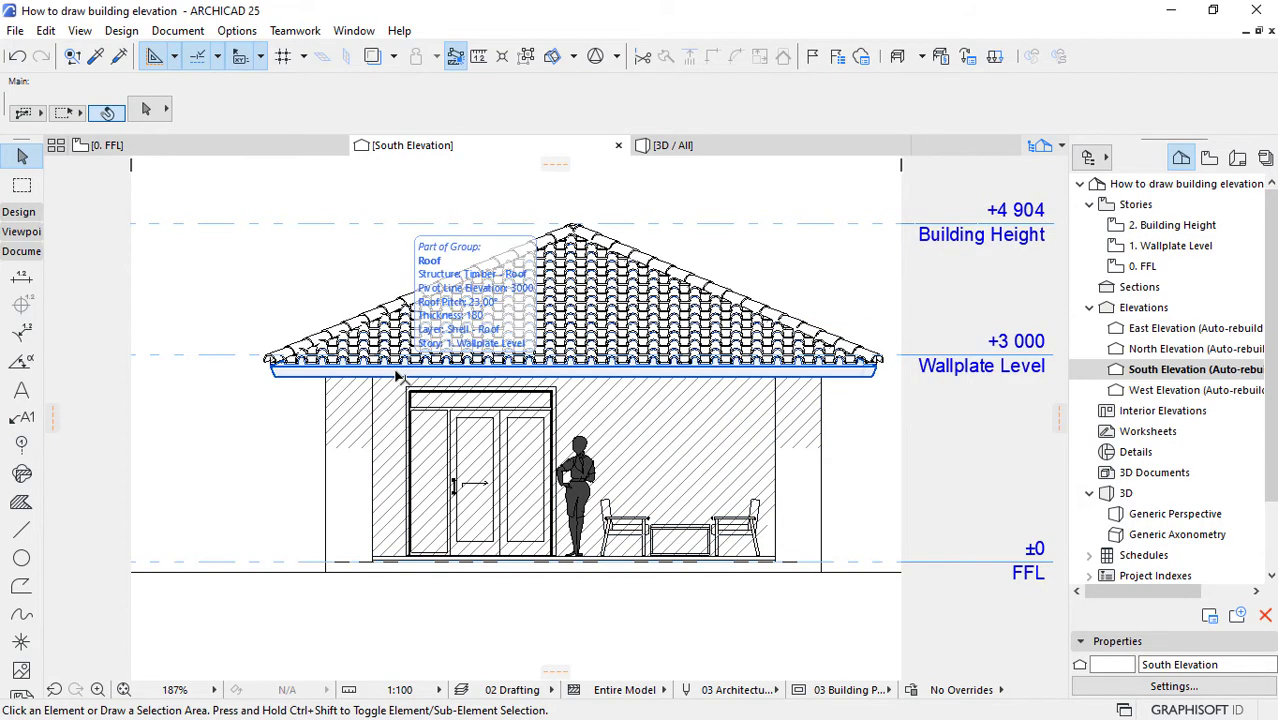
Step: Set the South Elevation's shadow fill to 75 % with fill foreground pen 1 (0.13 mm)
{"action": "right_click", "coordinate": [1162, 373]}
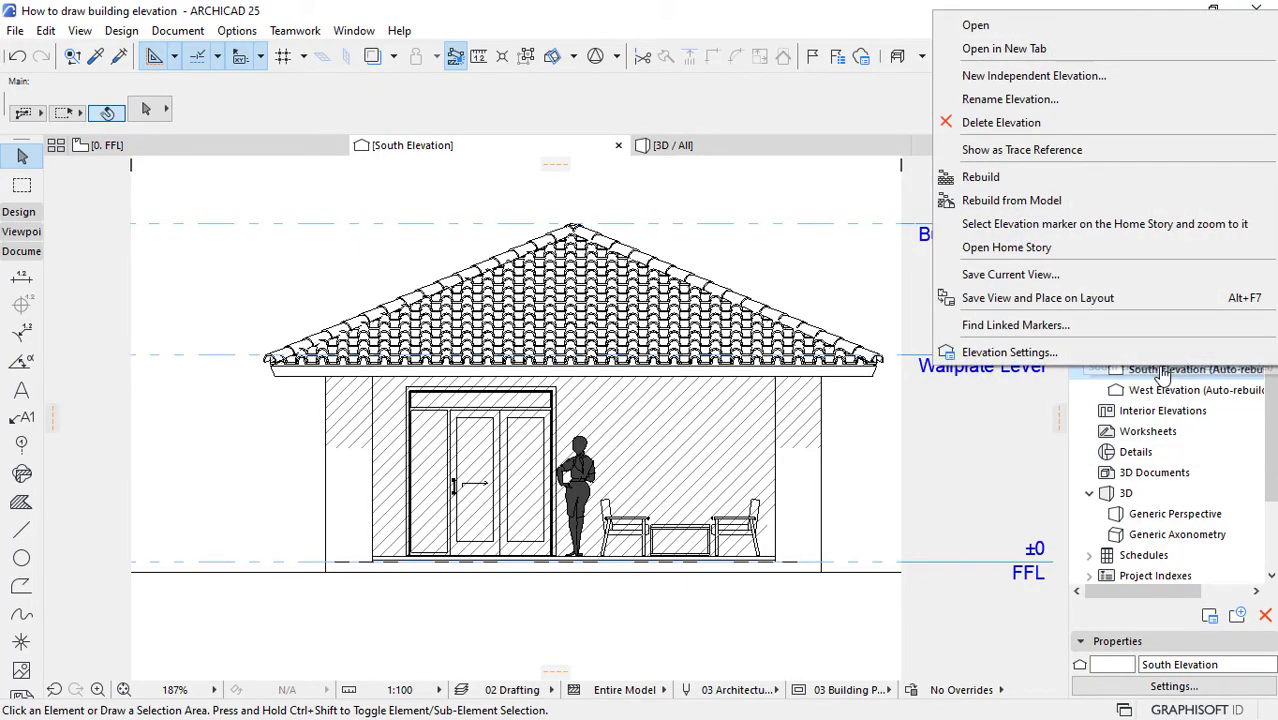
{"action": "left_click", "coordinate": [1010, 352]}
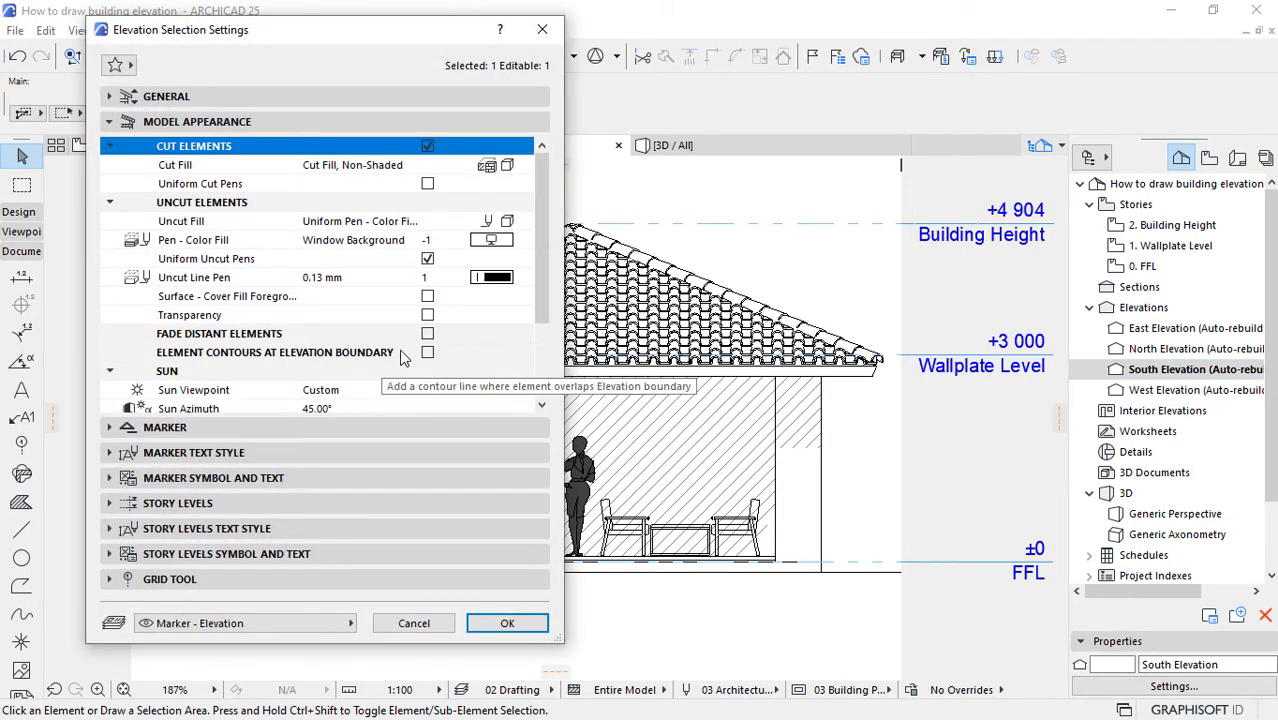
{"action": "left_click_drag", "start_coordinate": [544, 267], "coordinate": [545, 352]}
{"action": "left_click", "coordinate": [523, 352]}
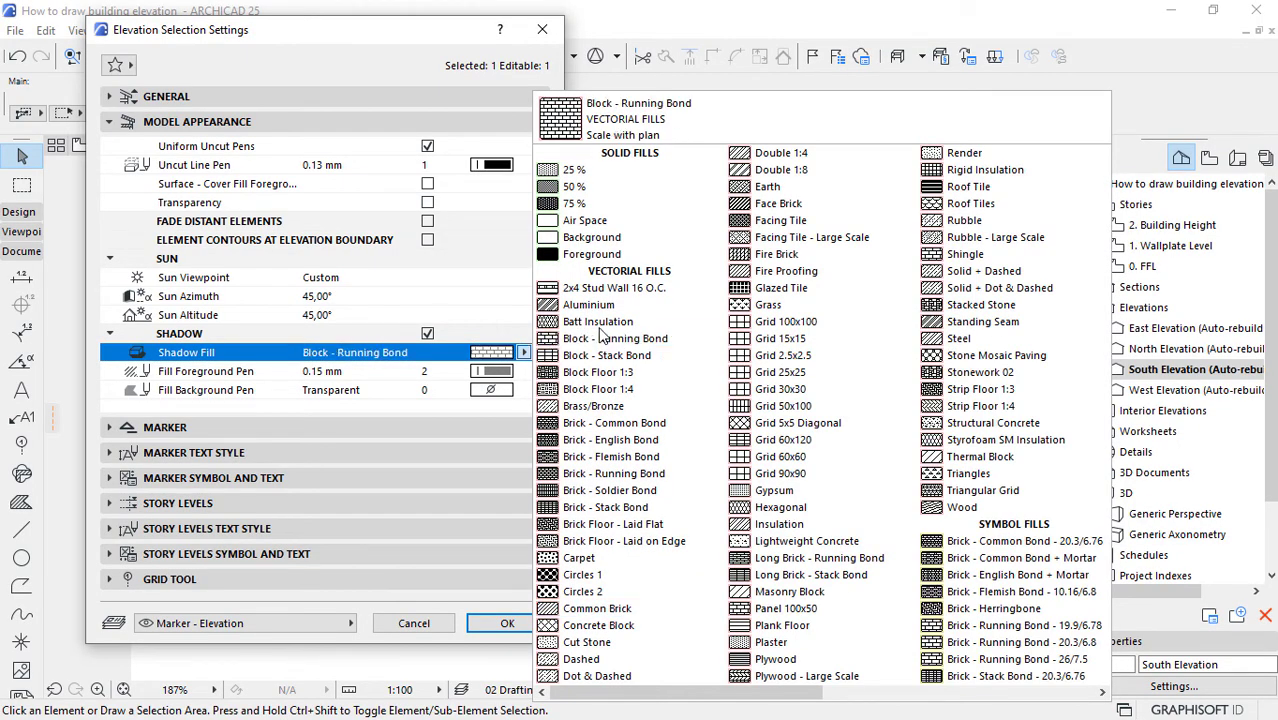
{"action": "left_click", "coordinate": [582, 206]}
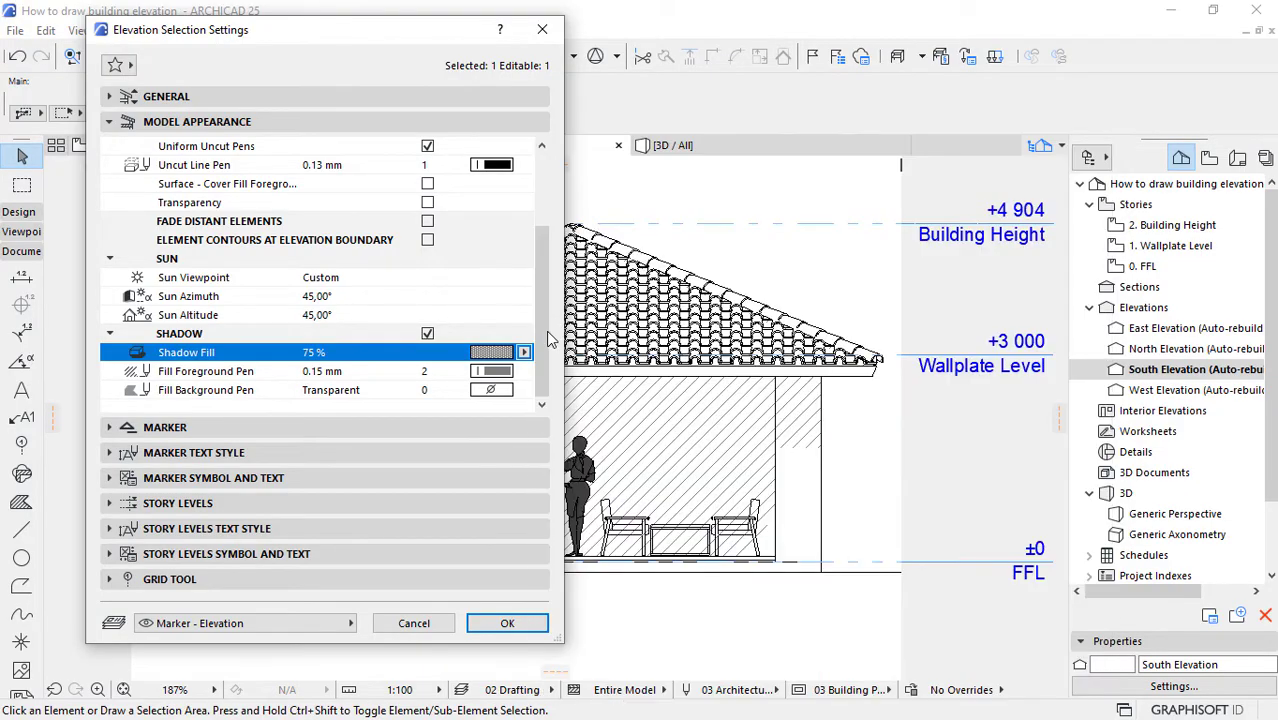
{"action": "left_click", "coordinate": [494, 376]}
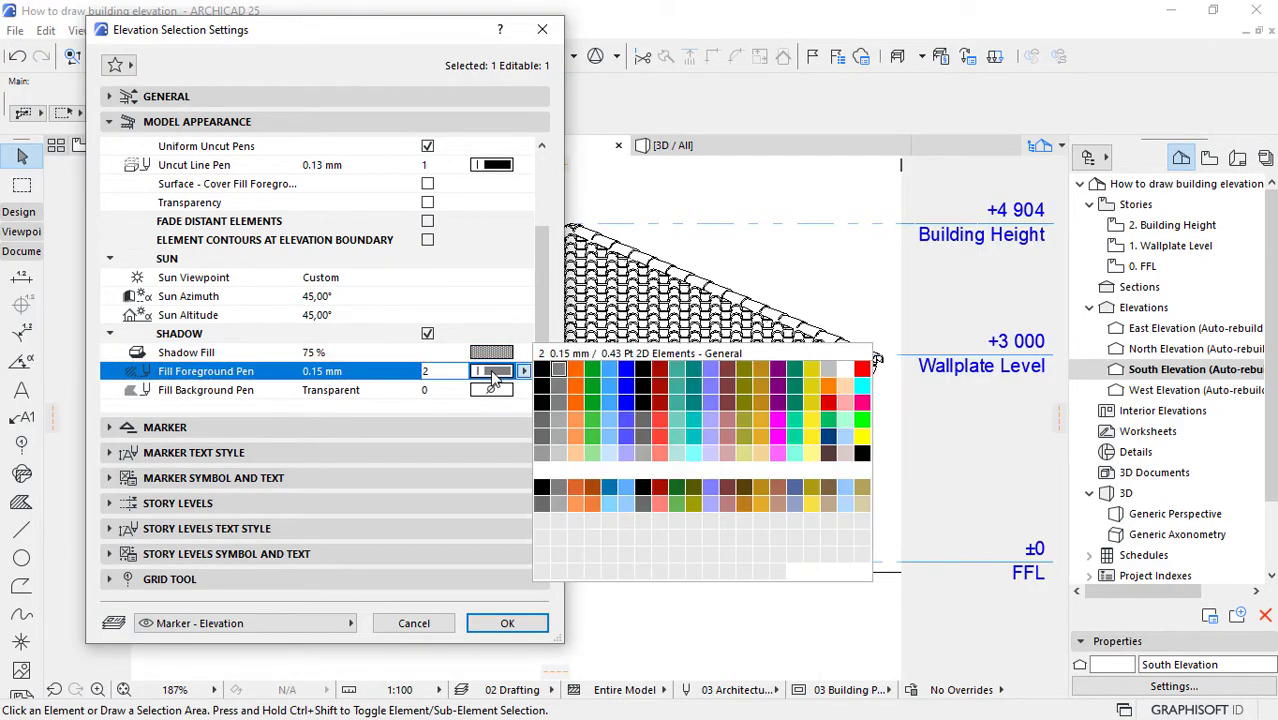
{"action": "left_click", "coordinate": [543, 371]}
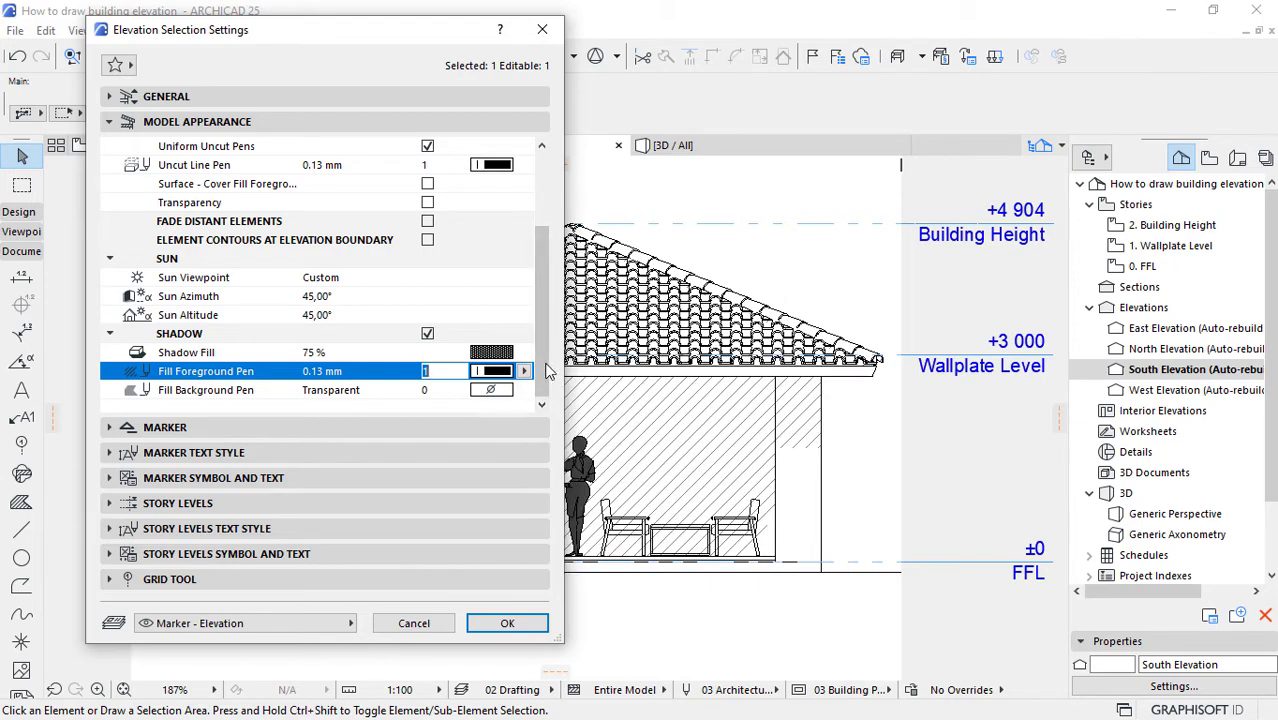
{"action": "left_click", "coordinate": [506, 624]}
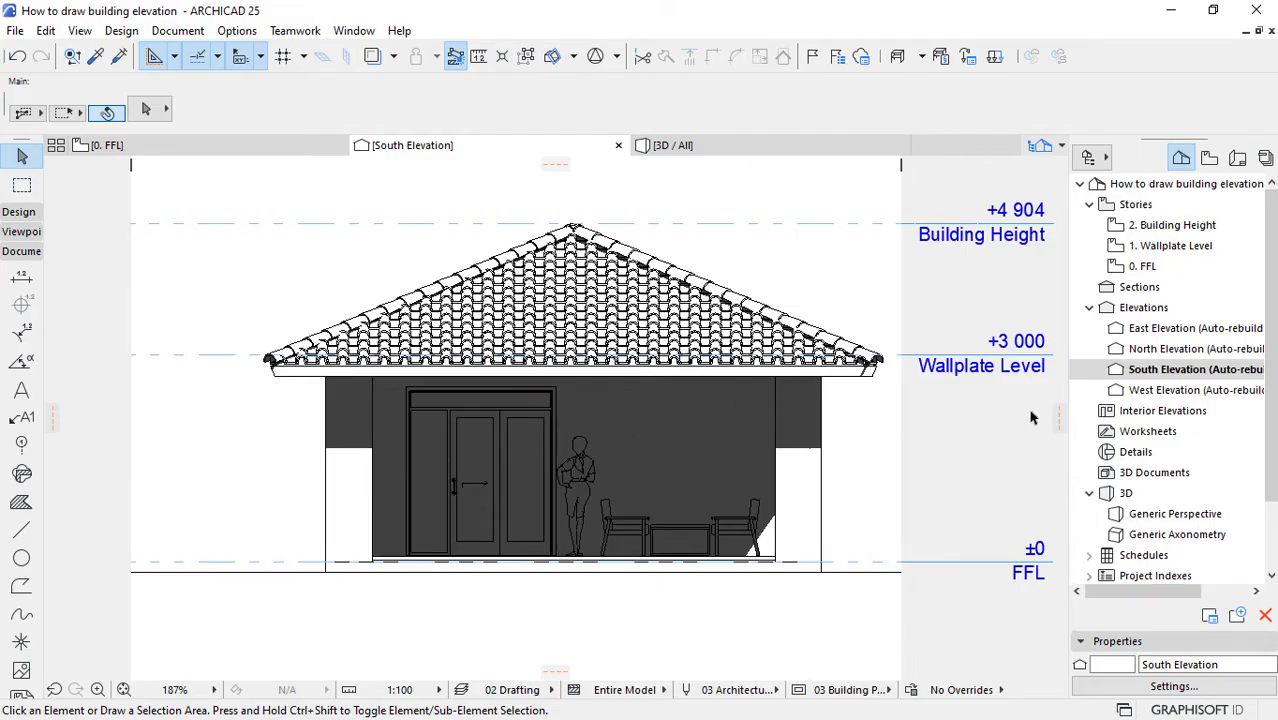
Step: Set the South Elevation's Sun Altitude to 30° and Sun Azimuth to 30°
{"action": "right_click", "coordinate": [1157, 372]}
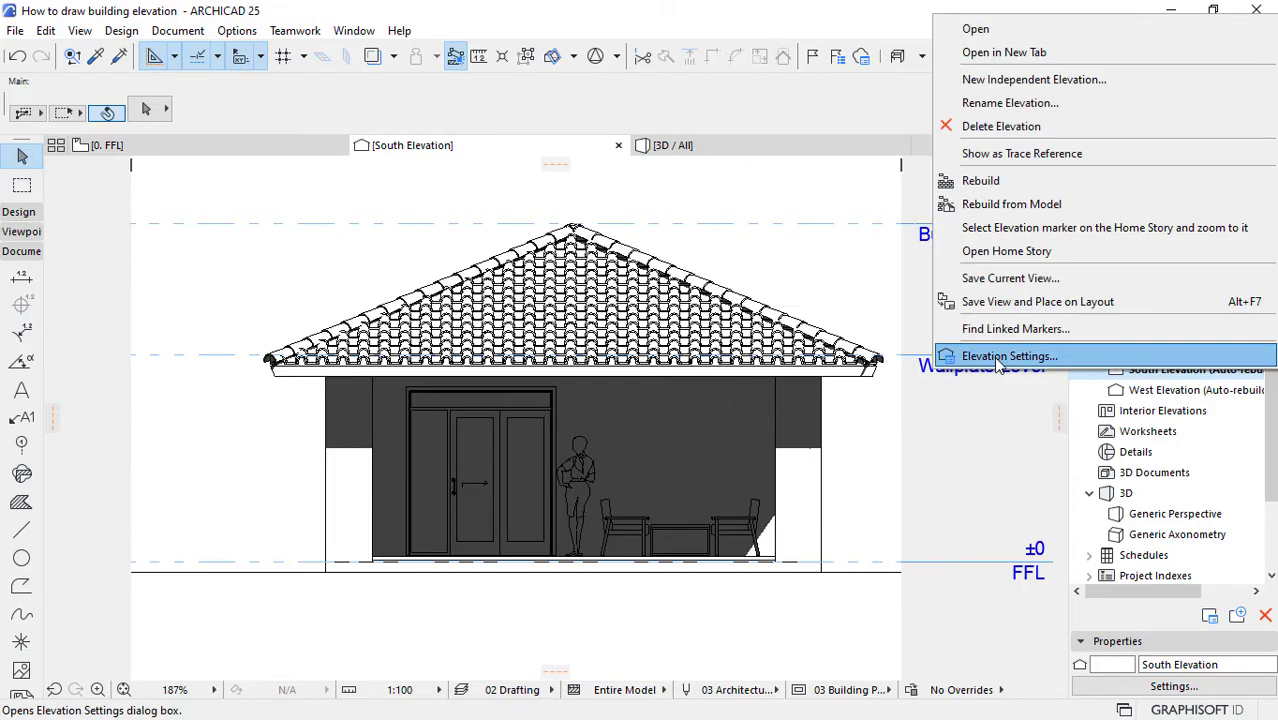
{"action": "left_click", "coordinate": [998, 358]}
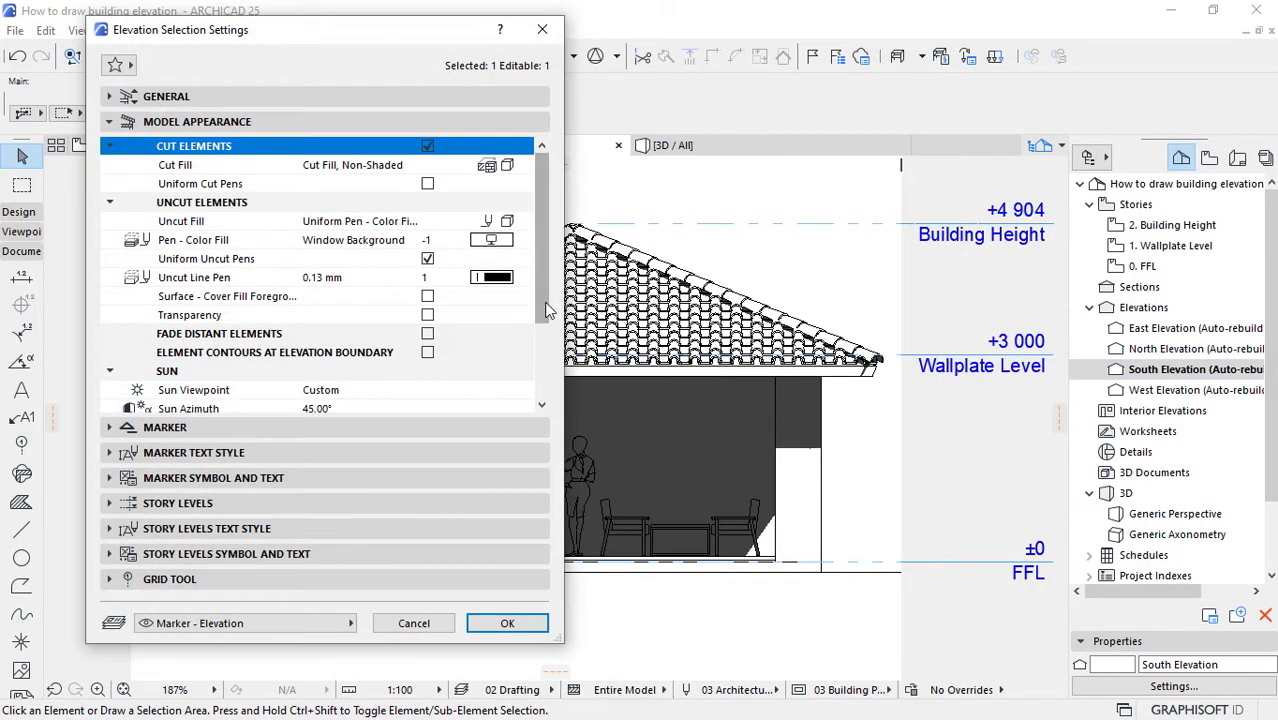
{"action": "scroll", "coordinate": [547, 311], "scroll_direction": "down", "scroll_amount": 3}
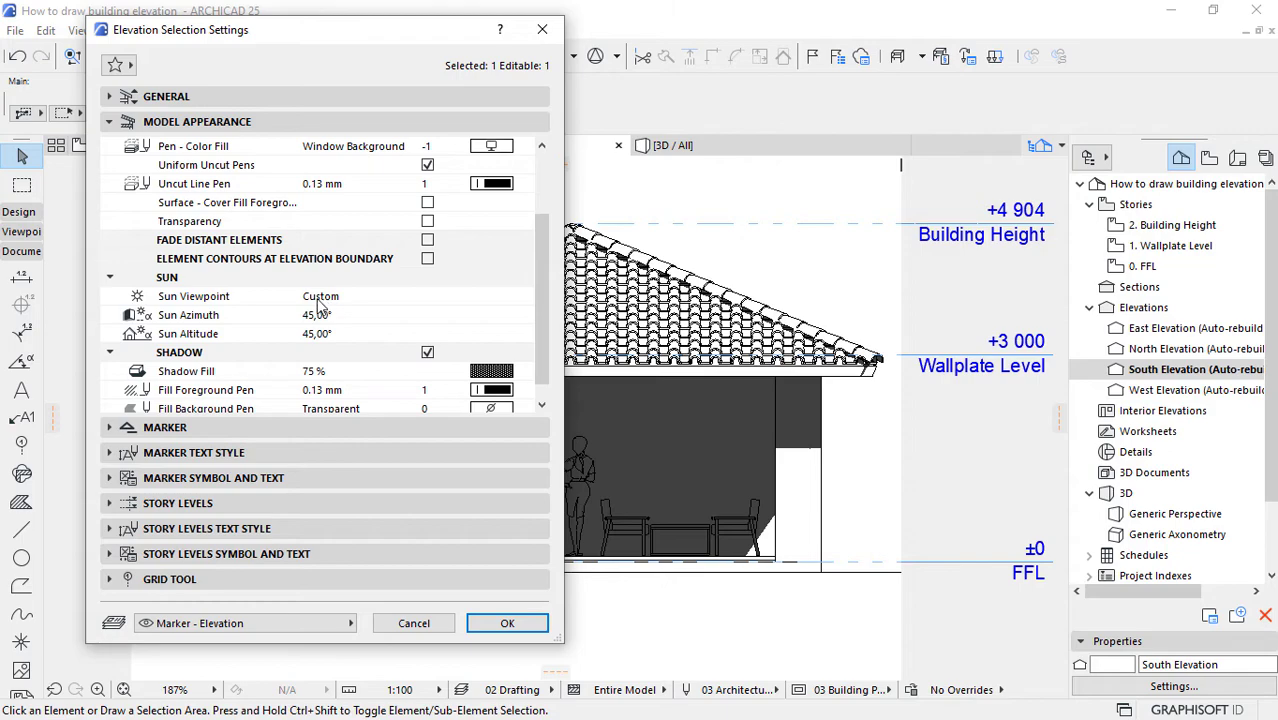
{"action": "left_click", "coordinate": [325, 337]}
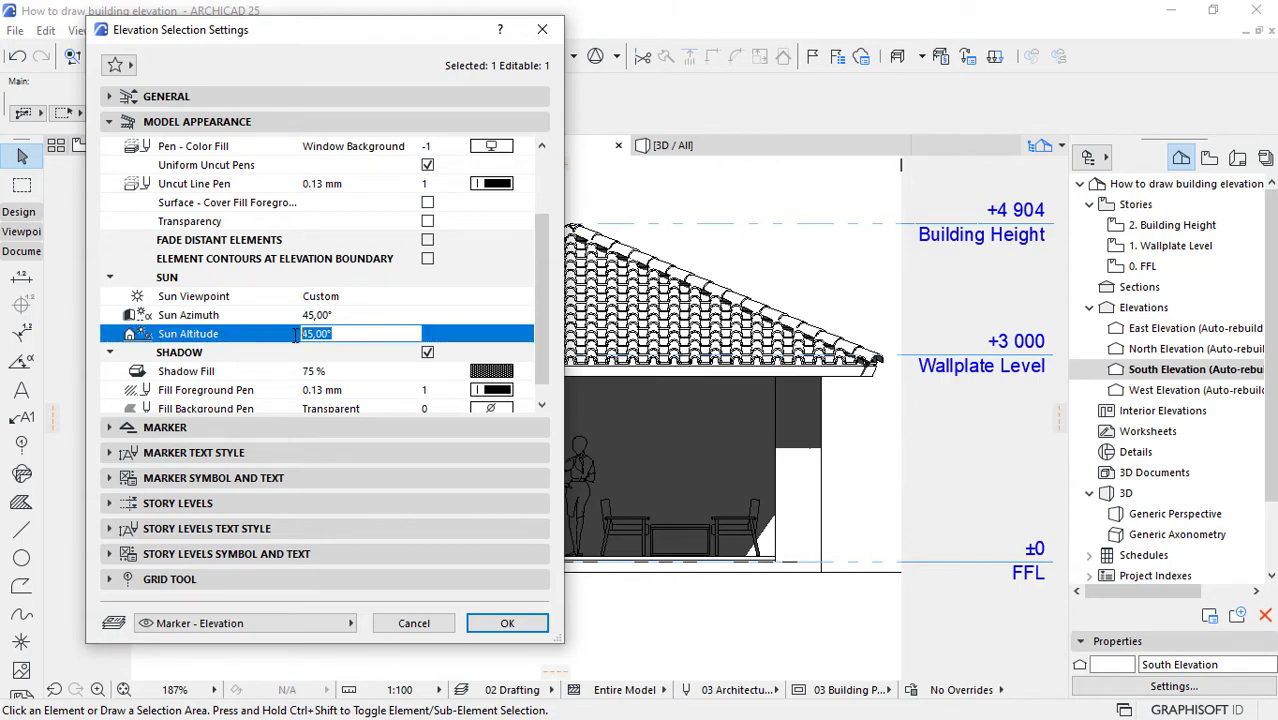
{"action": "type", "text": "30"}
{"action": "left_click", "coordinate": [359, 314]}
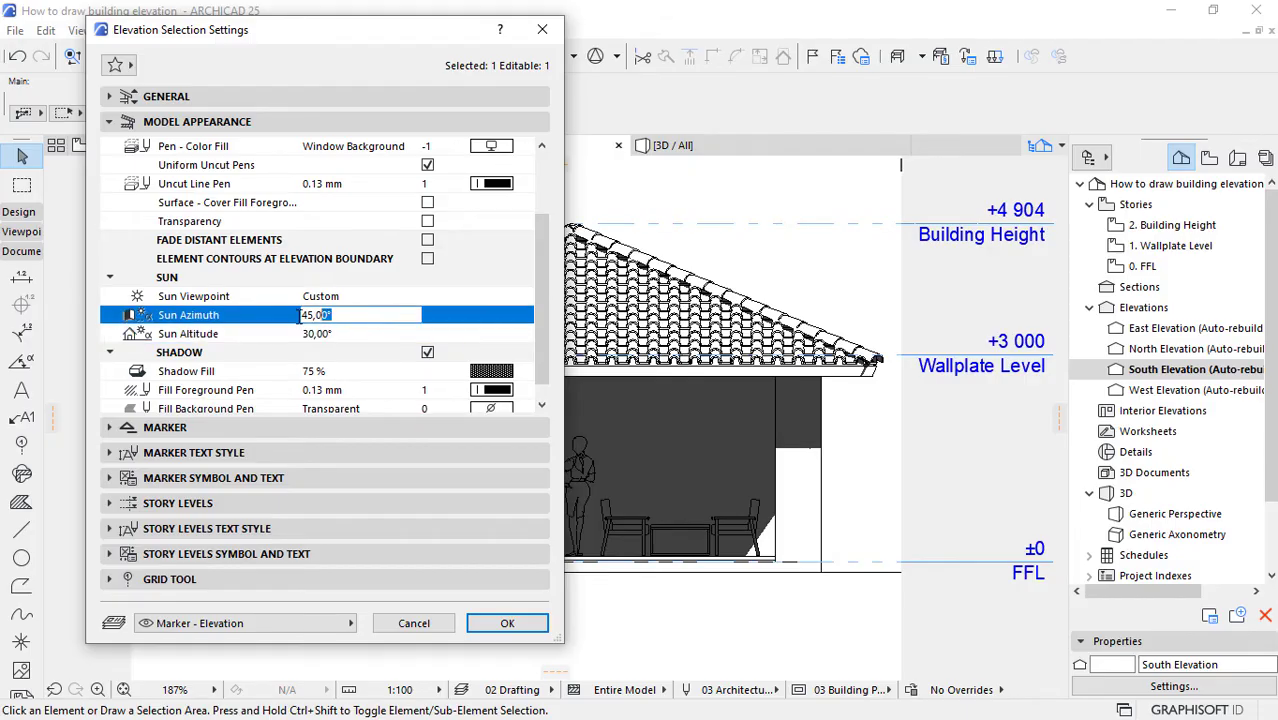
{"action": "left_click", "coordinate": [271, 316]}
{"action": "type", "text": "30"}
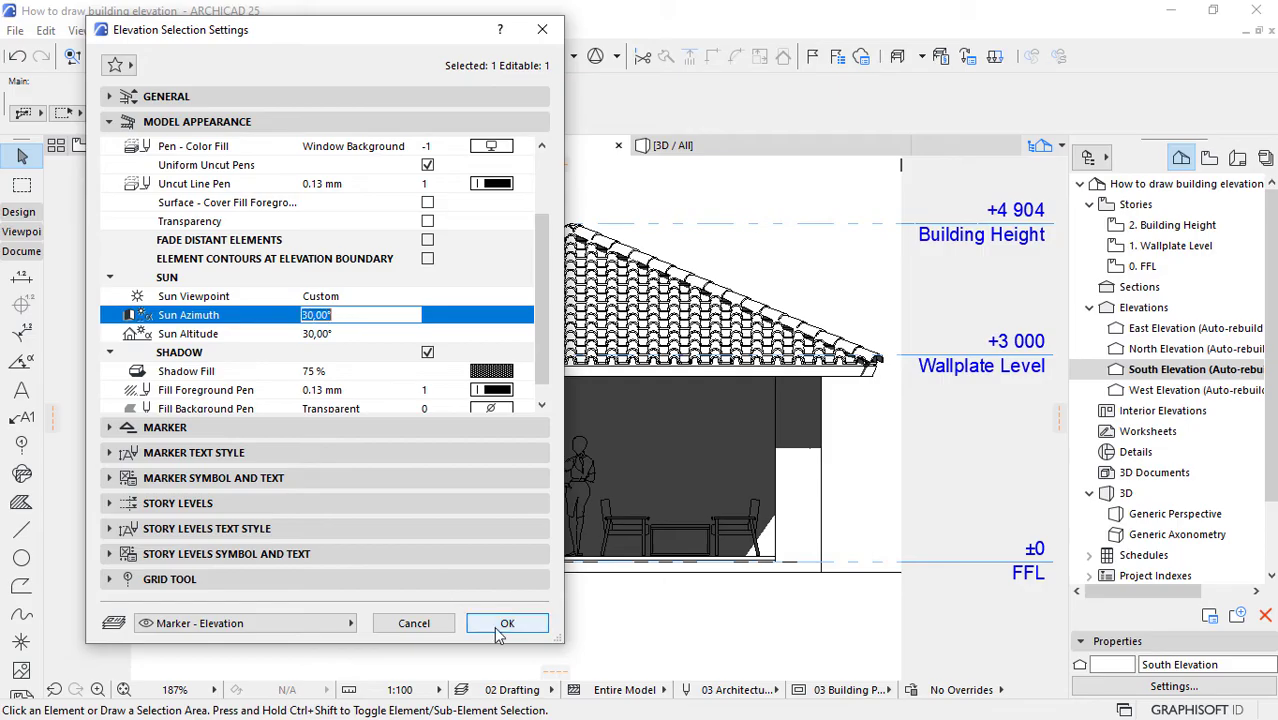
{"action": "left_click", "coordinate": [507, 623]}
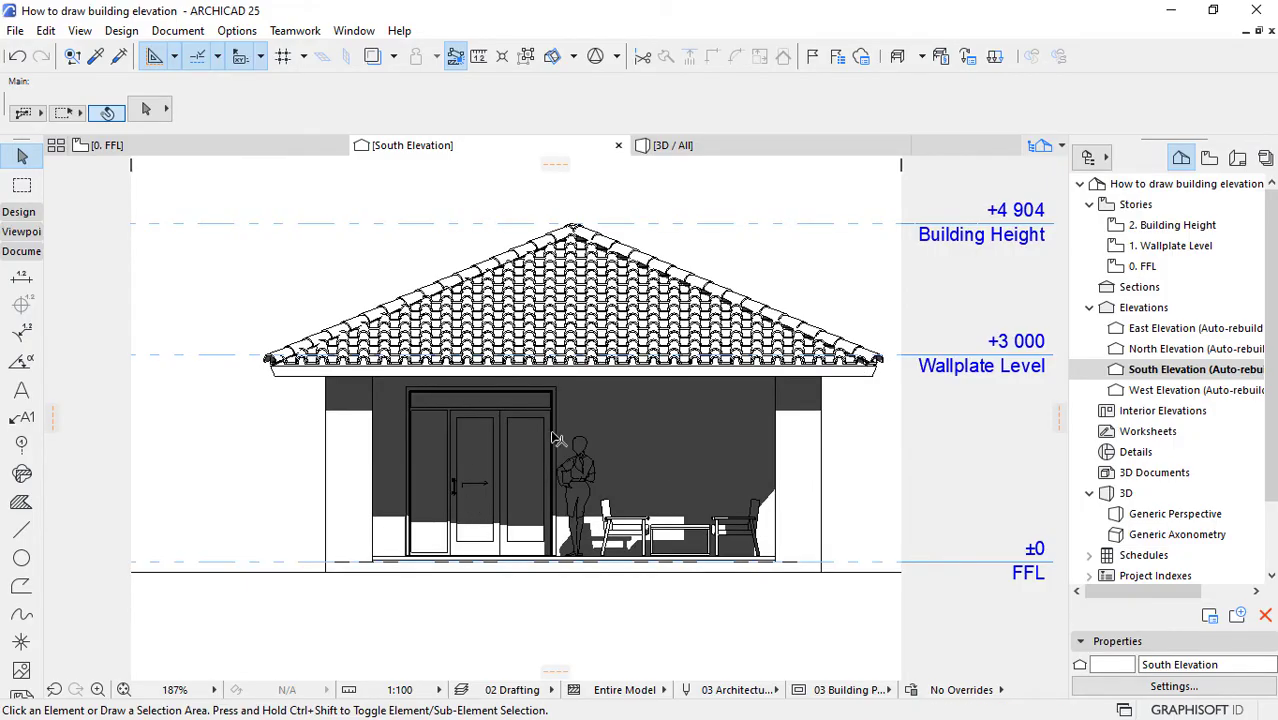
Step: Set the South Elevation's Sun Altitude to 25° and Sun Azimuth to 18°
{"action": "right_click", "coordinate": [1150, 369]}
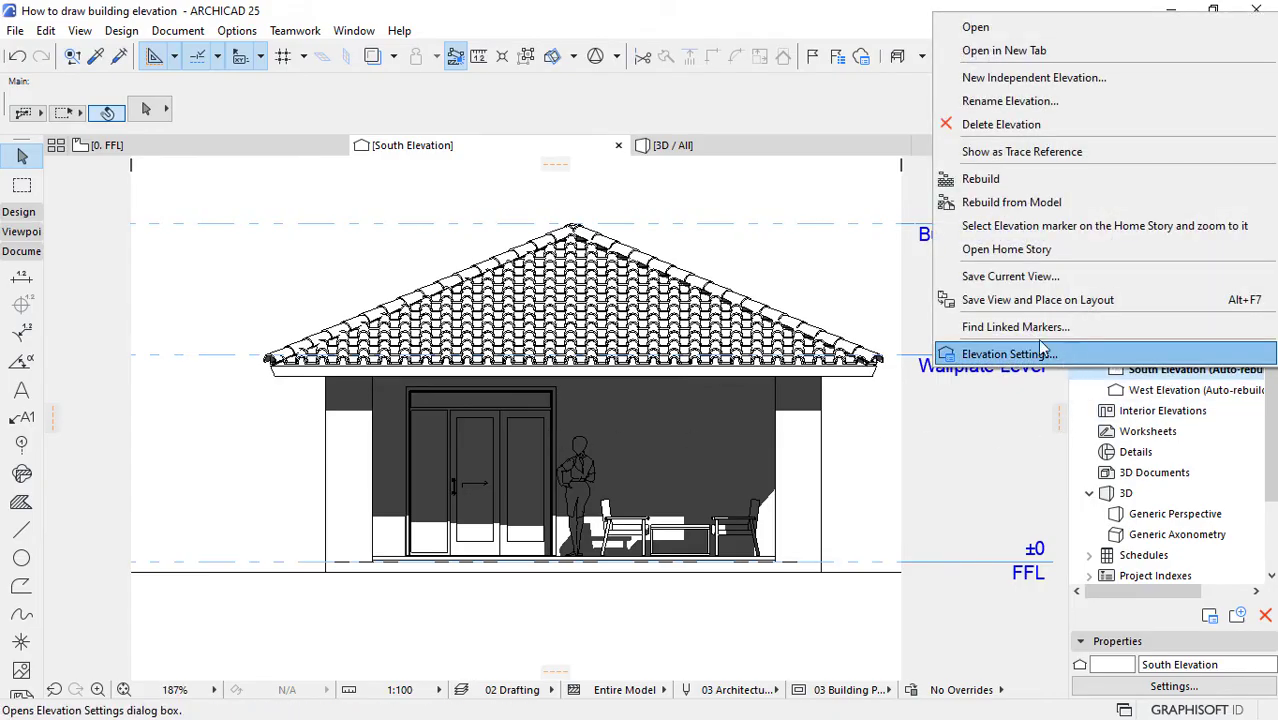
{"action": "left_click", "coordinate": [1010, 354]}
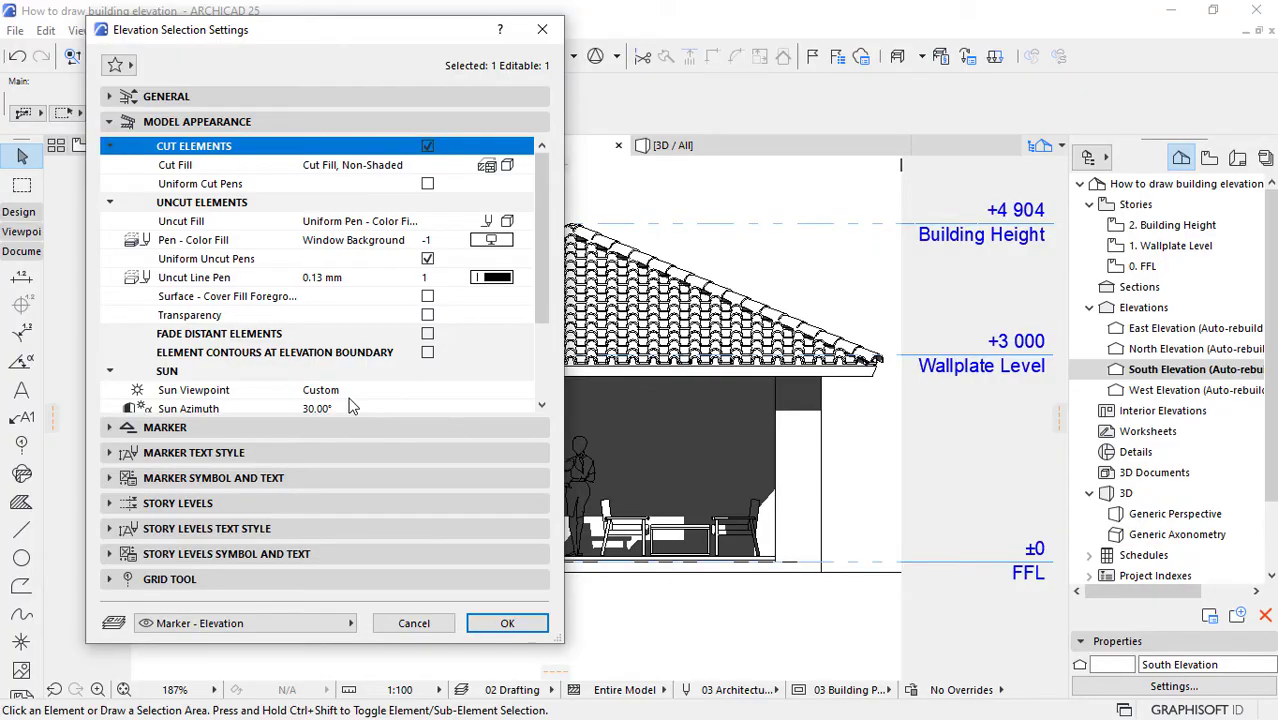
{"action": "scroll", "coordinate": [350, 405], "scroll_direction": "down", "scroll_amount": 2}
{"action": "left_click", "coordinate": [312, 371]}
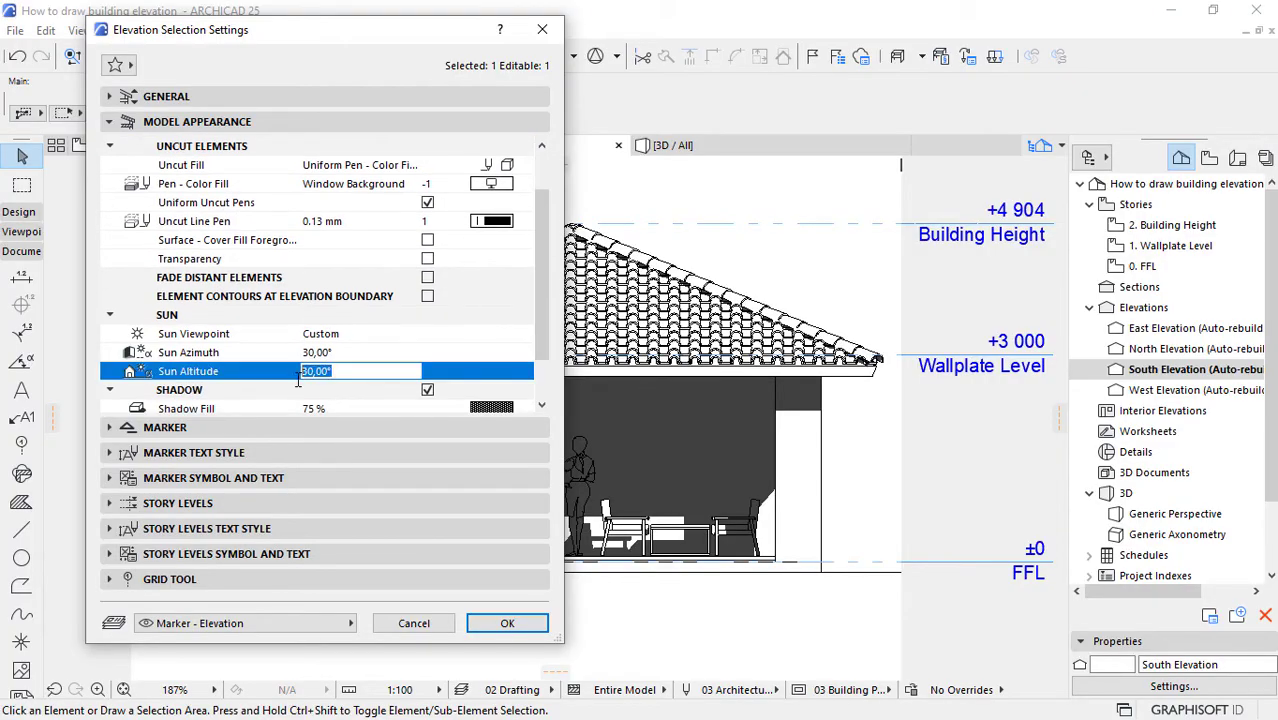
{"action": "type", "text": "25"}
{"action": "left_click", "coordinate": [356, 354]}
{"action": "left_click_drag", "start_coordinate": [309, 358], "coordinate": [248, 362]}
{"action": "type", "text": "18"}
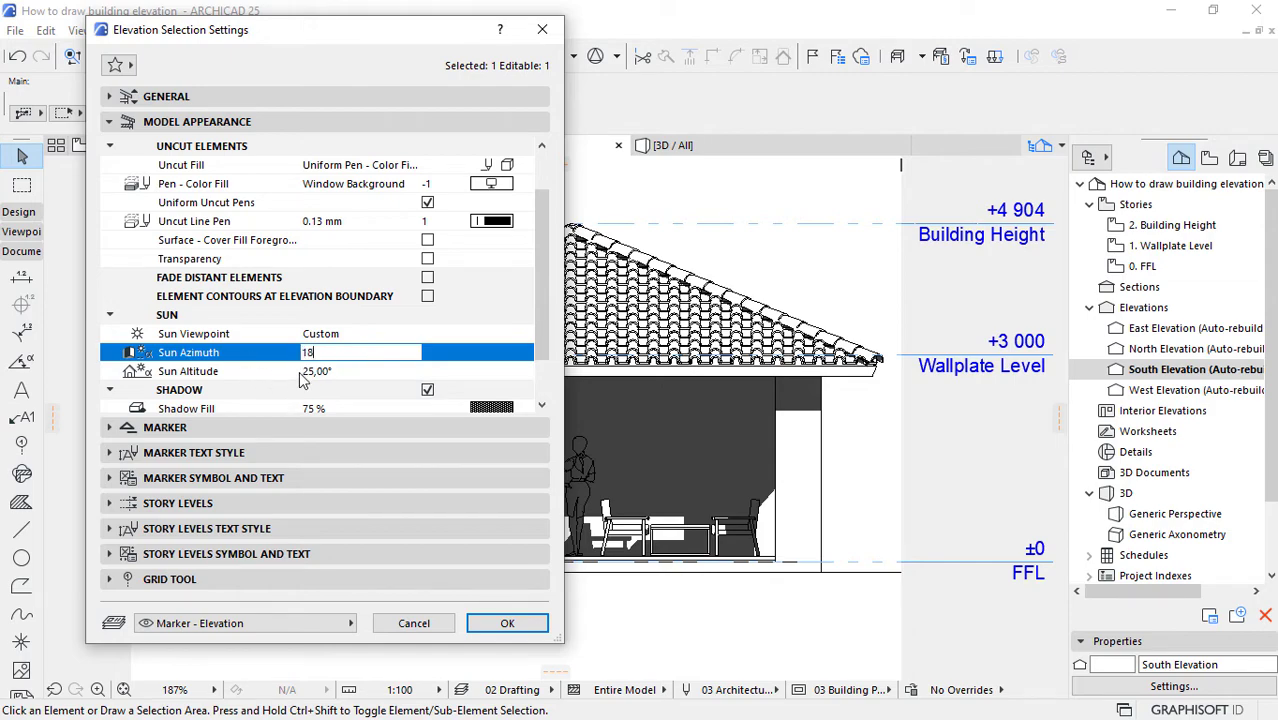
{"action": "key", "text": "Tab"}
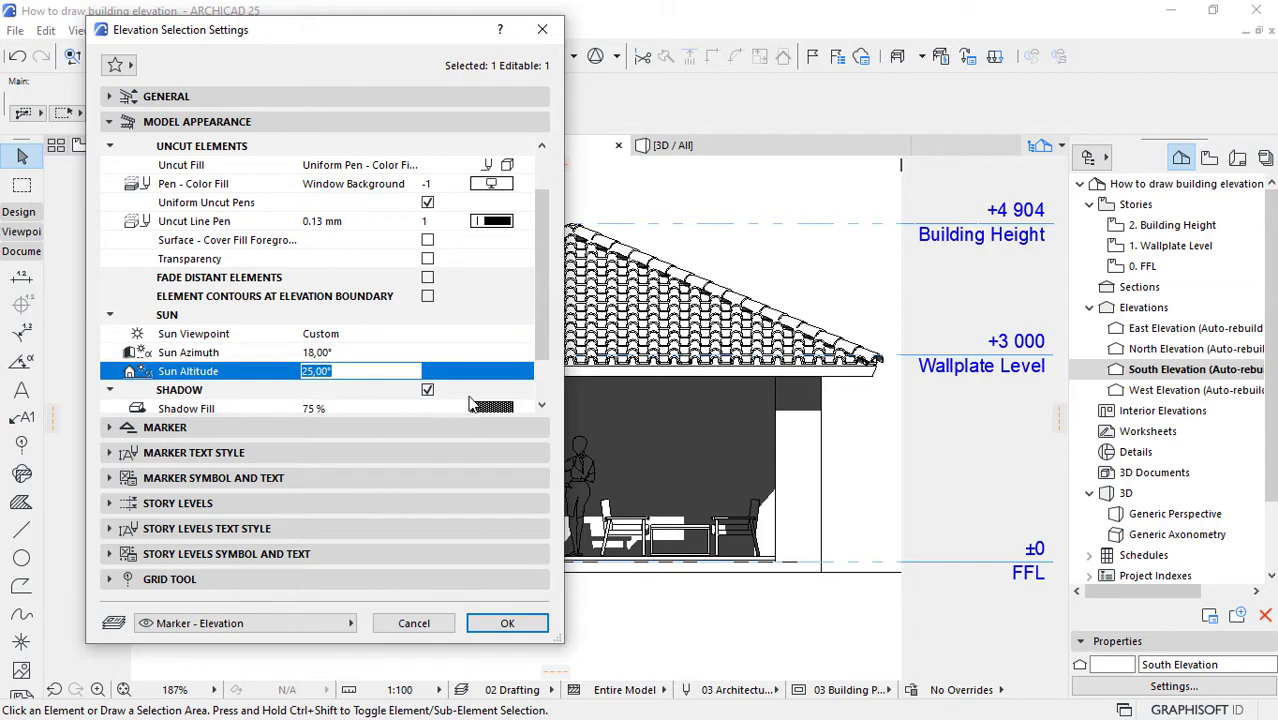
Step: Change the South Elevation's shadow fill to 50 % and apply the elevation settings
{"action": "scroll", "coordinate": [541, 306], "scroll_direction": "down", "scroll_amount": 2}
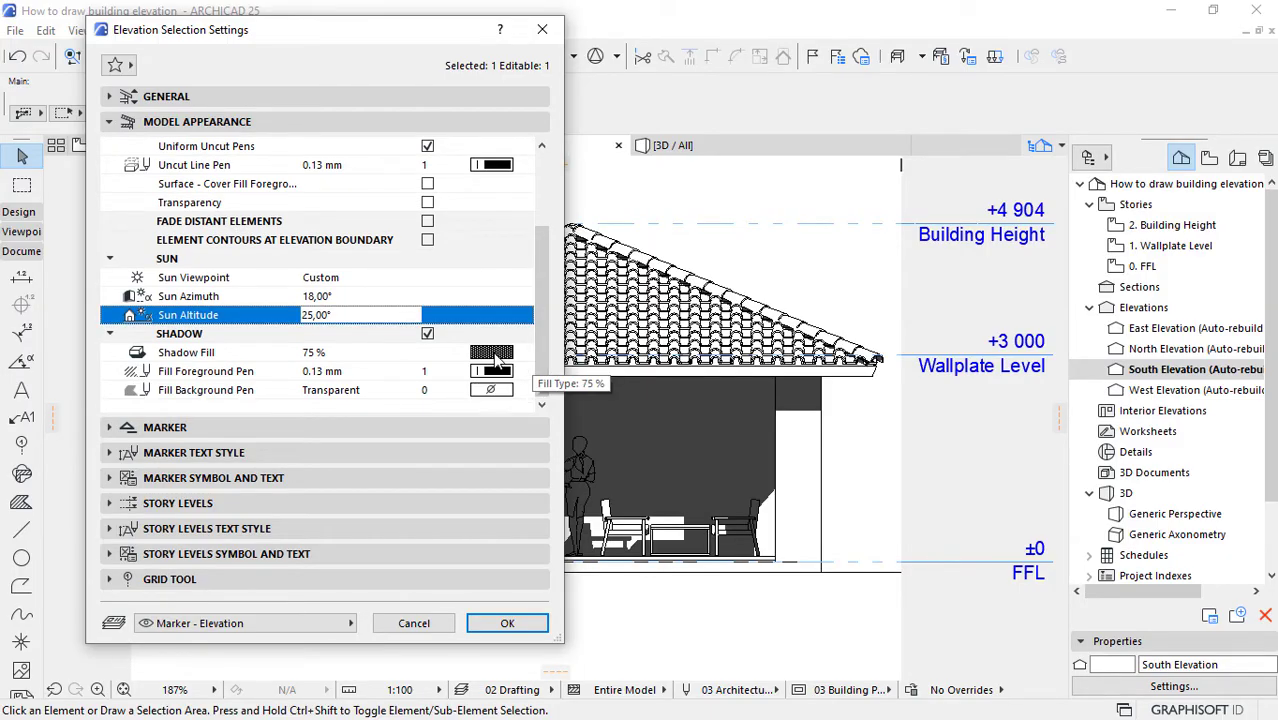
{"action": "left_click", "coordinate": [493, 353]}
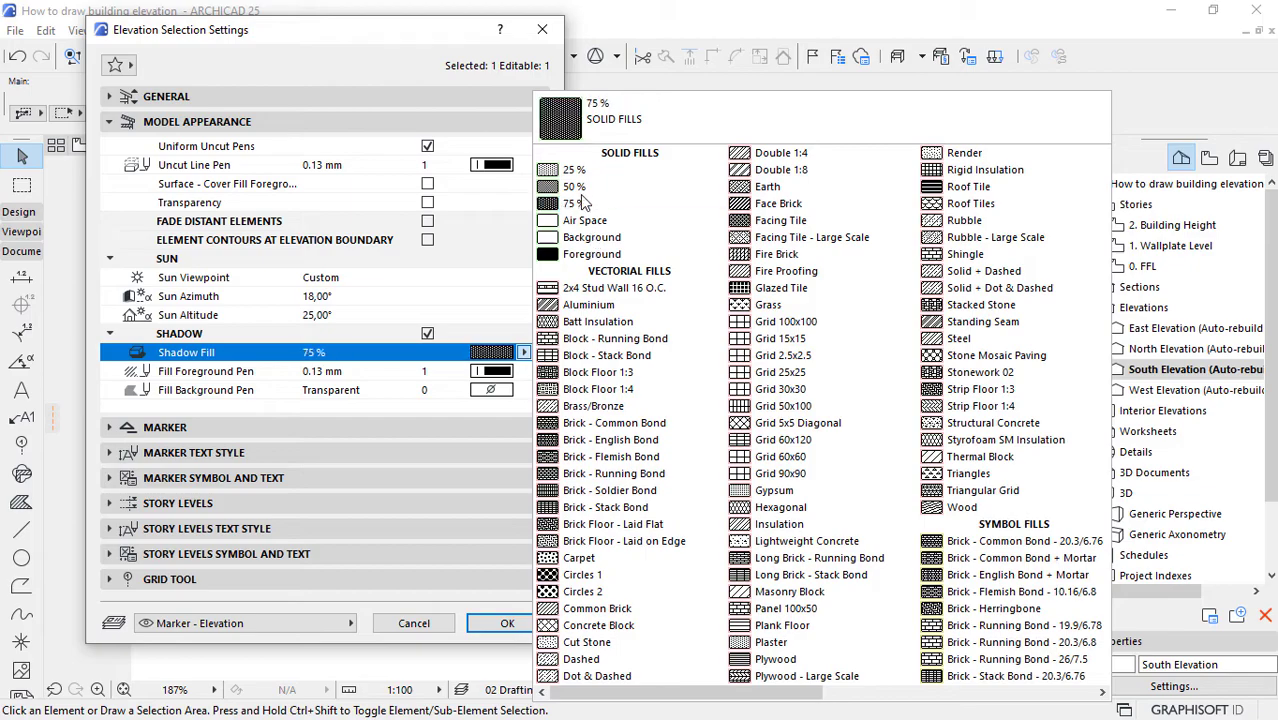
{"action": "left_click", "coordinate": [579, 188]}
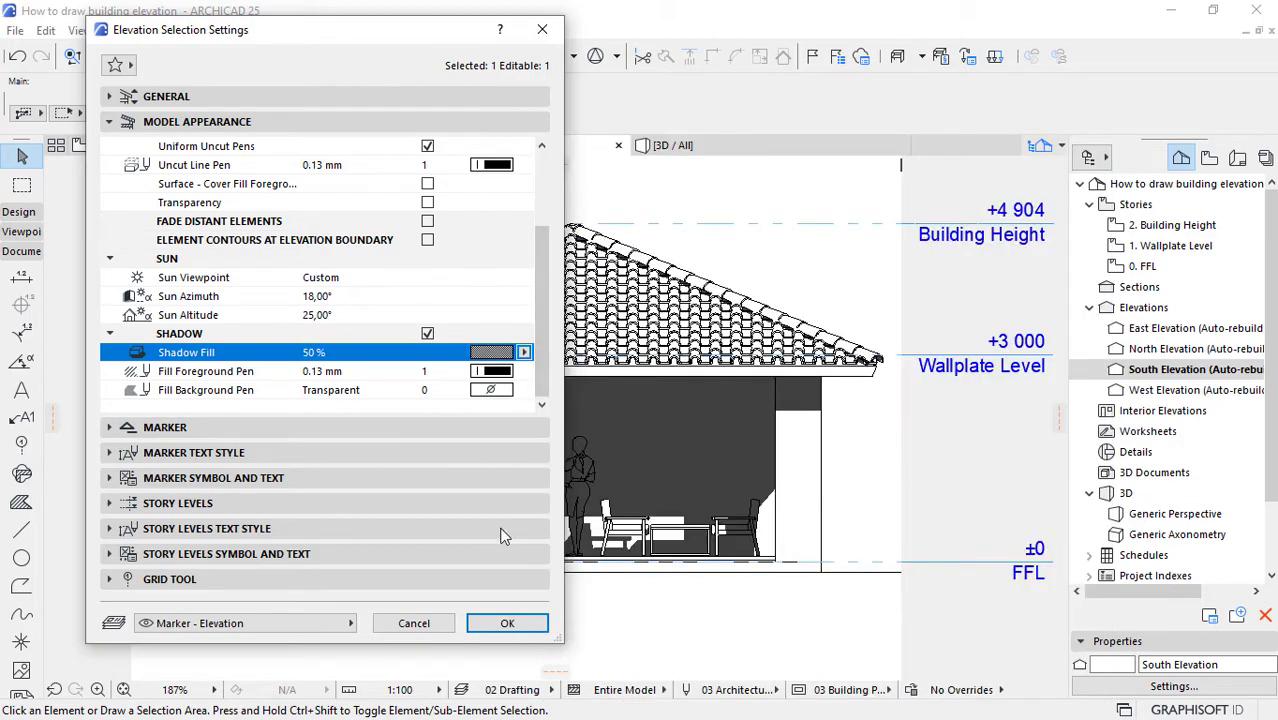
{"action": "left_click", "coordinate": [505, 623]}
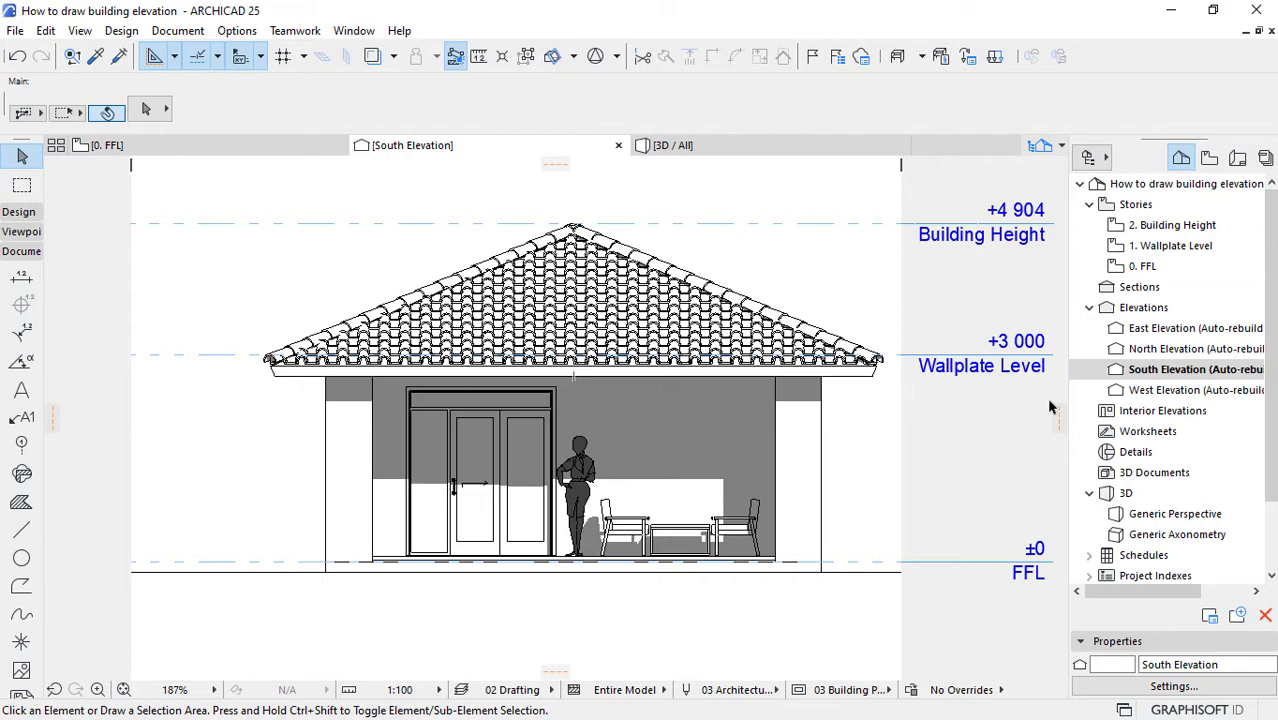
Step: Lower the South Elevation's Sun Altitude to 10° and set its Sun Azimuth to 30°
{"action": "right_click", "coordinate": [1130, 372]}
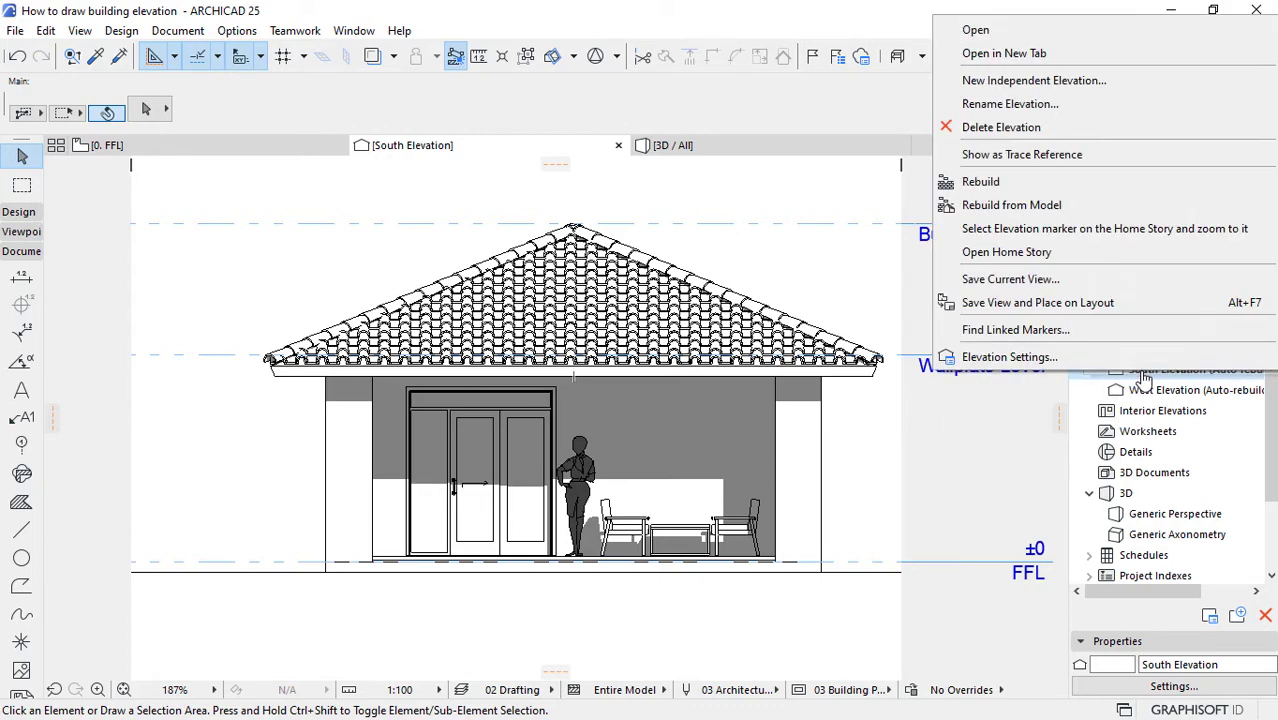
{"action": "left_click", "coordinate": [1010, 357]}
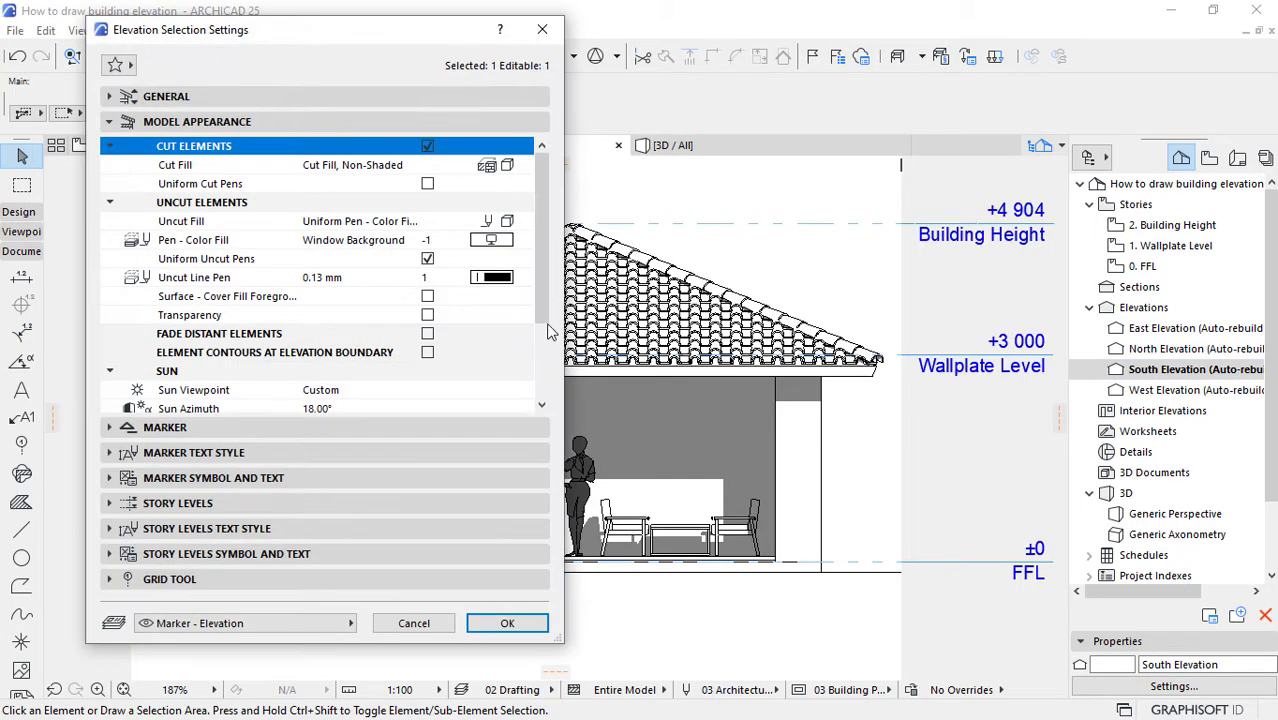
{"action": "scroll", "coordinate": [341, 388], "scroll_direction": "down", "scroll_amount": 2}
{"action": "left_click", "coordinate": [325, 373]}
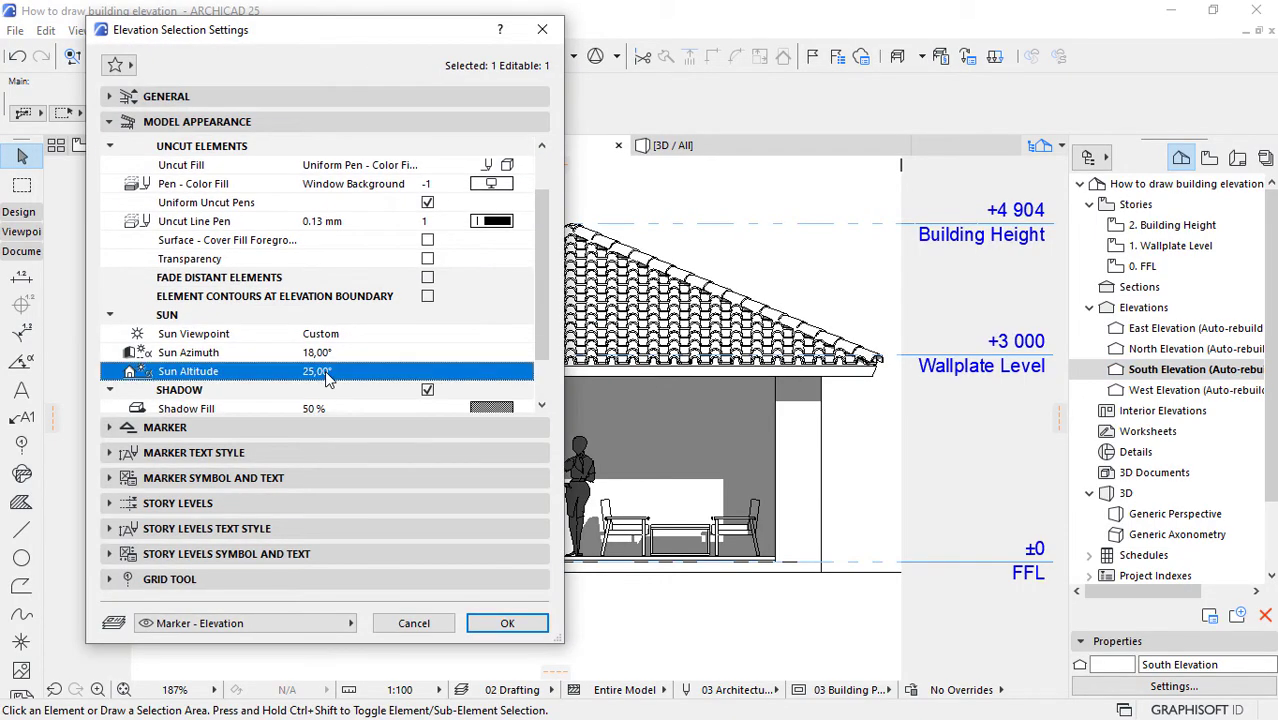
{"action": "left_click", "coordinate": [325, 373]}
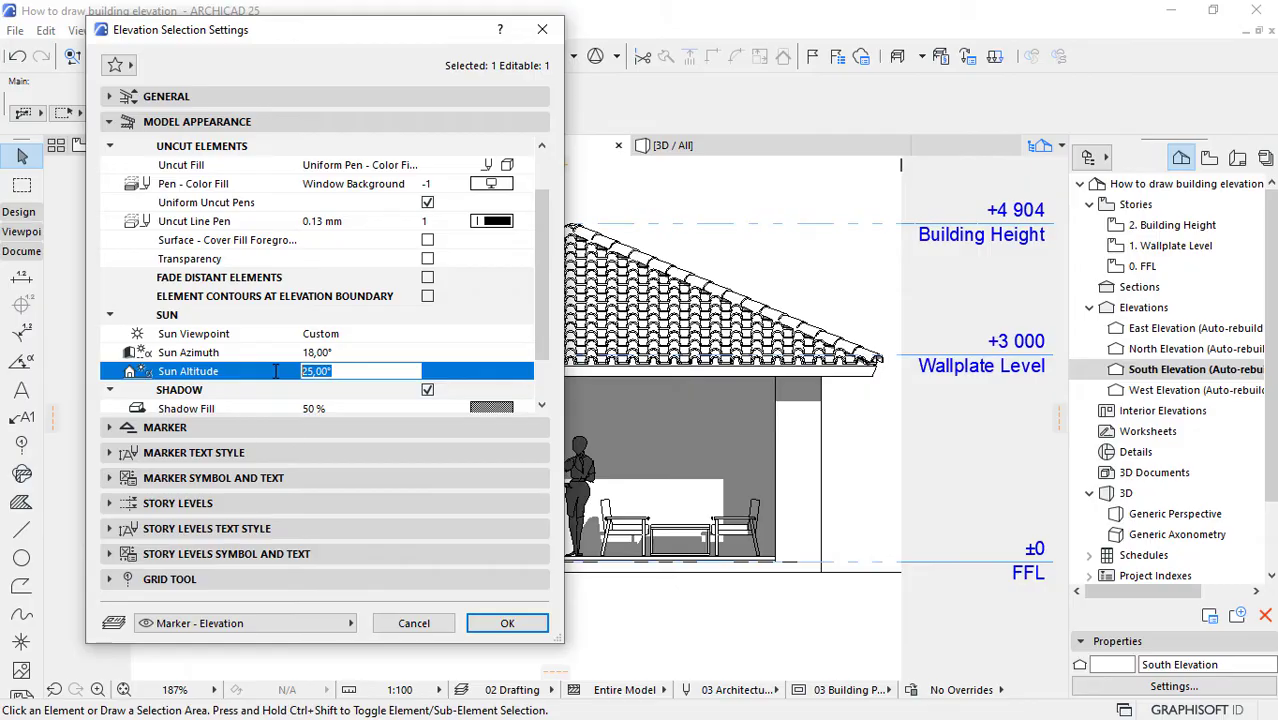
{"action": "type", "text": "18,"}
{"action": "type", "text": "0"}
{"action": "left_click", "coordinate": [327, 353]}
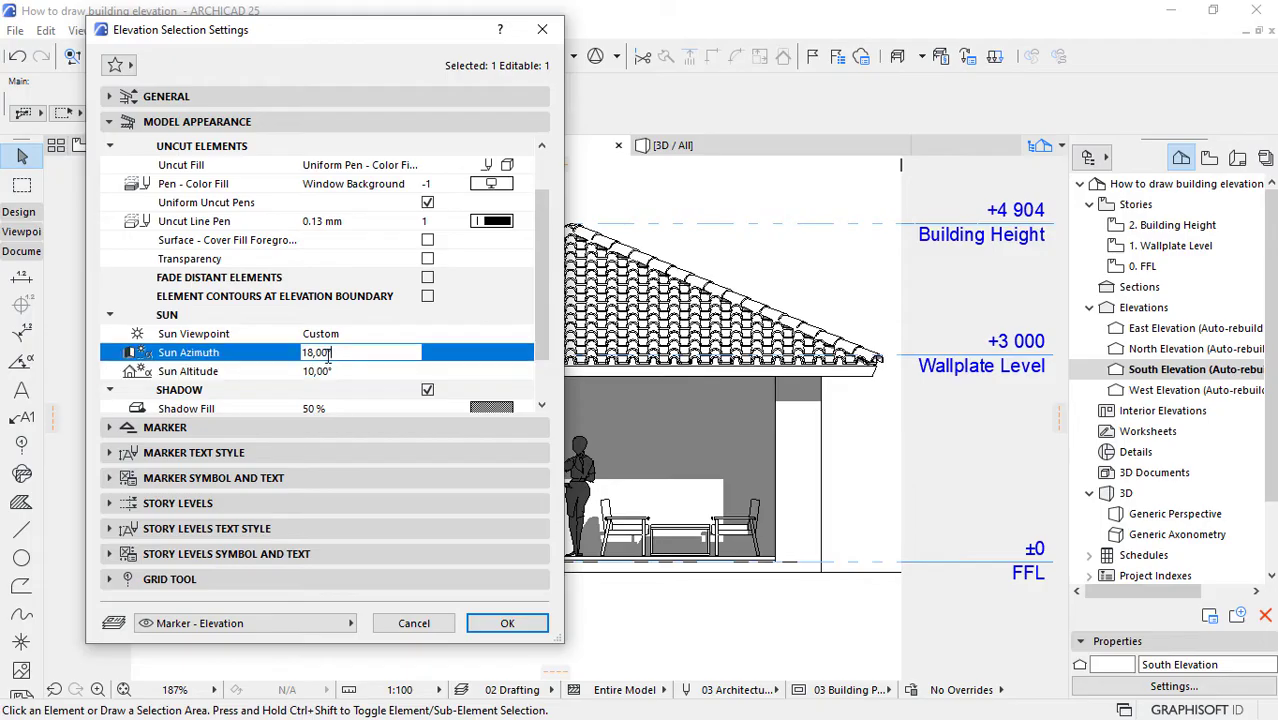
{"action": "left_click_drag", "start_coordinate": [345, 353], "coordinate": [253, 360]}
{"action": "type", "text": "3 0"}
{"action": "left_click", "coordinate": [491, 621]}
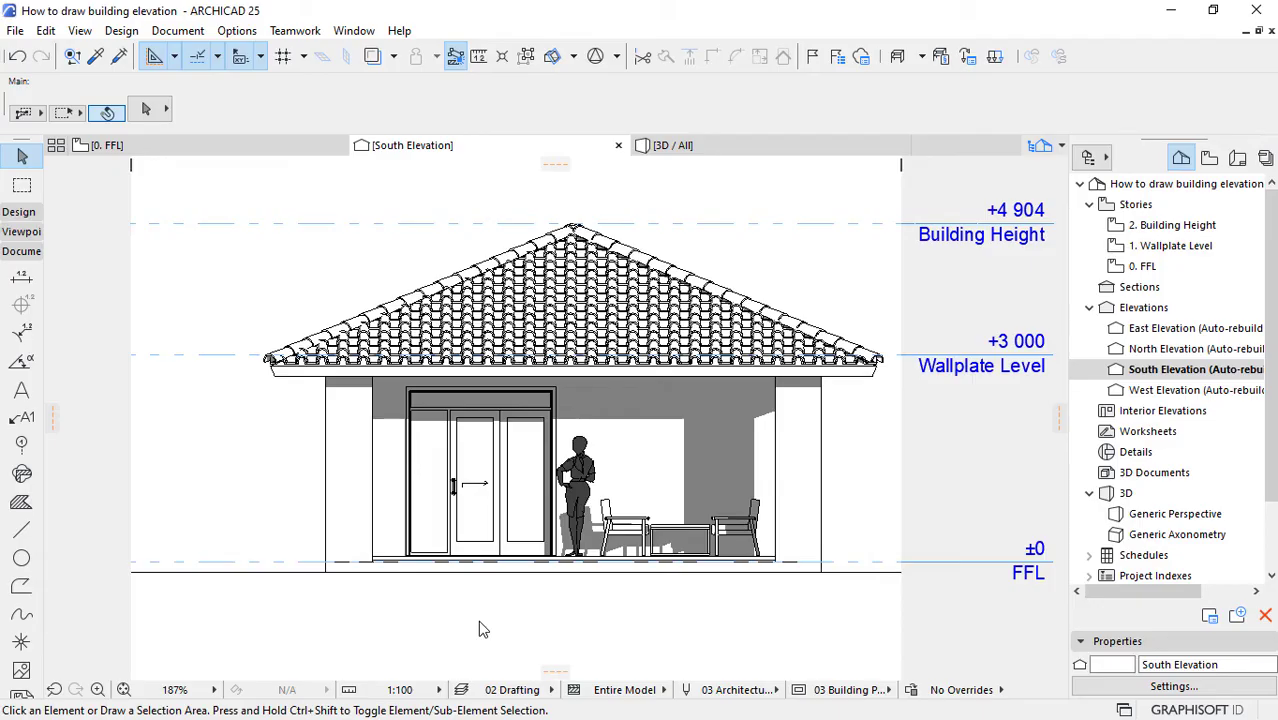
Step: Examine the shadows cast on the porch wall, door, furniture and standing woman figure in the South Elevation
{"action": "scroll", "coordinate": [760, 507], "scroll_direction": "down", "scroll_amount": 1}
{"action": "scroll", "coordinate": [755, 502], "scroll_direction": "down", "scroll_amount": 1}
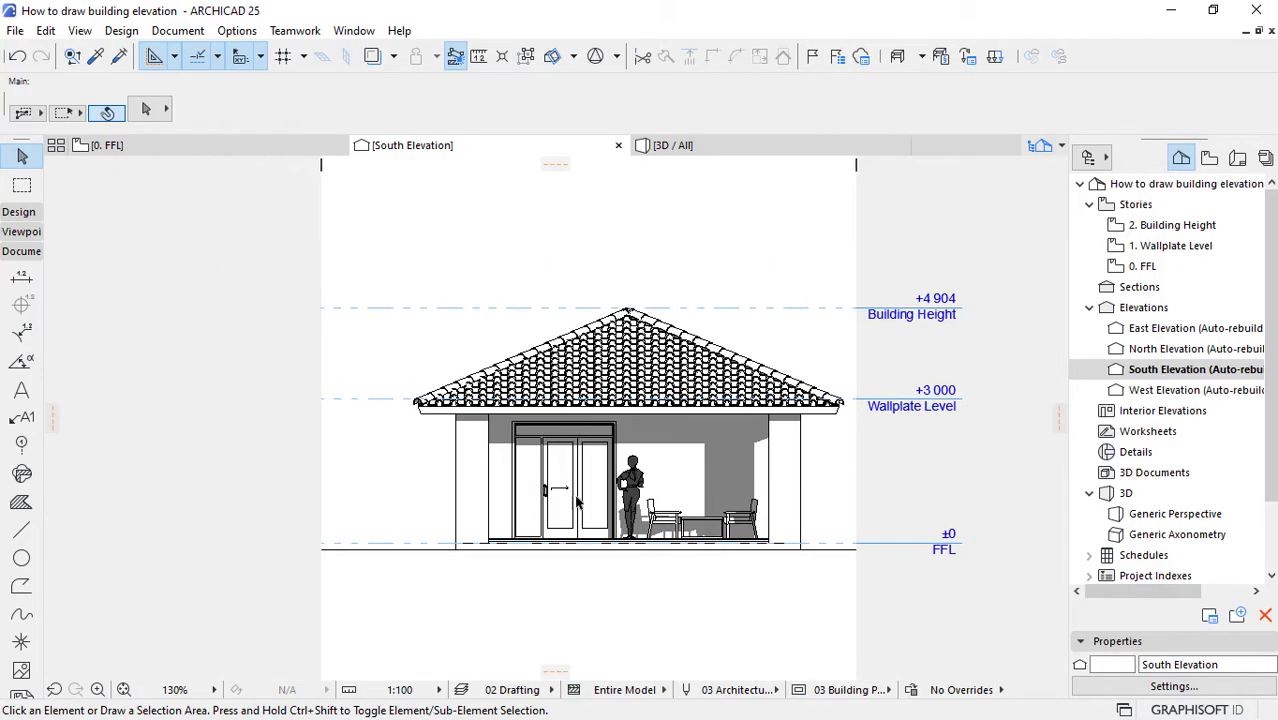
{"action": "scroll", "coordinate": [575, 498], "scroll_direction": "up", "scroll_amount": 1}
{"action": "scroll", "coordinate": [694, 507], "scroll_direction": "up", "scroll_amount": 2}
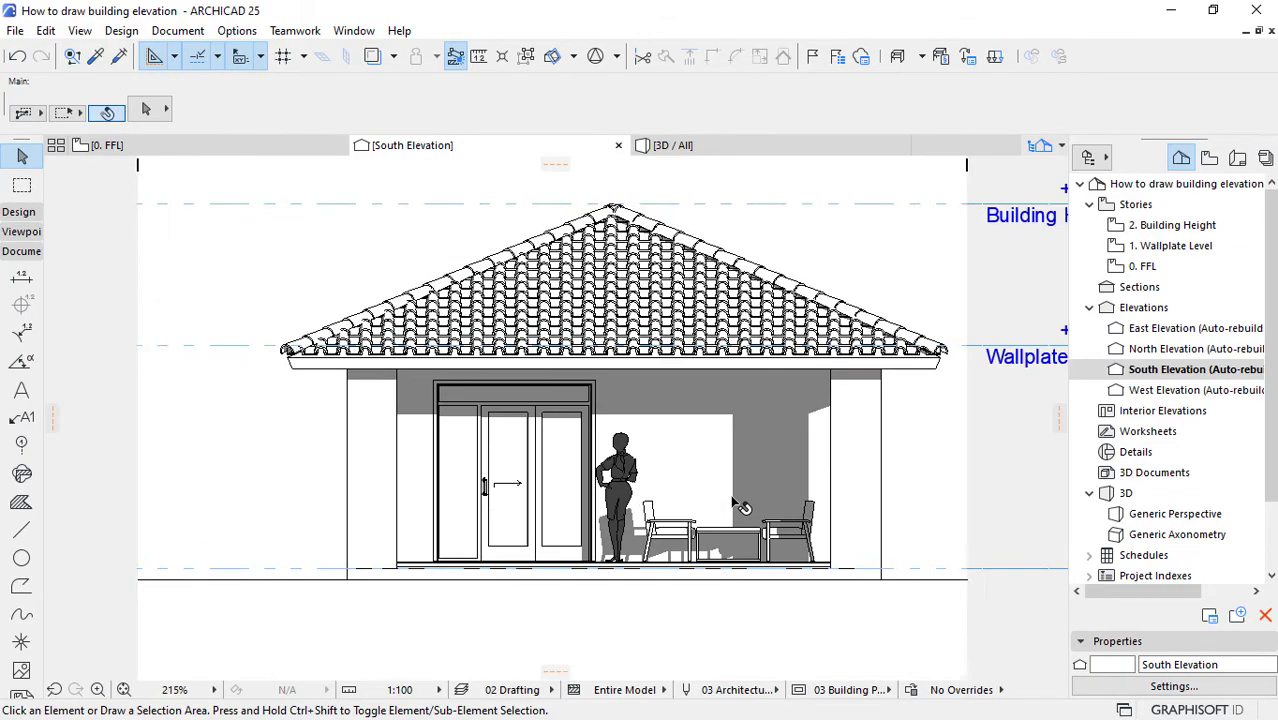
{"action": "left_click", "coordinate": [607, 500]}
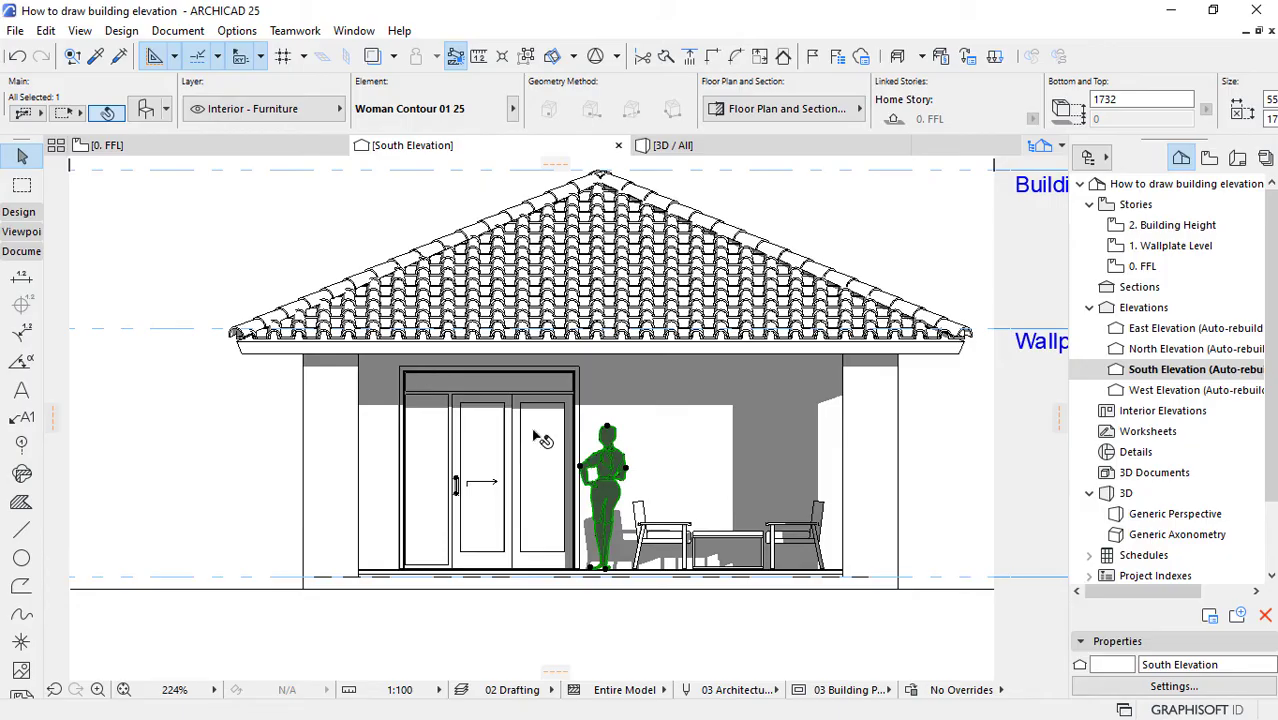
{"action": "left_click", "coordinate": [600, 592]}
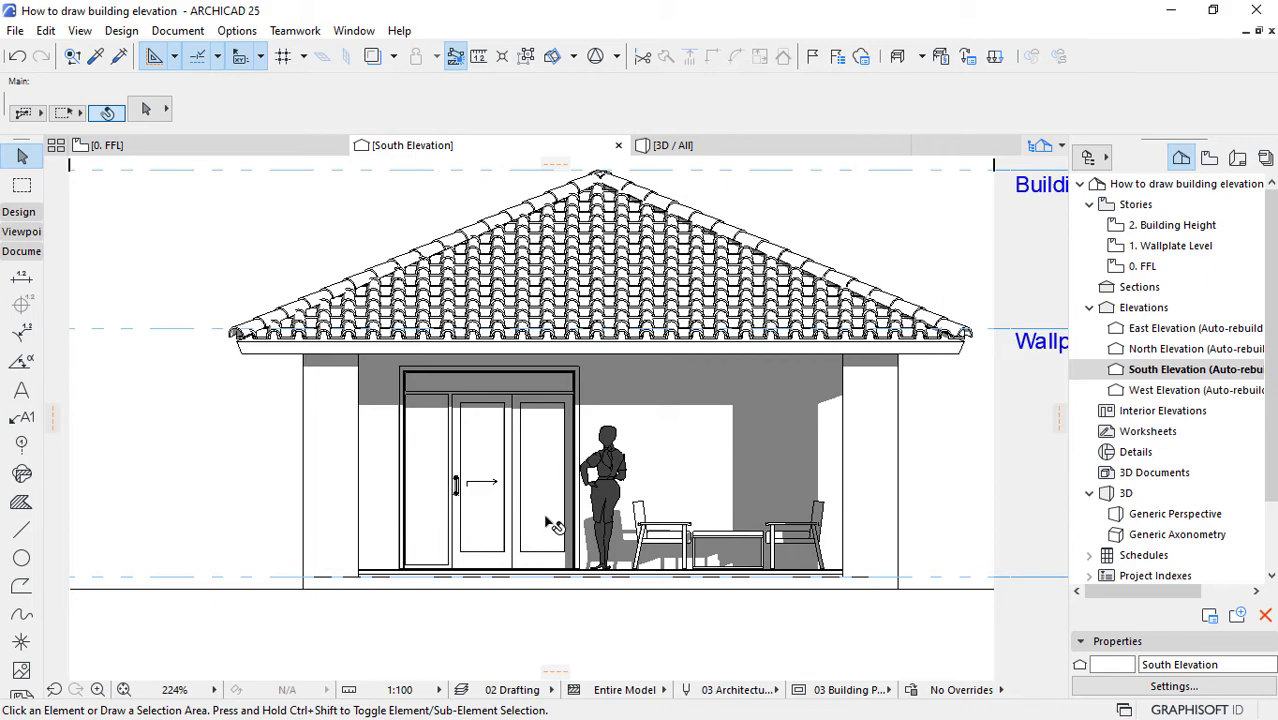
Step: Search the object library for "2d trees" and choose Deciduous Trees 25 as the default object
{"action": "scroll", "coordinate": [553, 525], "scroll_direction": "down", "scroll_amount": 1}
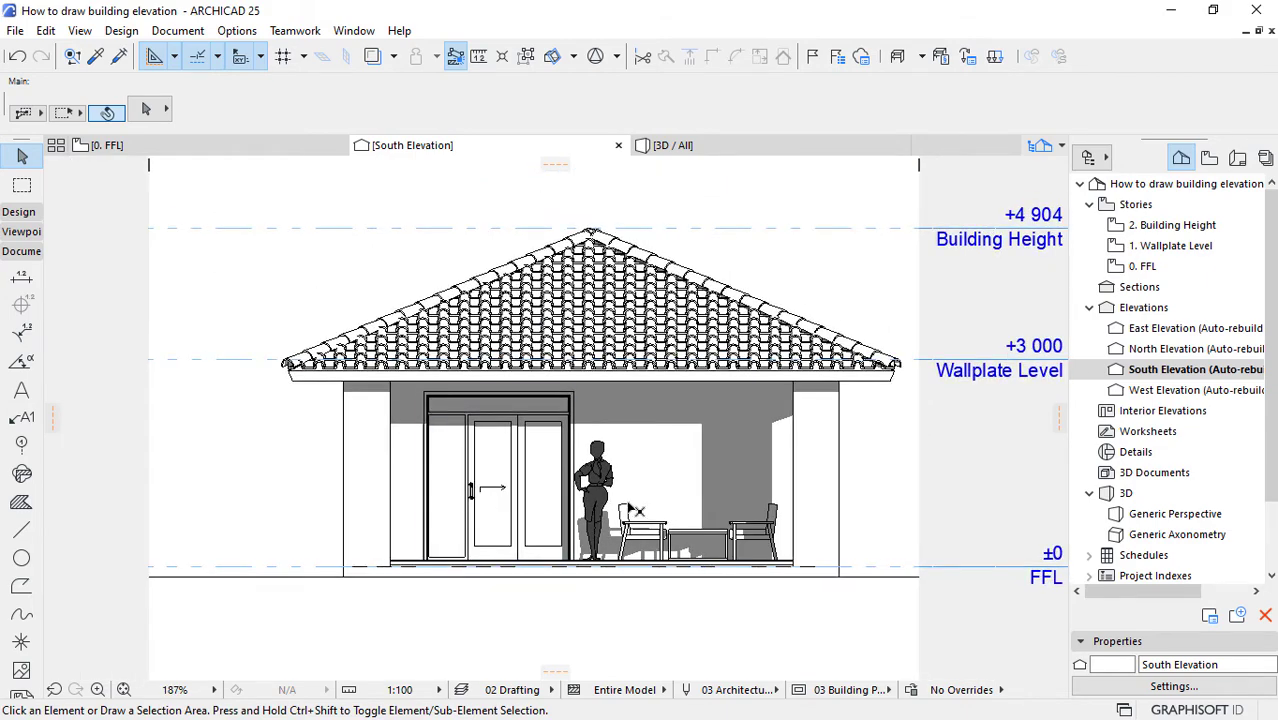
{"action": "left_click", "coordinate": [26, 220]}
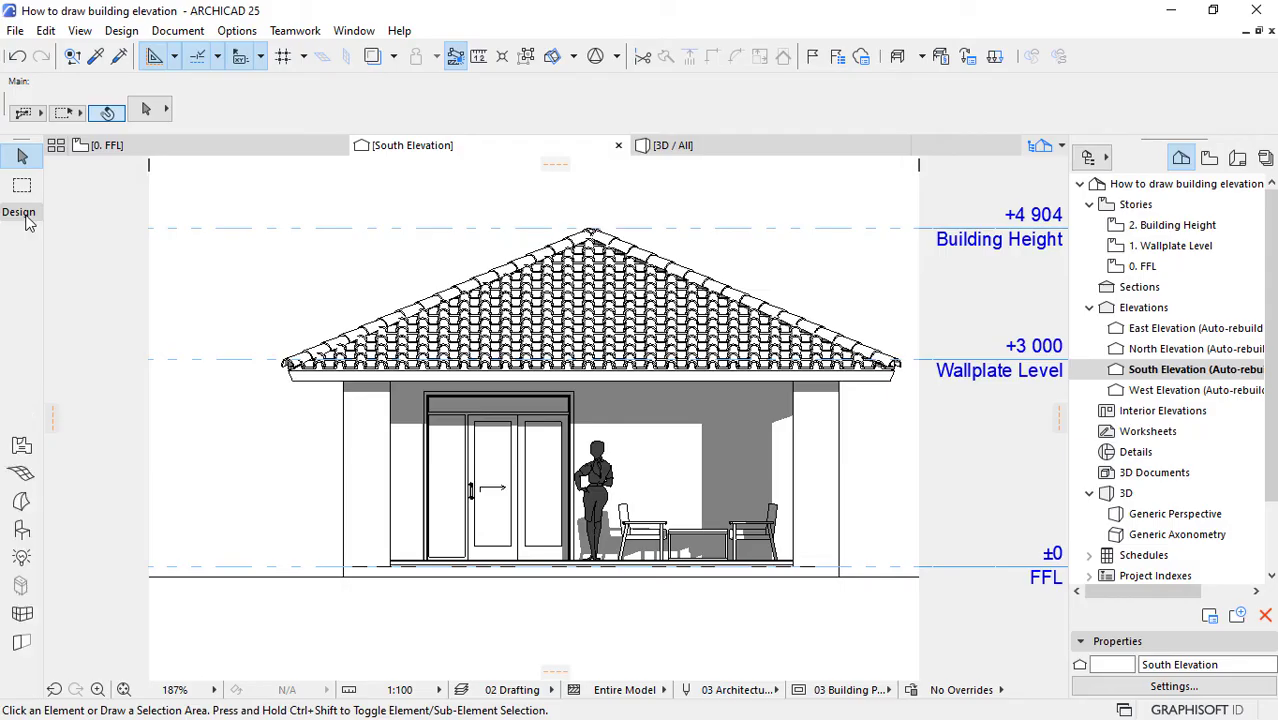
{"action": "left_click", "coordinate": [22, 531]}
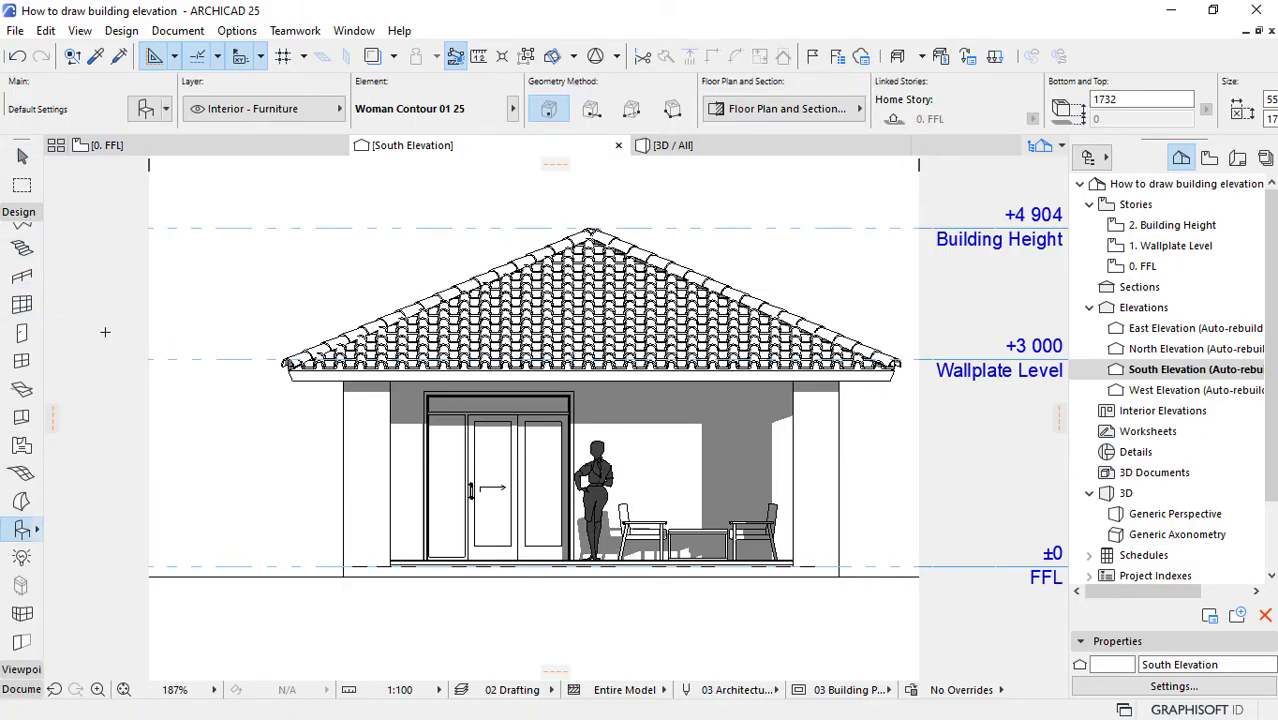
{"action": "left_click", "coordinate": [147, 112]}
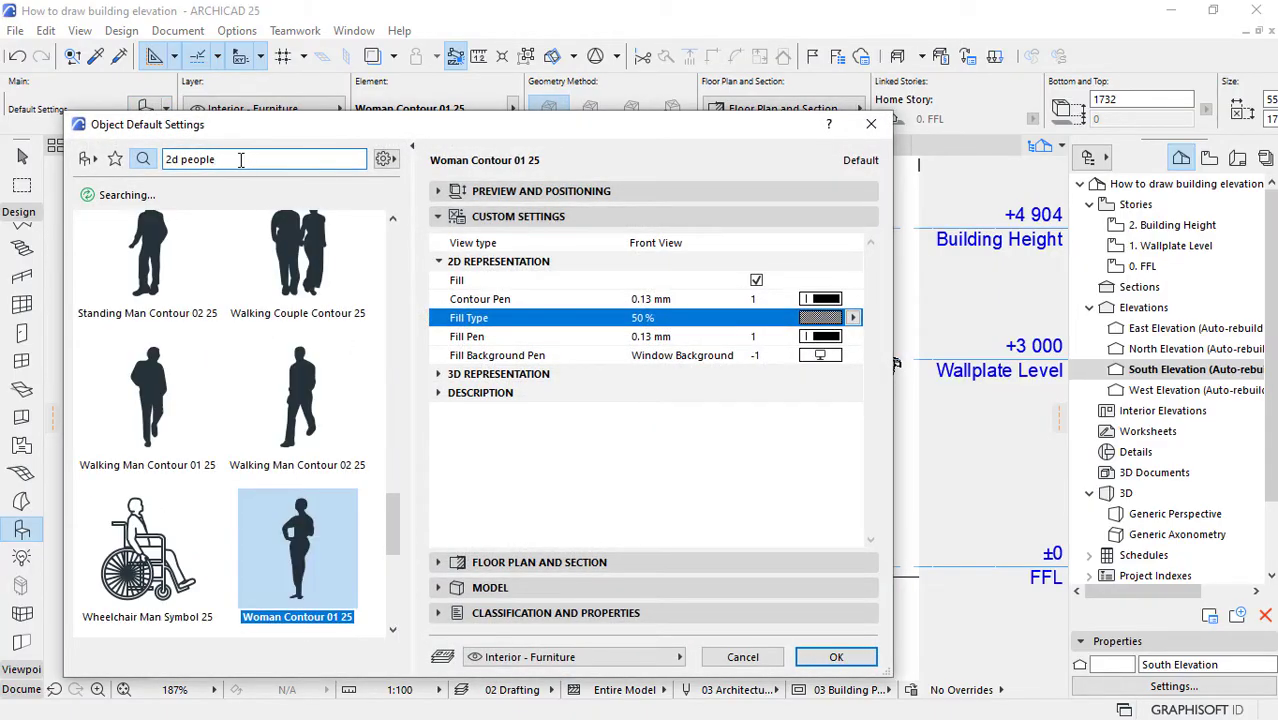
{"action": "left_click_drag", "start_coordinate": [218, 160], "coordinate": [188, 163]}
{"action": "type", "text": "trees"}
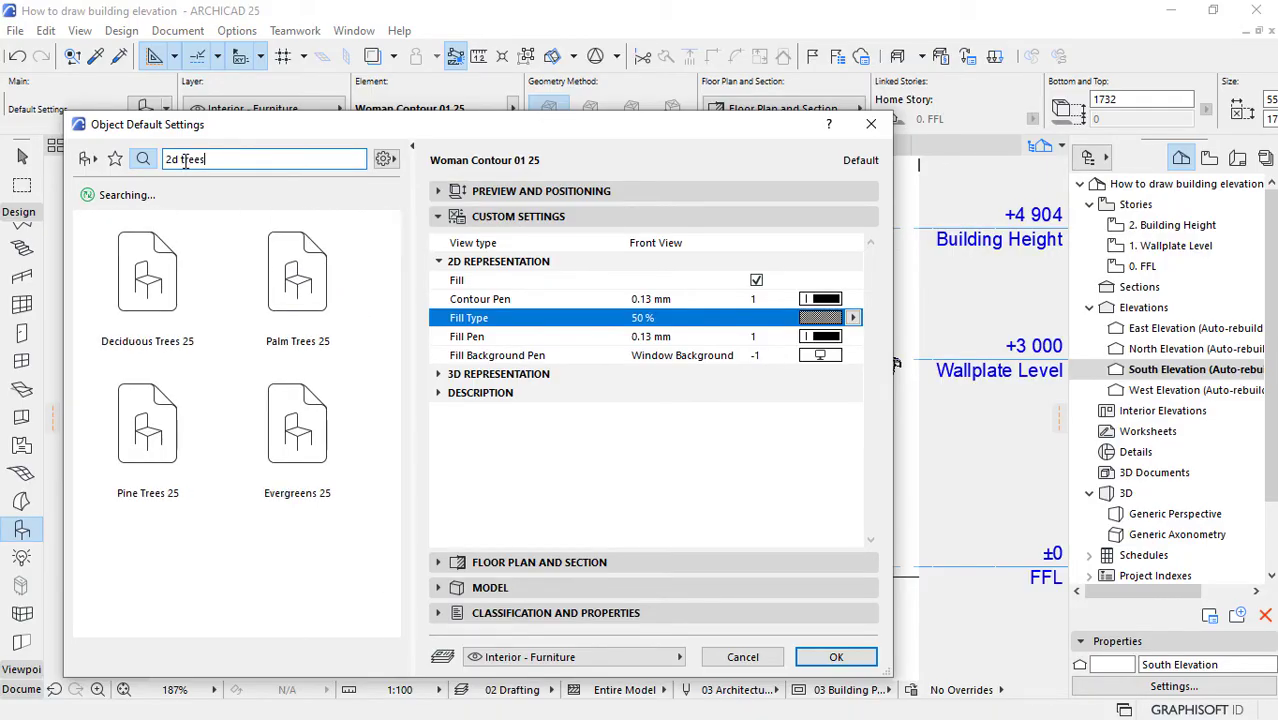
{"action": "left_click", "coordinate": [152, 295]}
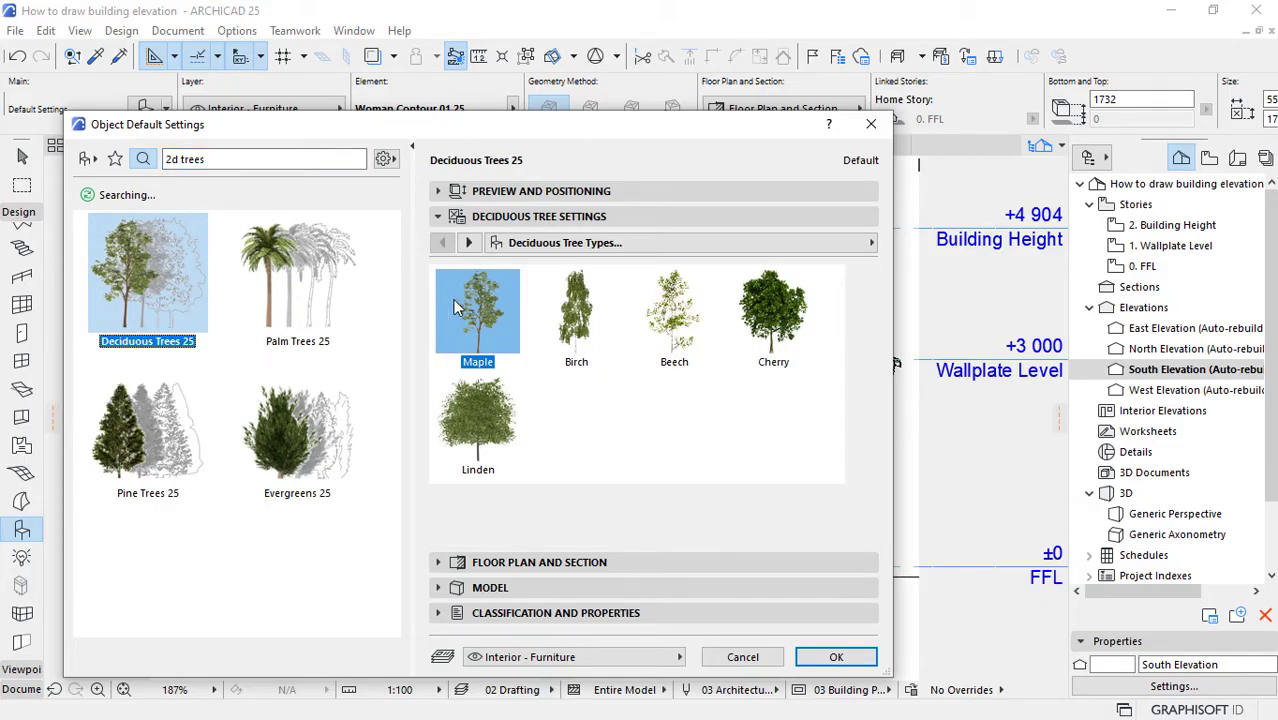
Step: Set the deciduous tree's 2D representation to Symbolic Side View with symbol Type 31
{"action": "left_click", "coordinate": [468, 242]}
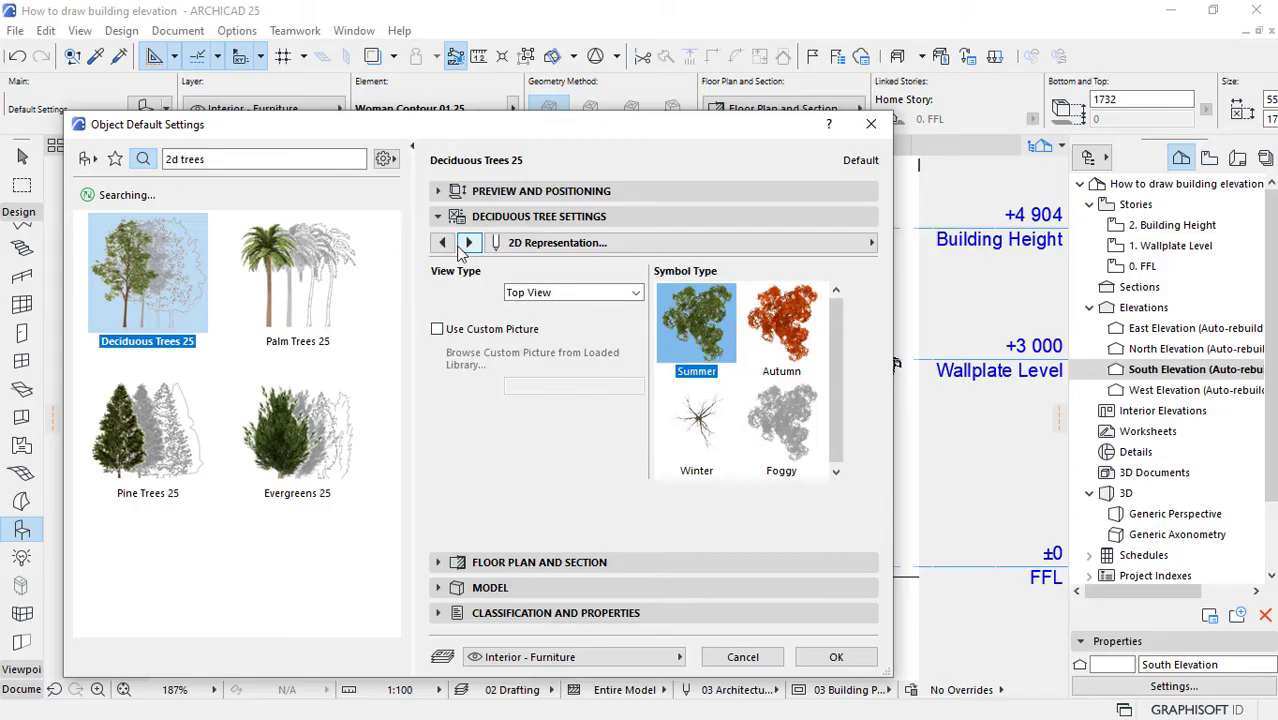
{"action": "left_click", "coordinate": [441, 243]}
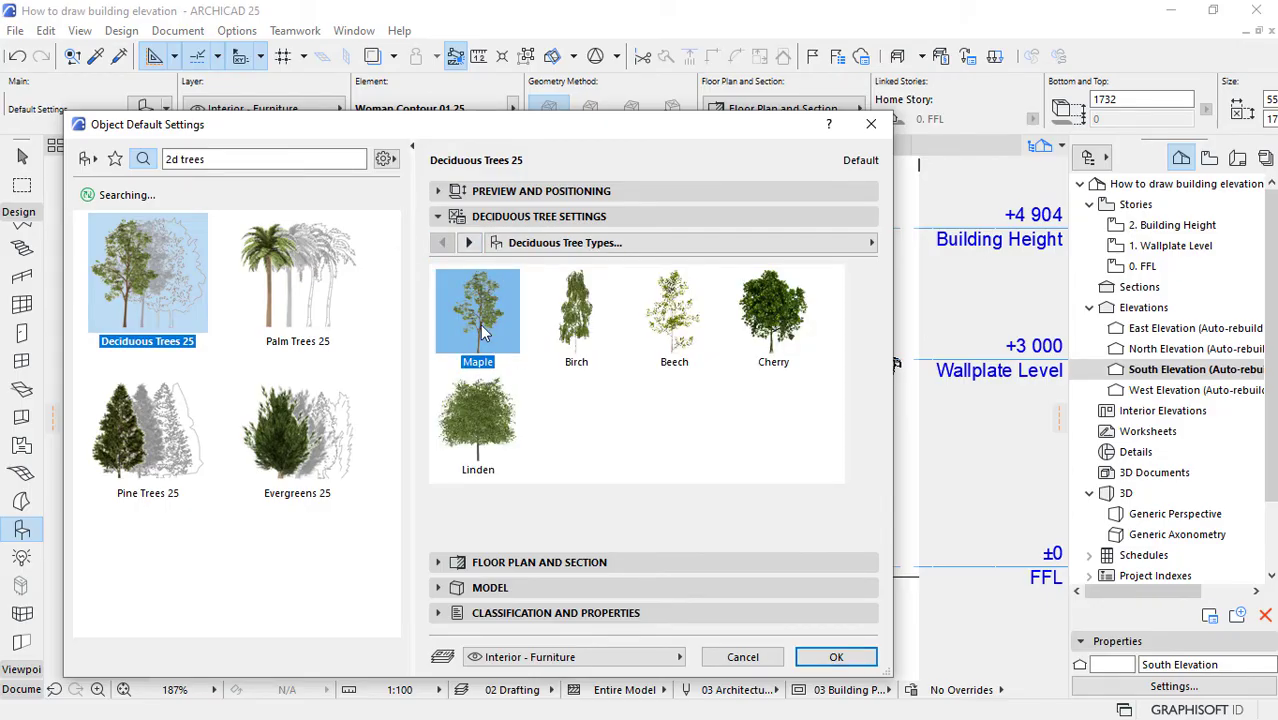
{"action": "left_click", "coordinate": [468, 242]}
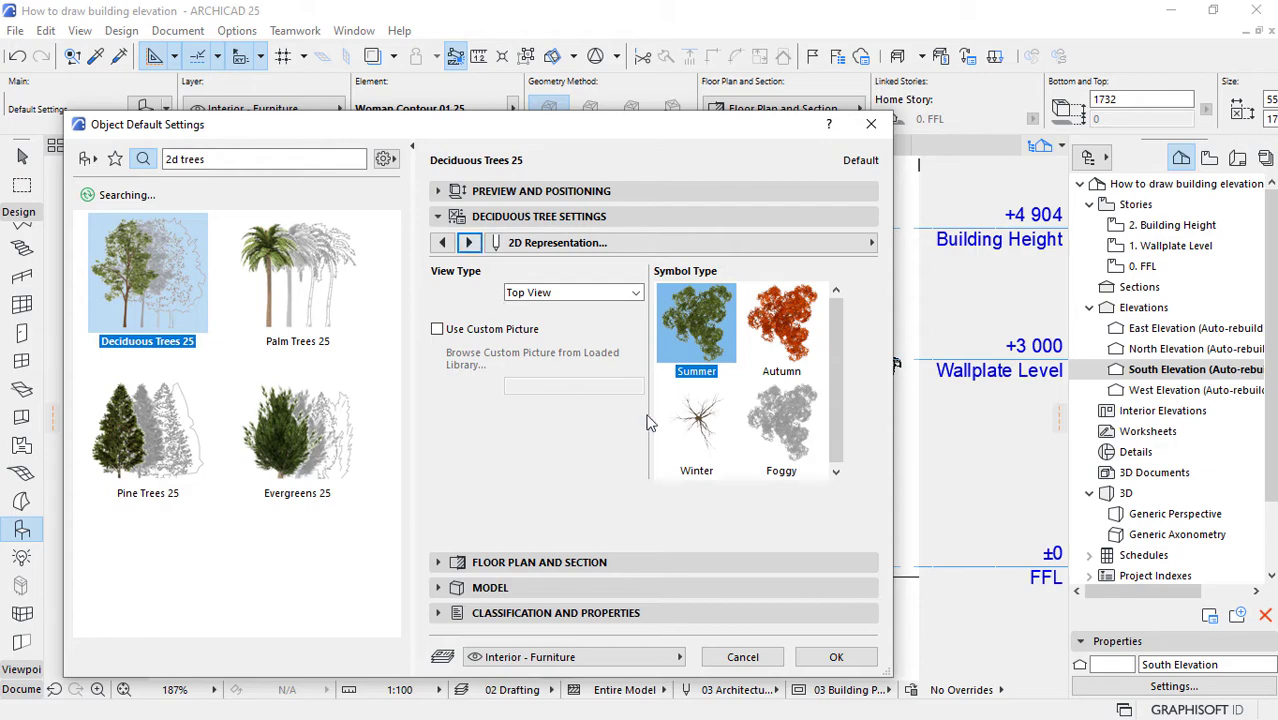
{"action": "left_click", "coordinate": [700, 425]}
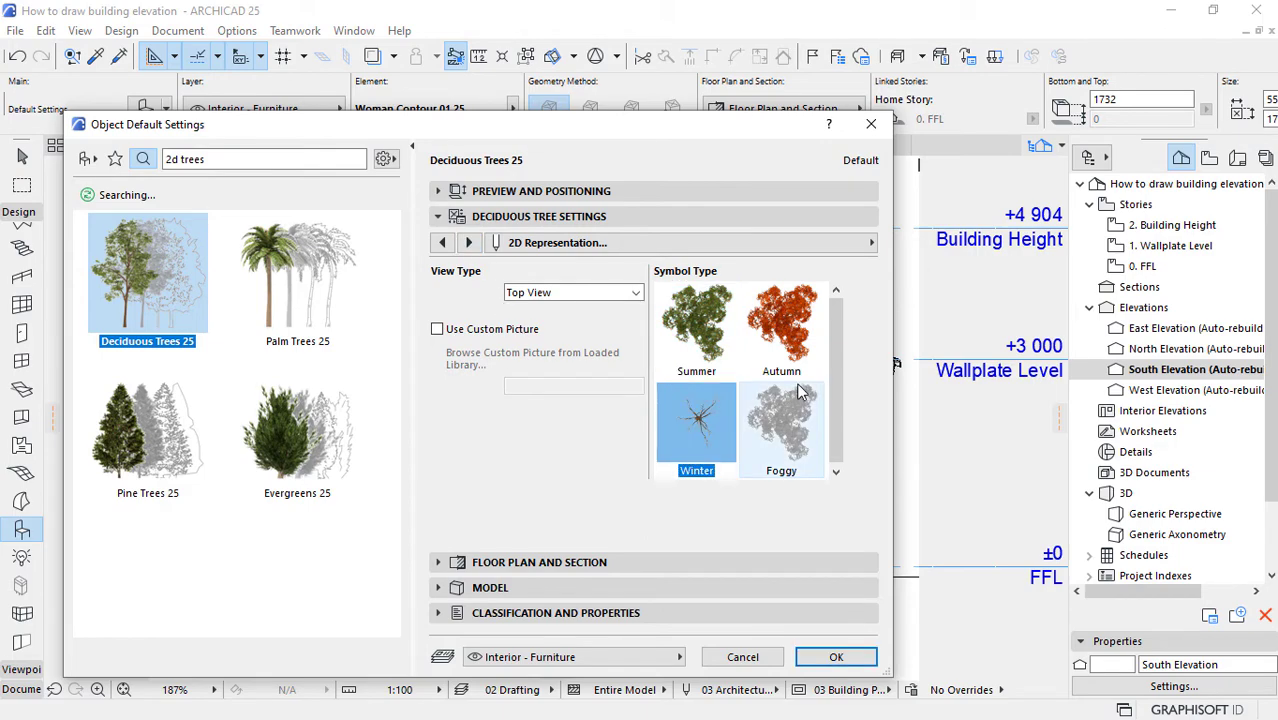
{"action": "left_click_drag", "start_coordinate": [840, 342], "coordinate": [842, 379]}
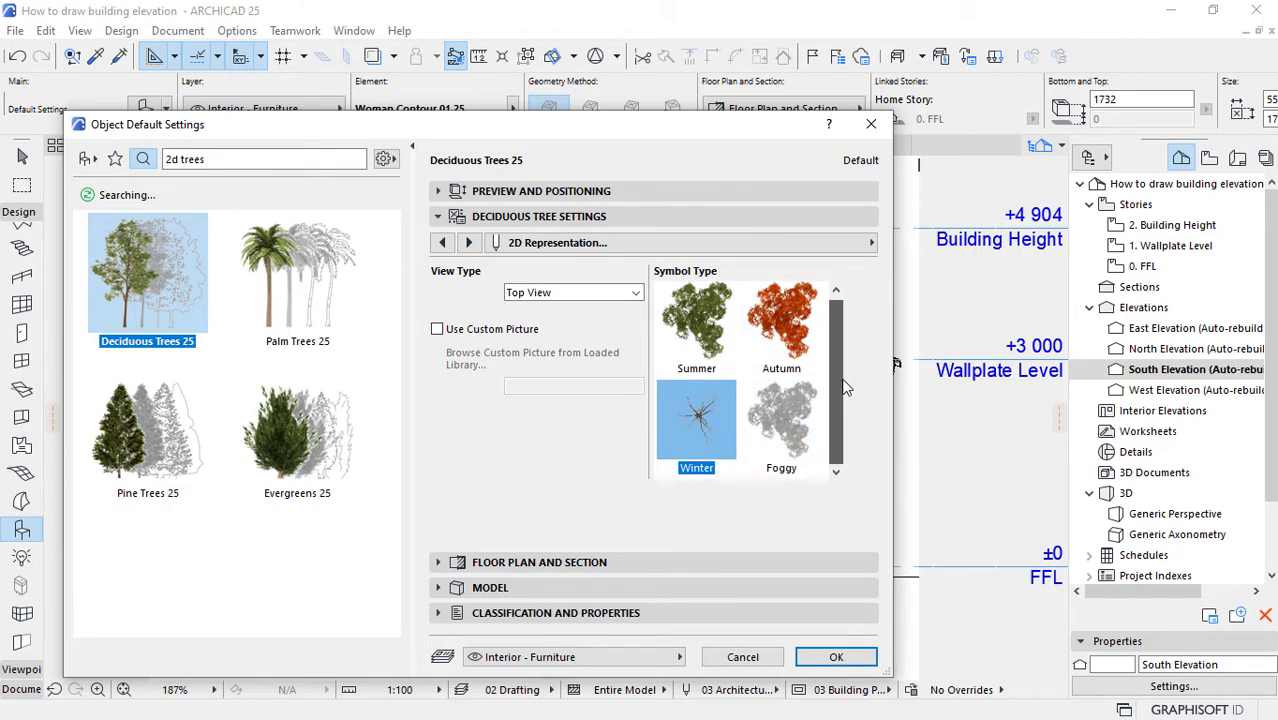
{"action": "left_click", "coordinate": [594, 293]}
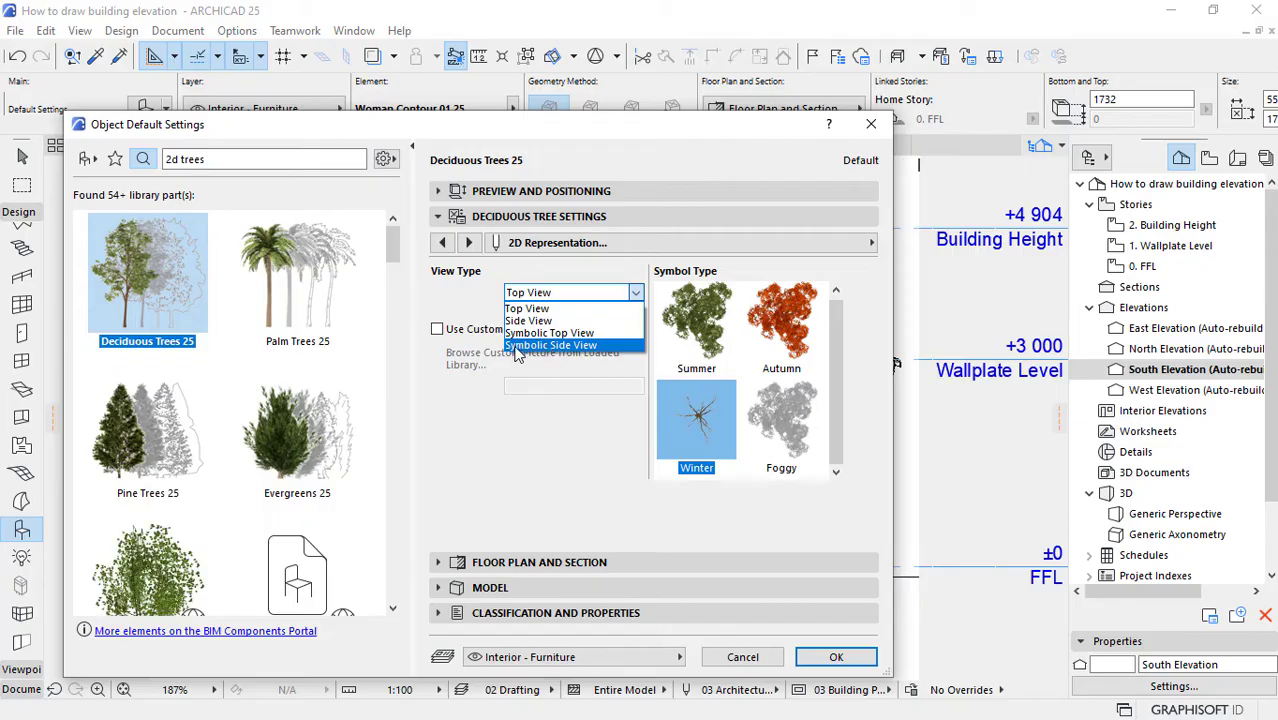
{"action": "left_click", "coordinate": [550, 346]}
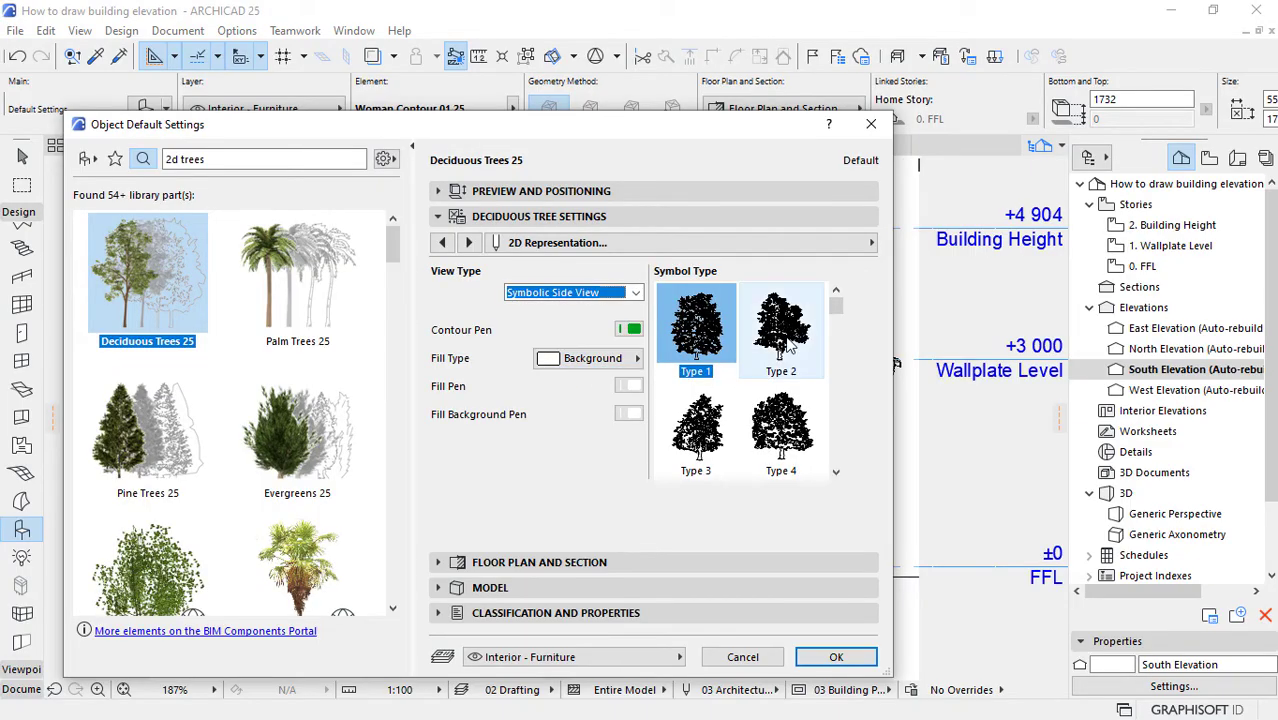
{"action": "left_click_drag", "start_coordinate": [840, 315], "coordinate": [846, 430]}
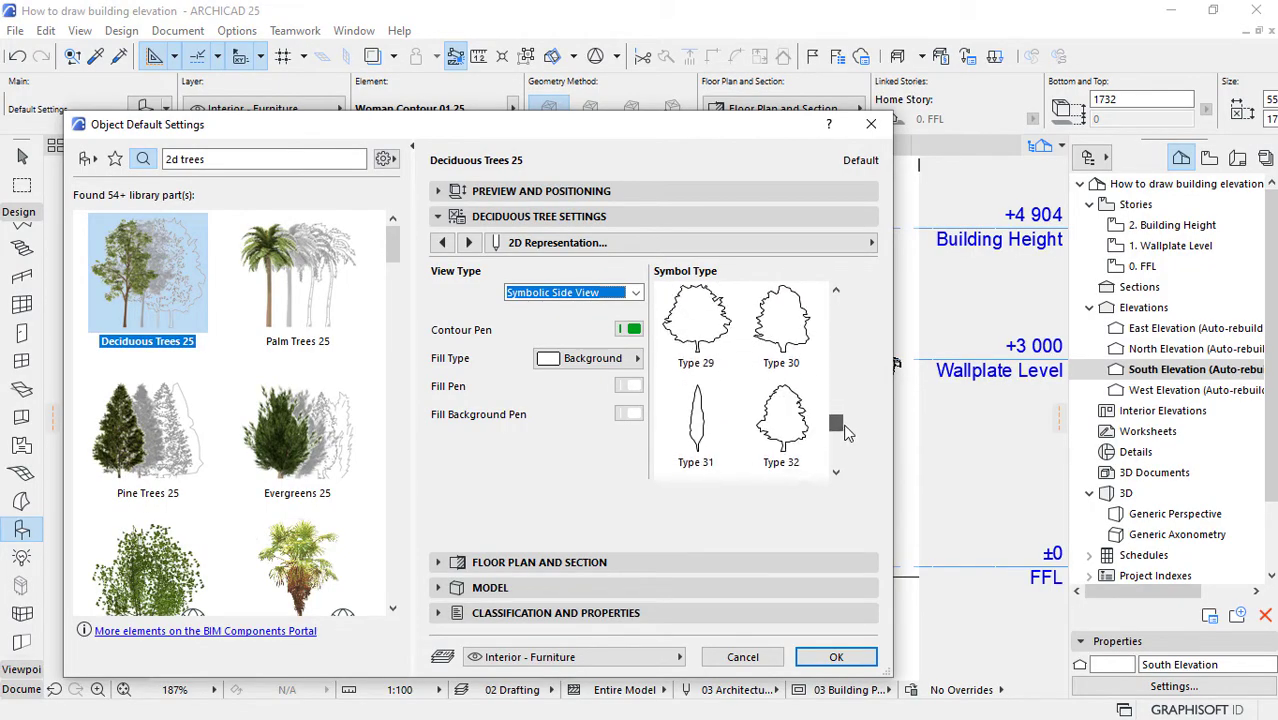
{"action": "left_click", "coordinate": [708, 430]}
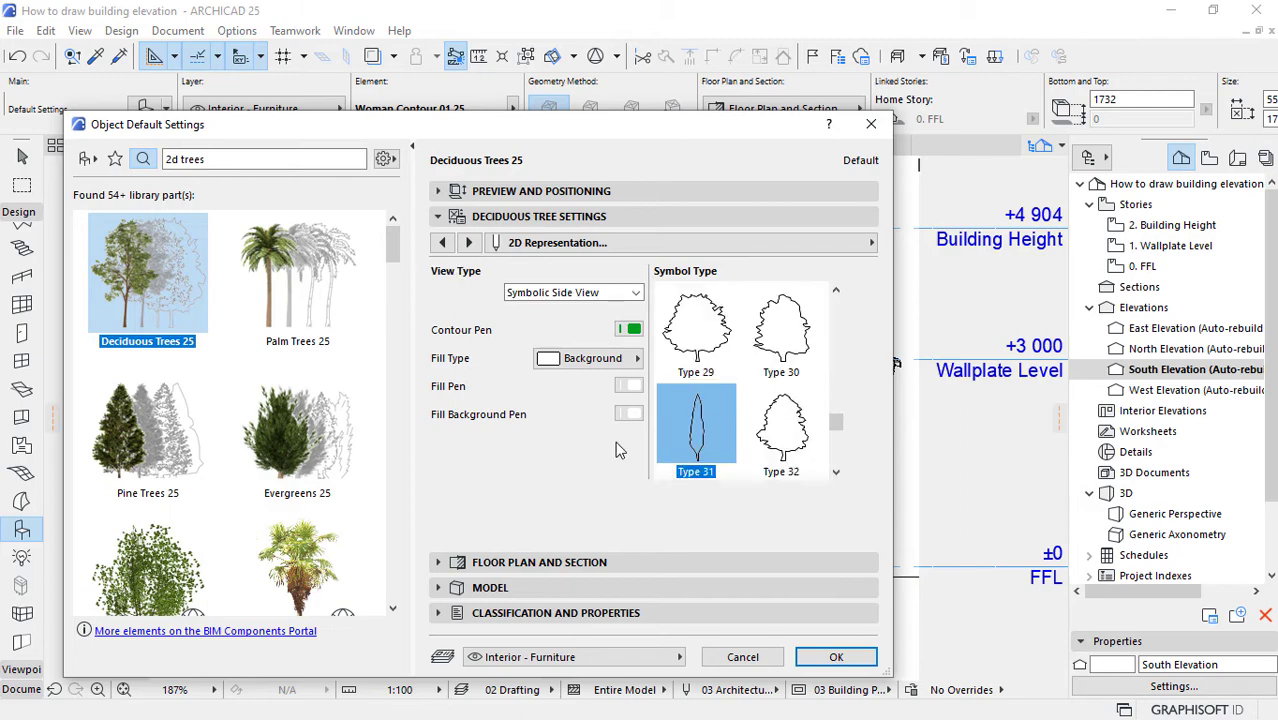
Step: Make the tree symbol's contour pen black and its fill background transparent
{"action": "left_click", "coordinate": [630, 331]}
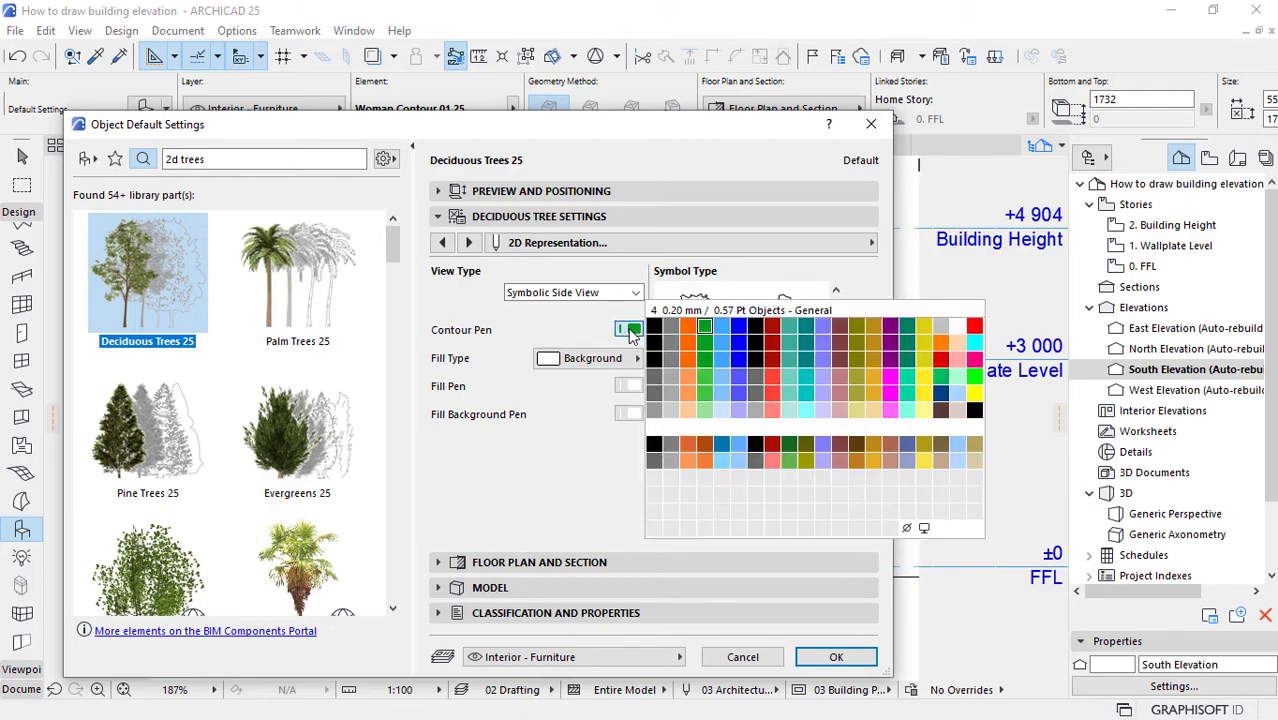
{"action": "left_click", "coordinate": [653, 329]}
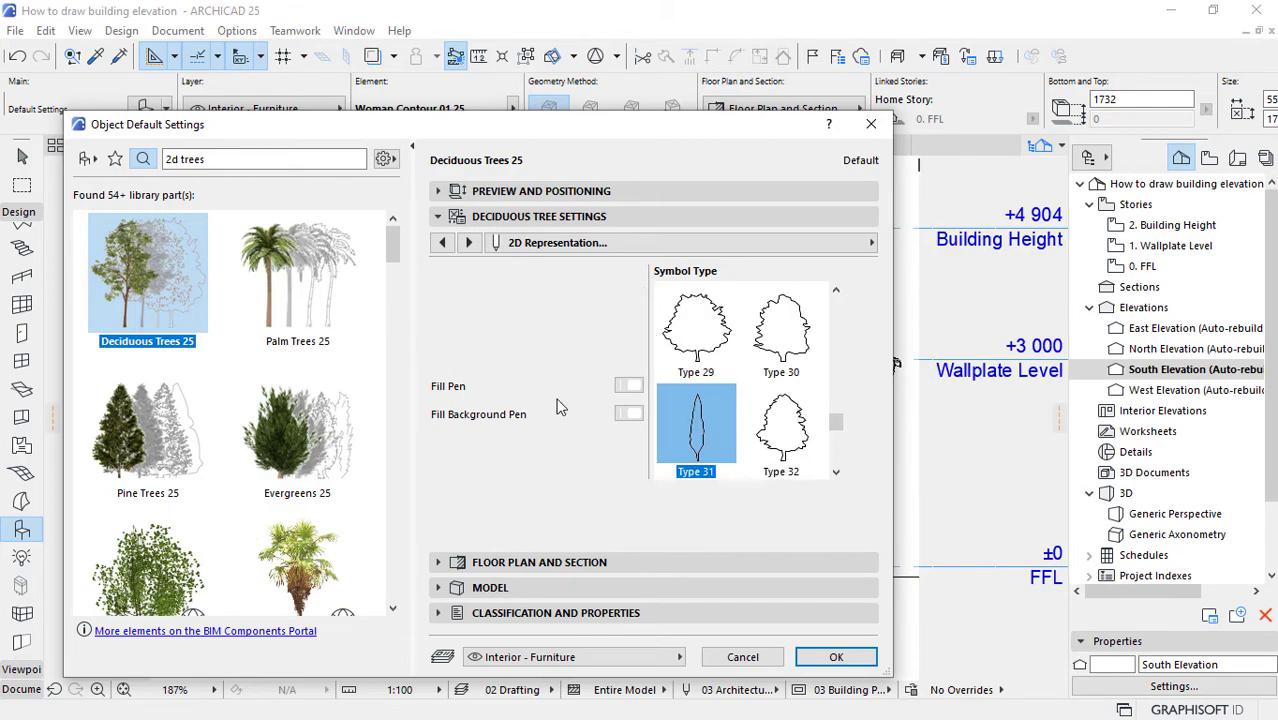
{"action": "left_click", "coordinate": [627, 414]}
{"action": "left_click", "coordinate": [906, 614]}
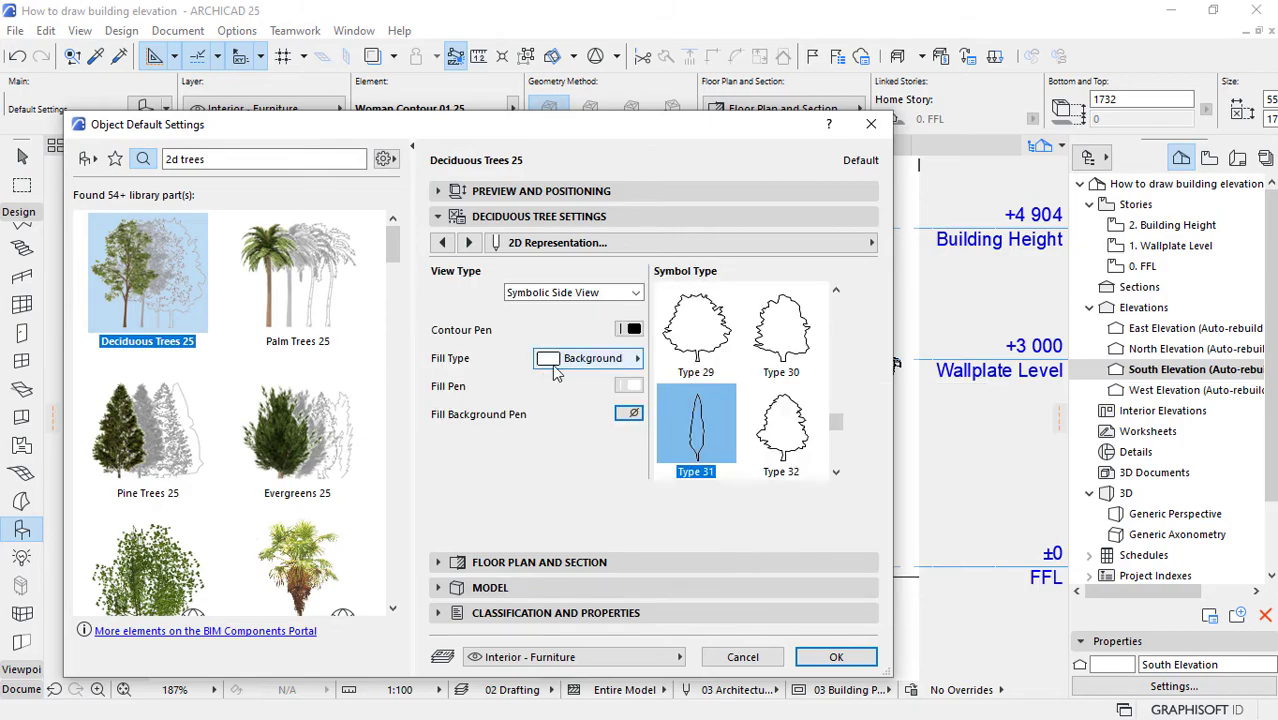
Step: Give the tree symbol a 50 % fill with a black fill pen and apply the object settings
{"action": "left_click", "coordinate": [612, 362]}
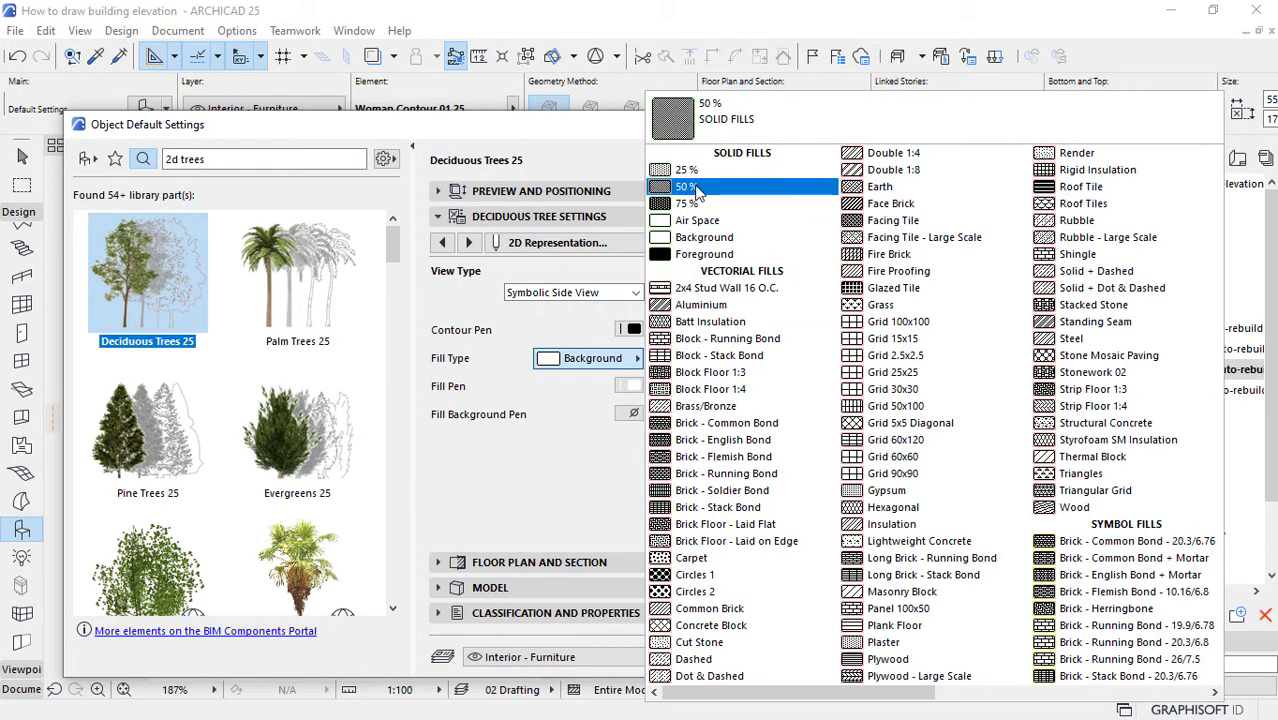
{"action": "left_click", "coordinate": [703, 196]}
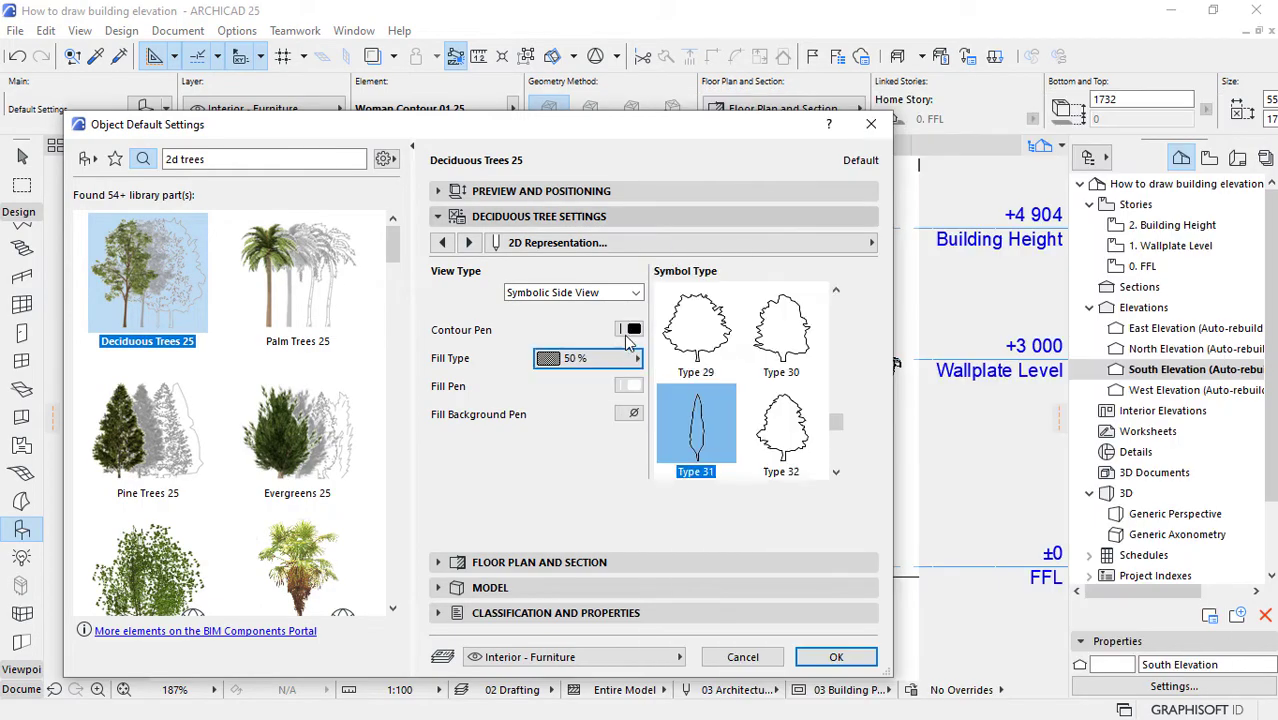
{"action": "left_click", "coordinate": [628, 386]}
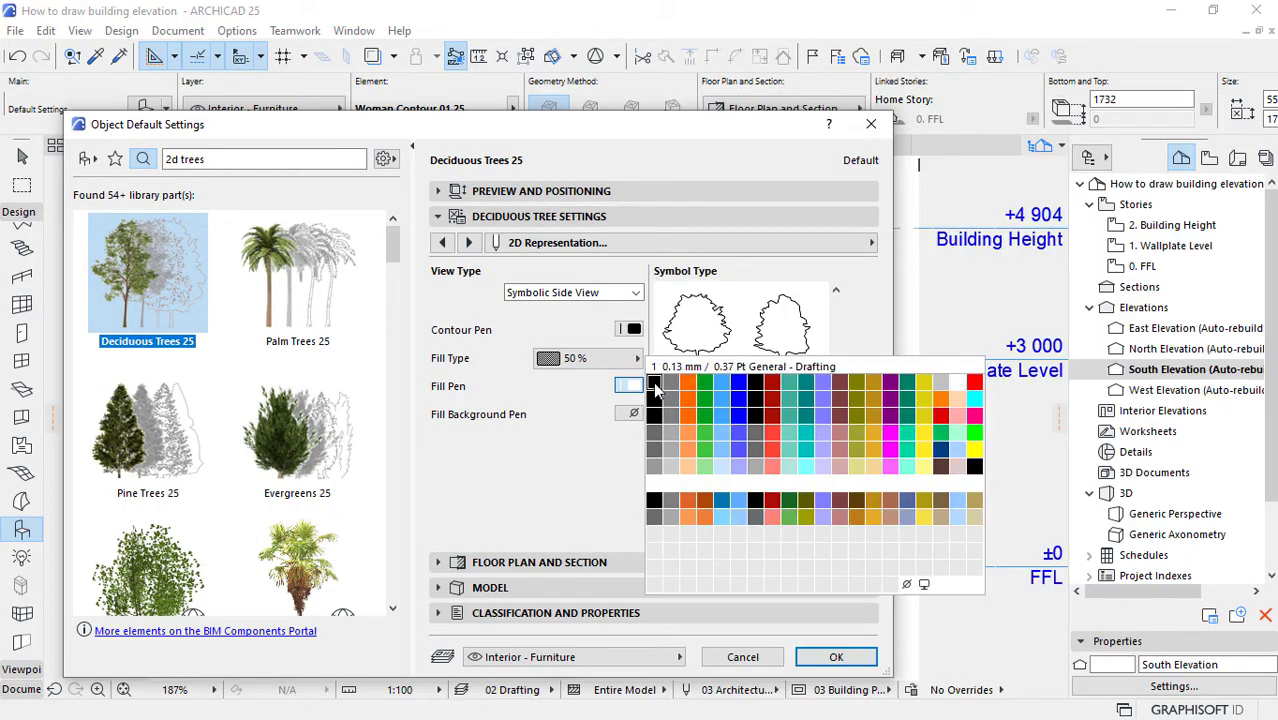
{"action": "left_click", "coordinate": [654, 398]}
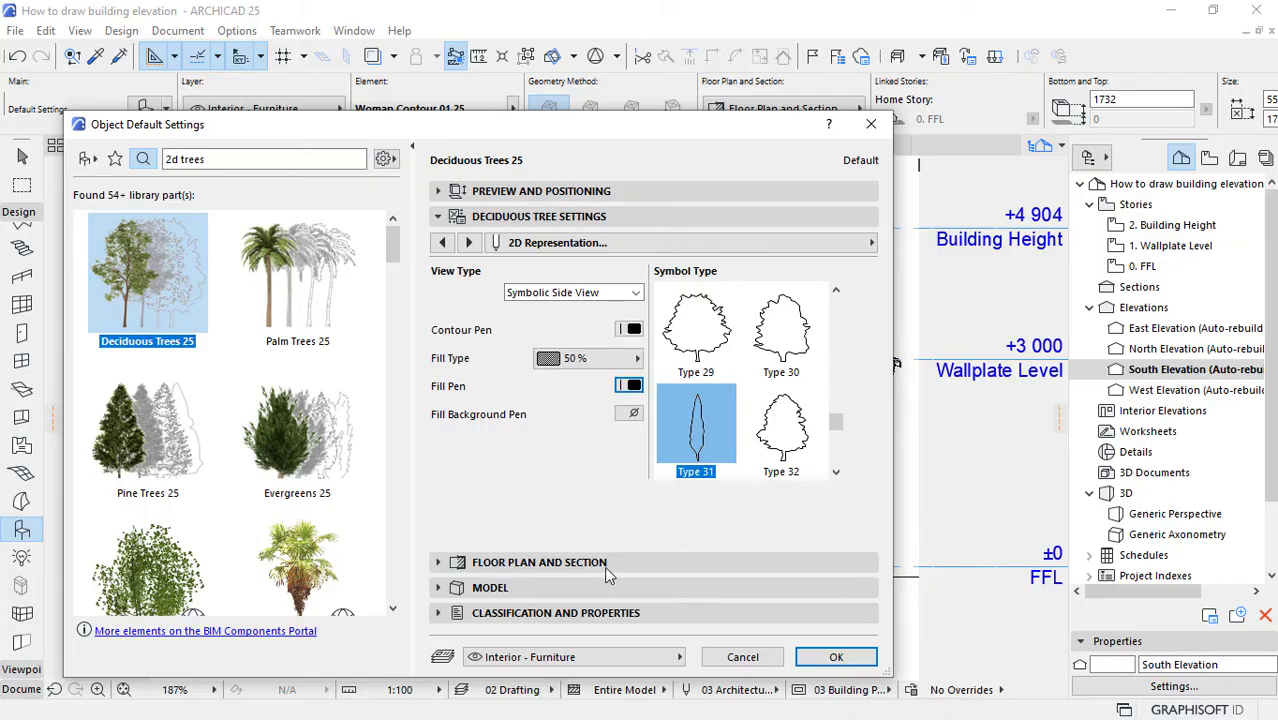
{"action": "left_click", "coordinate": [836, 657]}
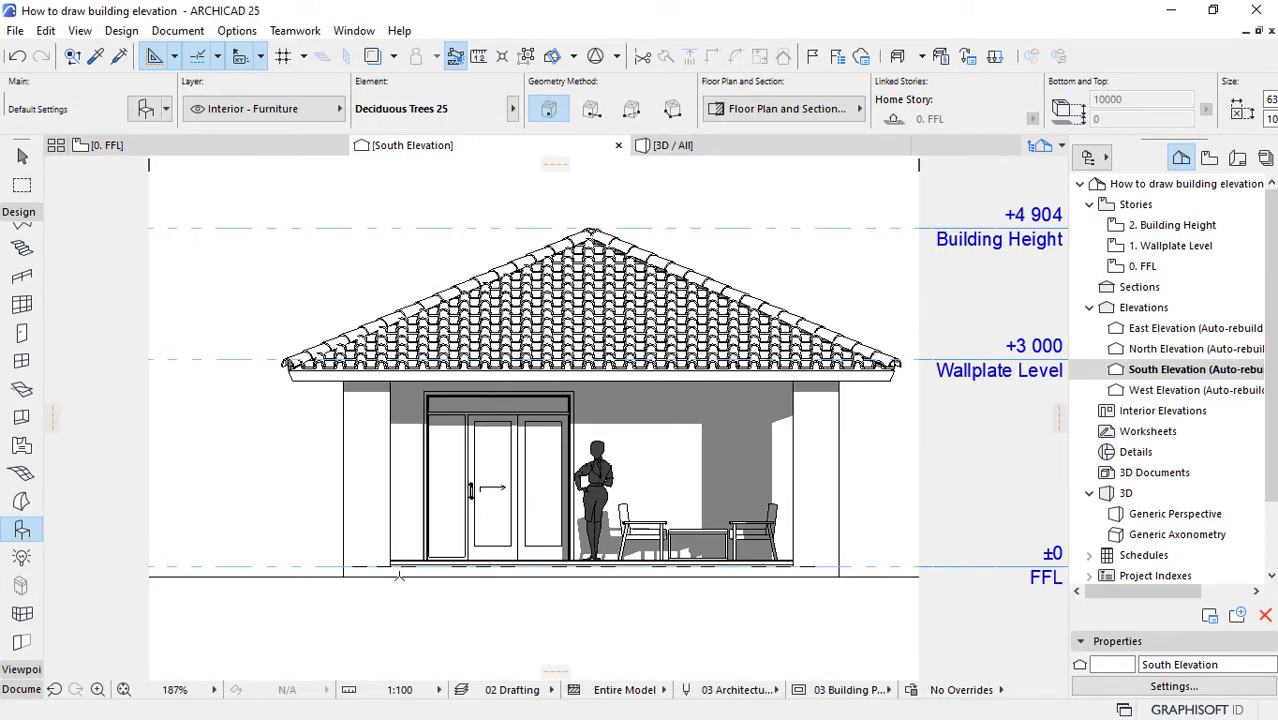
Step: Place the tree on the ground line just outside the house's left wall and set its rotation angle to 0°
{"action": "left_click", "coordinate": [290, 575]}
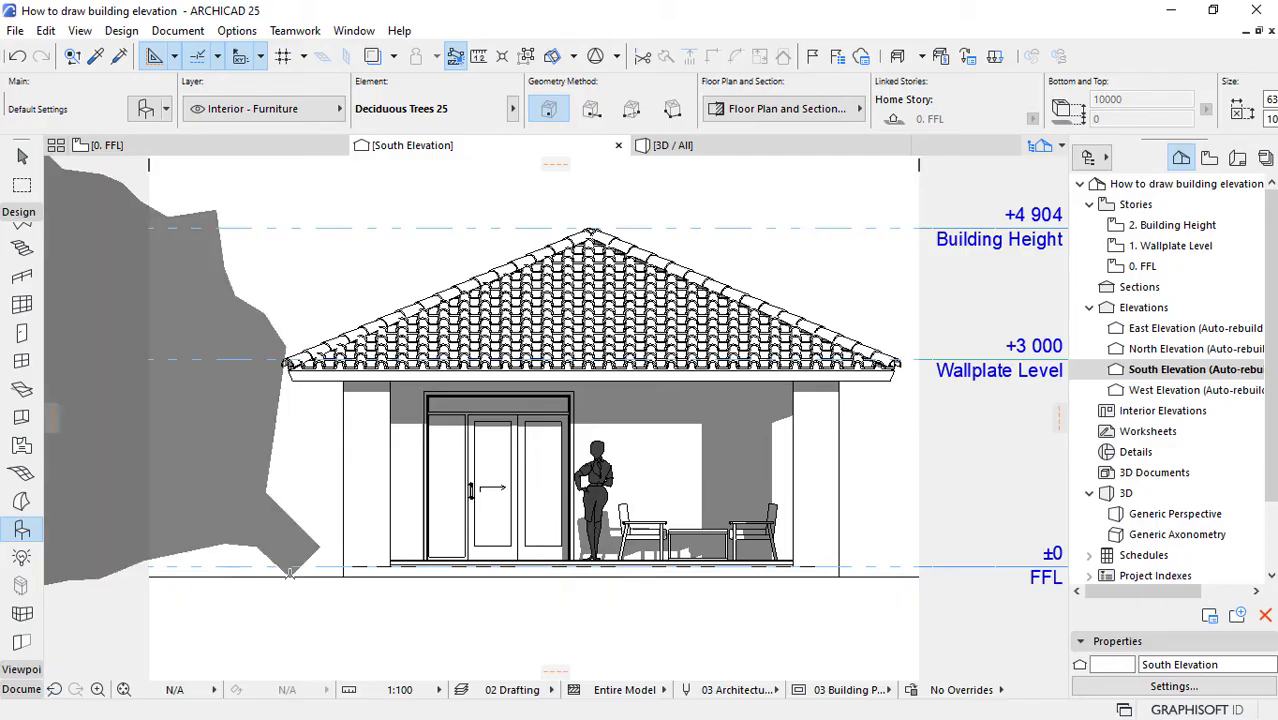
{"action": "scroll", "coordinate": [262, 503], "scroll_direction": "down", "scroll_amount": 4}
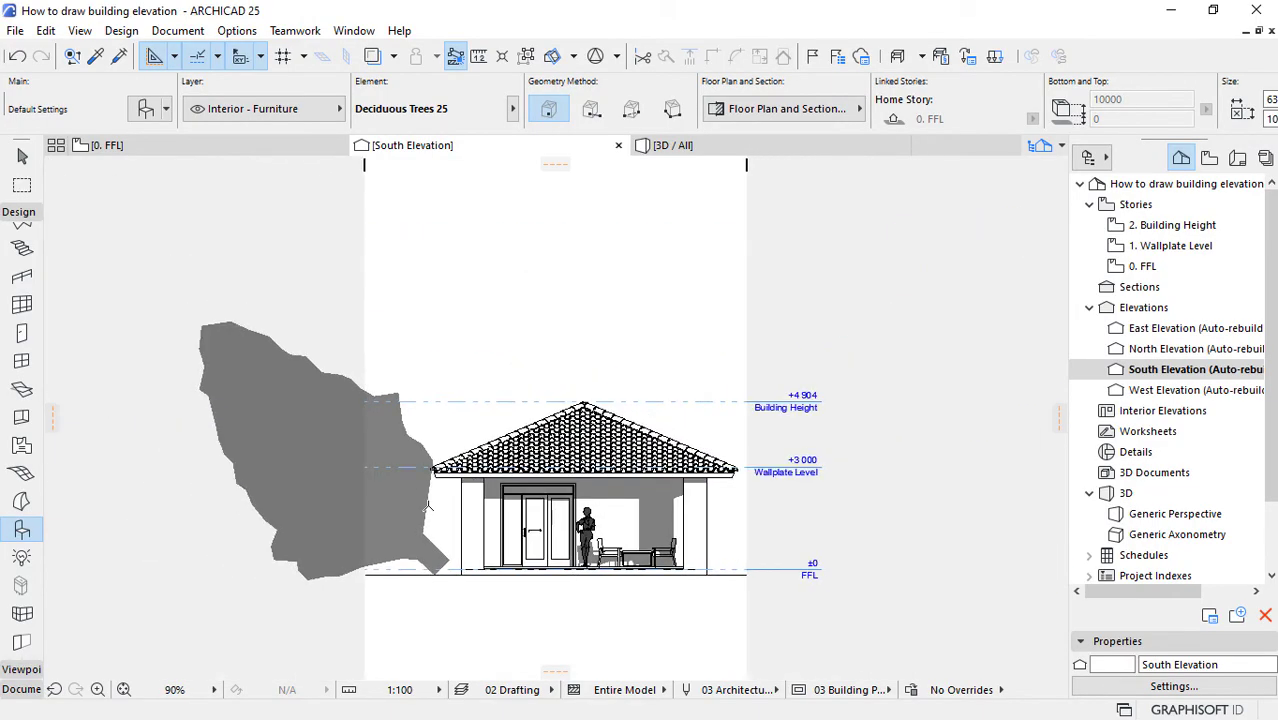
{"action": "left_click", "coordinate": [20, 160]}
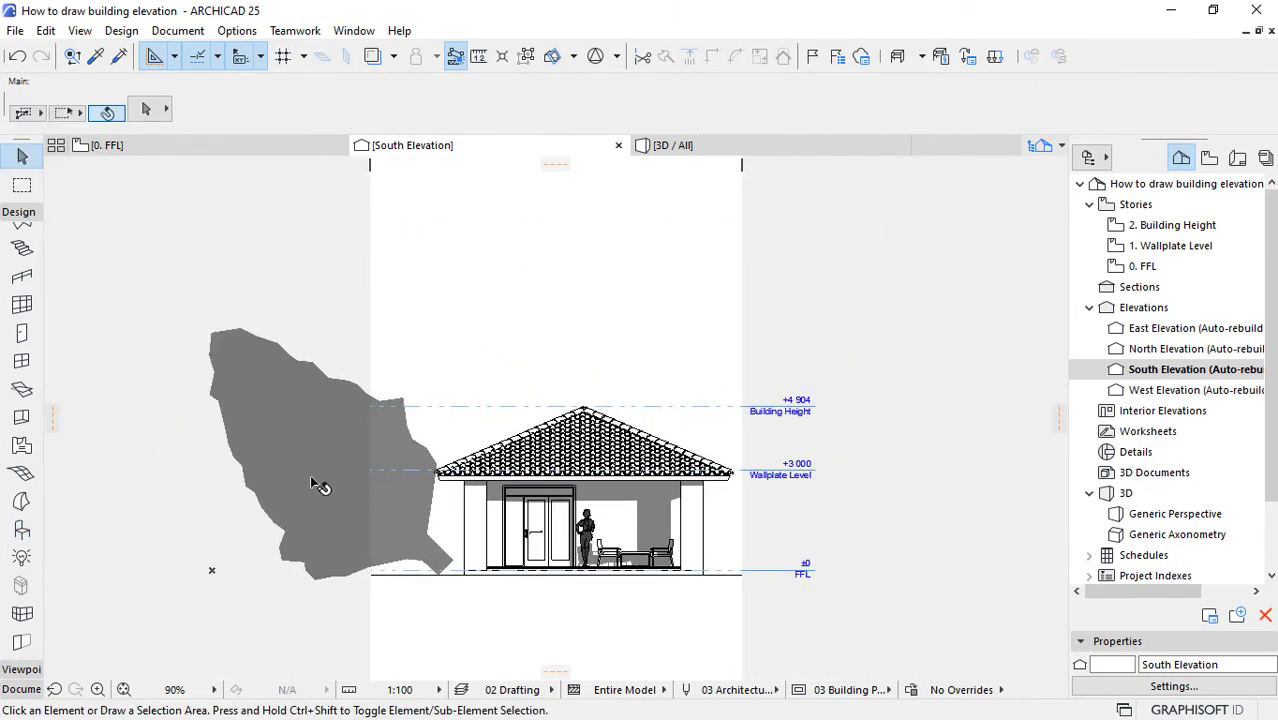
{"action": "left_click", "coordinate": [282, 408]}
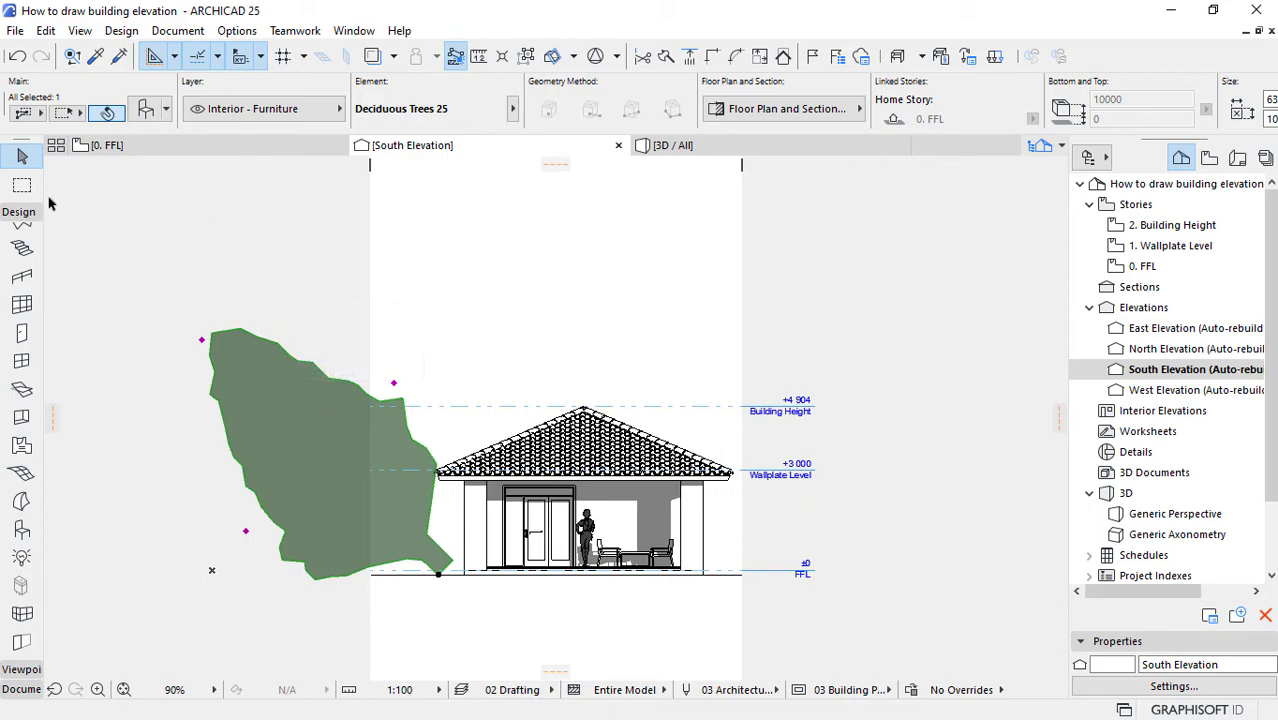
{"action": "scroll", "coordinate": [810, 93], "scroll_direction": "down", "scroll_amount": 2}
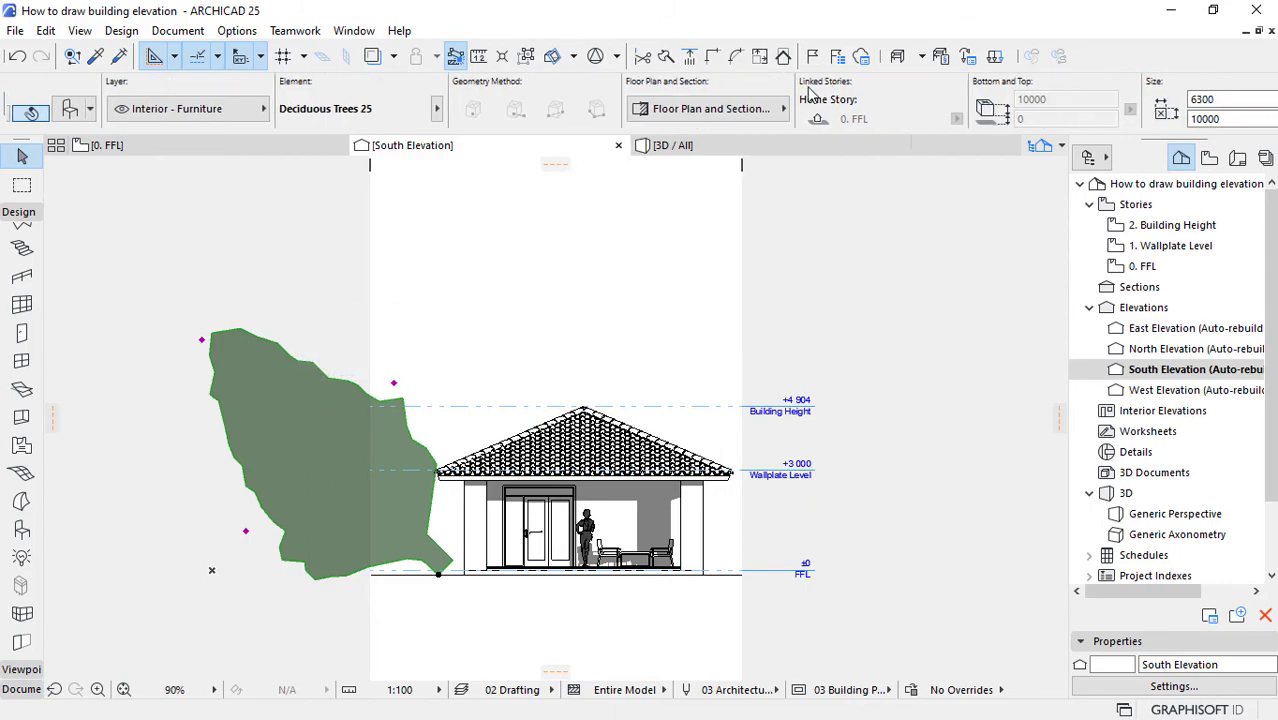
{"action": "scroll", "coordinate": [809, 91], "scroll_direction": "down", "scroll_amount": 5}
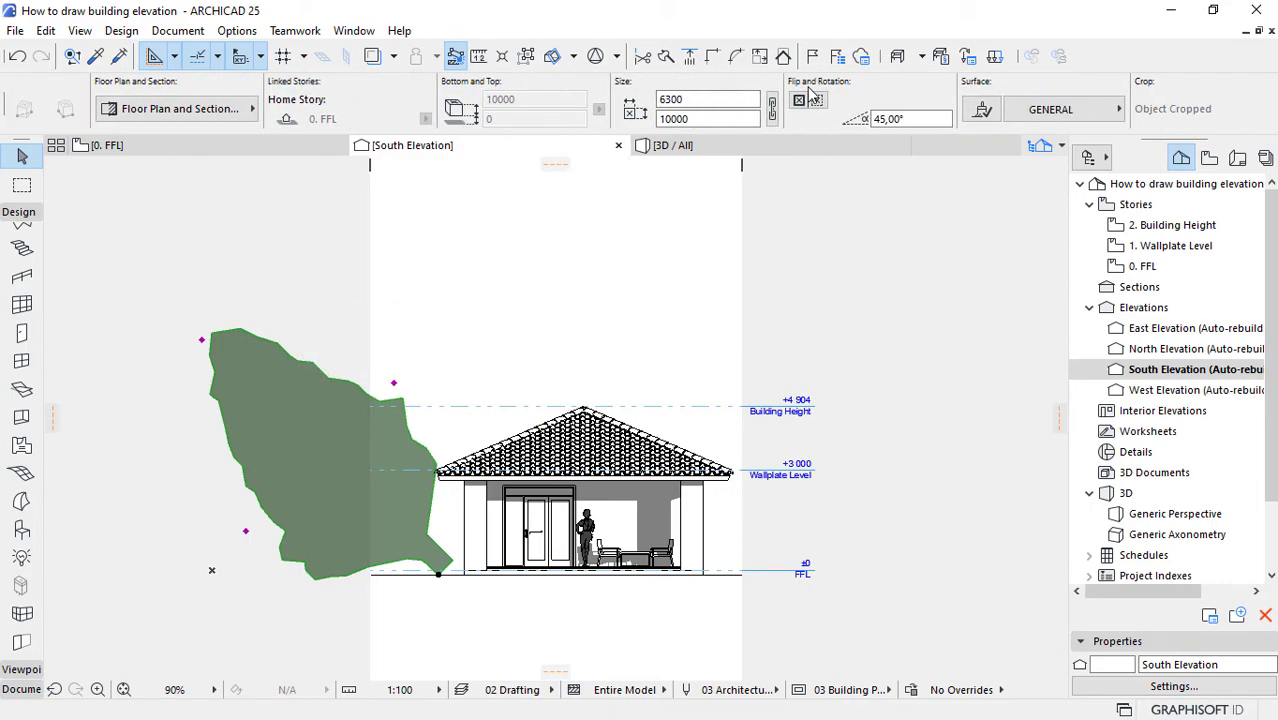
{"action": "left_click", "coordinate": [872, 120]}
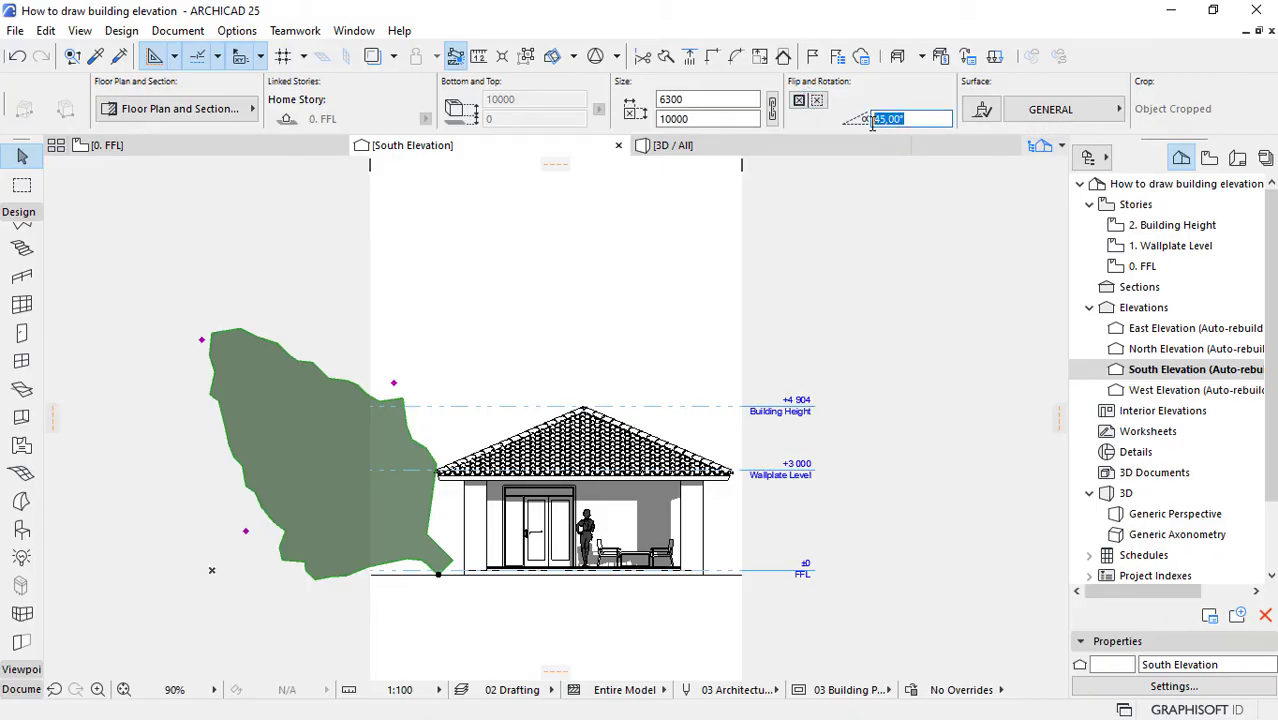
{"action": "type", "text": "0"}
{"action": "key", "text": "Return"}
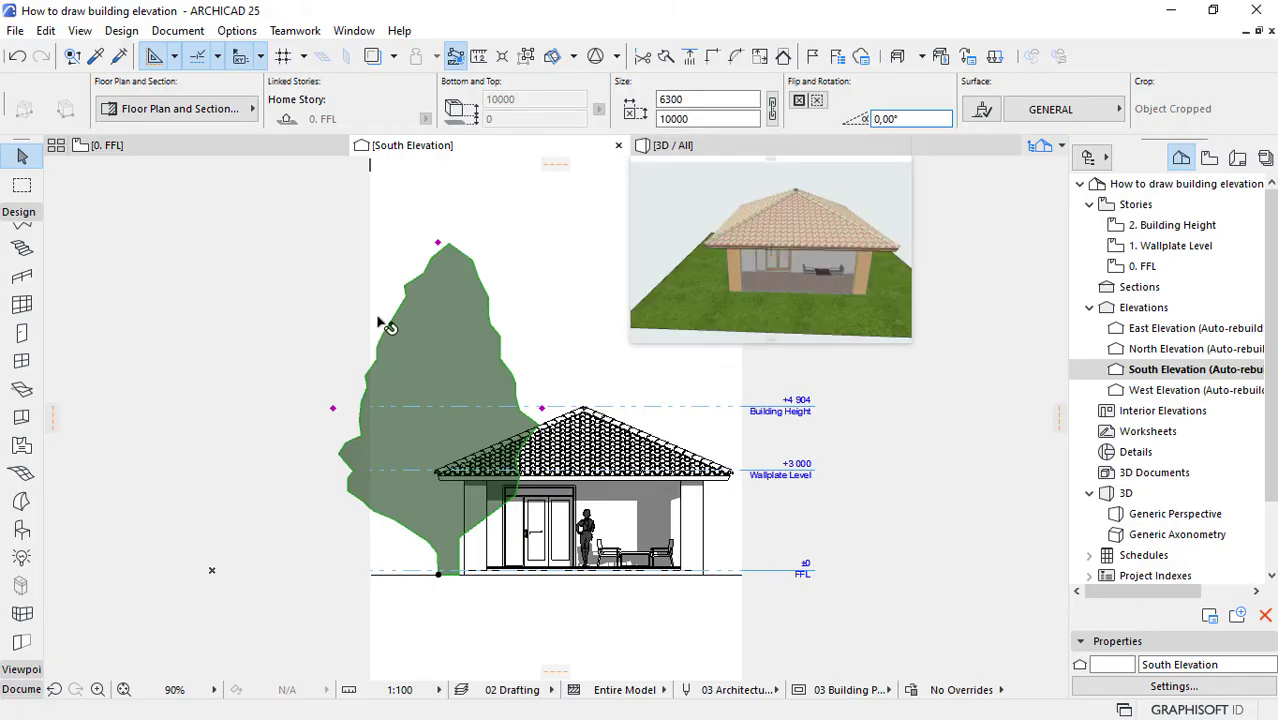
Step: Link the tree's width and height proportionally and set its width to 4000 mm
{"action": "scroll", "coordinate": [378, 318], "scroll_direction": "up", "scroll_amount": 3}
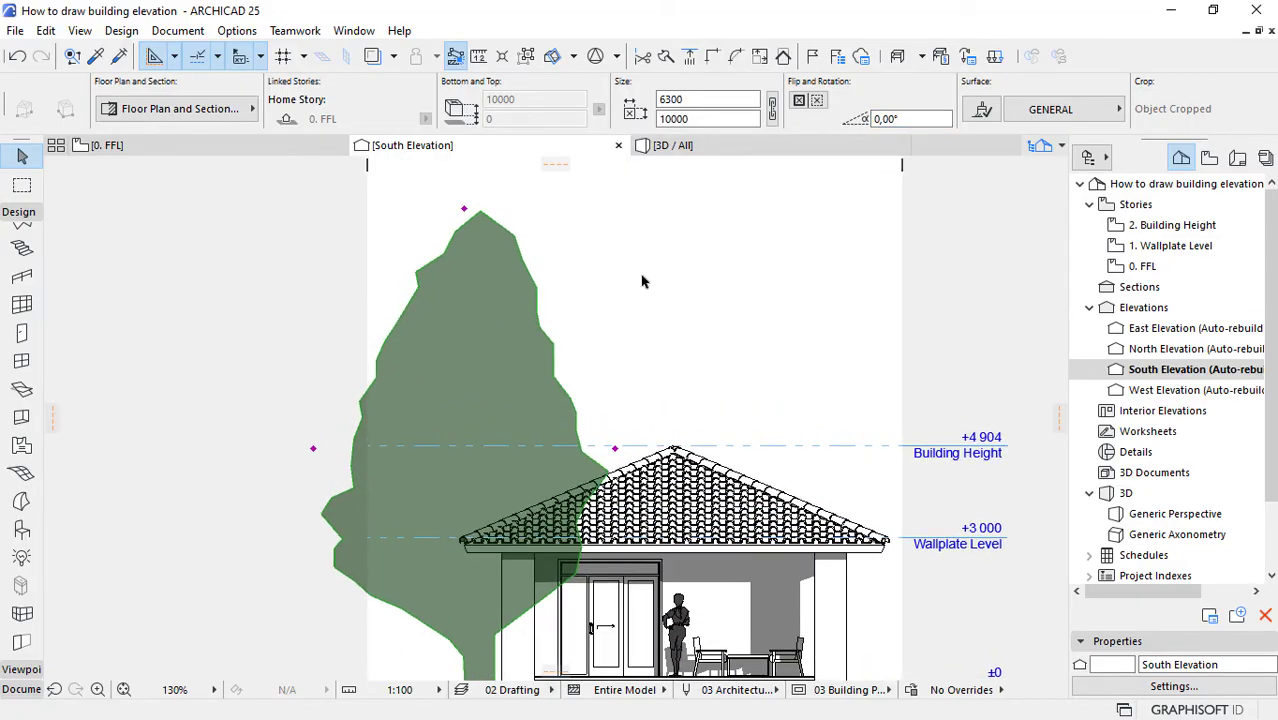
{"action": "scroll", "coordinate": [516, 439], "scroll_direction": "down", "scroll_amount": 3}
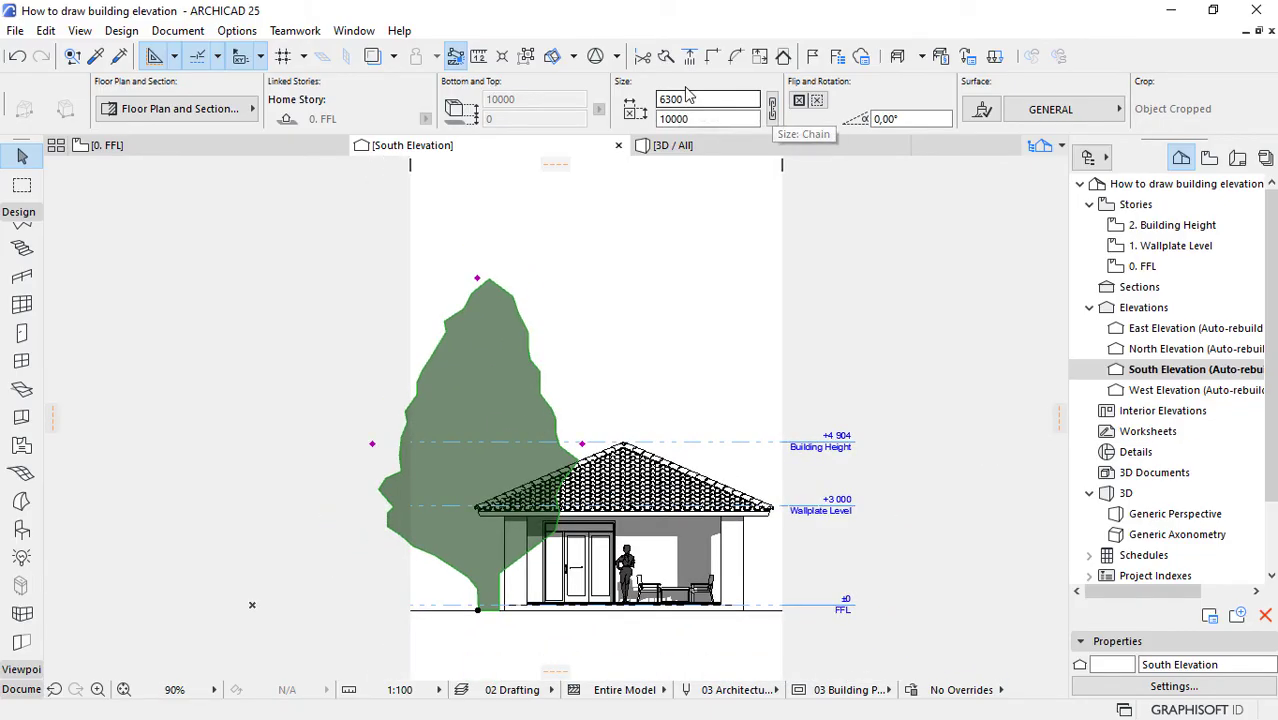
{"action": "left_click", "coordinate": [772, 106]}
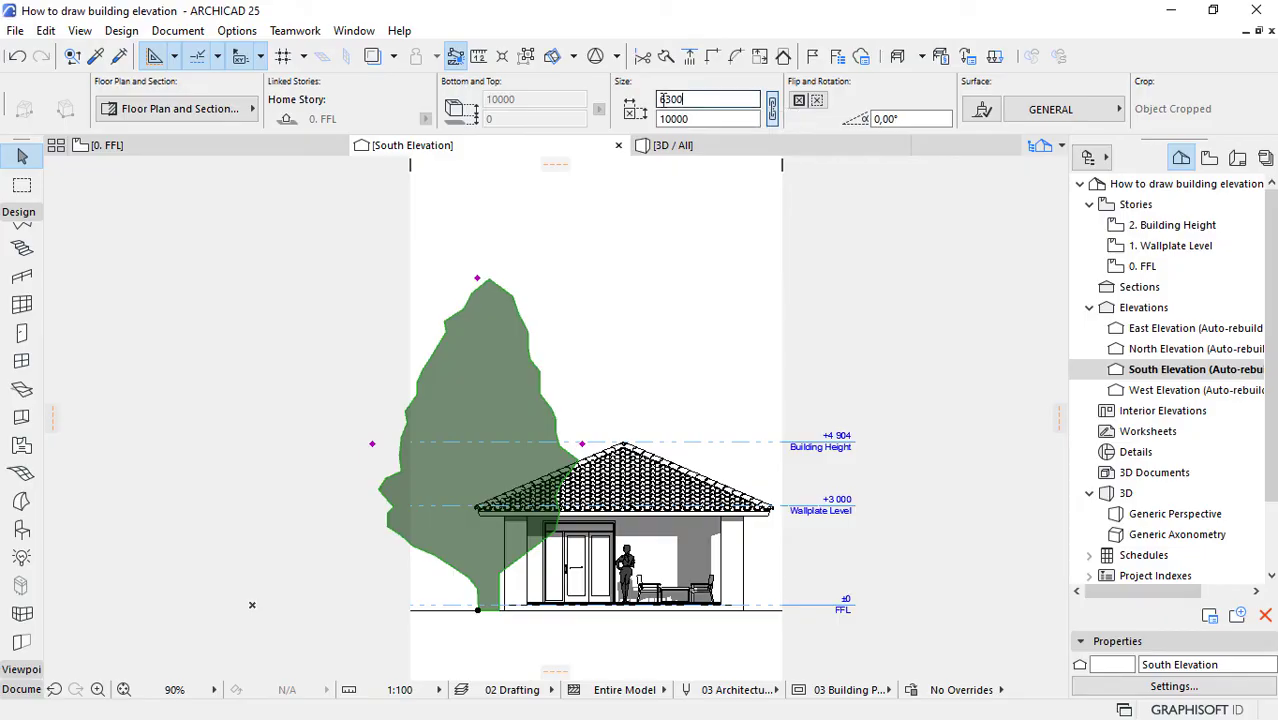
{"action": "left_click_drag", "start_coordinate": [700, 100], "coordinate": [652, 100]}
{"action": "type", "text": "4000"}
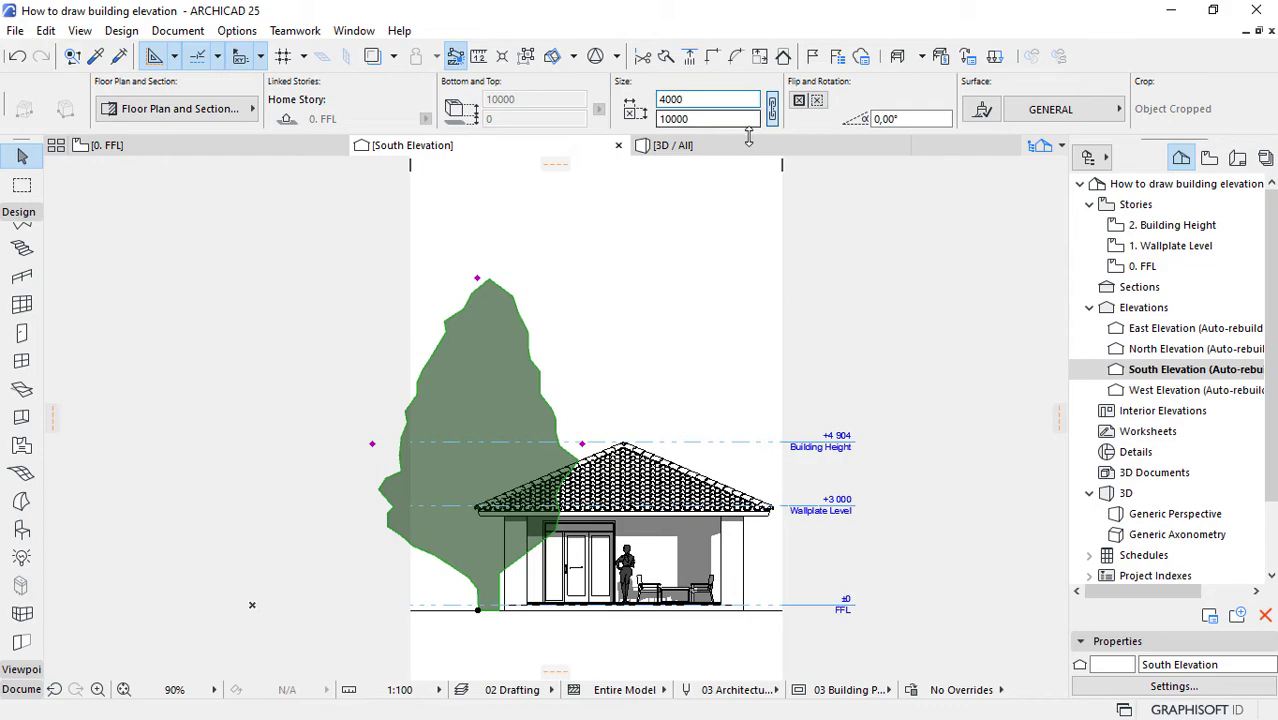
{"action": "left_click", "coordinate": [687, 118]}
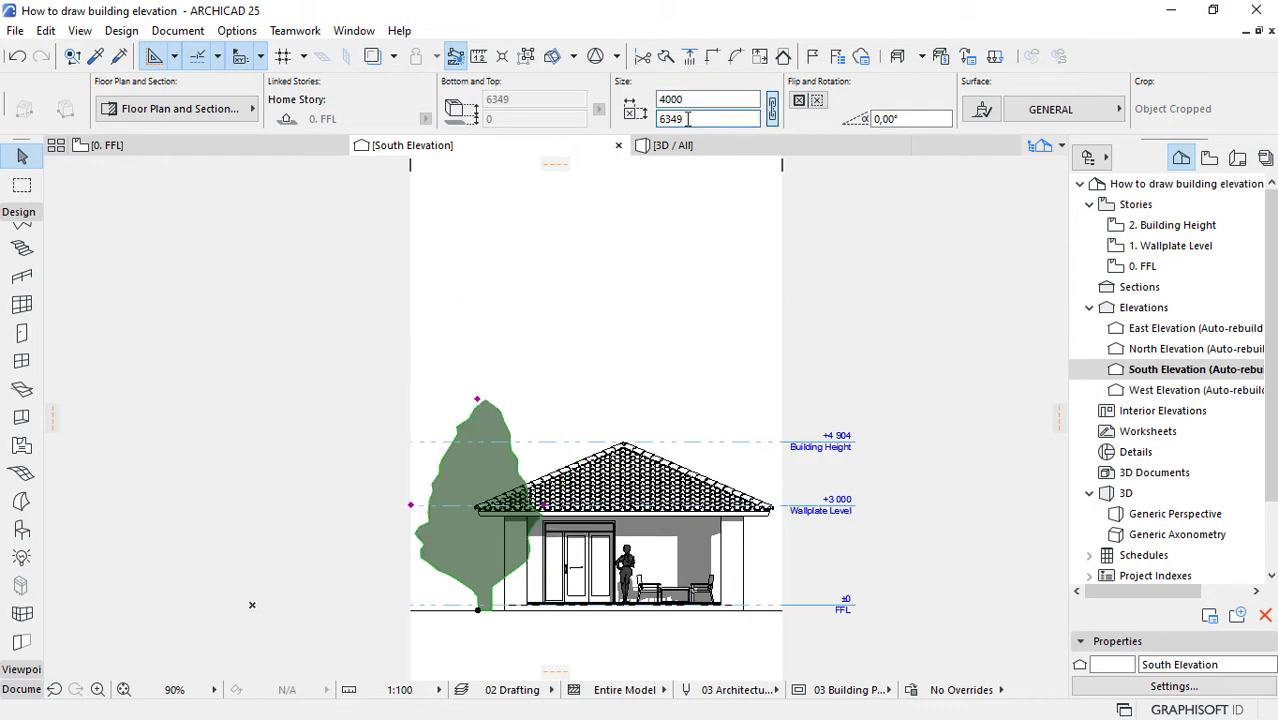
{"action": "left_click_drag", "start_coordinate": [687, 99], "coordinate": [626, 105]}
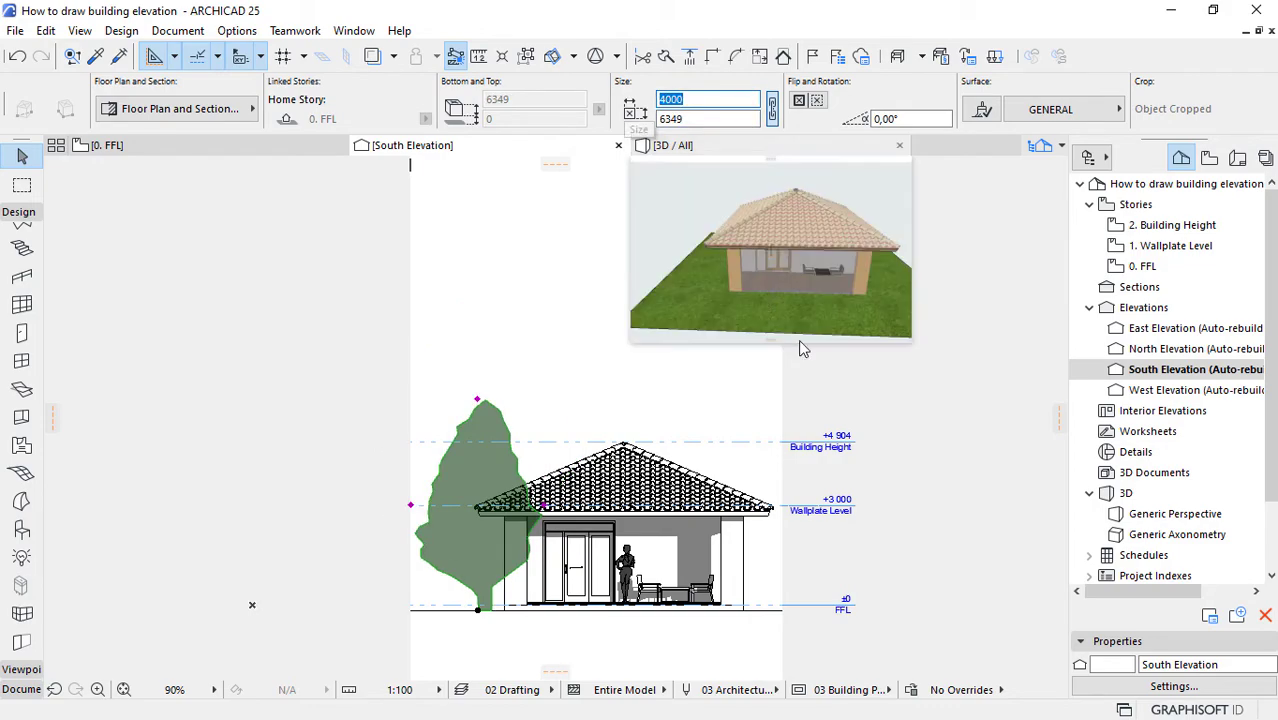
{"action": "type", "text": "6300"}
{"action": "left_click", "coordinate": [962, 459]}
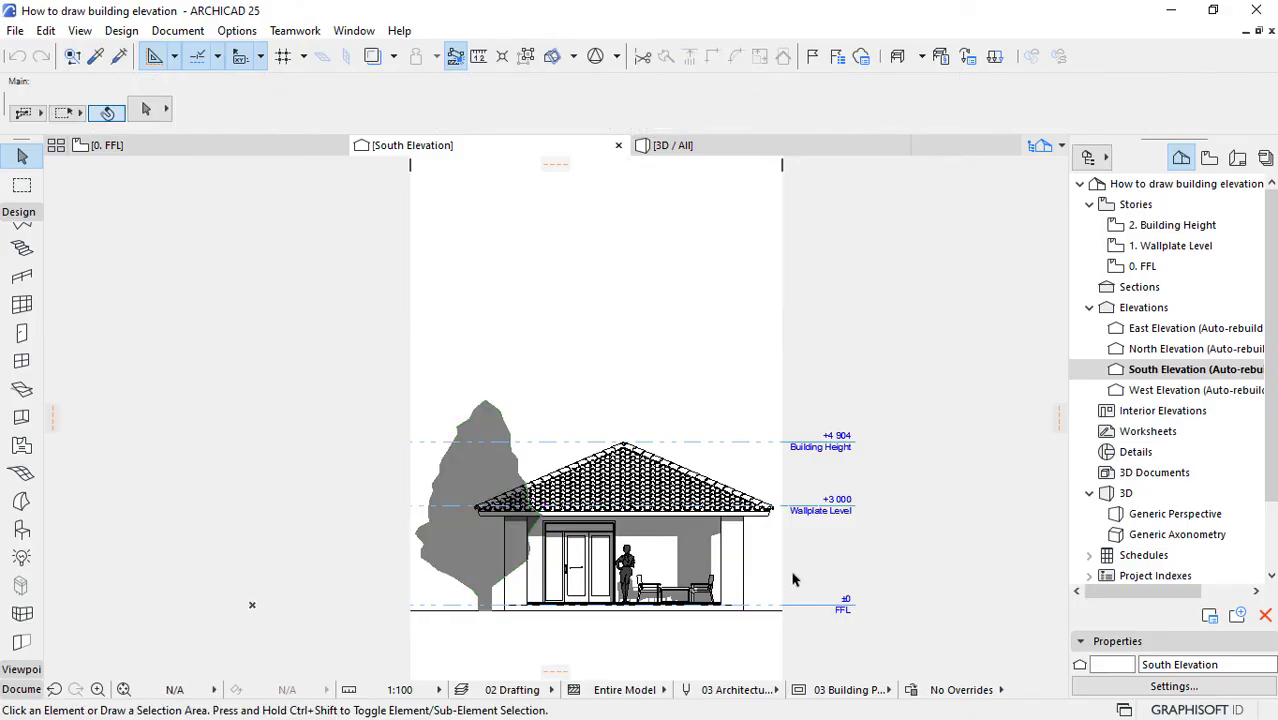
Step: Turn off the line type and pen overrides for the tree's floor plan symbol and apply the object settings
{"action": "scroll", "coordinate": [500, 627], "scroll_direction": "up", "scroll_amount": 4}
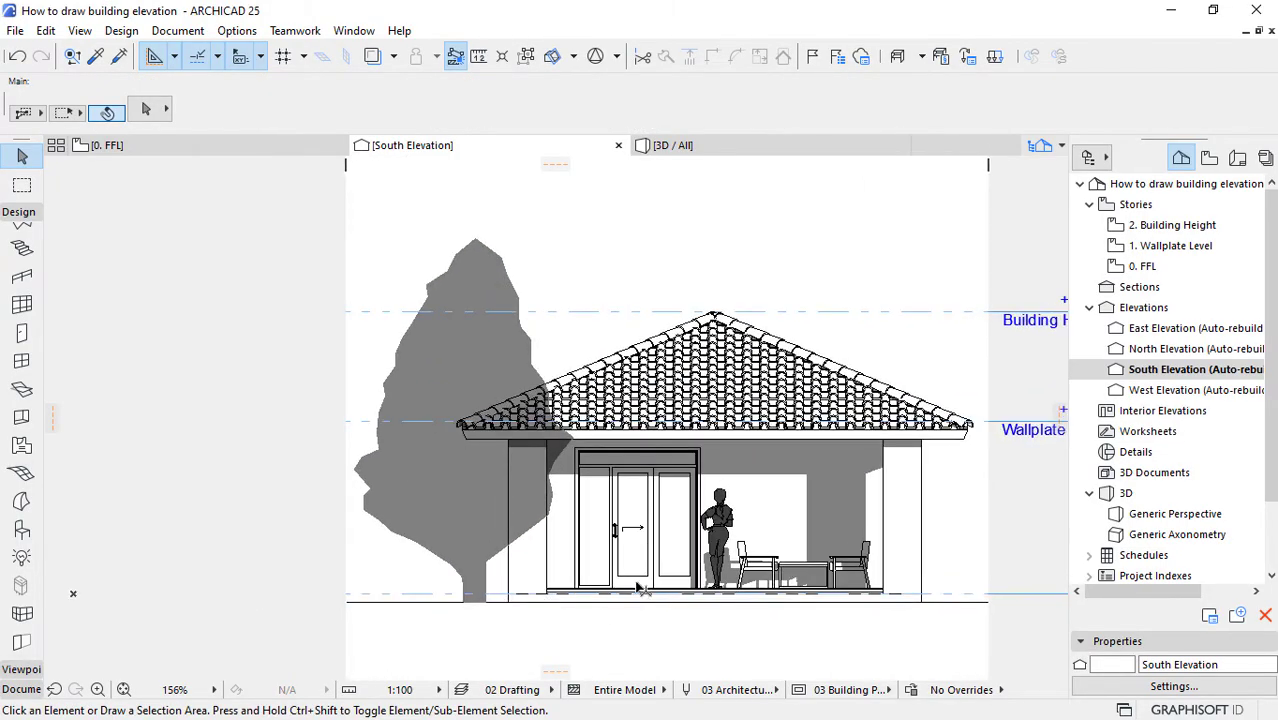
{"action": "scroll", "coordinate": [638, 588], "scroll_direction": "up", "scroll_amount": 3}
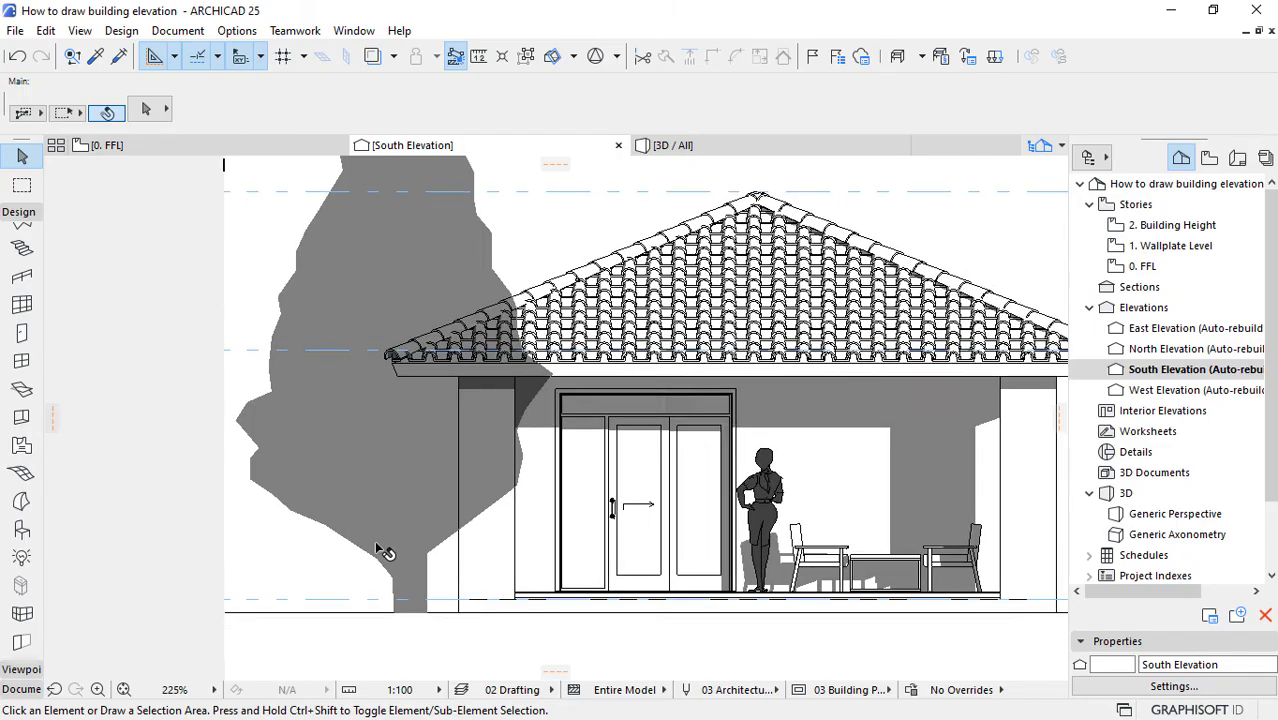
{"action": "scroll", "coordinate": [580, 565], "scroll_direction": "up", "scroll_amount": 3}
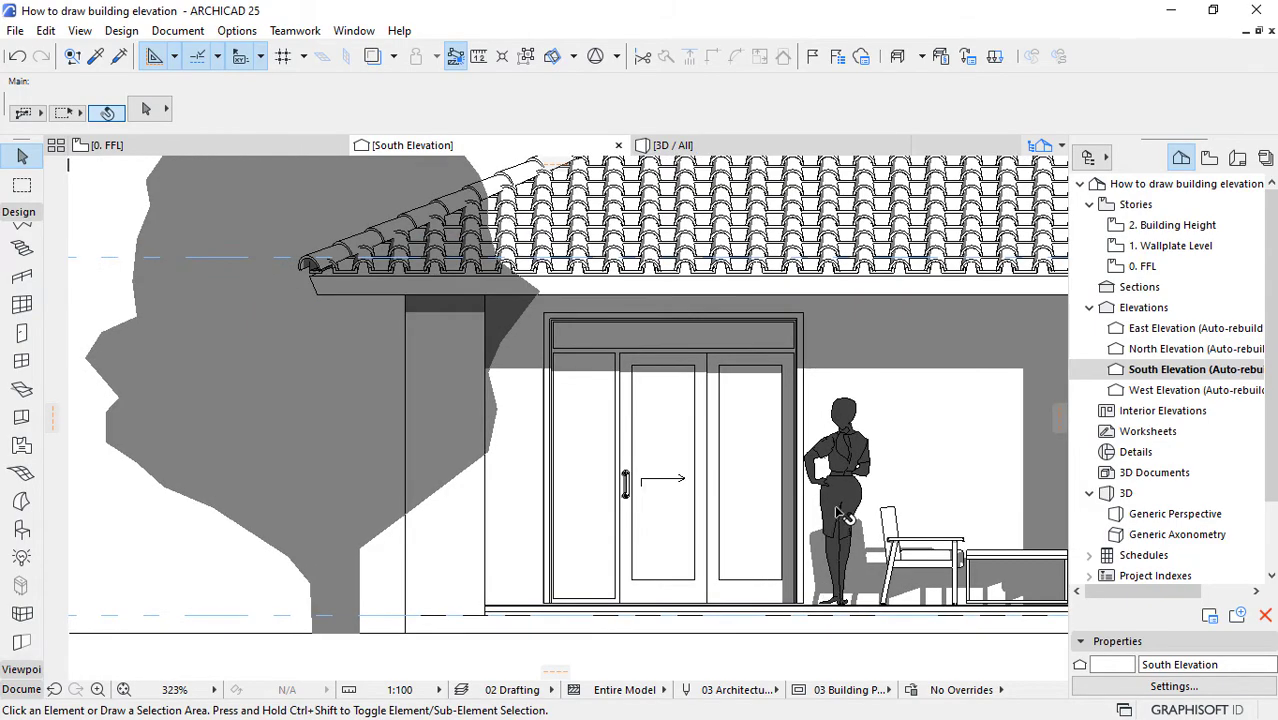
{"action": "scroll", "coordinate": [312, 545], "scroll_direction": "up", "scroll_amount": 1}
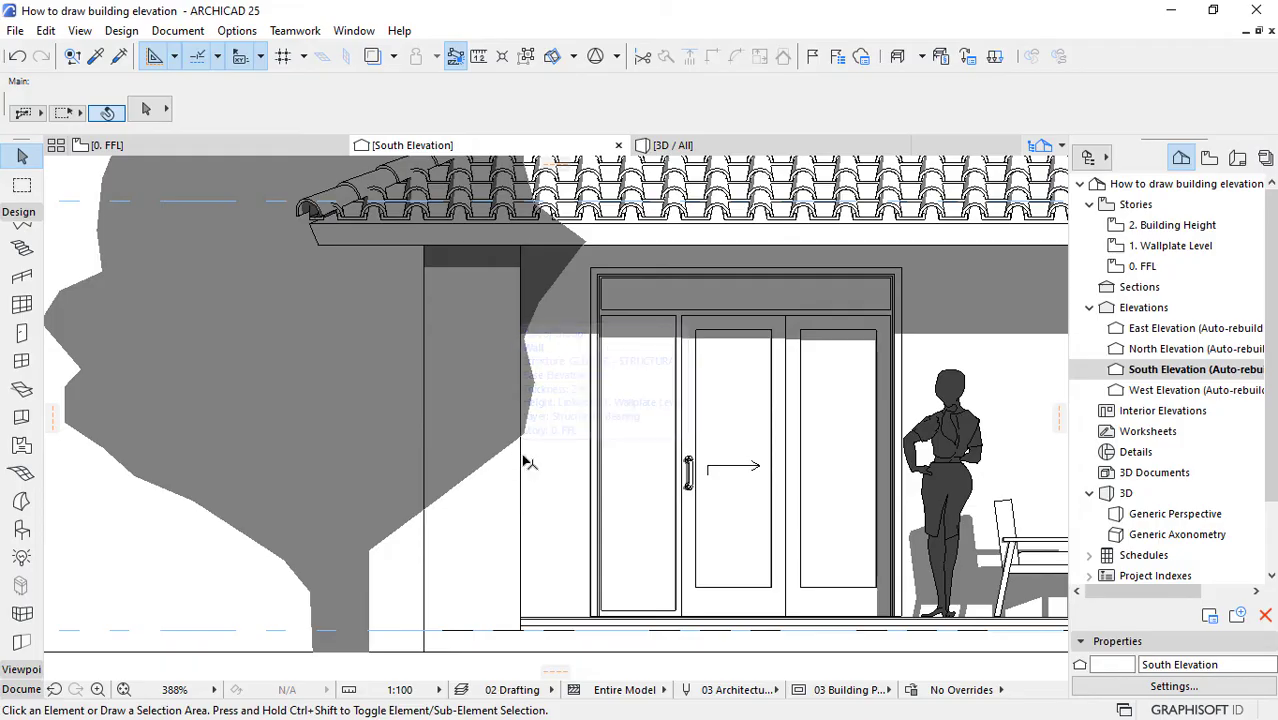
{"action": "left_click", "coordinate": [313, 363]}
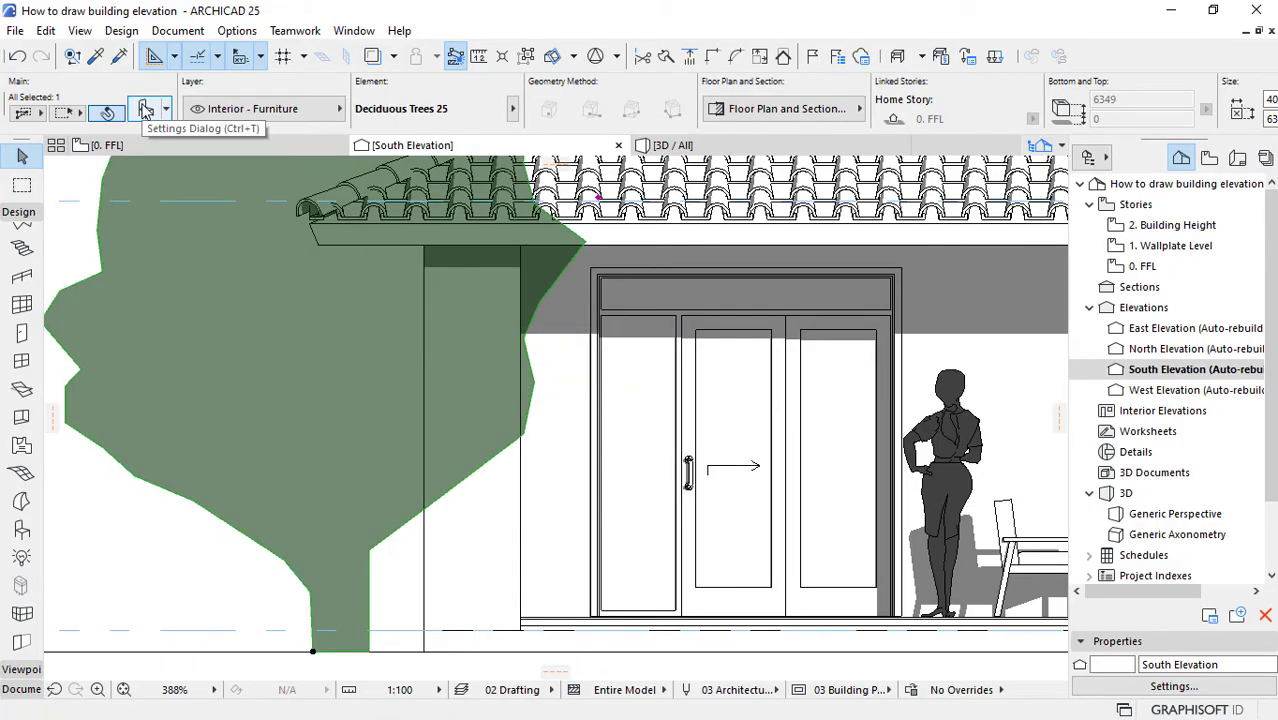
{"action": "key", "text": "ctrl+t"}
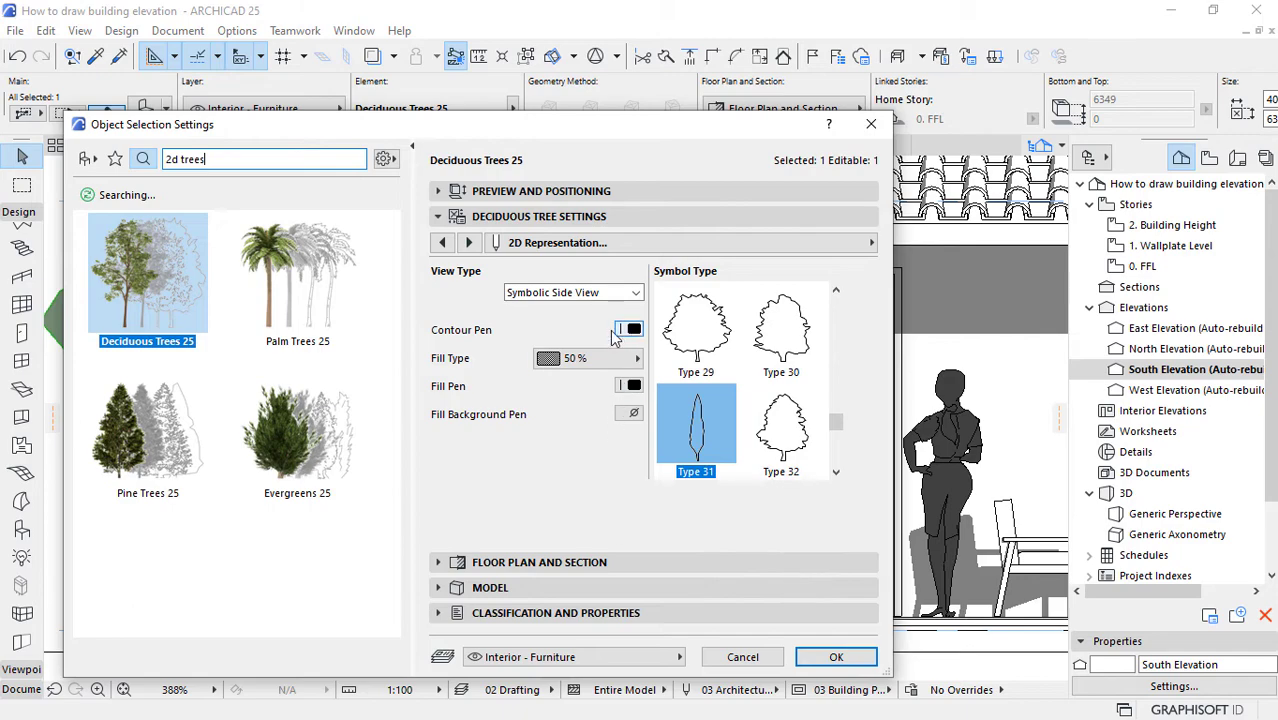
{"action": "left_click", "coordinate": [517, 563]}
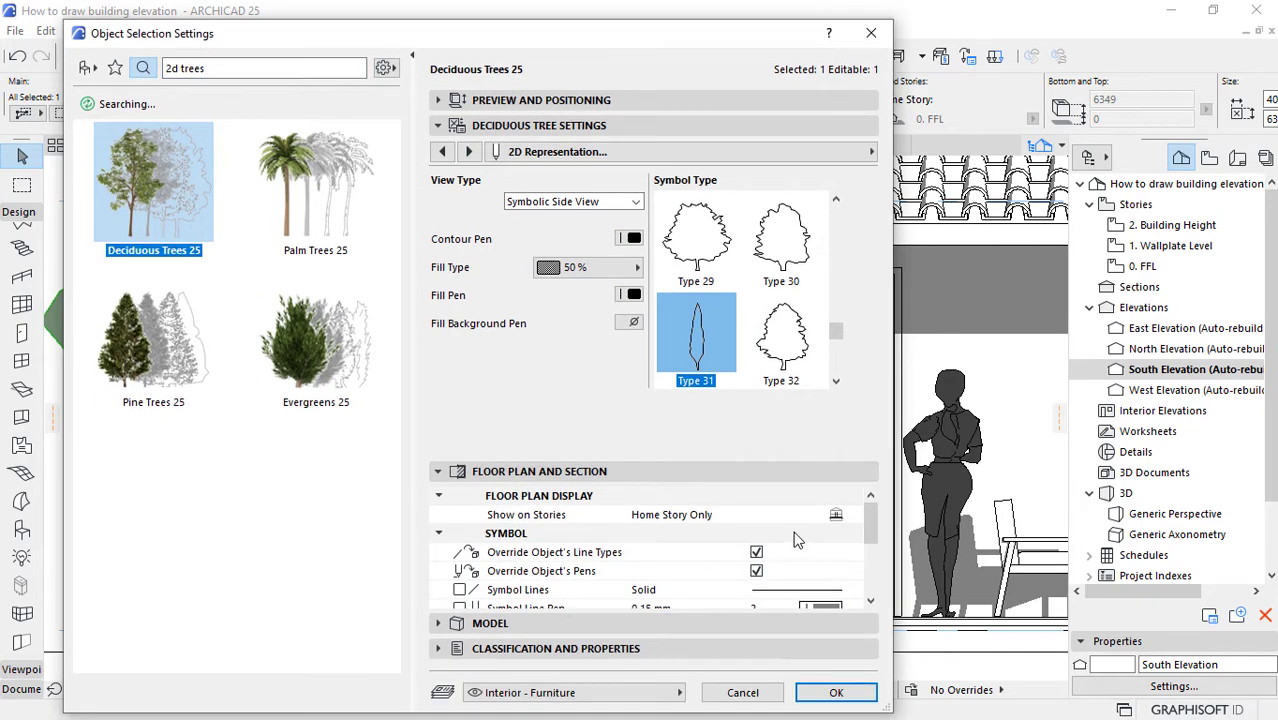
{"action": "left_click", "coordinate": [870, 527]}
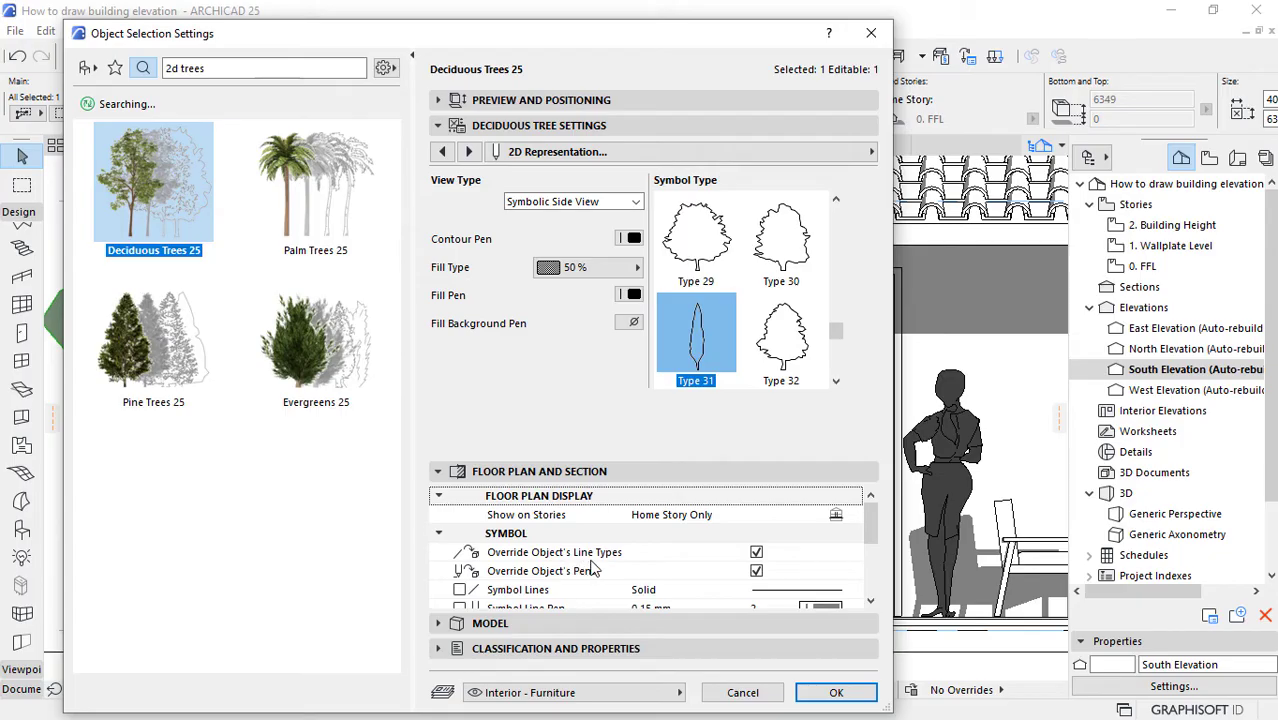
{"action": "left_click", "coordinate": [756, 553]}
{"action": "left_click", "coordinate": [756, 571]}
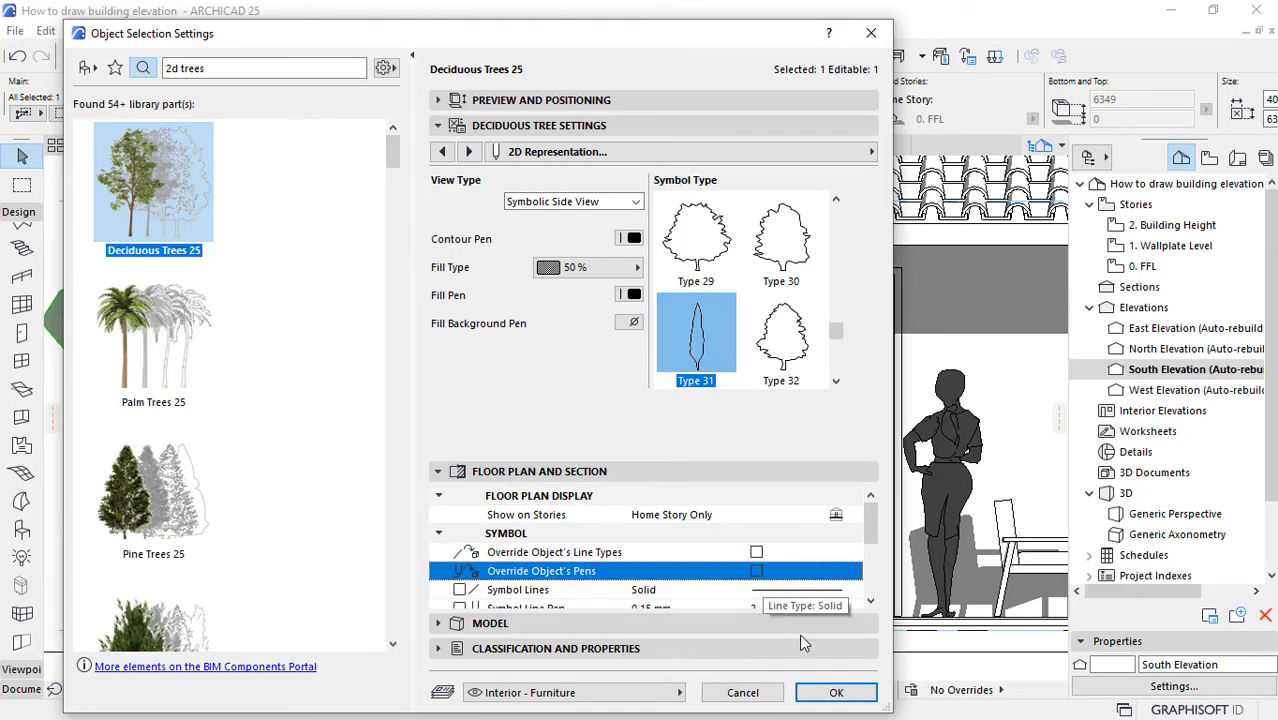
{"action": "left_click", "coordinate": [832, 692]}
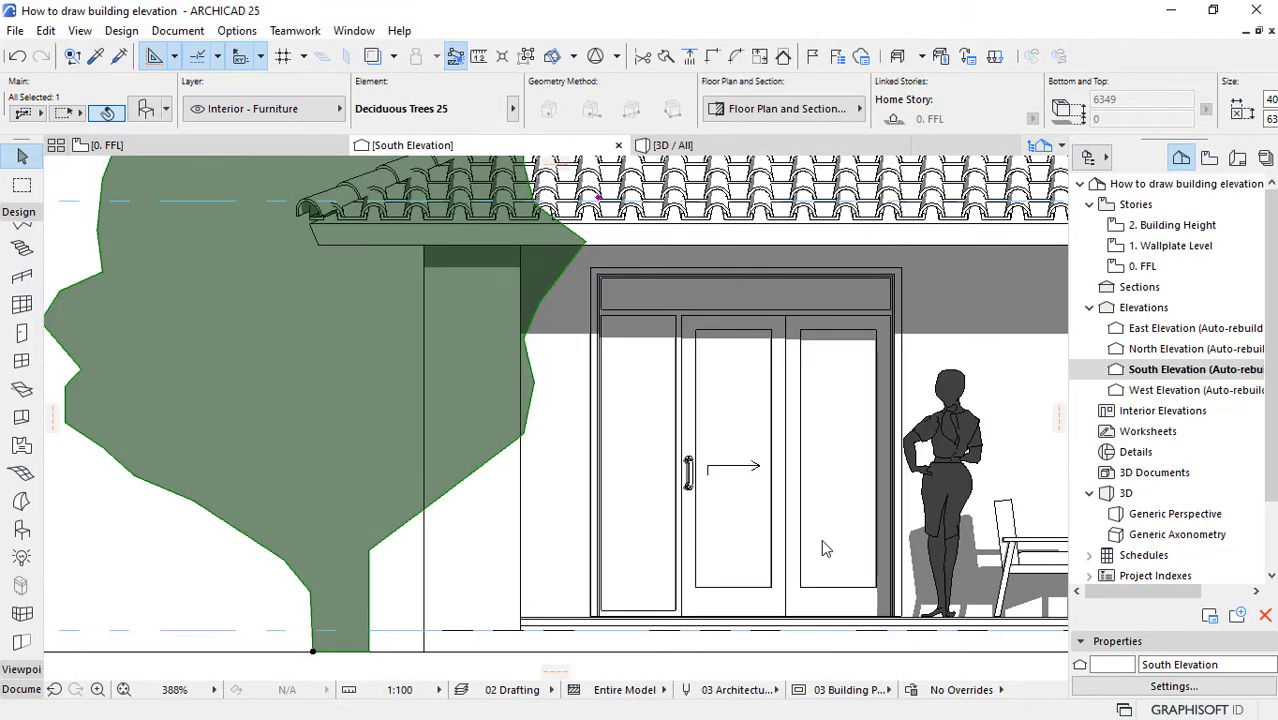
Step: Try to move the tree behind the house by changing its display order
{"action": "scroll", "coordinate": [715, 556], "scroll_direction": "down", "scroll_amount": 6}
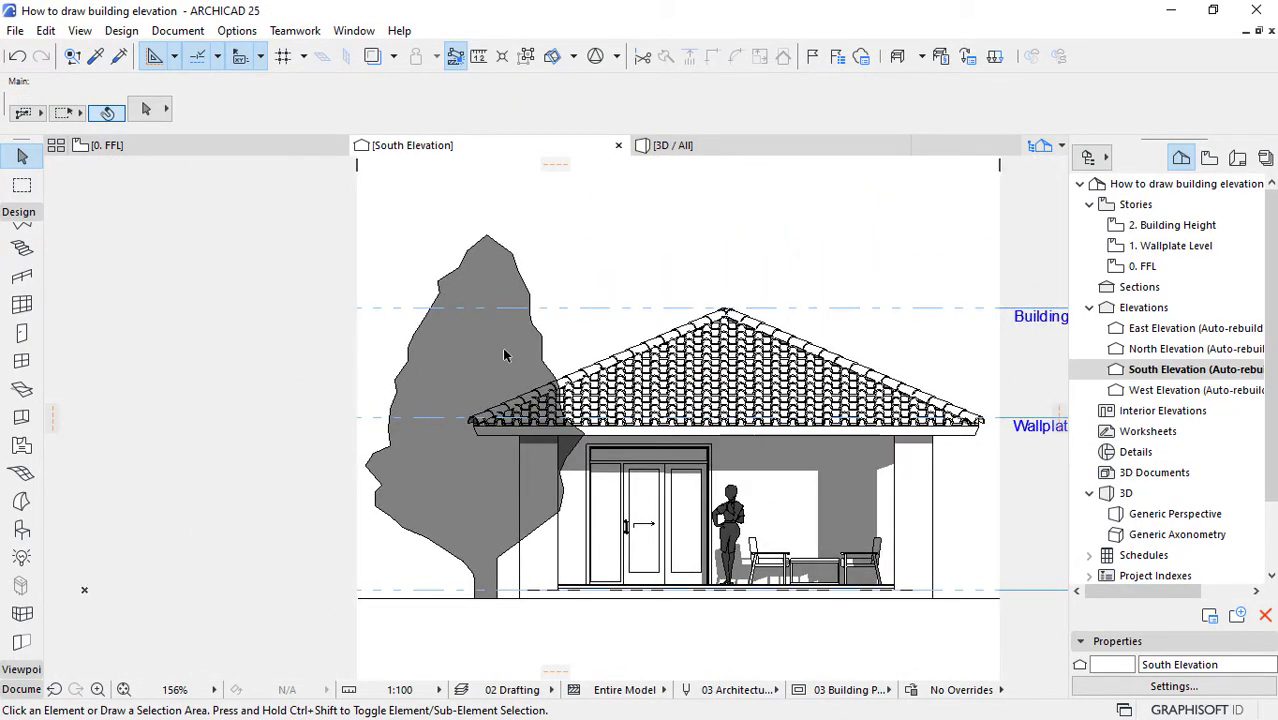
{"action": "left_click", "coordinate": [508, 292]}
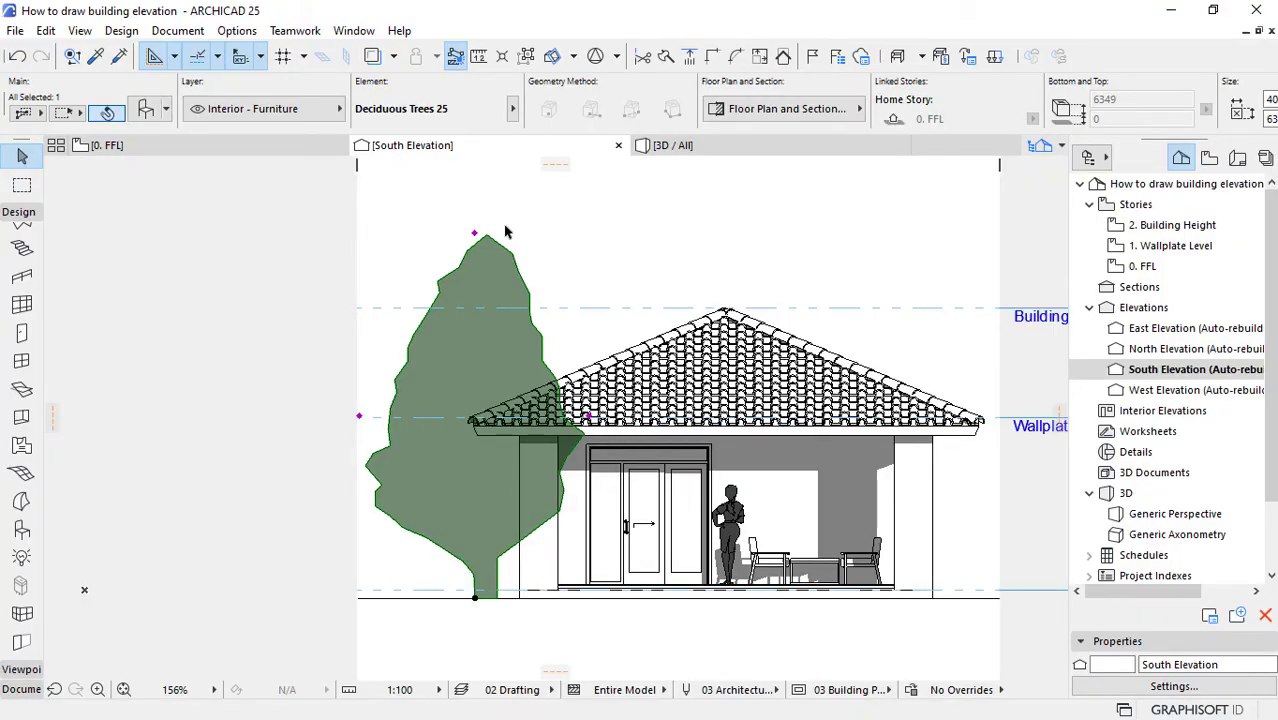
{"action": "right_click", "coordinate": [592, 208]}
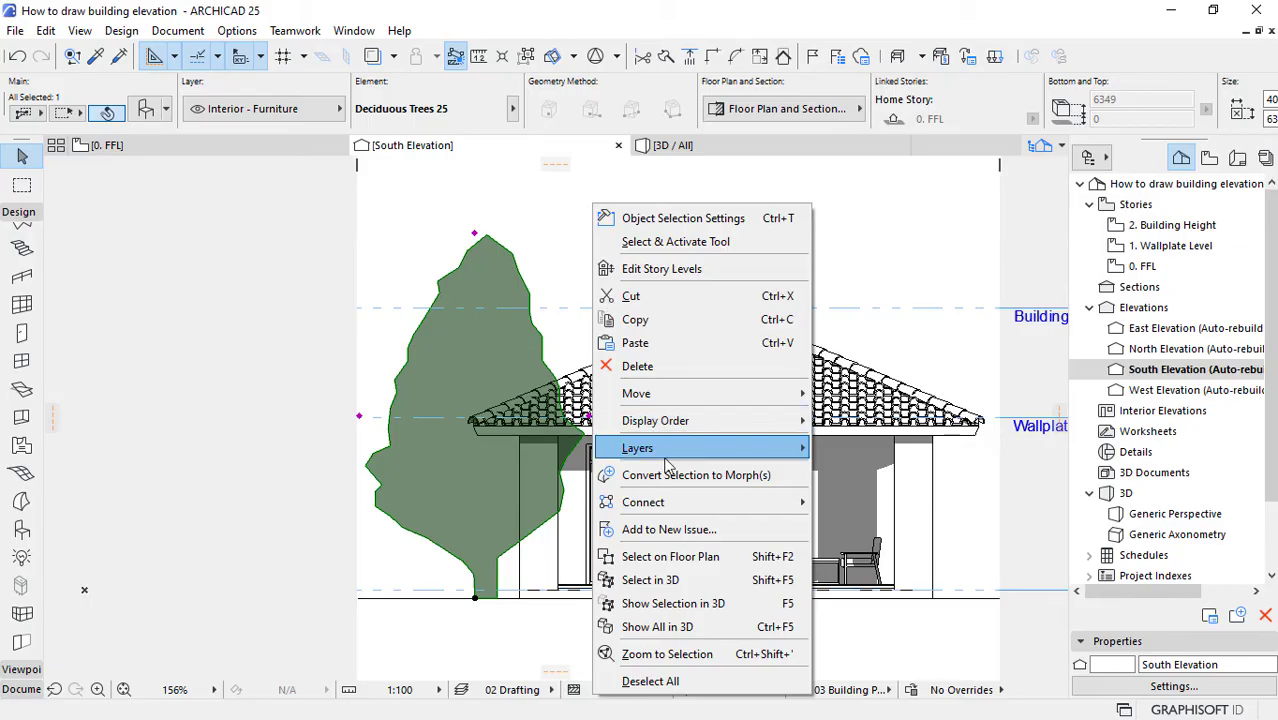
{"action": "mouse_move", "coordinate": [636, 420]}
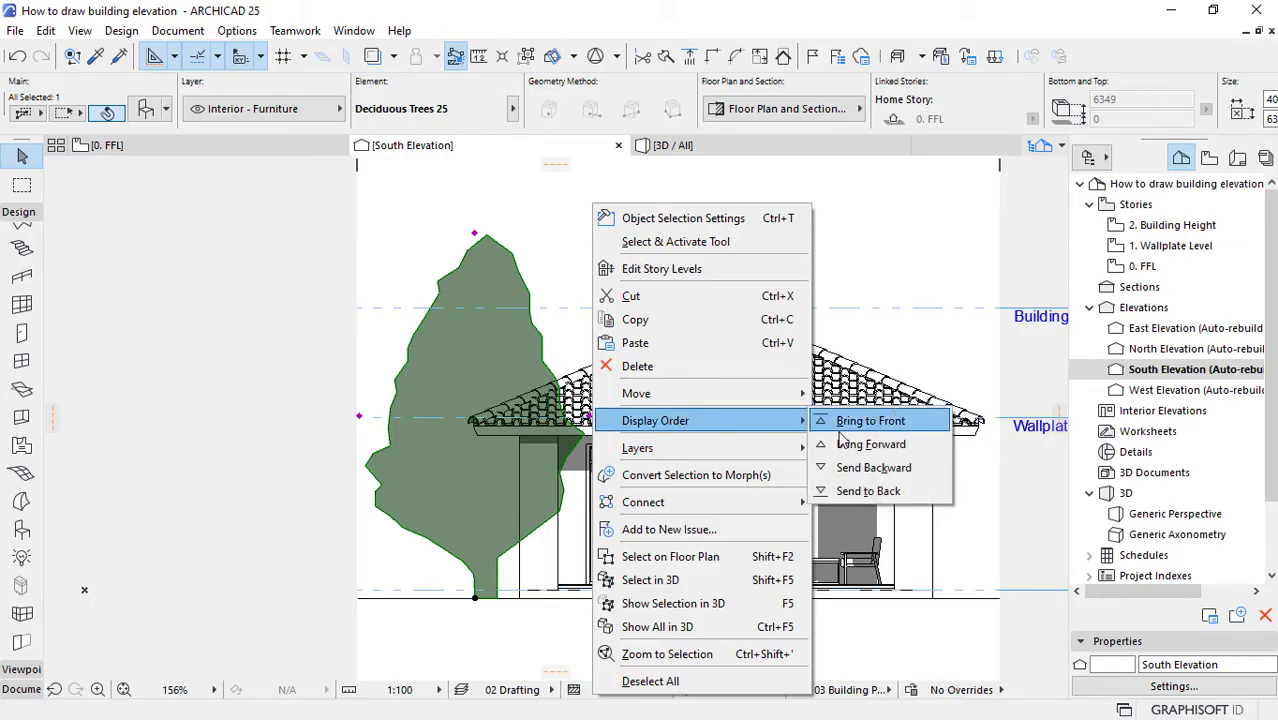
{"action": "left_click", "coordinate": [888, 490]}
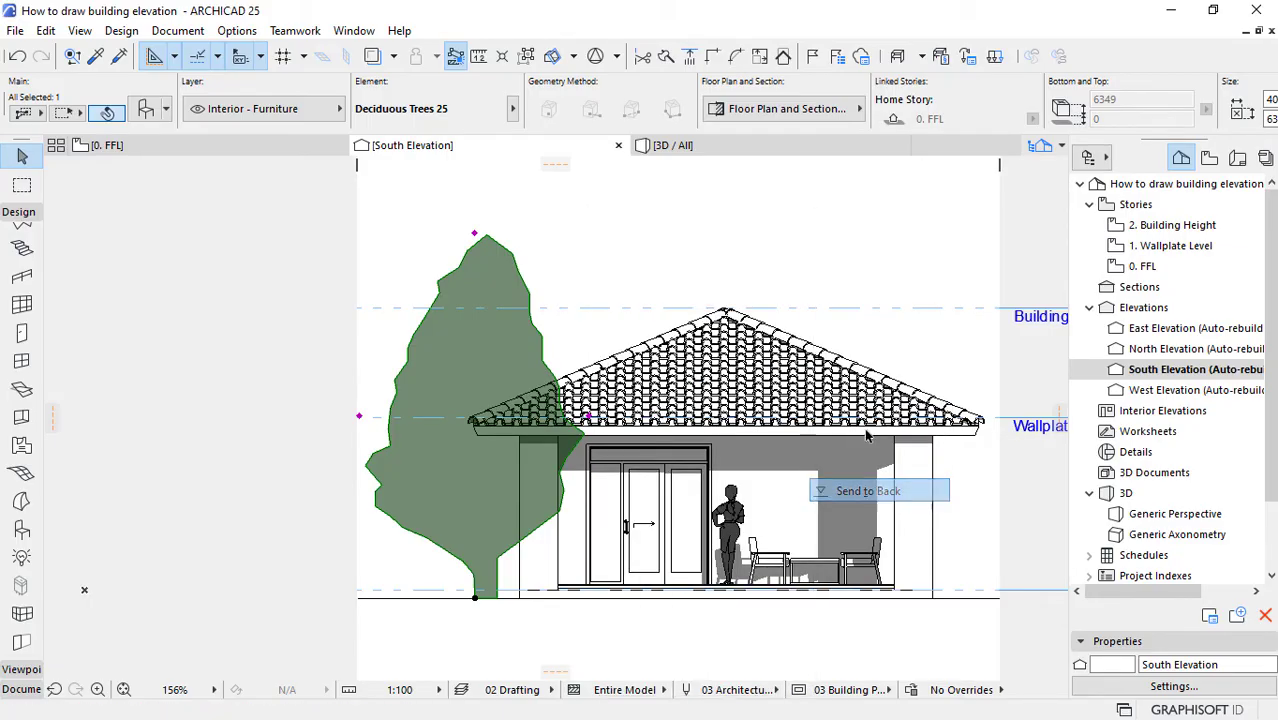
{"action": "left_click", "coordinate": [867, 249]}
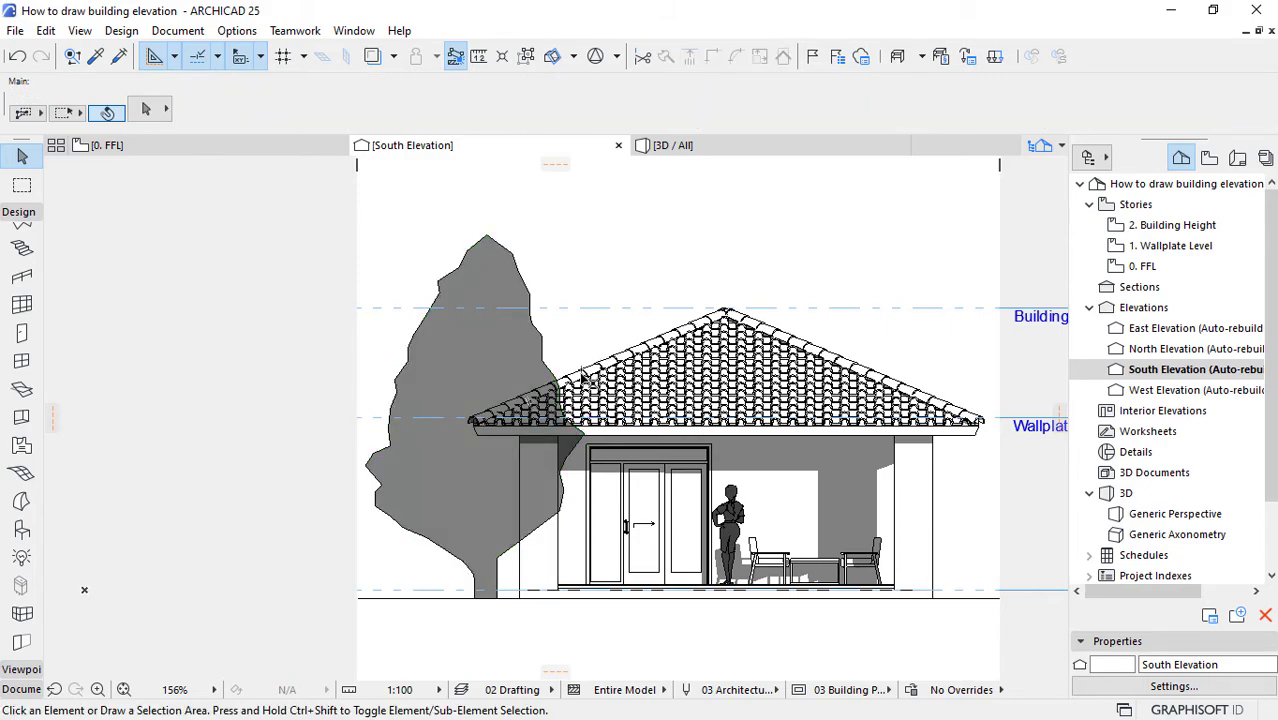
Step: Send the tree to the back of the display order, behind the house's roof and walls, and deselect it
{"action": "scroll", "coordinate": [582, 376], "scroll_direction": "down", "scroll_amount": 3}
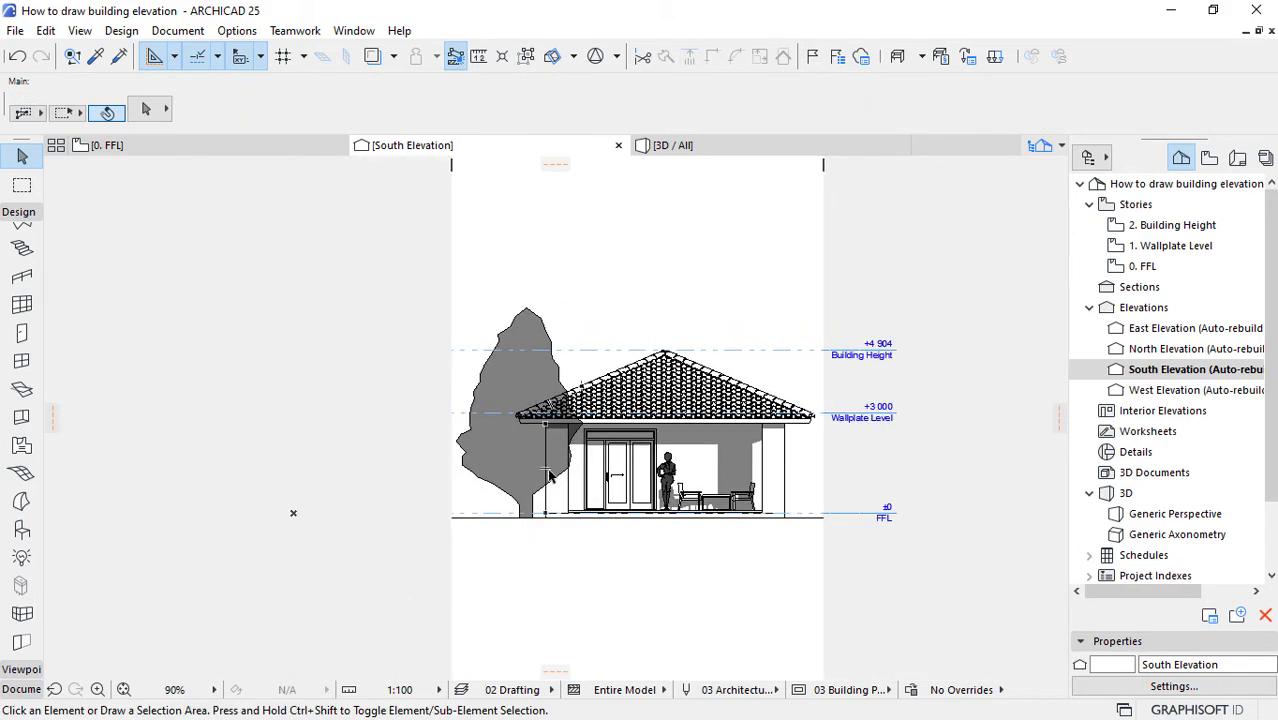
{"action": "scroll", "coordinate": [549, 477], "scroll_direction": "up", "scroll_amount": 2}
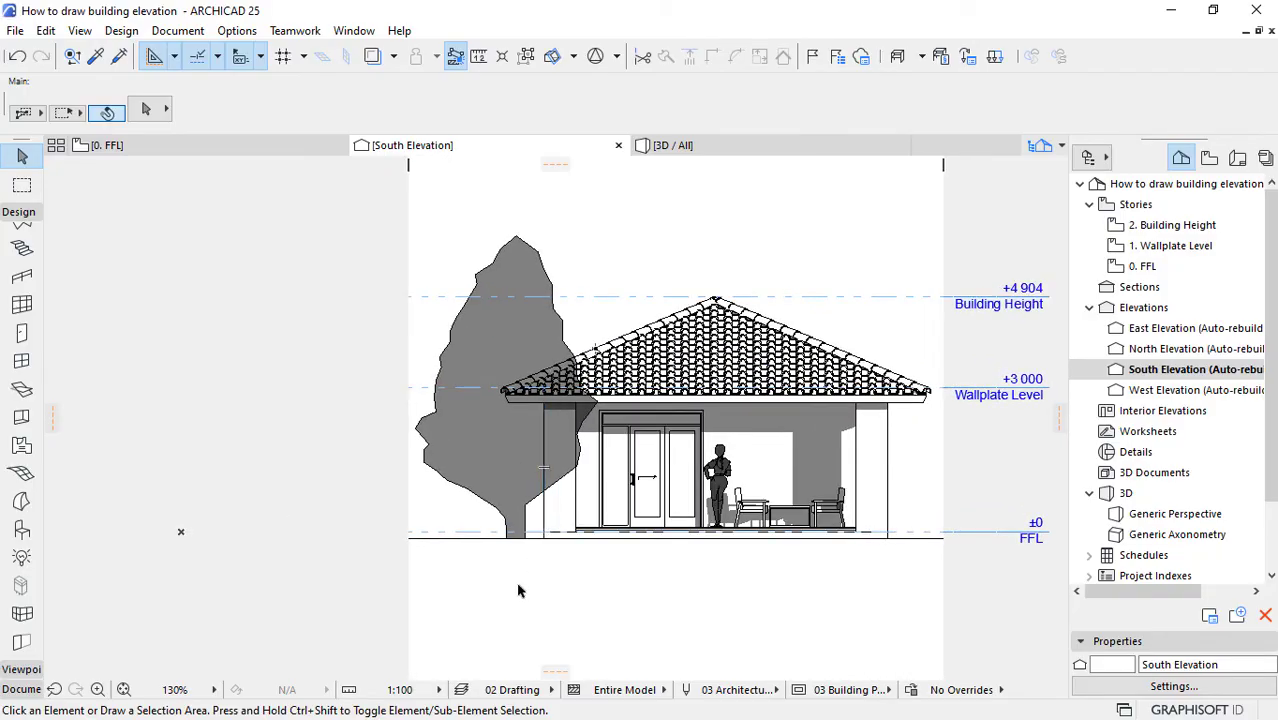
{"action": "scroll", "coordinate": [518, 590], "scroll_direction": "up", "scroll_amount": 1}
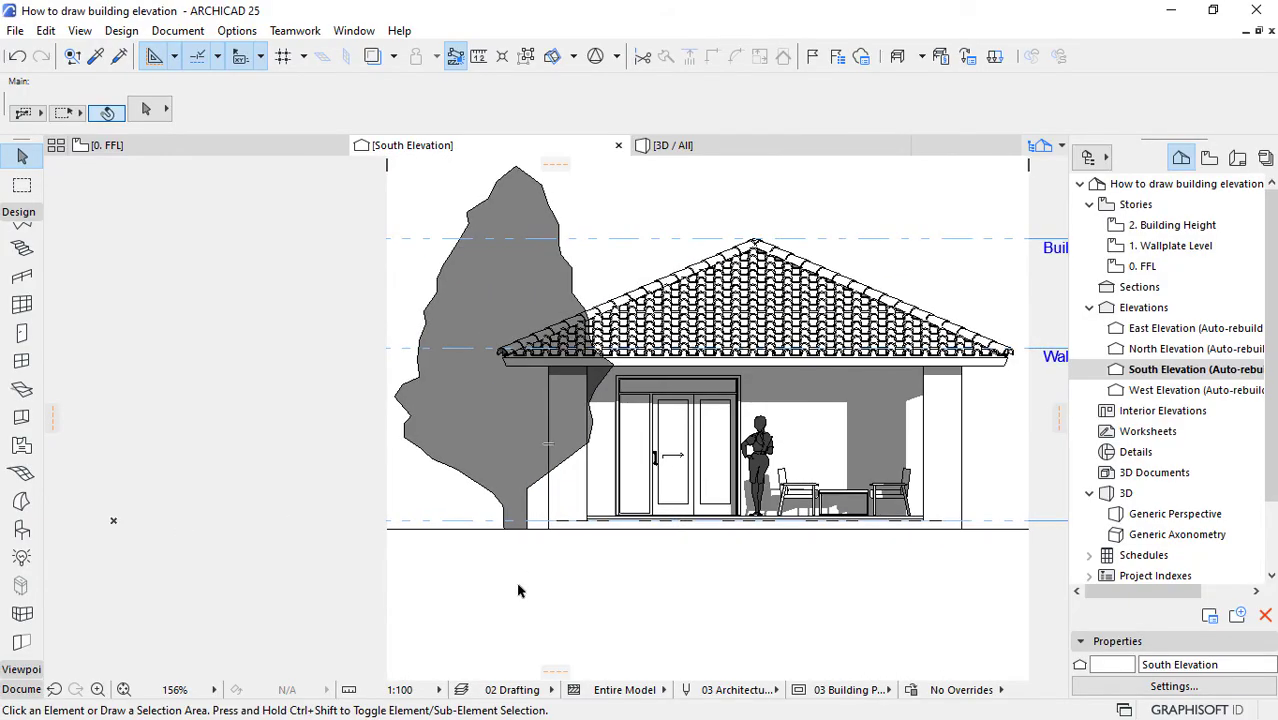
{"action": "left_click", "coordinate": [507, 437]}
{"action": "right_click", "coordinate": [344, 262]}
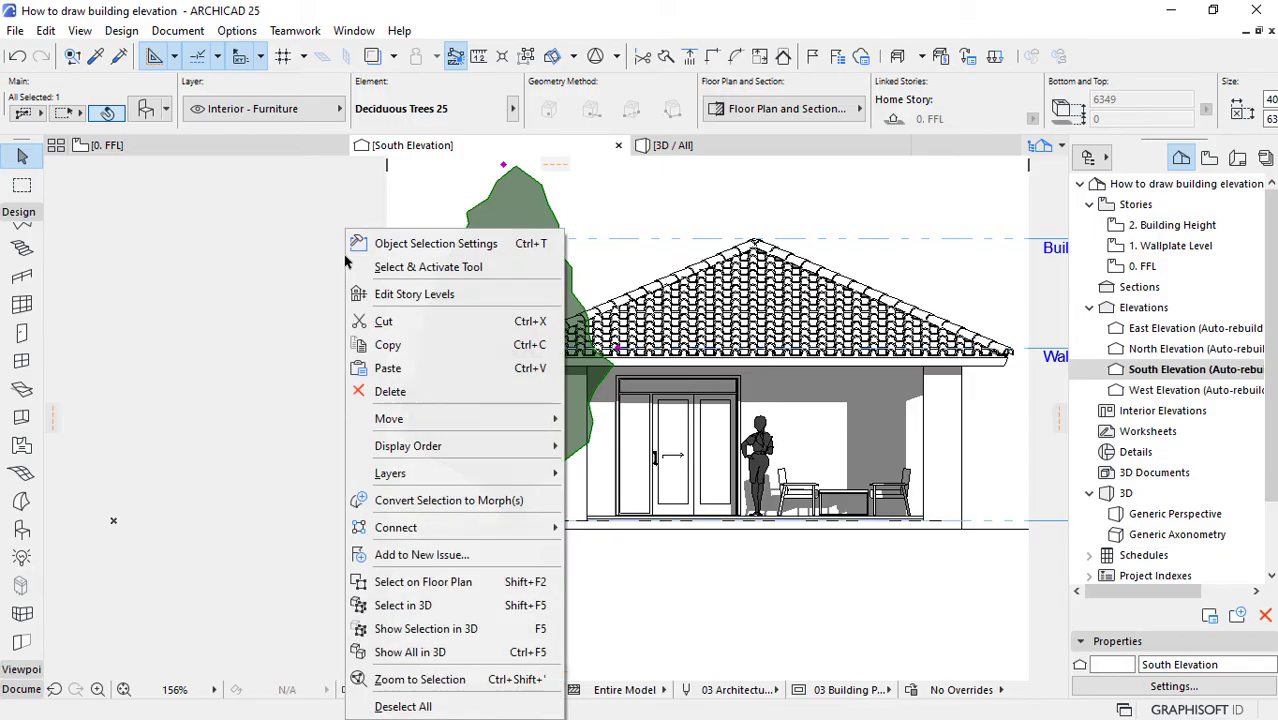
{"action": "mouse_move", "coordinate": [436, 527]}
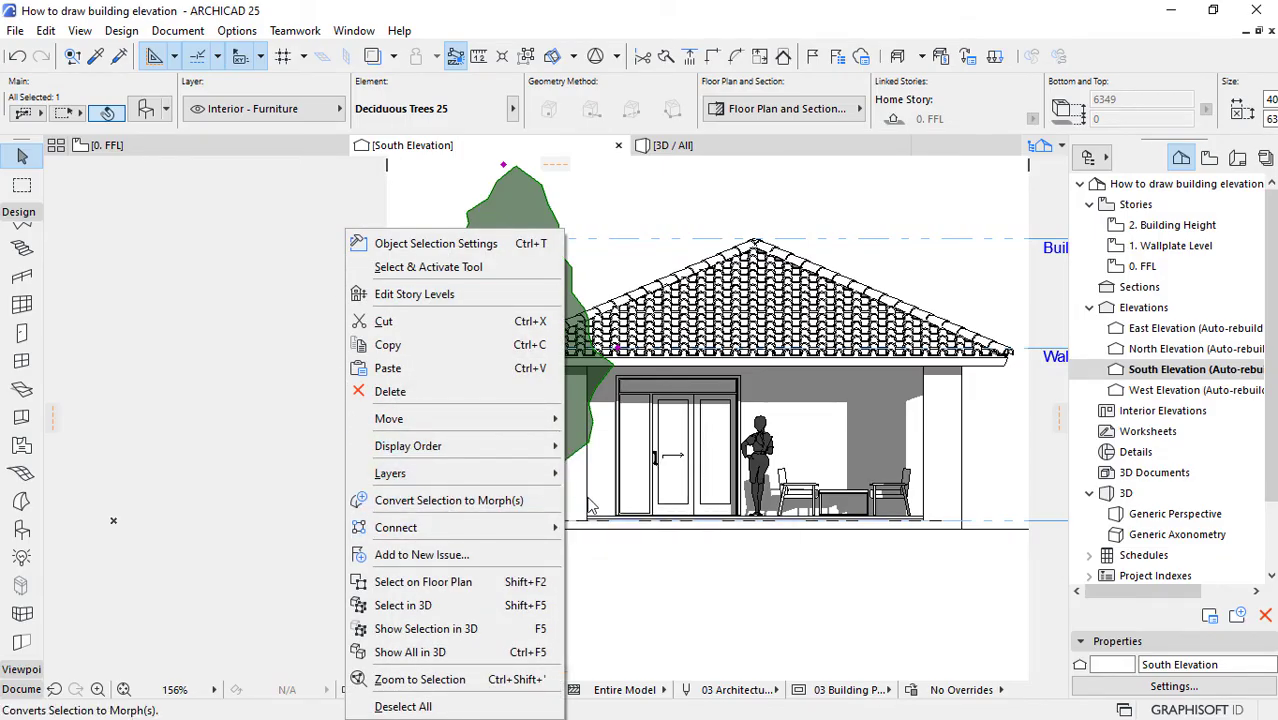
{"action": "mouse_move", "coordinate": [545, 446]}
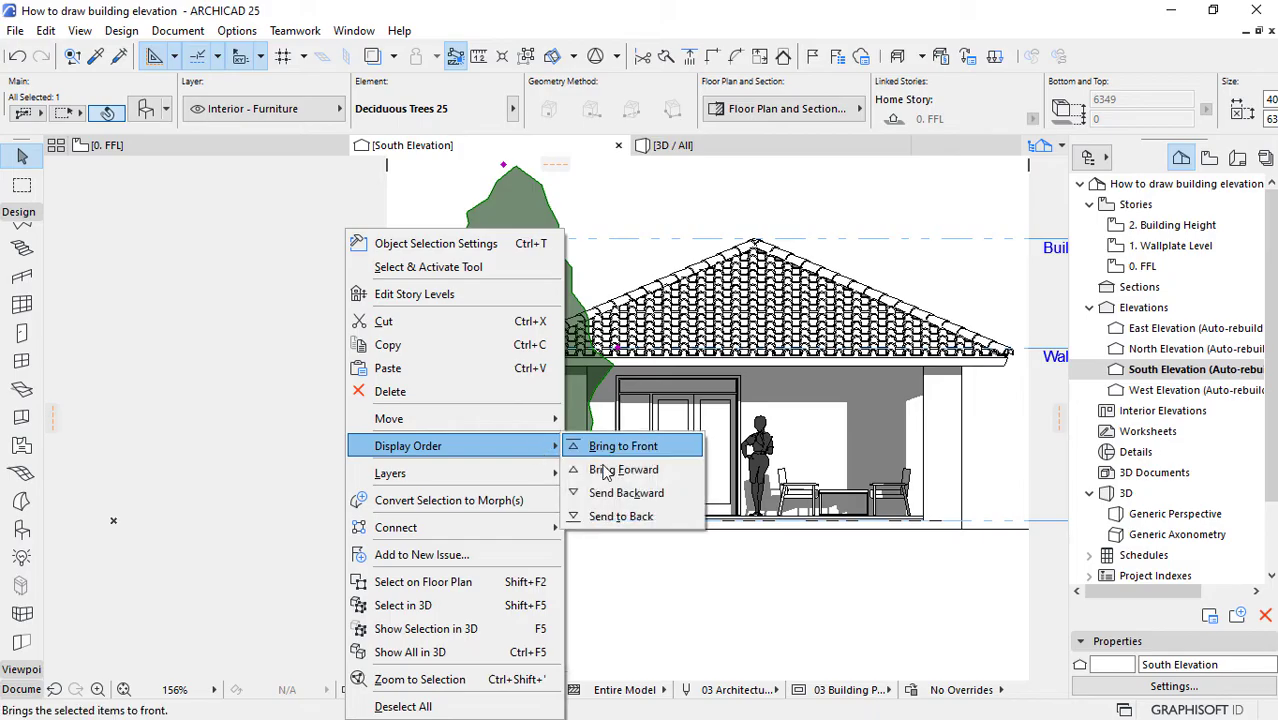
{"action": "left_click", "coordinate": [646, 517]}
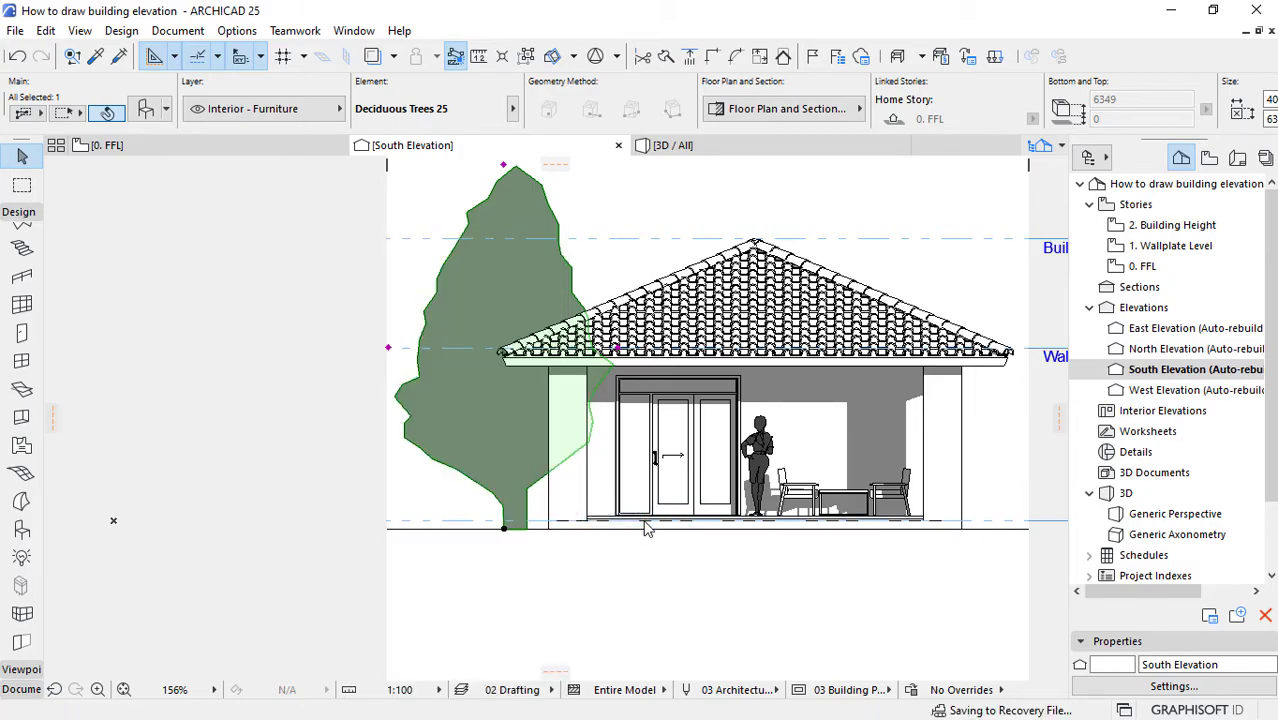
{"action": "left_click", "coordinate": [601, 568]}
{"action": "scroll", "coordinate": [516, 392], "scroll_direction": "down", "scroll_amount": 2}
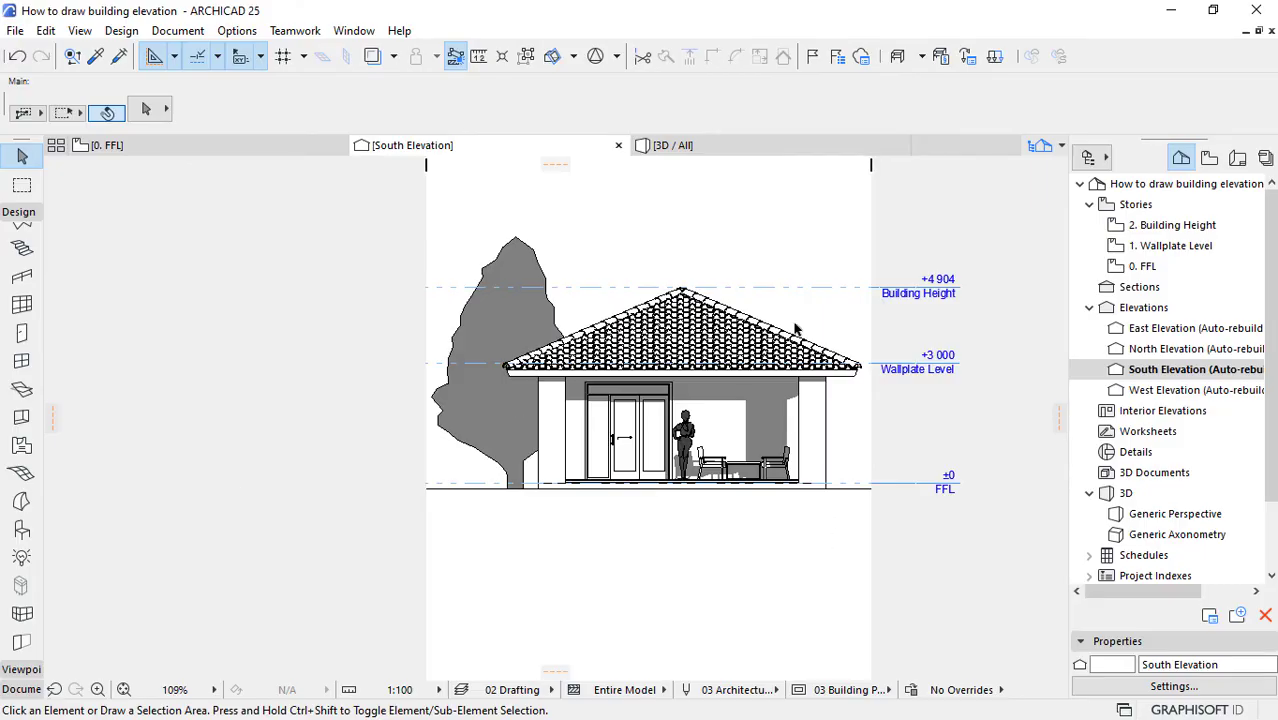
{"action": "scroll", "coordinate": [792, 328], "scroll_direction": "up", "scroll_amount": 1}
{"action": "scroll", "coordinate": [970, 390], "scroll_direction": "up", "scroll_amount": 1}
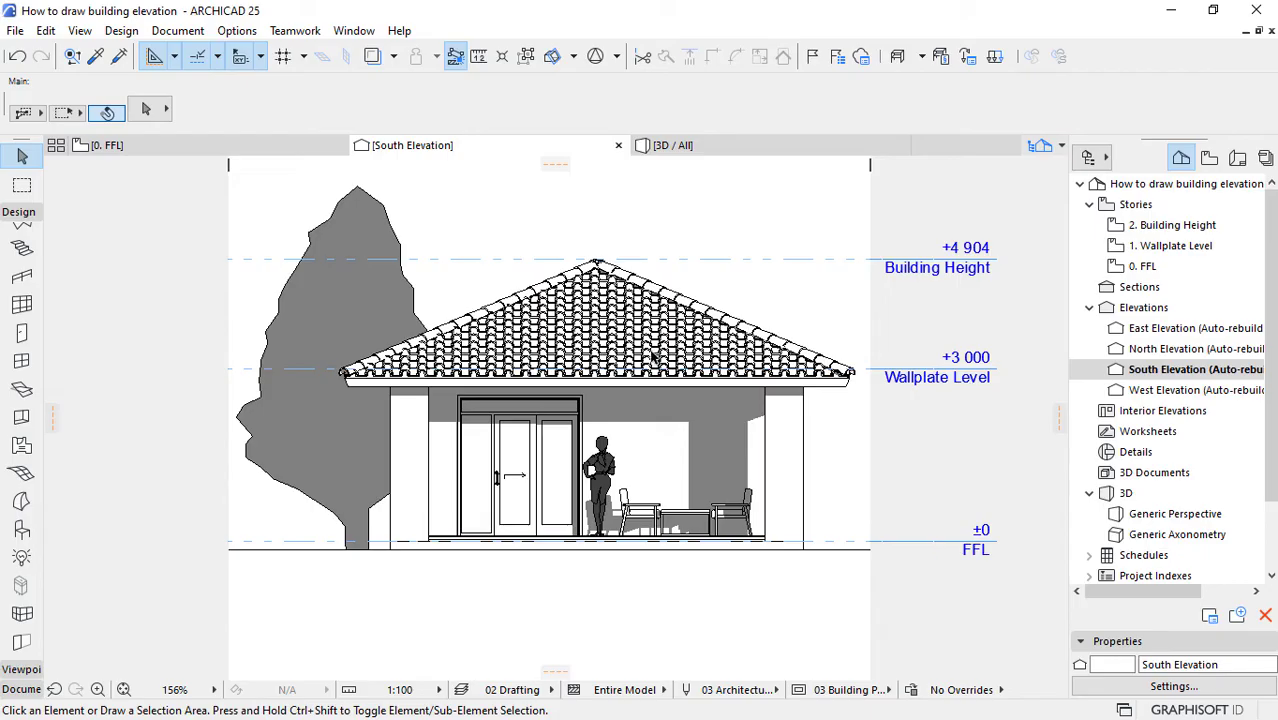
{"action": "mouse_move", "coordinate": [652, 356]}
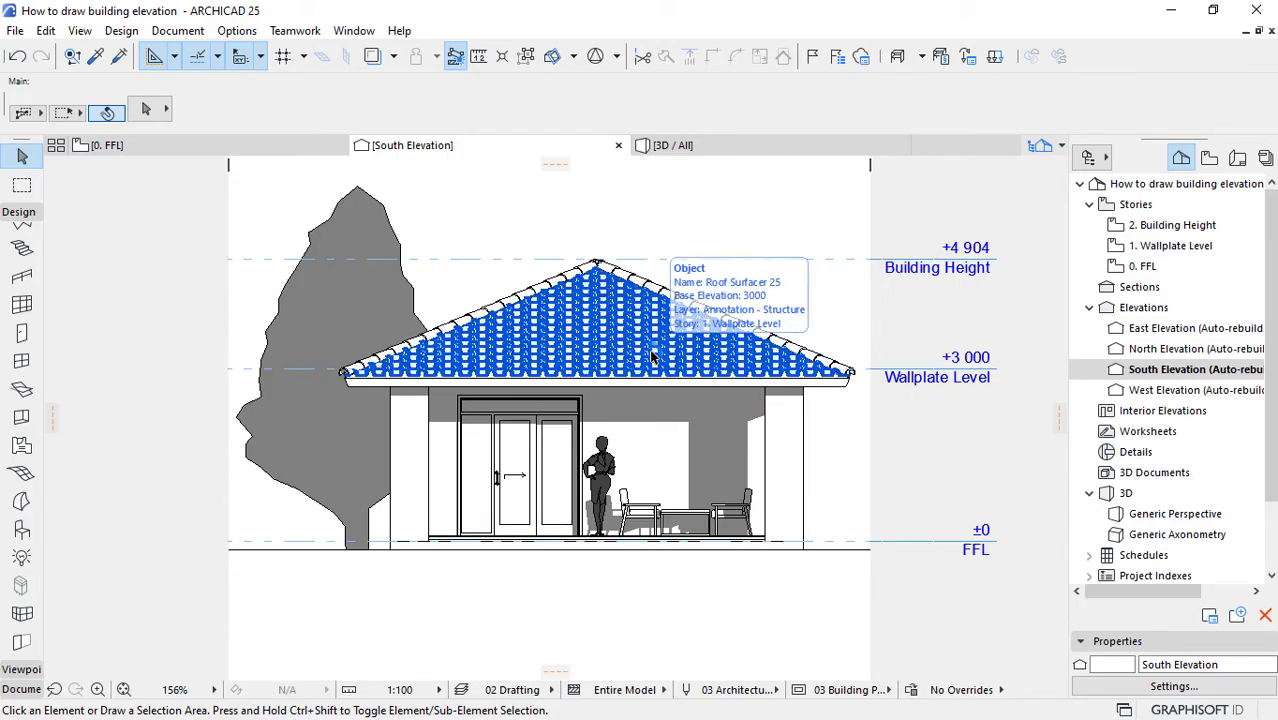
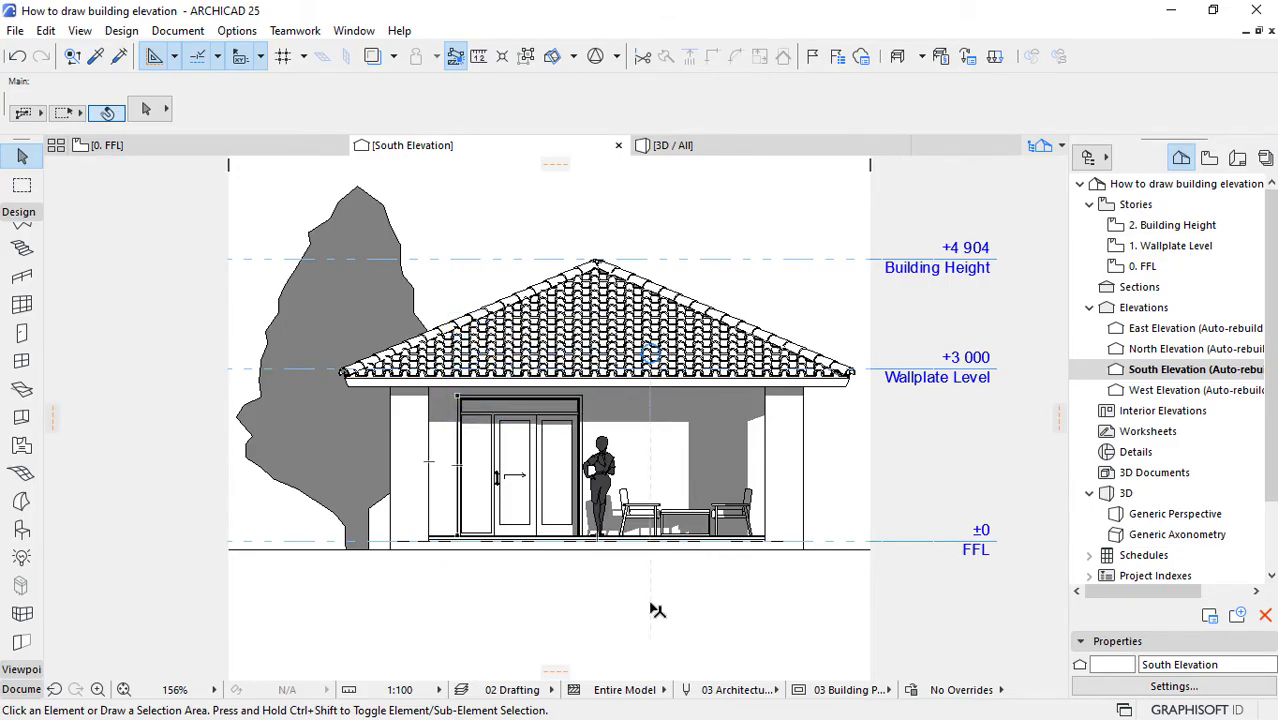
{"action": "scroll", "coordinate": [656, 608], "scroll_direction": "down", "scroll_amount": 1}
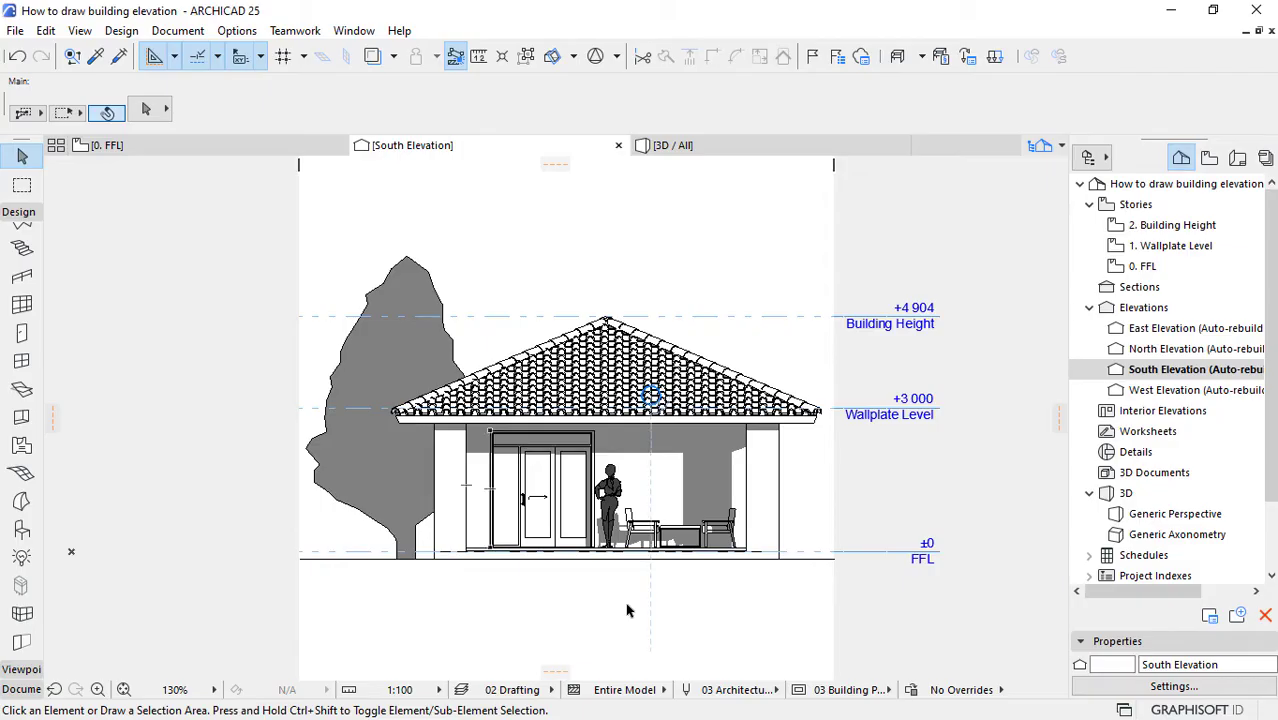
{"action": "scroll", "coordinate": [806, 607], "scroll_direction": "up", "scroll_amount": 1}
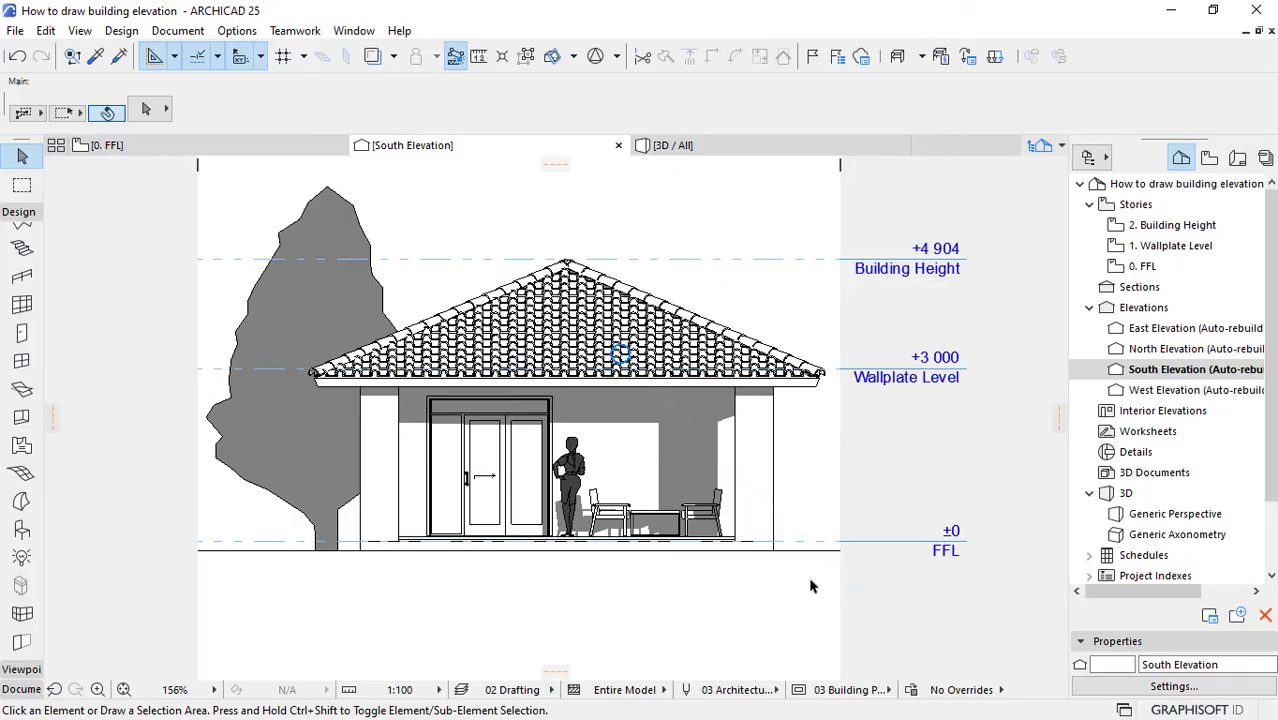
{"action": "scroll", "coordinate": [852, 323], "scroll_direction": "up", "scroll_amount": 1}
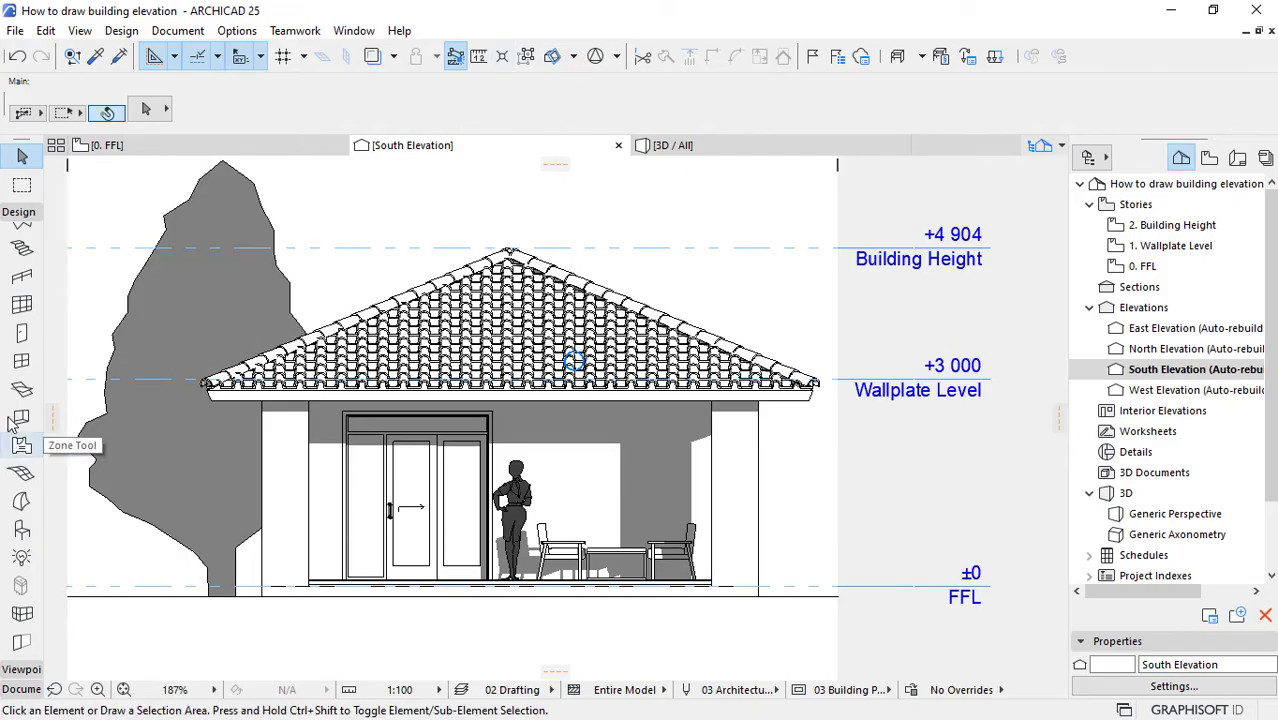
Step: Open the default settings of the Label tool and turn on the pointer for Text / Autotext labels
{"action": "left_click", "coordinate": [18, 212]}
{"action": "left_click", "coordinate": [21, 251]}
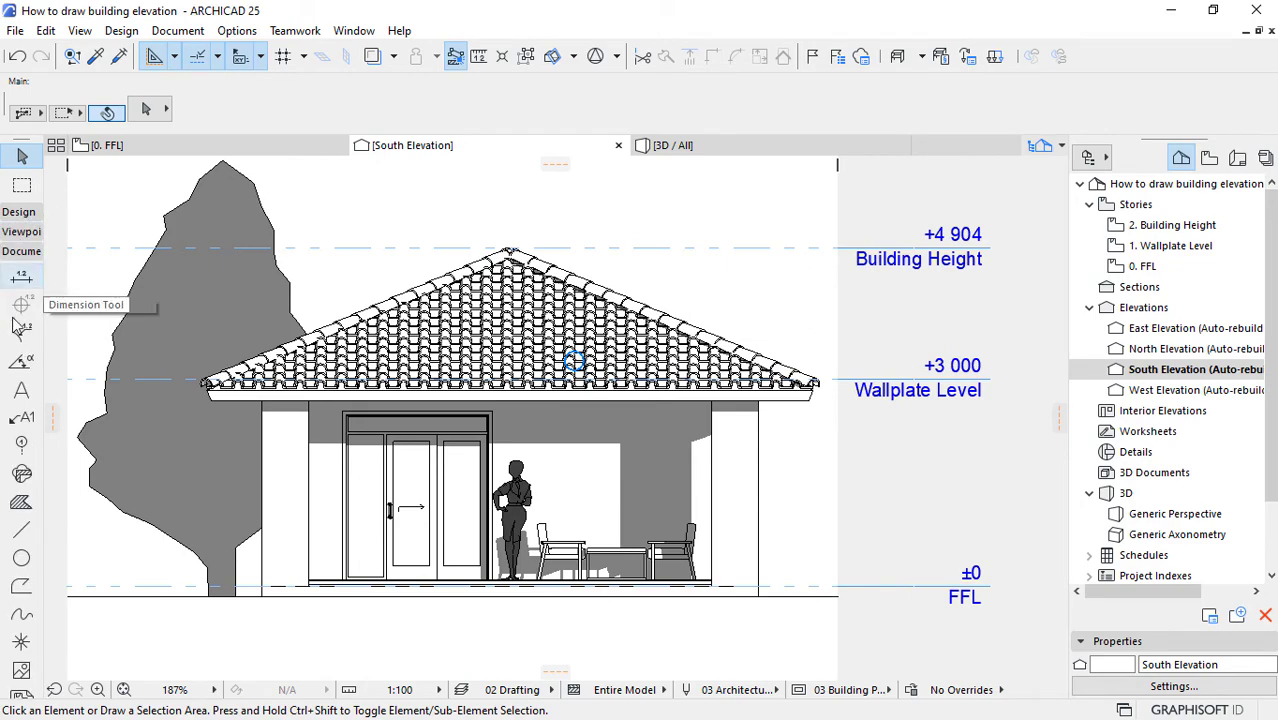
{"action": "left_click", "coordinate": [21, 419]}
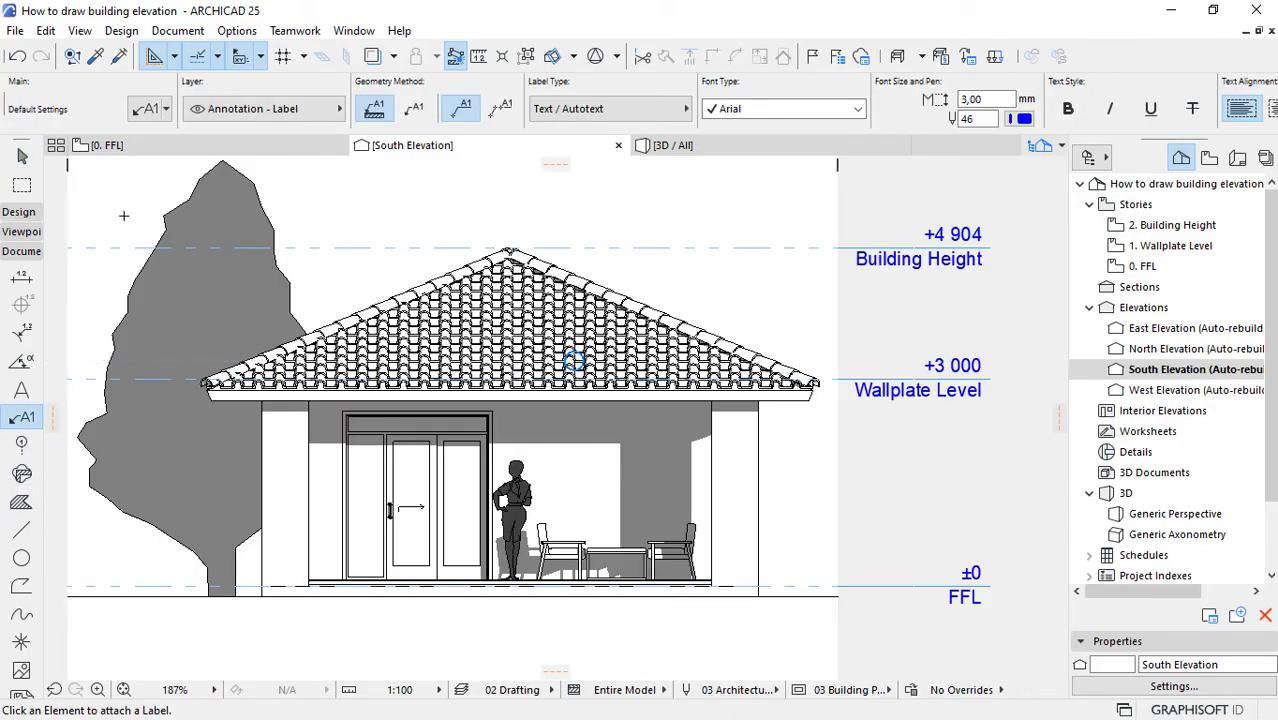
{"action": "left_click", "coordinate": [146, 111]}
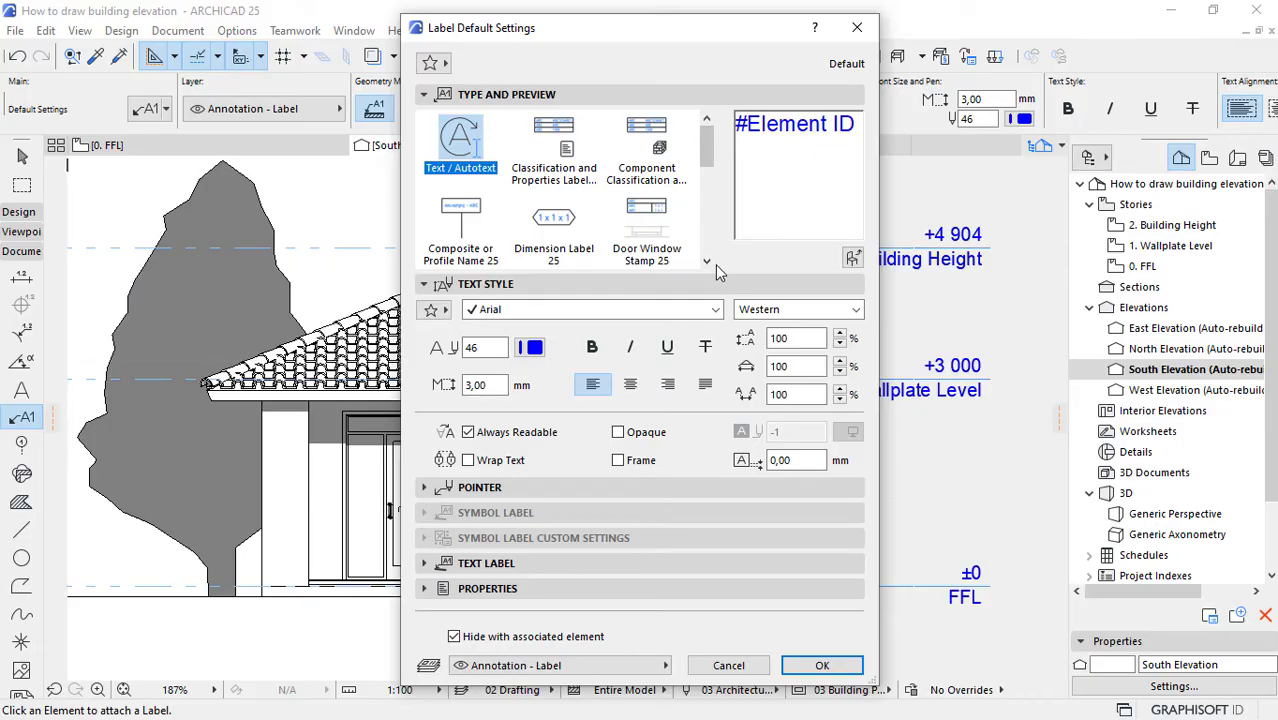
{"action": "mouse_move", "coordinate": [710, 155]}
{"action": "left_mouse_down"}
{"action": "mouse_move", "coordinate": [704, 232]}
{"action": "mouse_move", "coordinate": [707, 152]}
{"action": "left_mouse_up"}
{"action": "left_click", "coordinate": [428, 489]}
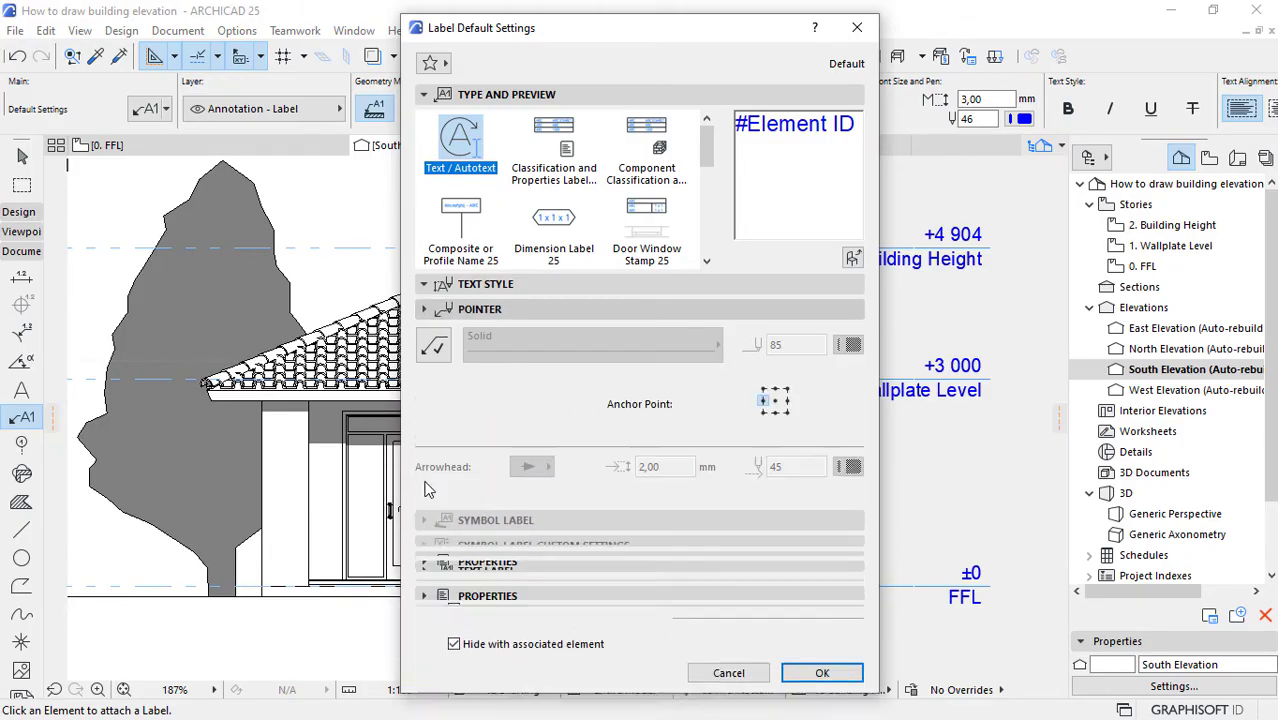
{"action": "left_click", "coordinate": [433, 345]}
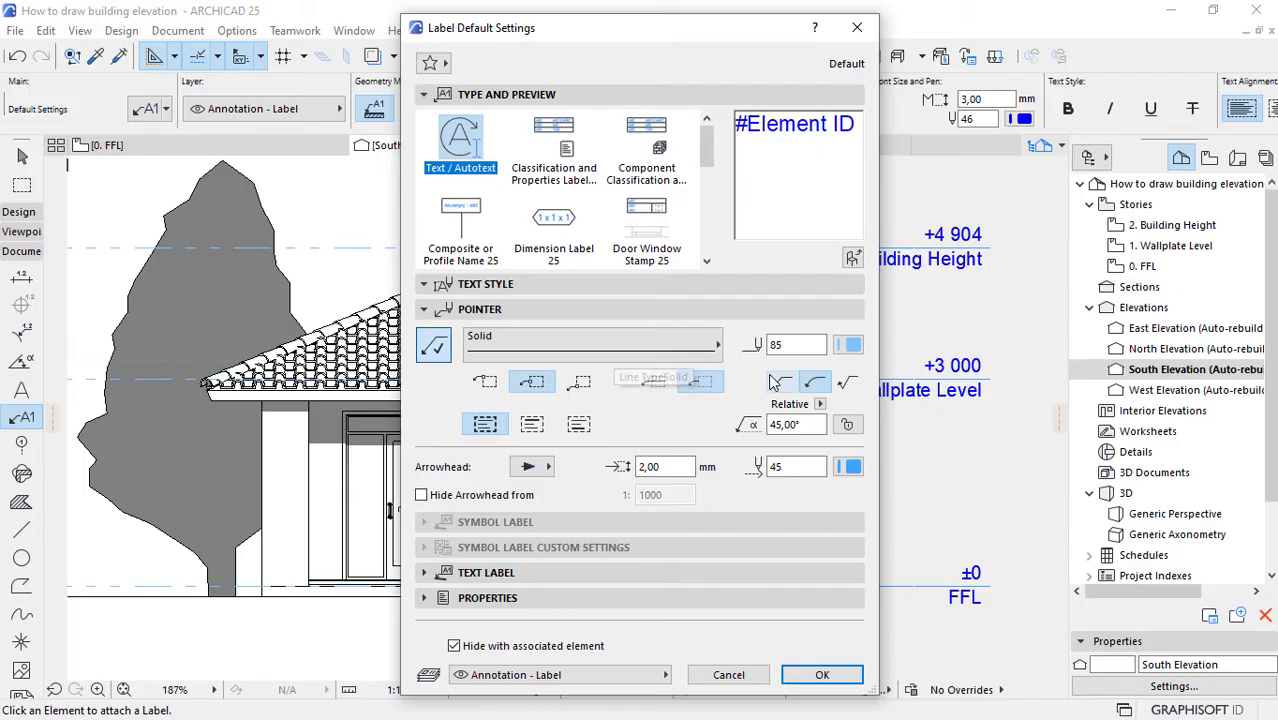
Step: Set the label pointer's line pen to 86 and its arrowhead pen to 46
{"action": "left_click", "coordinate": [850, 344]}
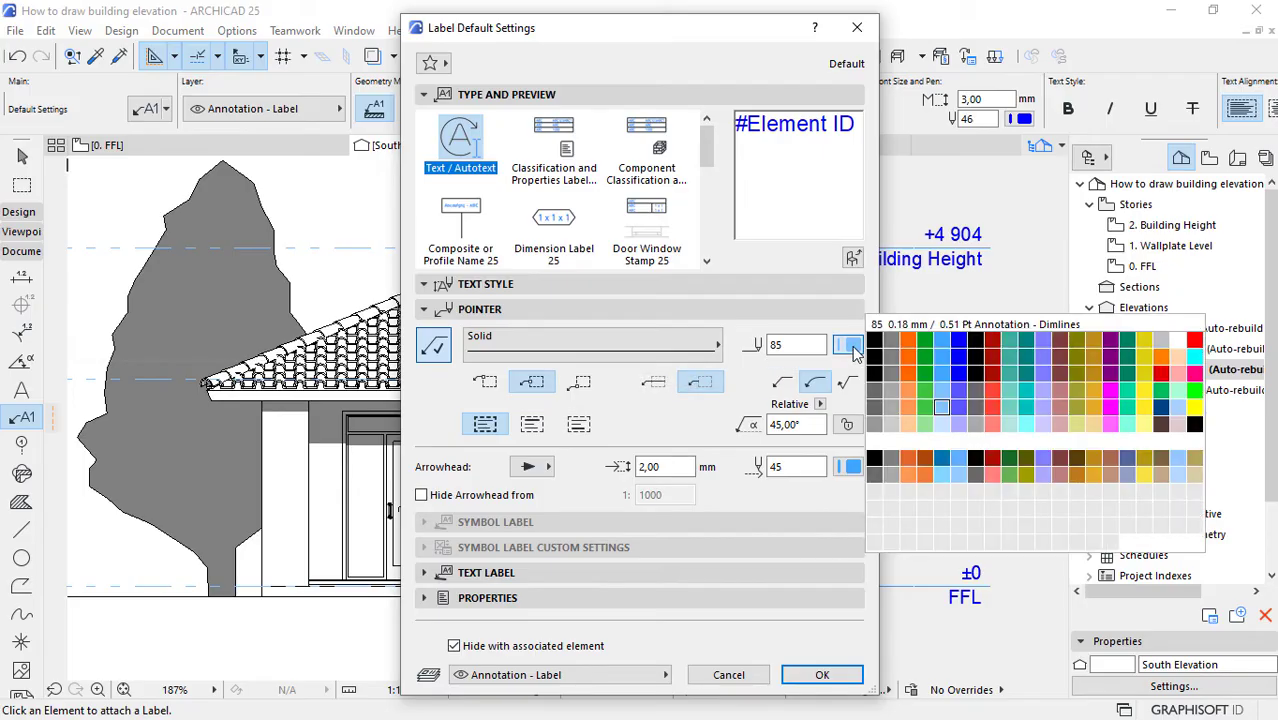
{"action": "left_click", "coordinate": [958, 410]}
{"action": "left_click", "coordinate": [852, 467]}
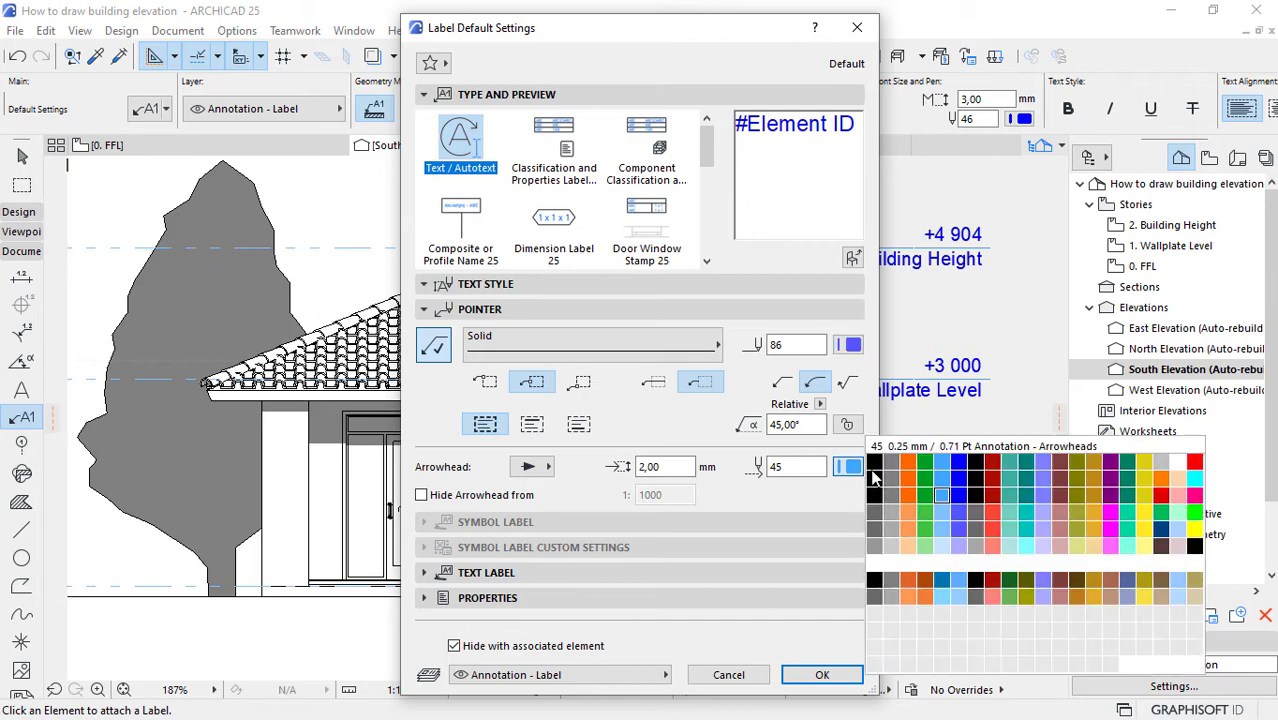
{"action": "left_click", "coordinate": [954, 492]}
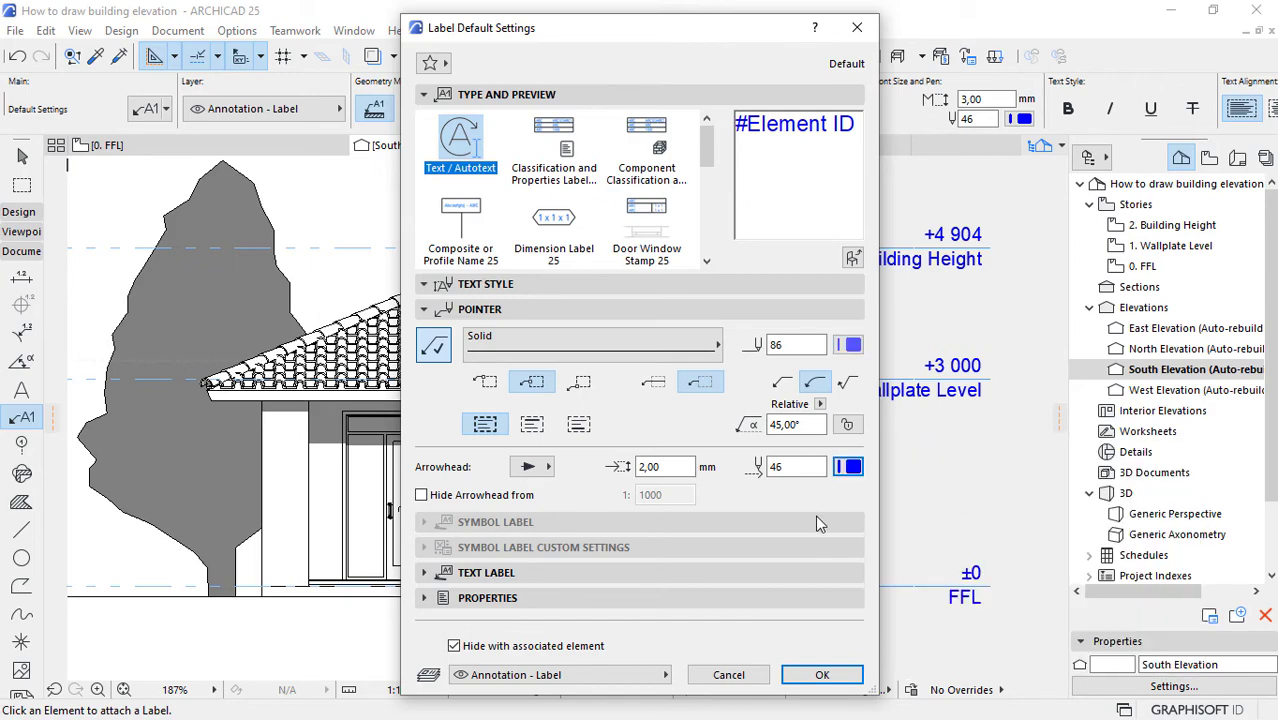
Step: Choose the open arrow as the label's arrowhead, set the arrowhead pen to 27 and accept the label defaults
{"action": "left_click", "coordinate": [529, 467]}
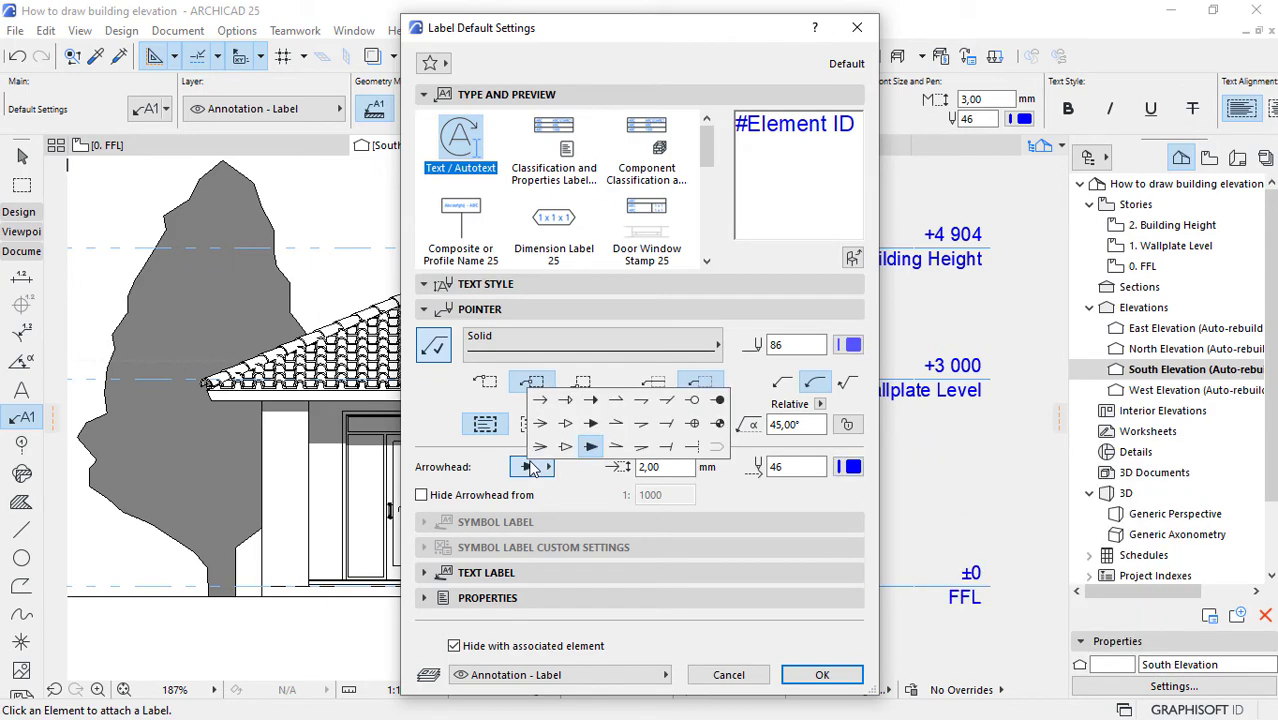
{"action": "left_click", "coordinate": [540, 400]}
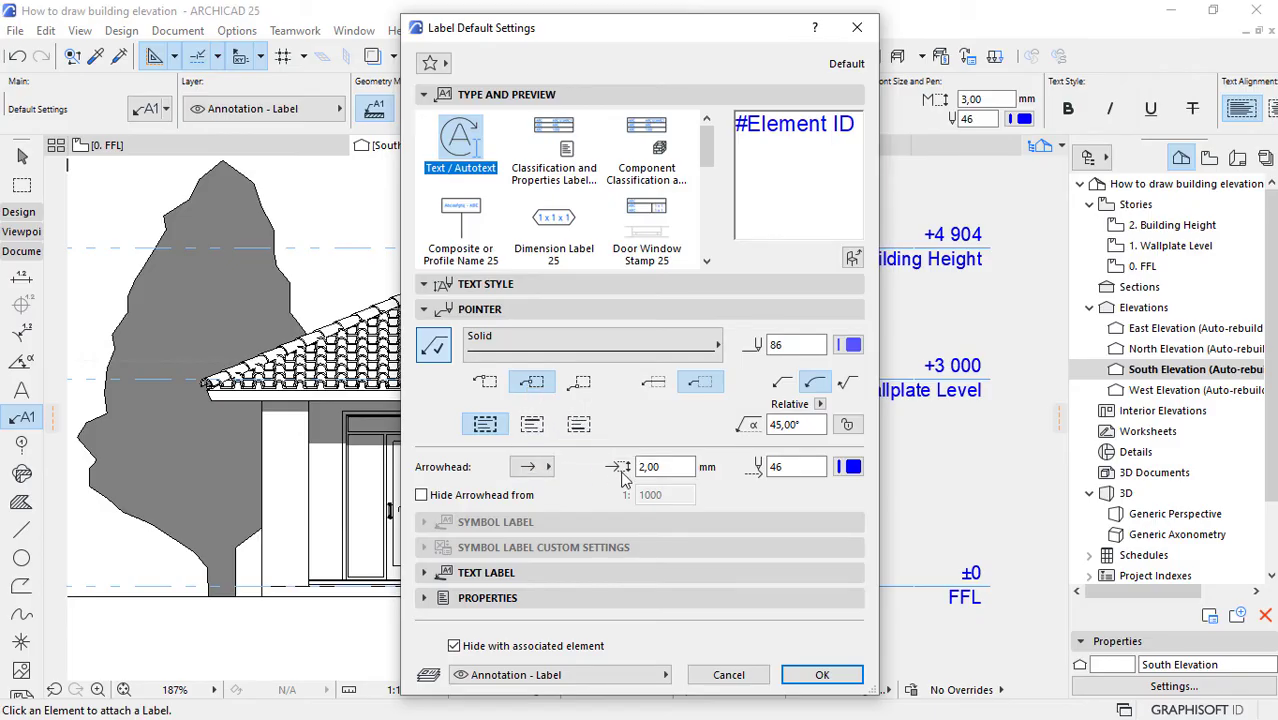
{"action": "left_click", "coordinate": [850, 467]}
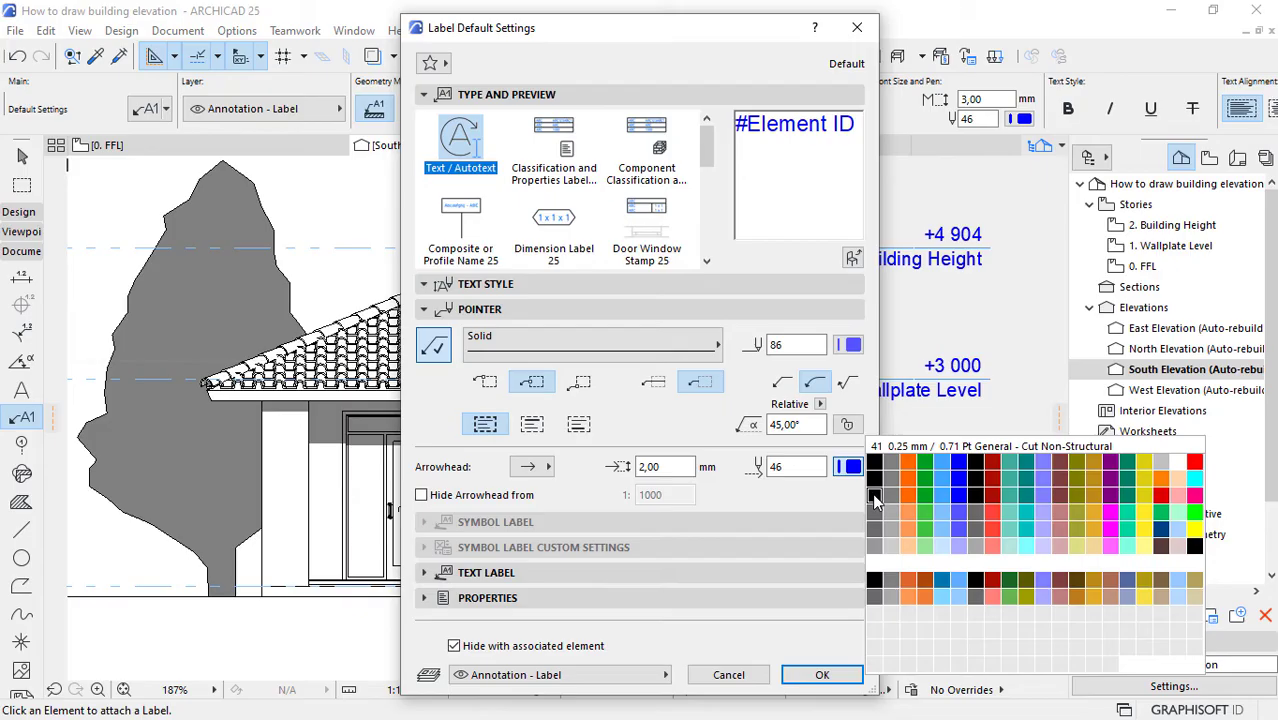
{"action": "left_click", "coordinate": [975, 484]}
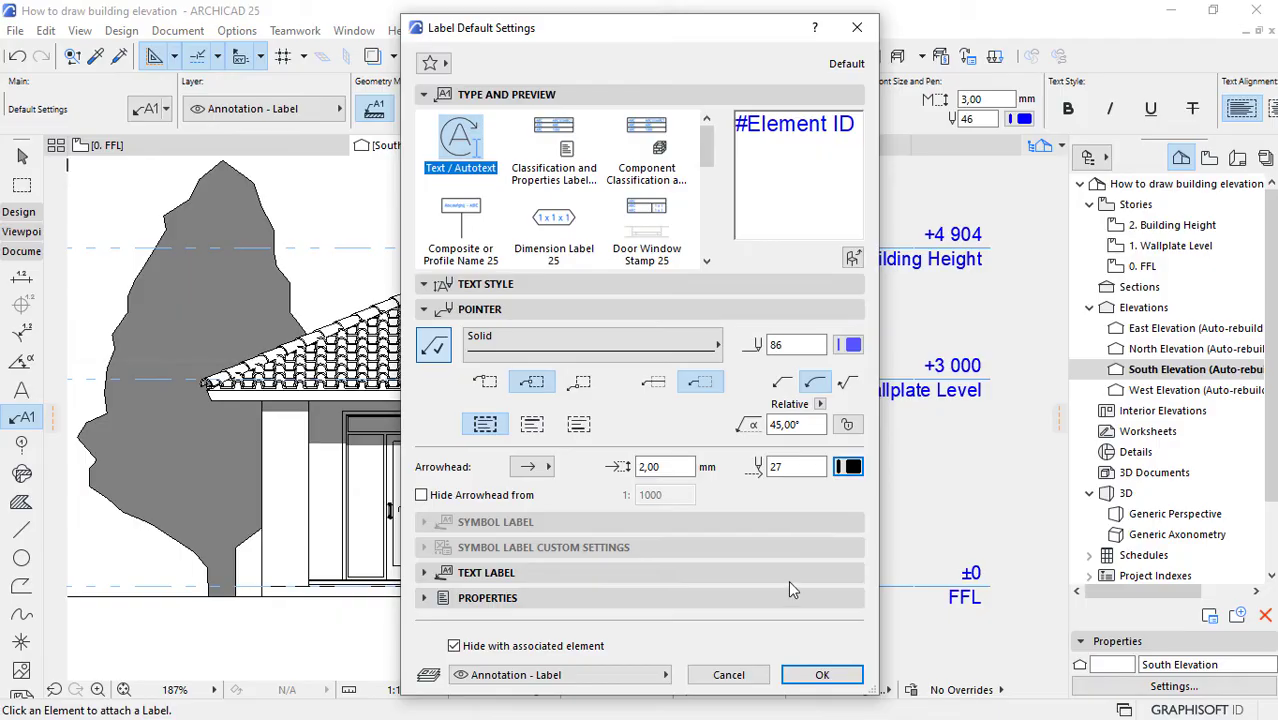
{"action": "left_click", "coordinate": [806, 677]}
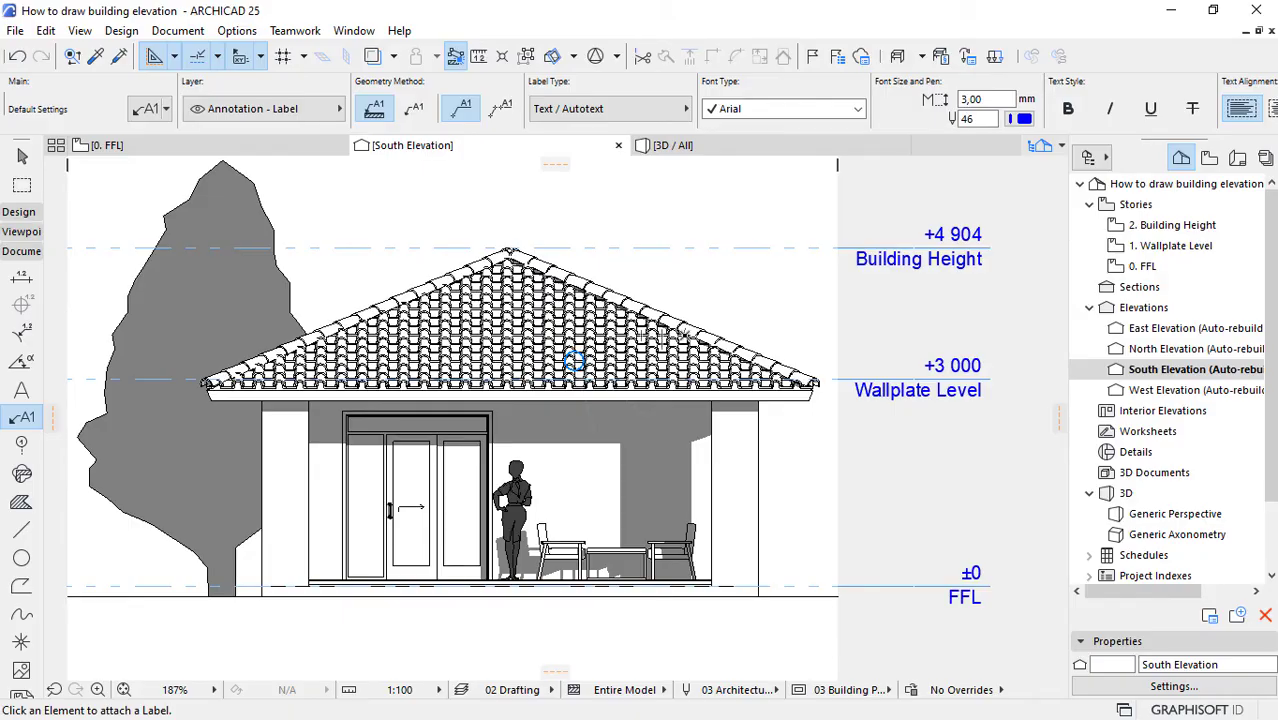
Step: Attach a label to the roof tiles near the ridge, with its text above the roof's right slope, and leave the Label tool
{"action": "scroll", "coordinate": [665, 335], "scroll_direction": "up", "scroll_amount": 3}
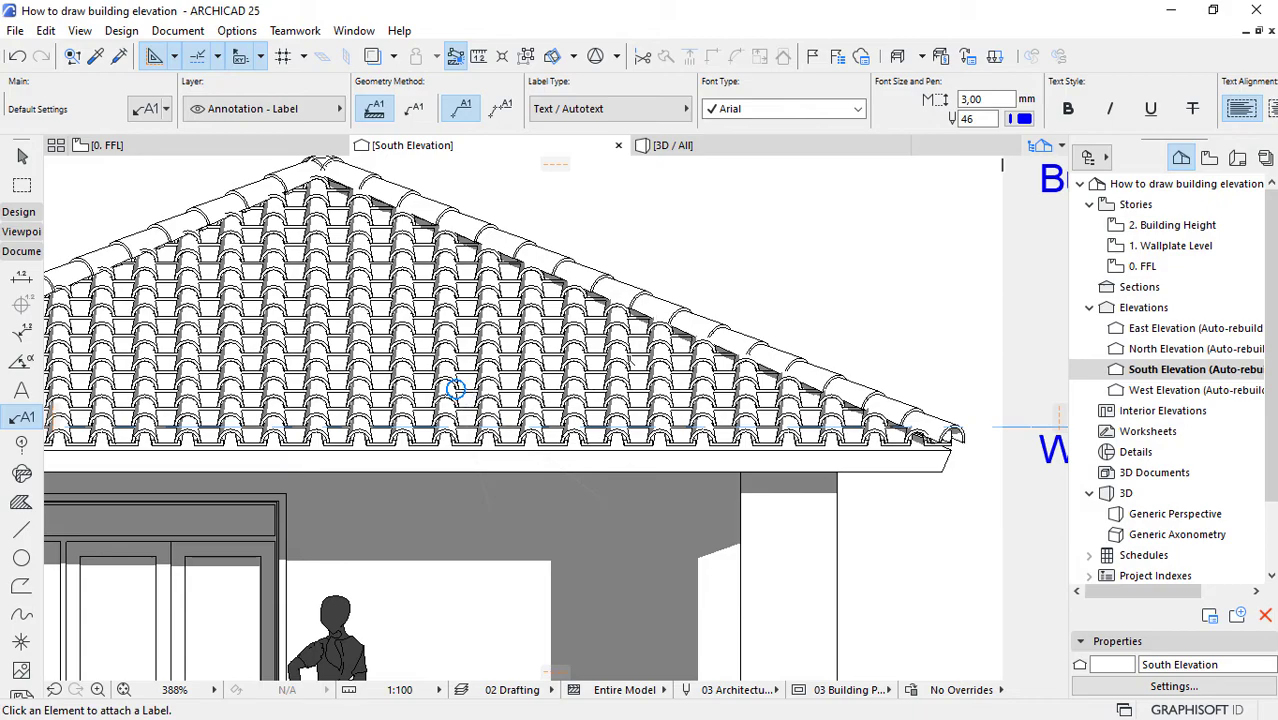
{"action": "scroll", "coordinate": [455, 388], "scroll_direction": "down", "scroll_amount": 2}
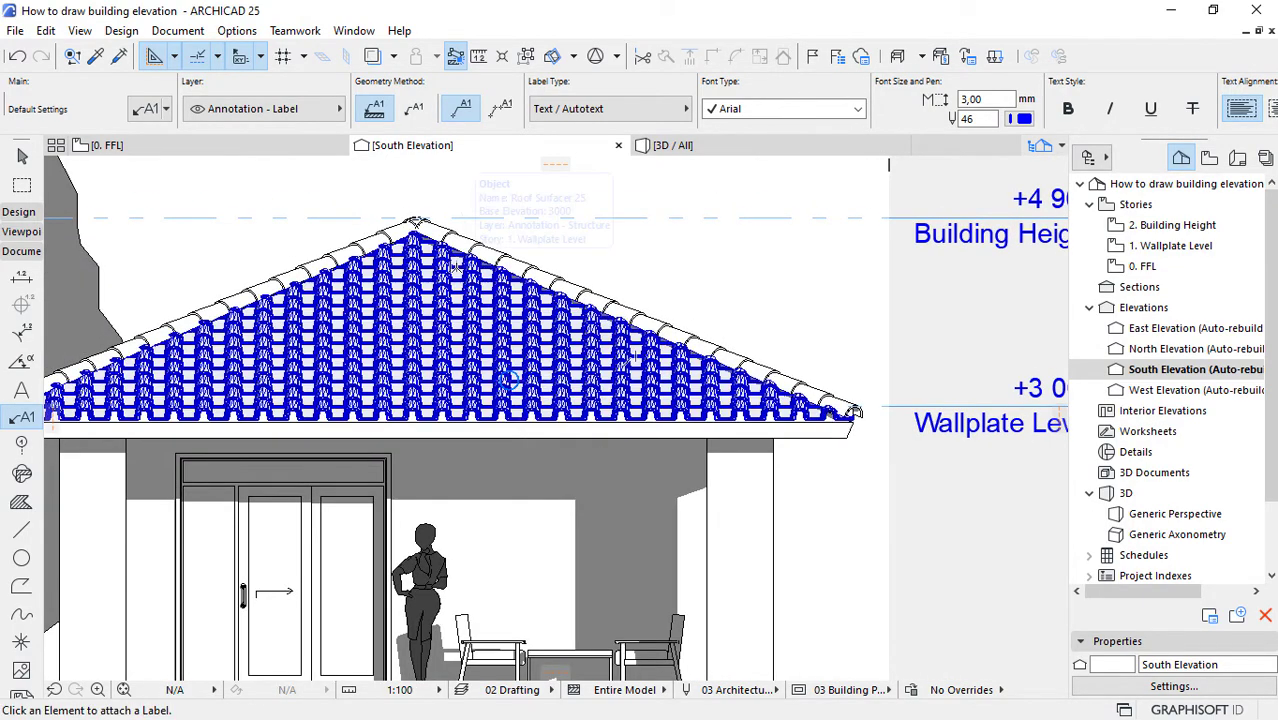
{"action": "left_click", "coordinate": [460, 257]}
{"action": "scroll", "coordinate": [557, 402], "scroll_direction": "down", "scroll_amount": 2}
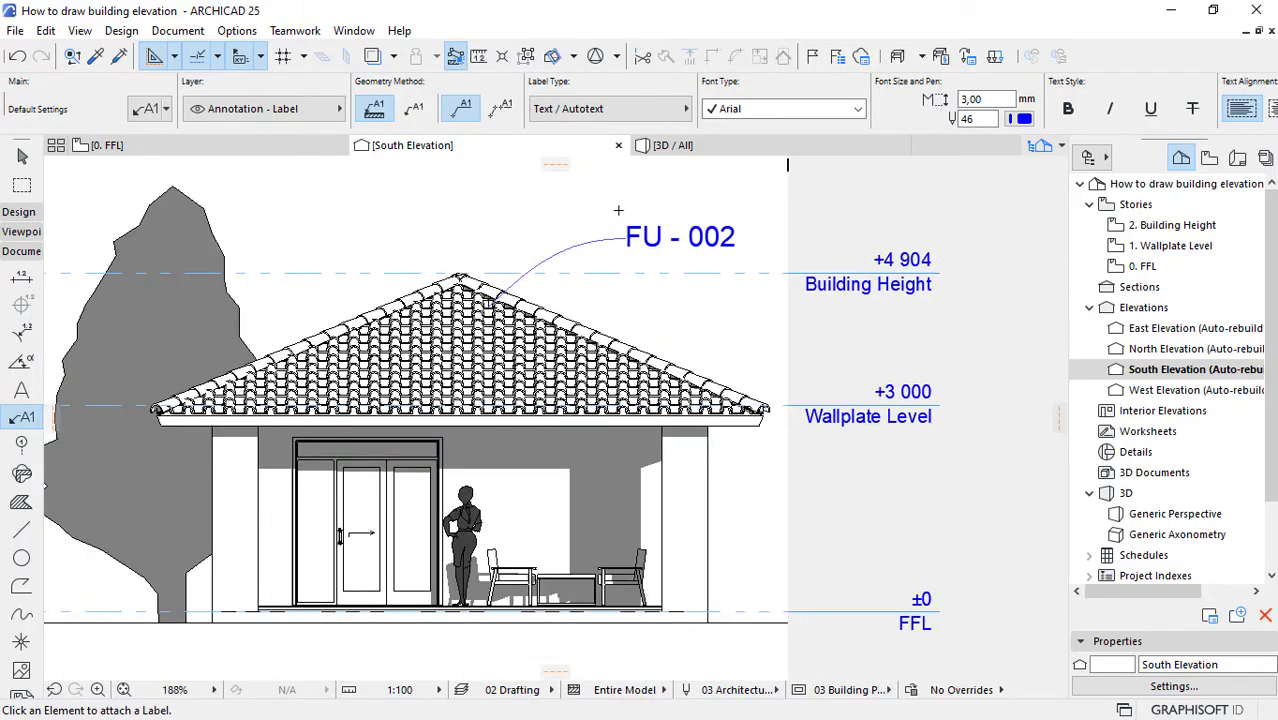
{"action": "scroll", "coordinate": [618, 210], "scroll_direction": "up", "scroll_amount": 2}
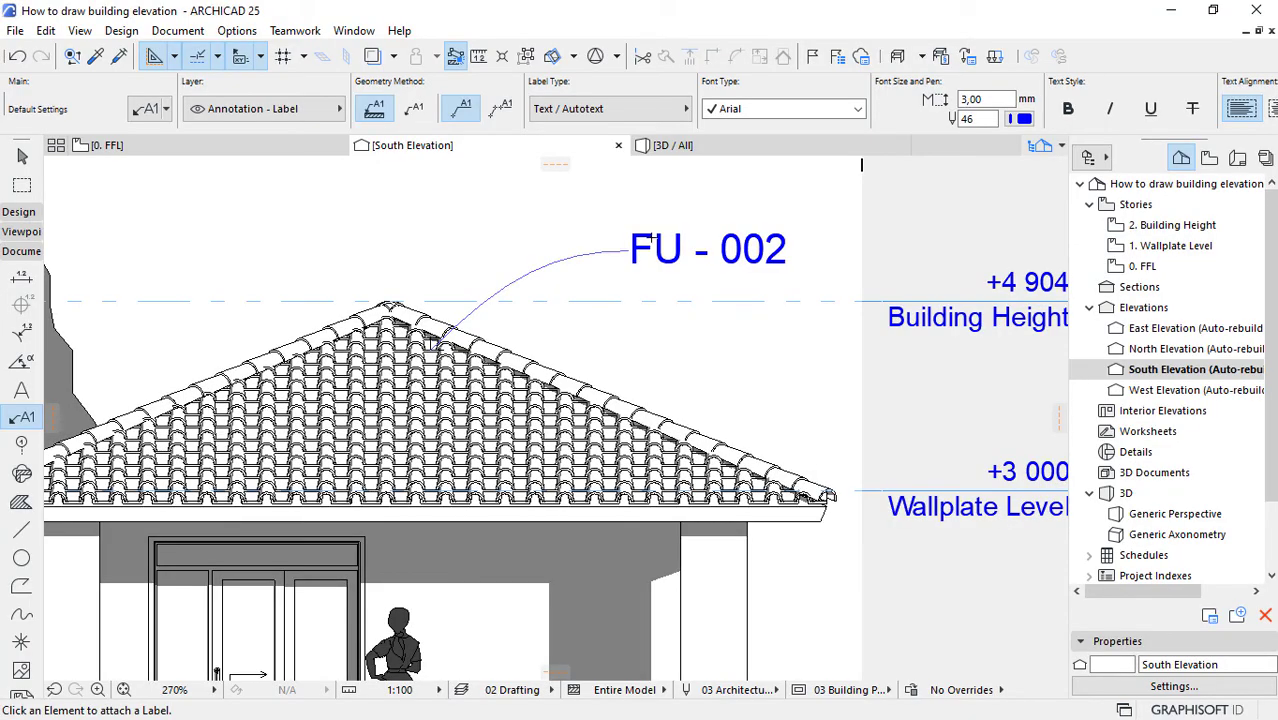
{"action": "scroll", "coordinate": [651, 238], "scroll_direction": "up", "scroll_amount": 1}
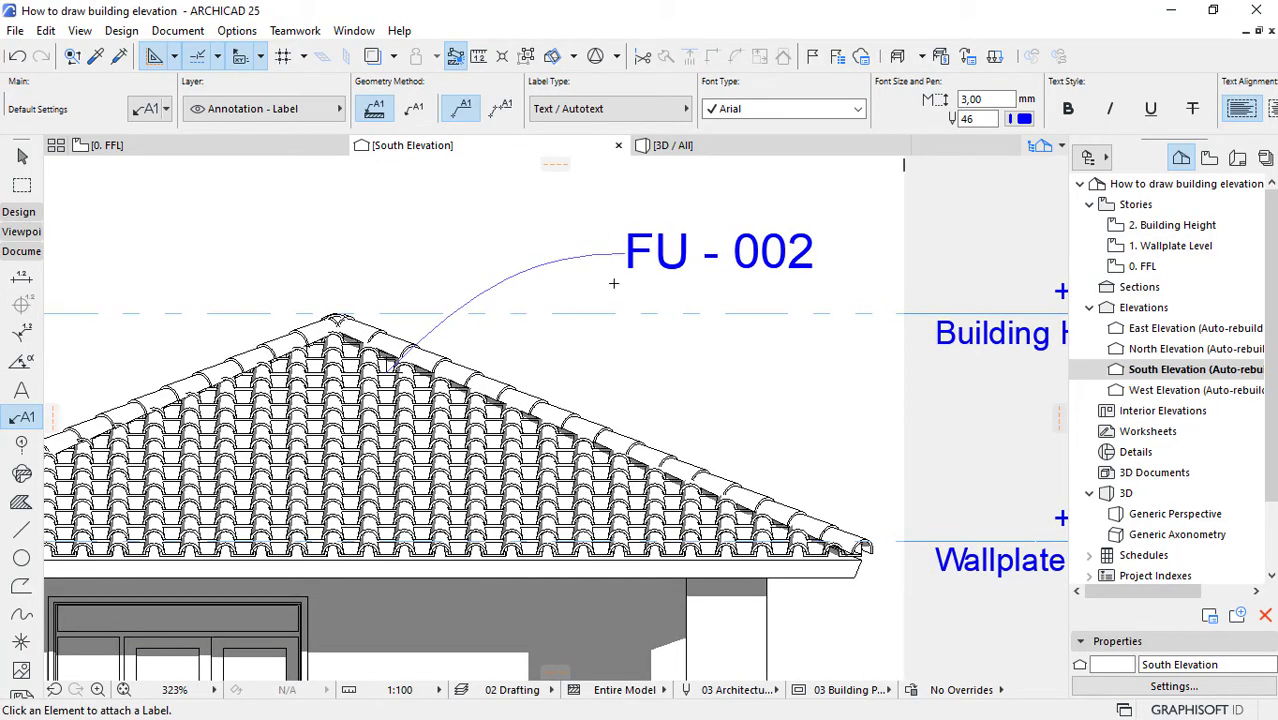
{"action": "left_click", "coordinate": [22, 156]}
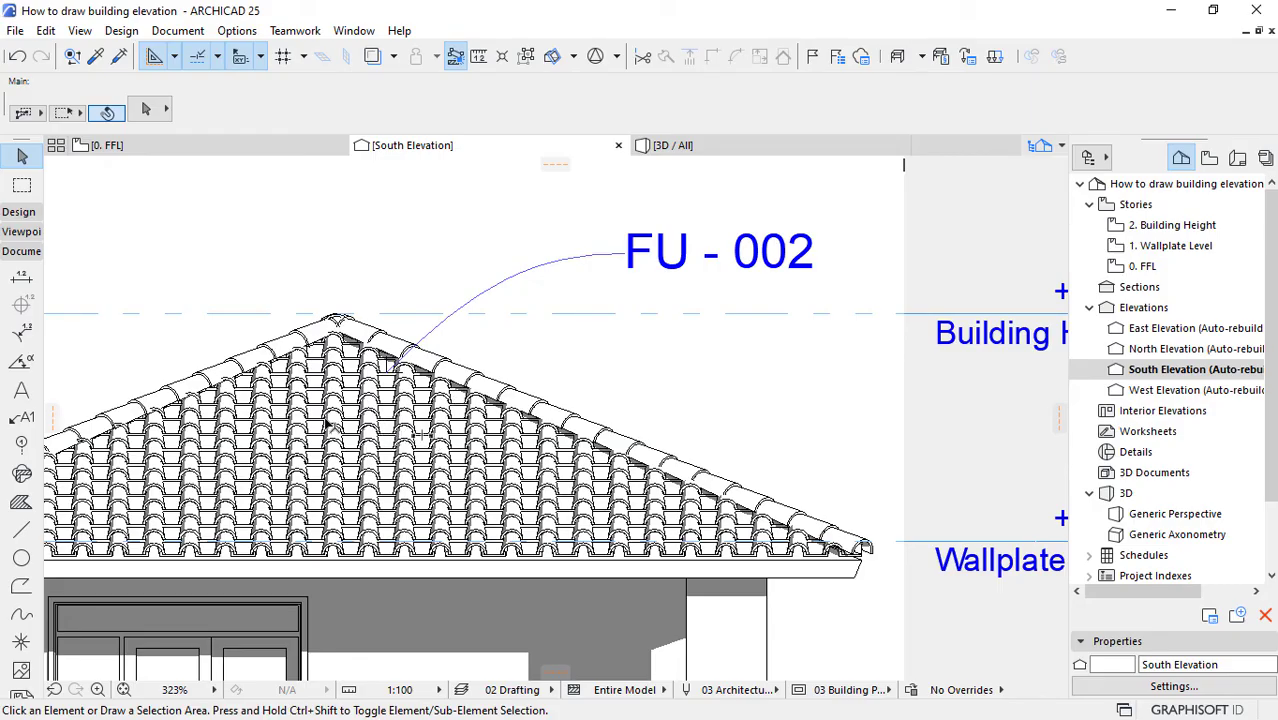
Step: Switch to the browser and bring up the specification of the TB-10 TECH Red Roof Tile on its bimobject page
{"action": "key", "text": "super"}
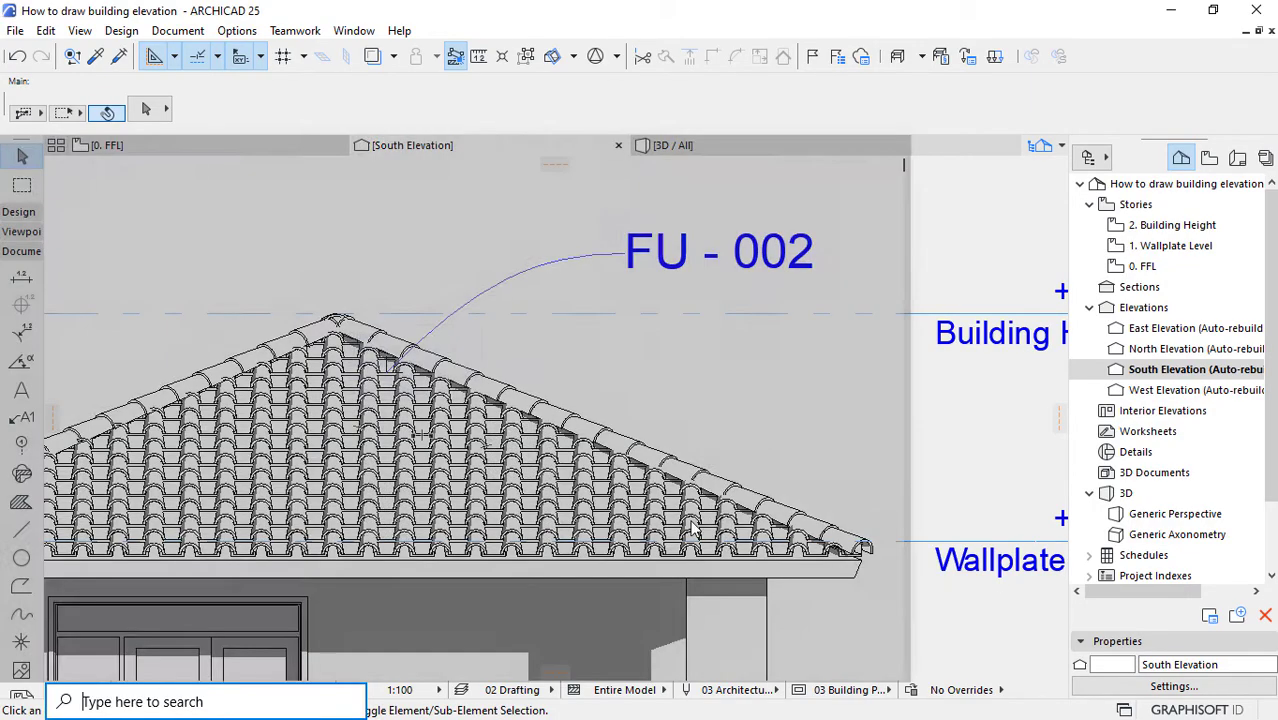
{"action": "left_click", "coordinate": [538, 704]}
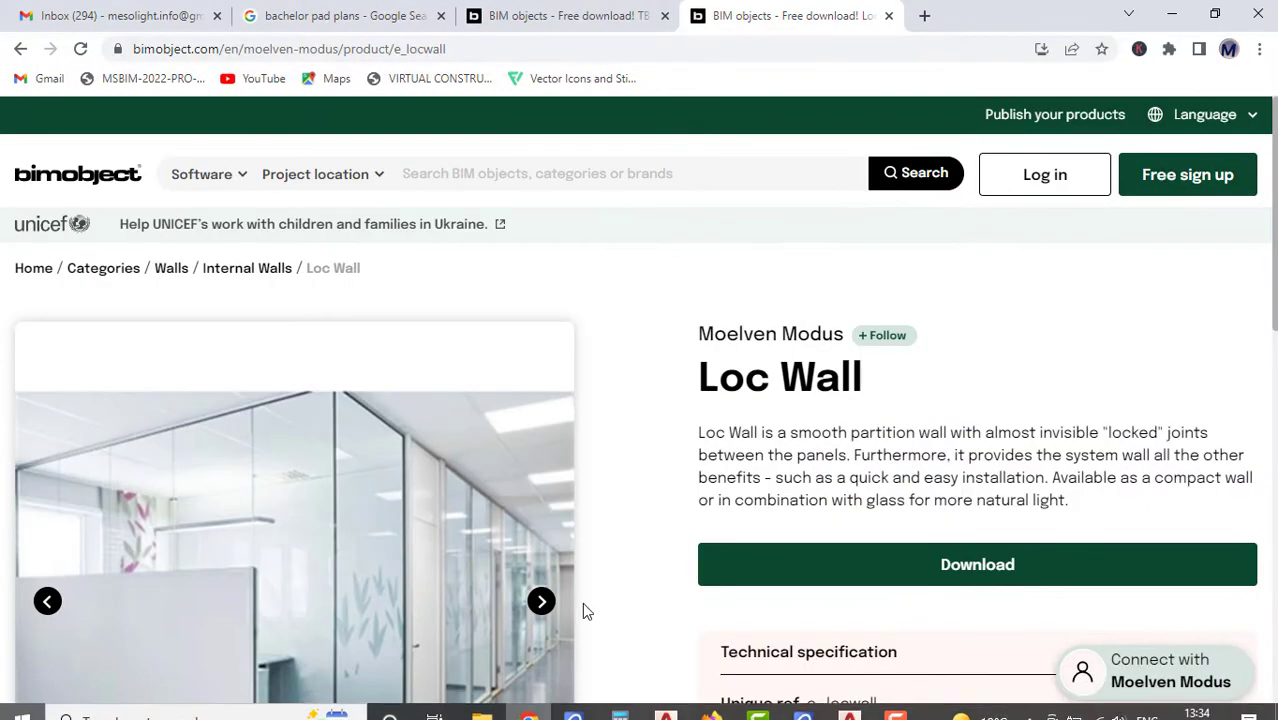
{"action": "left_click", "coordinate": [522, 14]}
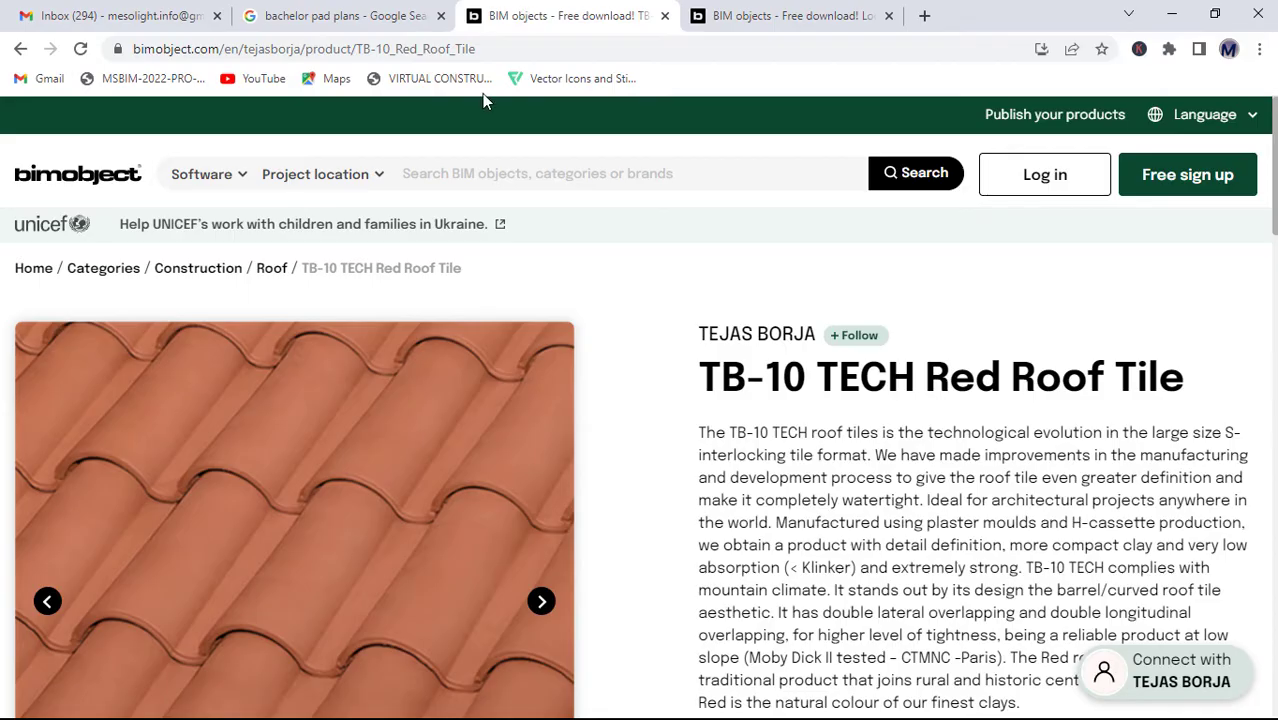
{"action": "scroll", "coordinate": [455, 440], "scroll_direction": "down", "scroll_amount": 1}
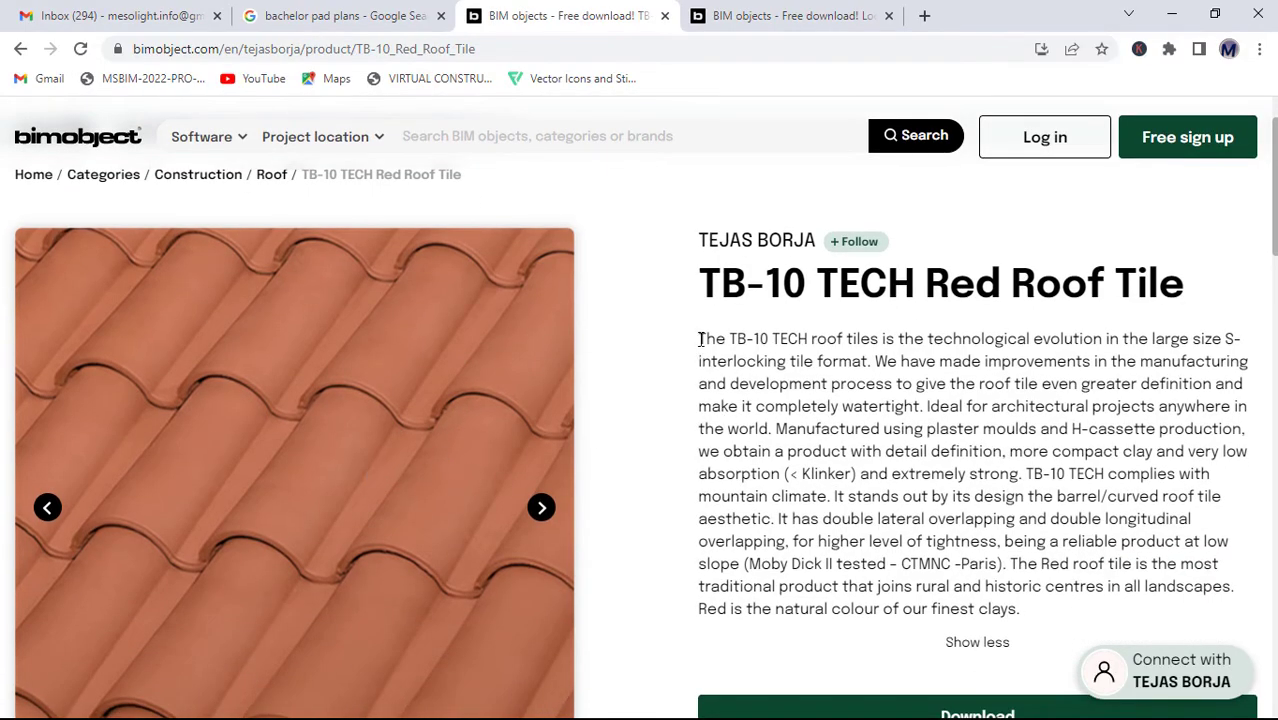
{"action": "scroll", "coordinate": [700, 338], "scroll_direction": "down", "scroll_amount": 1}
{"action": "scroll", "coordinate": [700, 338], "scroll_direction": "down", "scroll_amount": 3}
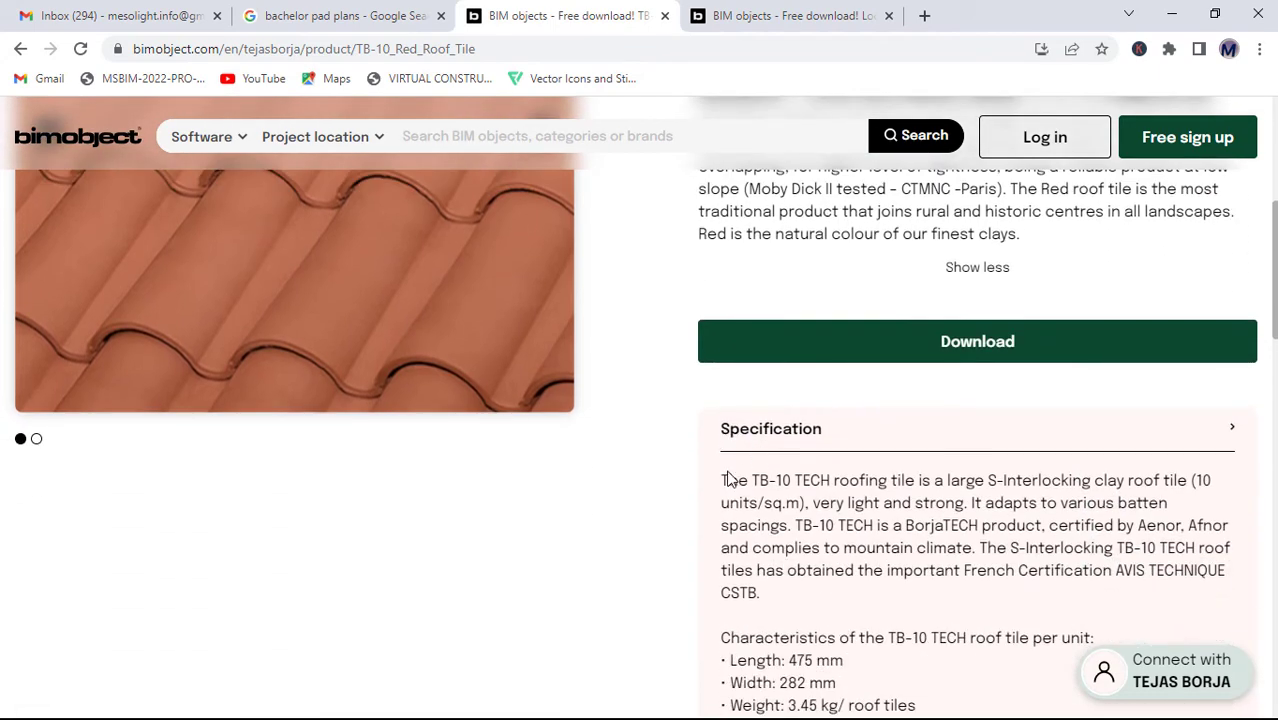
Step: Copy the opening of the roof tile specification, from "The TB-10 TECH roofing tile" through "various batten spacings."
{"action": "left_click_drag", "start_coordinate": [721, 481], "coordinate": [793, 525]}
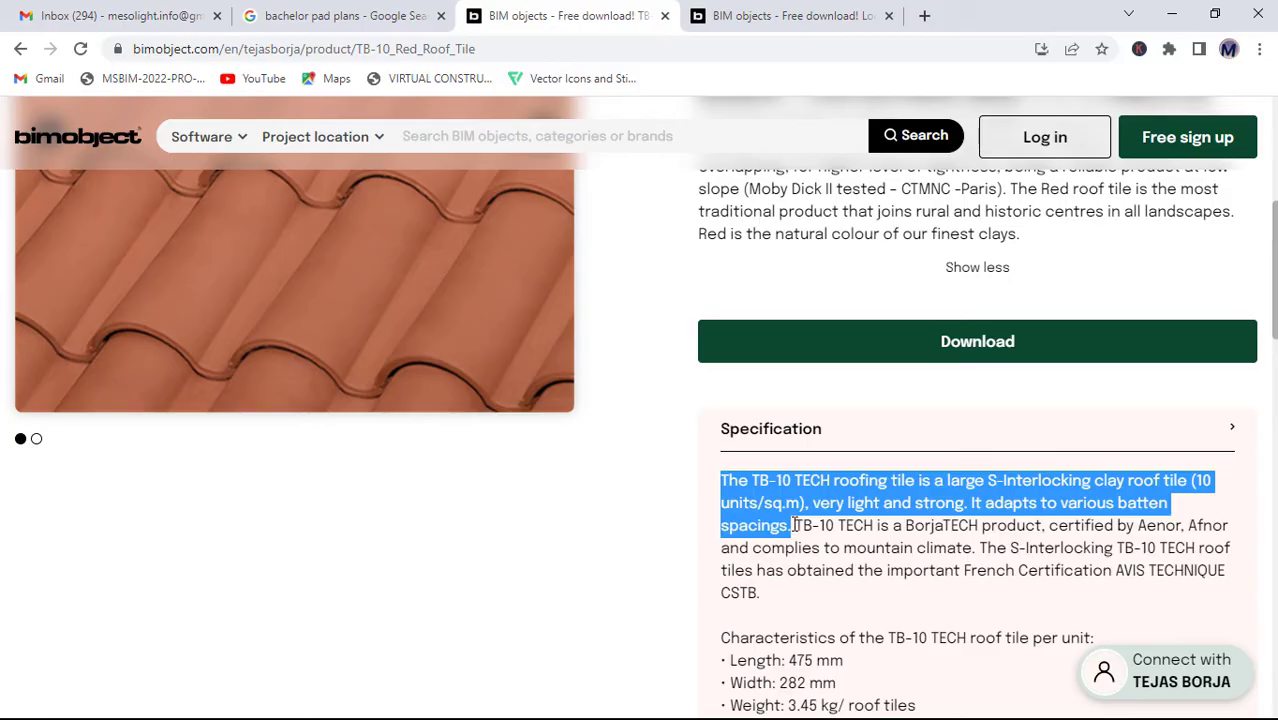
{"action": "right_click", "coordinate": [799, 498]}
{"action": "left_click", "coordinate": [848, 512]}
Step: Switch back to the building elevation project in ARCHICAD and replace the roof label's text with the copied tile description
{"action": "key", "text": "super"}
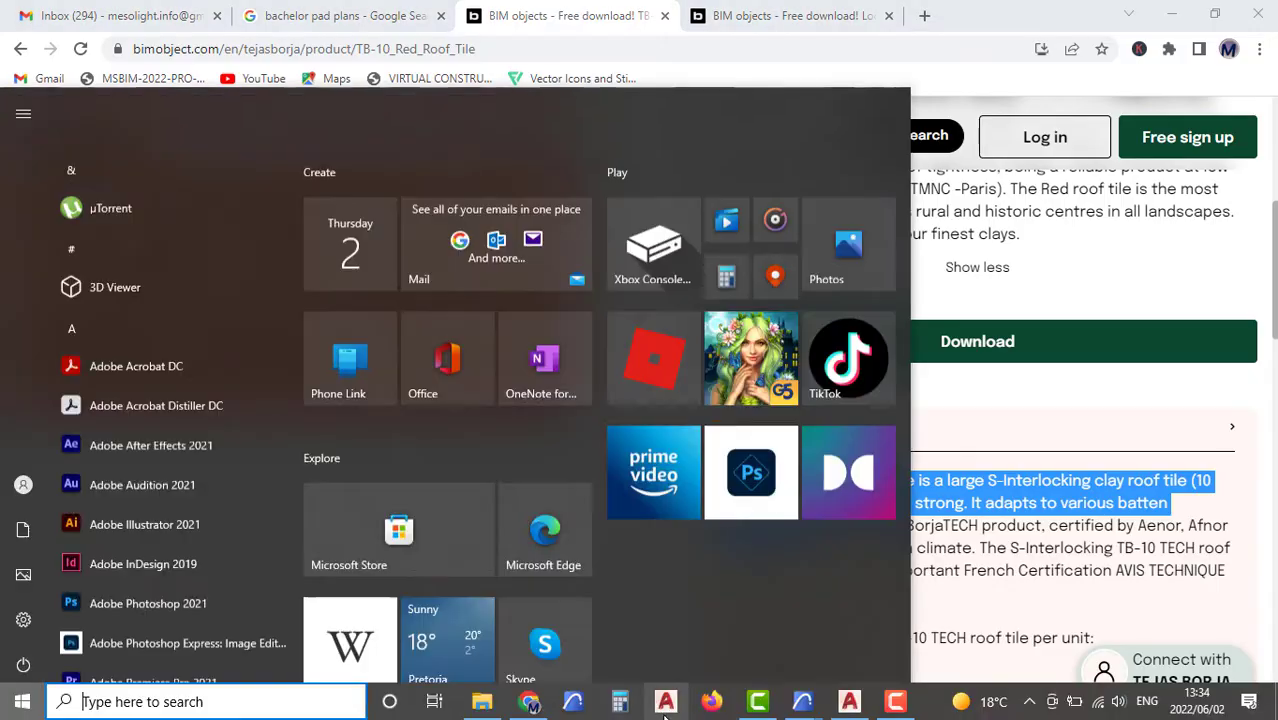
{"action": "mouse_move", "coordinate": [805, 708]}
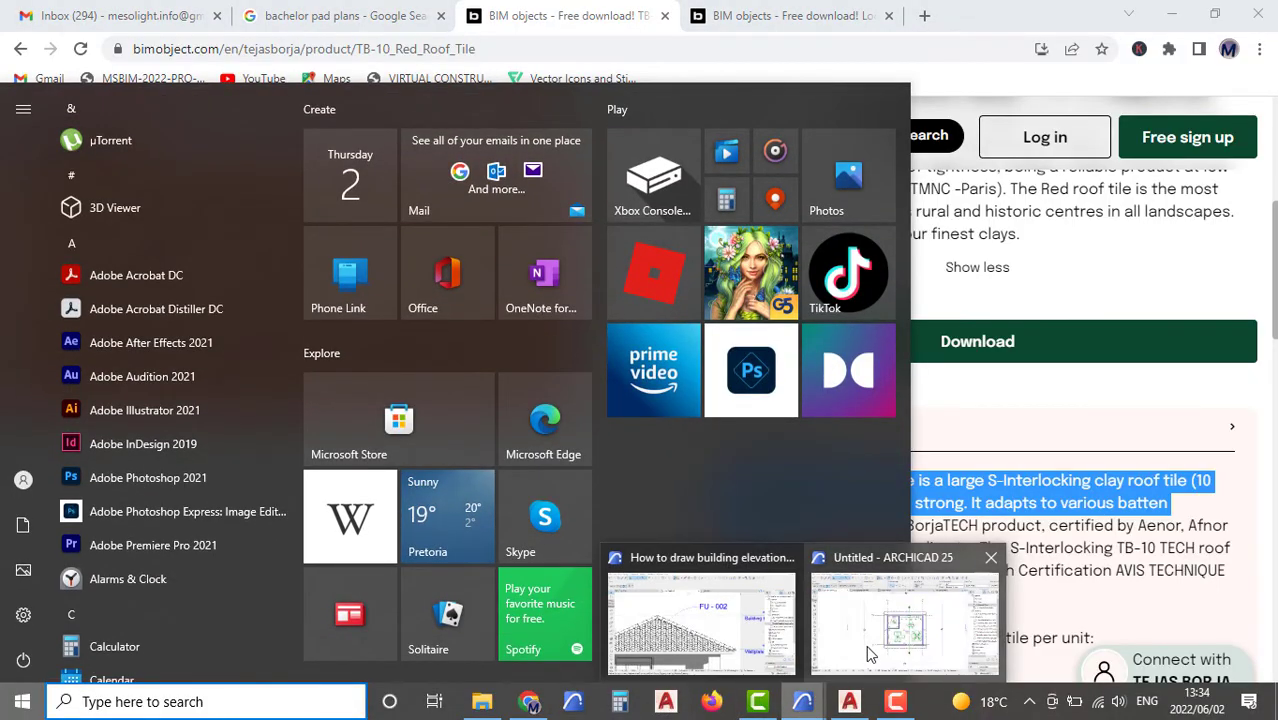
{"action": "left_click", "coordinate": [690, 610]}
{"action": "left_click", "coordinate": [708, 257]}
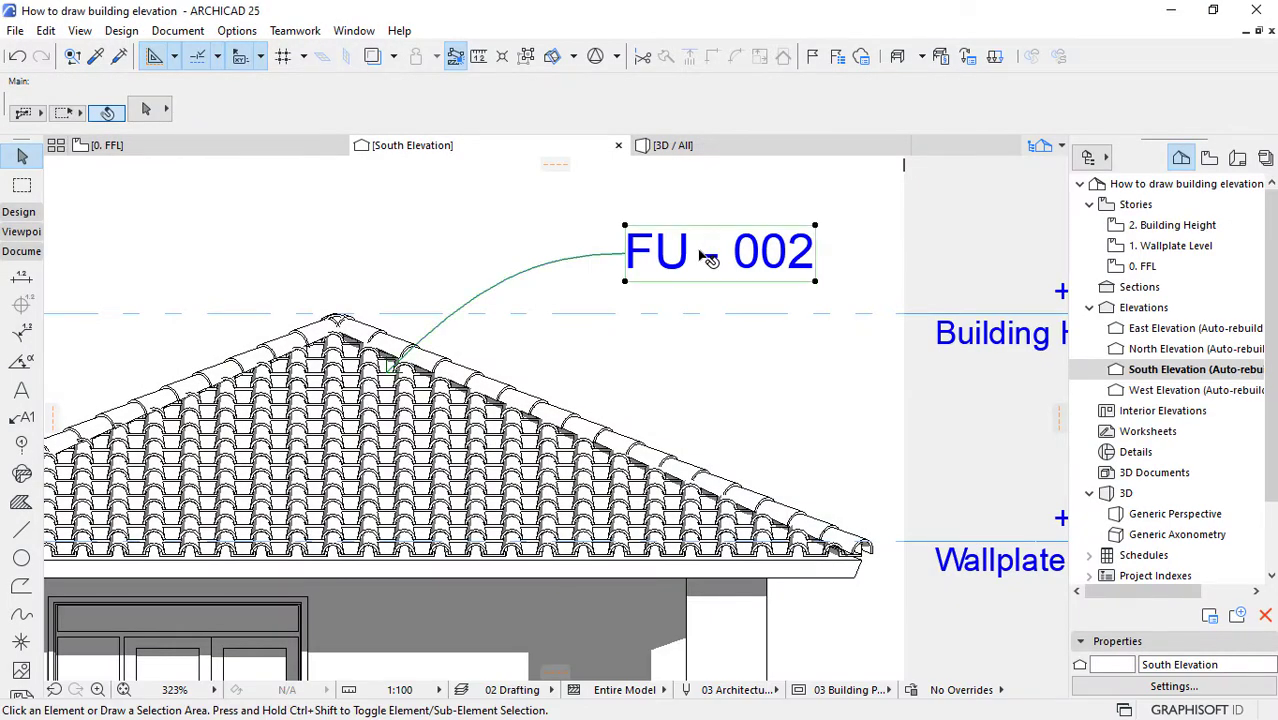
{"action": "double_click", "coordinate": [708, 257]}
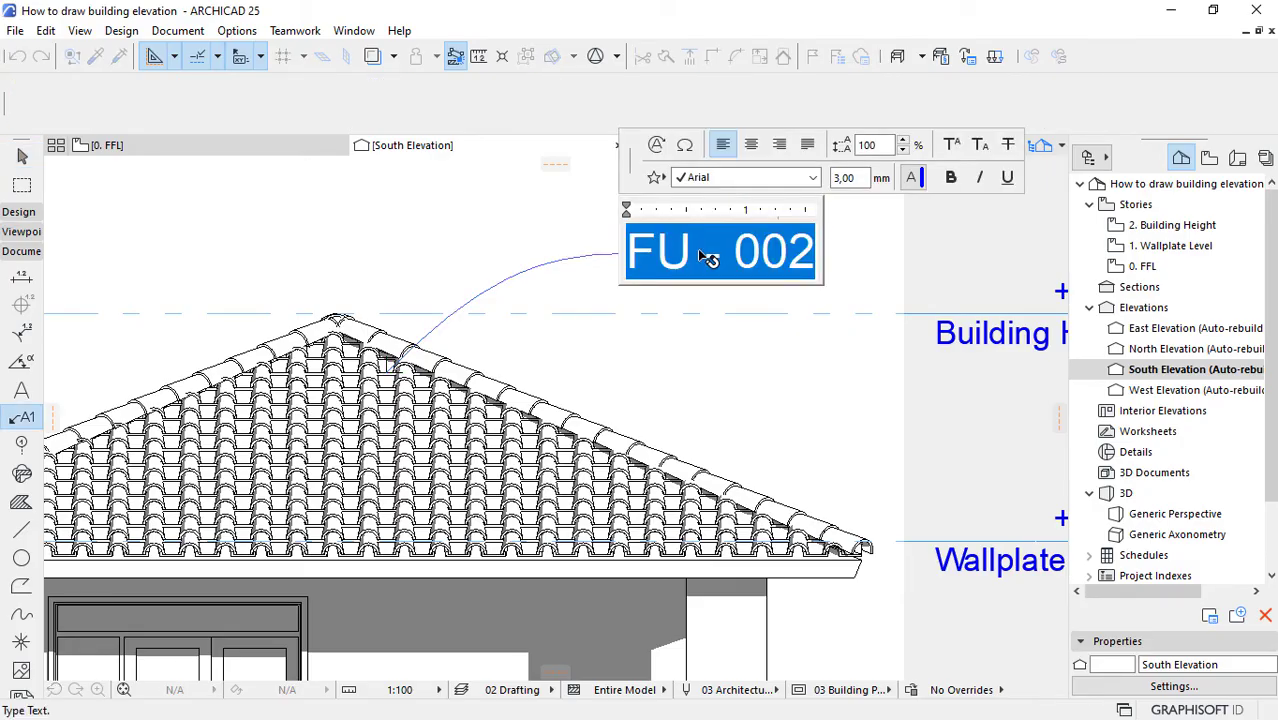
{"action": "key", "text": "ctrl+v"}
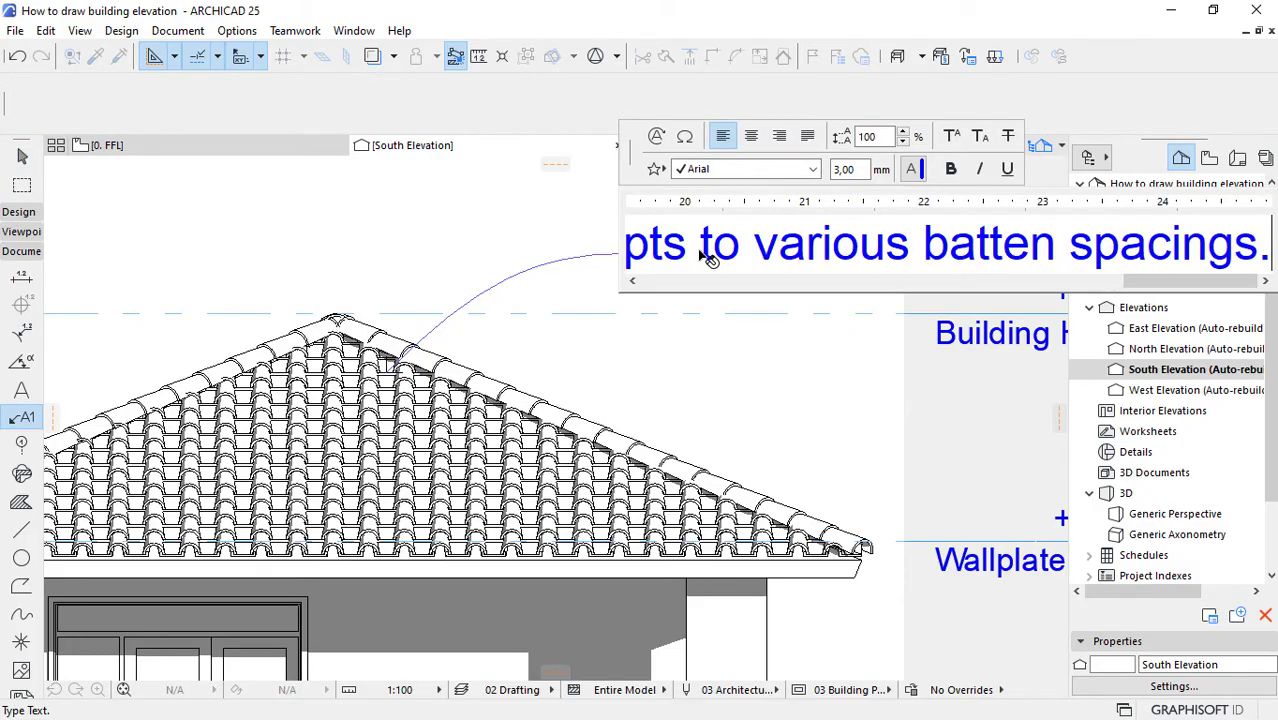
{"action": "left_click", "coordinate": [688, 377]}
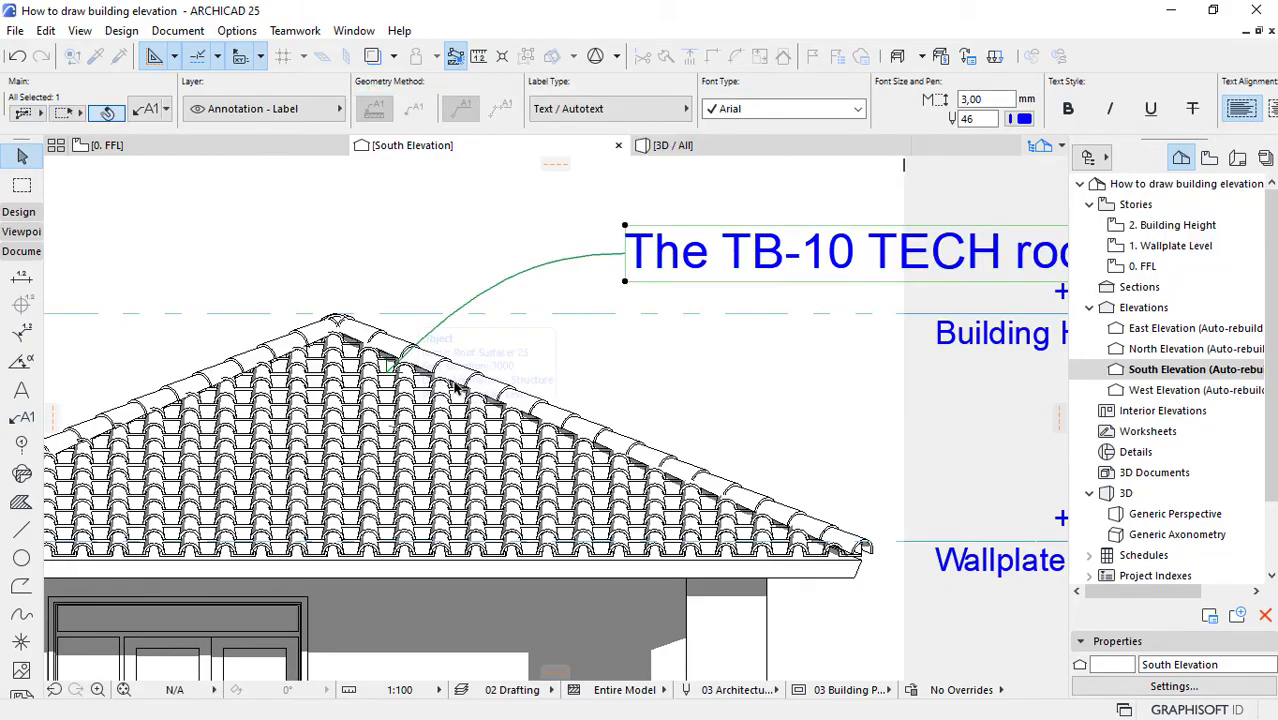
Step: Turn on Wrap Text in the text style settings of the selected roof tile label
{"action": "scroll", "coordinate": [455, 386], "scroll_direction": "down", "scroll_amount": 3}
{"action": "scroll", "coordinate": [474, 385], "scroll_direction": "down", "scroll_amount": 2}
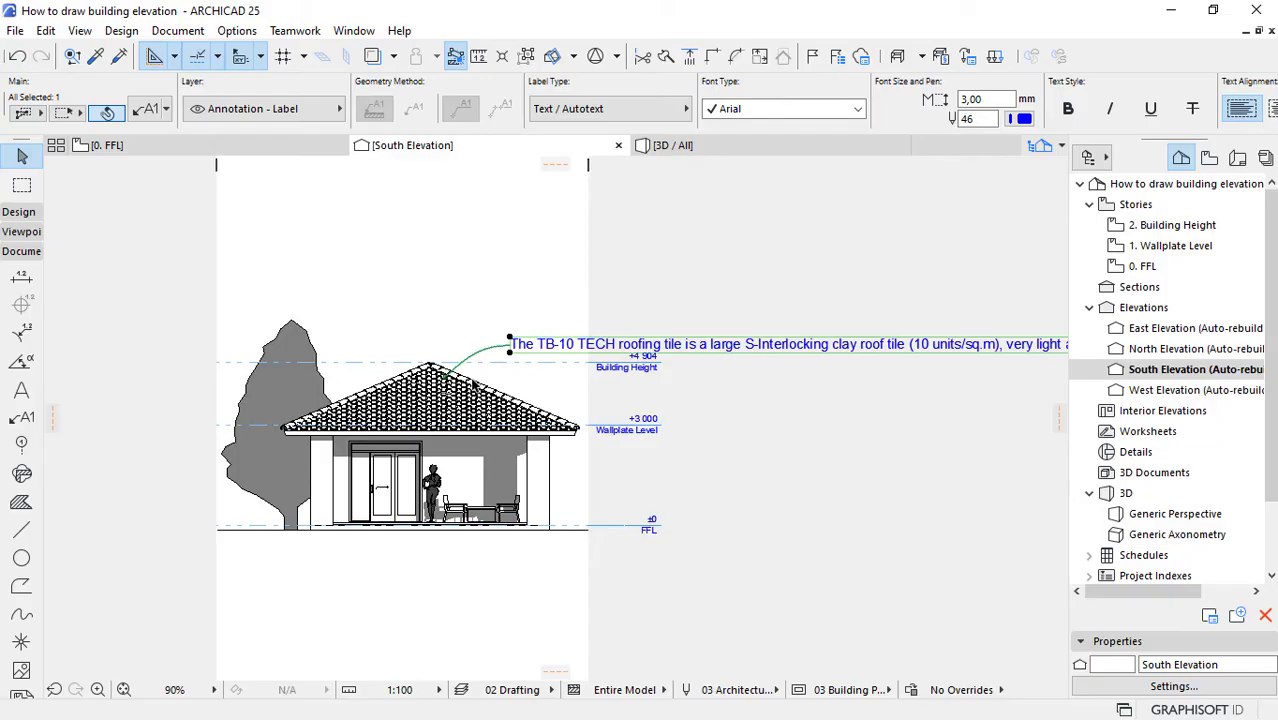
{"action": "scroll", "coordinate": [473, 388], "scroll_direction": "down", "scroll_amount": 2}
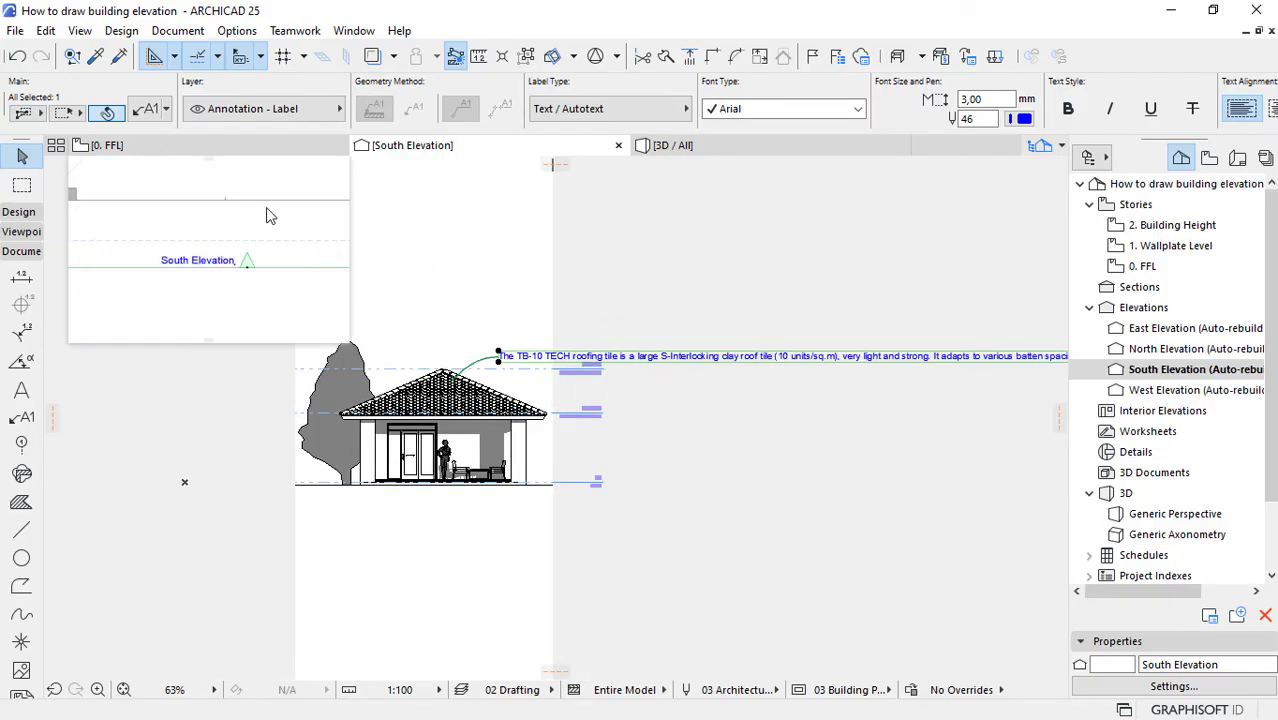
{"action": "left_click", "coordinate": [148, 113]}
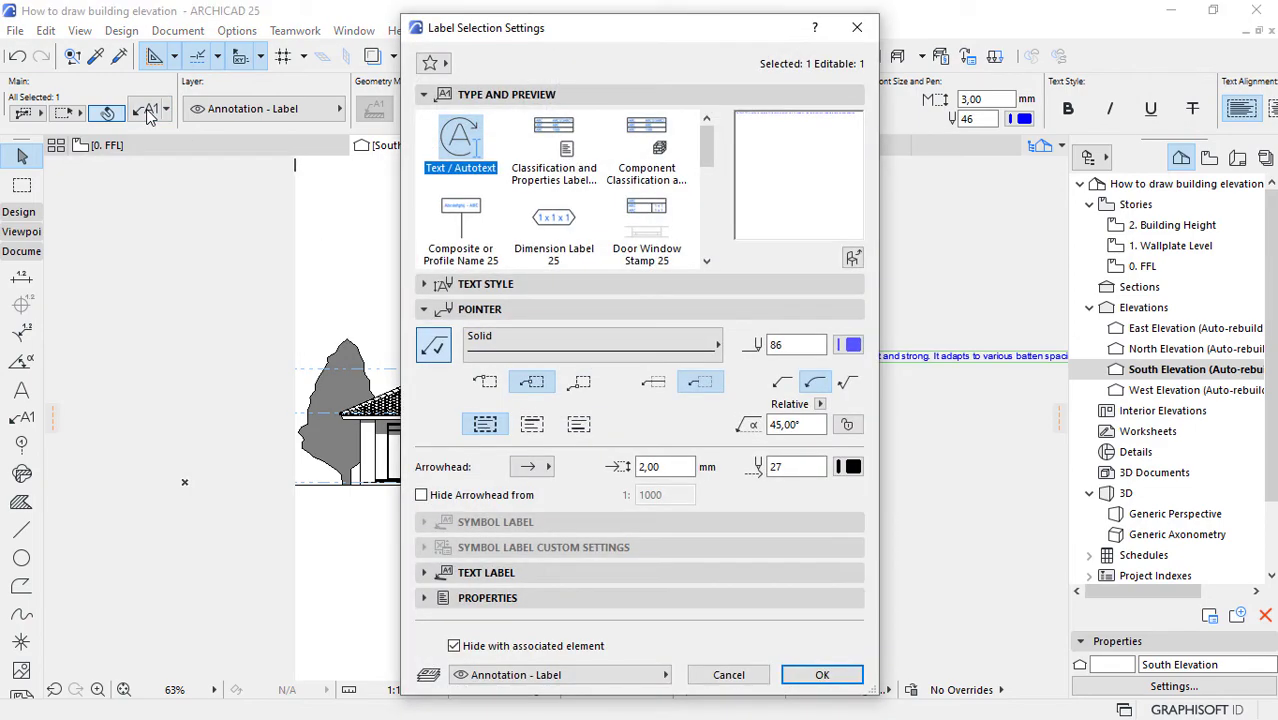
{"action": "left_click", "coordinate": [505, 286]}
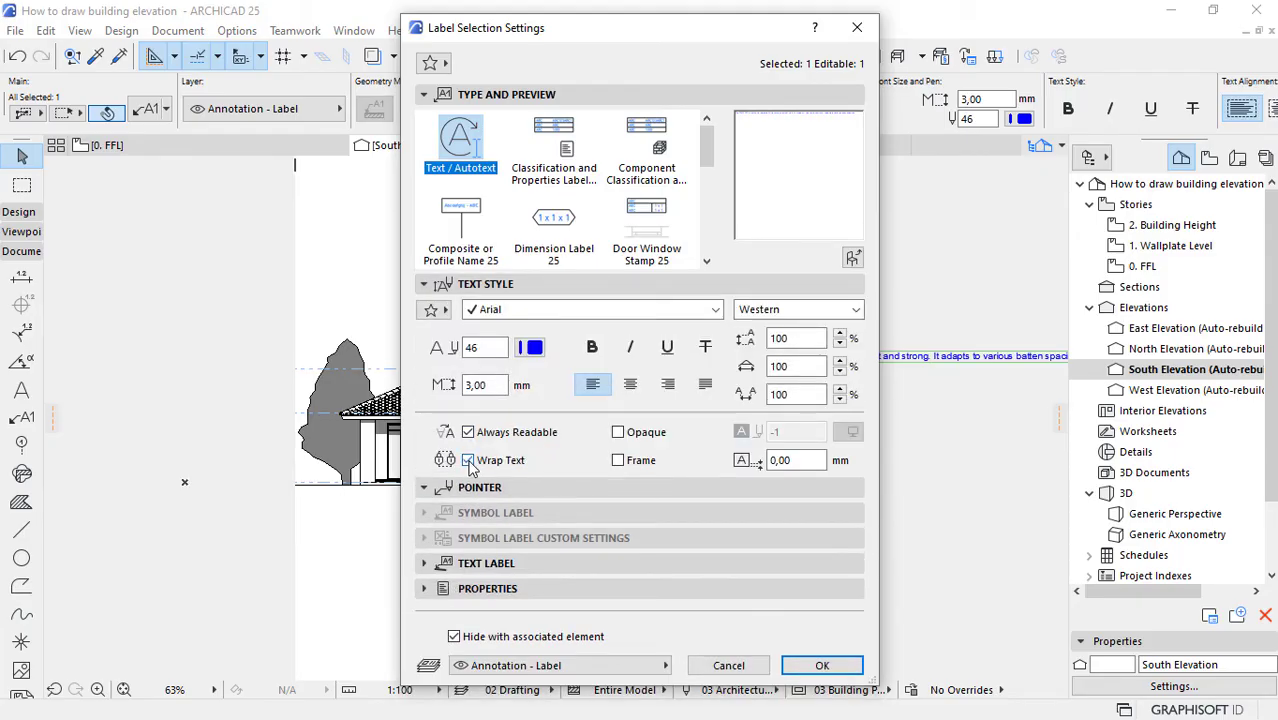
{"action": "left_click", "coordinate": [821, 665]}
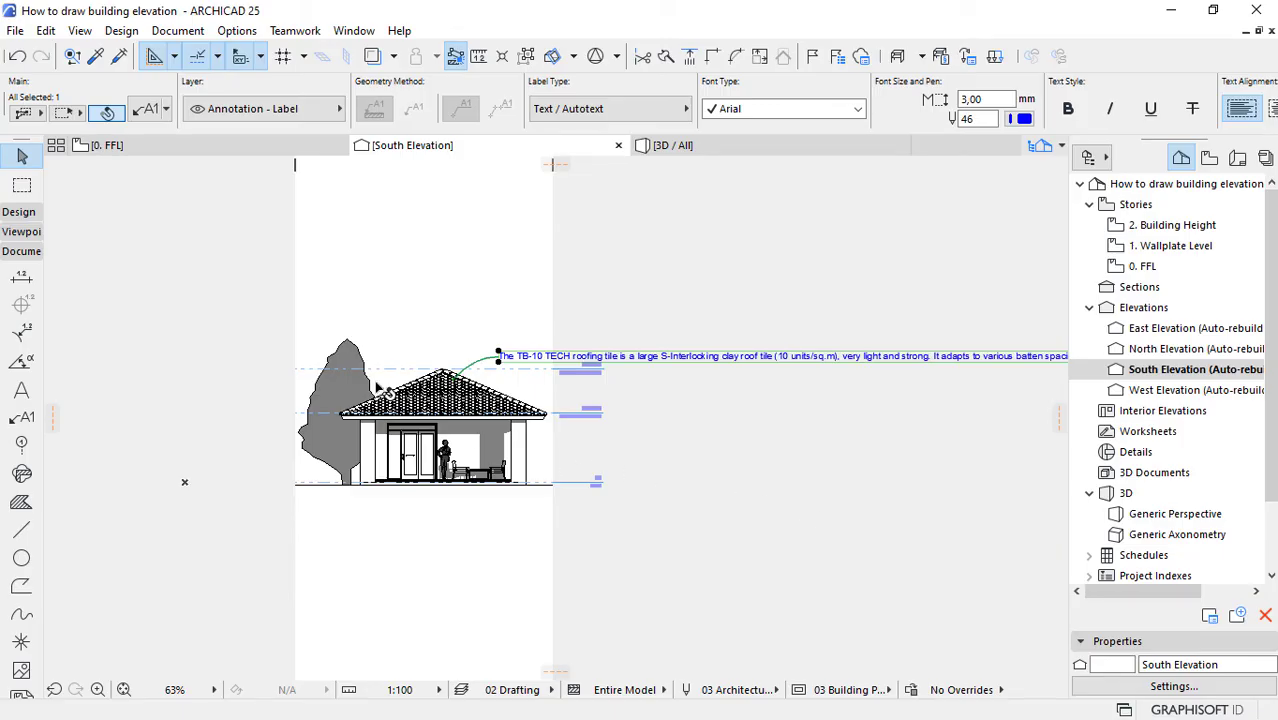
Step: Stretch the roof label's long single-line text box inward to a compact width that wraps the tile description over five lines
{"action": "scroll", "coordinate": [380, 385], "scroll_direction": "down", "scroll_amount": 3}
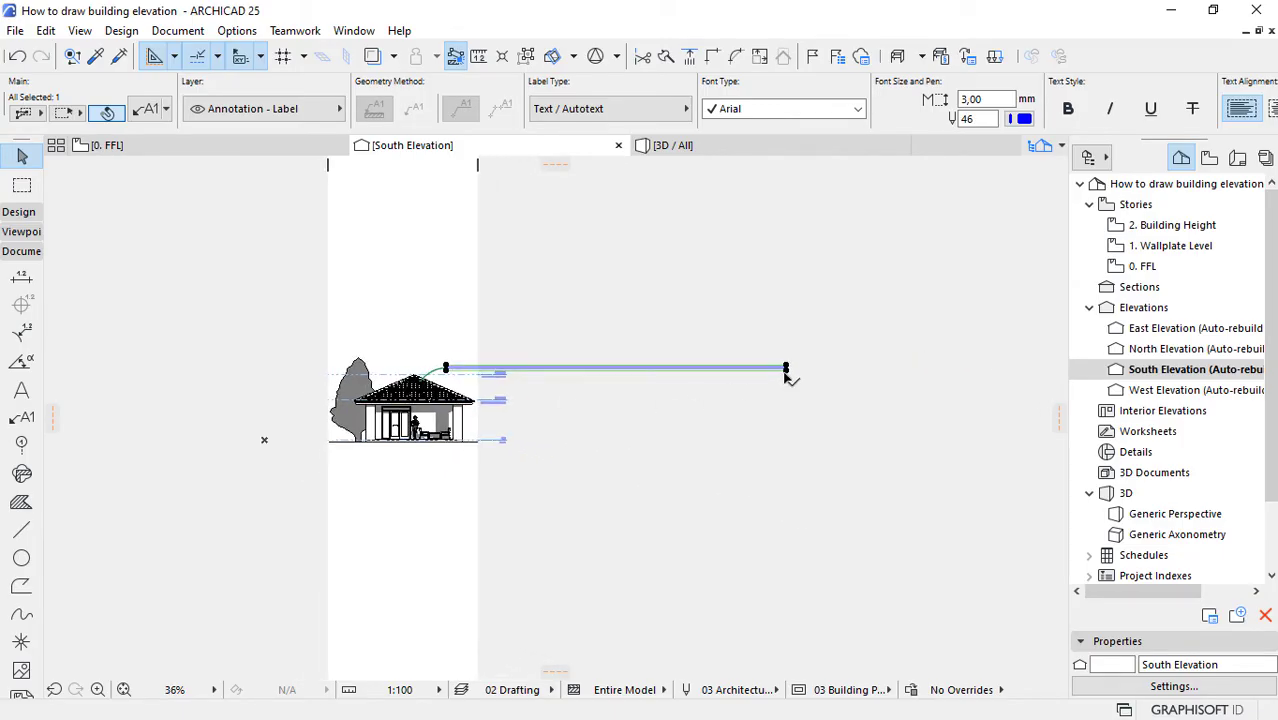
{"action": "left_click", "coordinate": [786, 369]}
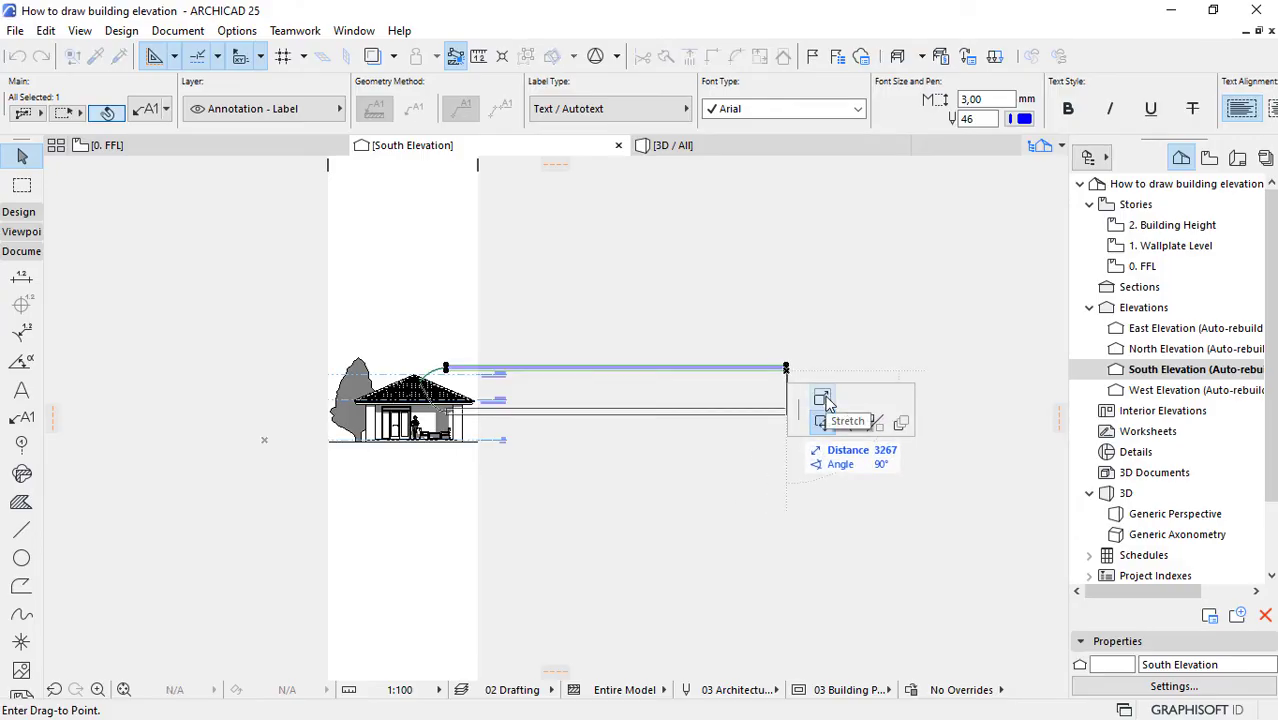
{"action": "left_click", "coordinate": [822, 398]}
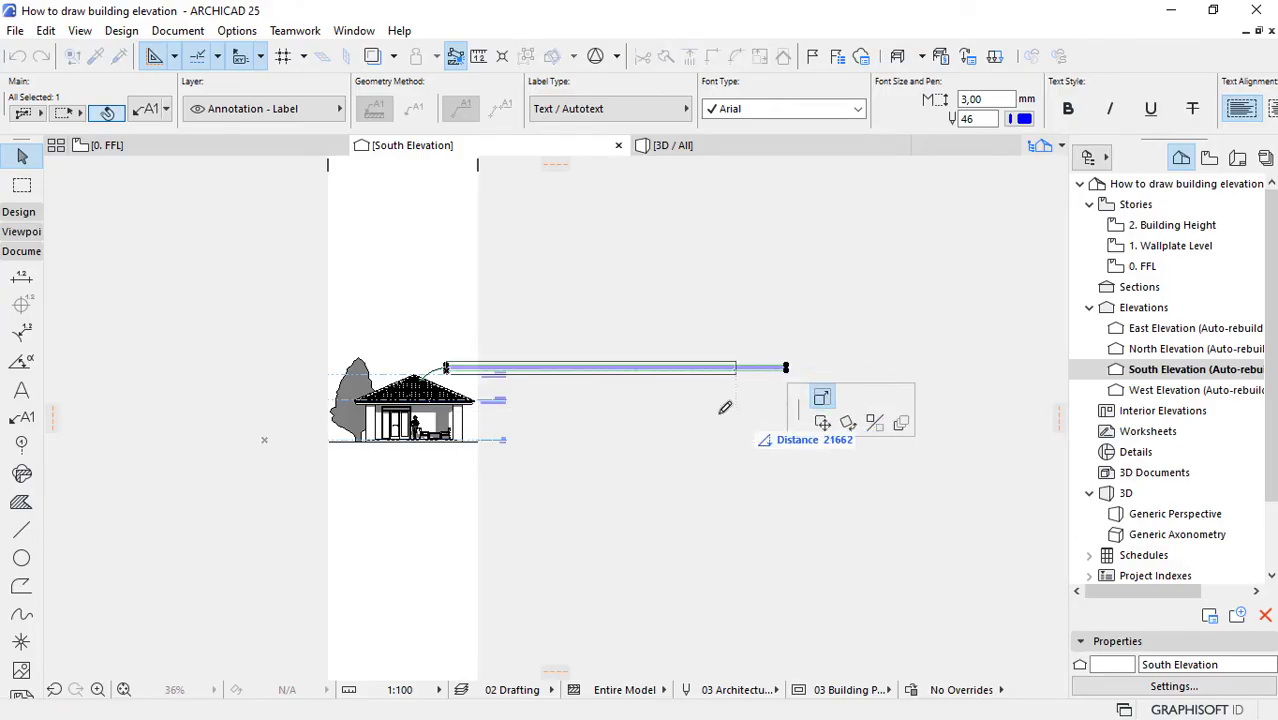
{"action": "left_click", "coordinate": [534, 407]}
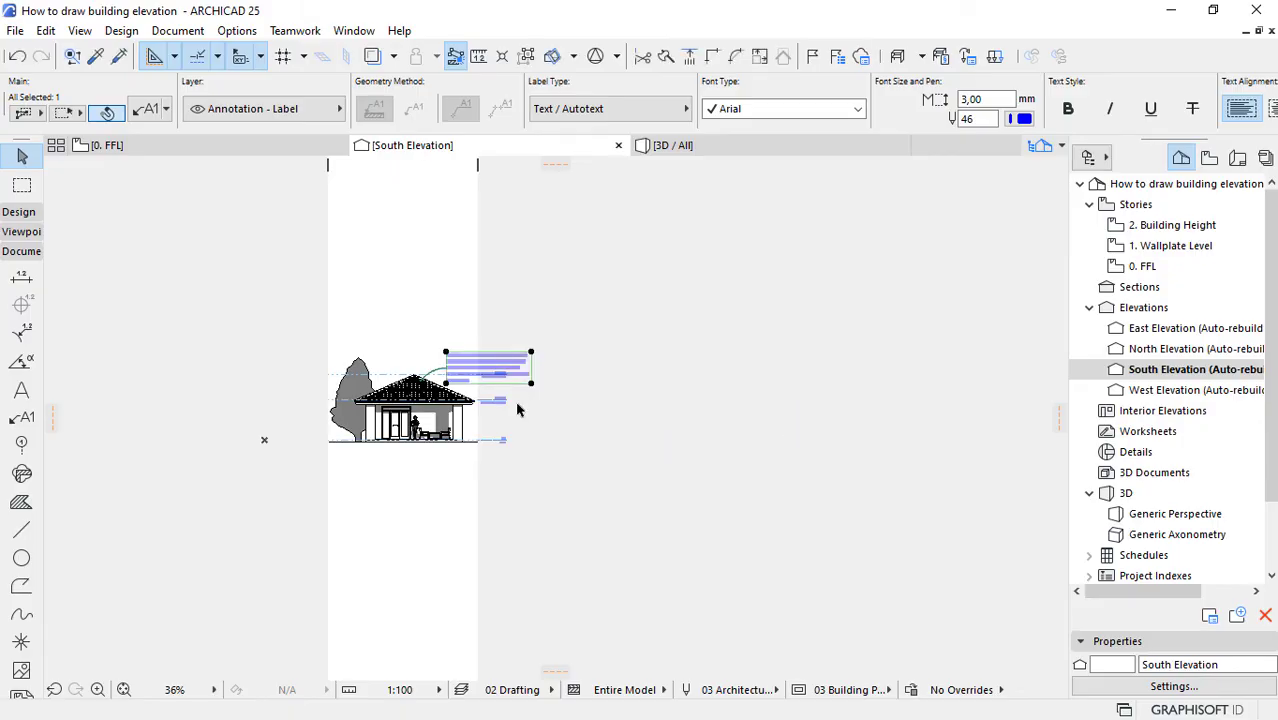
Step: Set the roof label's font size to 2 mm
{"action": "scroll", "coordinate": [426, 386], "scroll_direction": "up", "scroll_amount": 5}
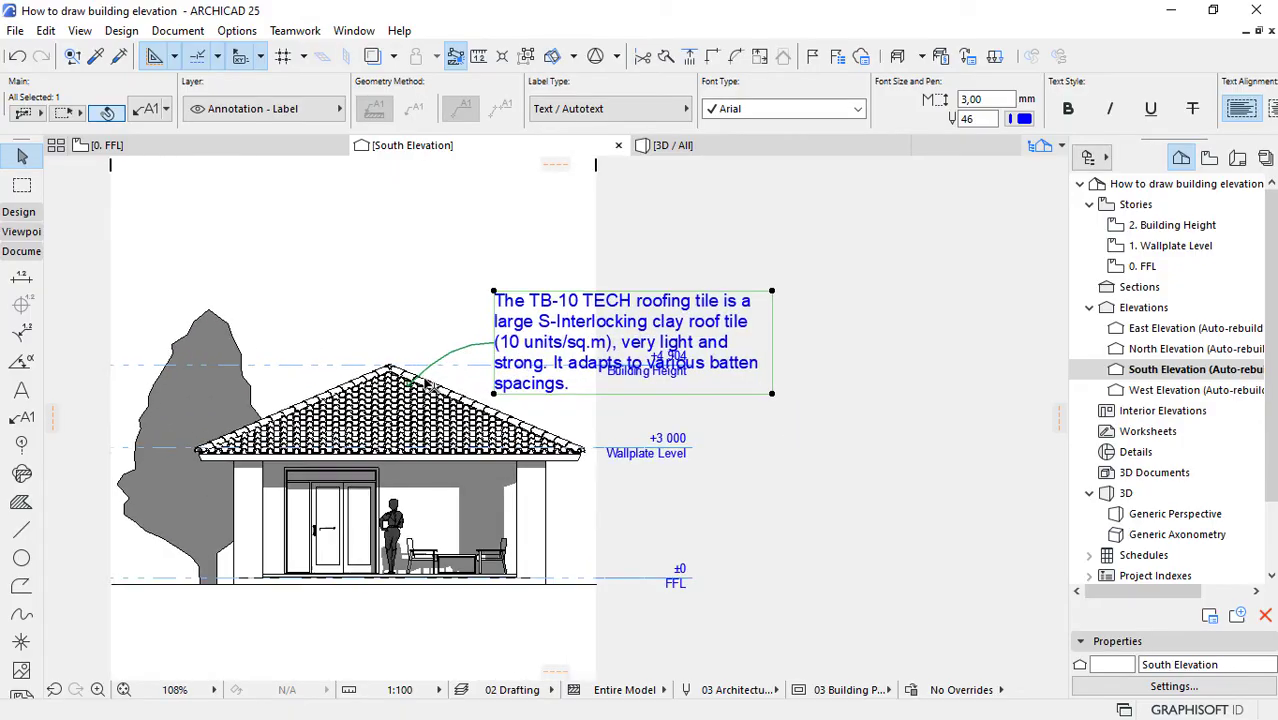
{"action": "scroll", "coordinate": [426, 386], "scroll_direction": "up", "scroll_amount": 2}
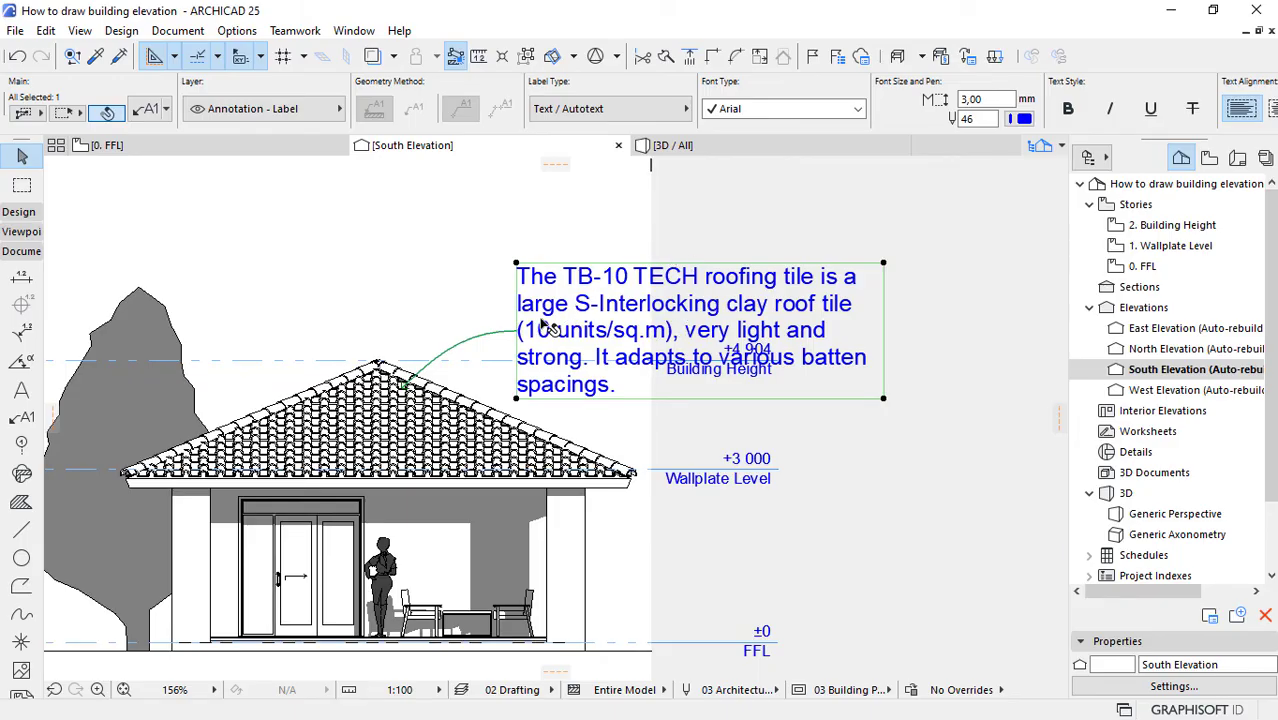
{"action": "left_click_drag", "start_coordinate": [995, 100], "coordinate": [871, 103]}
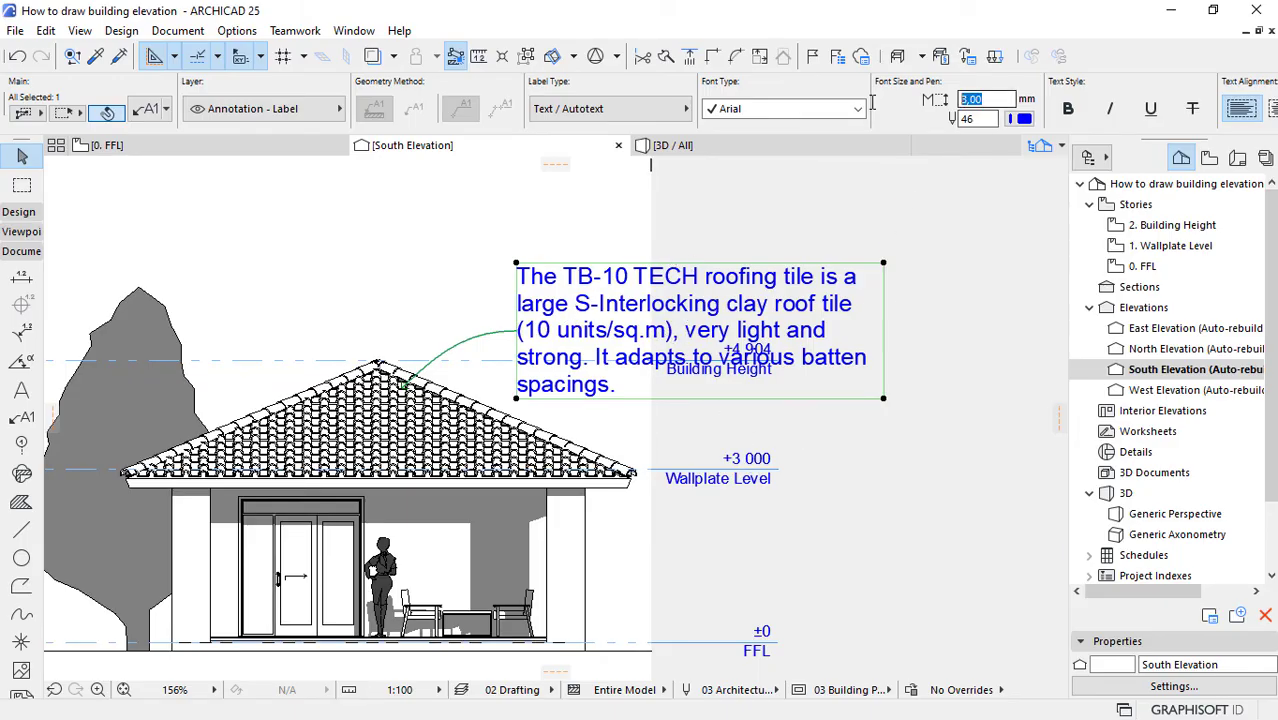
{"action": "key", "text": "Return"}
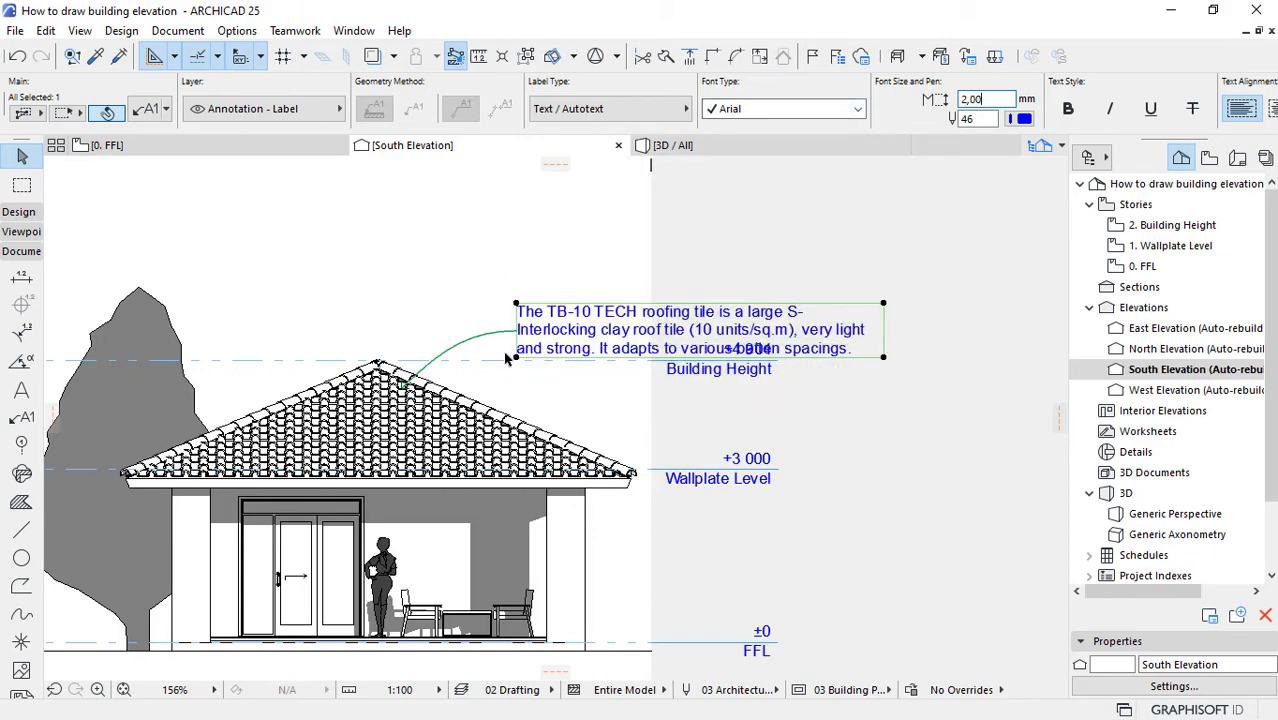
Step: Move the roof label's text node outside the elevation boundary, just above the Building Height marker, keeping its pointer on the roof tiles
{"action": "scroll", "coordinate": [505, 358], "scroll_direction": "up", "scroll_amount": 1}
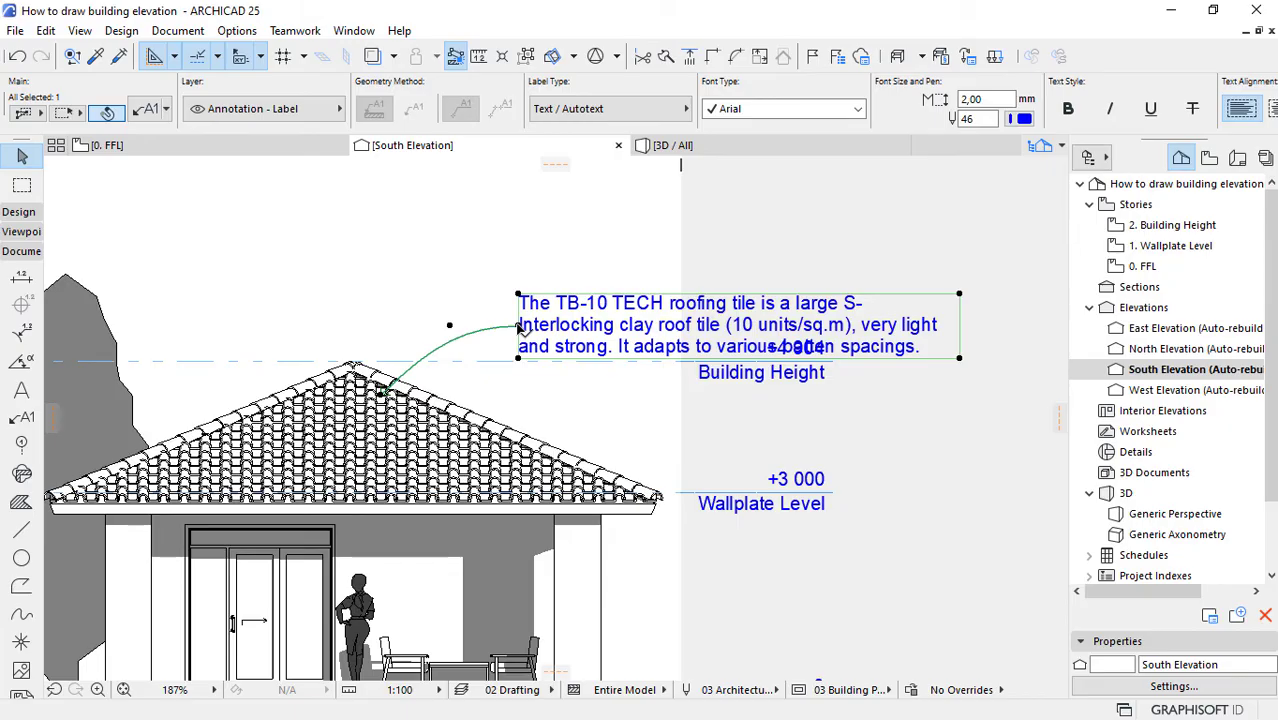
{"action": "left_click", "coordinate": [519, 328]}
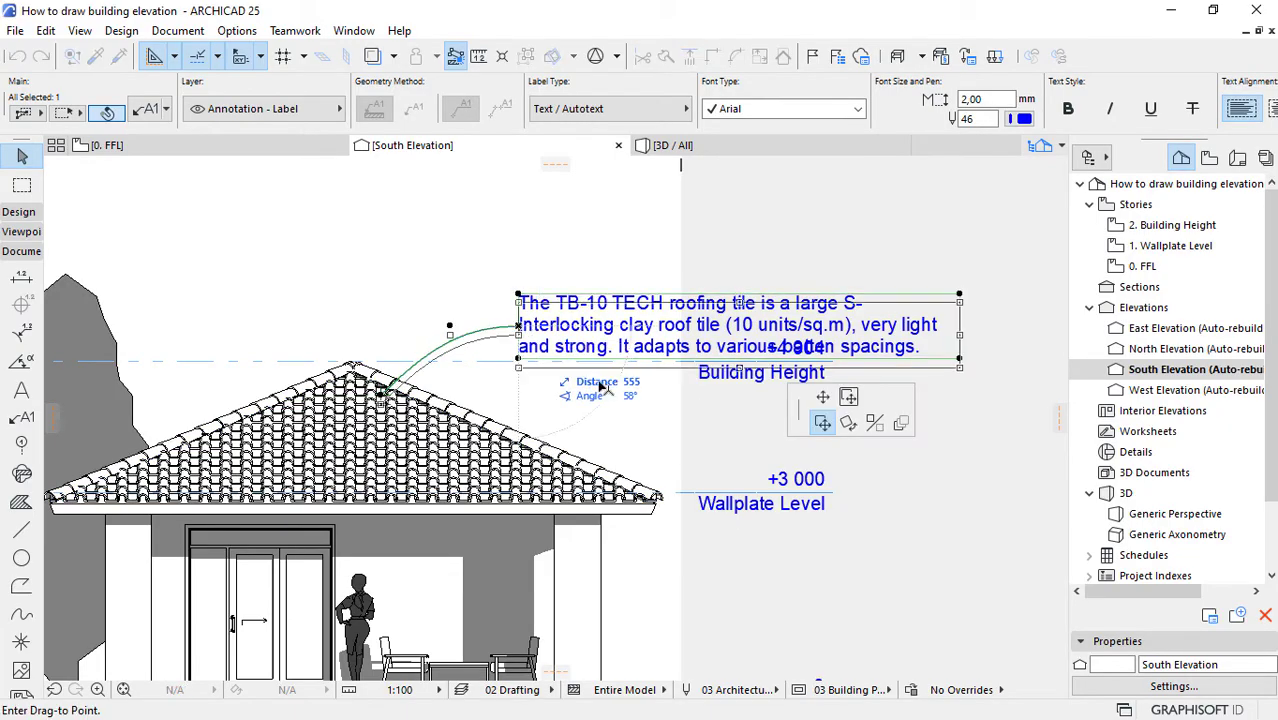
{"action": "left_click", "coordinate": [822, 398]}
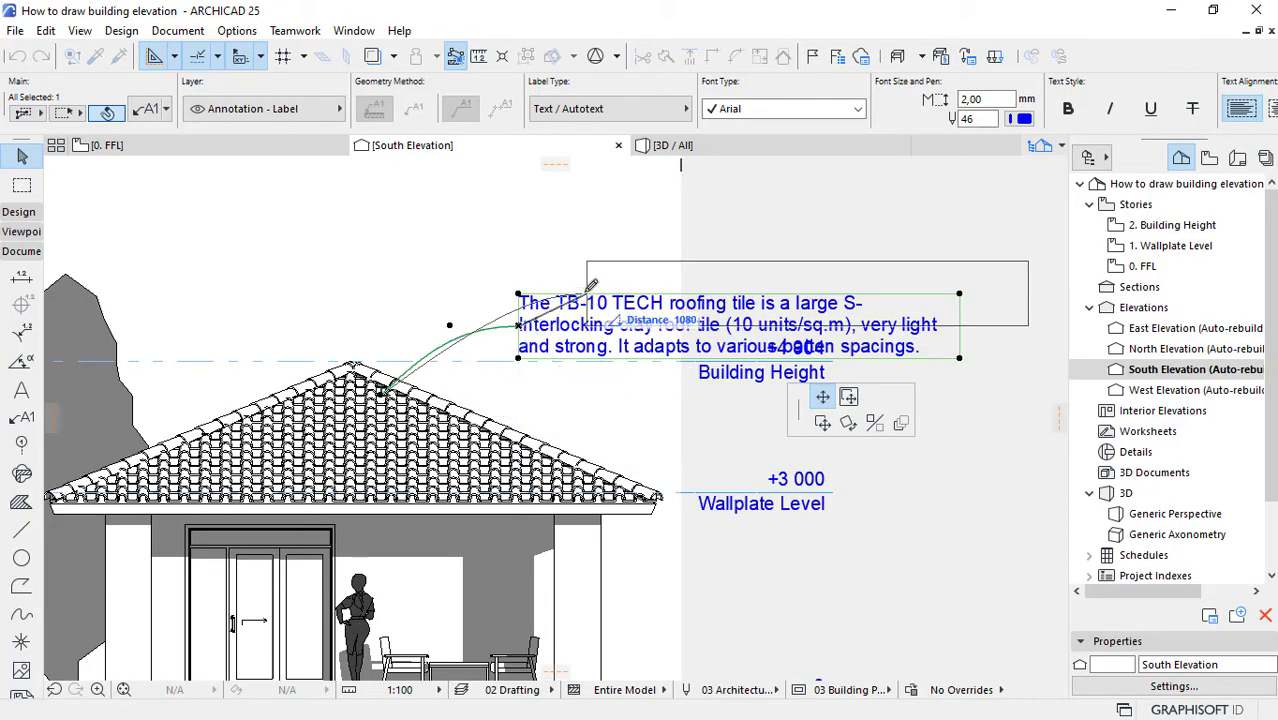
{"action": "left_click", "coordinate": [705, 264]}
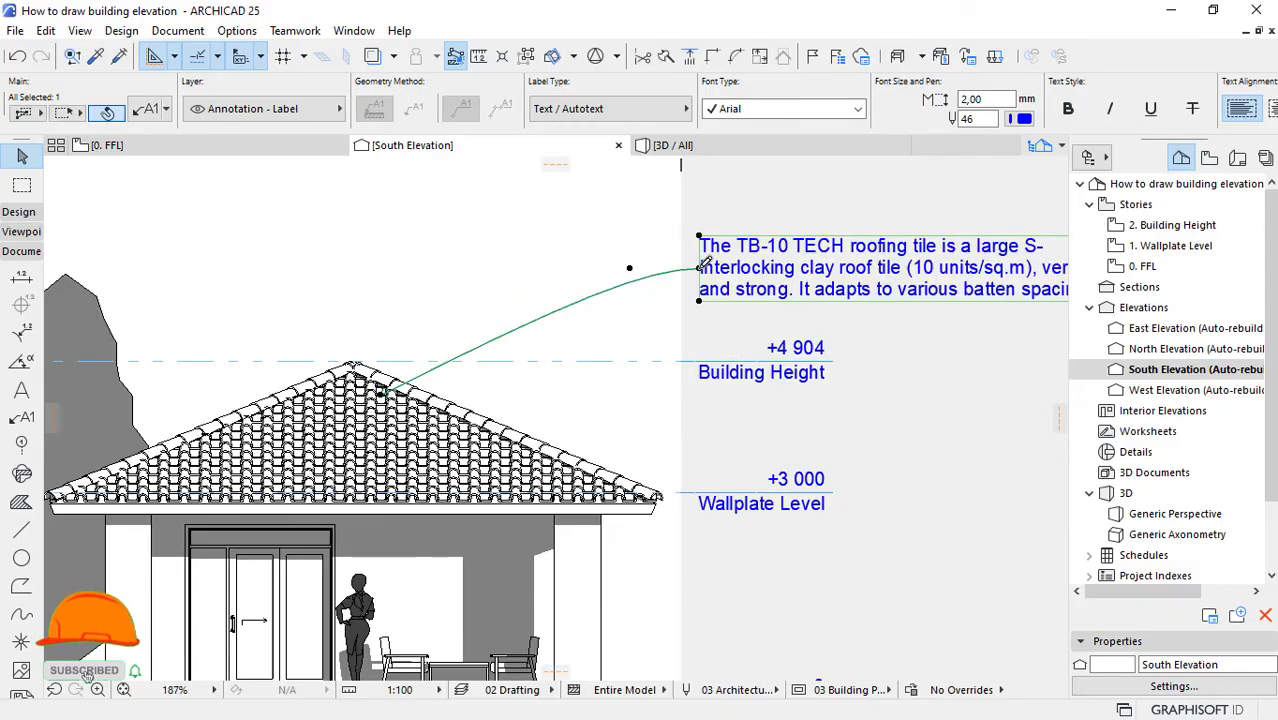
{"action": "left_click", "coordinate": [705, 265]}
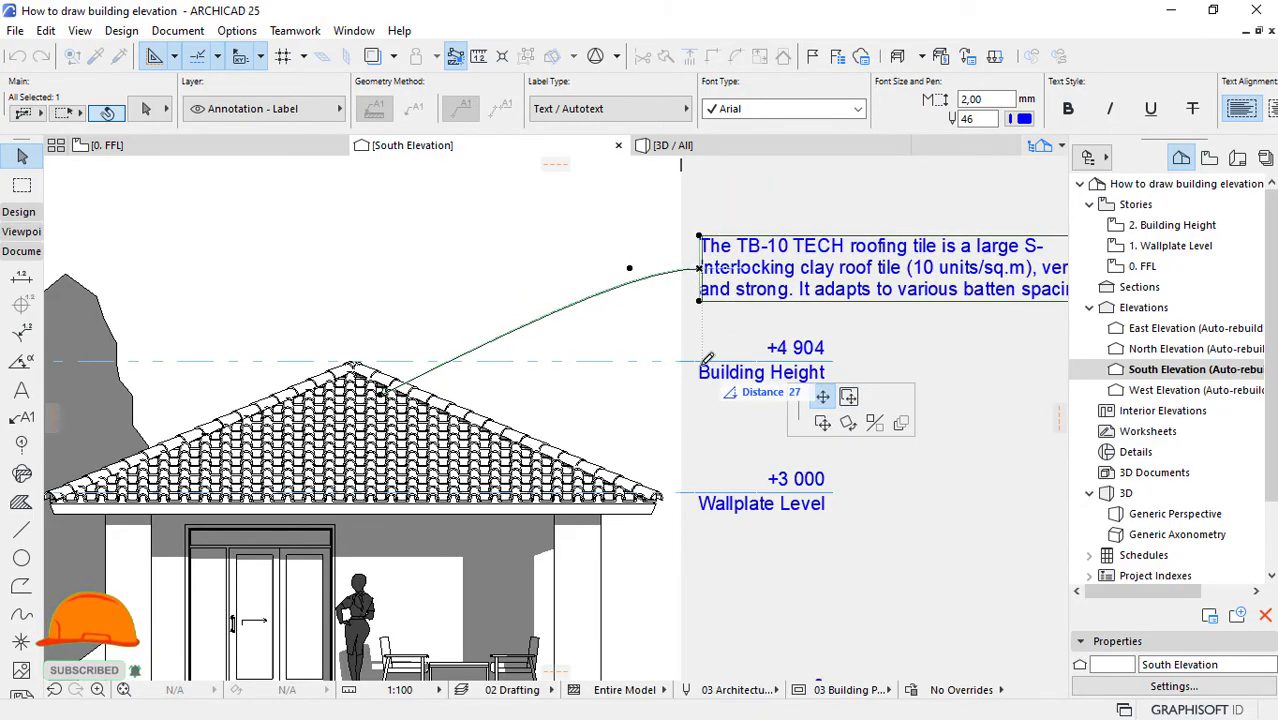
{"action": "key", "text": "Escape"}
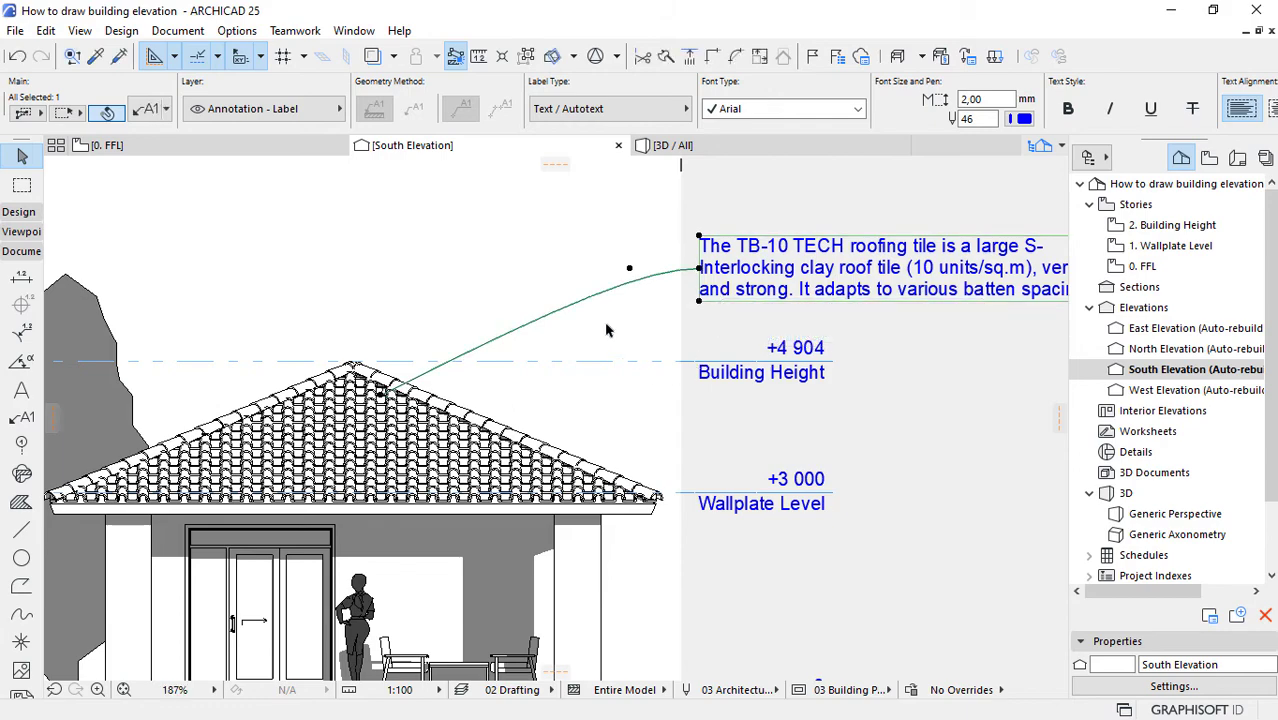
Step: Narrow the relocated roof label's text box by about a third so its description wraps over five lines
{"action": "scroll", "coordinate": [556, 328], "scroll_direction": "down", "scroll_amount": 3}
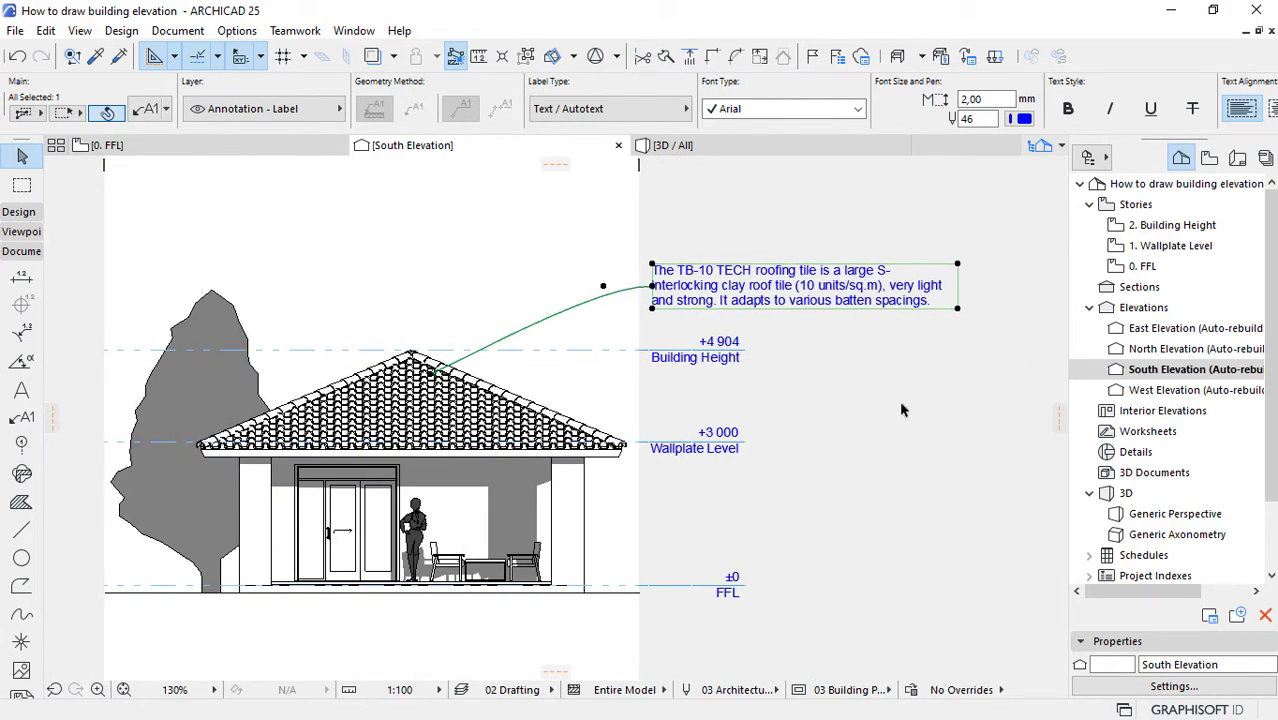
{"action": "left_click", "coordinate": [958, 312]}
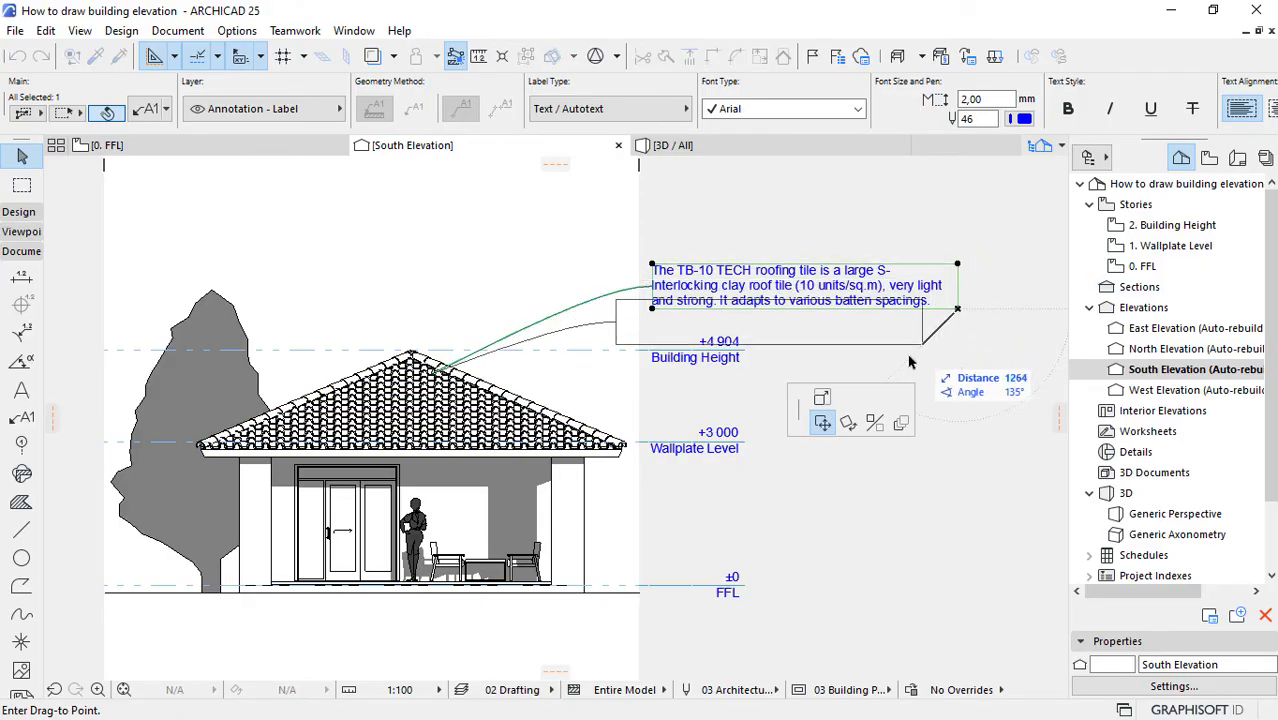
{"action": "left_click", "coordinate": [822, 399]}
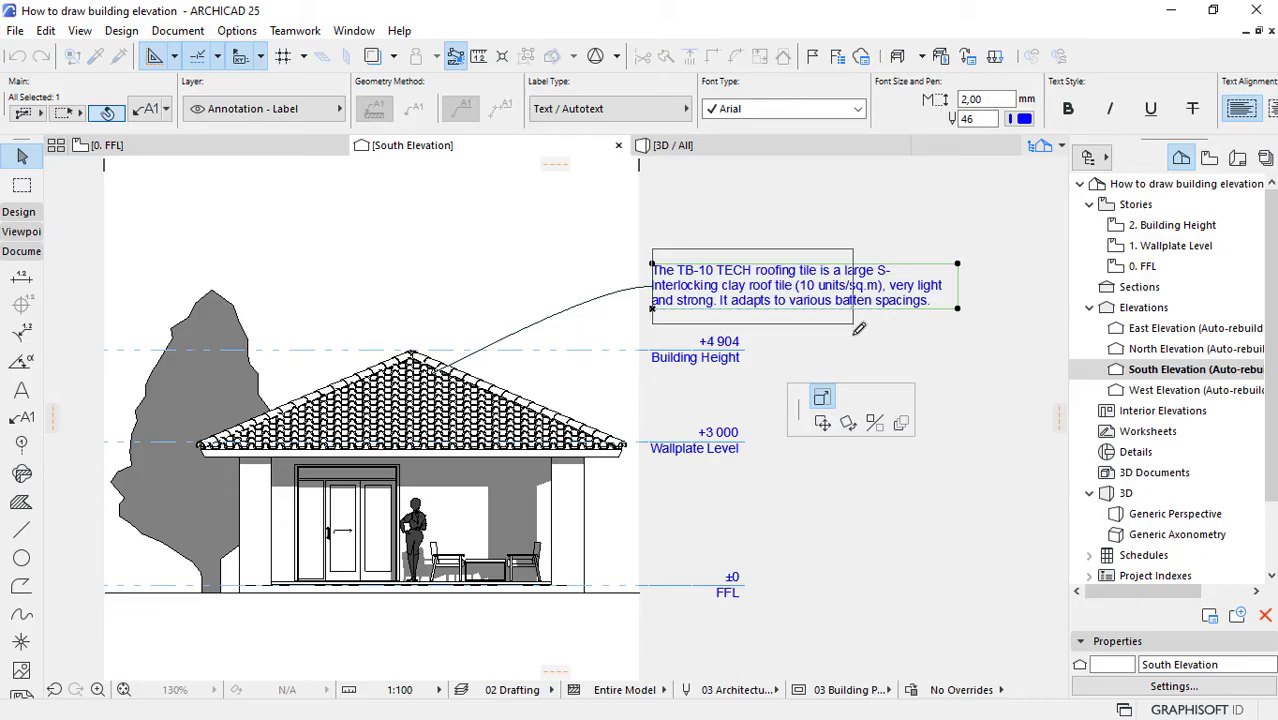
{"action": "left_click", "coordinate": [854, 326]}
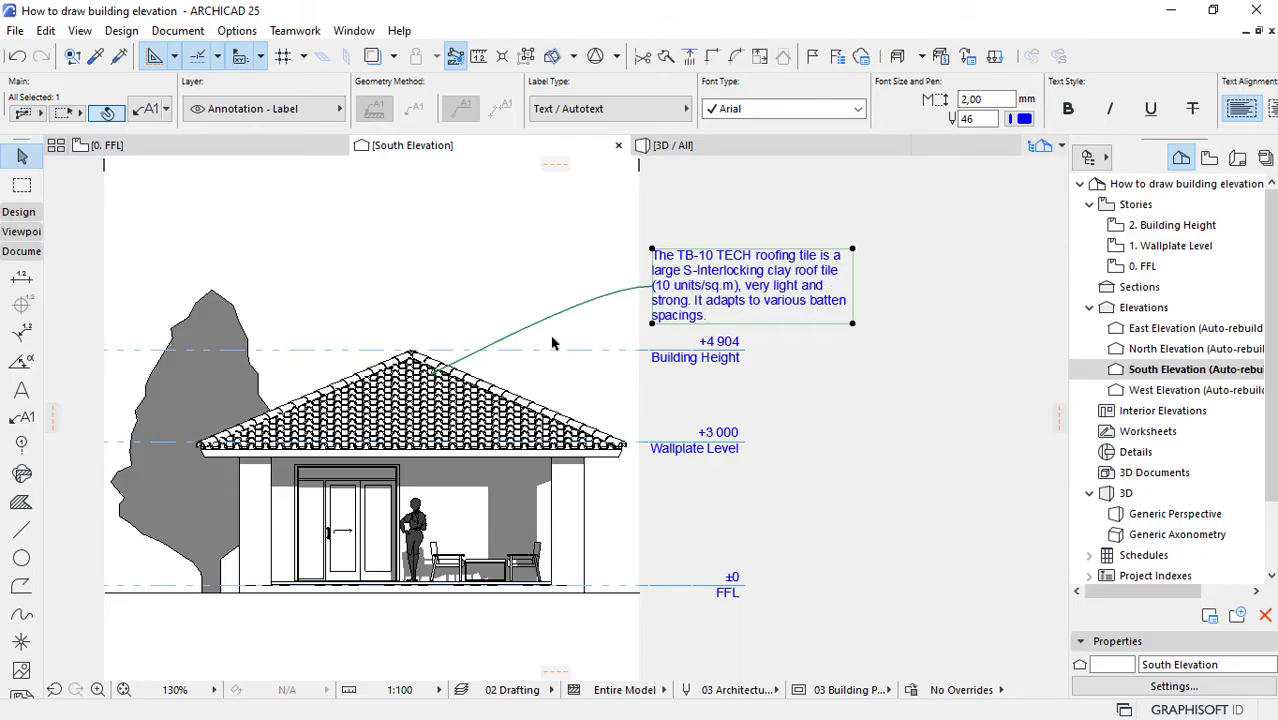
Step: Change the roof label's pointer from a curve to a straight segmented line
{"action": "scroll", "coordinate": [505, 317], "scroll_direction": "up", "scroll_amount": 1}
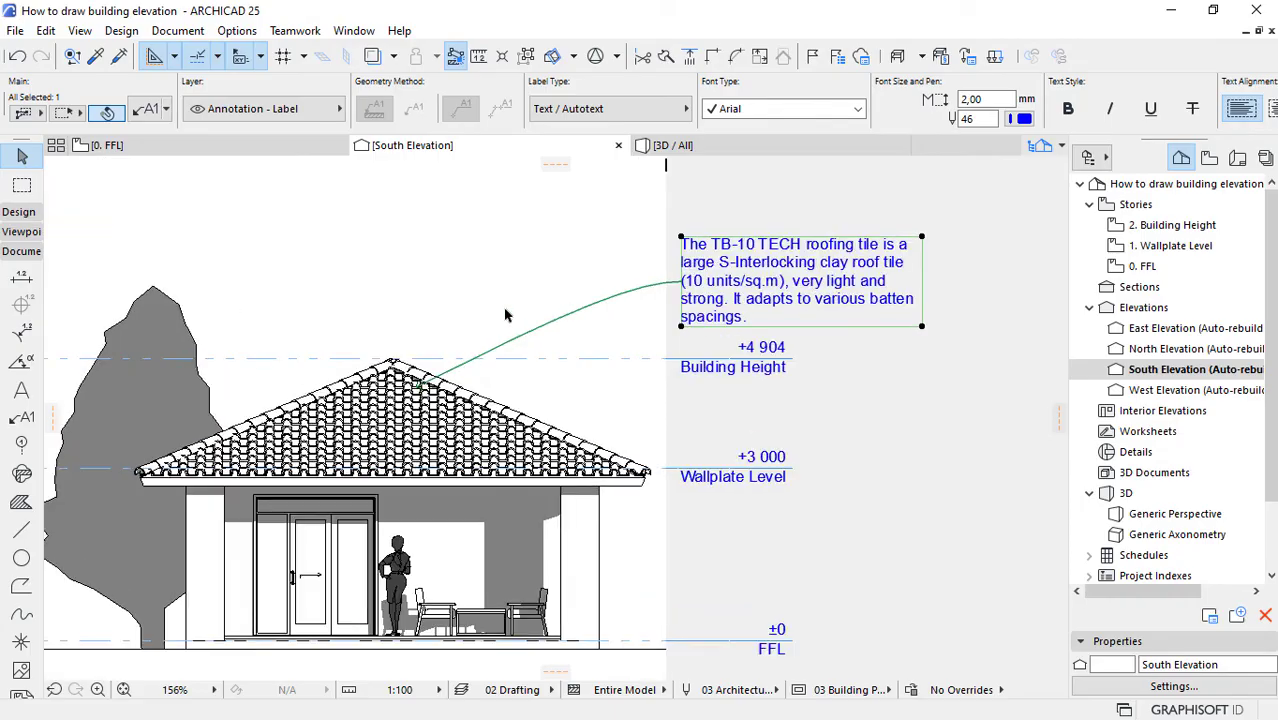
{"action": "left_click", "coordinate": [150, 112]}
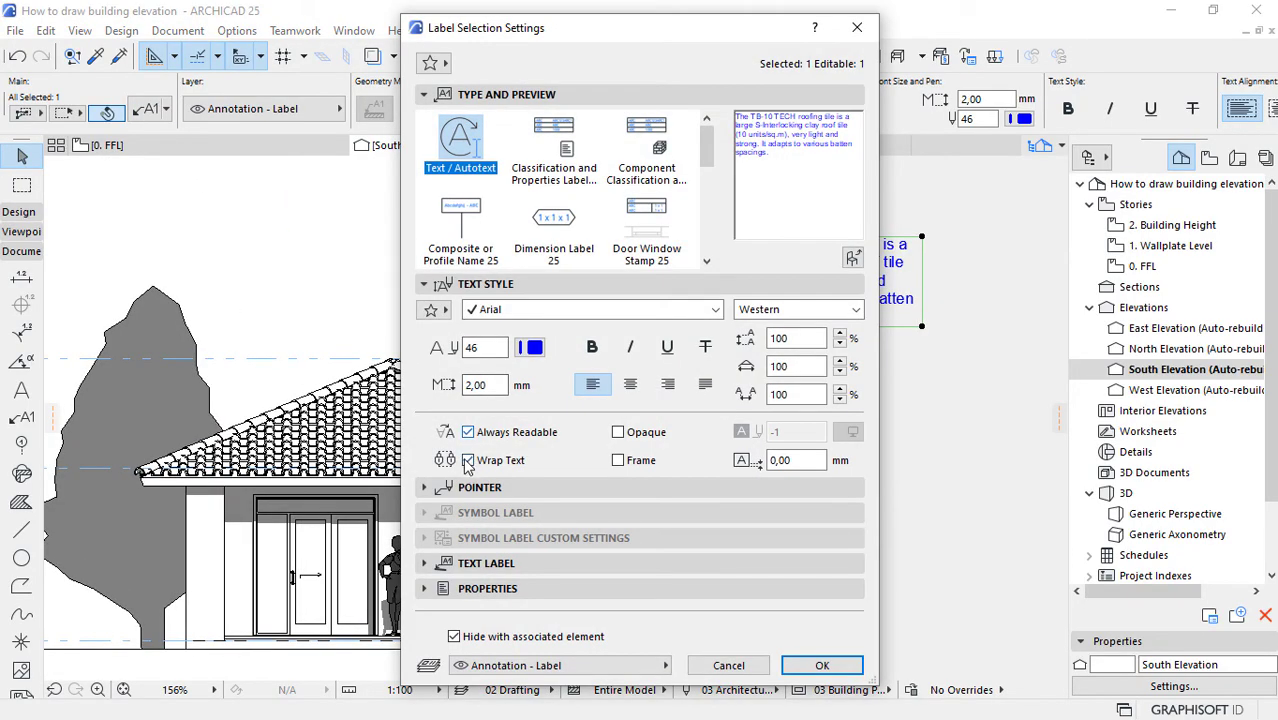
{"action": "left_click", "coordinate": [467, 488]}
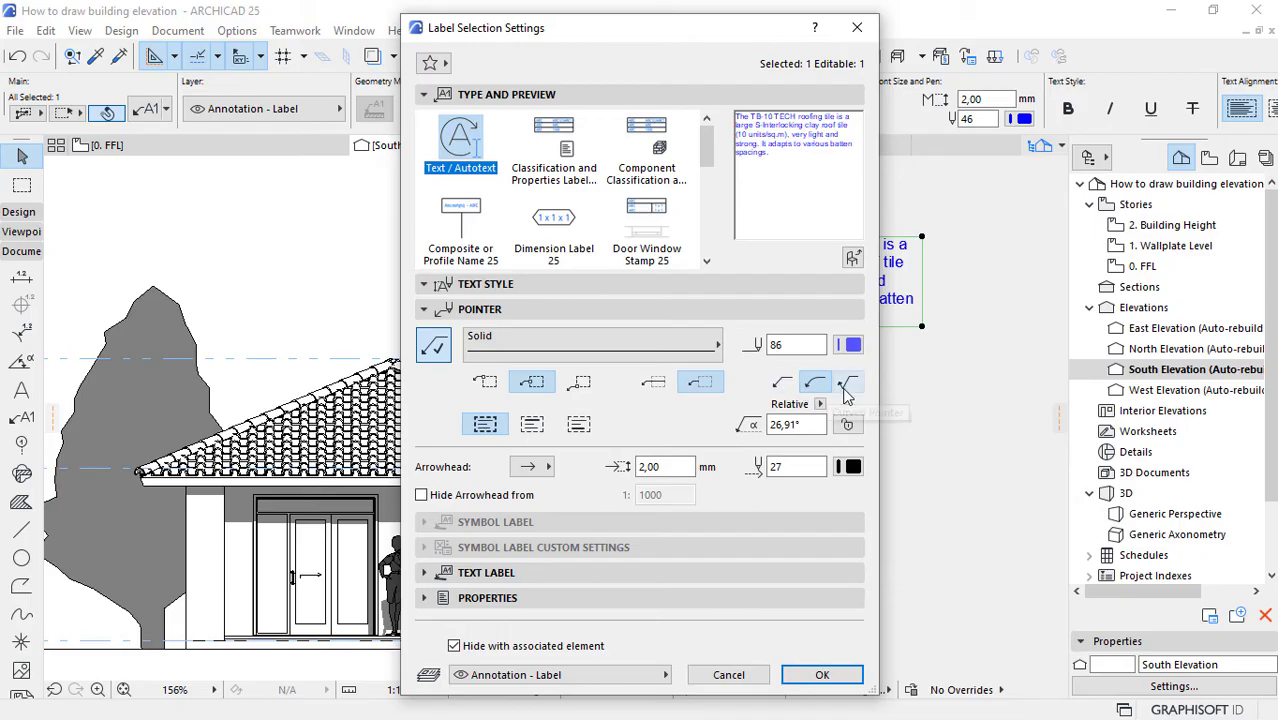
{"action": "left_click", "coordinate": [782, 382]}
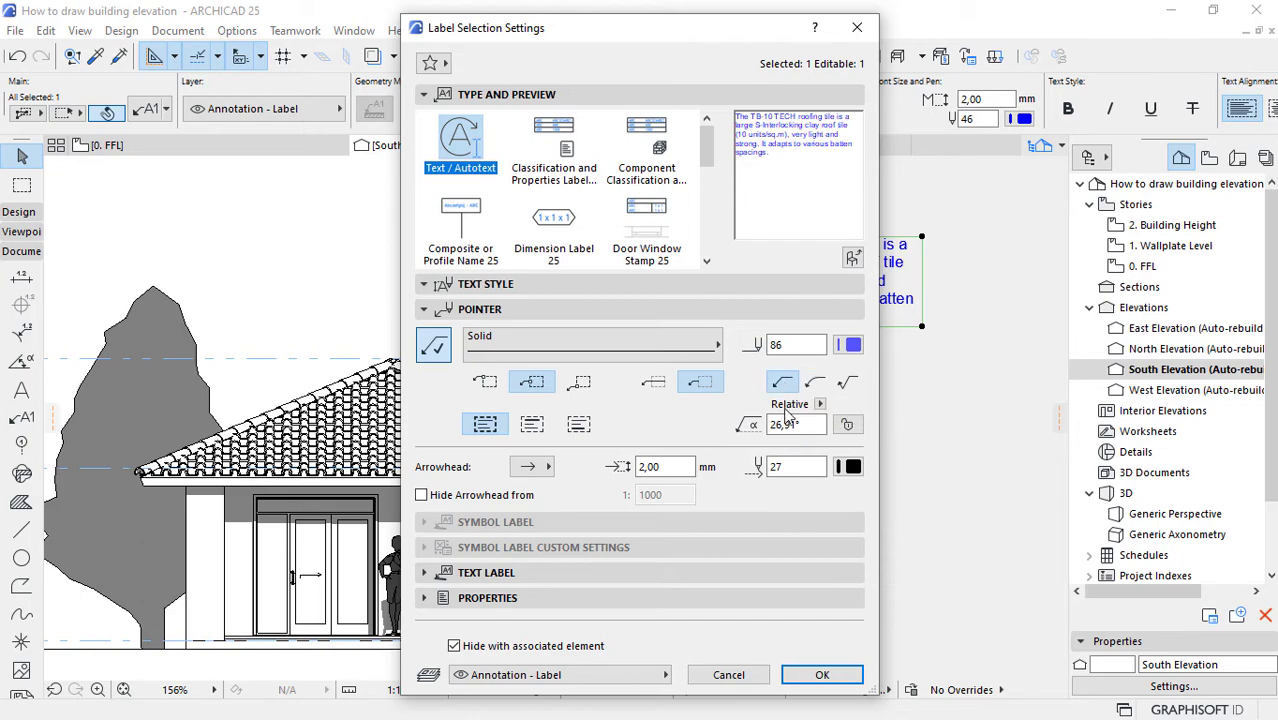
{"action": "left_click", "coordinate": [820, 675]}
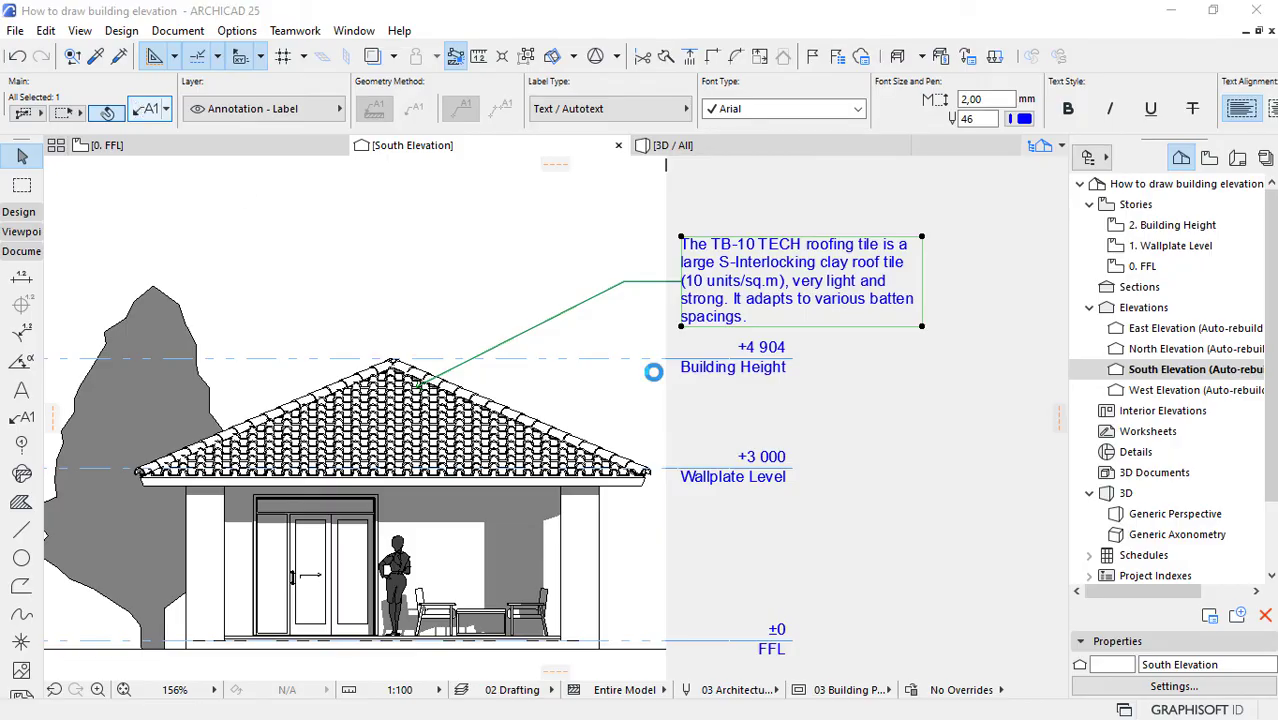
Step: Steepen the roof label pointer's starting angle to about 70° and deselect the label
{"action": "key", "text": "ctrl+t"}
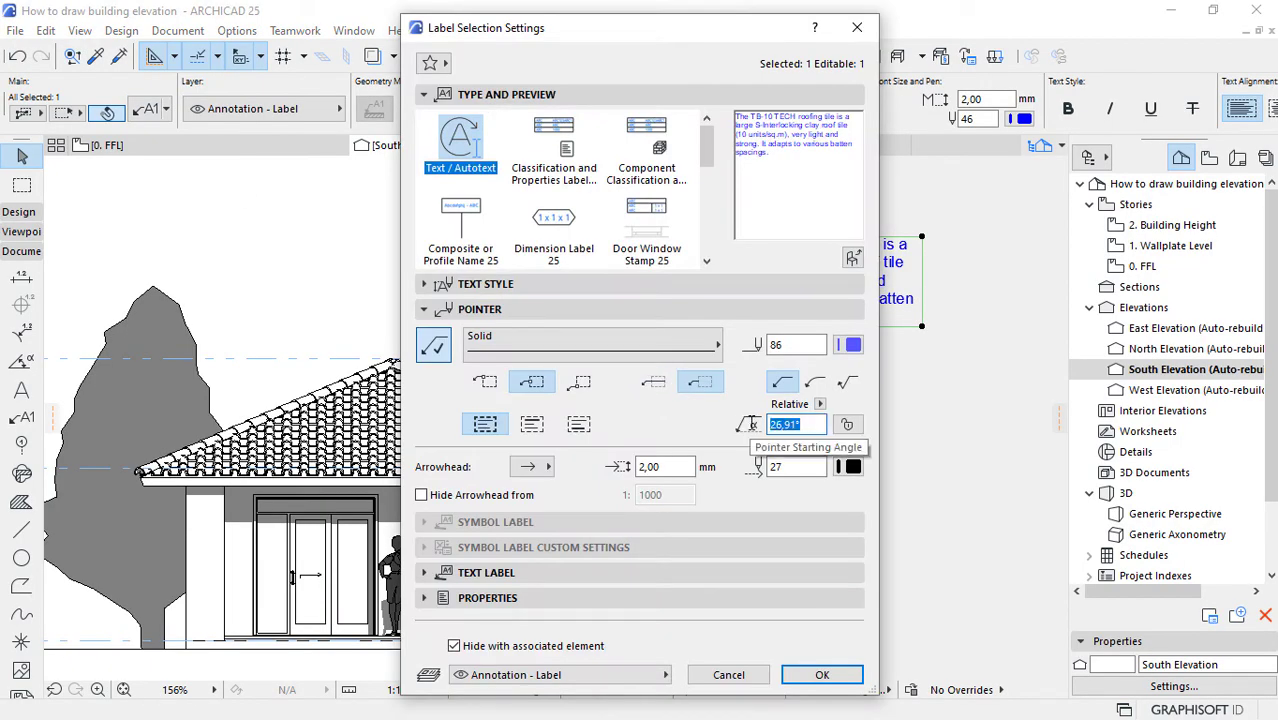
{"action": "type", "text": "70,00"}
{"action": "key", "text": "Return"}
{"action": "left_click", "coordinate": [870, 440]}
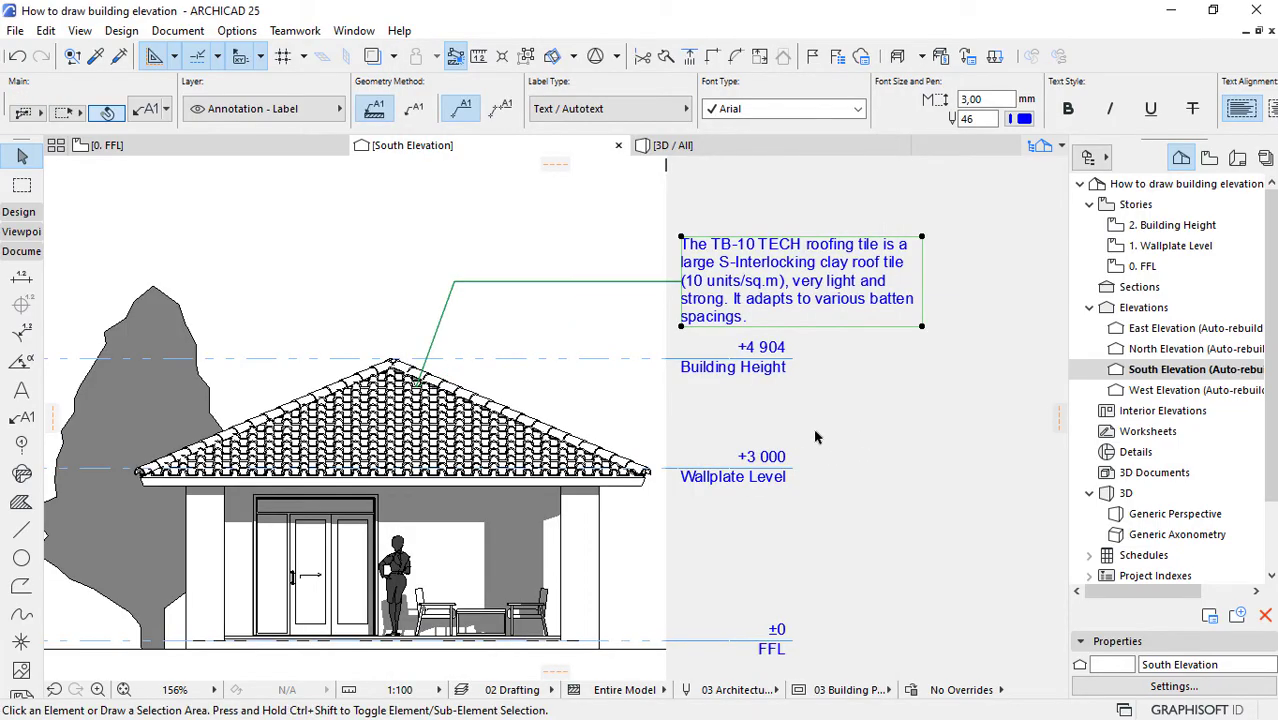
Step: Switch to the Chrome browser and bring up the Loc Wall product page by Moelven Modus on bimobject
{"action": "scroll", "coordinate": [615, 313], "scroll_direction": "down", "scroll_amount": 2}
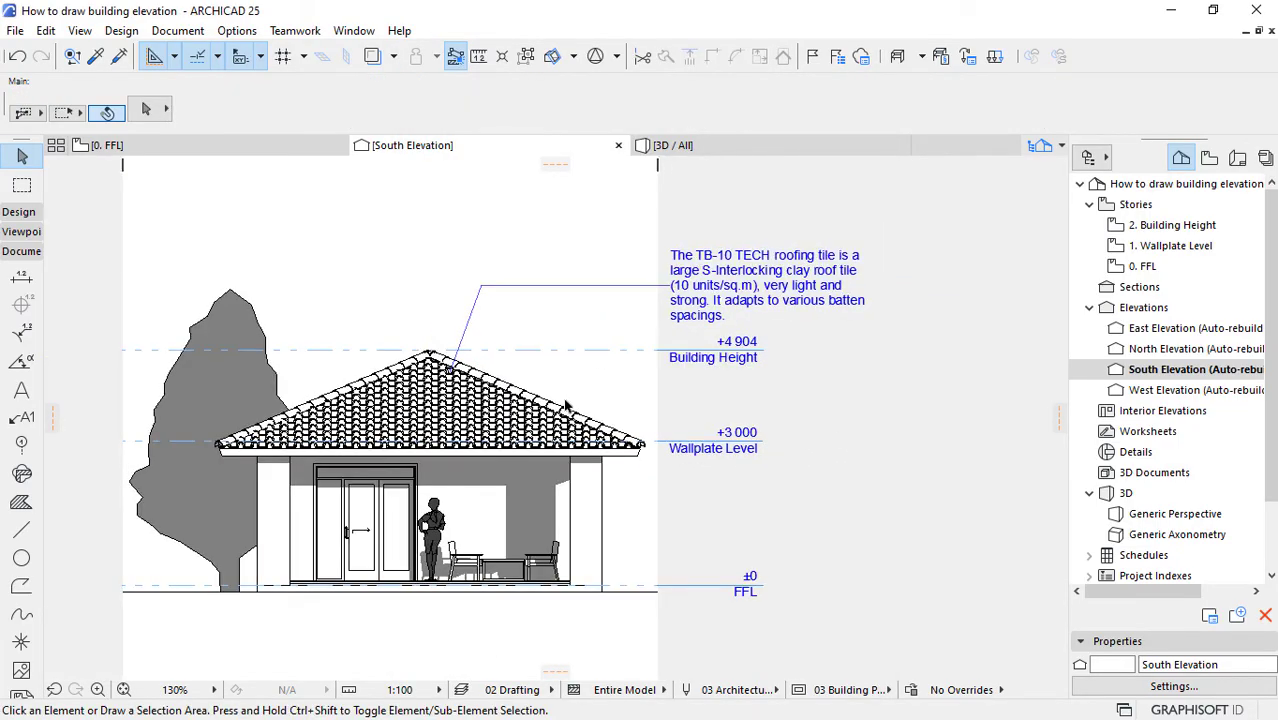
{"action": "scroll", "coordinate": [549, 458], "scroll_direction": "down", "scroll_amount": 1}
{"action": "scroll", "coordinate": [546, 520], "scroll_direction": "up", "scroll_amount": 1}
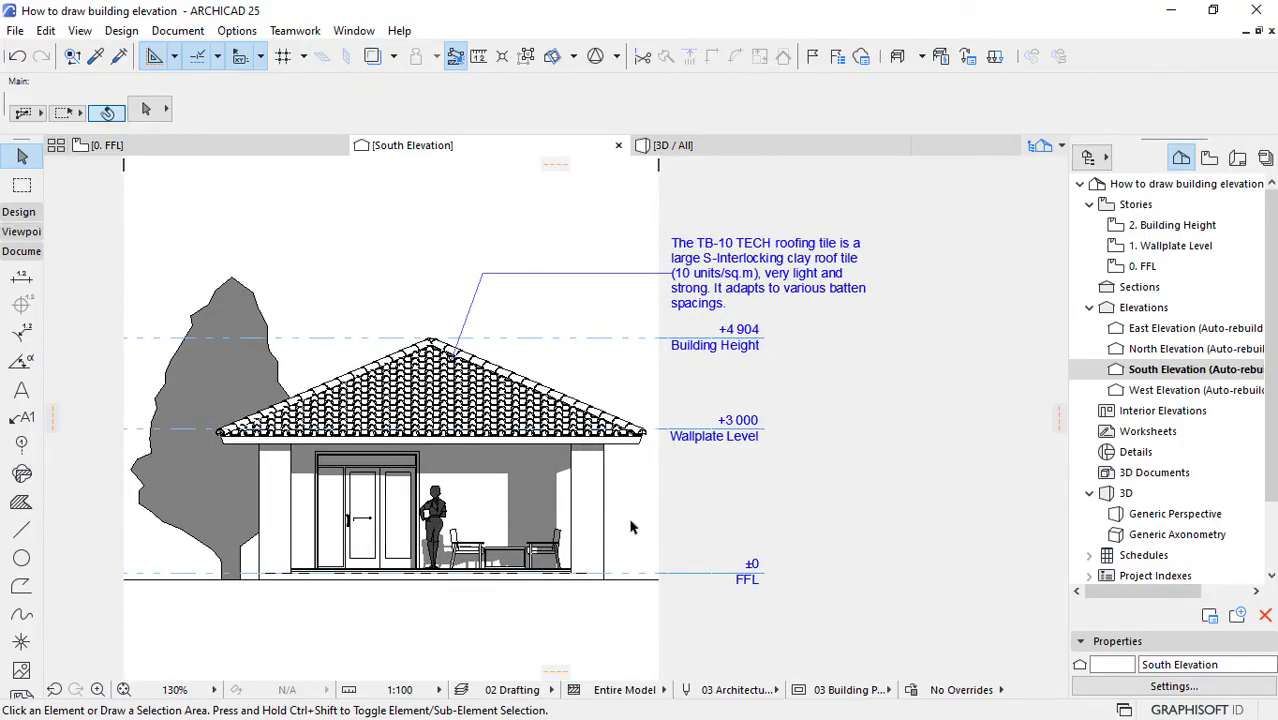
{"action": "key", "text": "super"}
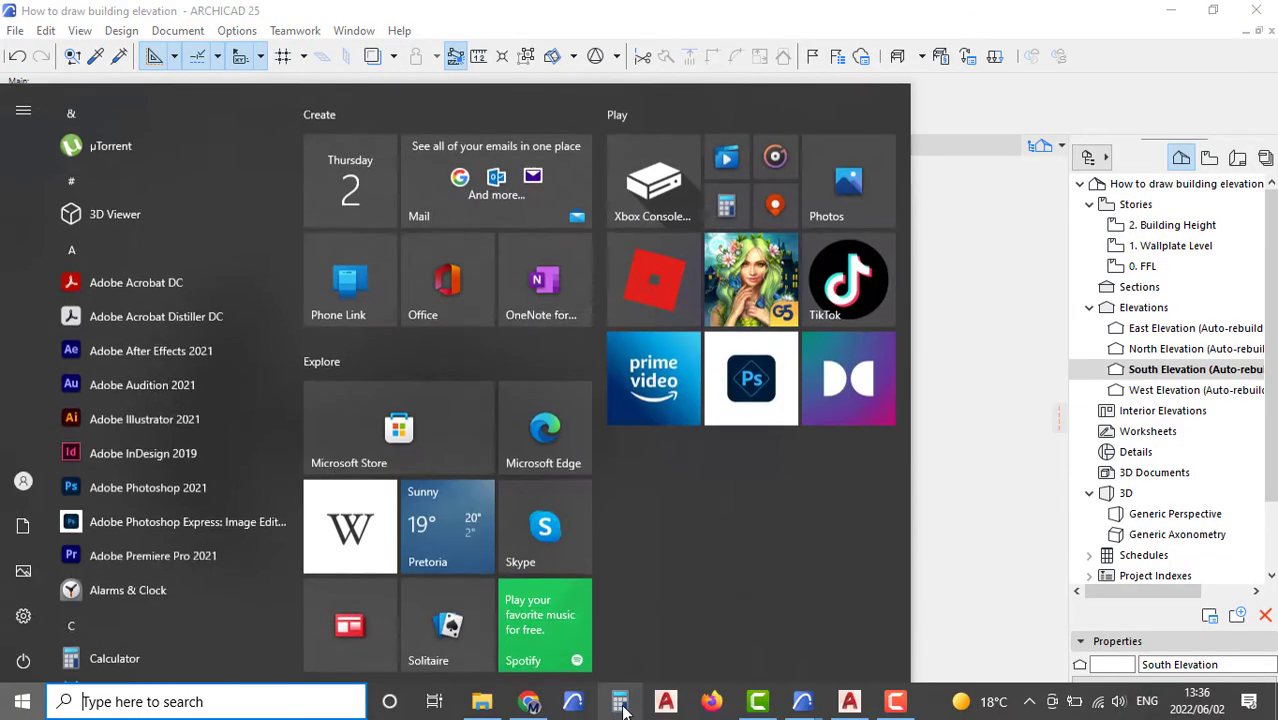
{"action": "left_click", "coordinate": [530, 701]}
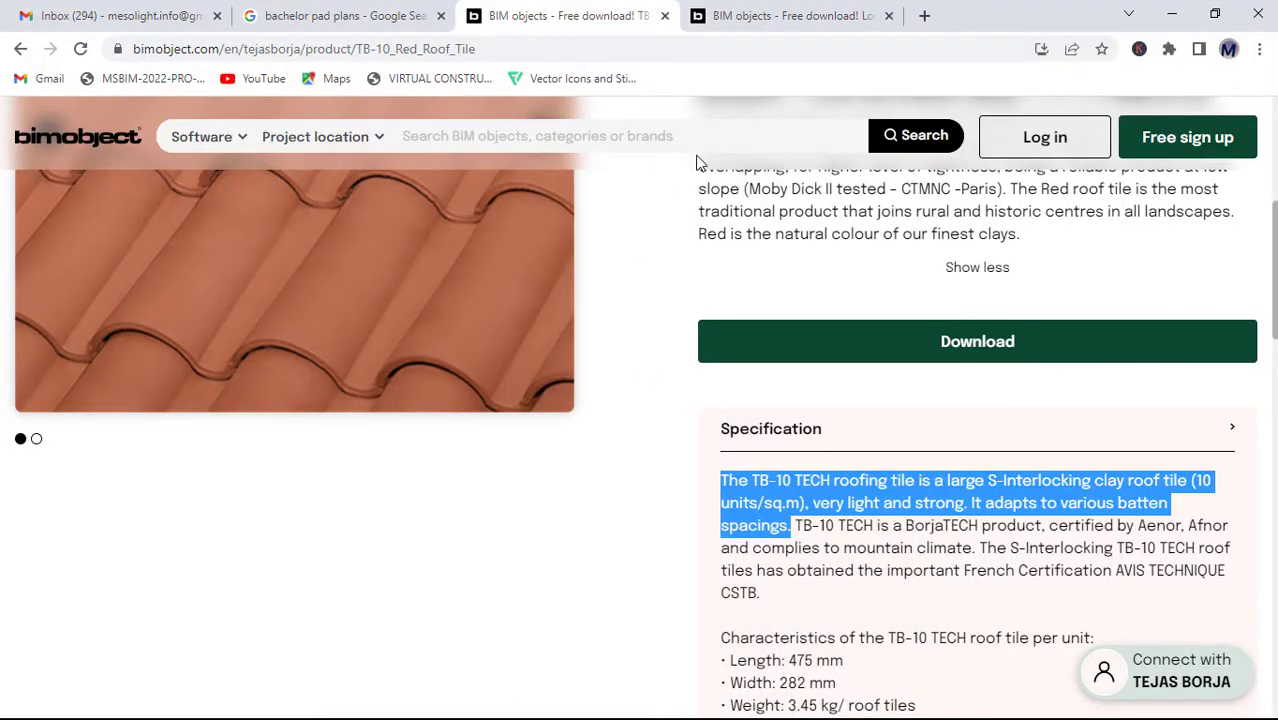
{"action": "left_click", "coordinate": [765, 16]}
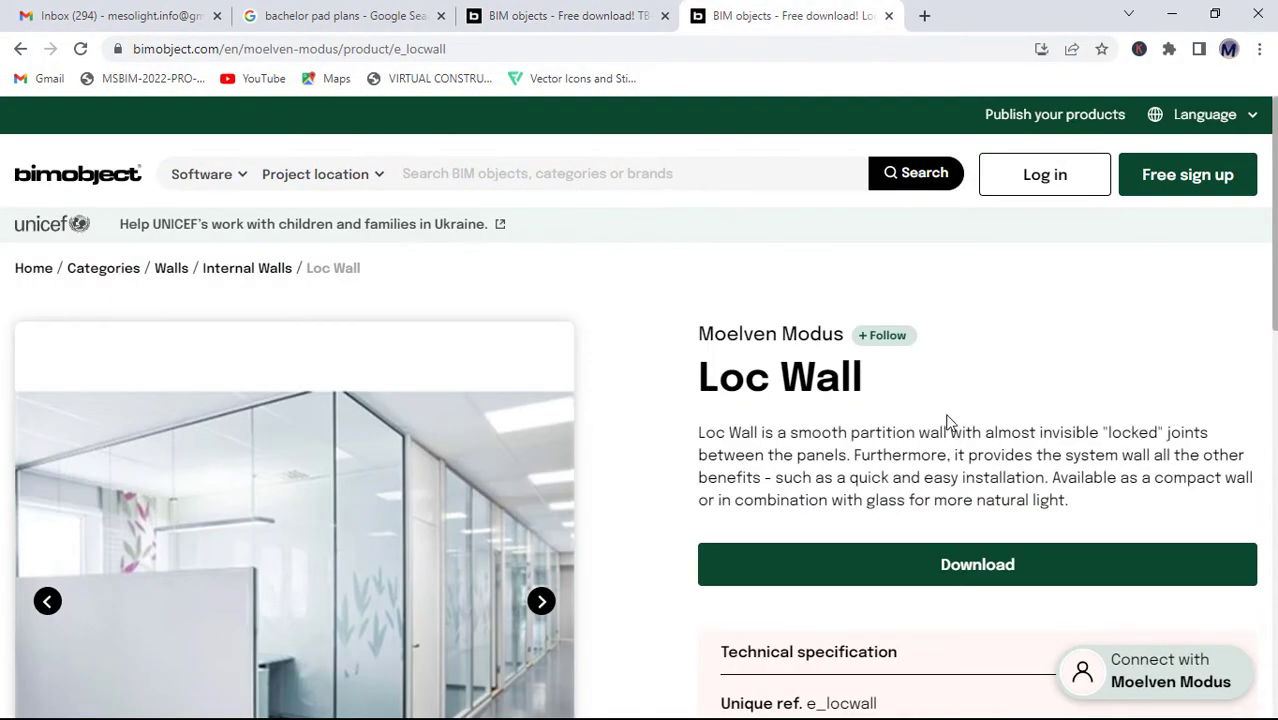
Step: Copy the first sentence of the Loc Wall description and switch to the How to draw building elevation project in ARCHICAD
{"action": "scroll", "coordinate": [948, 421], "scroll_direction": "down", "scroll_amount": 2}
{"action": "scroll", "coordinate": [901, 397], "scroll_direction": "up", "scroll_amount": 1}
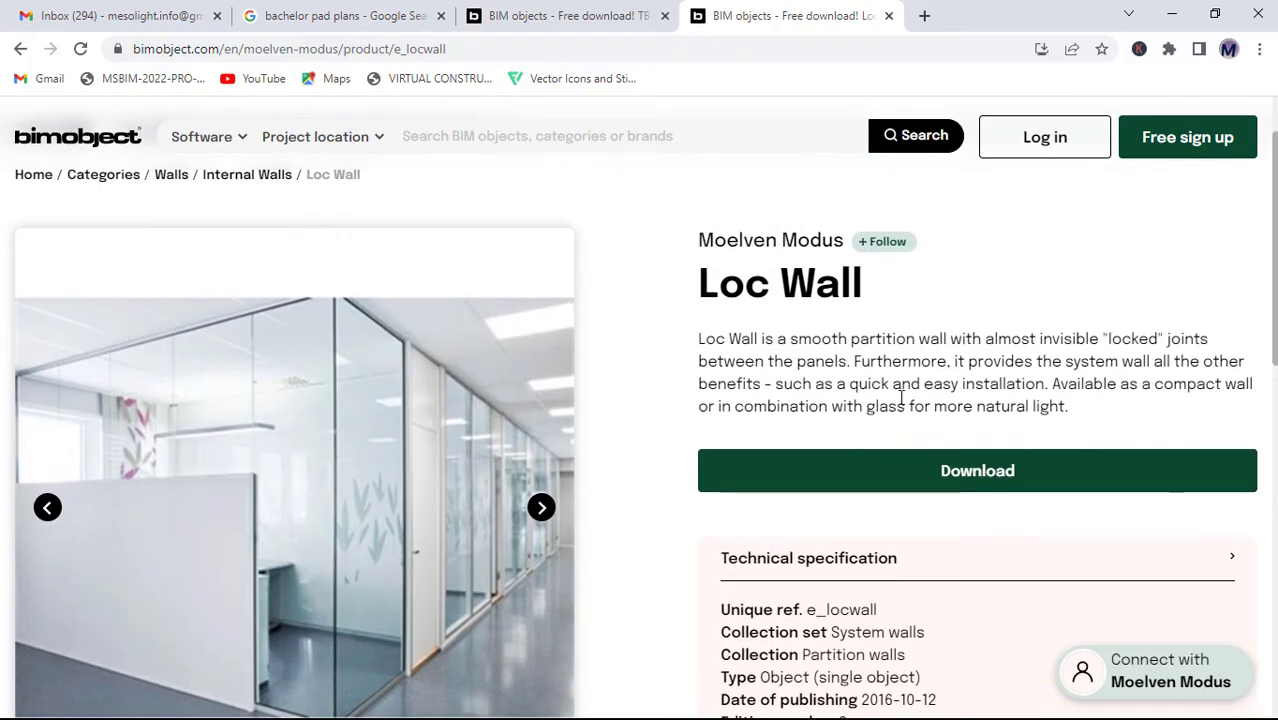
{"action": "left_click_drag", "start_coordinate": [699, 339], "coordinate": [850, 364]}
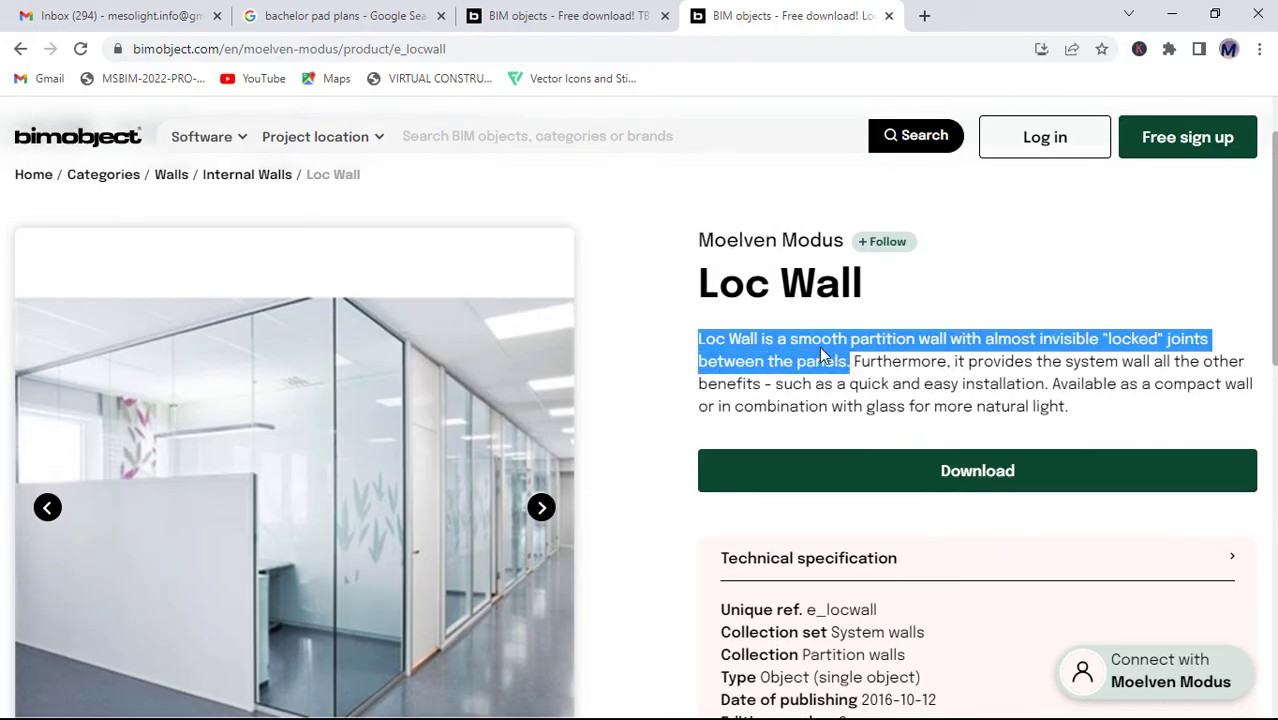
{"action": "right_click", "coordinate": [820, 348]}
{"action": "left_click", "coordinate": [856, 363]}
{"action": "key", "text": "super"}
{"action": "mouse_move", "coordinate": [800, 710]}
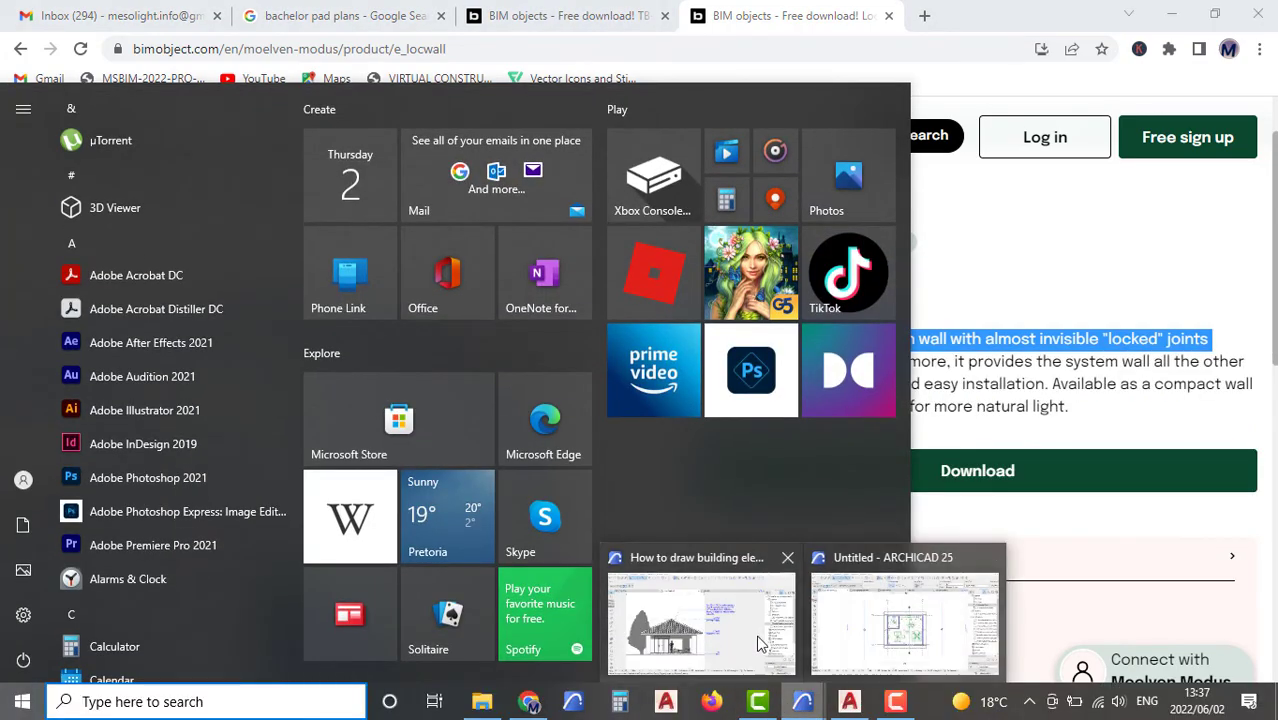
{"action": "left_click", "coordinate": [729, 622]}
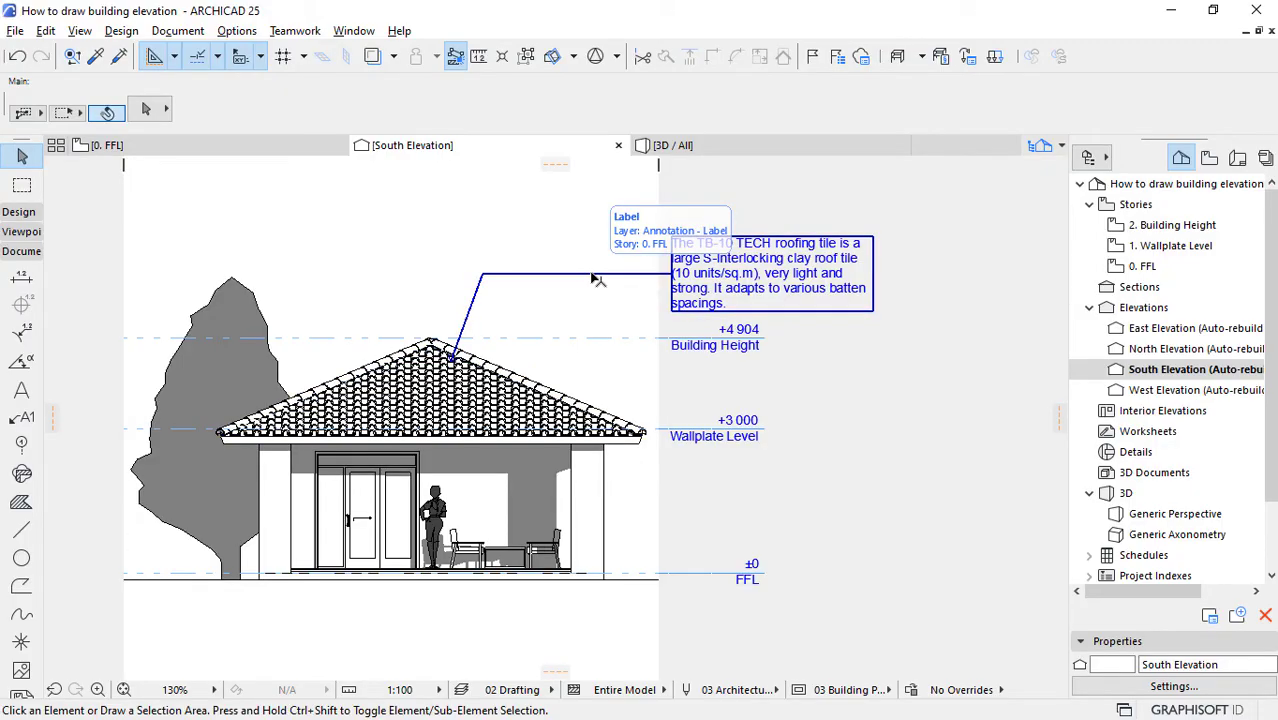
Step: Pick up the roof label's settings and attach a new label to the porch's back wall
{"action": "left_click", "coordinate": [96, 57]}
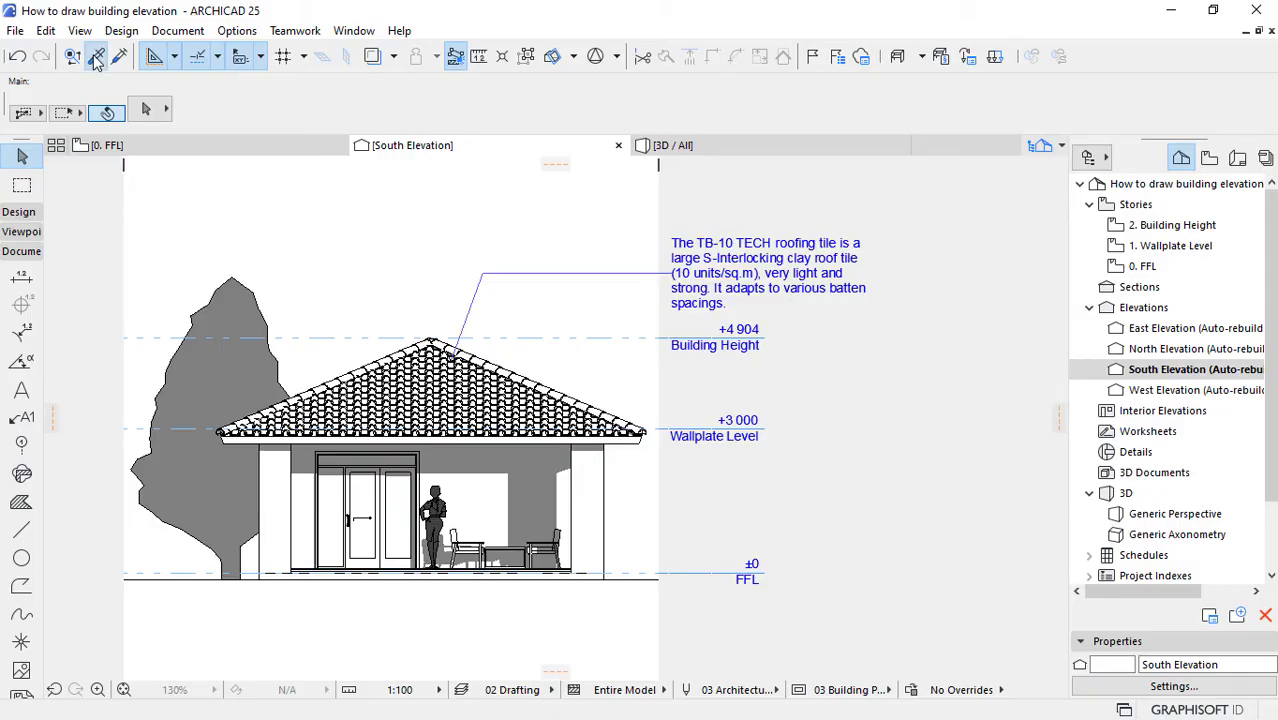
{"action": "left_click", "coordinate": [601, 263]}
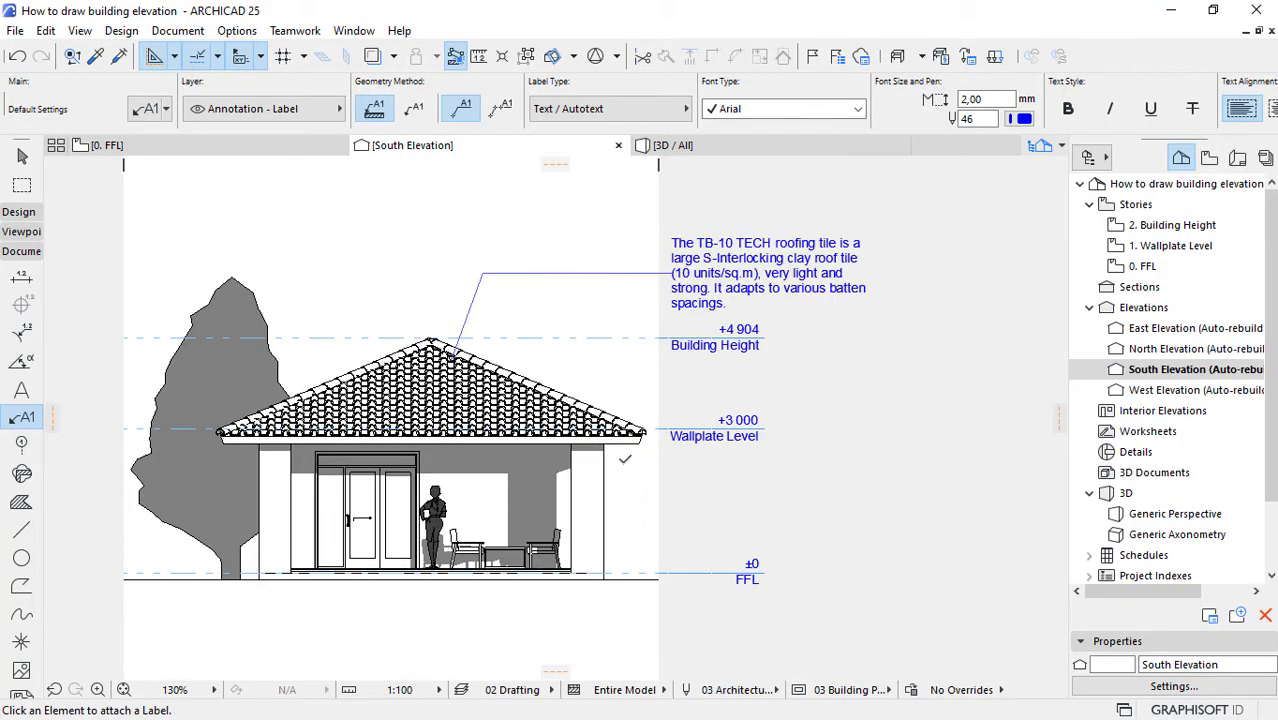
{"action": "left_click", "coordinate": [525, 485]}
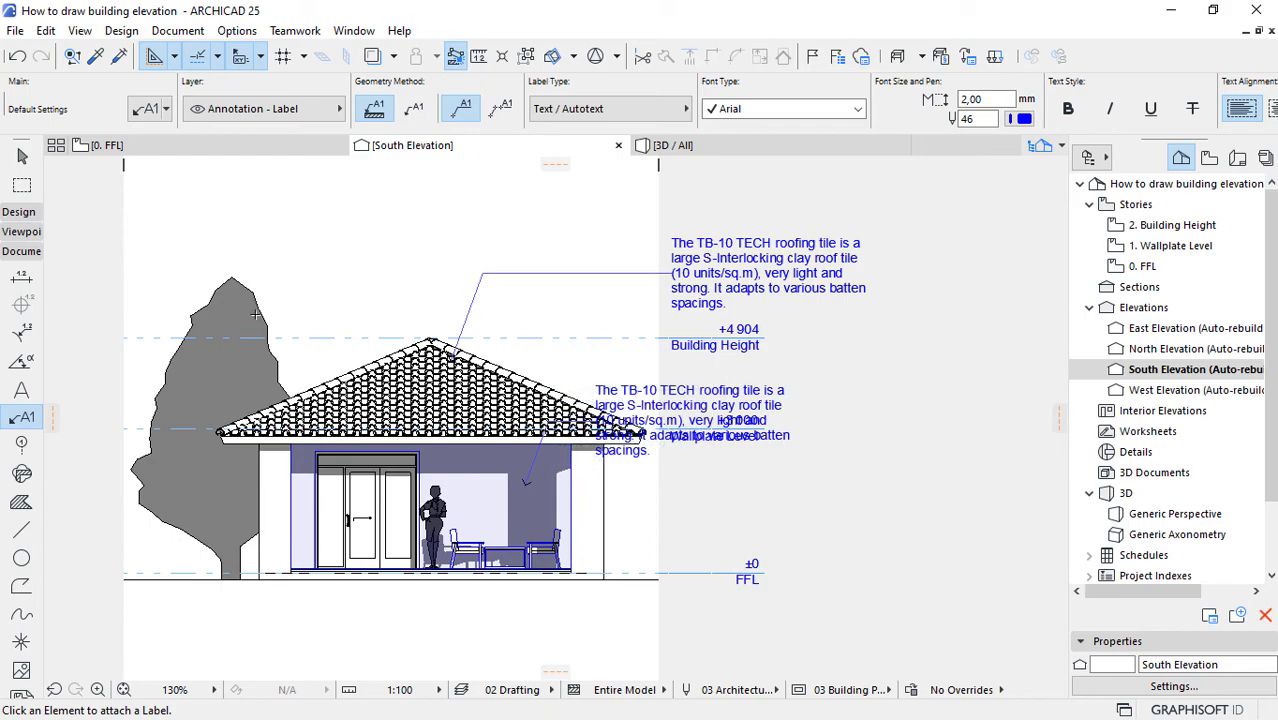
{"action": "left_click", "coordinate": [22, 156]}
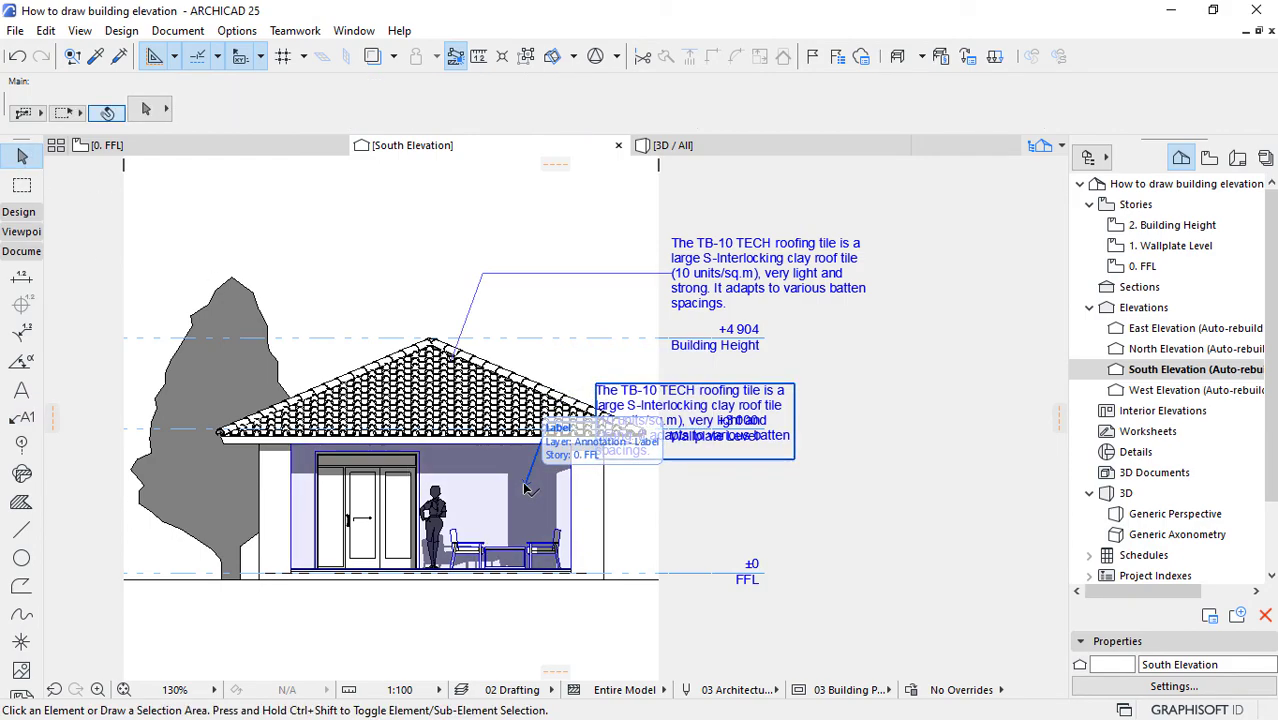
Step: Move the wall label's text box between the Wallplate Level and FFL markers, aligning its left edge with the roof label's text
{"action": "left_click", "coordinate": [595, 450]}
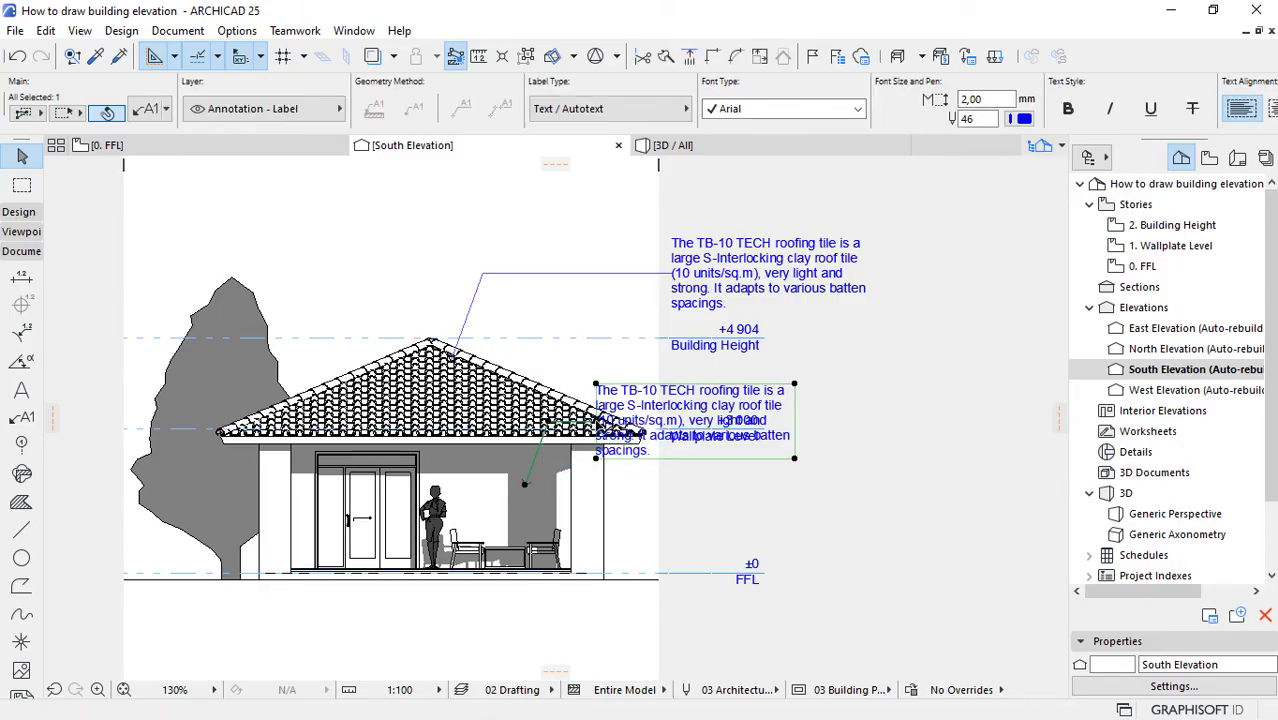
{"action": "left_click", "coordinate": [597, 450]}
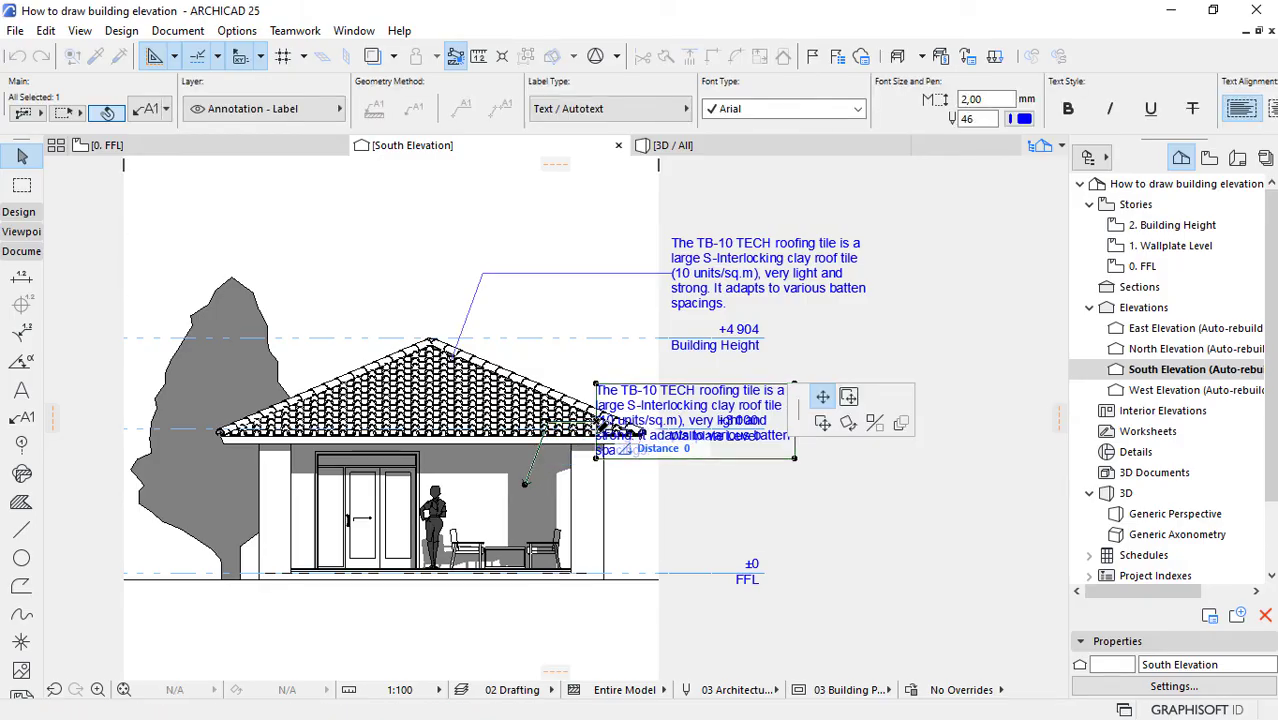
{"action": "left_click", "coordinate": [636, 502]}
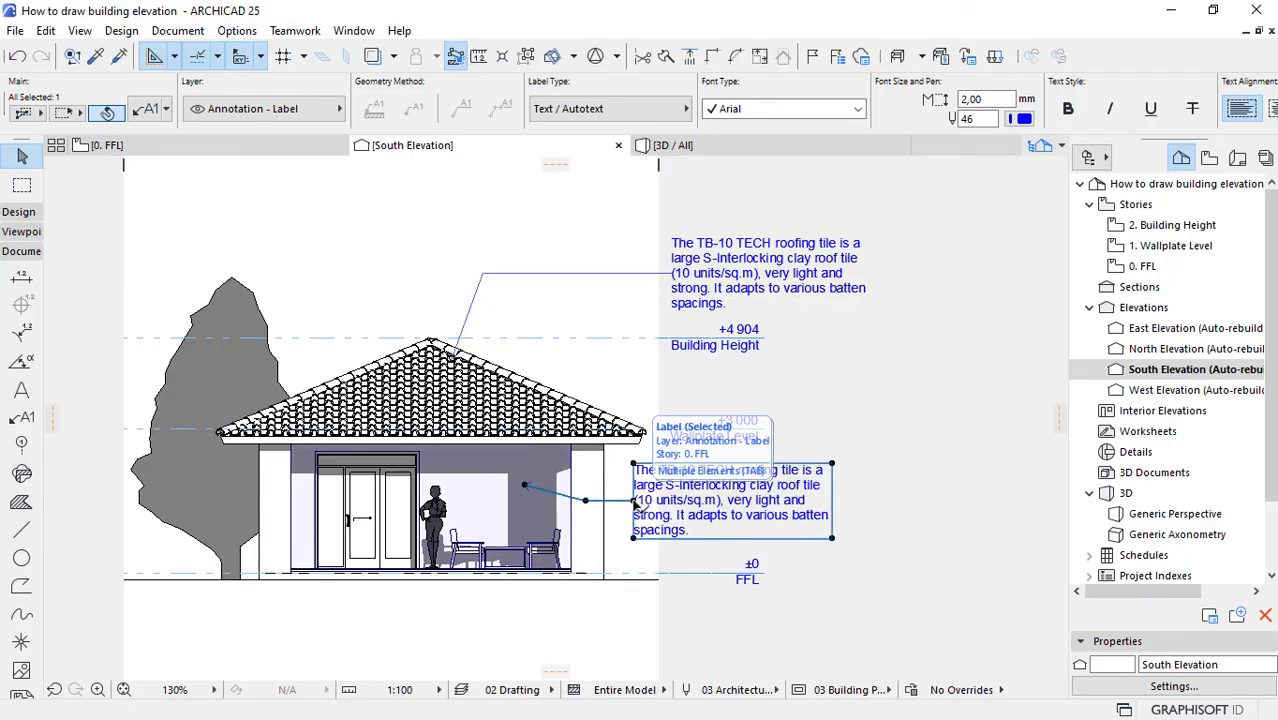
{"action": "left_click", "coordinate": [636, 502]}
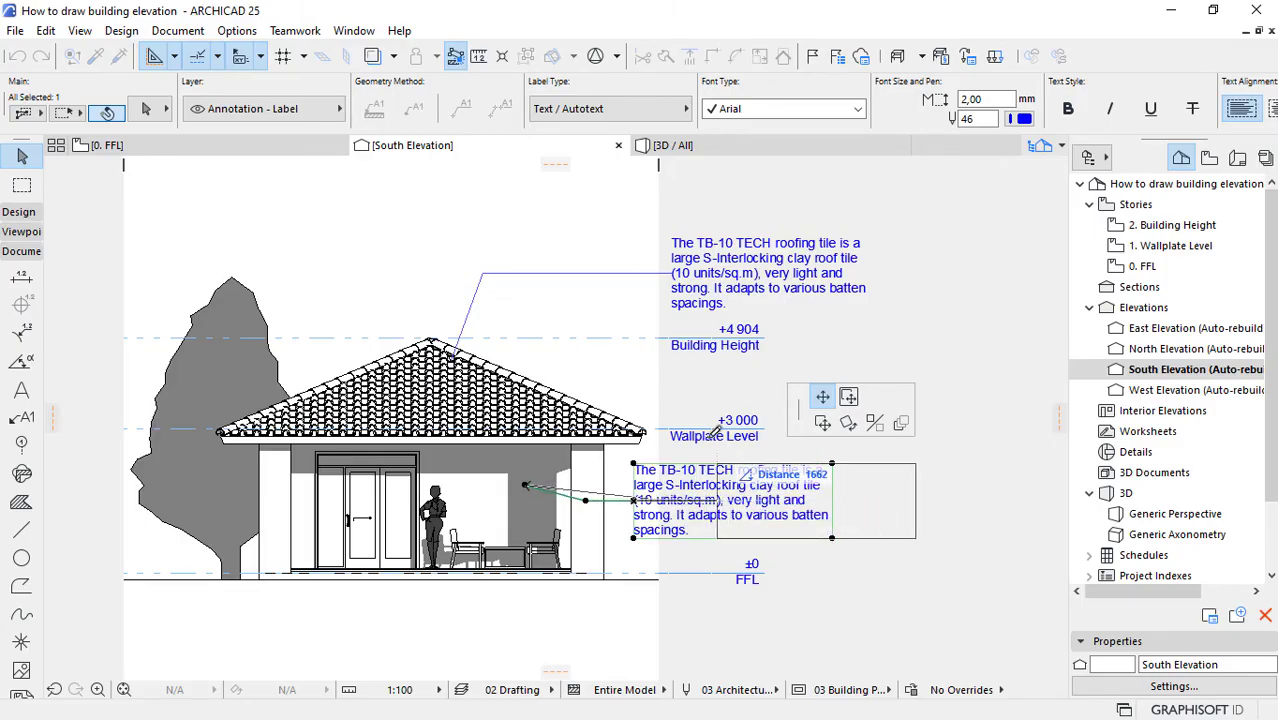
{"action": "left_click", "coordinate": [675, 267]}
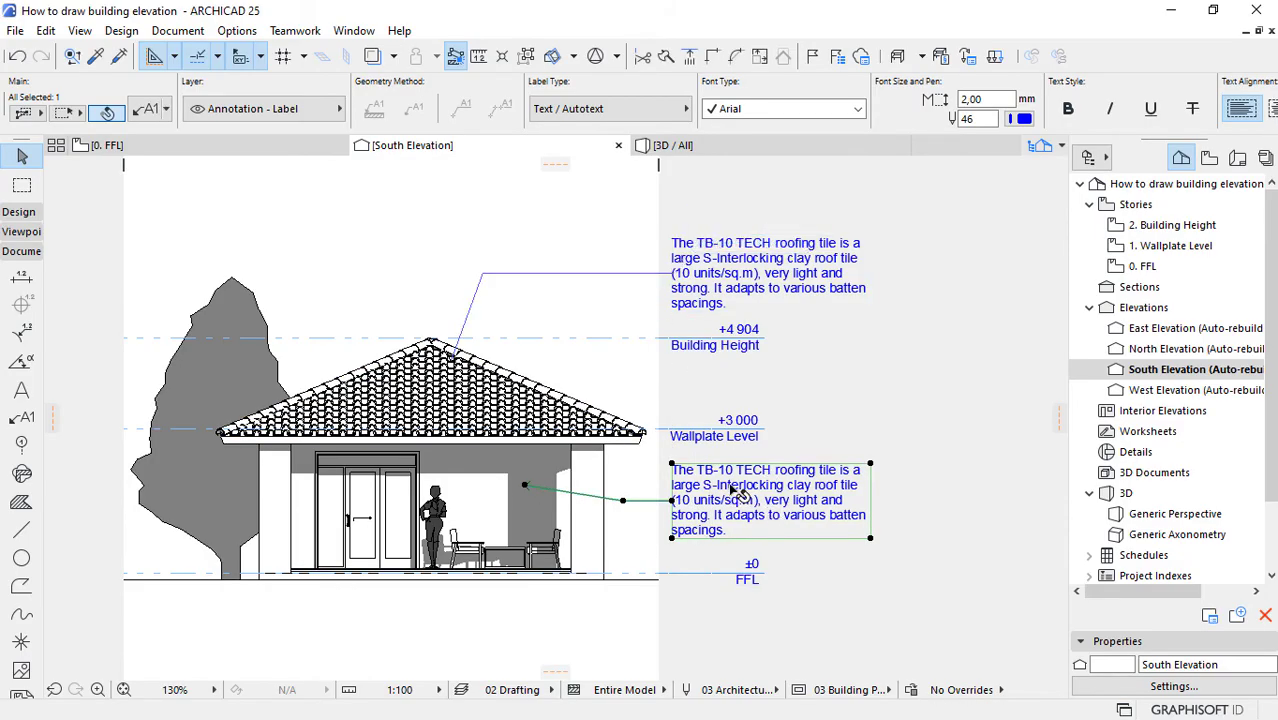
Step: Replace the wall label's text with the copied sentence "Loc Wall is a smooth partition wall with almost invisible "locked" joints between the panels."
{"action": "double_click", "coordinate": [735, 490]}
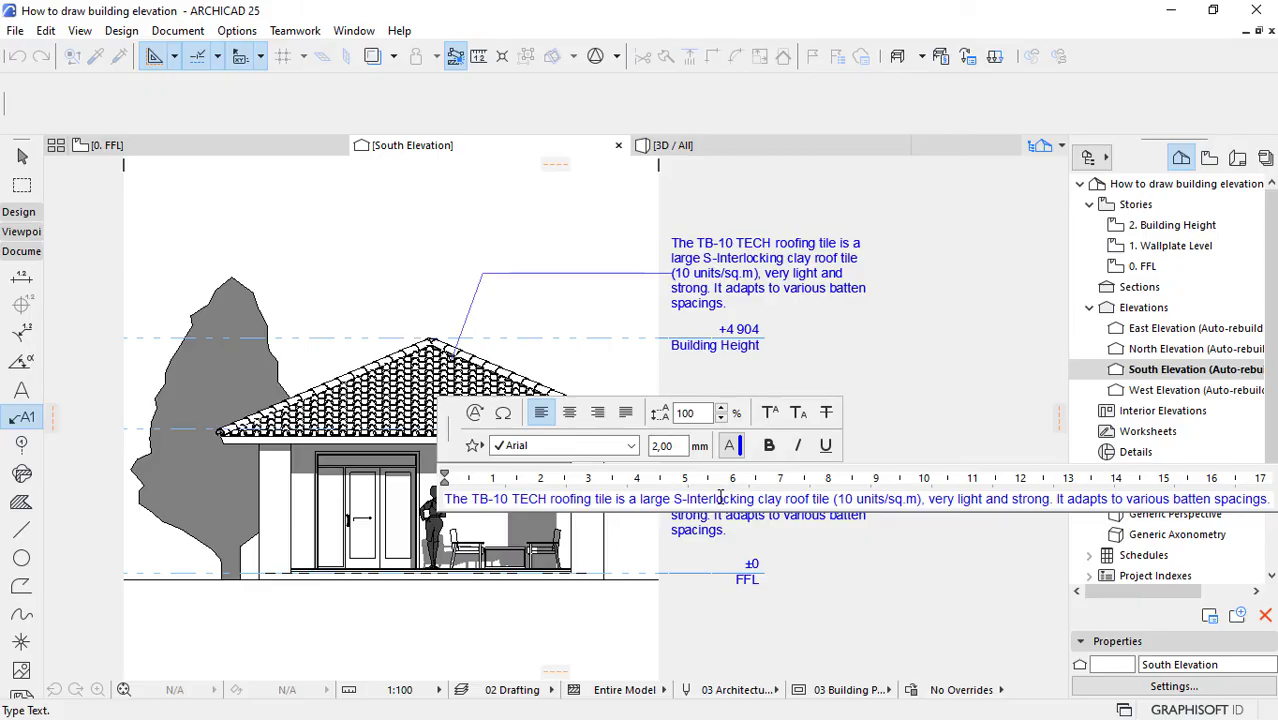
{"action": "right_click", "coordinate": [720, 497]}
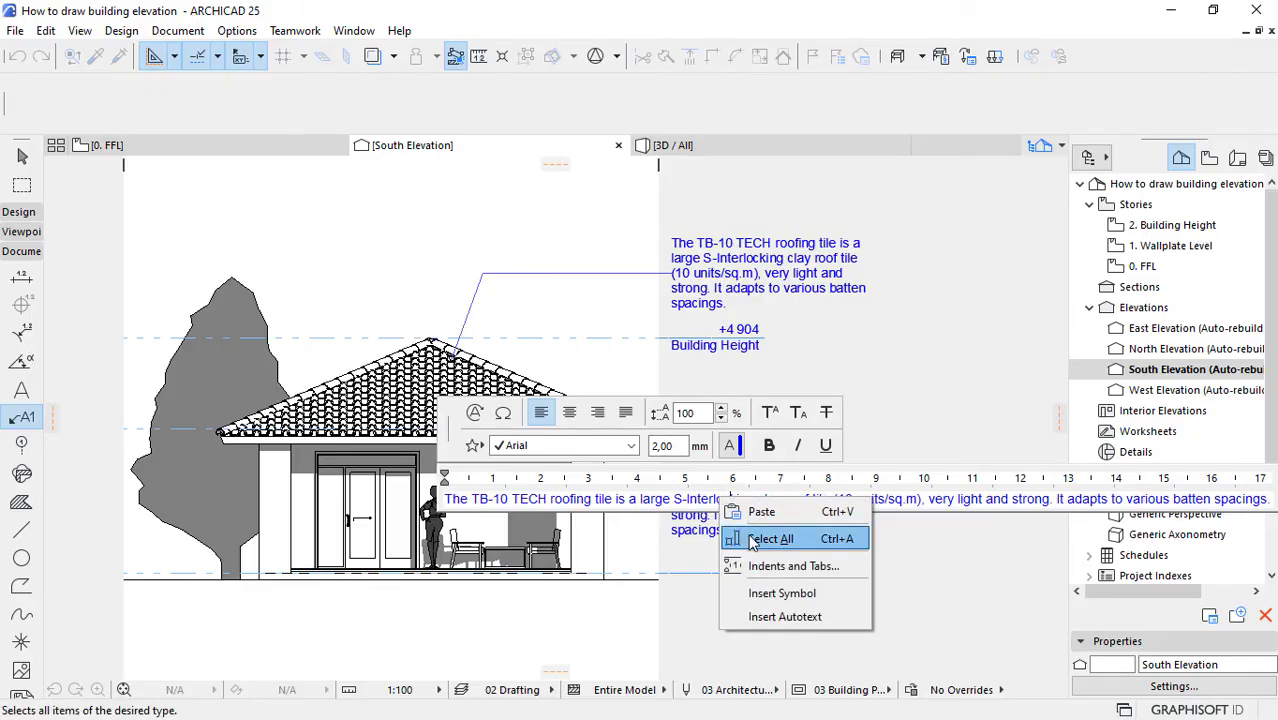
{"action": "left_click", "coordinate": [732, 532]}
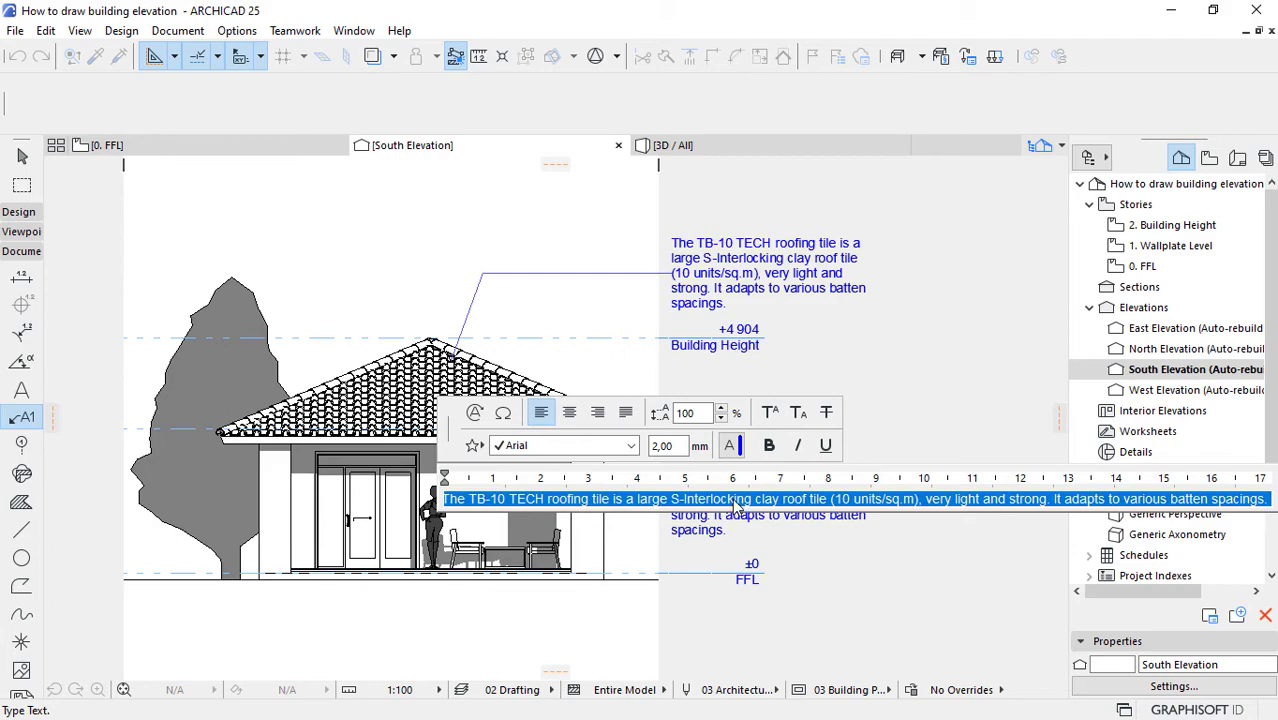
{"action": "right_click", "coordinate": [735, 502]}
{"action": "left_click", "coordinate": [762, 559]}
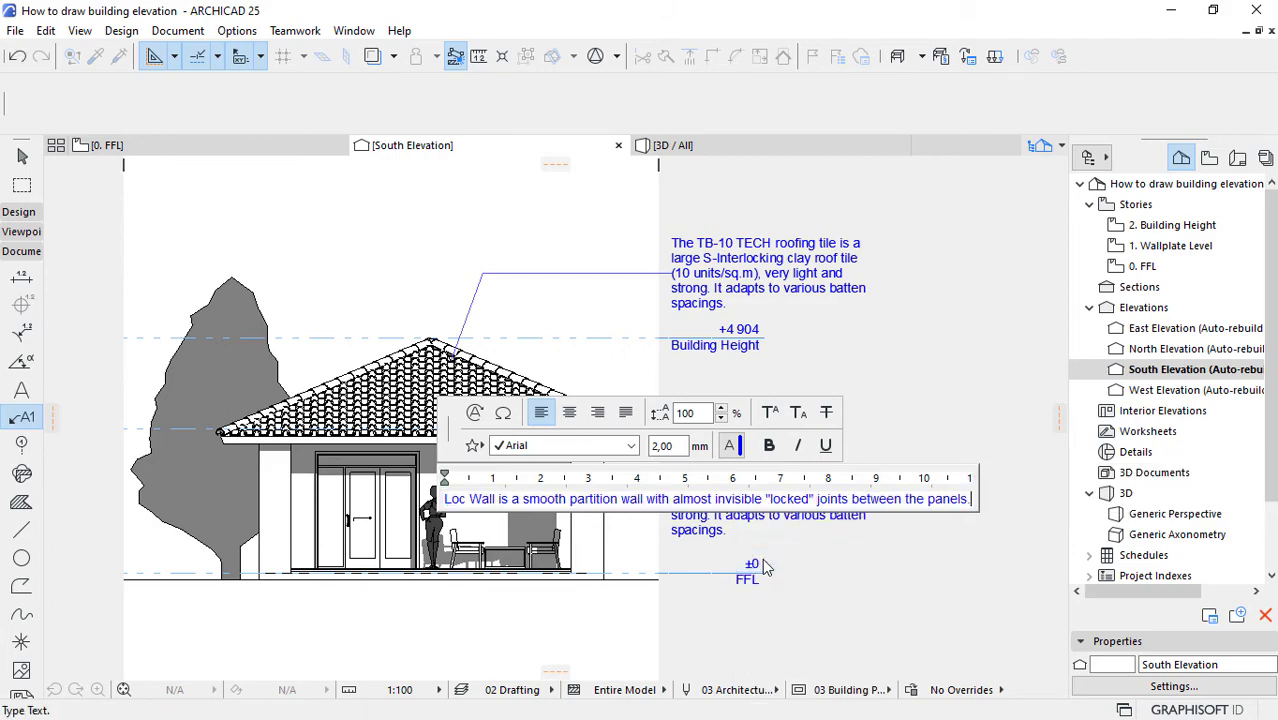
{"action": "left_click", "coordinate": [912, 556]}
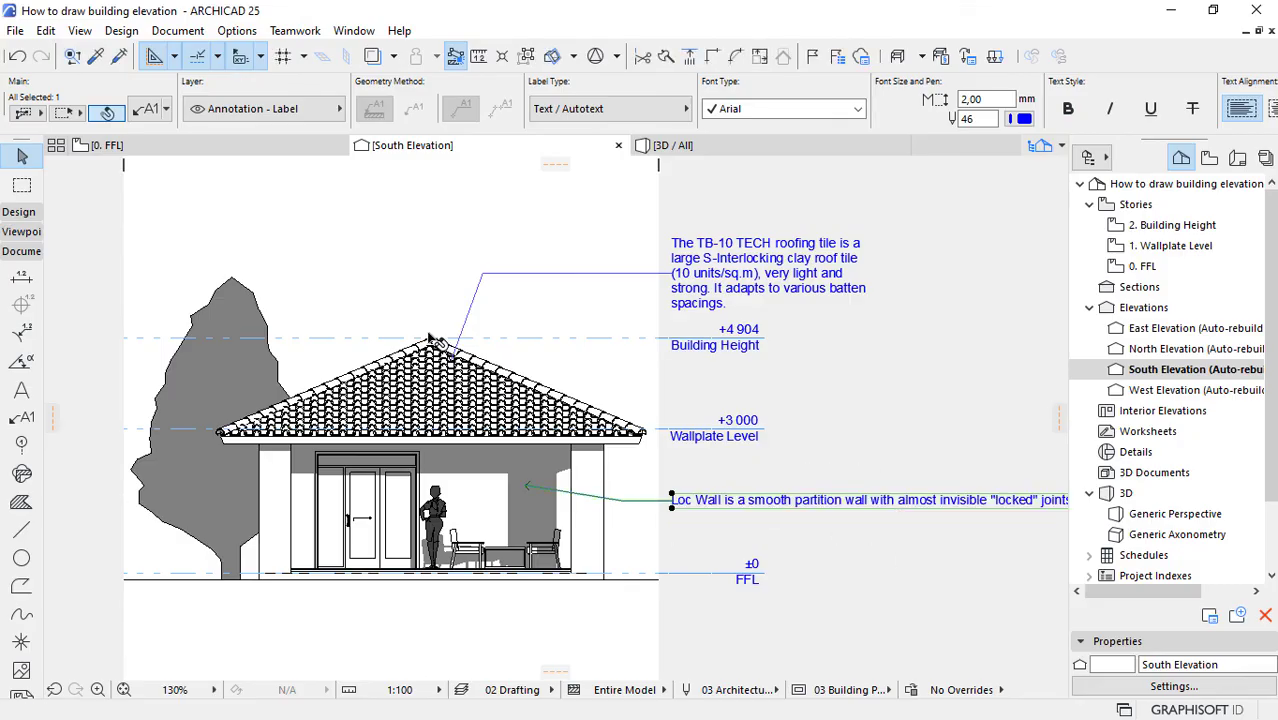
Step: Narrow the wall label's text box to about a third of its width so the description wraps over four lines, and deselect it
{"action": "scroll", "coordinate": [850, 500], "scroll_direction": "down", "scroll_amount": 4}
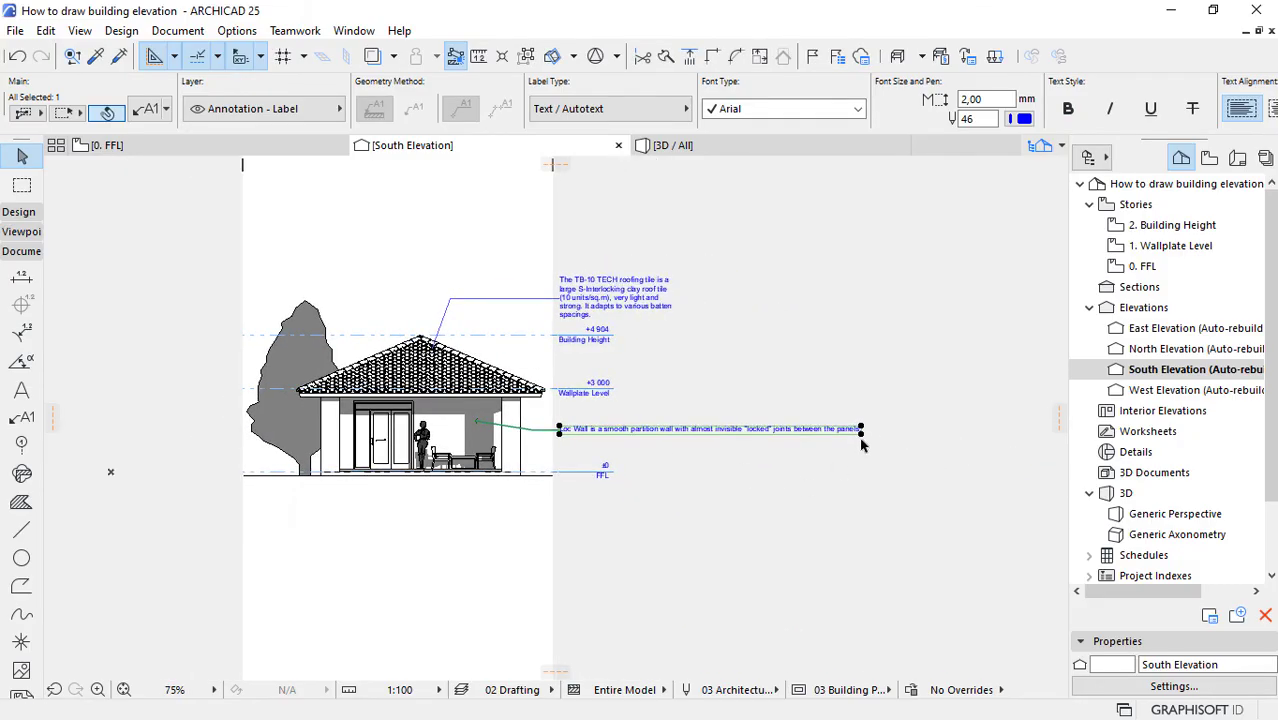
{"action": "left_click", "coordinate": [860, 437]}
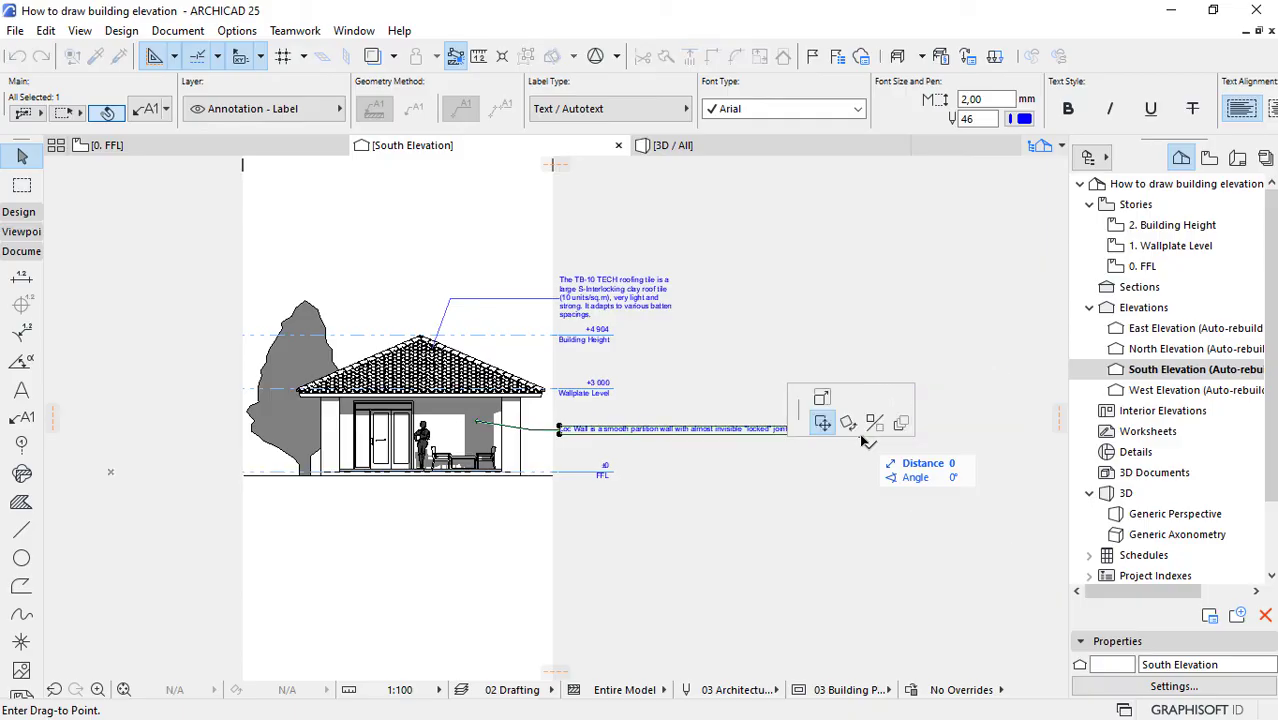
{"action": "left_click", "coordinate": [821, 399]}
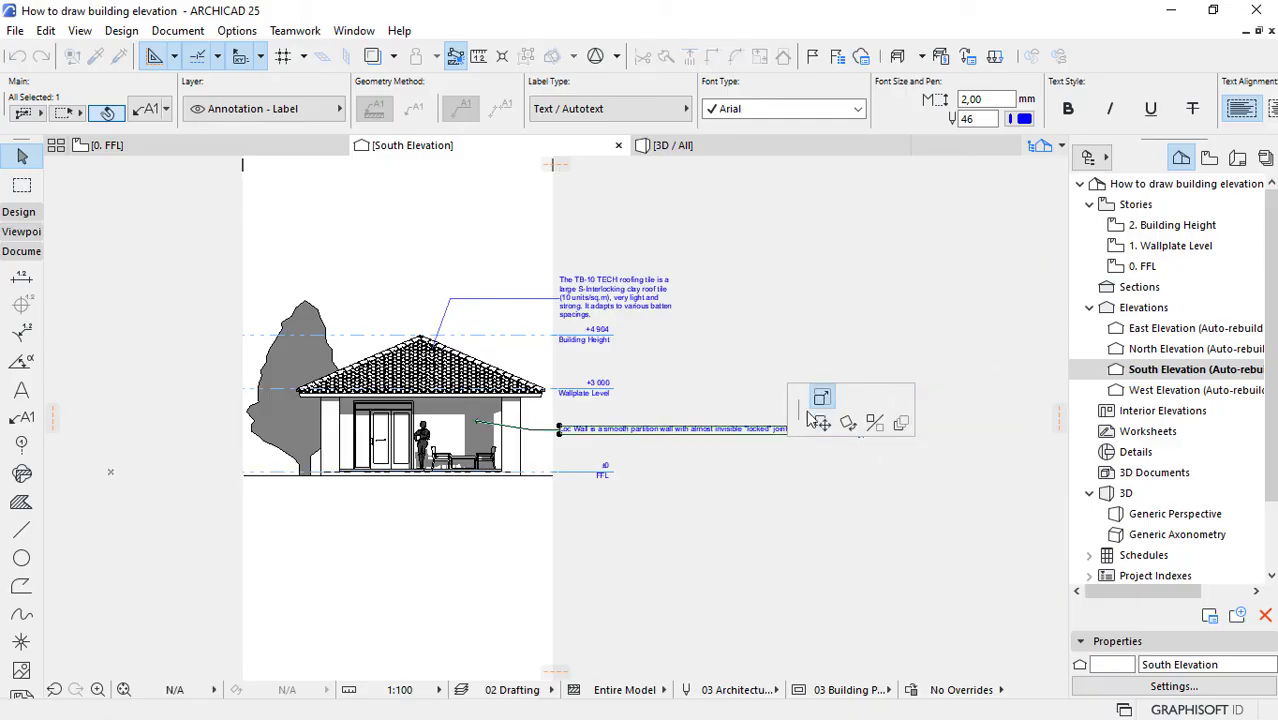
{"action": "left_click", "coordinate": [647, 448]}
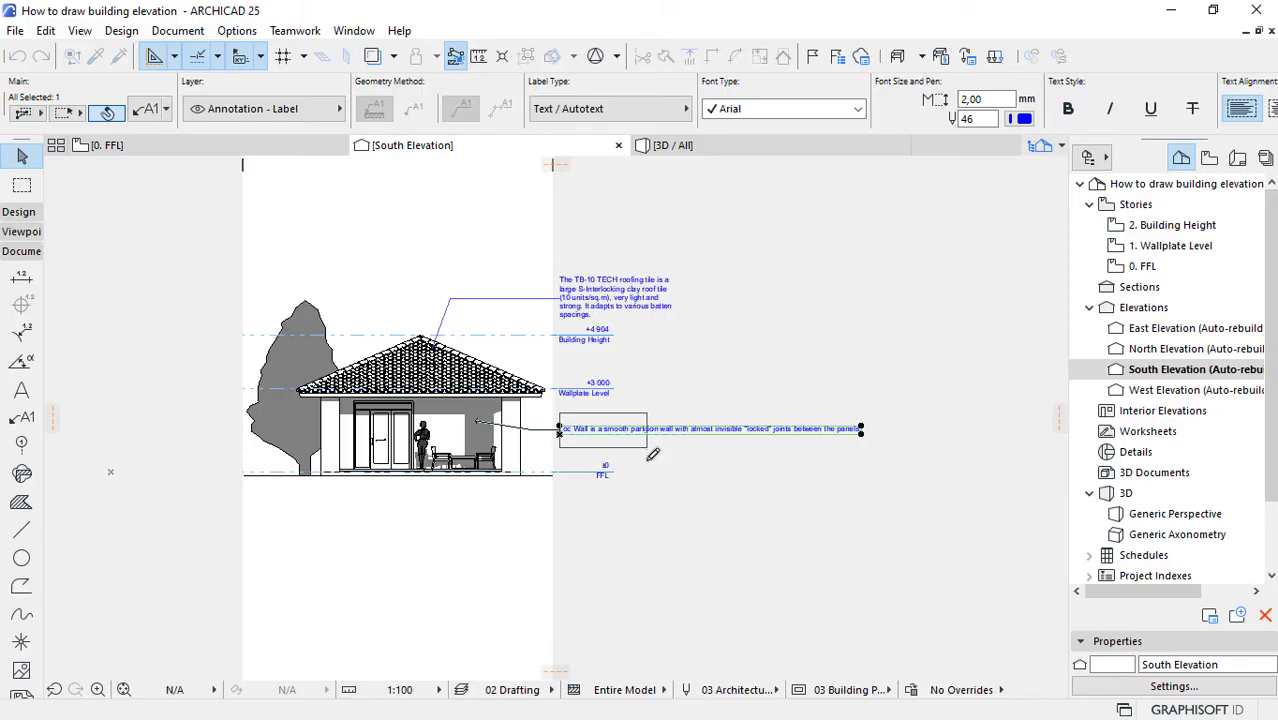
{"action": "left_click", "coordinate": [599, 507]}
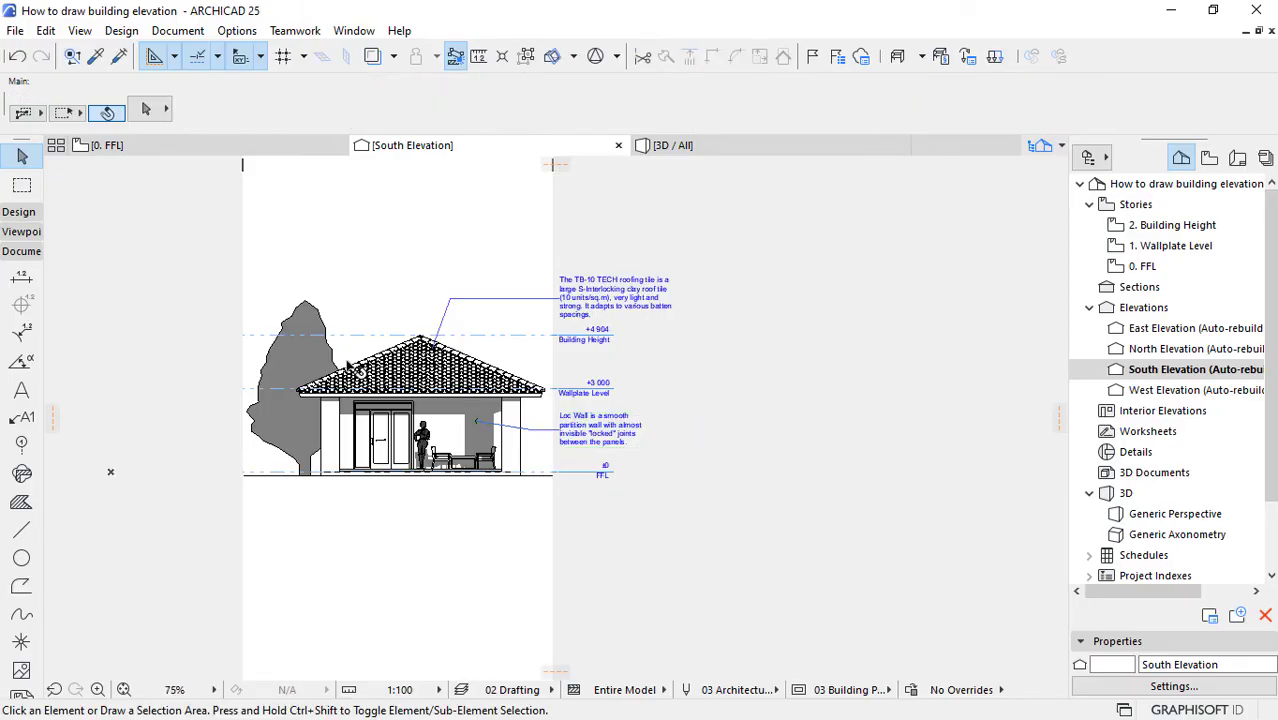
Step: Try a pointer angle of 70° on the Loc Wall label
{"action": "scroll", "coordinate": [293, 366], "scroll_direction": "up", "scroll_amount": 4}
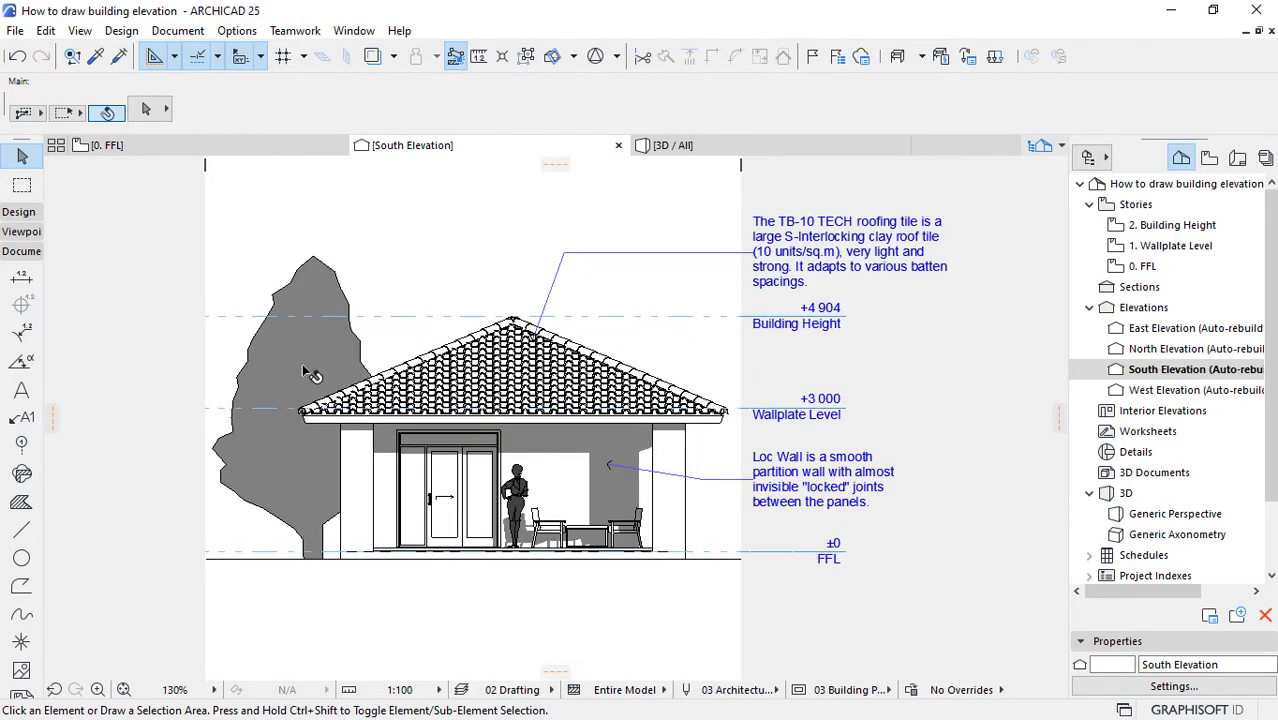
{"action": "left_click", "coordinate": [713, 485]}
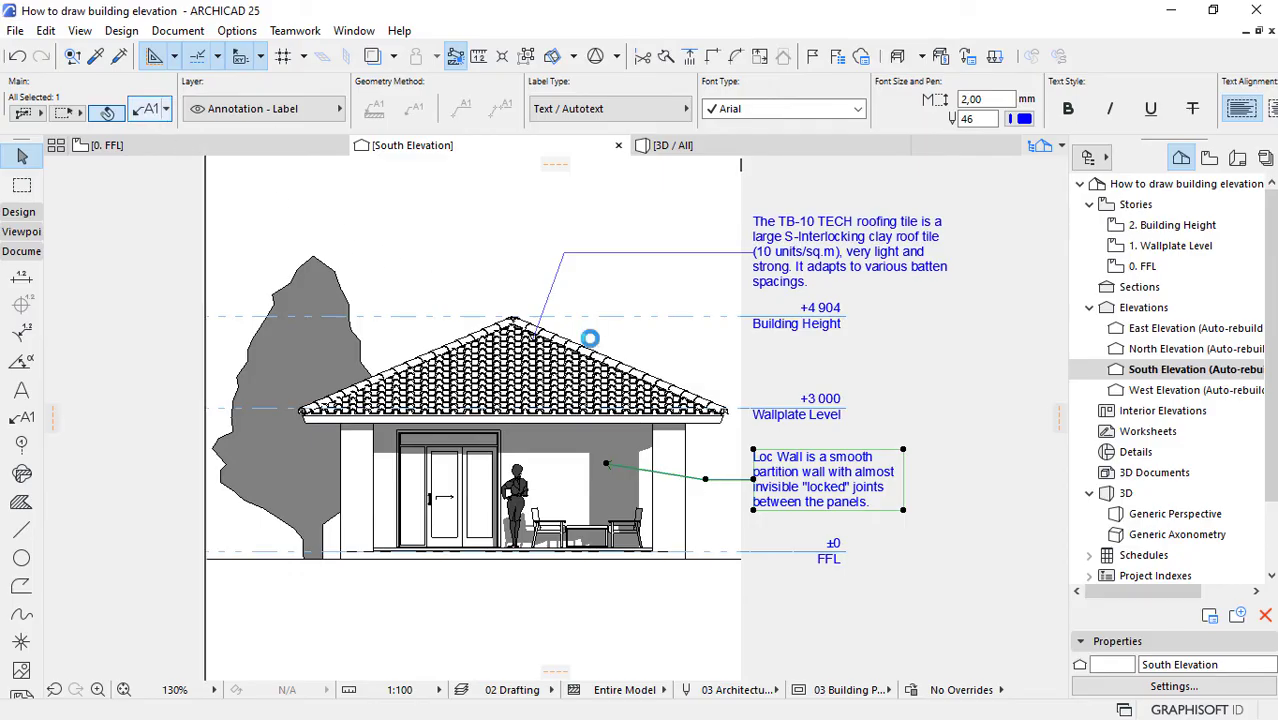
{"action": "key", "text": "ctrl+t"}
{"action": "left_click_drag", "start_coordinate": [800, 424], "coordinate": [724, 424]}
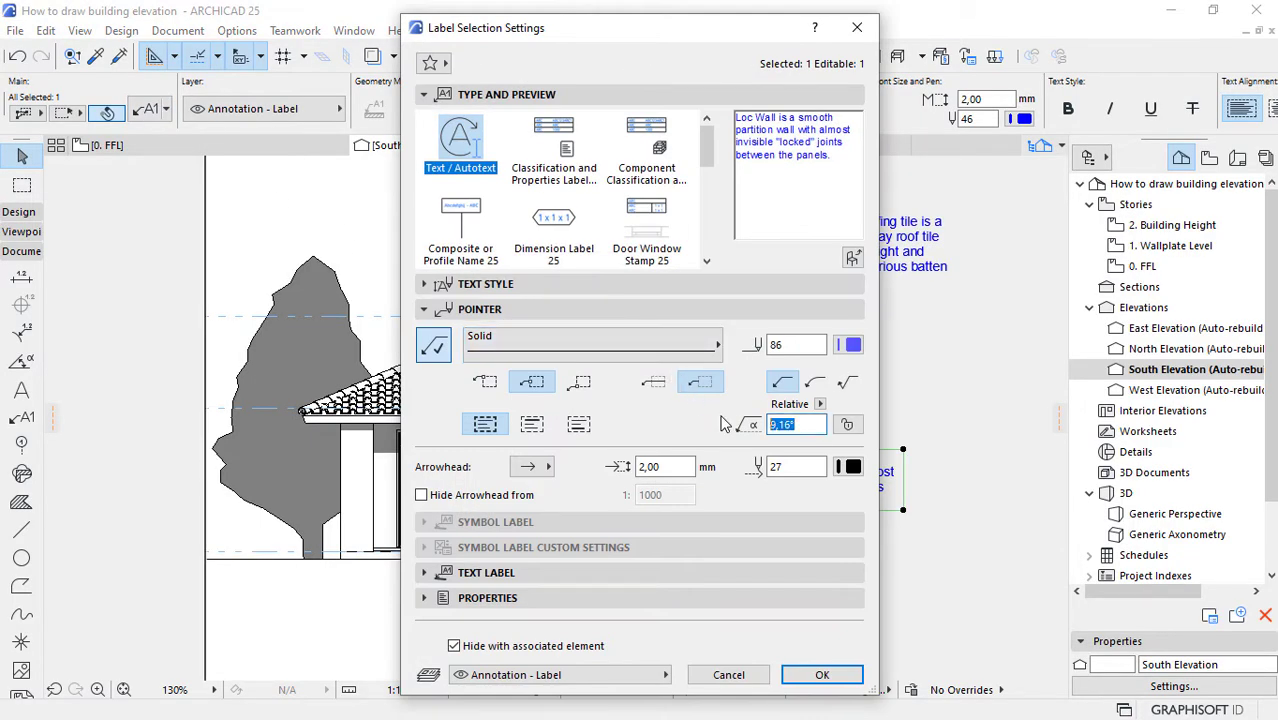
{"action": "key", "text": "Return"}
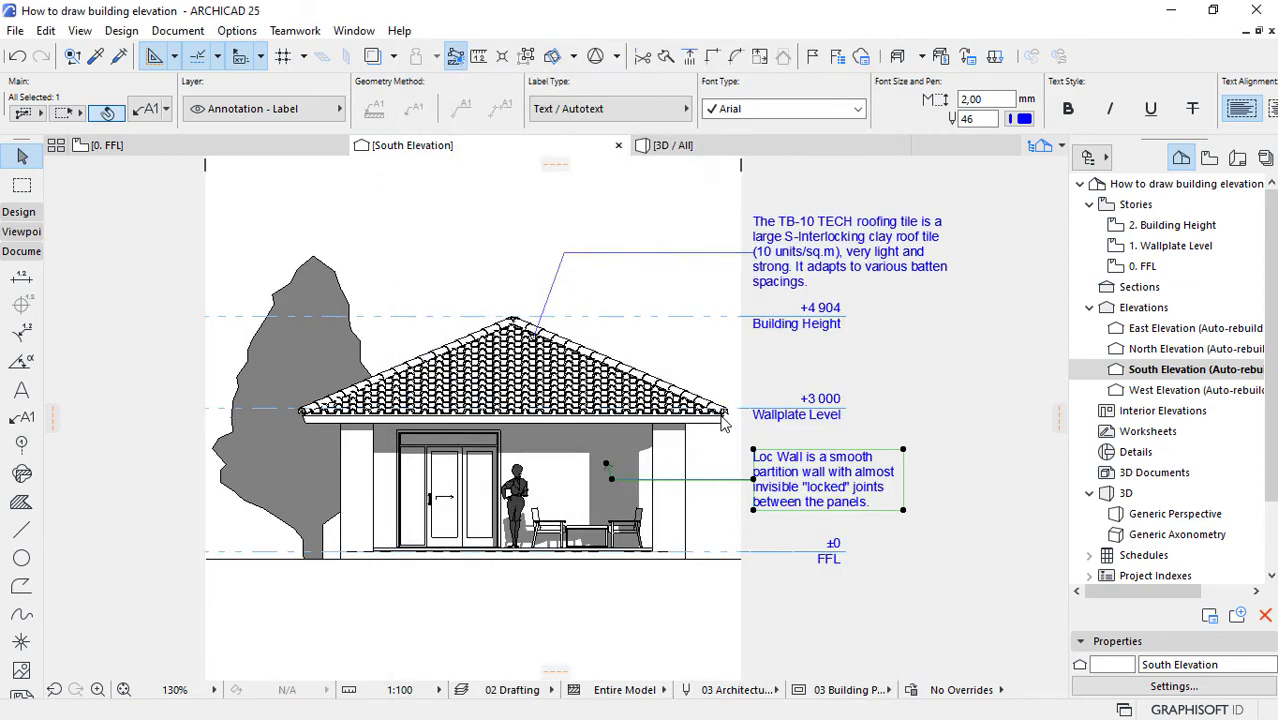
{"action": "left_click", "coordinate": [148, 112]}
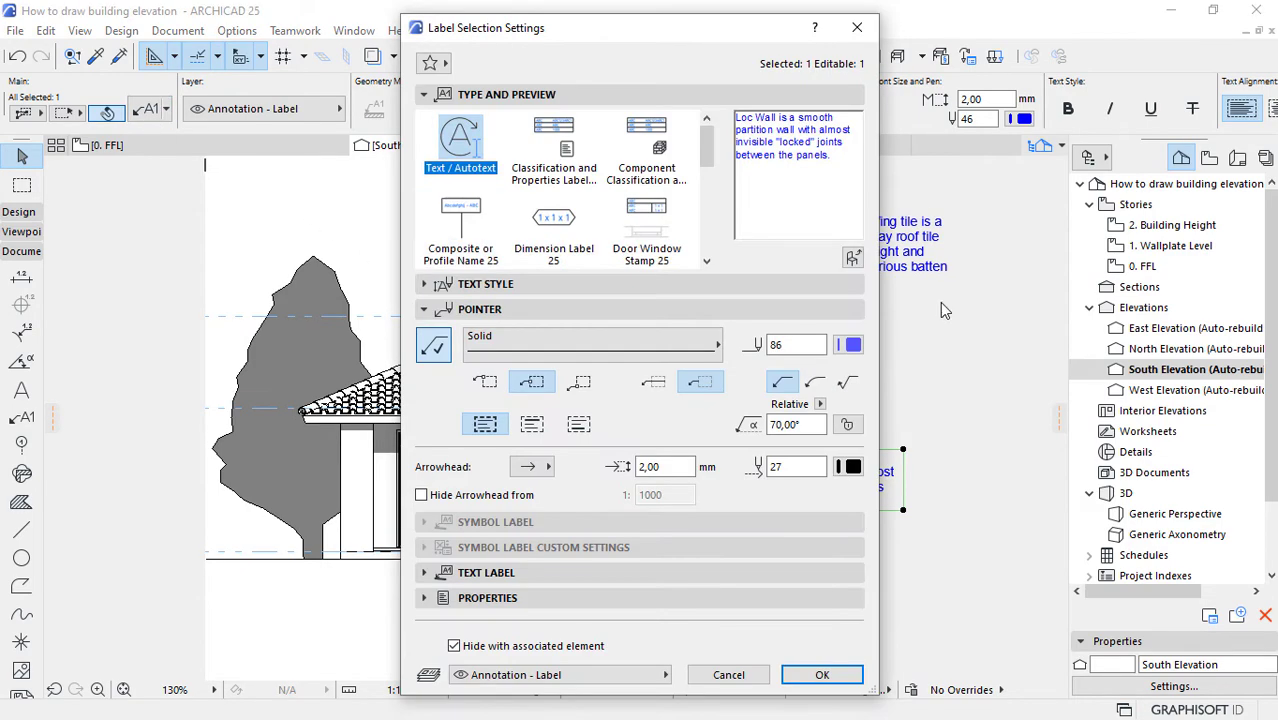
{"action": "left_click", "coordinate": [857, 27]}
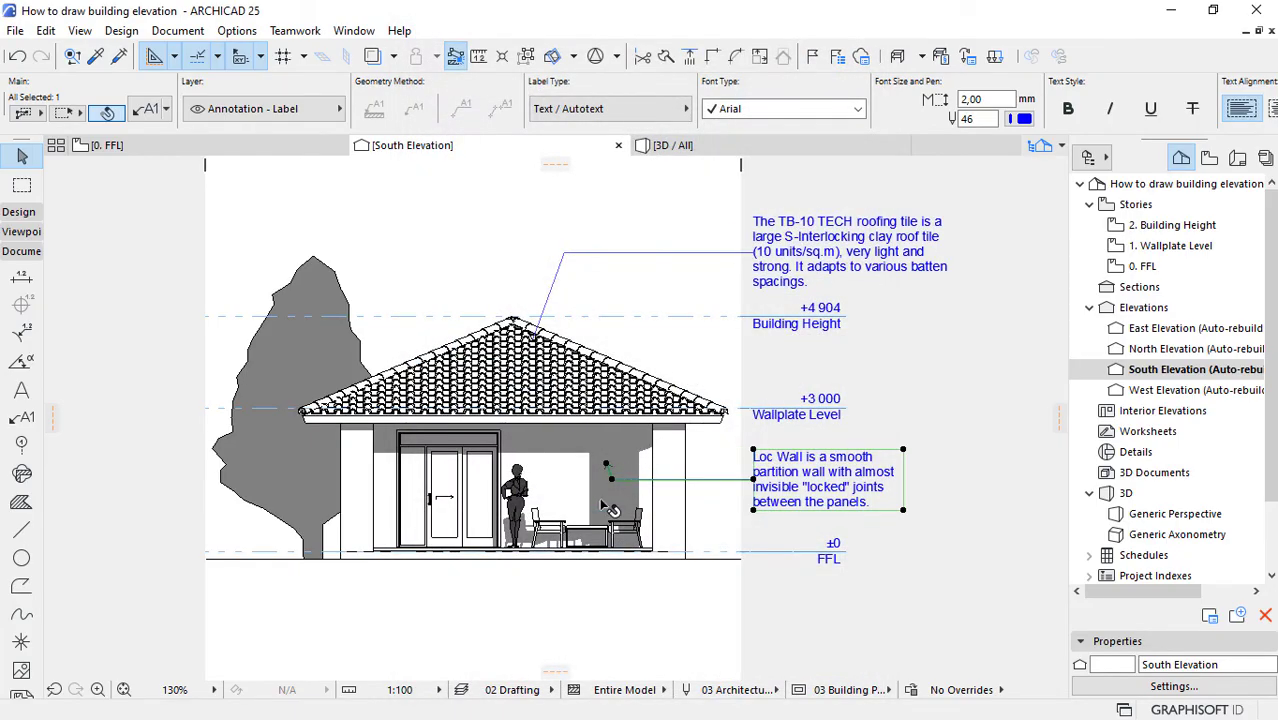
Step: Set the Loc Wall label's pointer angle to 0° so the pointer runs horizontally
{"action": "scroll", "coordinate": [601, 502], "scroll_direction": "up", "scroll_amount": 3}
{"action": "scroll", "coordinate": [600, 500], "scroll_direction": "up", "scroll_amount": 1}
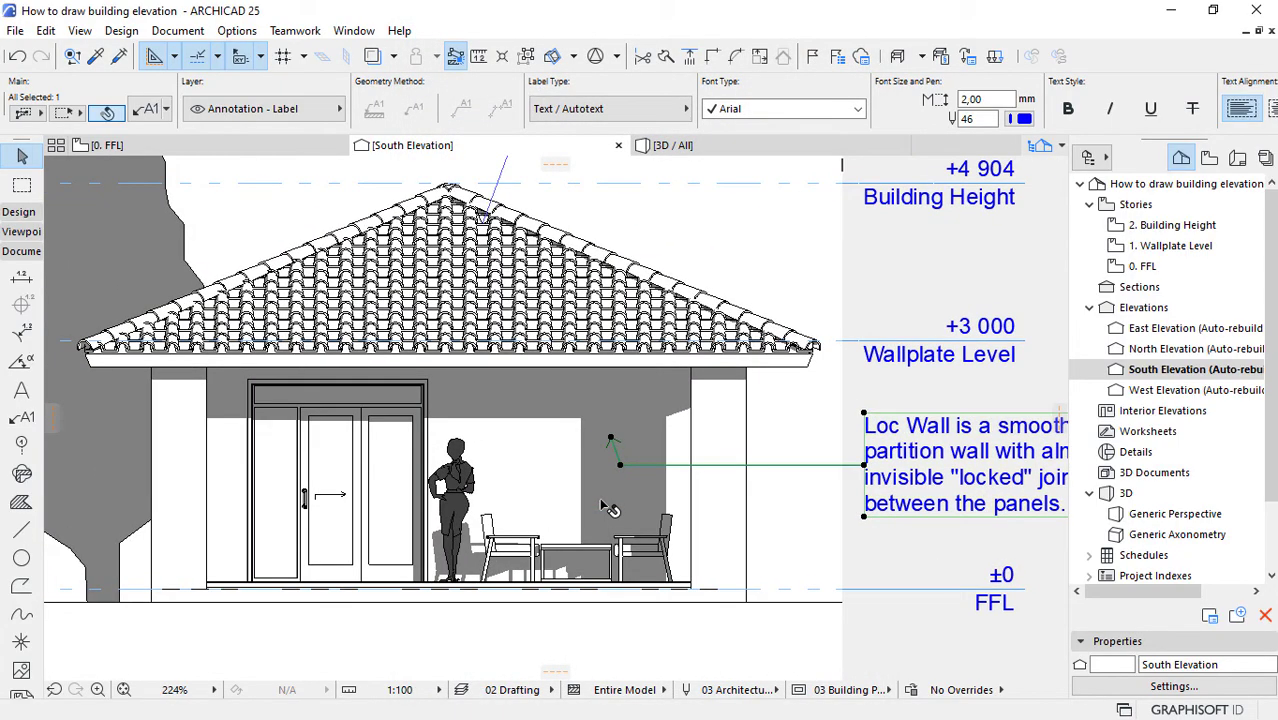
{"action": "left_click", "coordinate": [148, 111]}
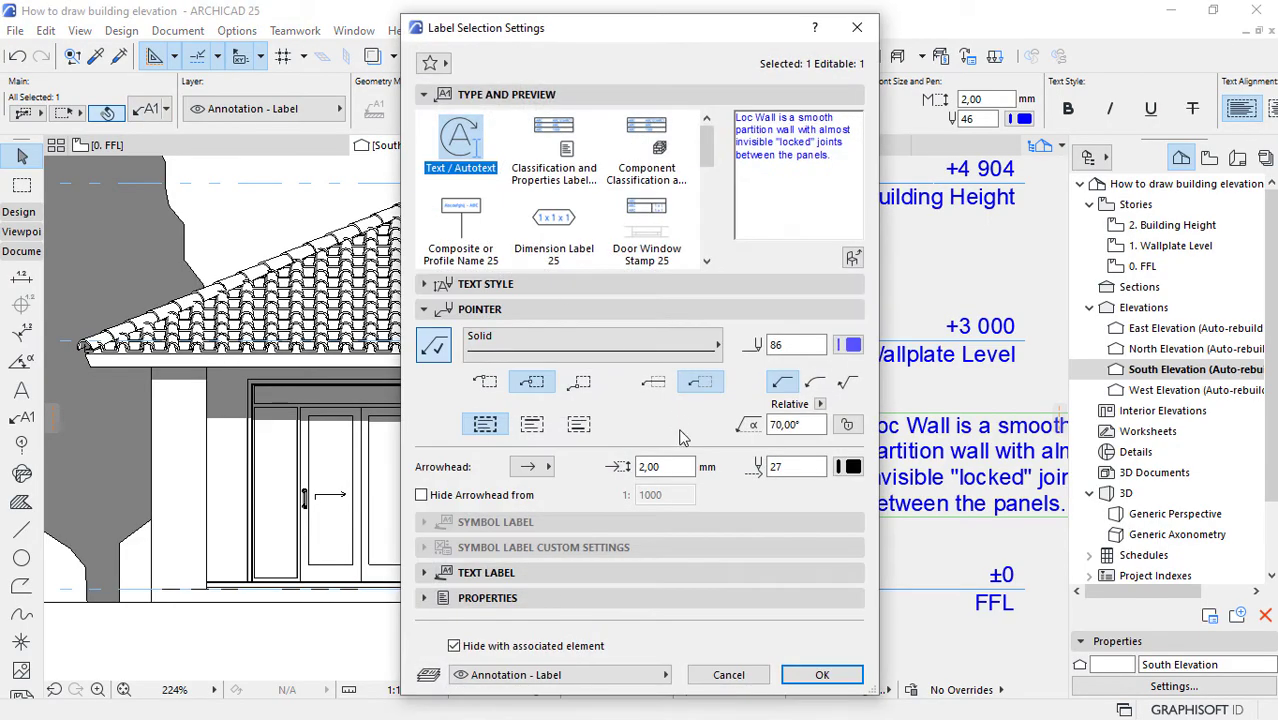
{"action": "left_click_drag", "start_coordinate": [811, 426], "coordinate": [666, 440]}
{"action": "type", "text": "0"}
{"action": "key", "text": "Return"}
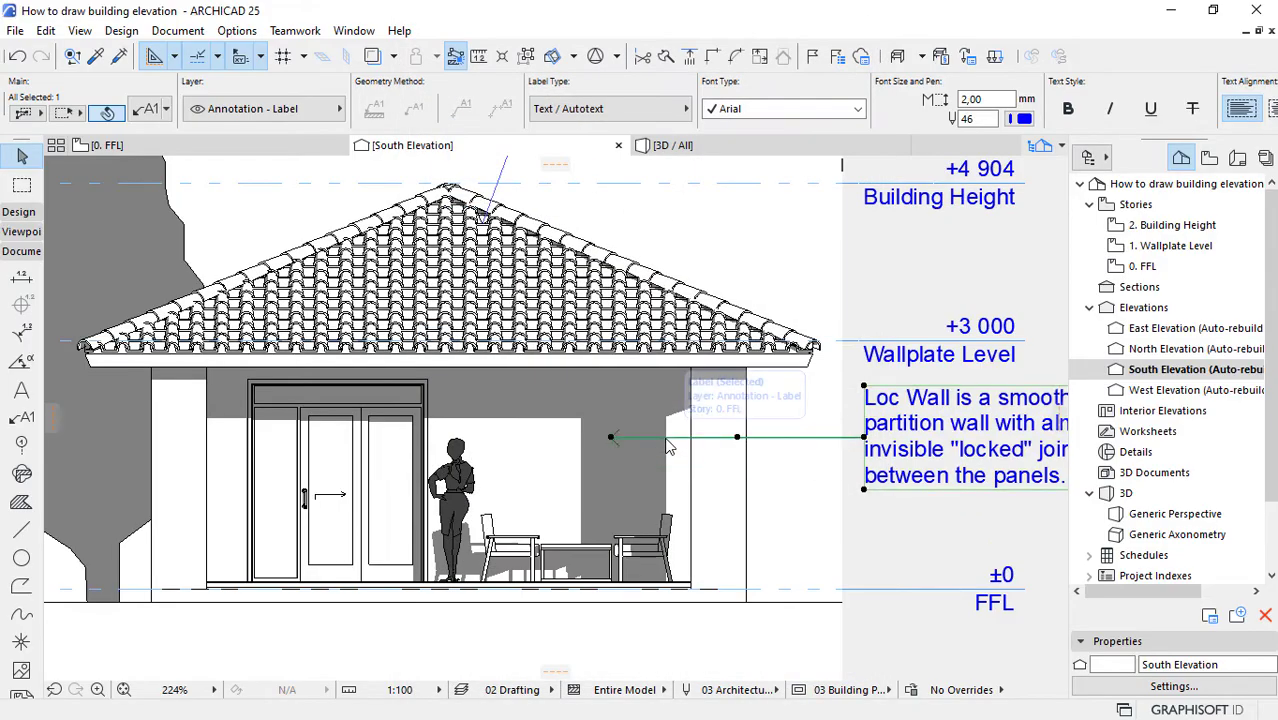
Step: Move the Loc Wall label straight down so it sits midway between the Wallplate Level and FFL markers, and deselect it
{"action": "scroll", "coordinate": [680, 462], "scroll_direction": "down", "scroll_amount": 1}
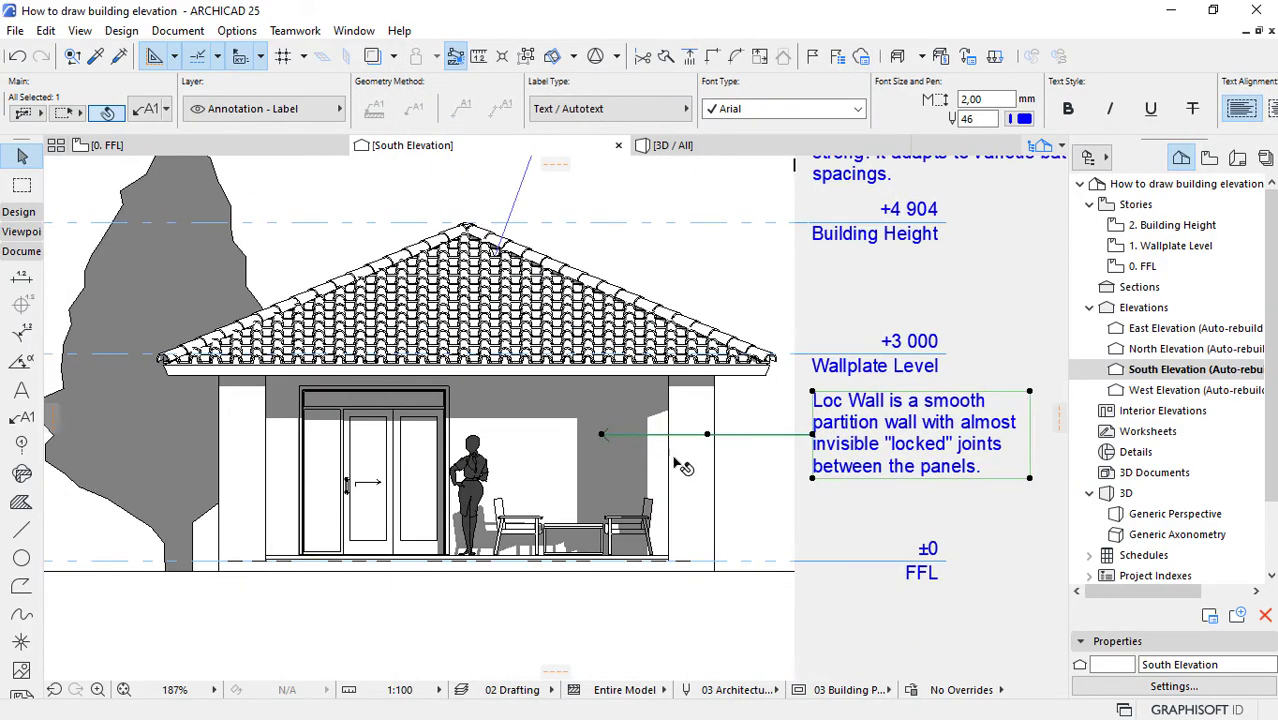
{"action": "left_click", "coordinate": [815, 440]}
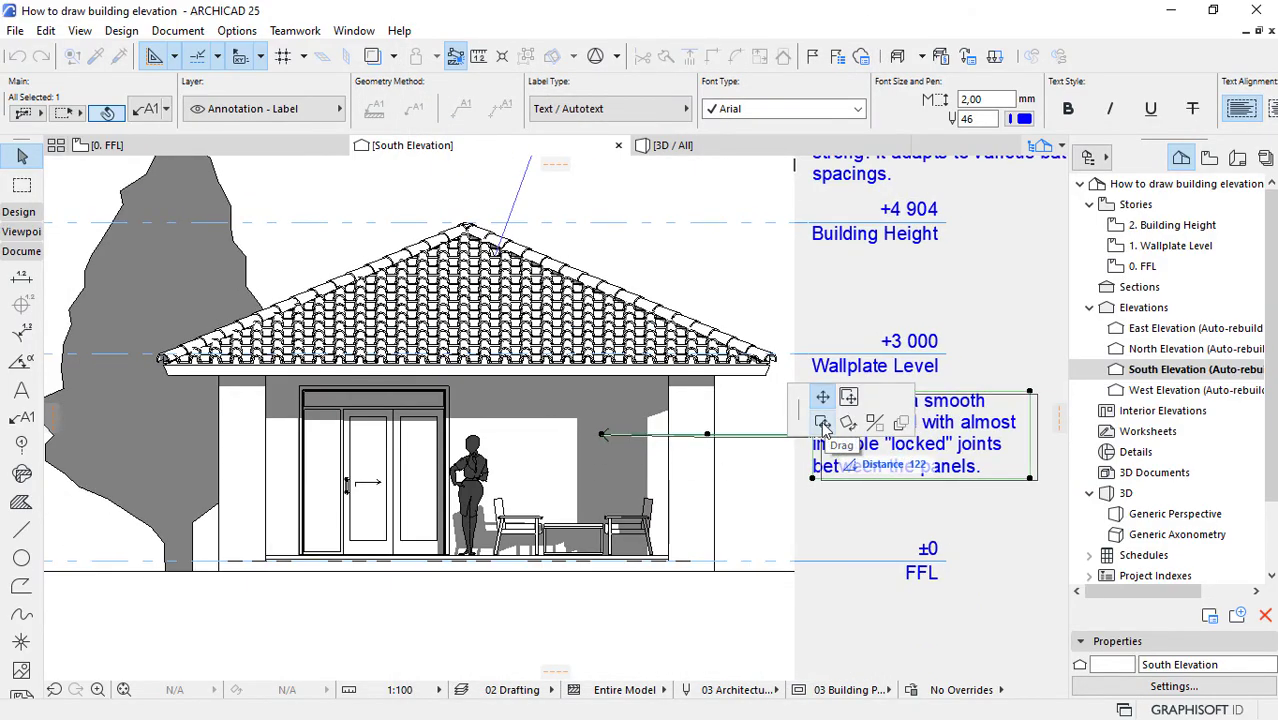
{"action": "left_click", "coordinate": [822, 426]}
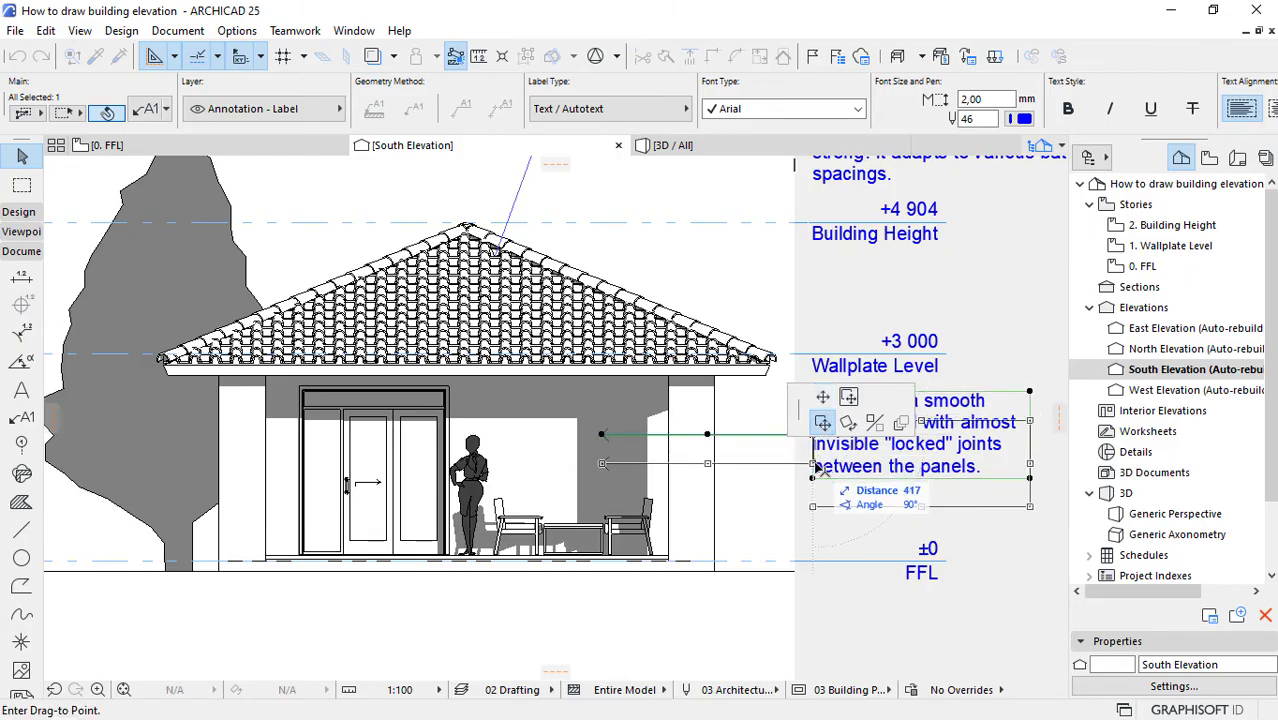
{"action": "left_click", "coordinate": [818, 478]}
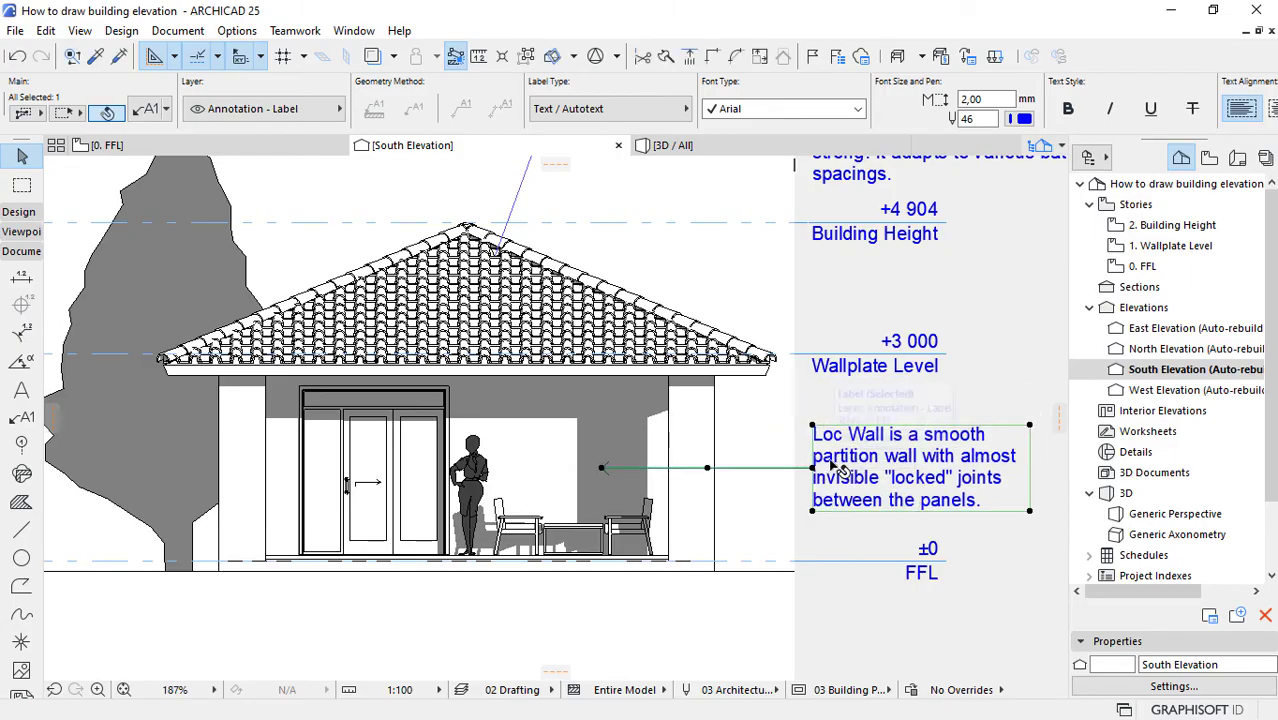
{"action": "left_click", "coordinate": [812, 468]}
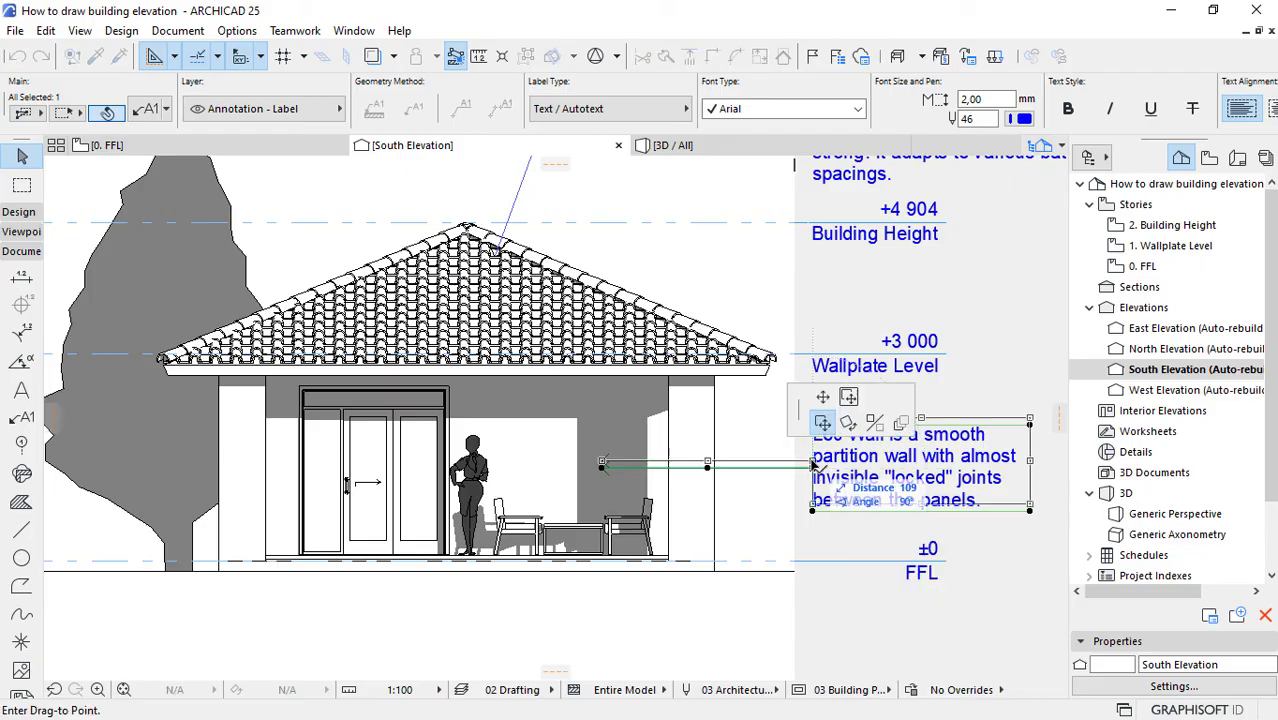
{"action": "left_click", "coordinate": [813, 461]}
{"action": "key", "text": "Escape"}
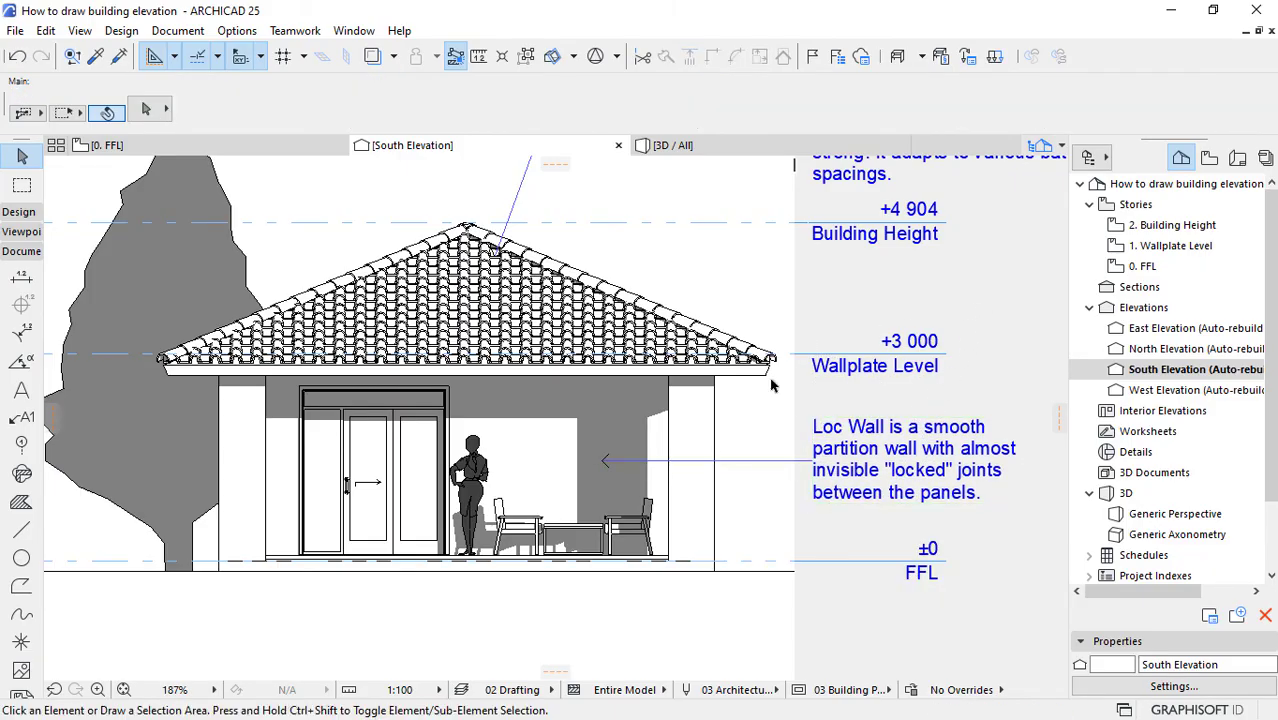
Step: Start the Label tool and choose Property Label 25 as the label type in its default settings
{"action": "scroll", "coordinate": [588, 468], "scroll_direction": "down", "scroll_amount": 2}
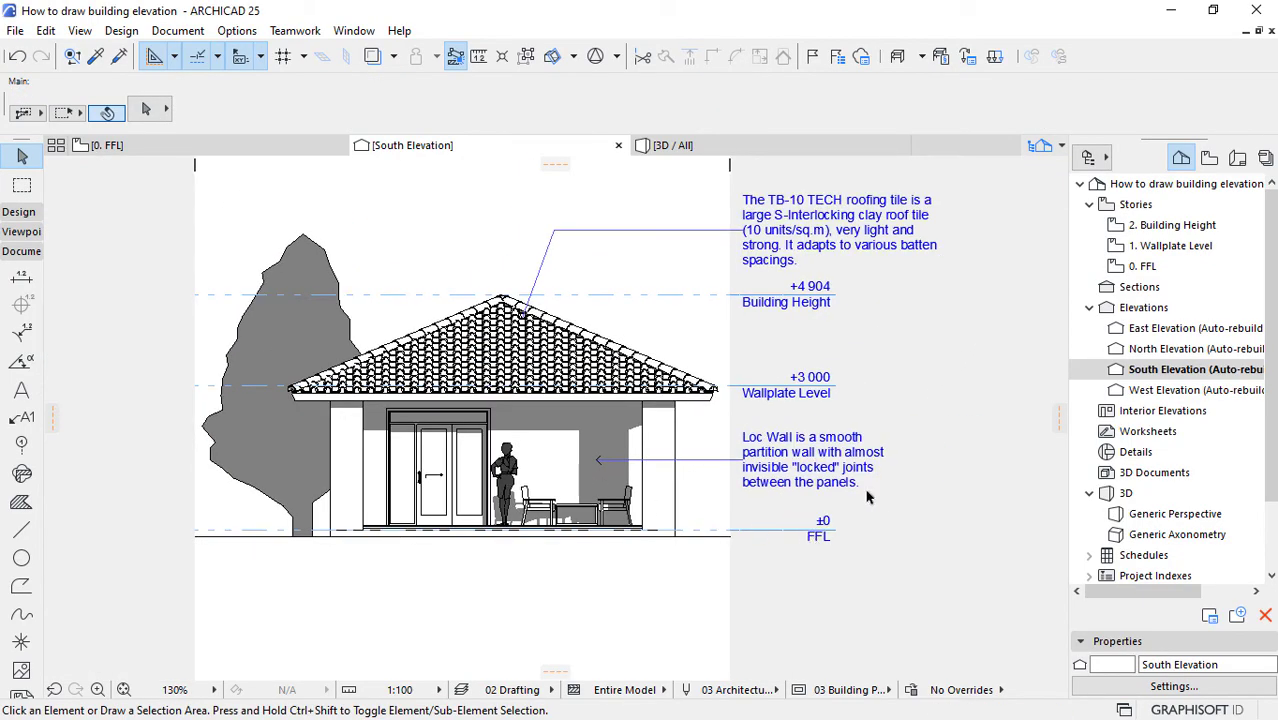
{"action": "scroll", "coordinate": [872, 494], "scroll_direction": "down", "scroll_amount": 2}
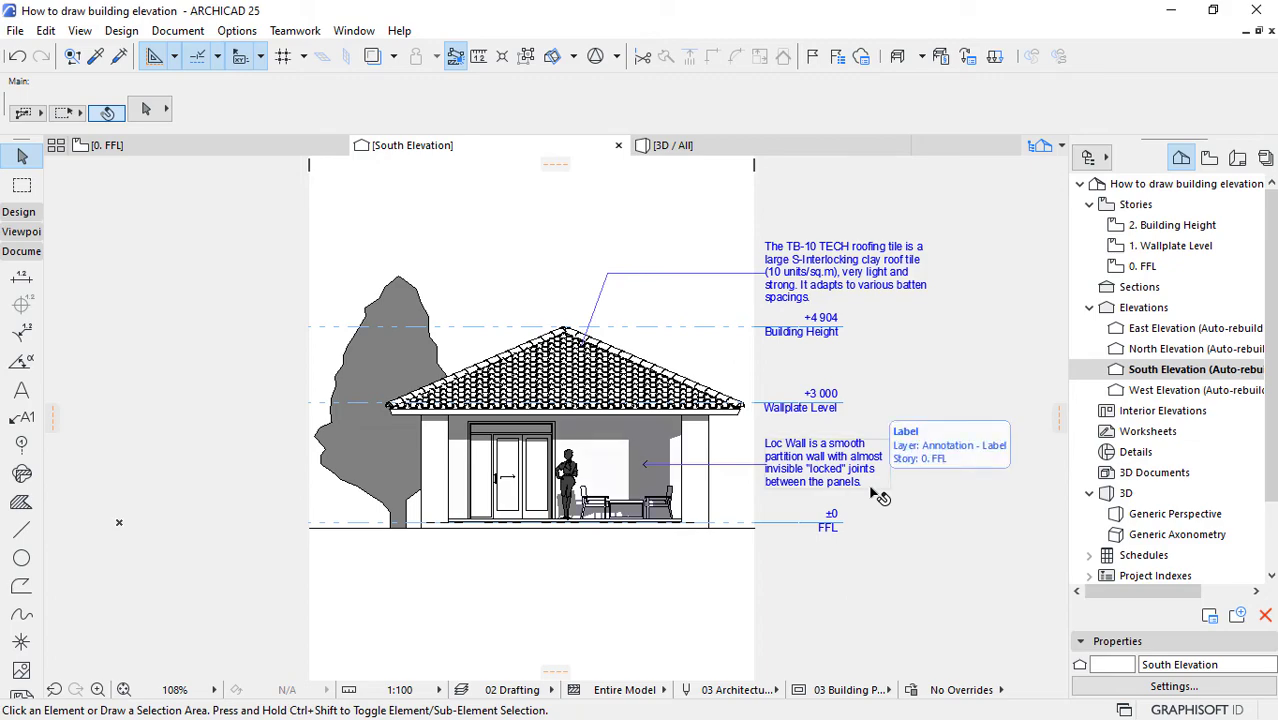
{"action": "scroll", "coordinate": [486, 397], "scroll_direction": "up", "scroll_amount": 2}
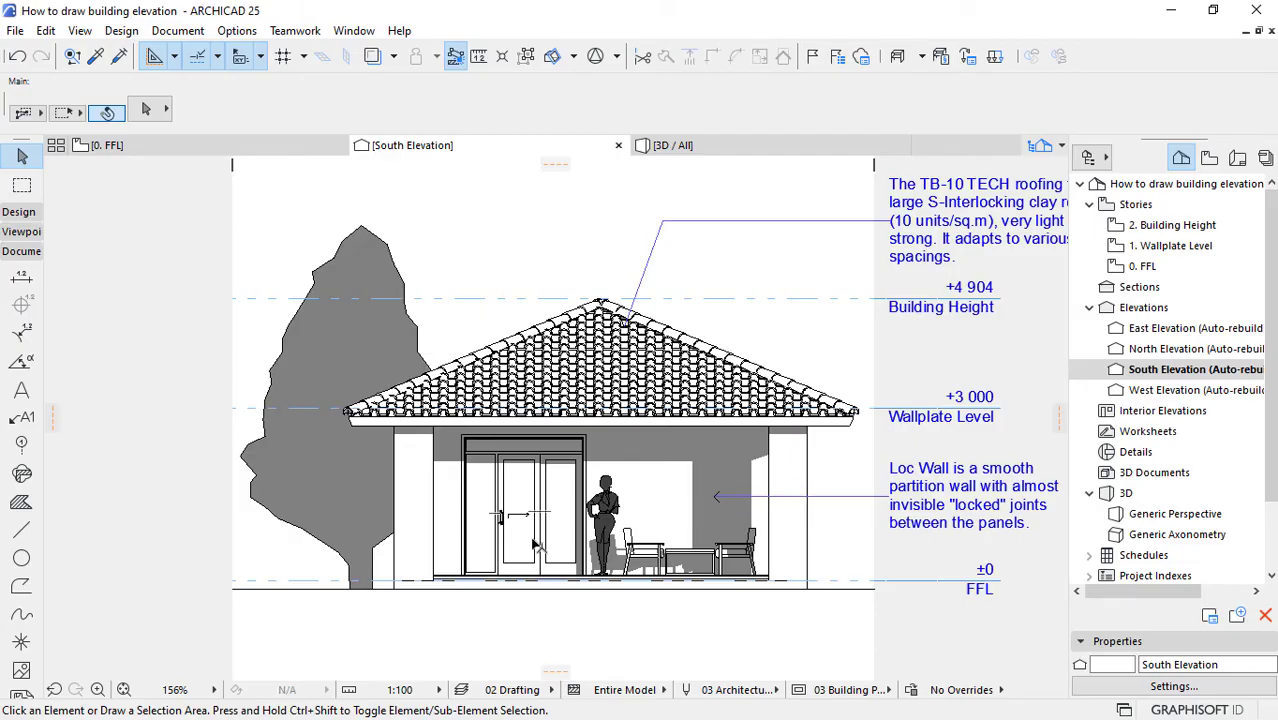
{"action": "scroll", "coordinate": [545, 527], "scroll_direction": "up", "scroll_amount": 2}
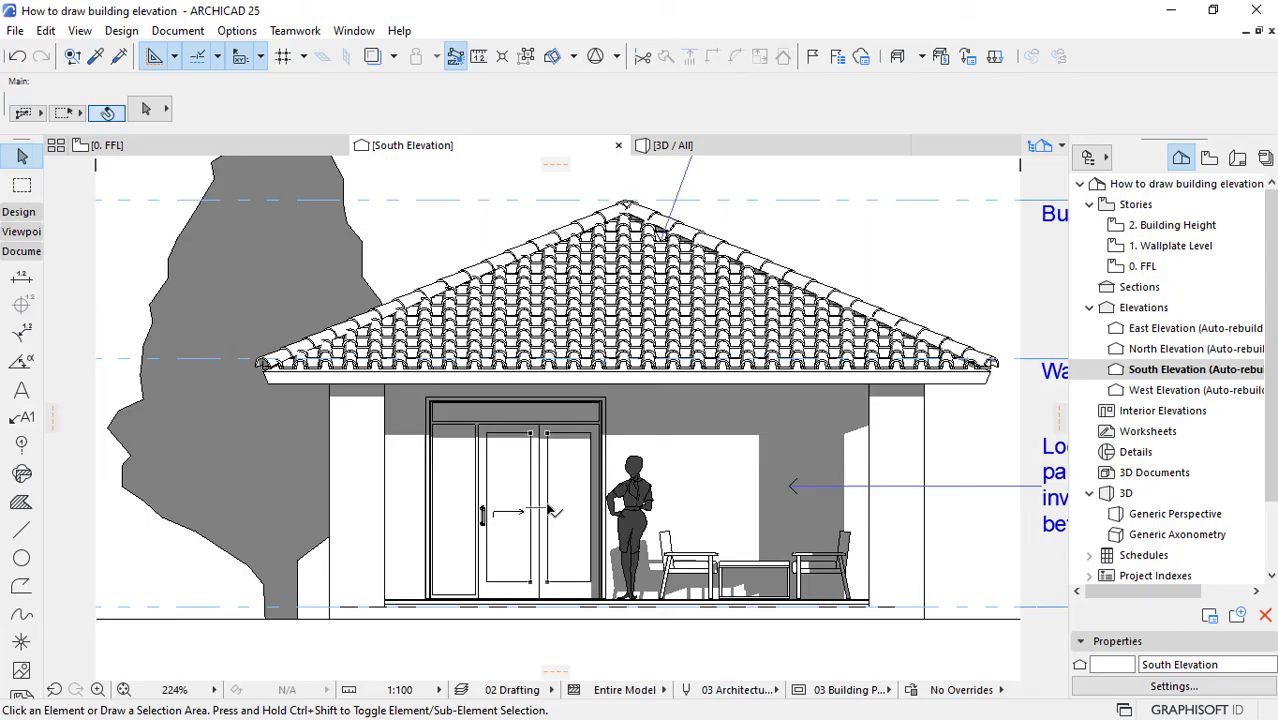
{"action": "scroll", "coordinate": [487, 567], "scroll_direction": "up", "scroll_amount": 2}
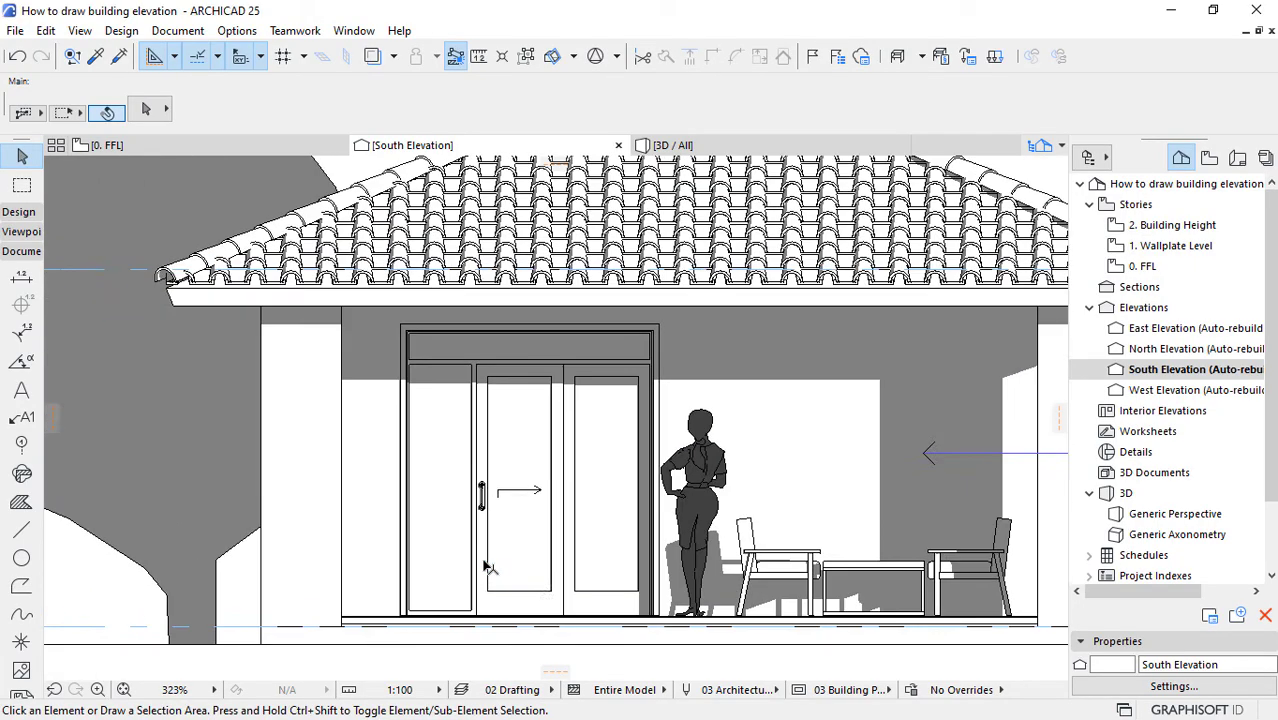
{"action": "scroll", "coordinate": [462, 490], "scroll_direction": "down", "scroll_amount": 1}
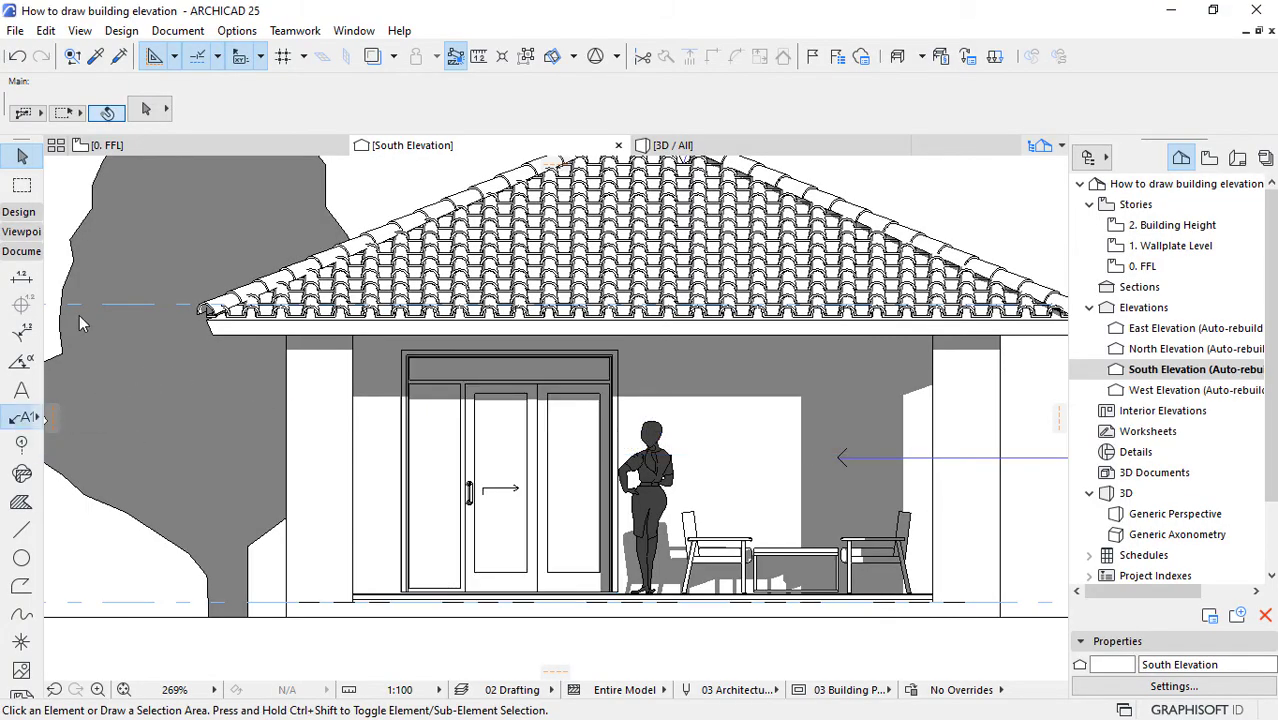
{"action": "left_click", "coordinate": [22, 417]}
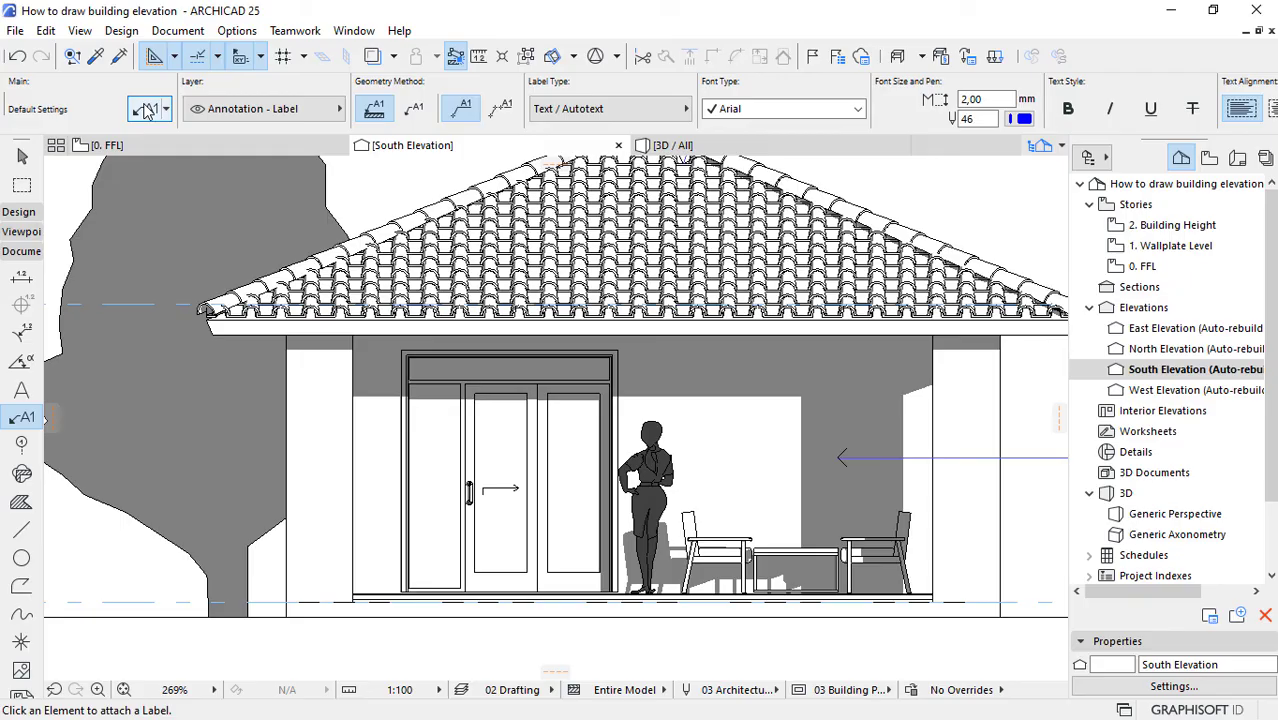
{"action": "left_click", "coordinate": [146, 110]}
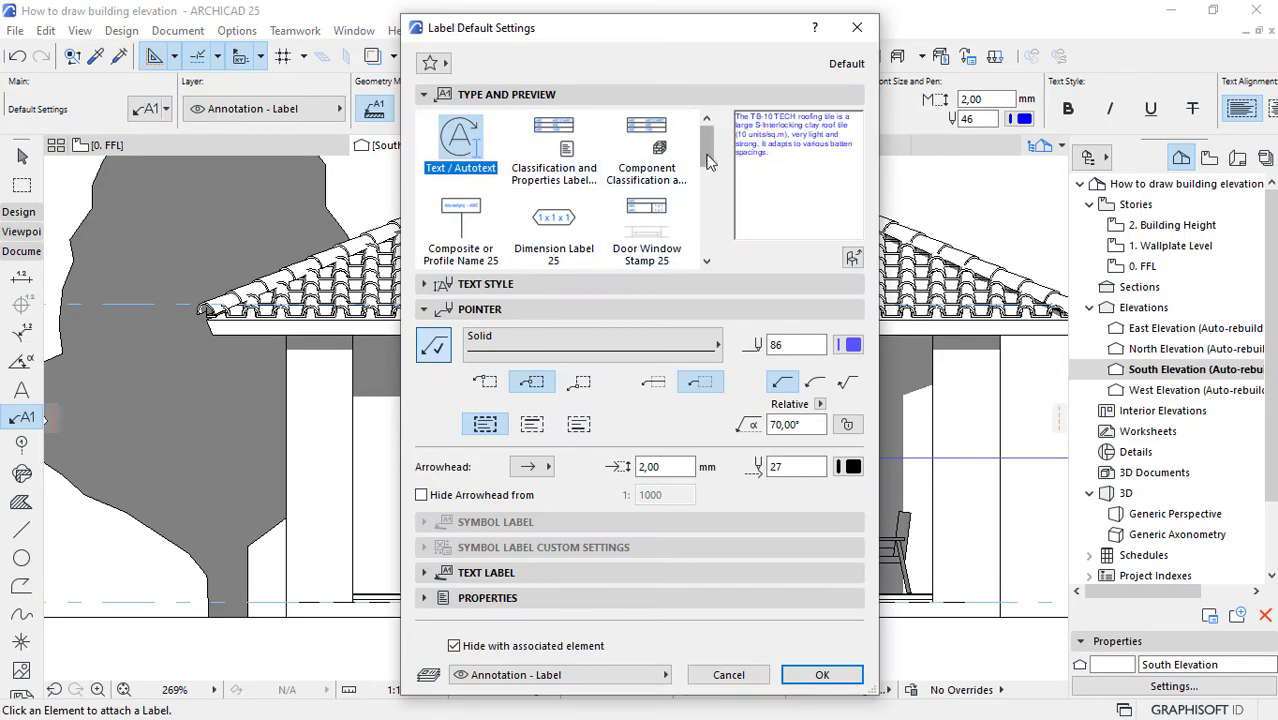
{"action": "left_click_drag", "start_coordinate": [711, 145], "coordinate": [720, 205]}
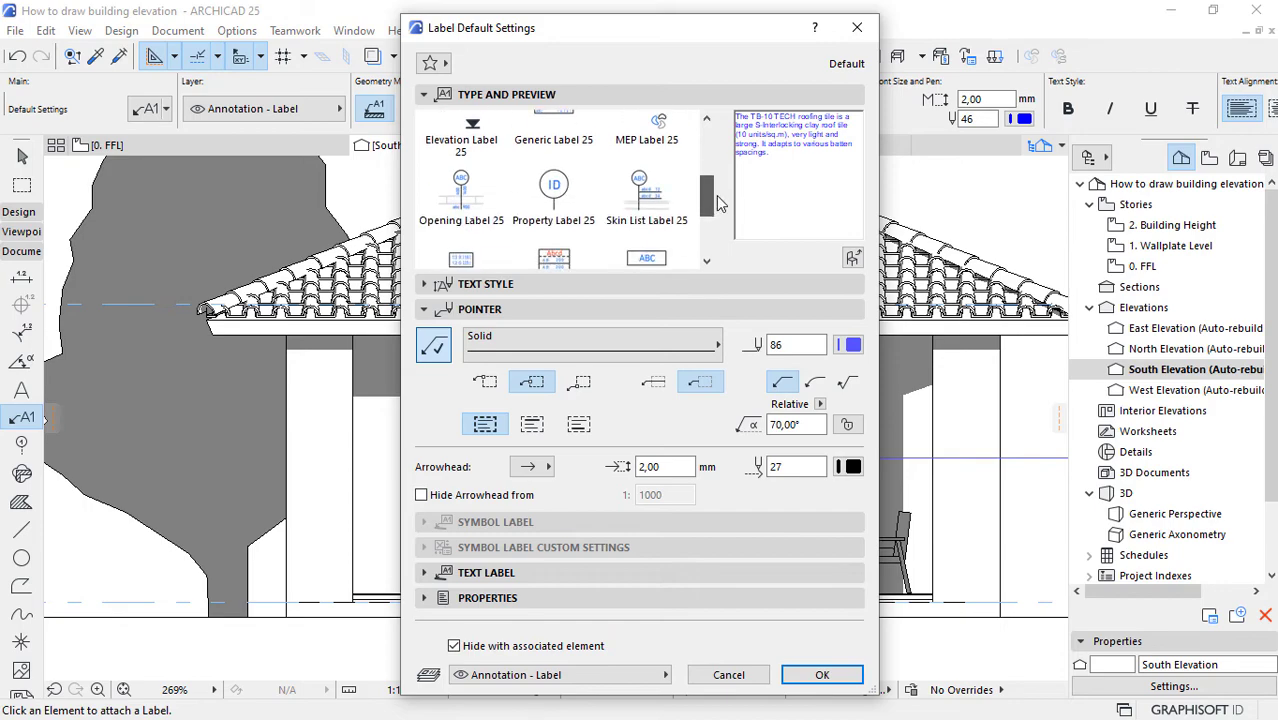
{"action": "left_click", "coordinate": [550, 220]}
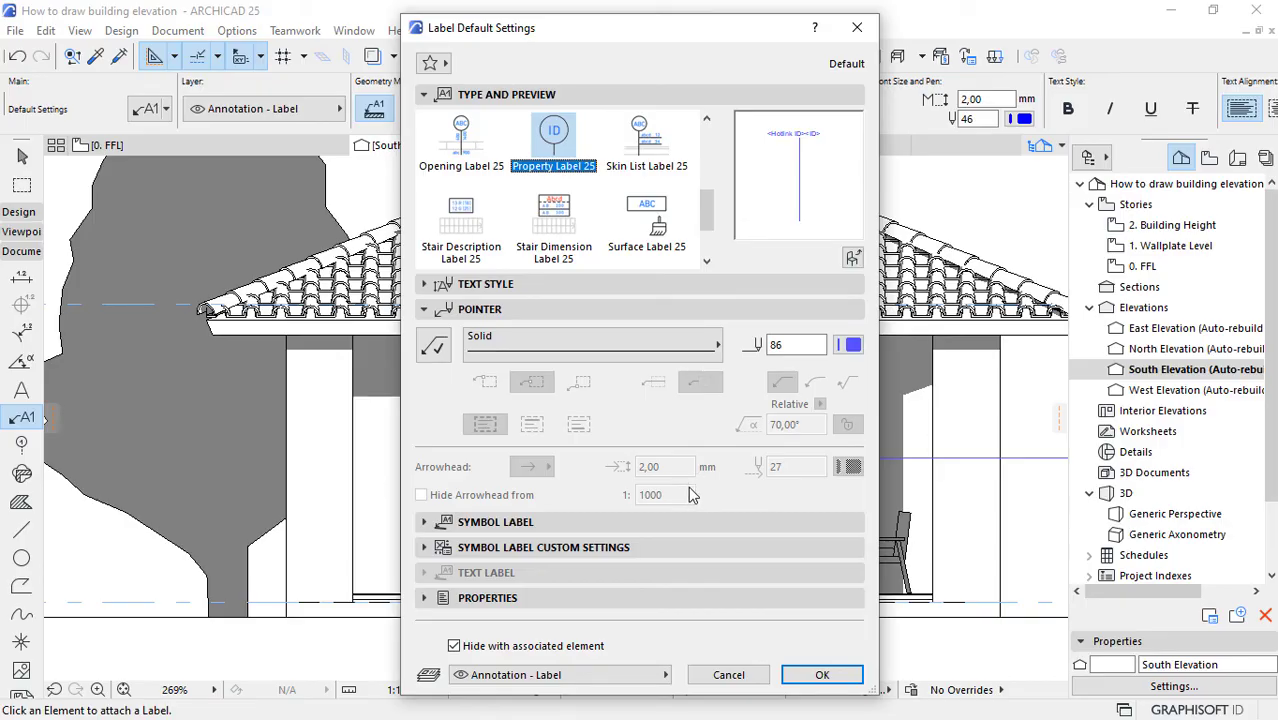
Step: Enable the frame in the property label's text style
{"action": "left_click", "coordinate": [452, 309]}
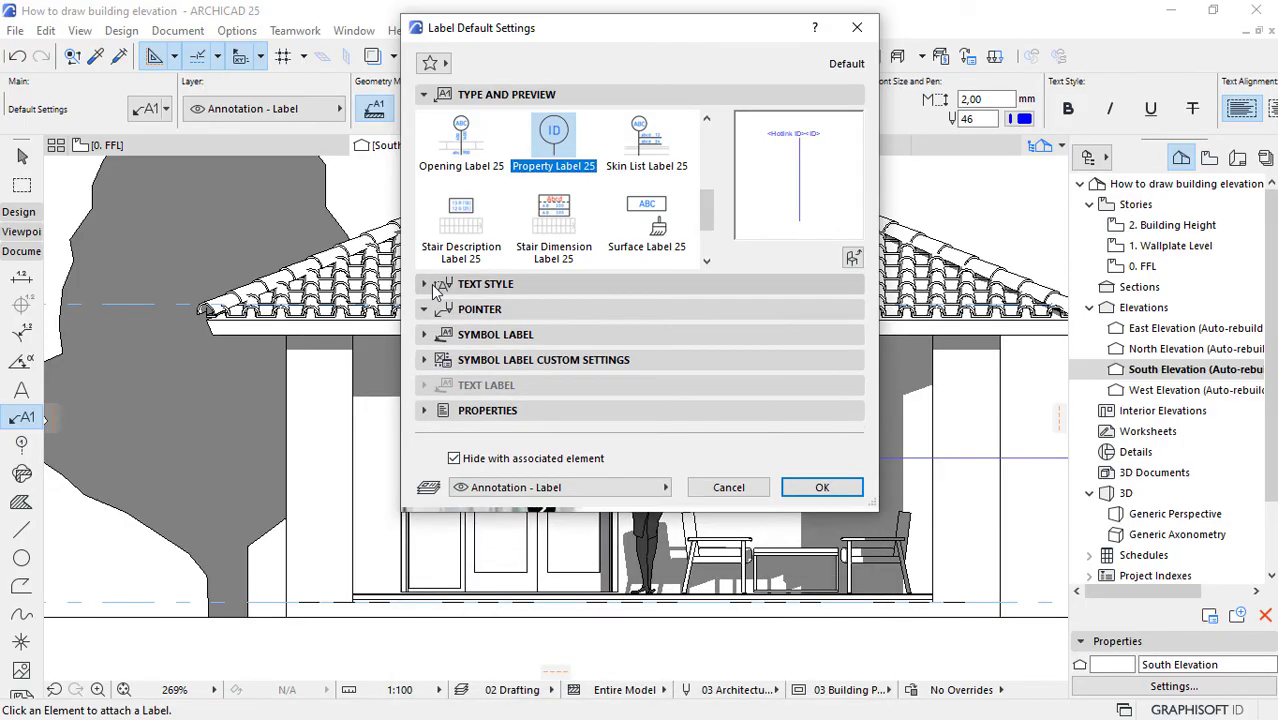
{"action": "left_click", "coordinate": [460, 284]}
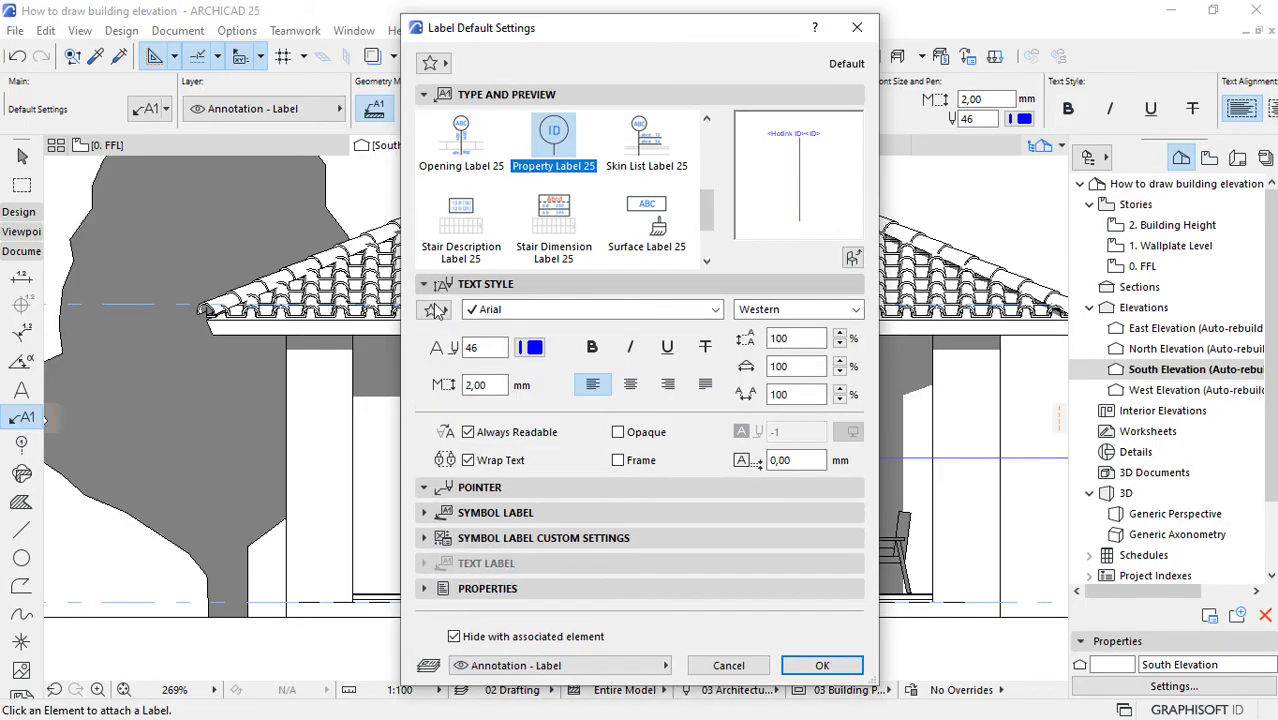
{"action": "left_click", "coordinate": [618, 461]}
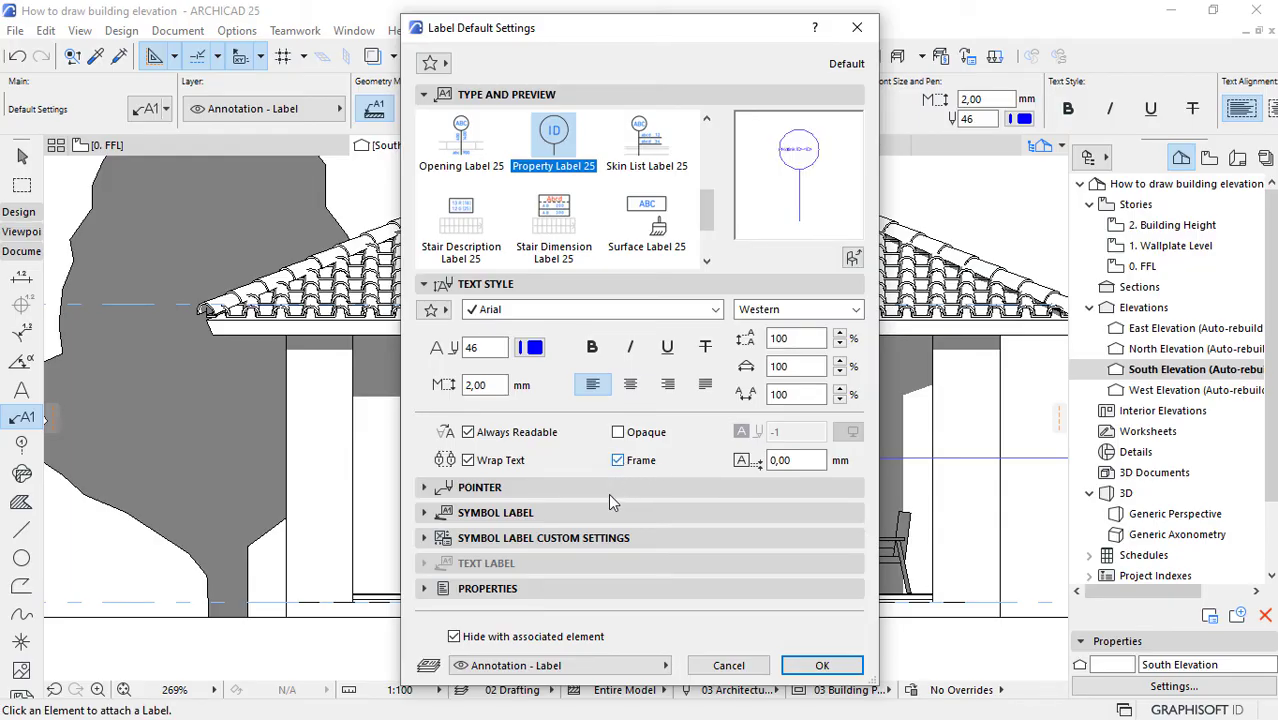
Step: Examine the frame shapes available in the symbol label's geometry settings without choosing one
{"action": "left_click", "coordinate": [487, 540]}
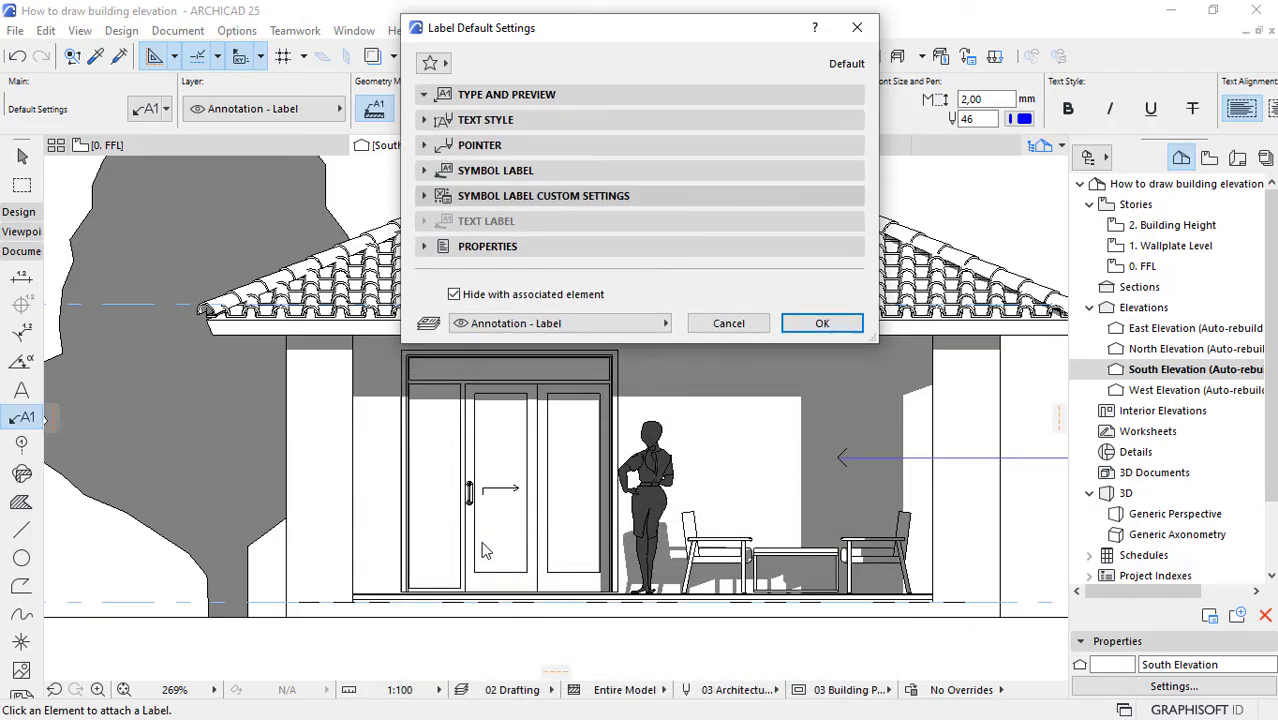
{"action": "left_click", "coordinate": [454, 222]}
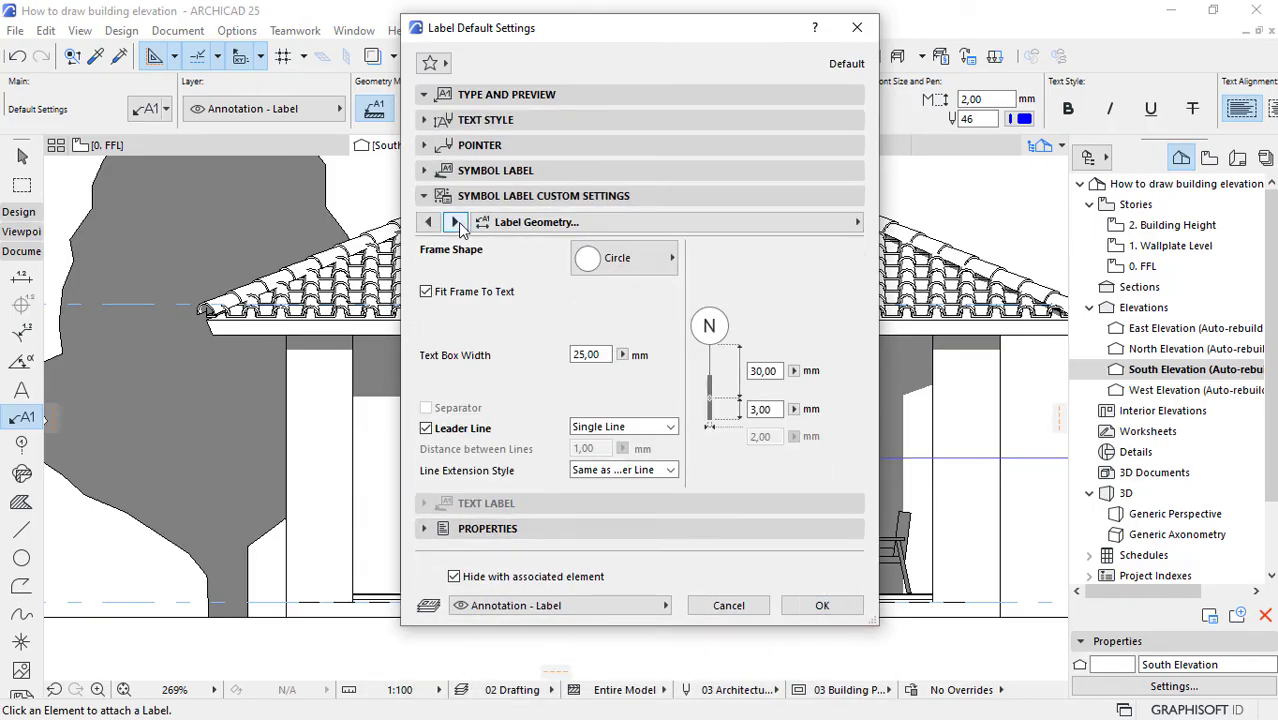
{"action": "left_click", "coordinate": [633, 268]}
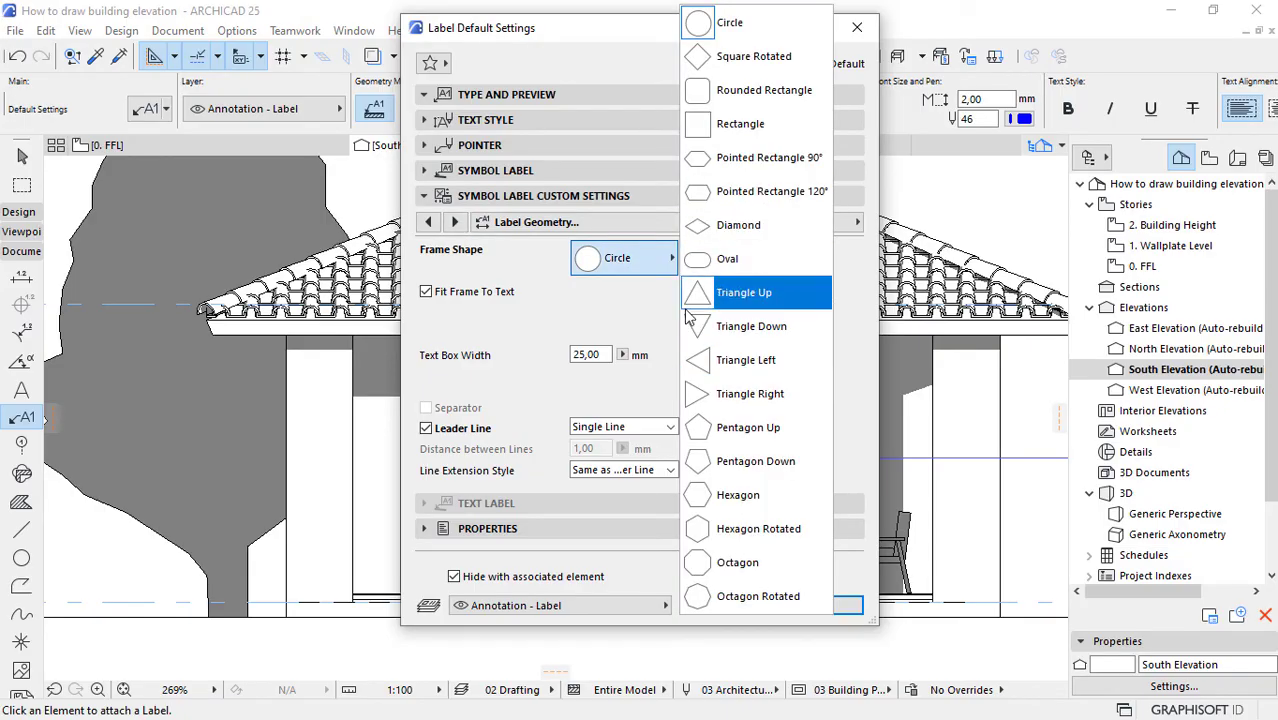
{"action": "left_click", "coordinate": [600, 315]}
Step: Try turning the label's frame off, check the frame shape option, and turn the frame back on
{"action": "left_click", "coordinate": [425, 120]}
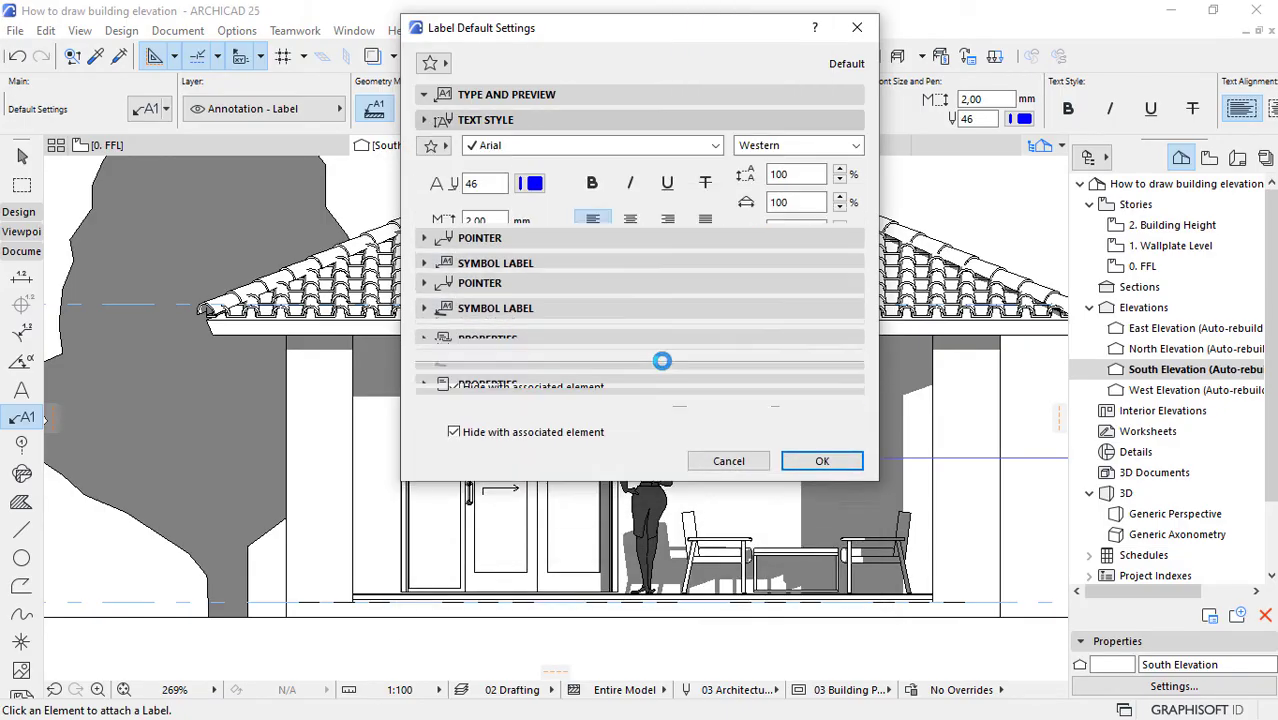
{"action": "left_click", "coordinate": [618, 297]}
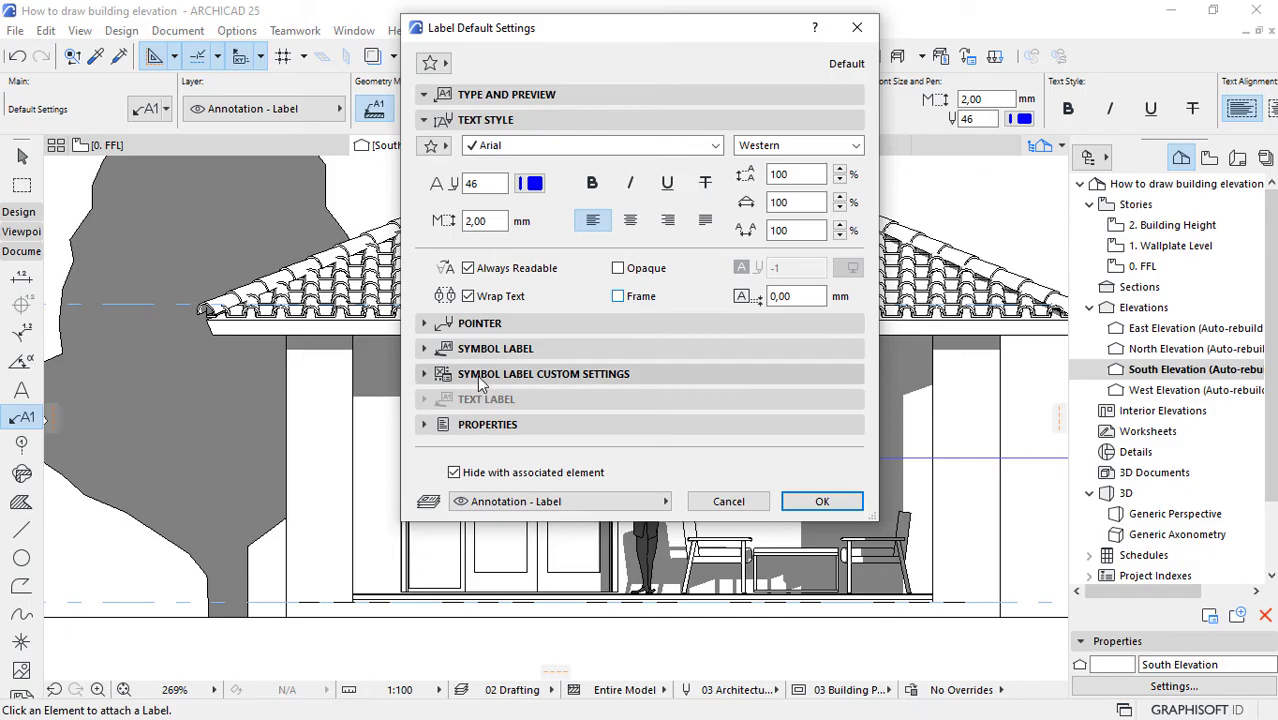
{"action": "left_click", "coordinate": [480, 374]}
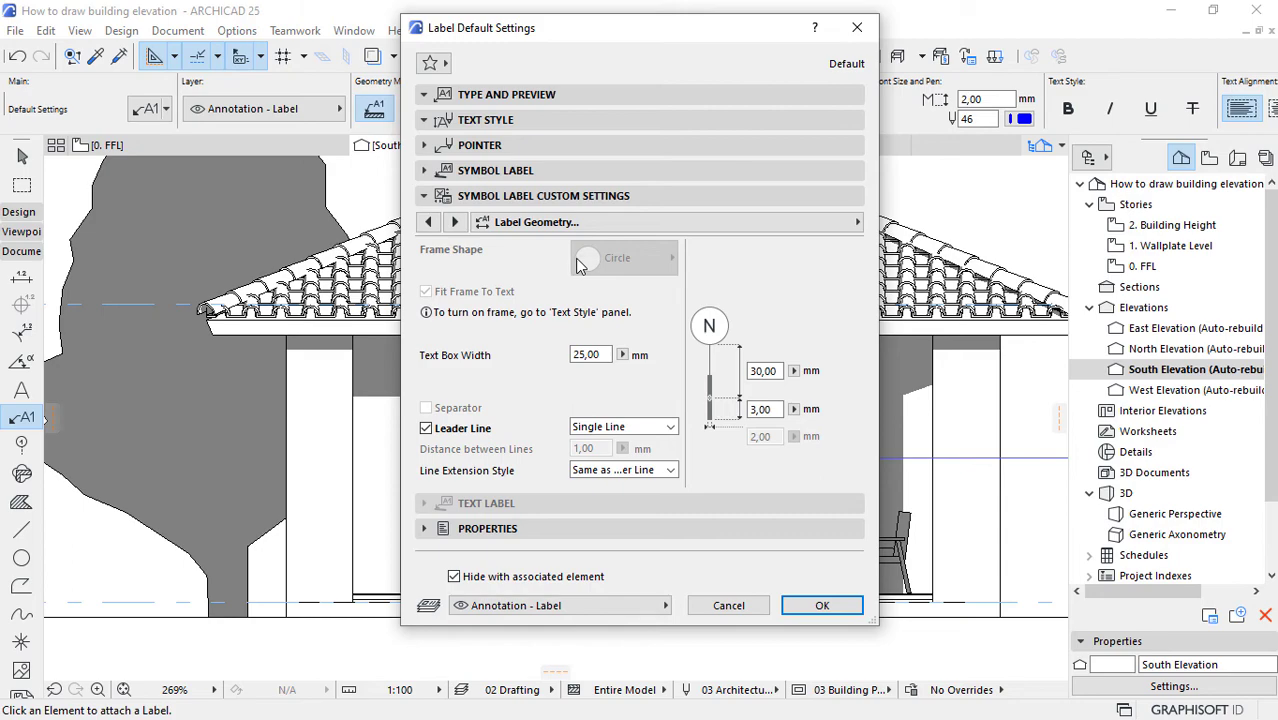
{"action": "left_click", "coordinate": [464, 123]}
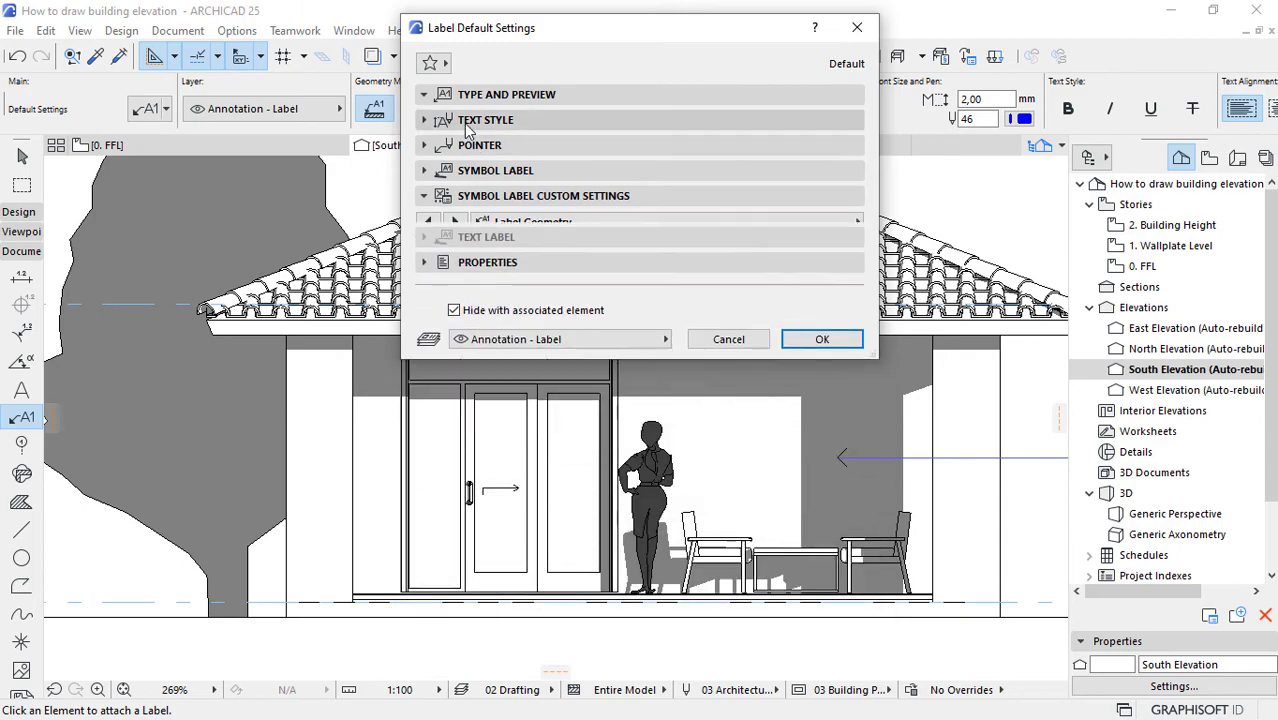
{"action": "left_click", "coordinate": [614, 299]}
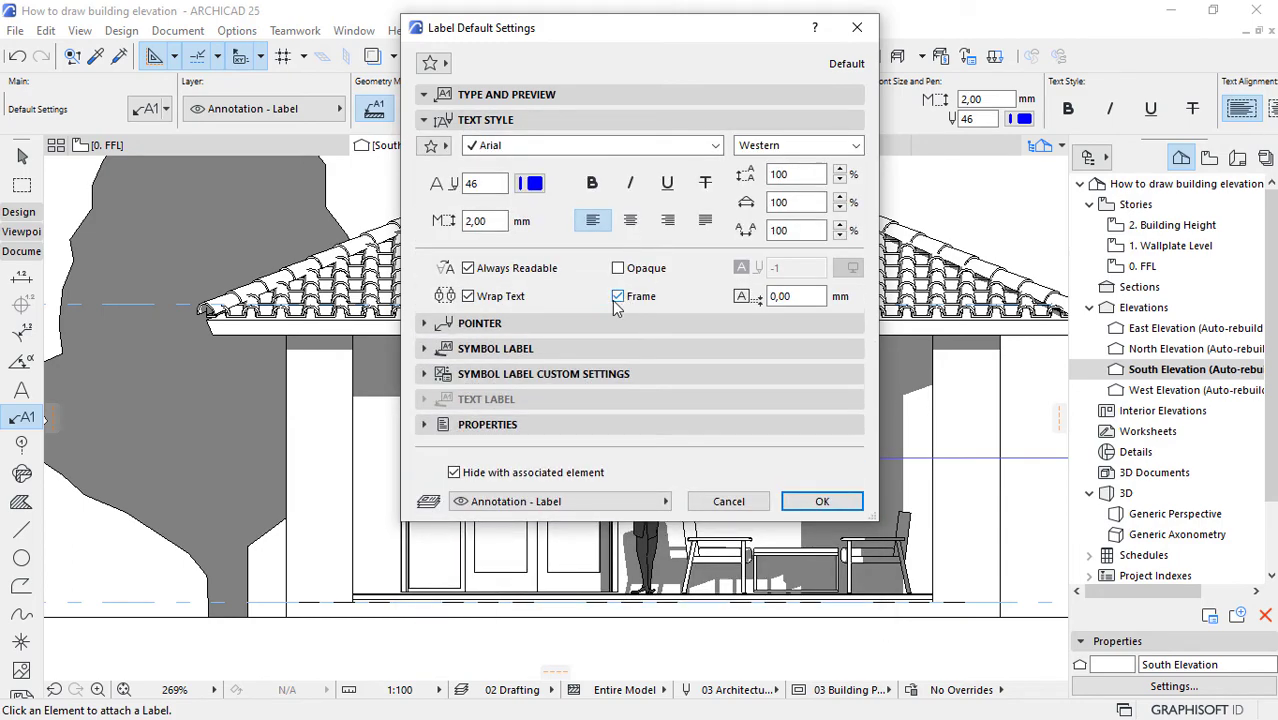
Step: Set the property label's frame shape to Oval in the label geometry settings
{"action": "left_click", "coordinate": [568, 374]}
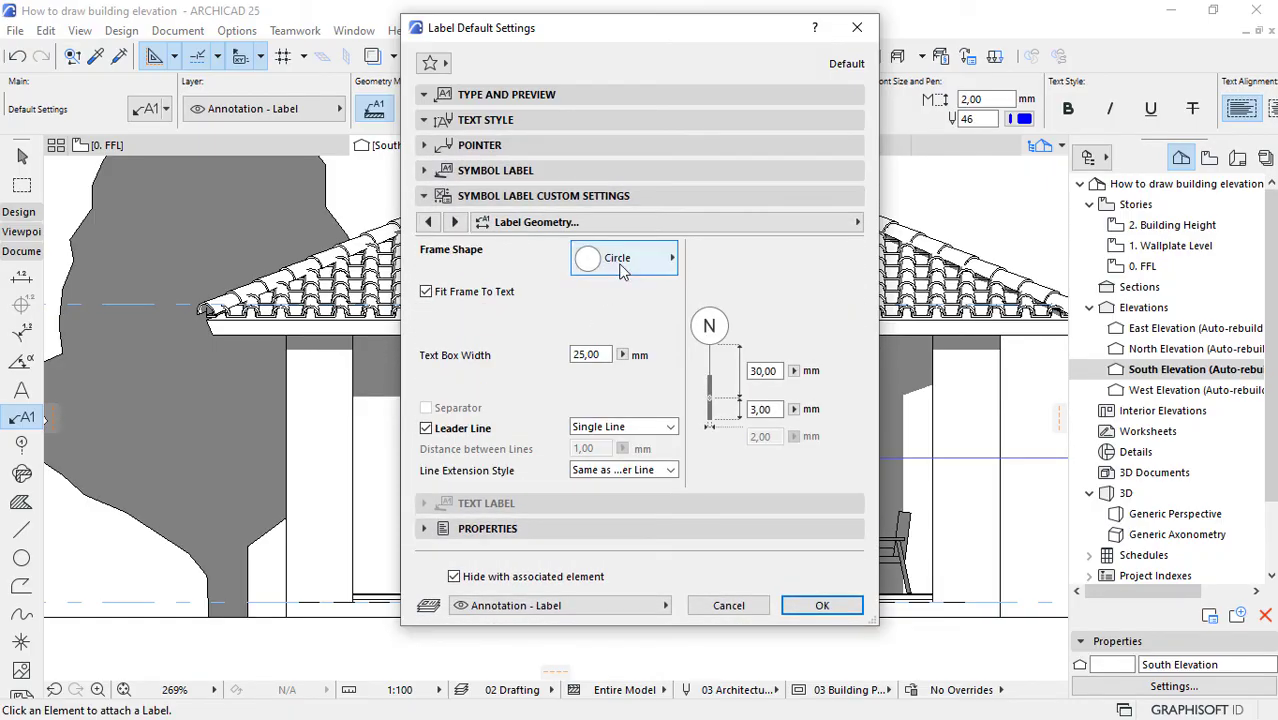
{"action": "left_click", "coordinate": [622, 263]}
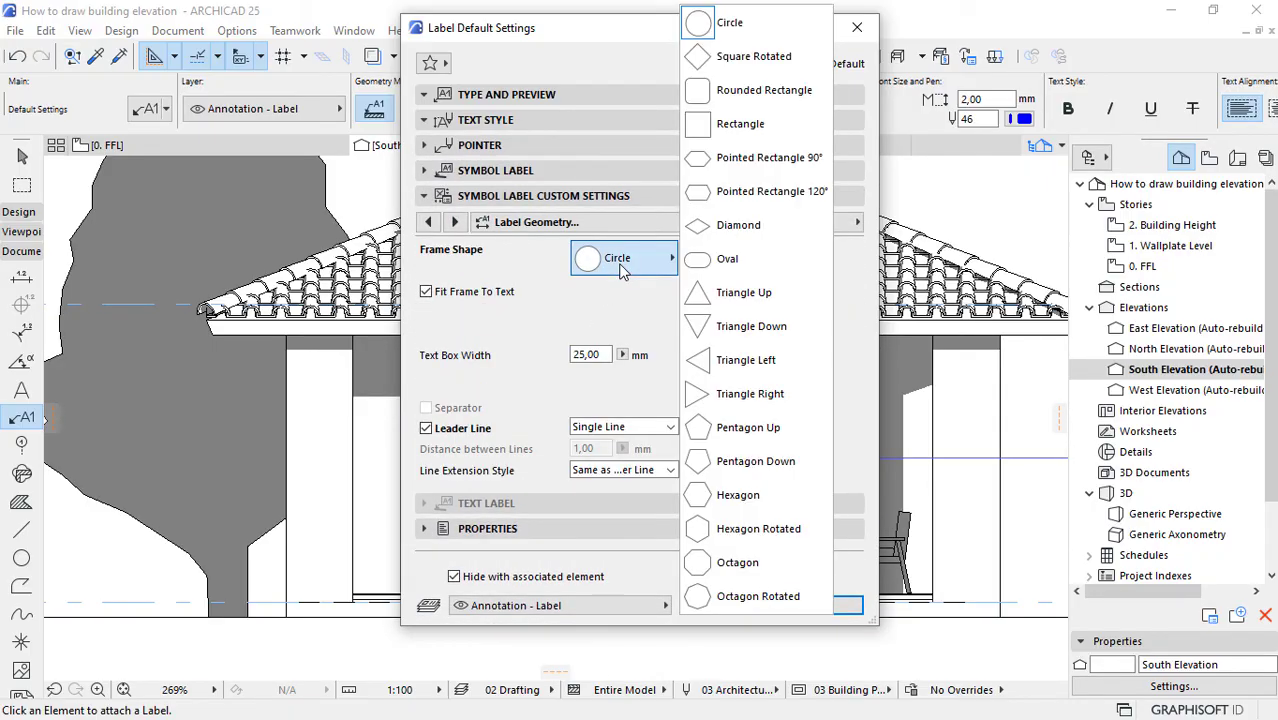
{"action": "left_click", "coordinate": [728, 260]}
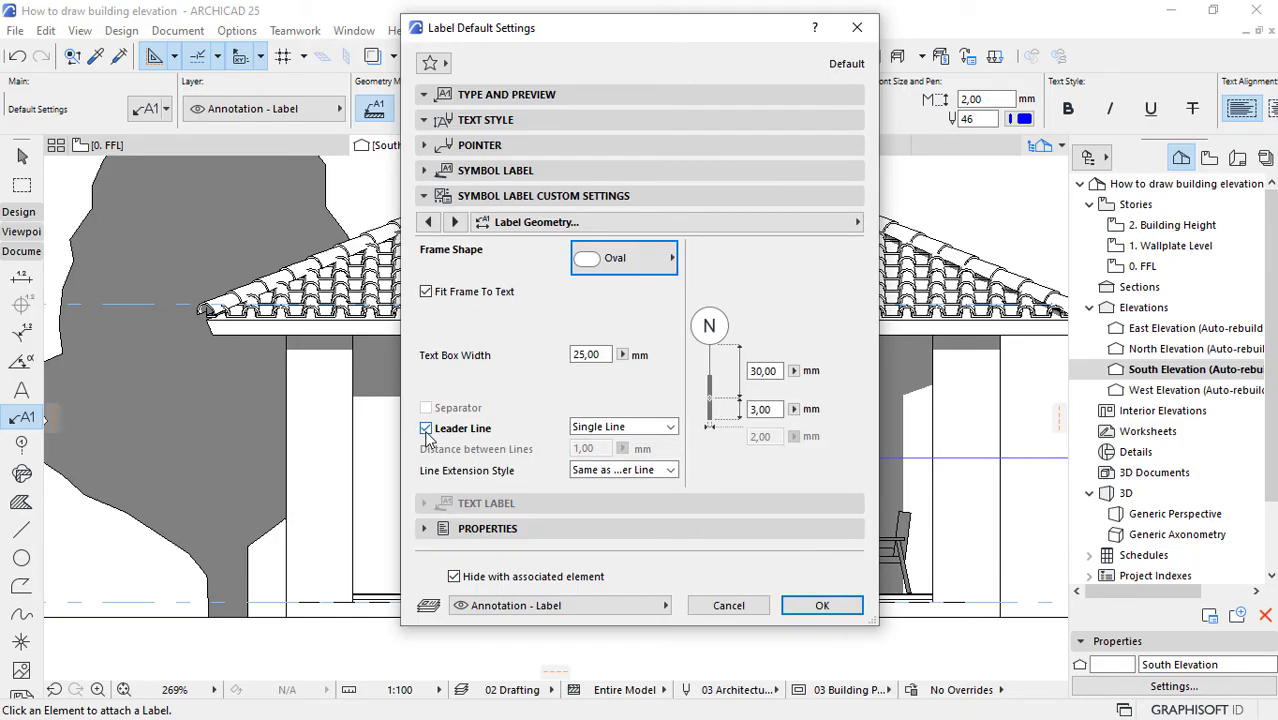
Step: Turn off the label's leader line and set the vertical distance below the frame to 0,01 mm
{"action": "left_click", "coordinate": [426, 429]}
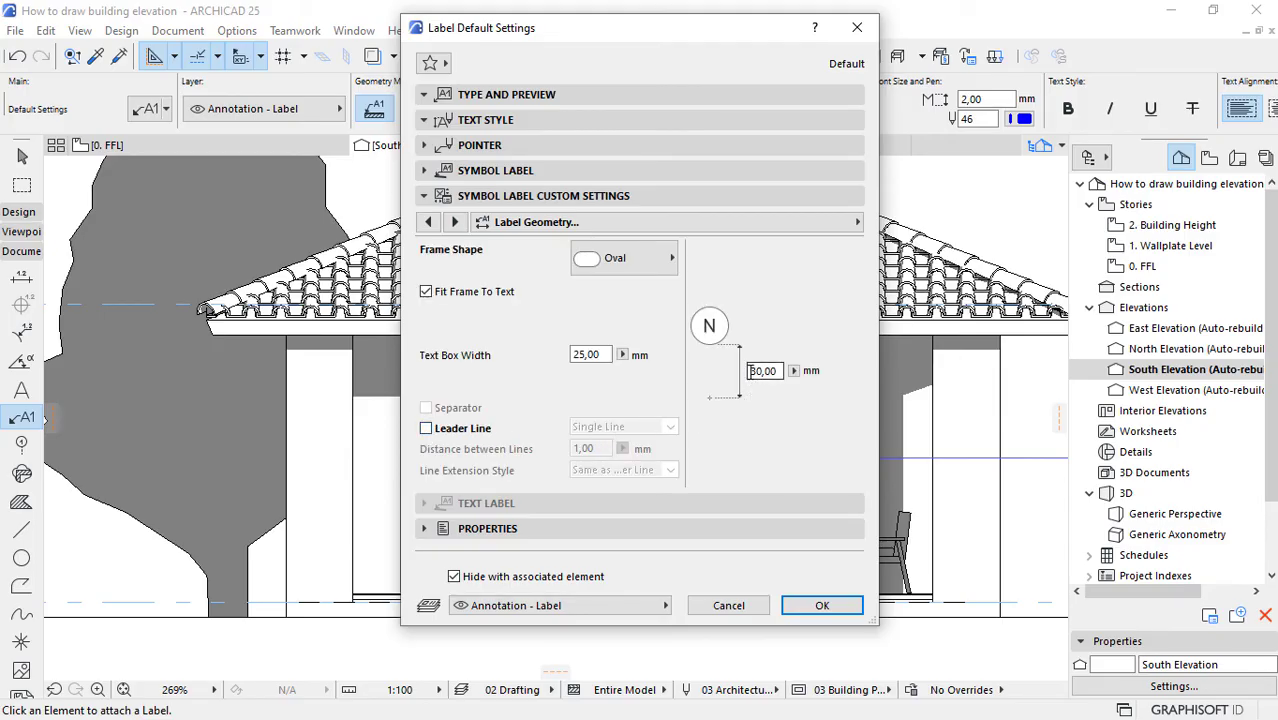
{"action": "left_click_drag", "start_coordinate": [750, 371], "coordinate": [784, 368]}
{"action": "key", "text": "Tab"}
Step: Confirm the label default settings, attach an ID label to the veranda's sliding door, and select that label
{"action": "left_click", "coordinate": [452, 223]}
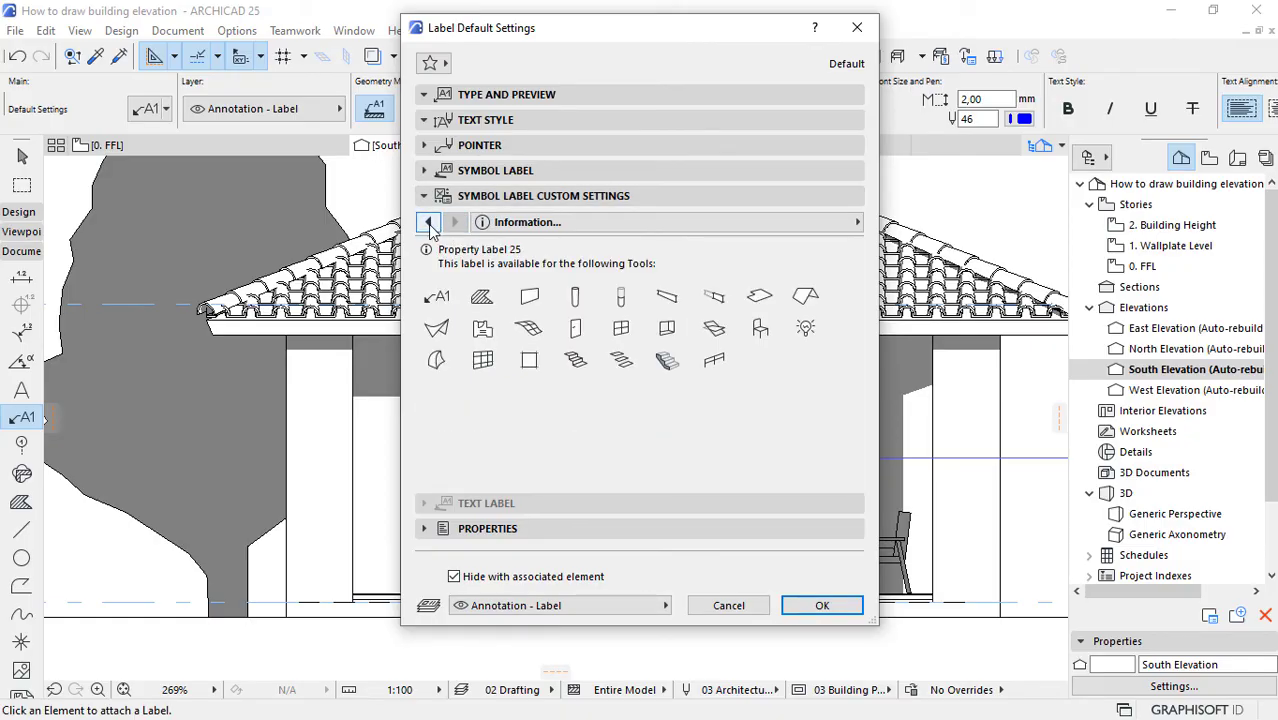
{"action": "left_click", "coordinate": [429, 223]}
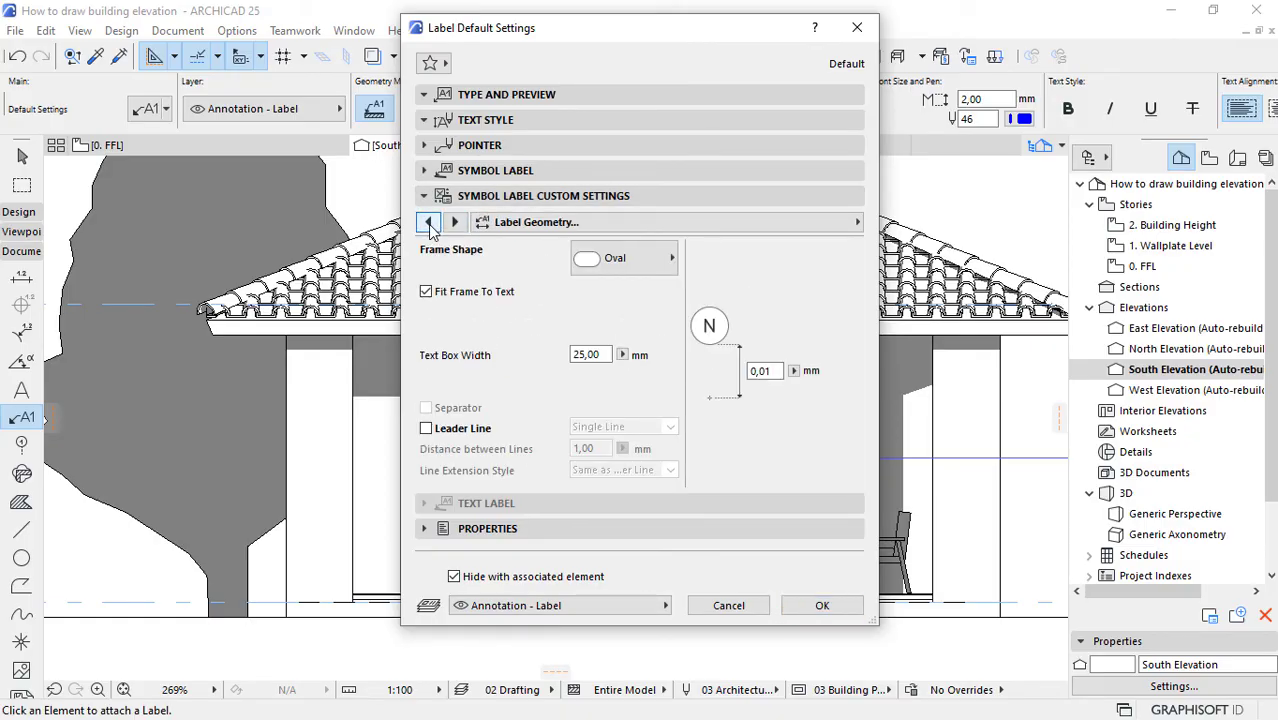
{"action": "left_click", "coordinate": [429, 223]}
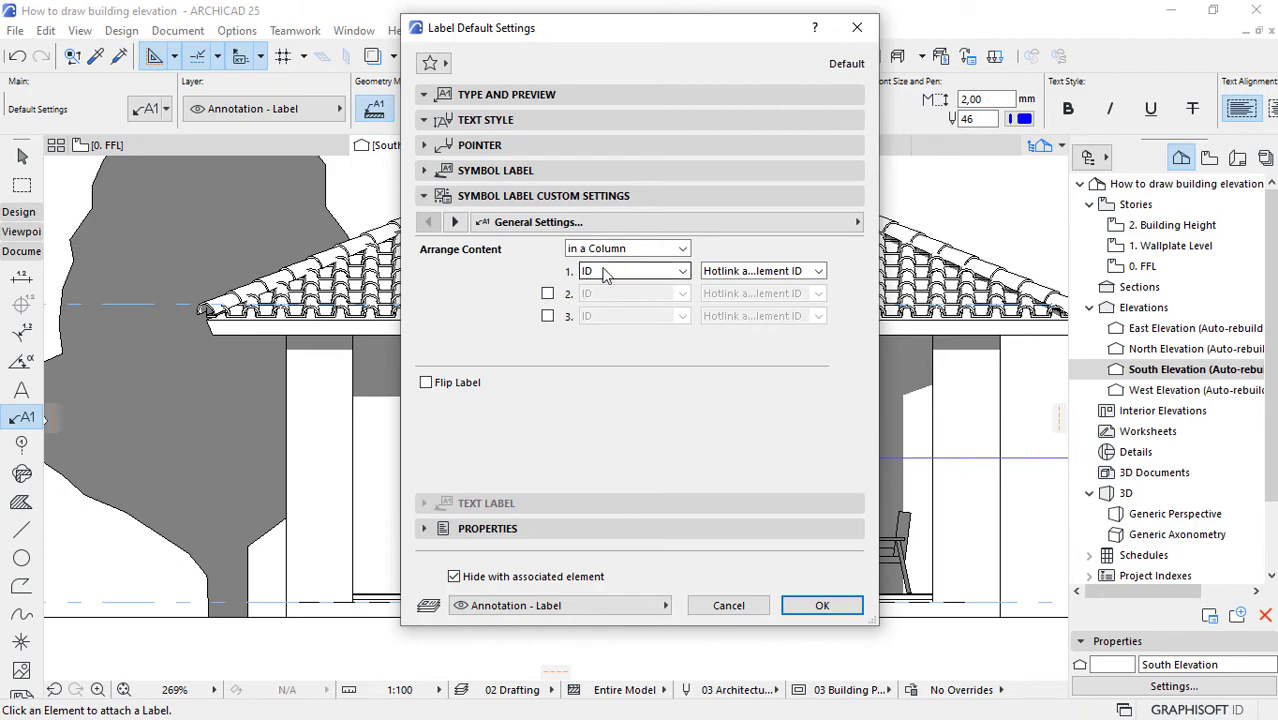
{"action": "left_click", "coordinate": [822, 605]}
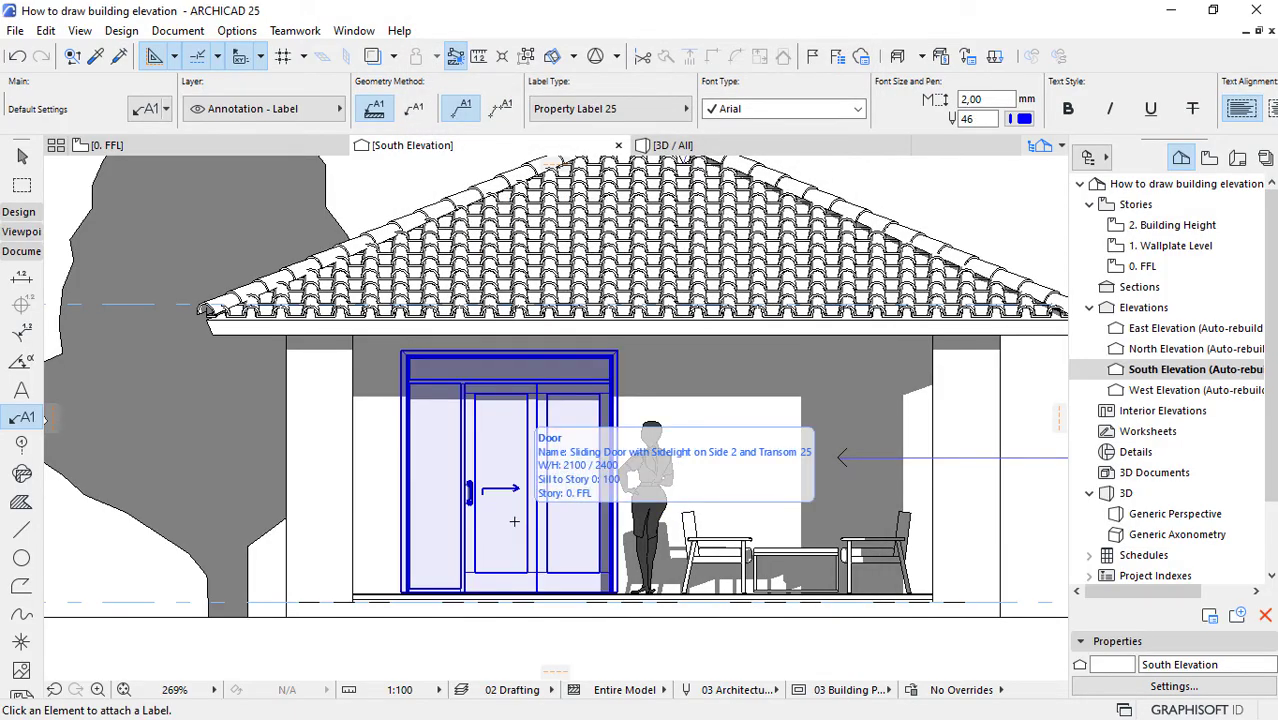
{"action": "left_click", "coordinate": [514, 521]}
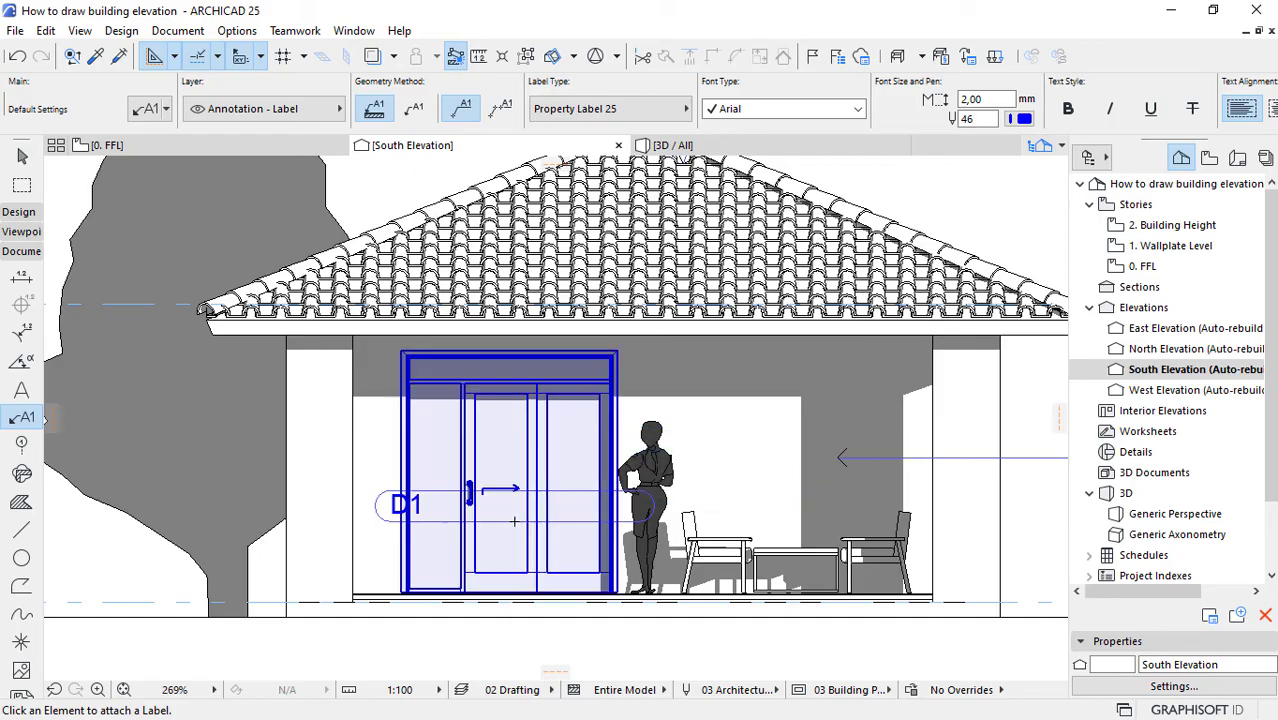
{"action": "scroll", "coordinate": [506, 554], "scroll_direction": "up", "scroll_amount": 2}
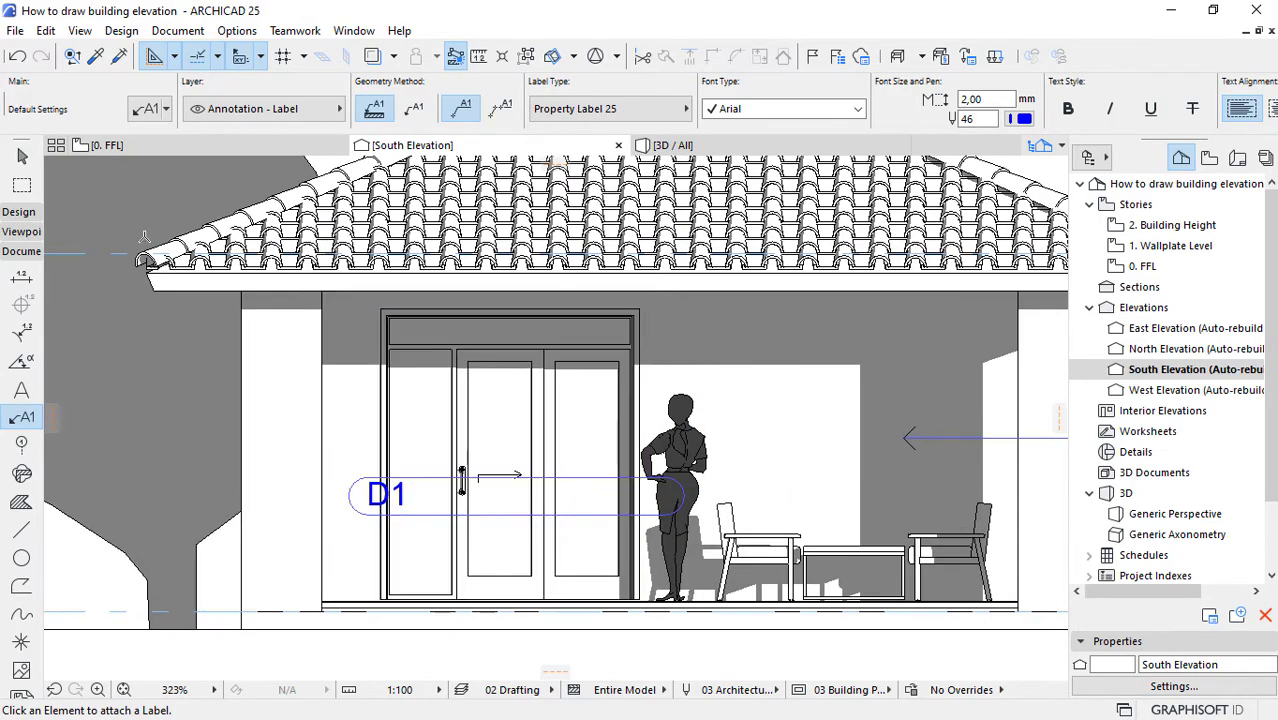
{"action": "left_click", "coordinate": [23, 160]}
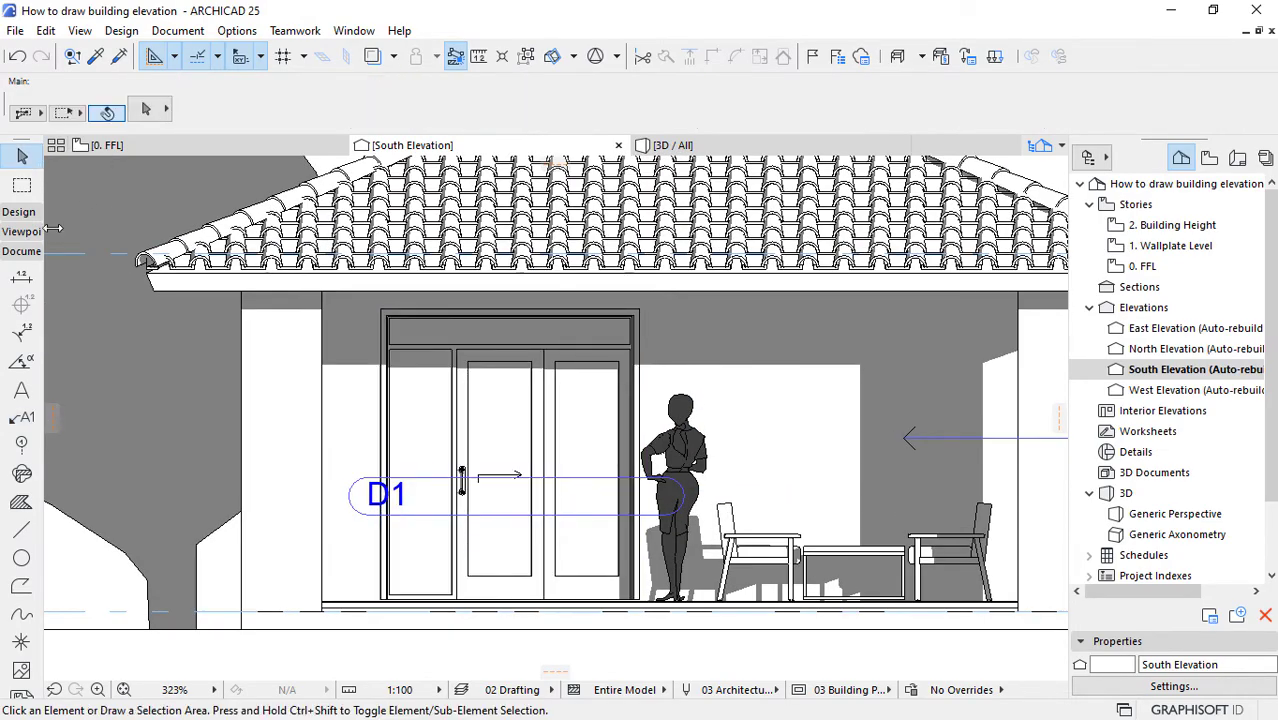
{"action": "left_click", "coordinate": [424, 510]}
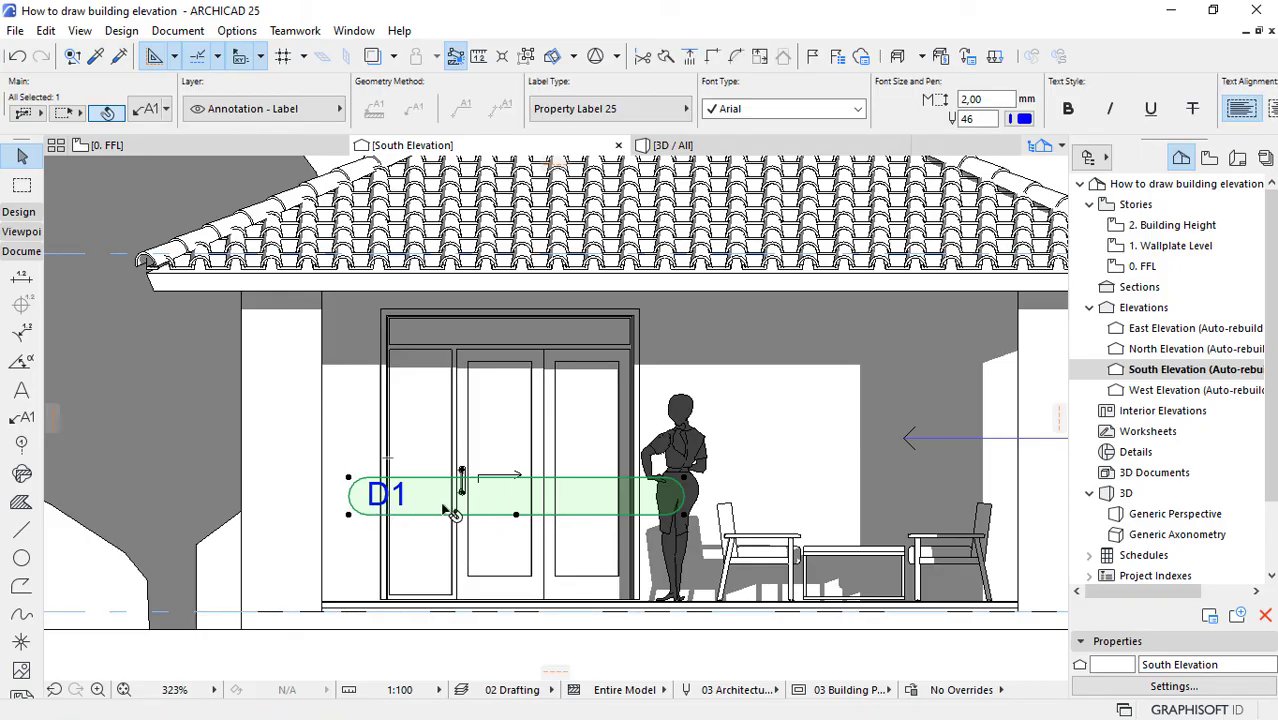
Step: Try the door label with Fit Frame To Text off and a 10 mm text box width, and undo the change
{"action": "left_click", "coordinate": [148, 111]}
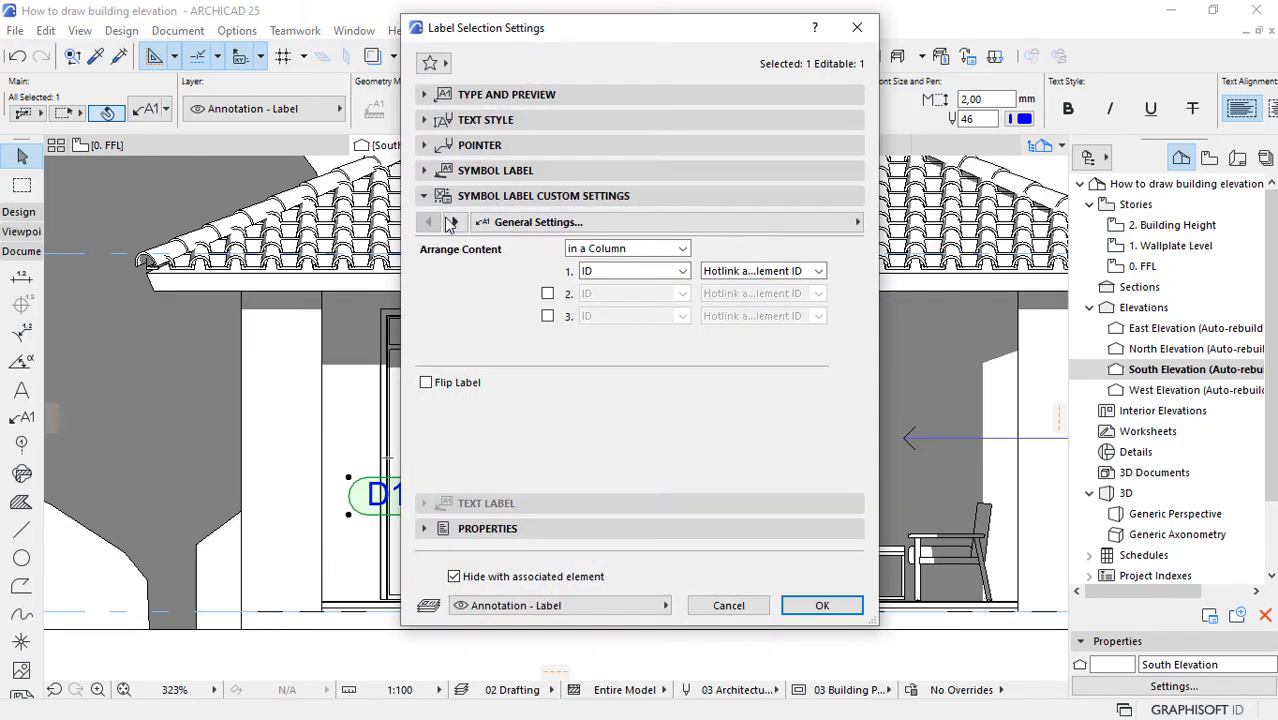
{"action": "left_click", "coordinate": [452, 222]}
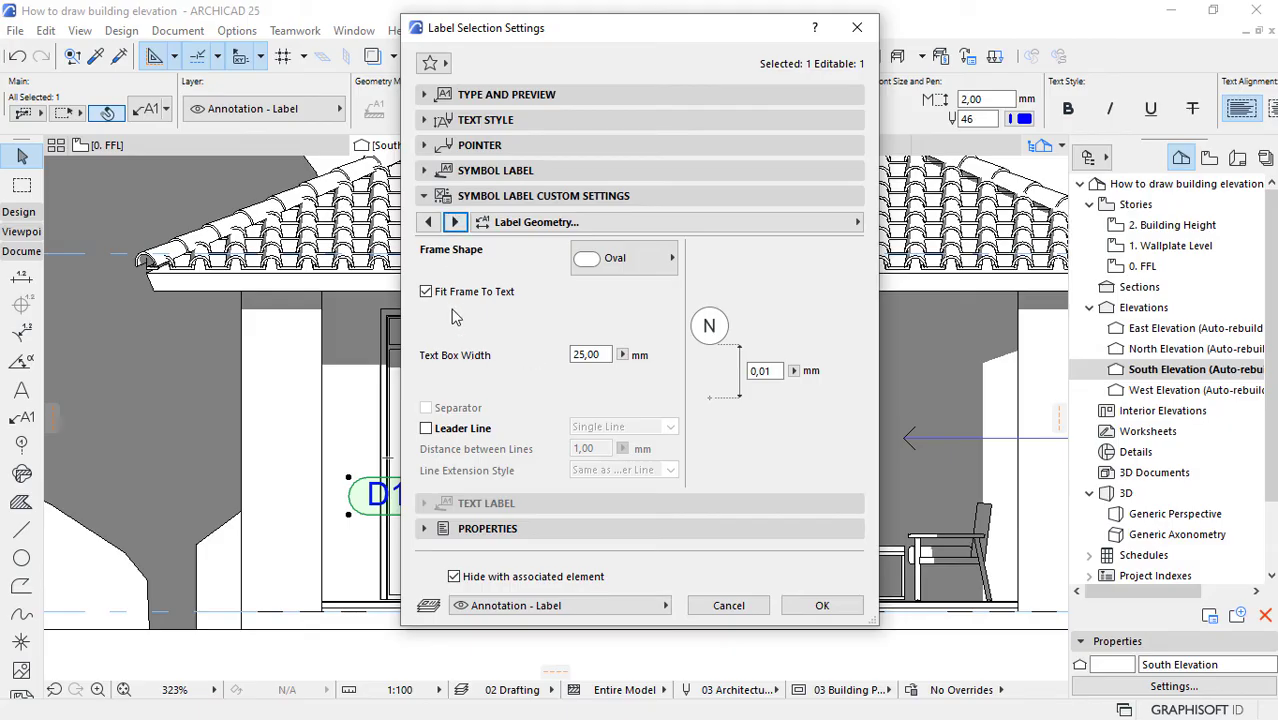
{"action": "left_click", "coordinate": [426, 293]}
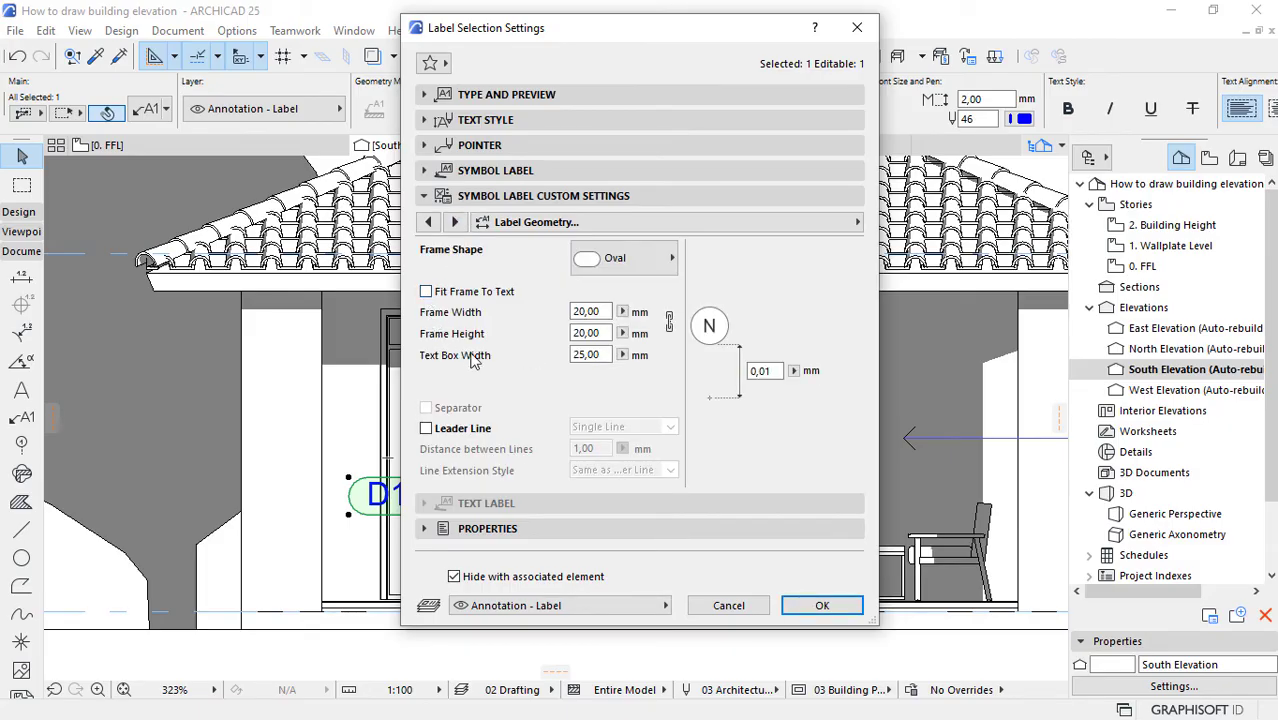
{"action": "left_click", "coordinate": [460, 298]}
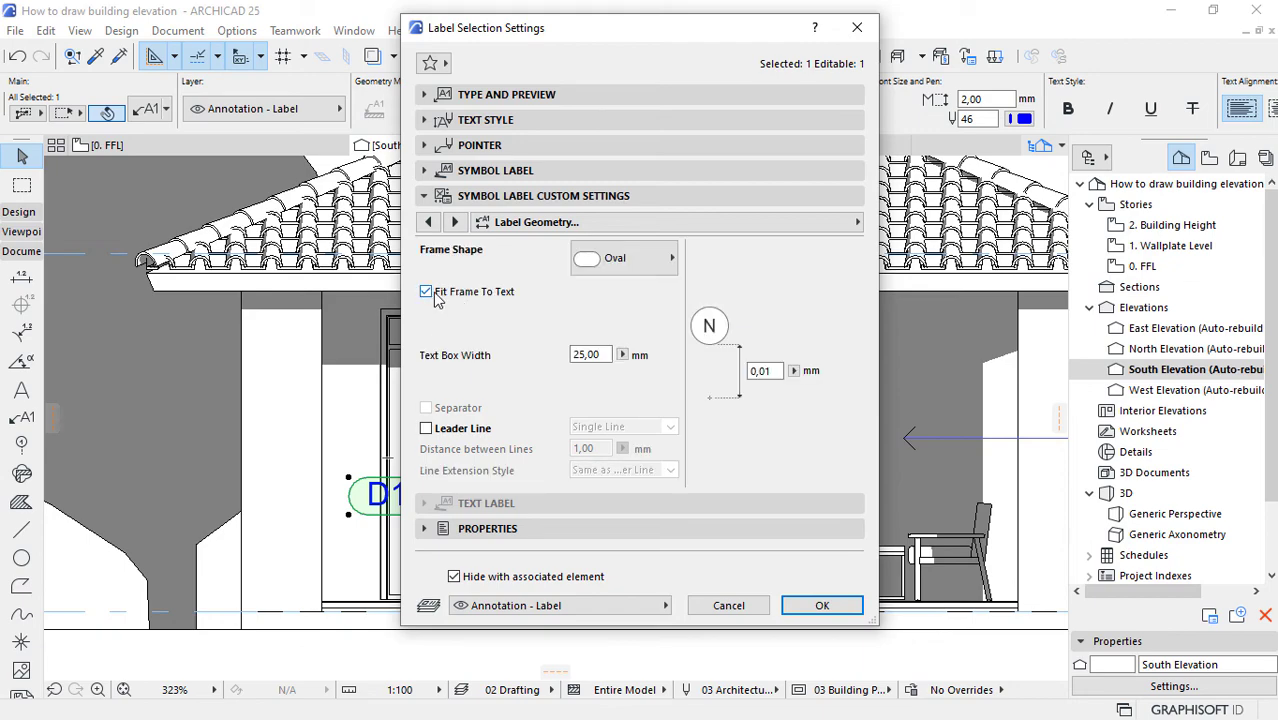
{"action": "left_click", "coordinate": [434, 295]}
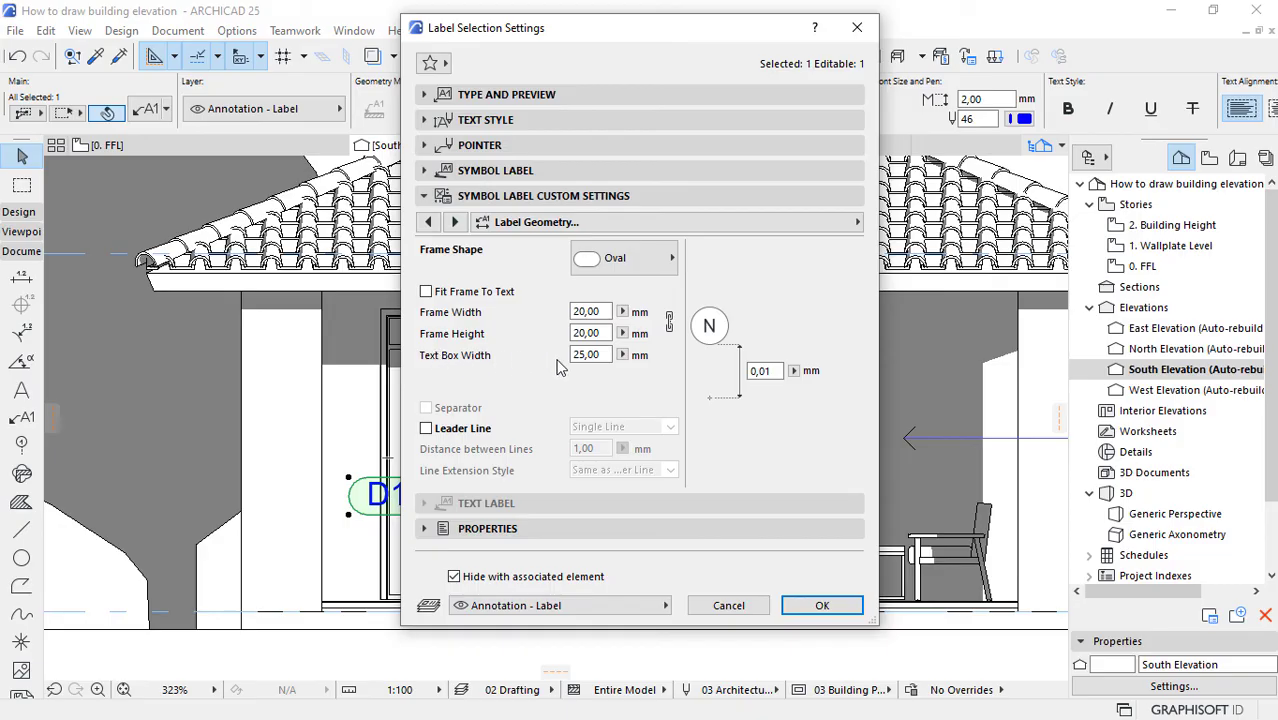
{"action": "left_click_drag", "start_coordinate": [605, 355], "coordinate": [559, 358]}
{"action": "type", "text": "10"}
{"action": "left_click", "coordinate": [821, 605]}
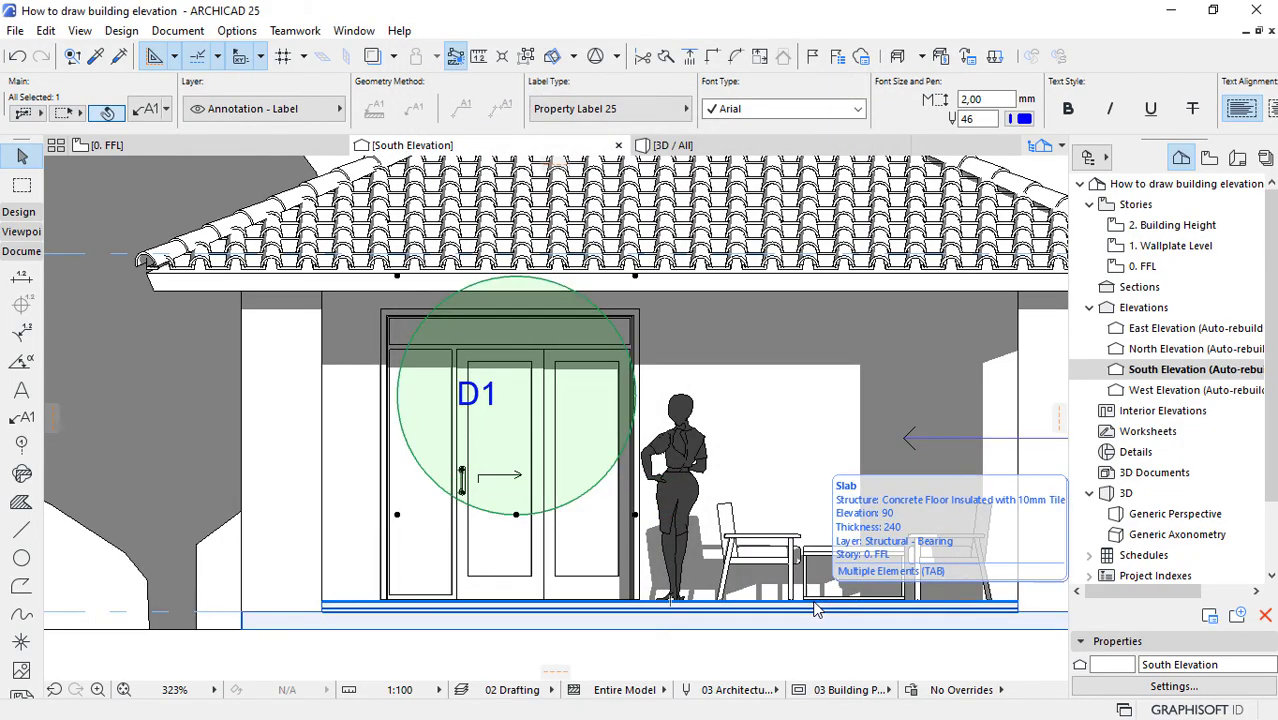
{"action": "key", "text": "ctrl+z"}
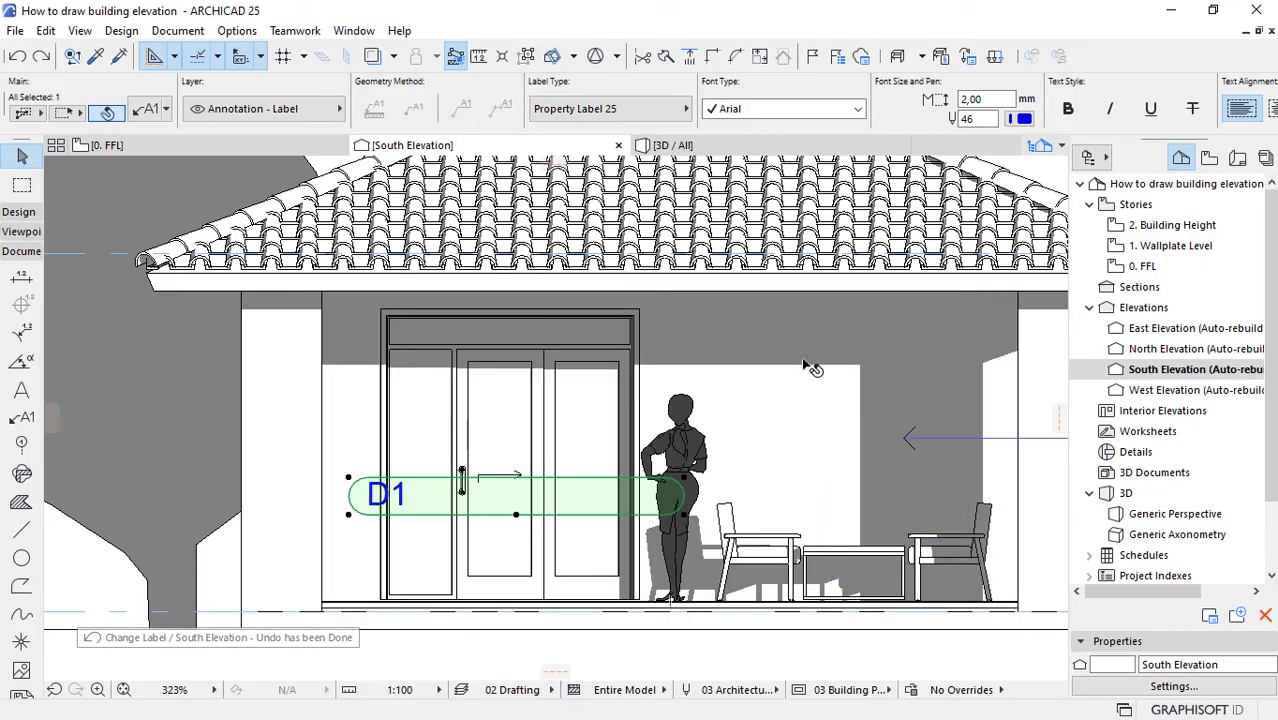
Step: Set the text alignment of the selected D1 door label to Center
{"action": "scroll", "coordinate": [767, 113], "scroll_direction": "down", "scroll_amount": 4}
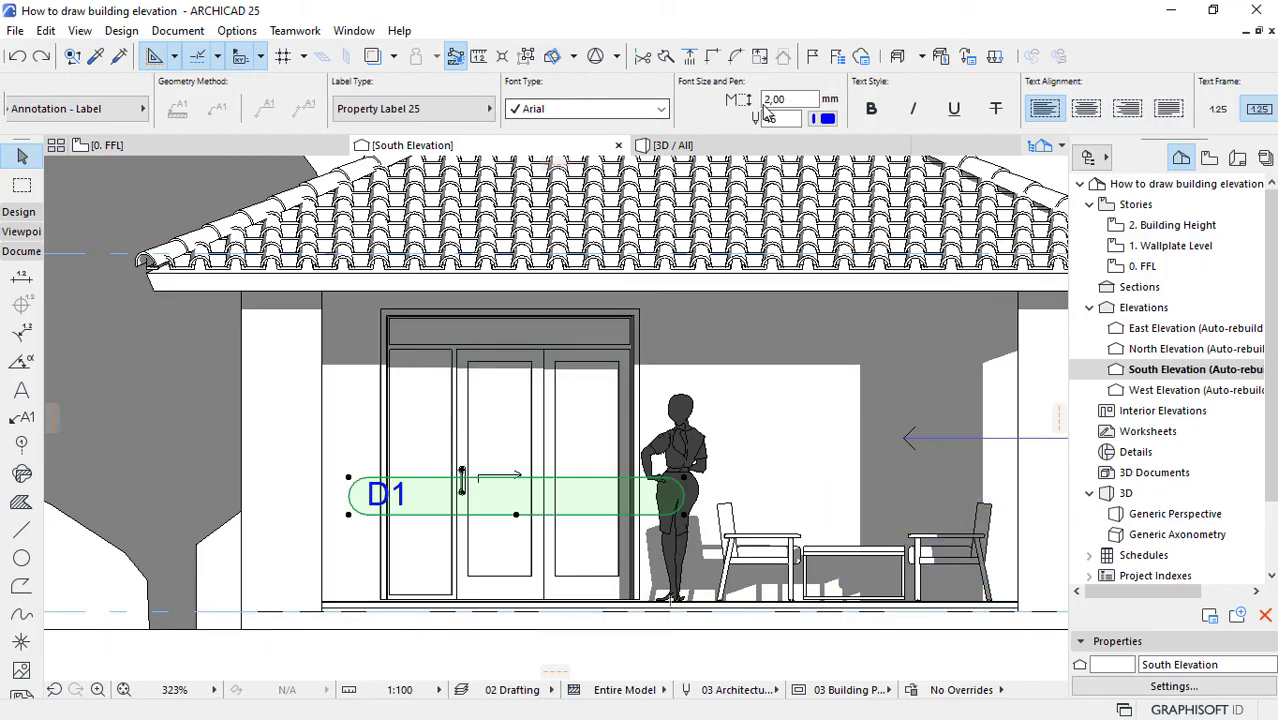
{"action": "left_click", "coordinate": [1087, 109]}
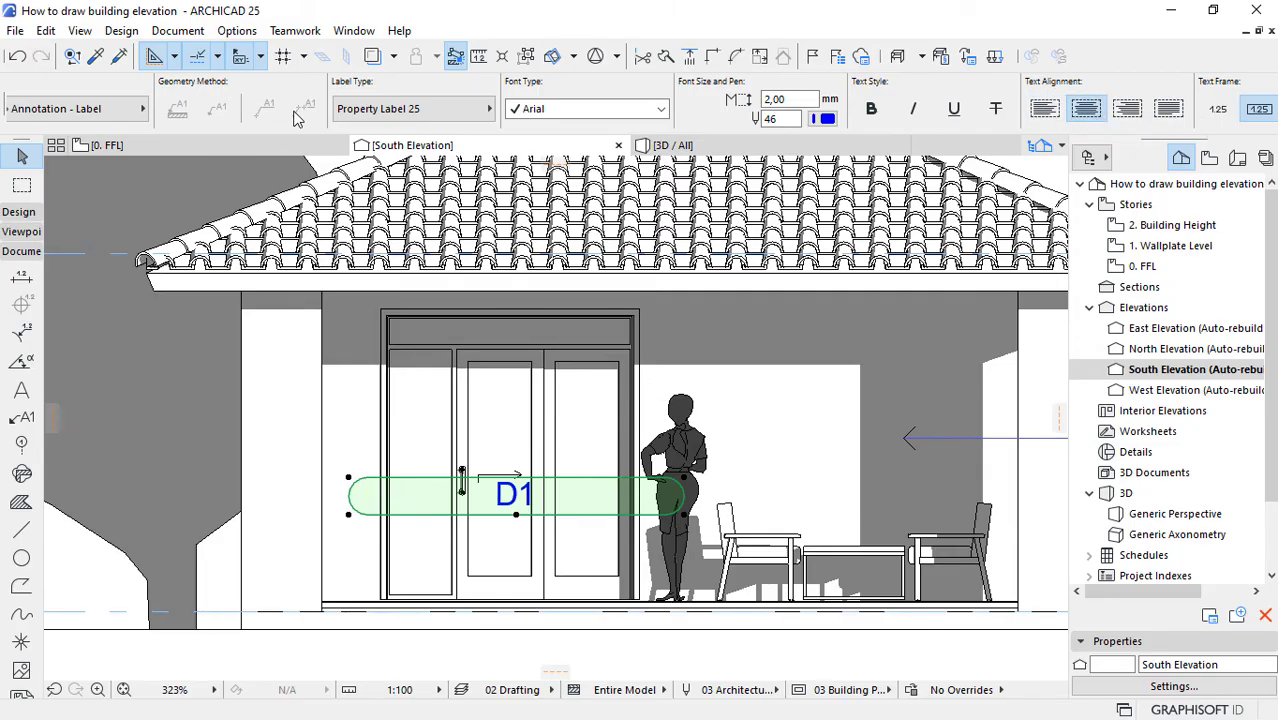
{"action": "scroll", "coordinate": [295, 118], "scroll_direction": "up", "scroll_amount": 3}
{"action": "scroll", "coordinate": [290, 115], "scroll_direction": "up", "scroll_amount": 2}
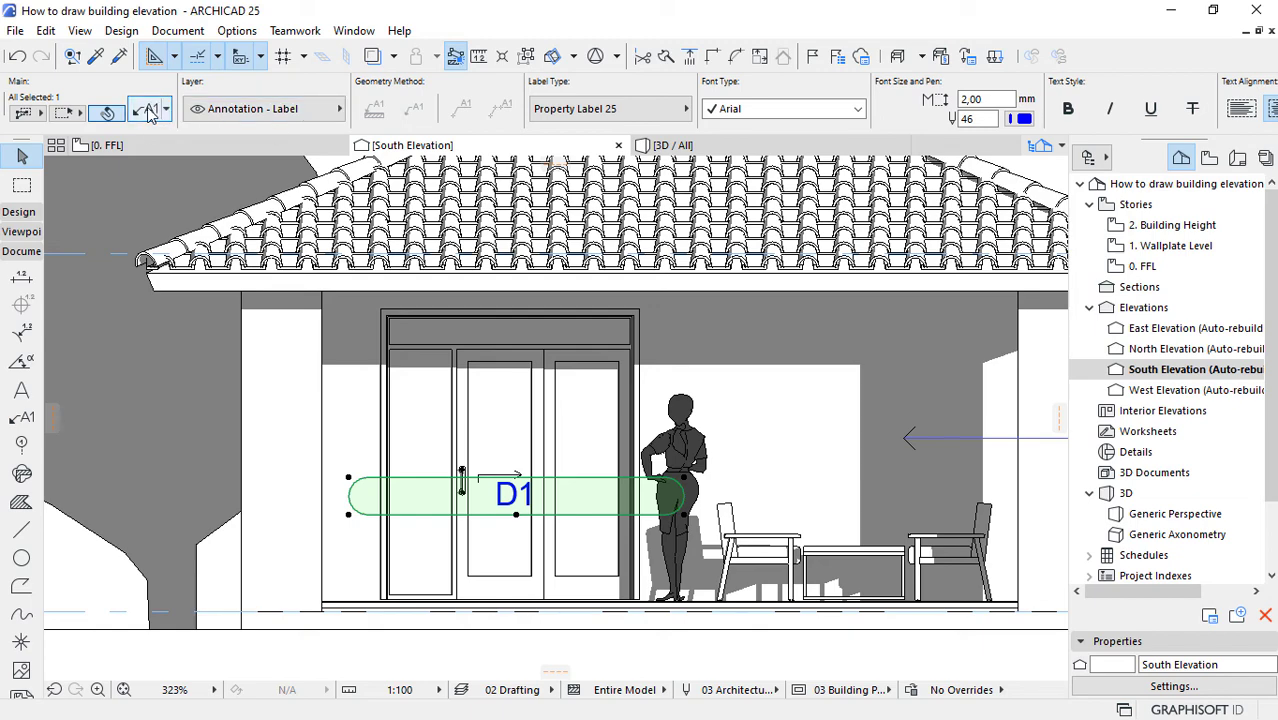
Step: Try a text box width of 10 mm for the D1 label in its label geometry settings
{"action": "left_click", "coordinate": [147, 110]}
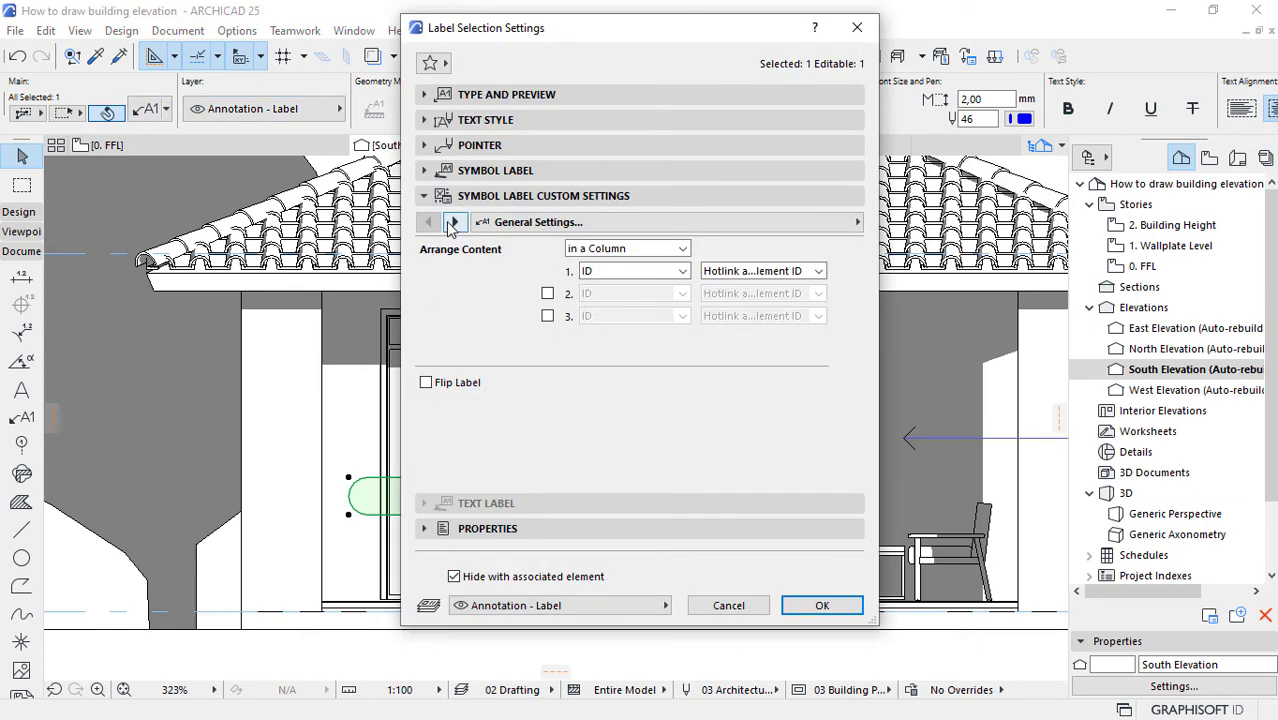
{"action": "left_click", "coordinate": [453, 222]}
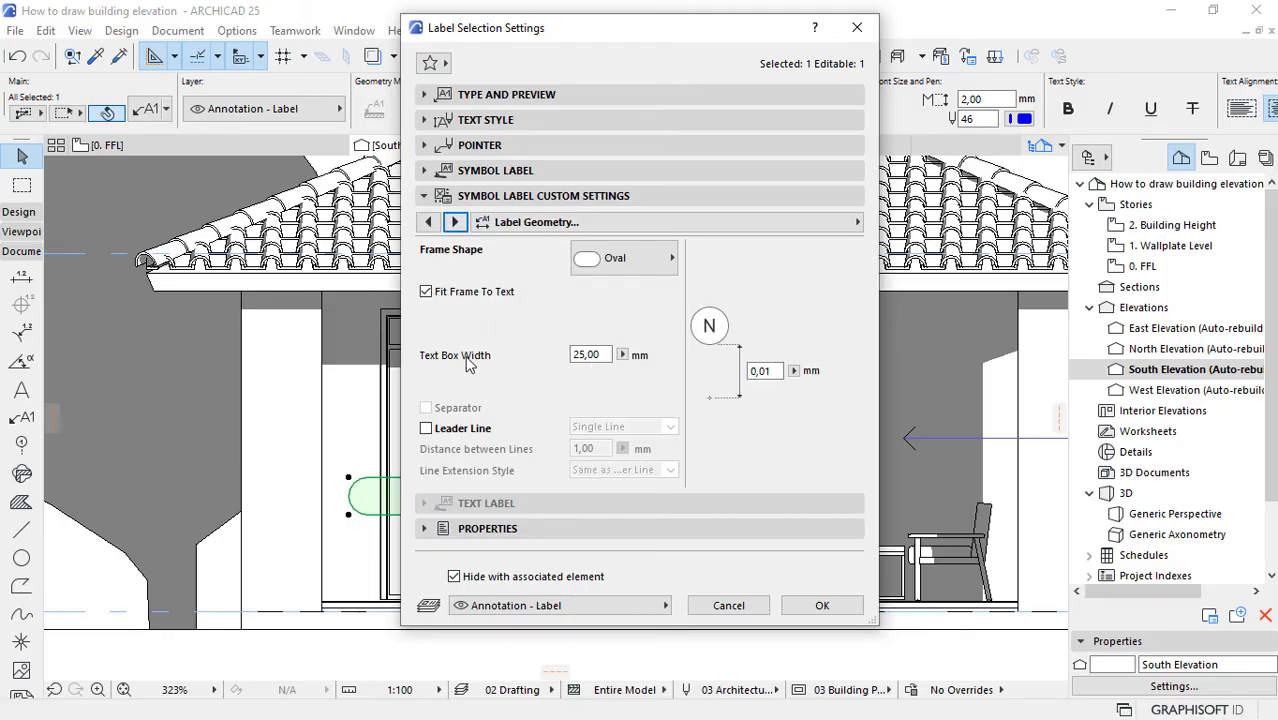
{"action": "left_click", "coordinate": [578, 356]}
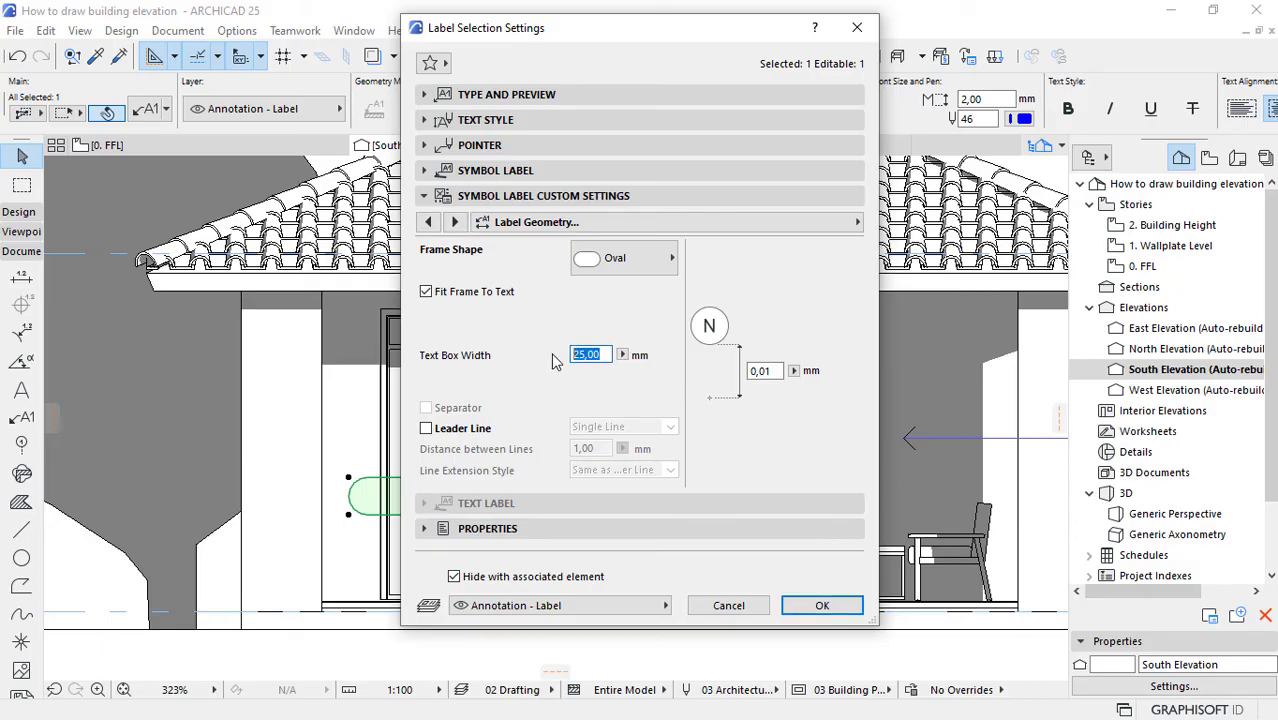
{"action": "type", "text": "10"}
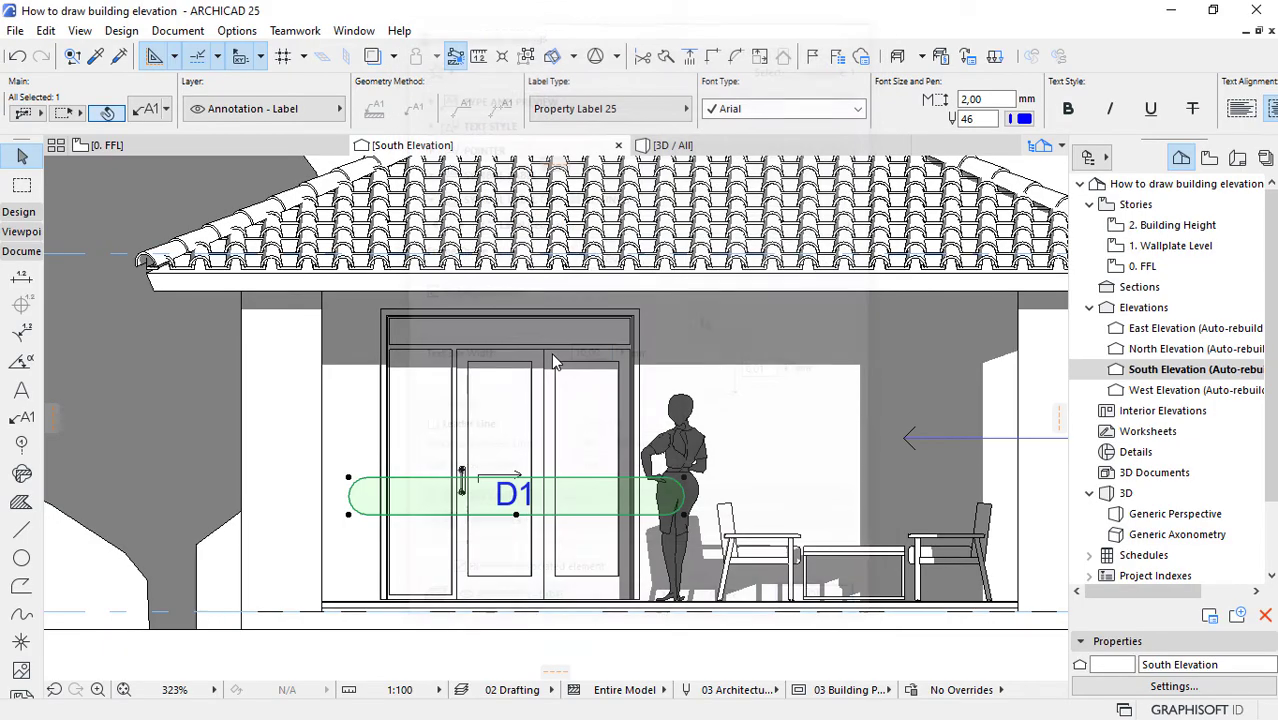
{"action": "key", "text": "Return"}
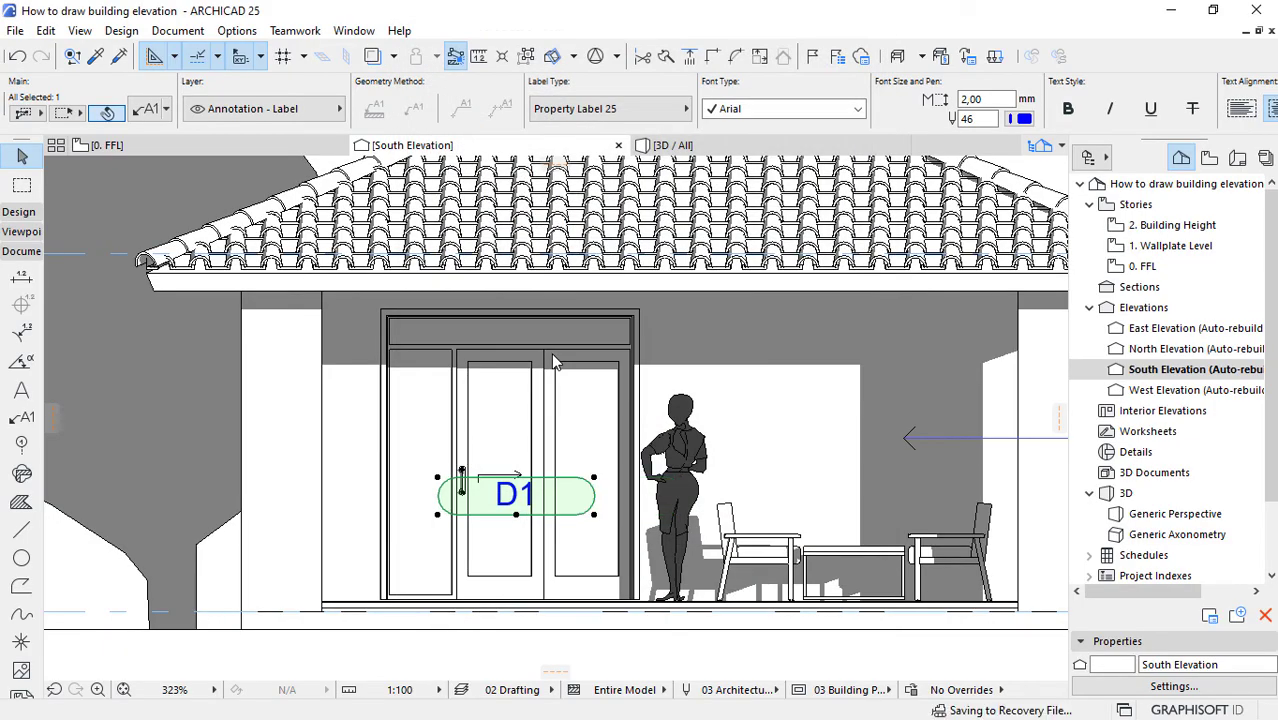
Step: Try narrowing the D1 label's text box width to 5 mm
{"action": "left_click", "coordinate": [138, 115]}
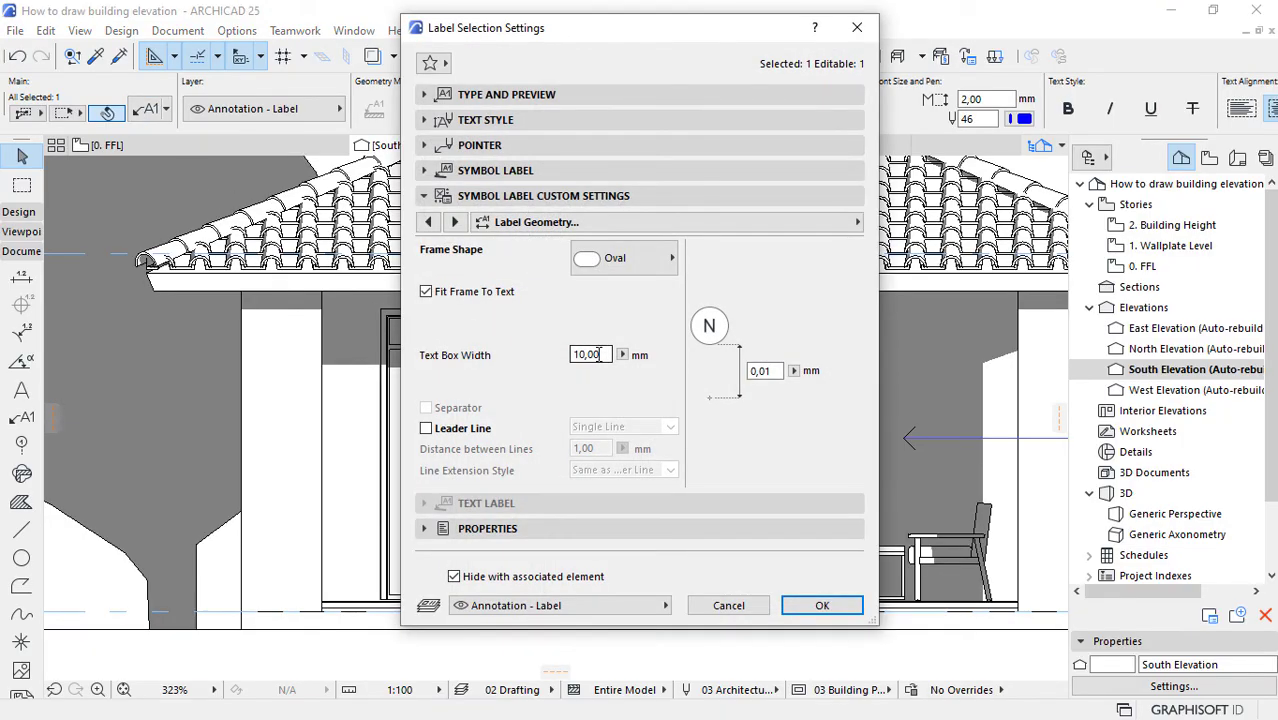
{"action": "left_click_drag", "start_coordinate": [598, 354], "coordinate": [490, 367]}
{"action": "type", "text": "0"}
{"action": "key", "text": "Return"}
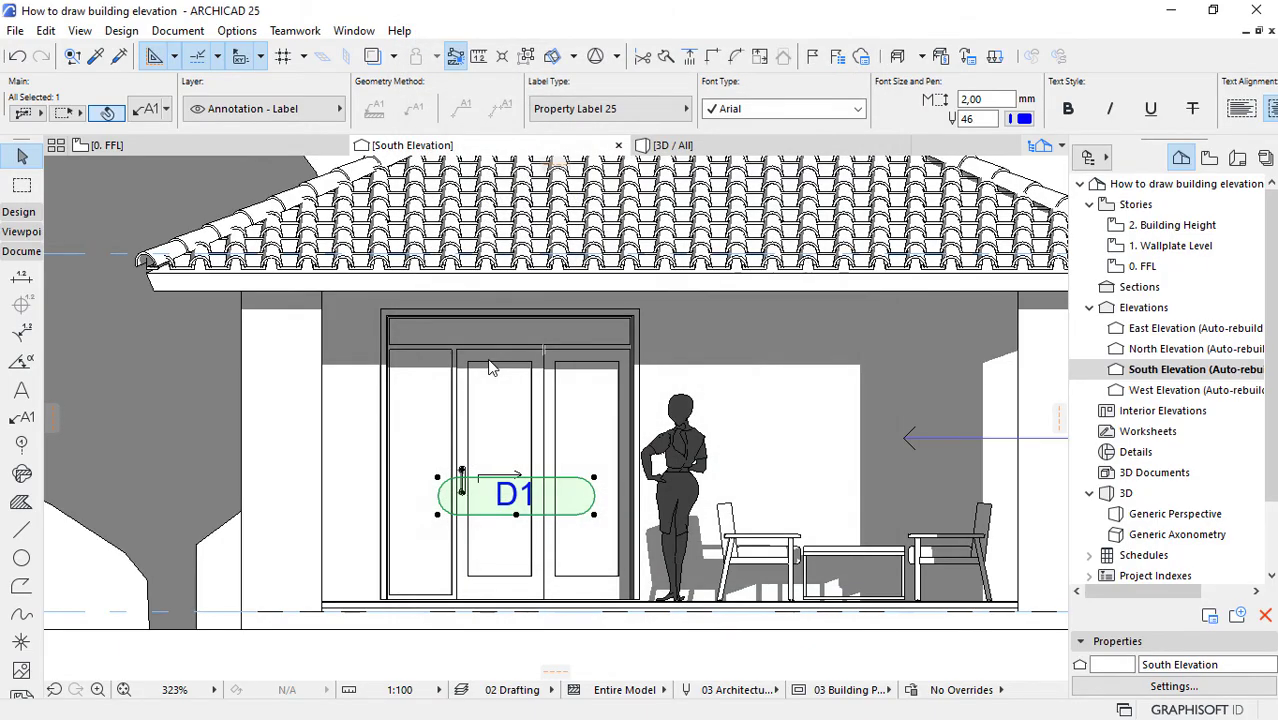
Step: Move the D1 label about 580 mm up on the middle door leaf, above the arrow, and set its frame shape to Circle
{"action": "left_click", "coordinate": [515, 514]}
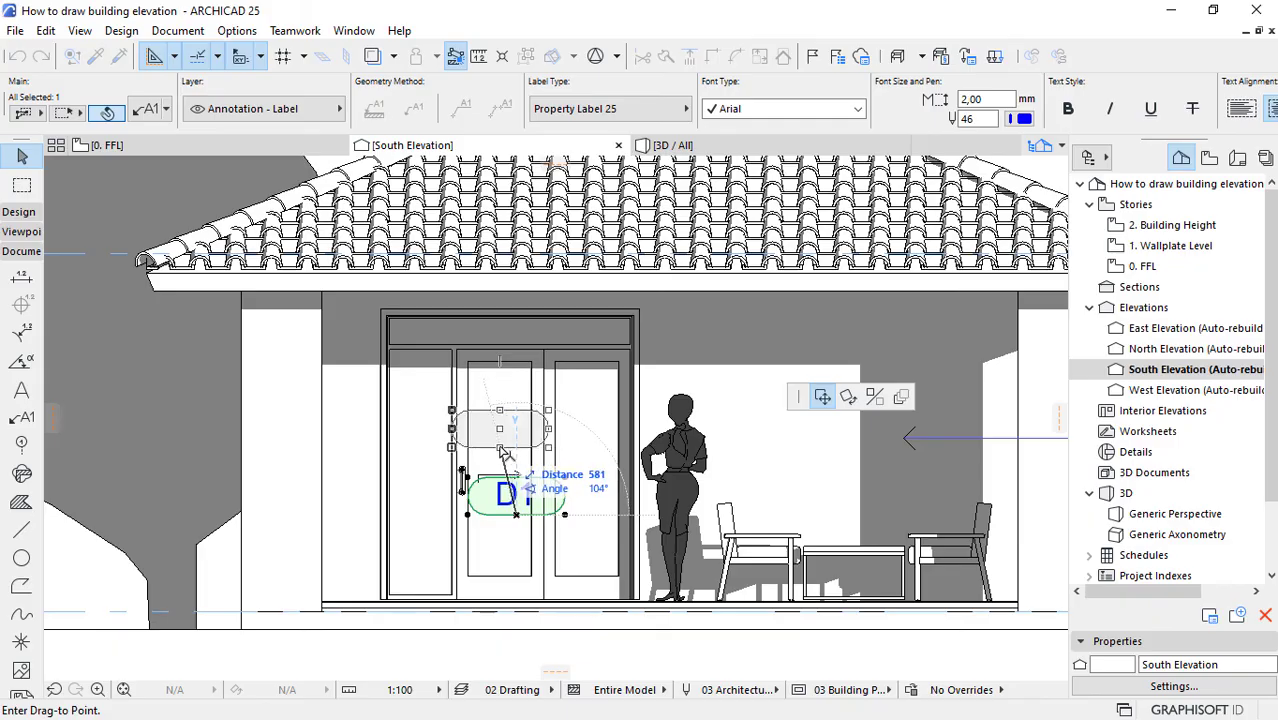
{"action": "left_click", "coordinate": [500, 448]}
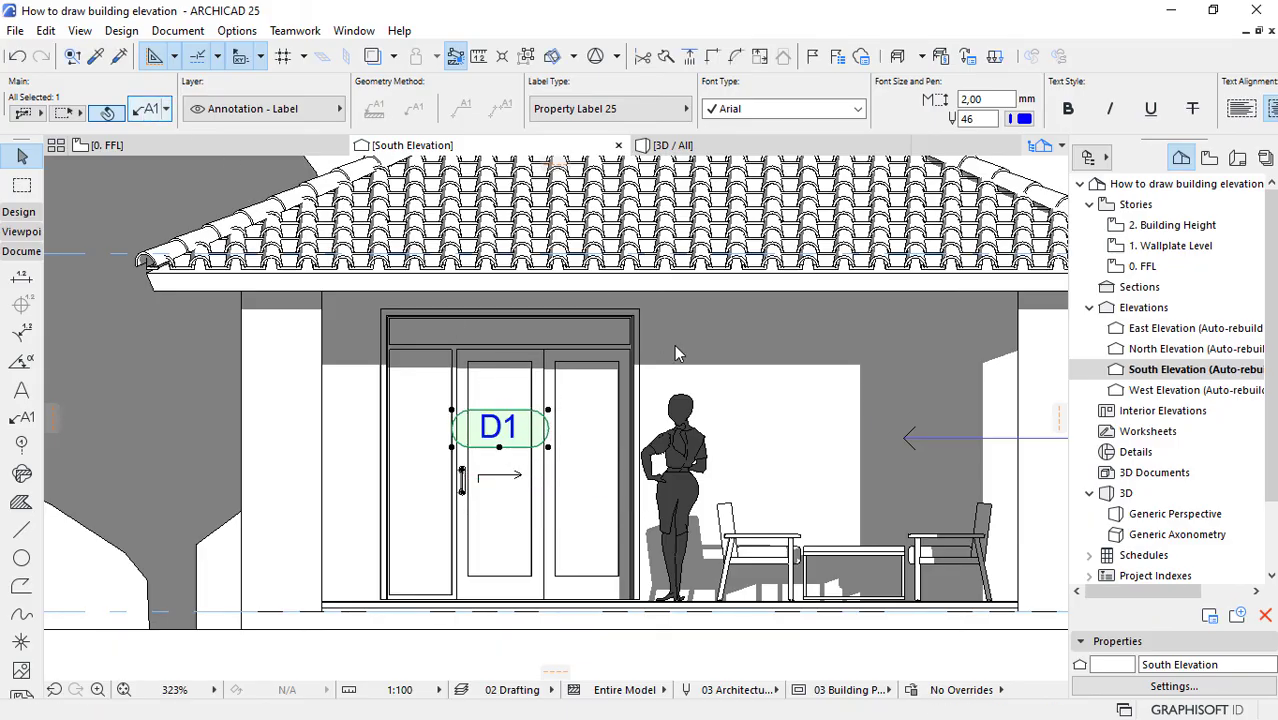
{"action": "key", "text": "ctrl+t"}
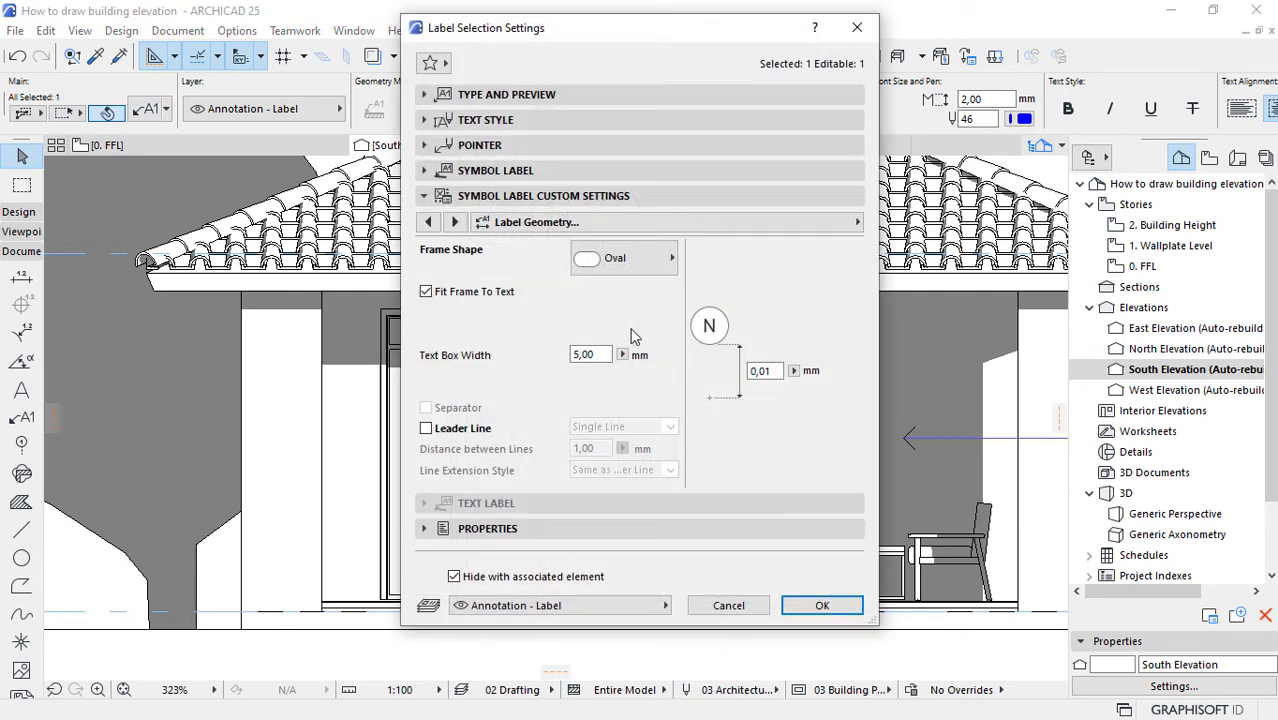
{"action": "left_click", "coordinate": [618, 259]}
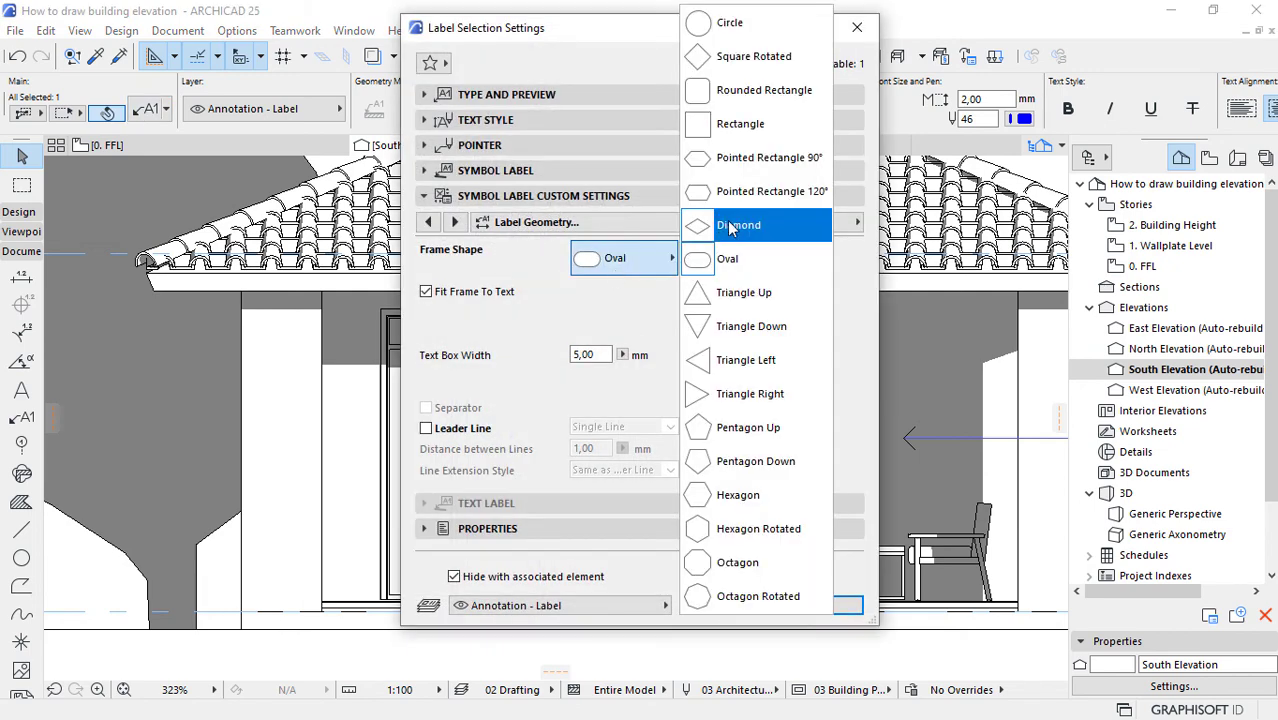
{"action": "left_click", "coordinate": [716, 30]}
{"action": "left_click", "coordinate": [820, 603]}
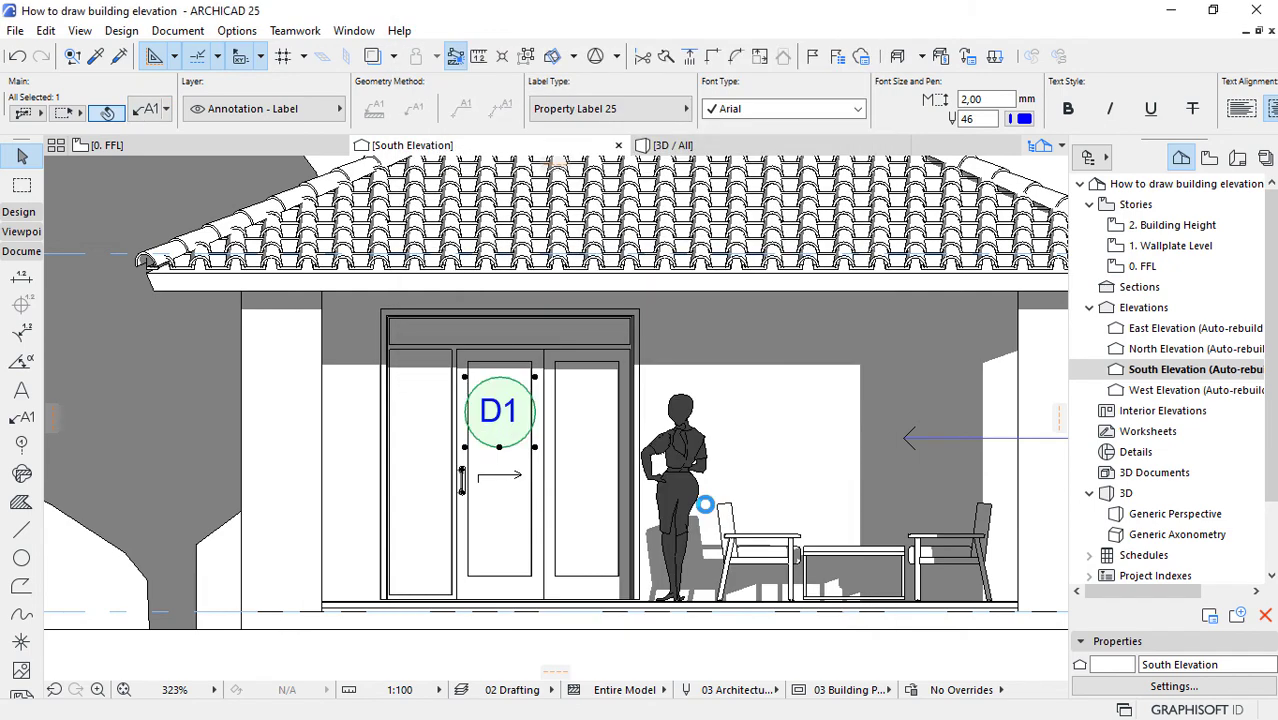
Step: Reduce the circular D1 label's text box width to 4 mm and further to 3 mm
{"action": "left_click", "coordinate": [150, 112]}
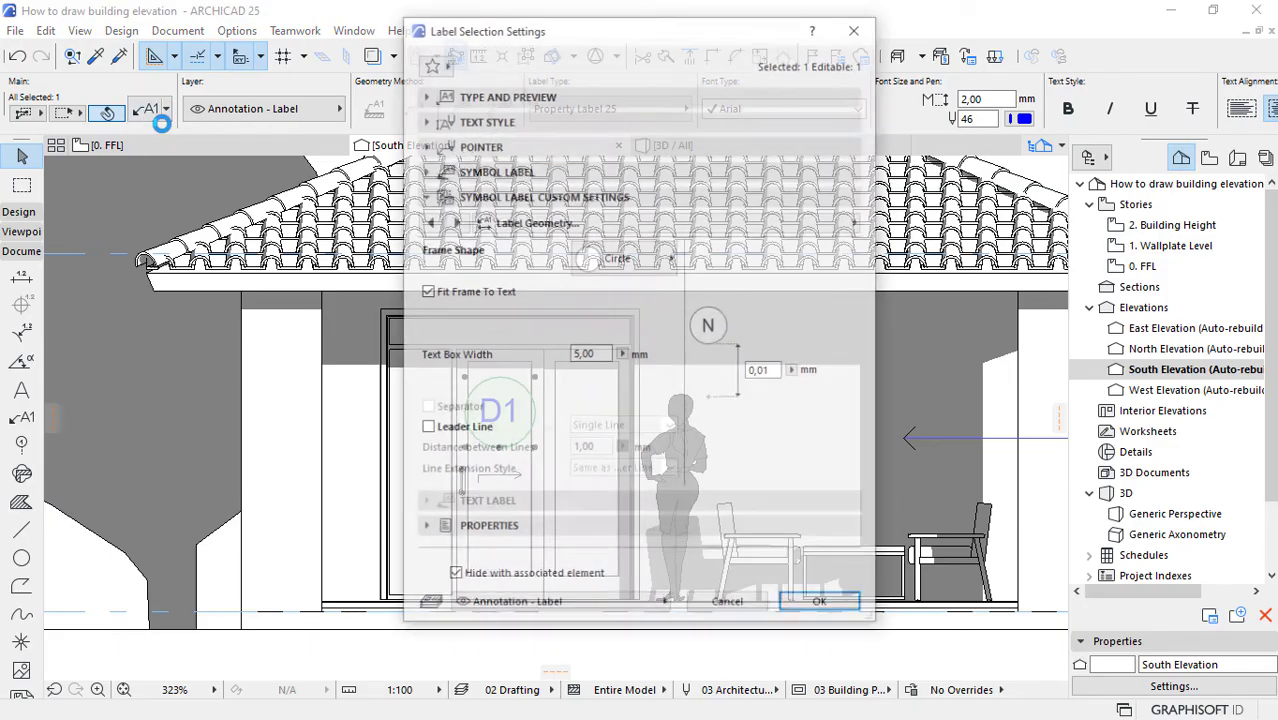
{"action": "left_click_drag", "start_coordinate": [603, 356], "coordinate": [569, 357]}
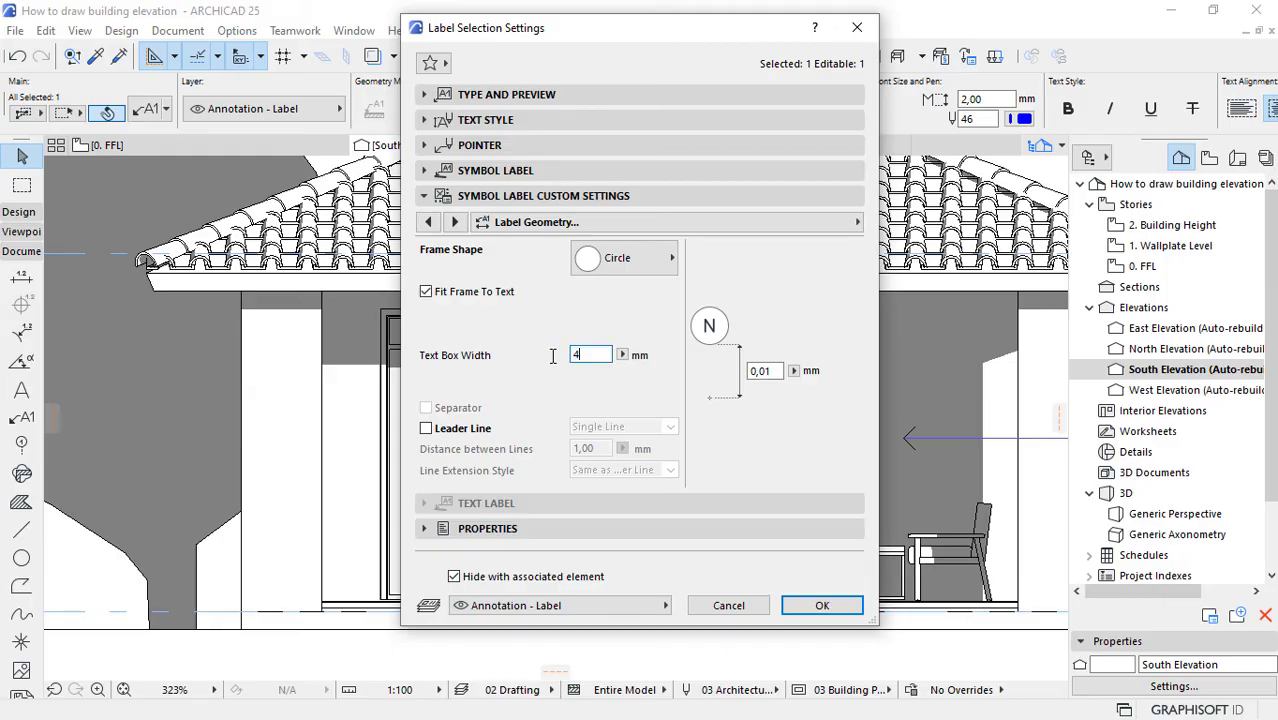
{"action": "type", "text": "4"}
{"action": "key", "text": "Return"}
{"action": "left_click_drag", "start_coordinate": [604, 354], "coordinate": [522, 355]}
{"action": "type", "text": "2"}
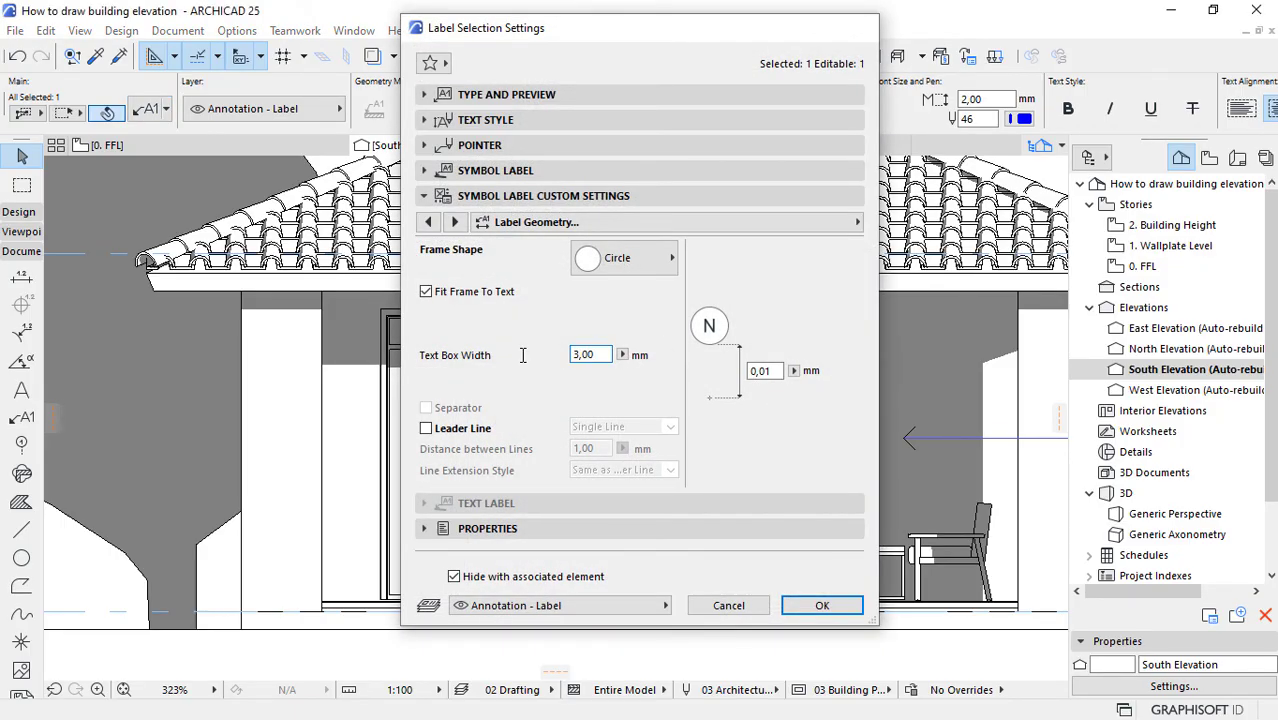
{"action": "key", "text": "Return"}
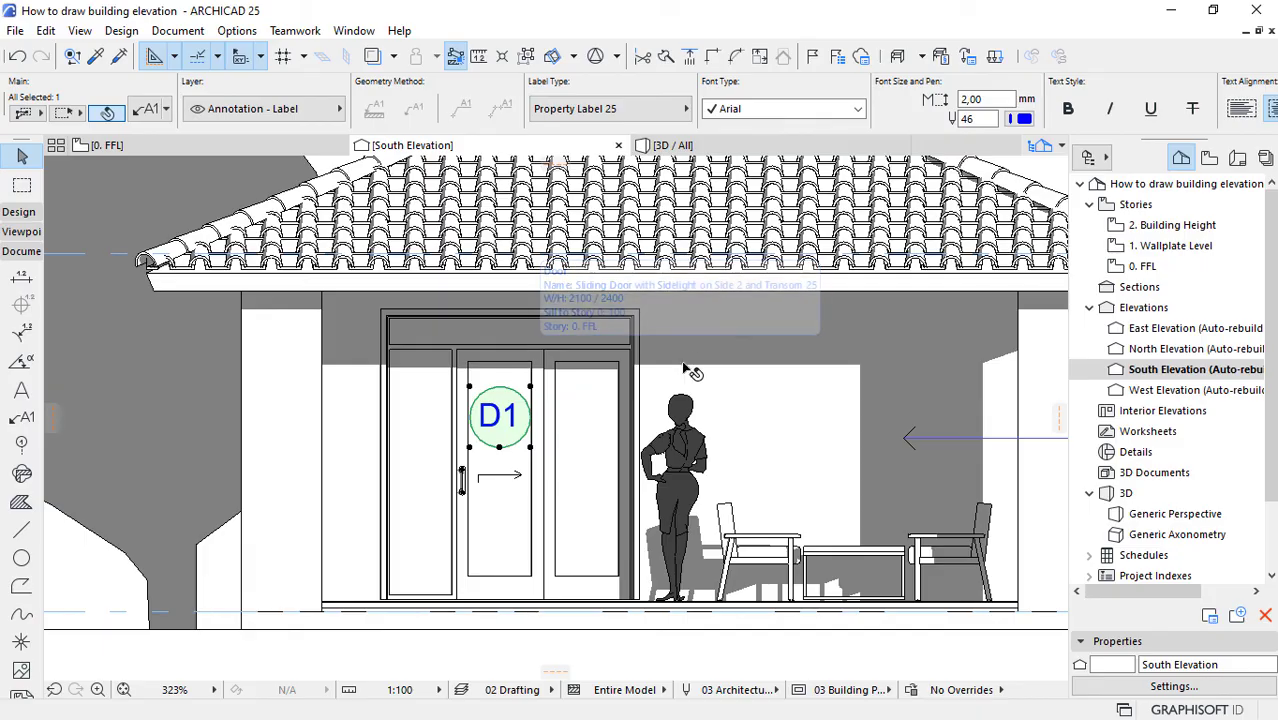
Step: Set the circular D1 door label's font size to 1.5 mm
{"action": "left_click", "coordinate": [975, 99]}
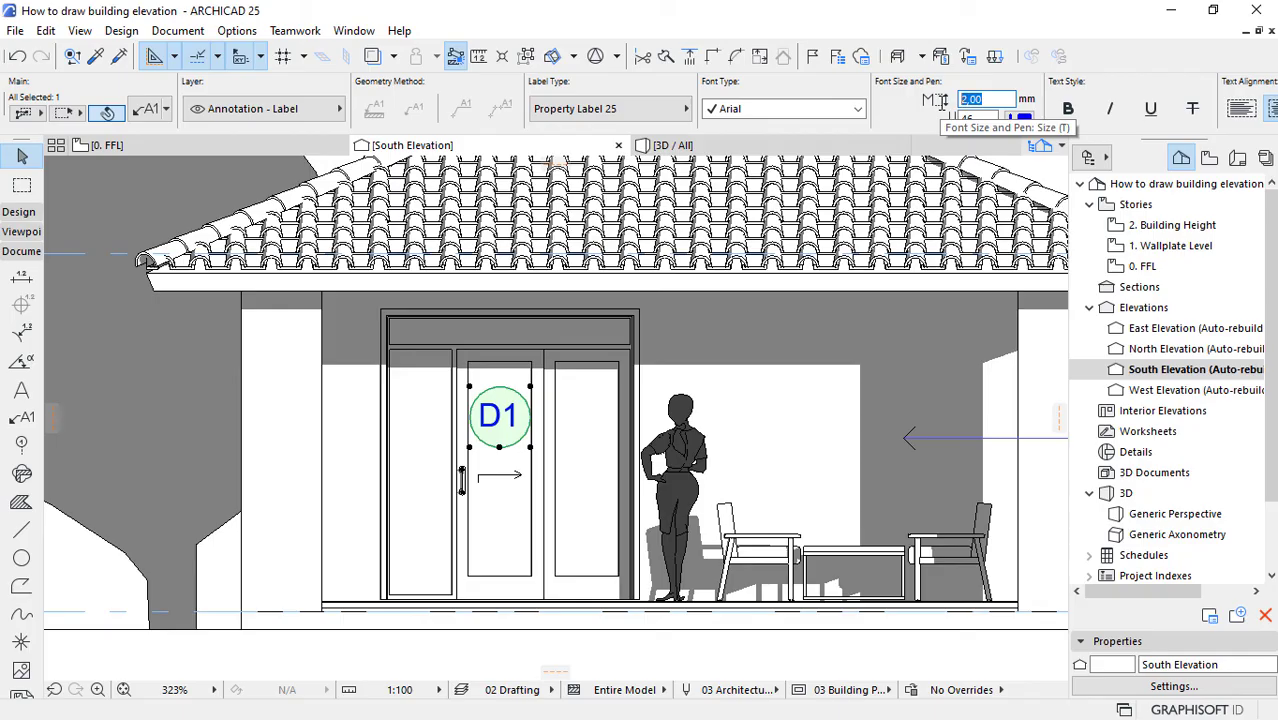
{"action": "type", "text": "1,"}
{"action": "key", "text": "Return"}
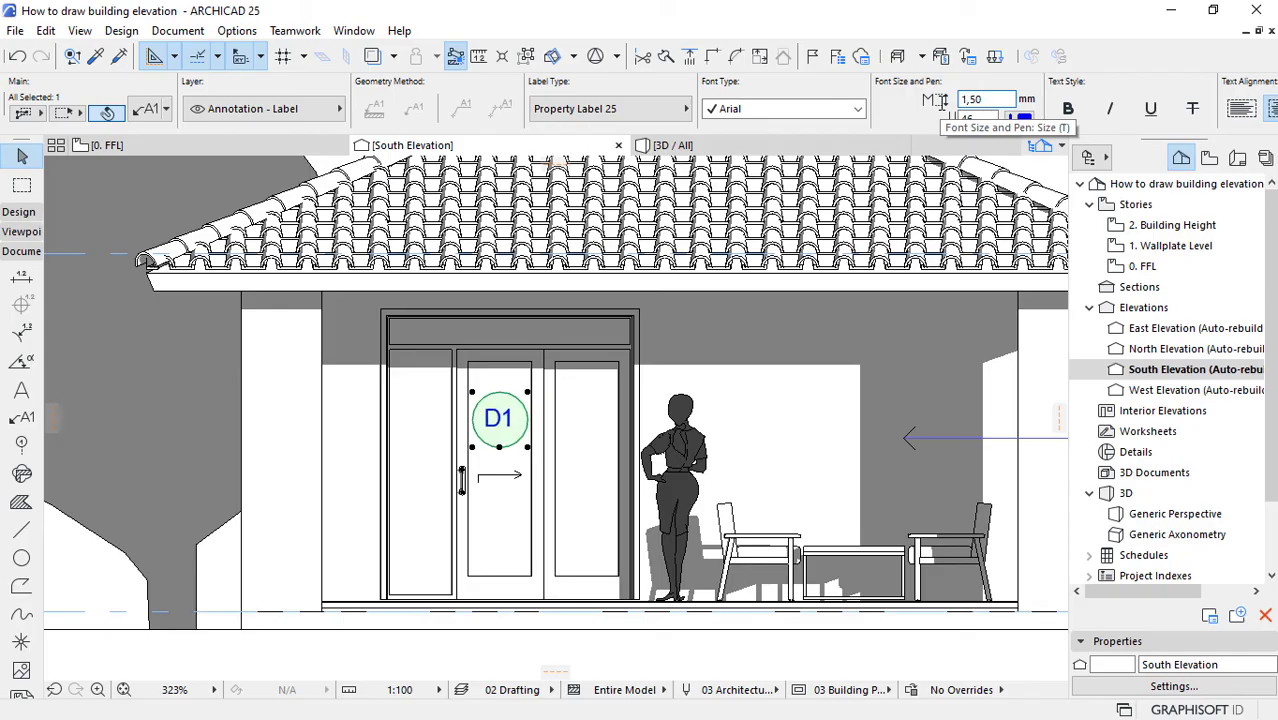
{"action": "key", "text": "Escape"}
Step: Set the Fill tool's default fill type to the Fire Proofing vectorial pattern
{"action": "scroll", "coordinate": [508, 440], "scroll_direction": "down", "scroll_amount": 1}
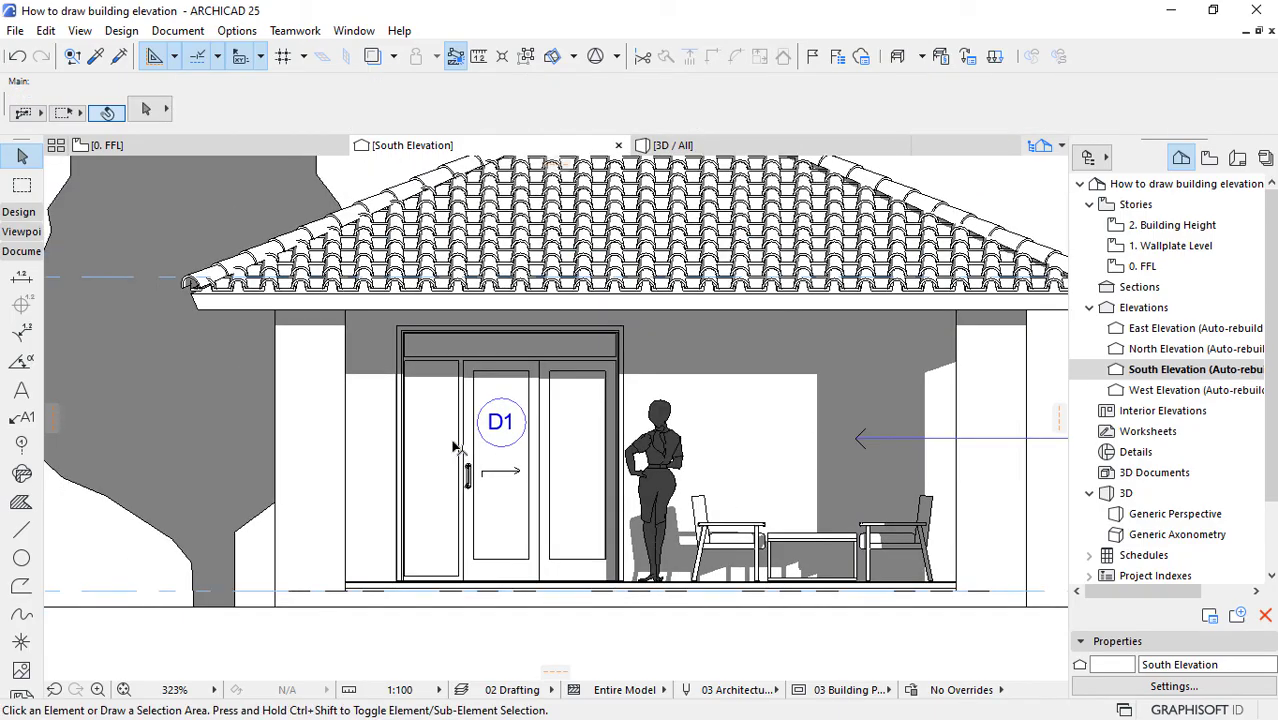
{"action": "scroll", "coordinate": [453, 447], "scroll_direction": "down", "scroll_amount": 4}
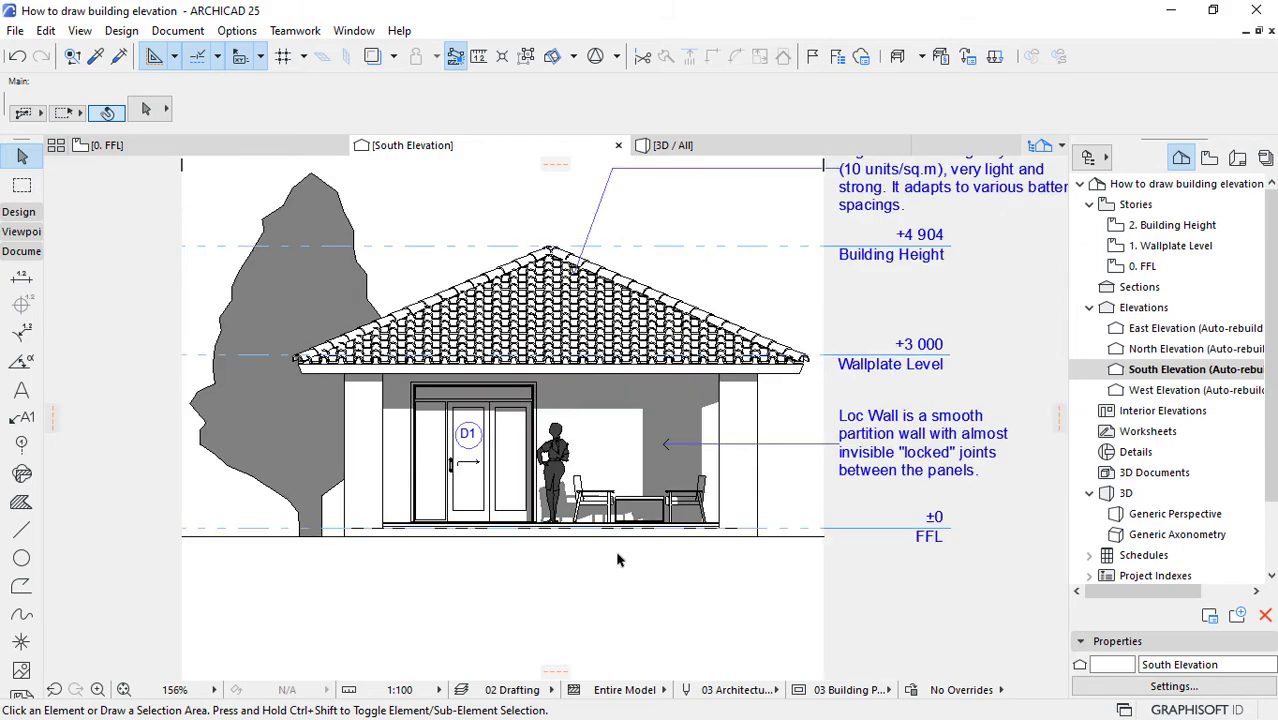
{"action": "scroll", "coordinate": [594, 556], "scroll_direction": "down", "scroll_amount": 1}
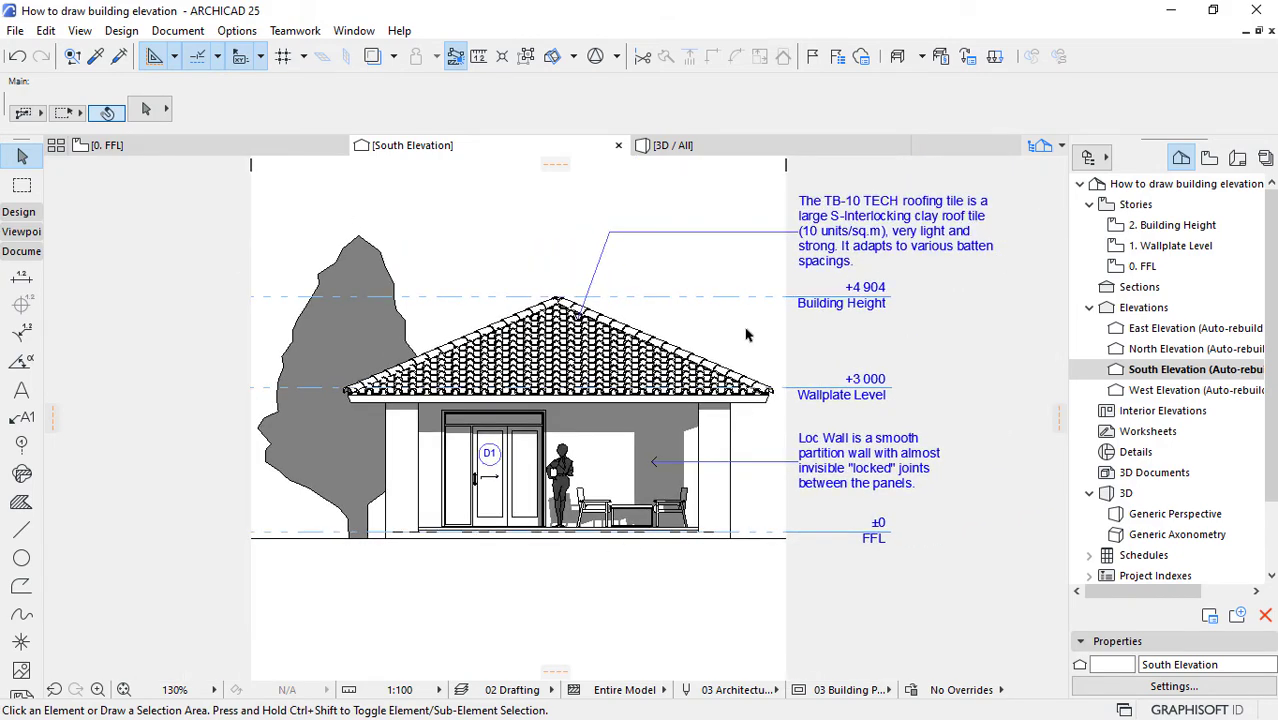
{"action": "scroll", "coordinate": [745, 335], "scroll_direction": "up", "scroll_amount": 1}
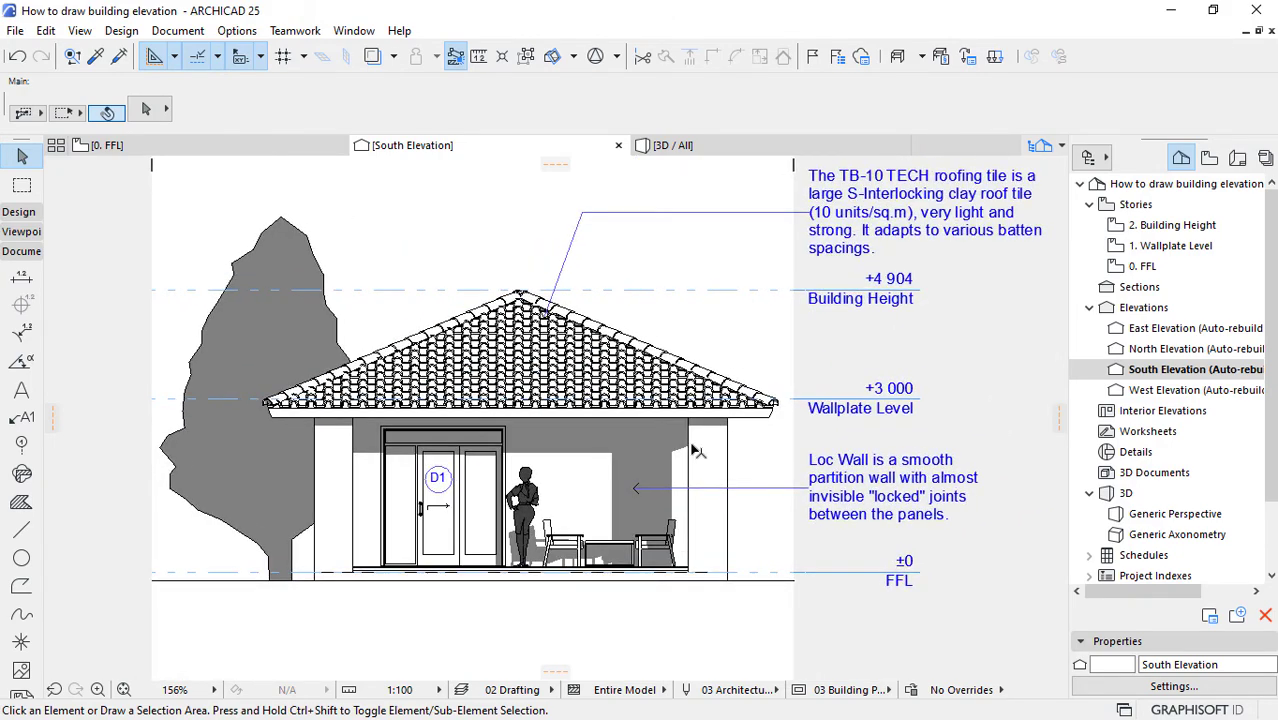
{"action": "scroll", "coordinate": [733, 458], "scroll_direction": "down", "scroll_amount": 2}
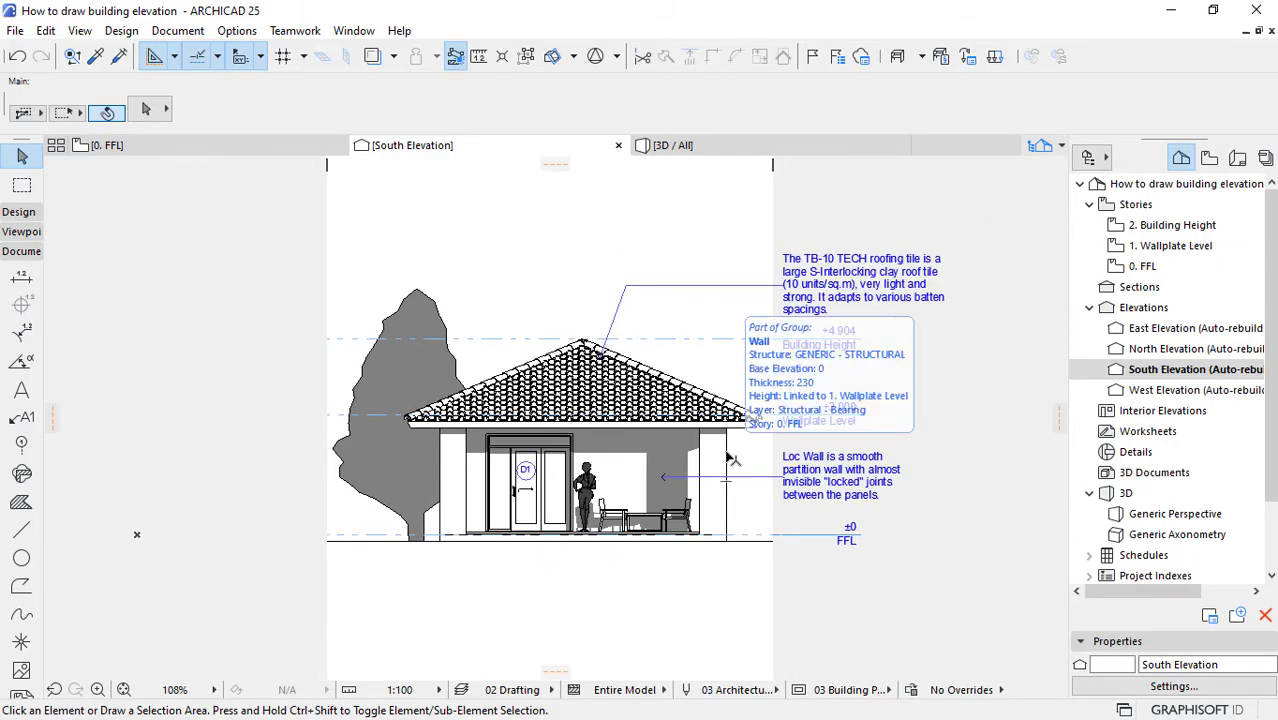
{"action": "scroll", "coordinate": [506, 303], "scroll_direction": "up", "scroll_amount": 1}
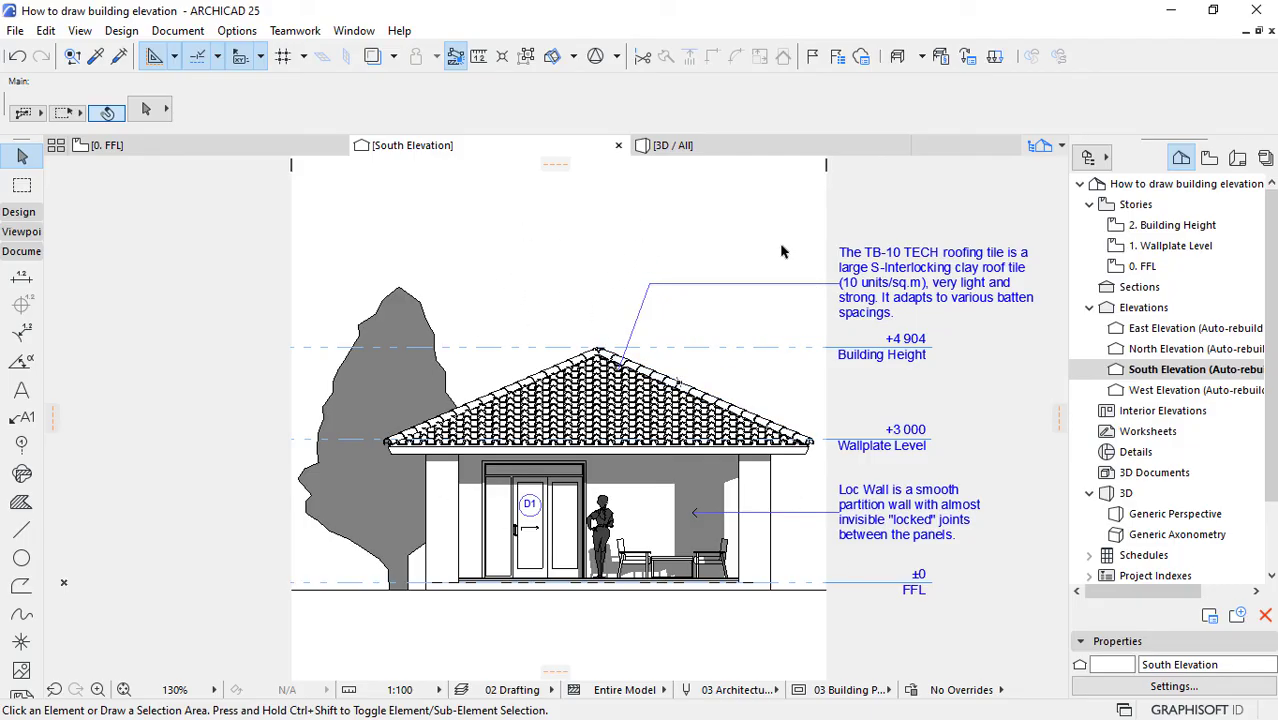
{"action": "left_click", "coordinate": [20, 503]}
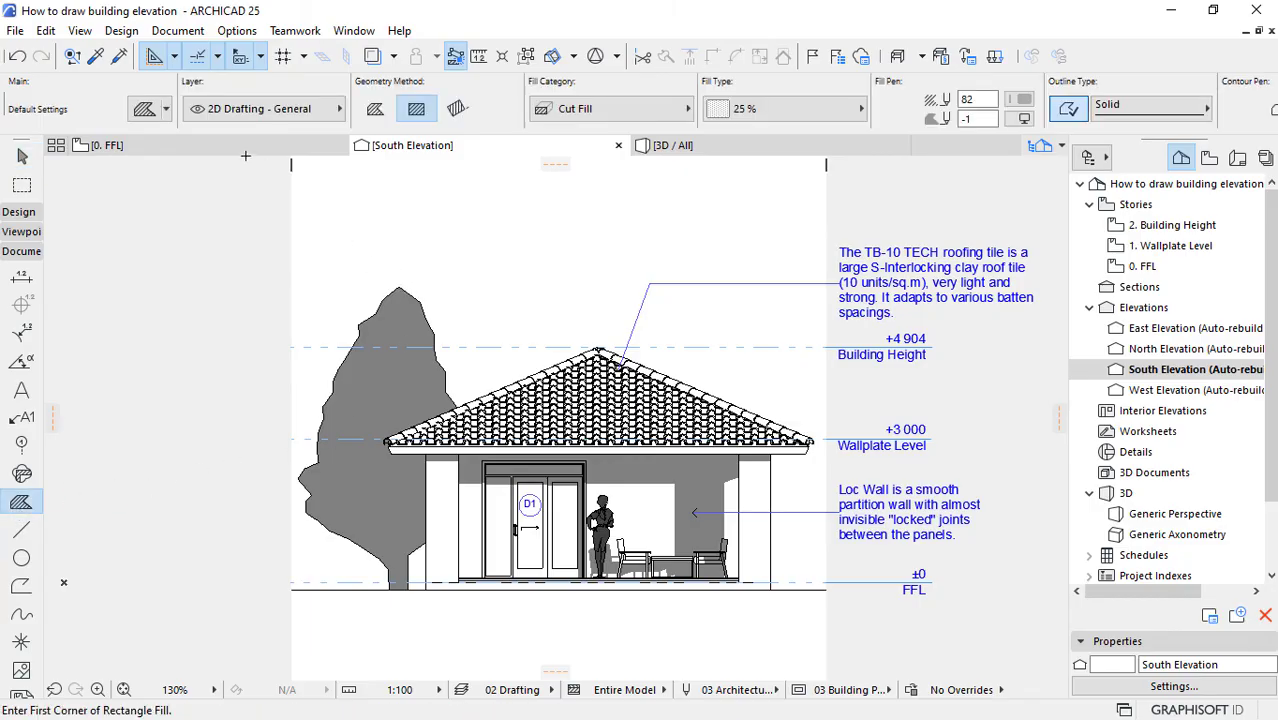
{"action": "left_click", "coordinate": [143, 110]}
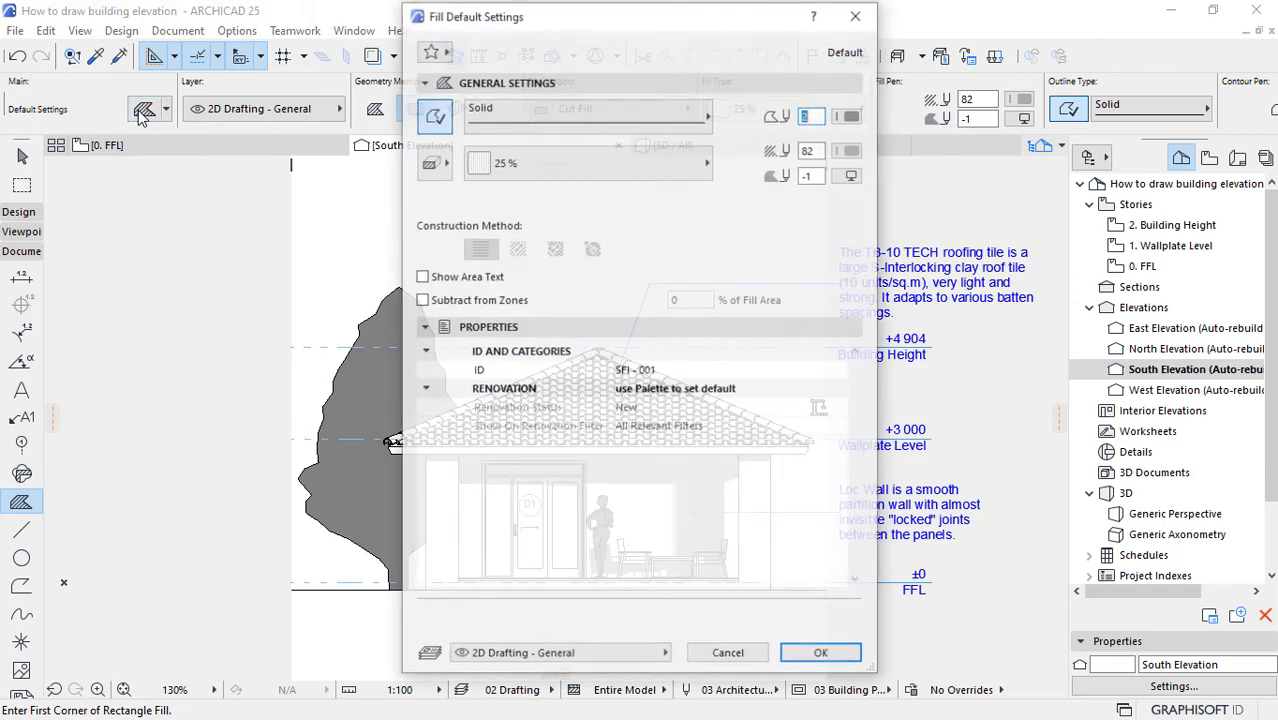
{"action": "left_click", "coordinate": [518, 170]}
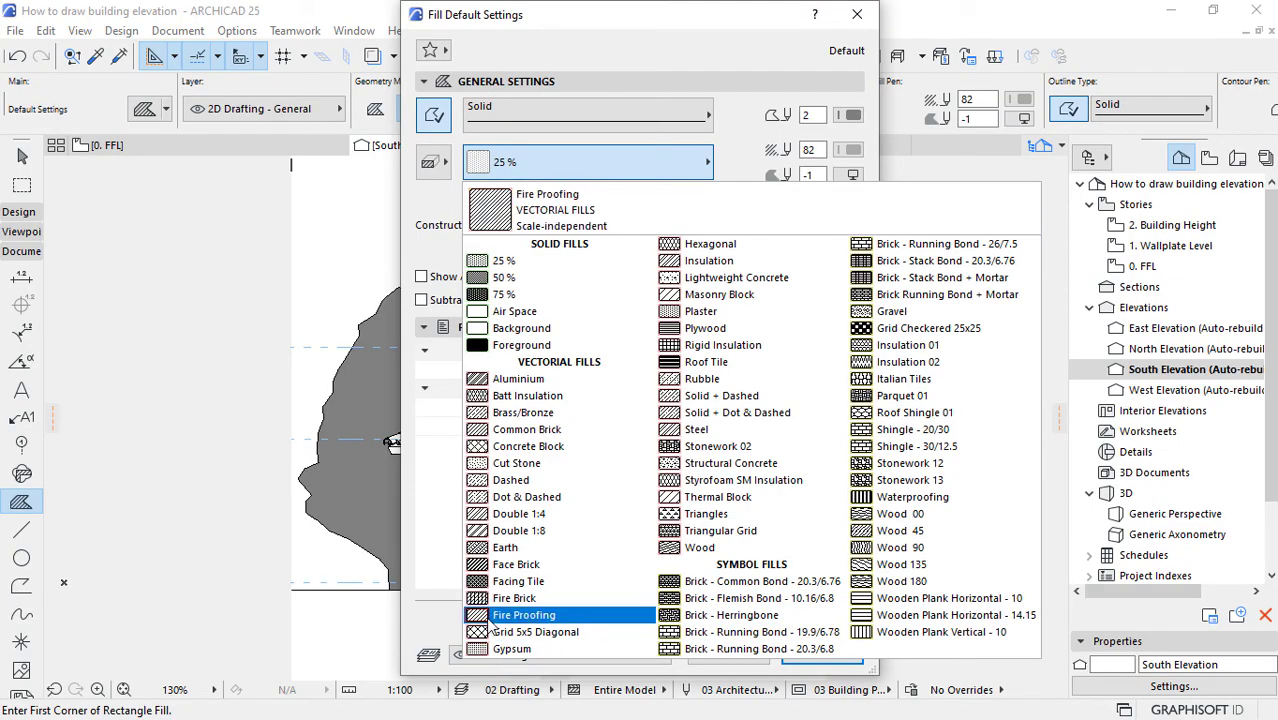
{"action": "left_click", "coordinate": [522, 615]}
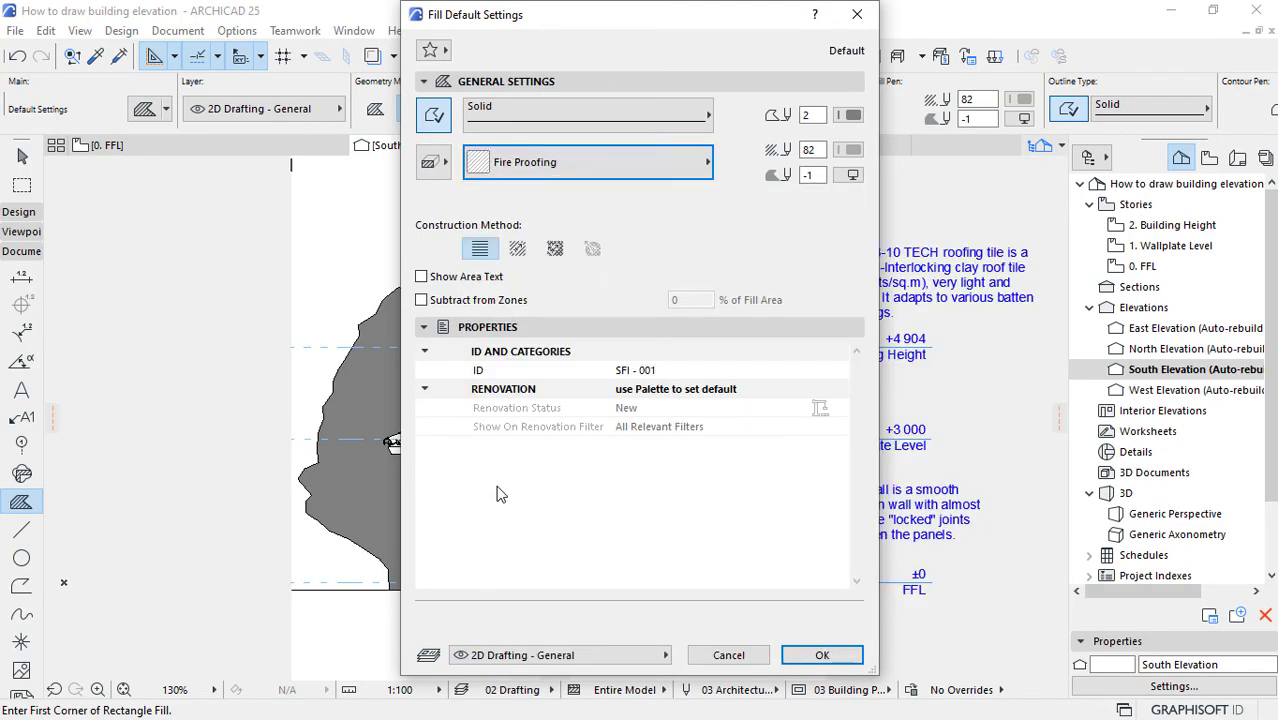
{"action": "left_click", "coordinate": [821, 655]}
Step: Draw a rectangular fill from the ground line's left end to the elevation's right limit, reaching above the treetop
{"action": "left_click", "coordinate": [291, 587]}
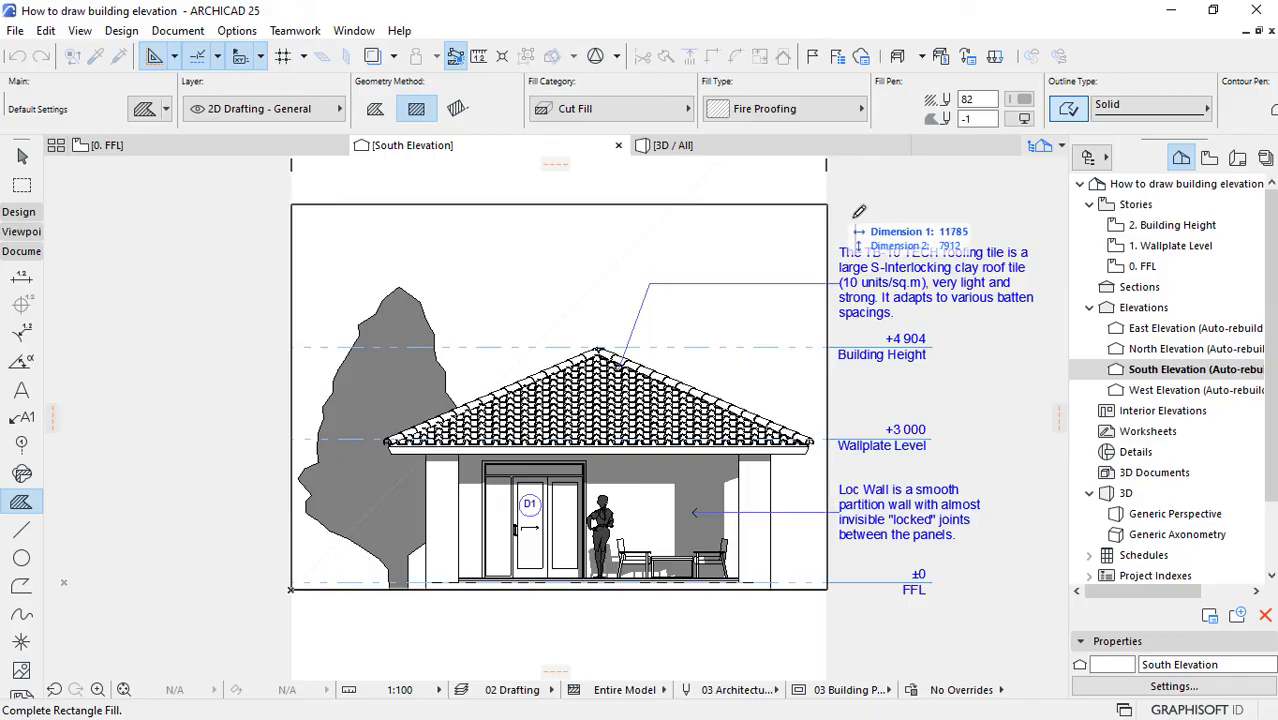
{"action": "scroll", "coordinate": [455, 340], "scroll_direction": "down", "scroll_amount": 2}
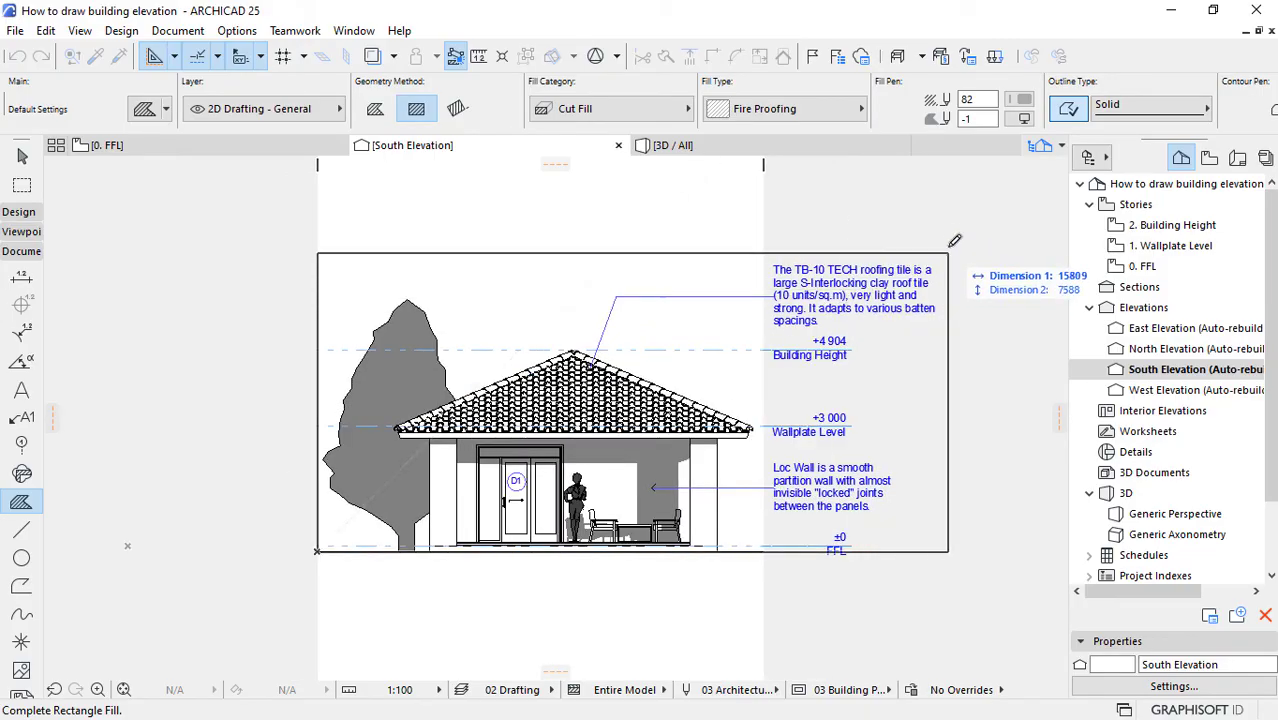
{"action": "left_click", "coordinate": [770, 227]}
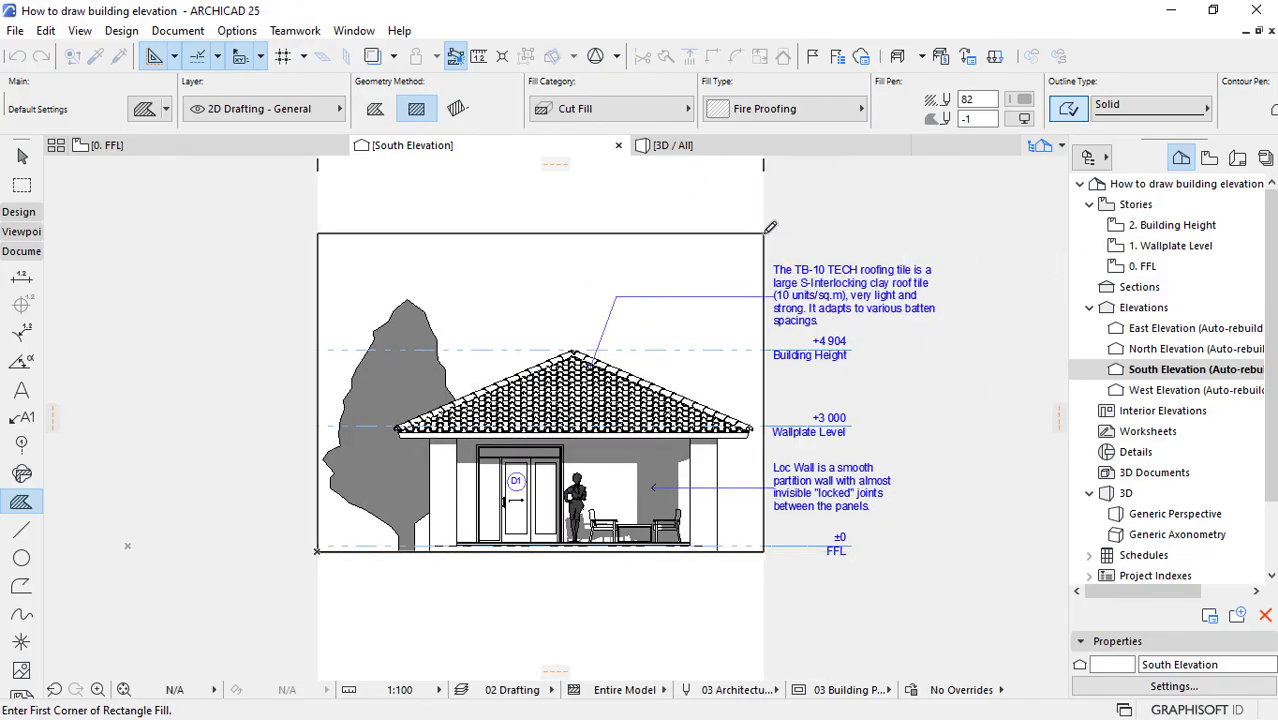
{"action": "key", "text": "Escape"}
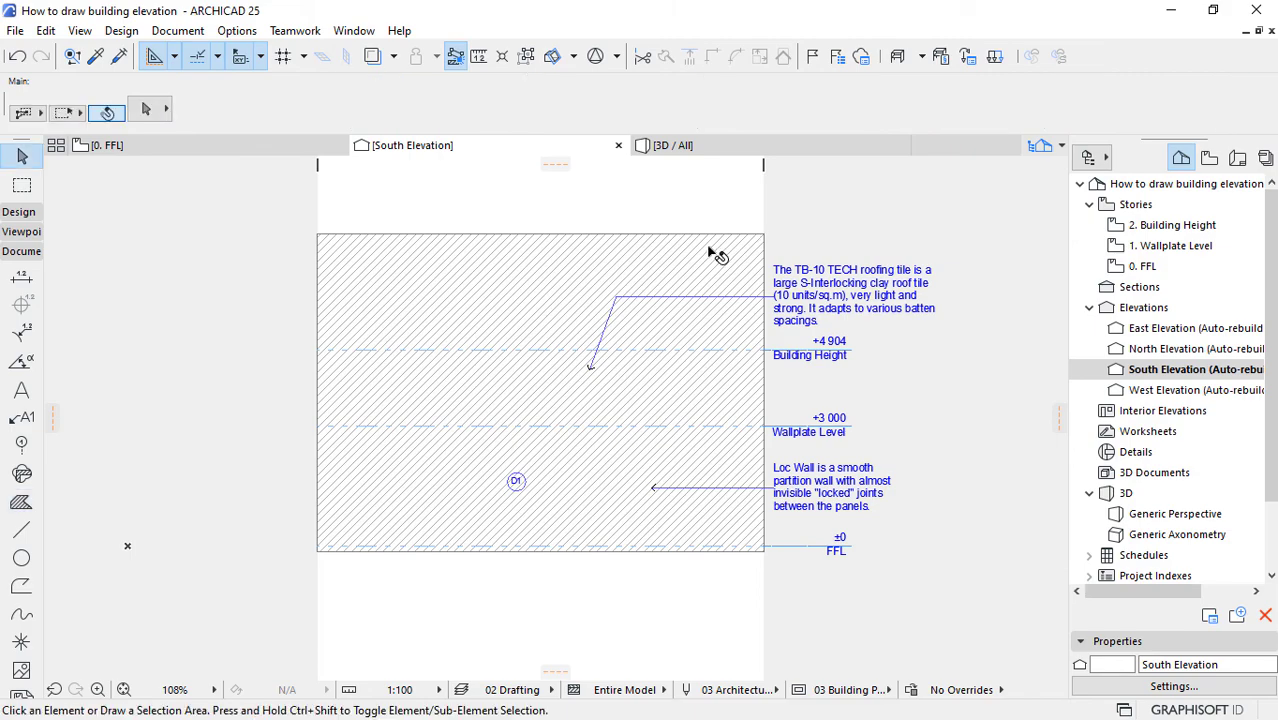
Step: Send the diagonal-hatched rectangular fill to the back of the display order, behind the house
{"action": "left_click", "coordinate": [709, 248]}
{"action": "right_click", "coordinate": [682, 200]}
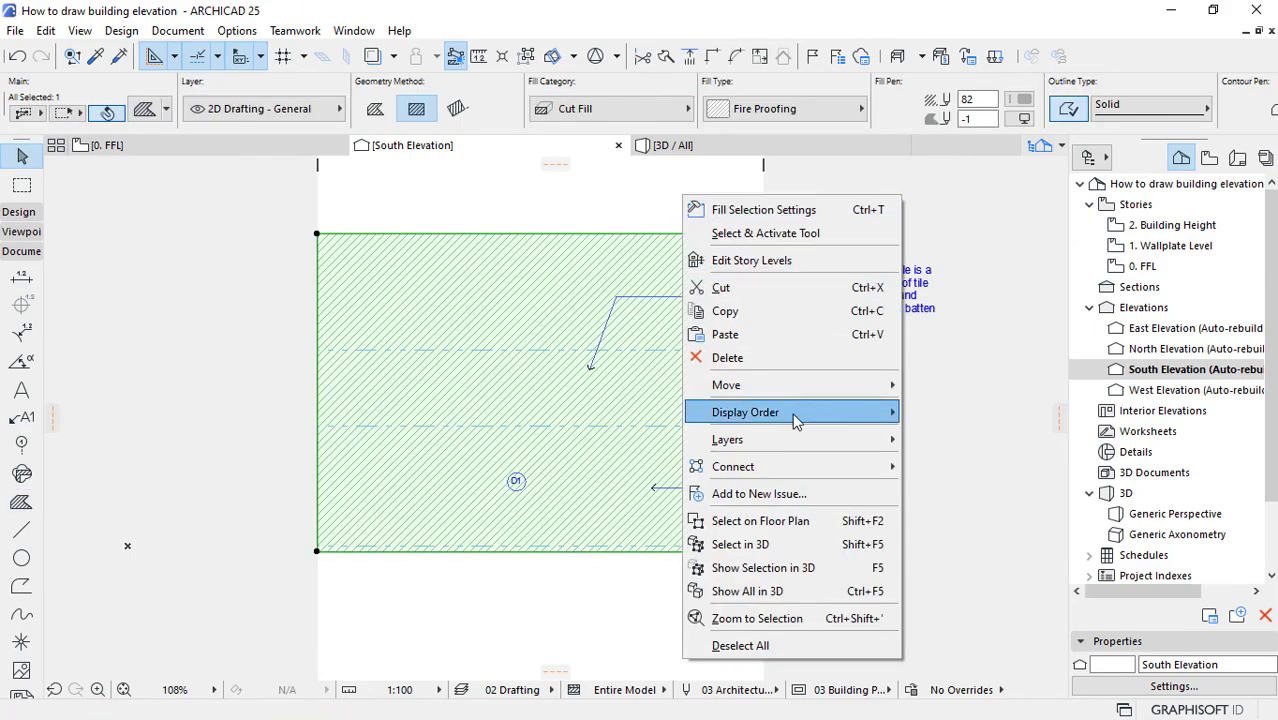
{"action": "mouse_move", "coordinate": [807, 416]}
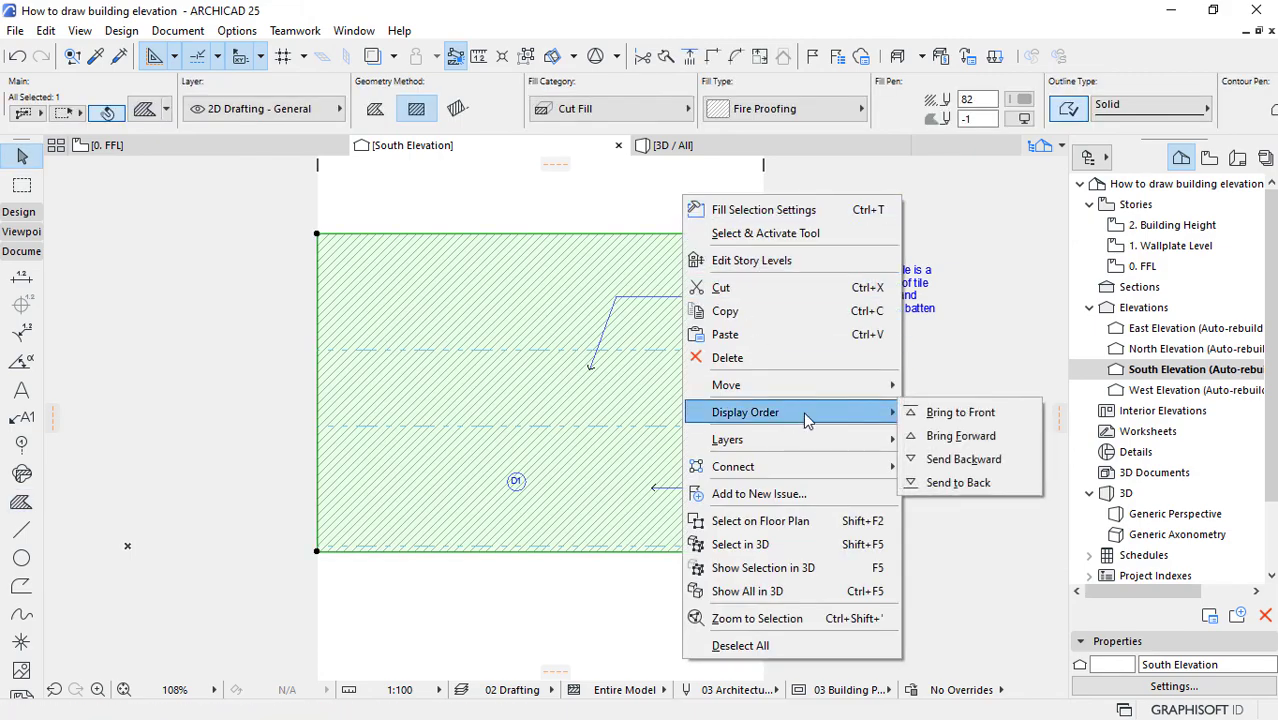
{"action": "left_click", "coordinate": [948, 484]}
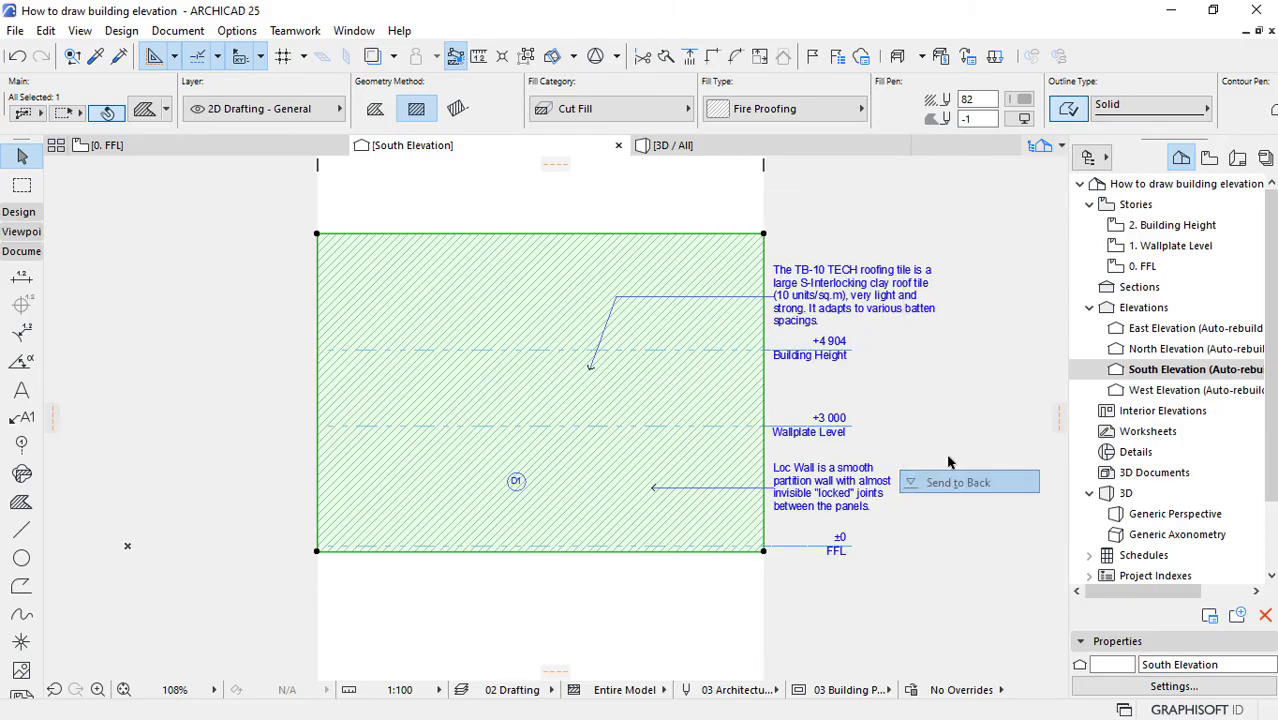
{"action": "left_click", "coordinate": [954, 369]}
{"action": "scroll", "coordinate": [510, 408], "scroll_direction": "up", "scroll_amount": 2}
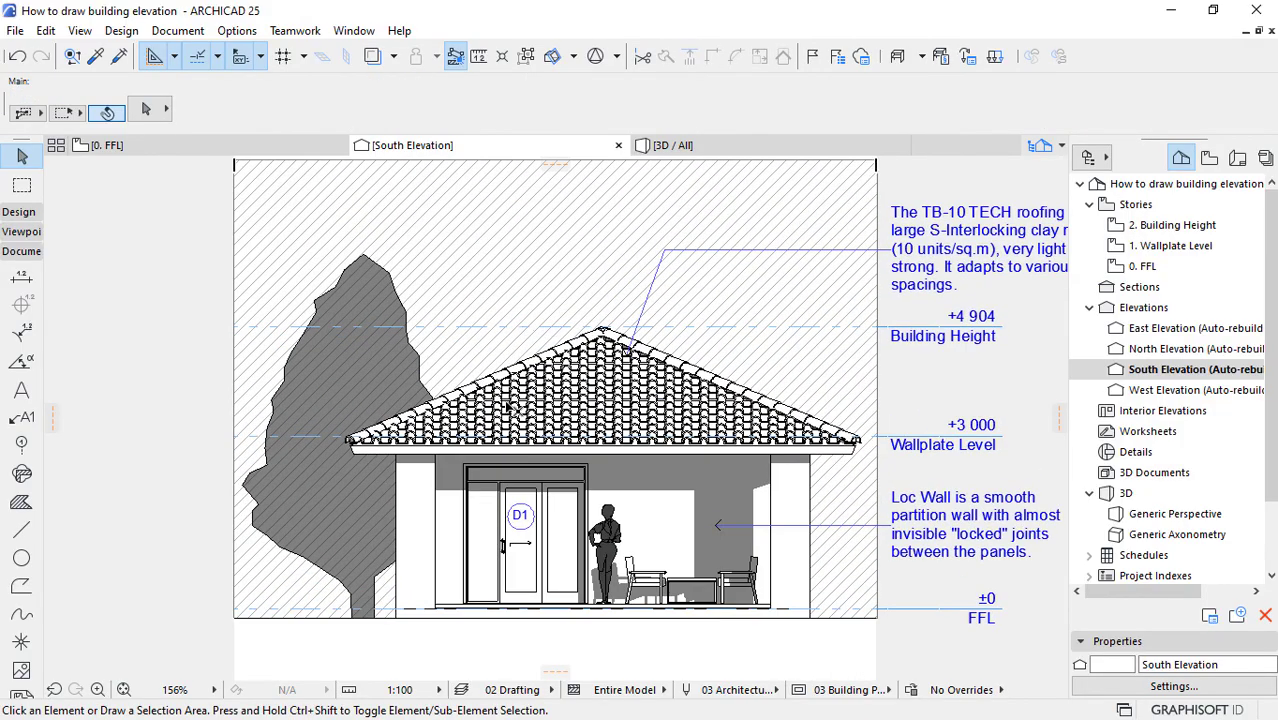
Step: Try sending the hatched background fill to the back once more to keep its lines off the tree
{"action": "left_click", "coordinate": [525, 207]}
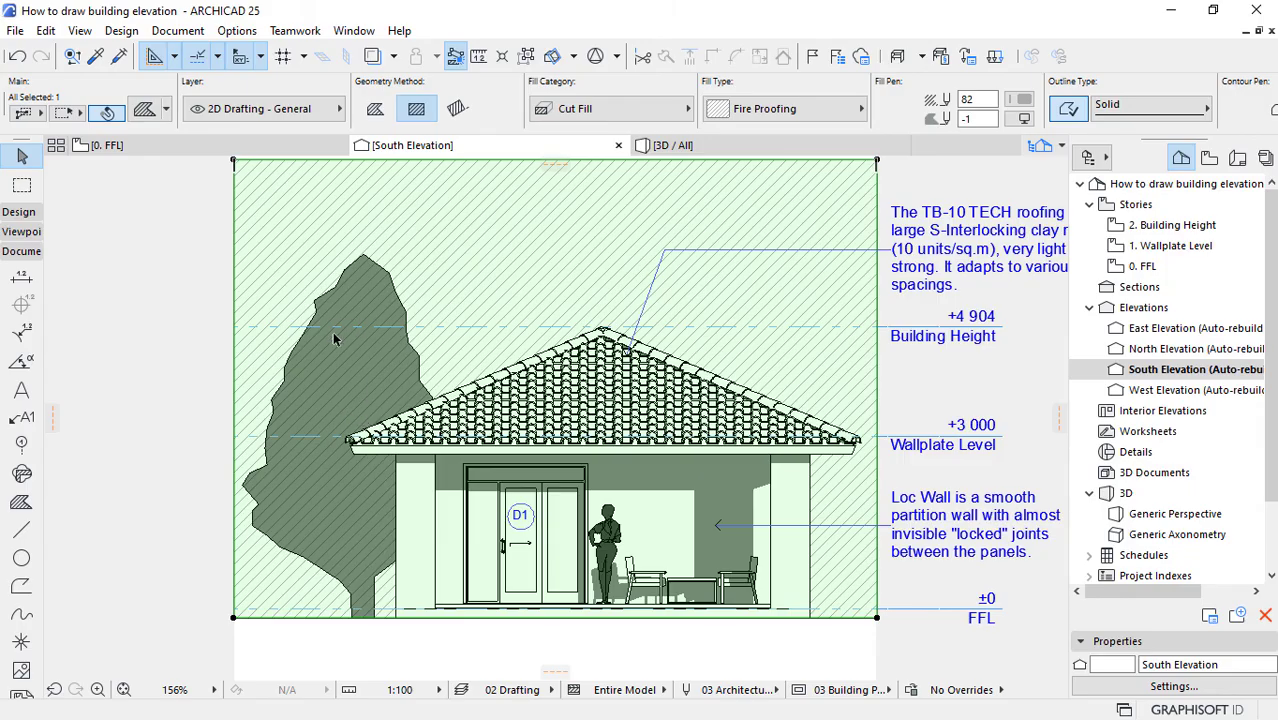
{"action": "right_click", "coordinate": [170, 292]}
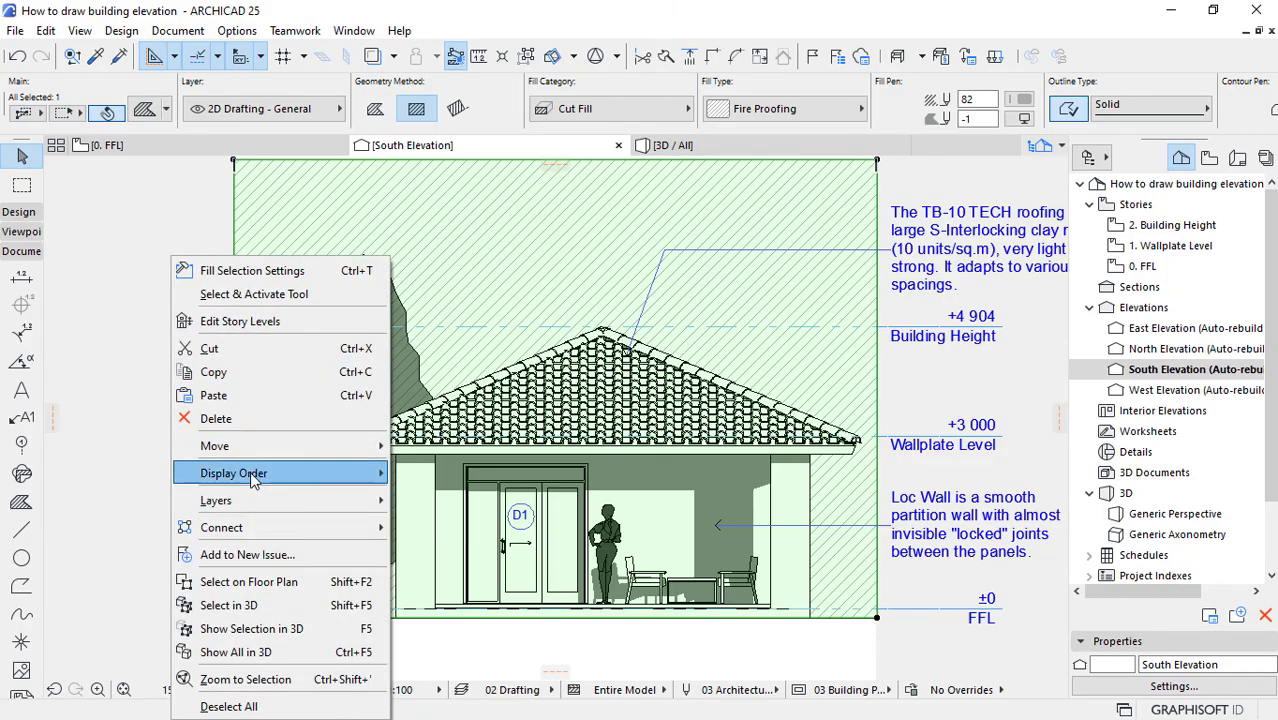
{"action": "mouse_move", "coordinate": [254, 476]}
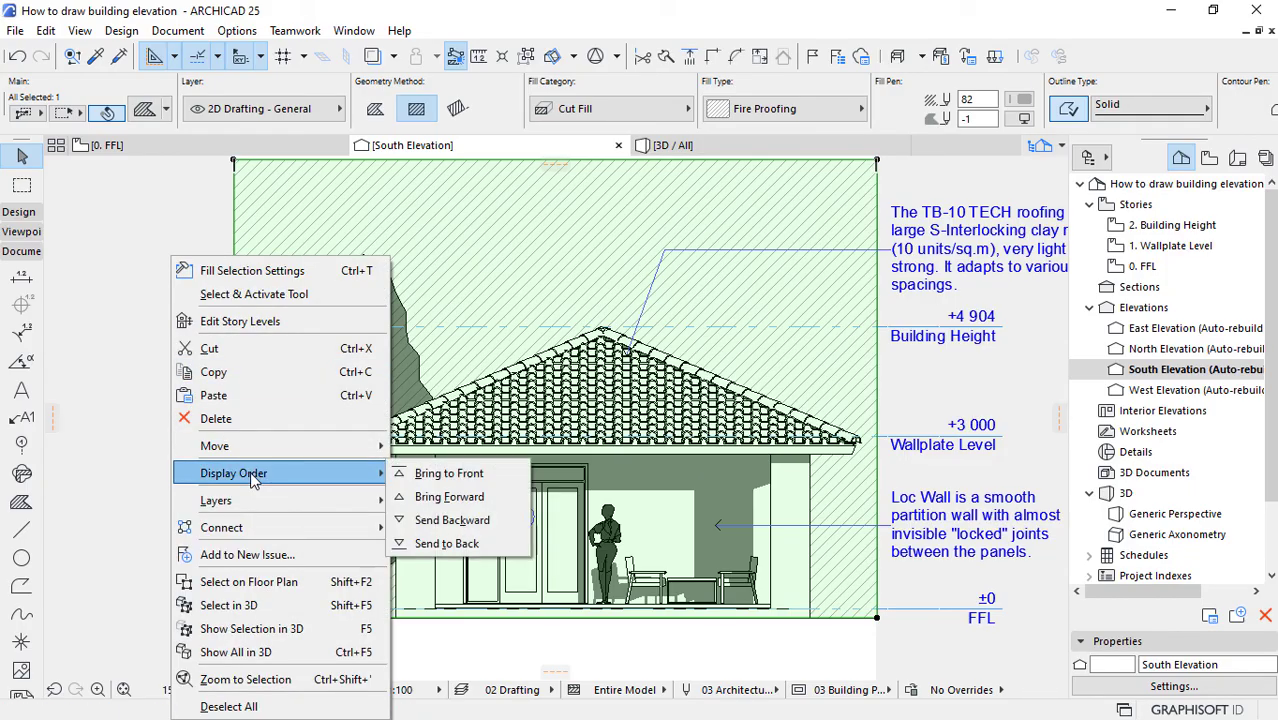
{"action": "left_click", "coordinate": [447, 543]}
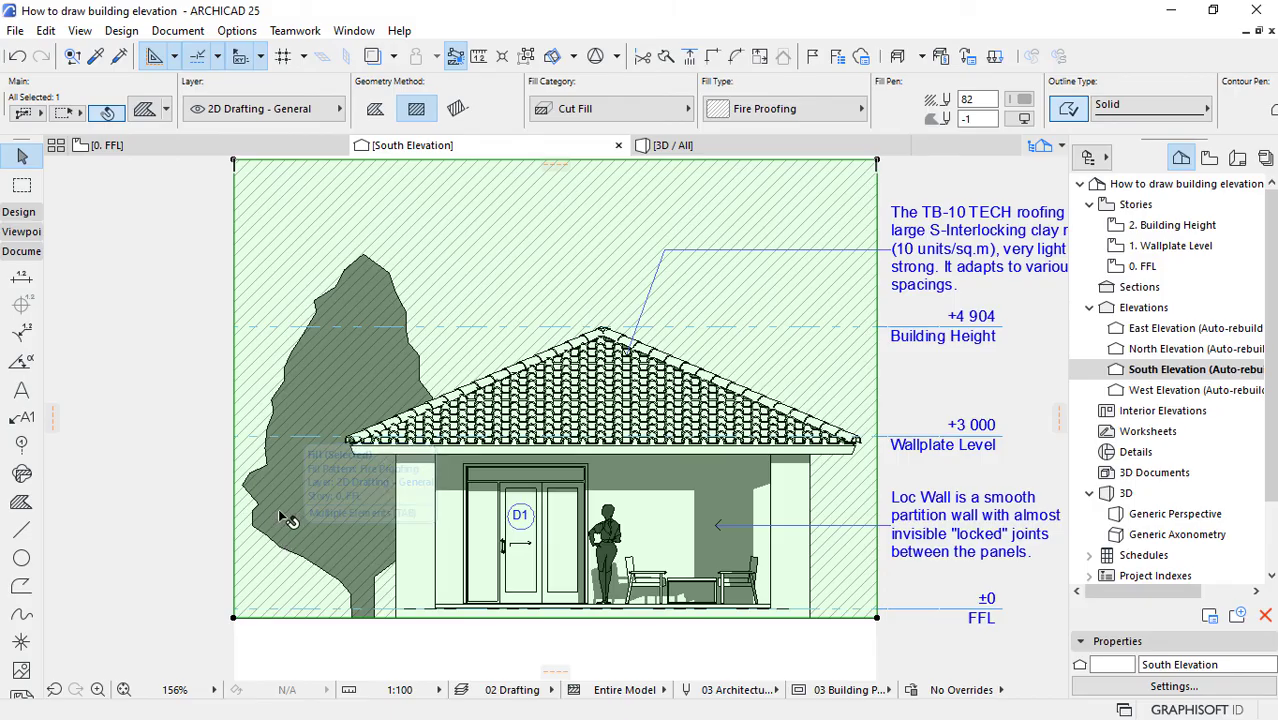
{"action": "key", "text": "Escape"}
{"action": "scroll", "coordinate": [255, 505], "scroll_direction": "up", "scroll_amount": 4}
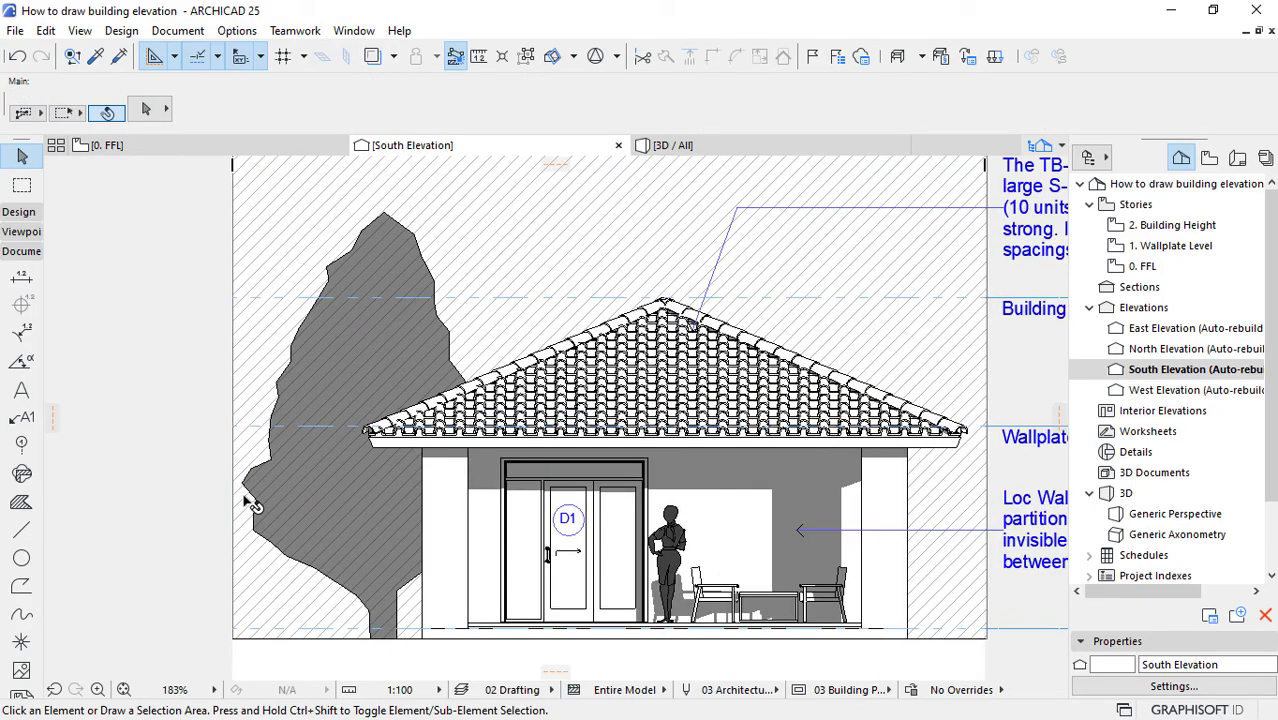
{"action": "scroll", "coordinate": [420, 510], "scroll_direction": "down", "scroll_amount": 3}
{"action": "scroll", "coordinate": [423, 513], "scroll_direction": "down", "scroll_amount": 1}
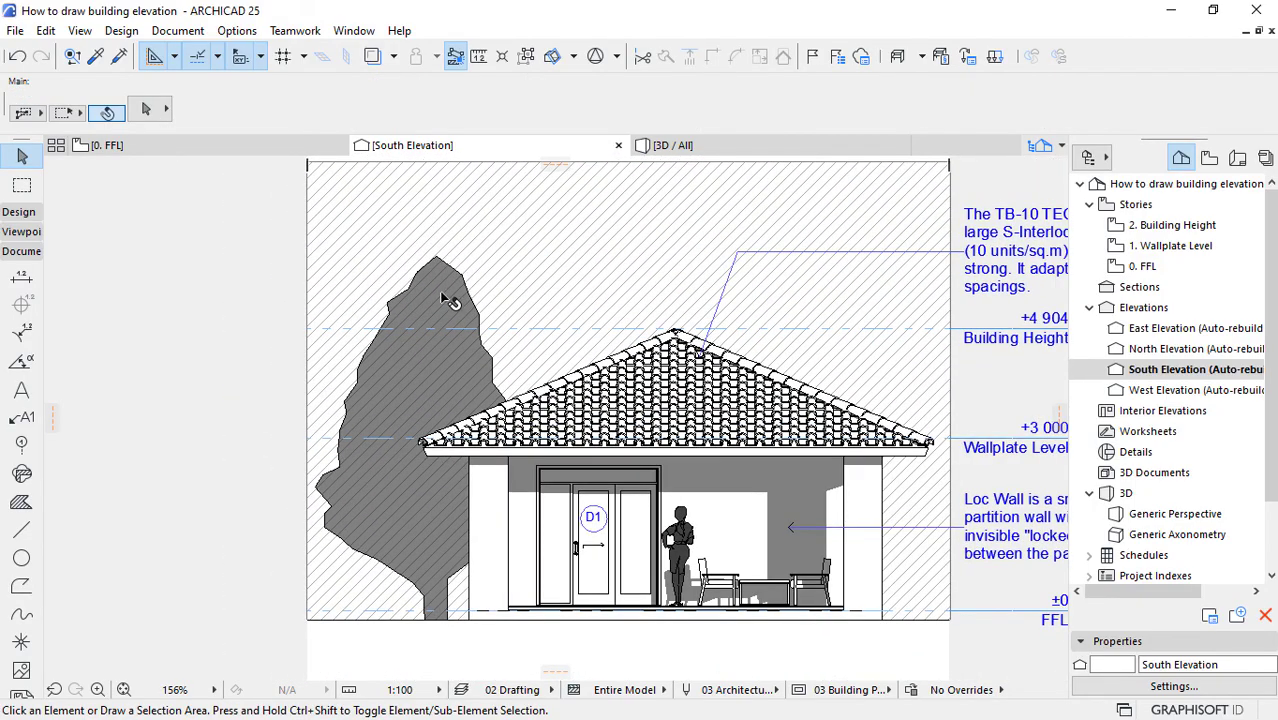
Step: Set the deciduous tree's fill background pen to Window Background in its 2D representation settings
{"action": "left_click", "coordinate": [447, 286]}
{"action": "right_click", "coordinate": [434, 272]}
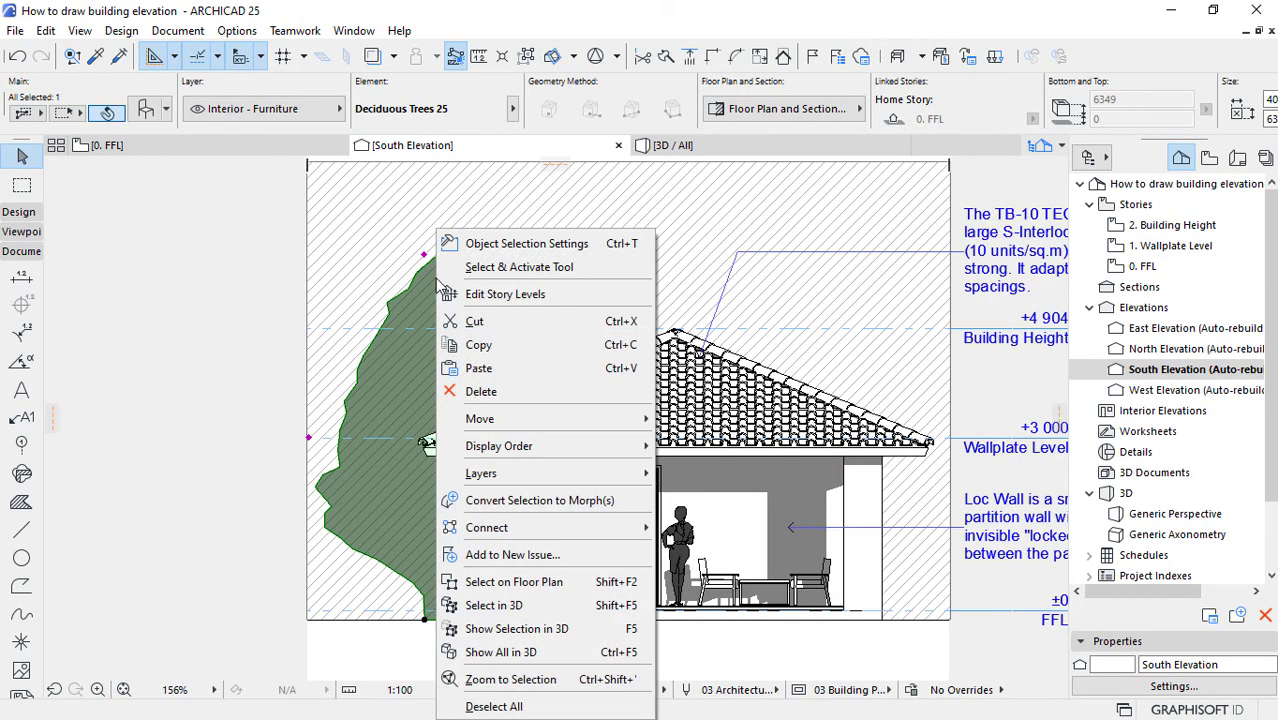
{"action": "left_click", "coordinate": [389, 355]}
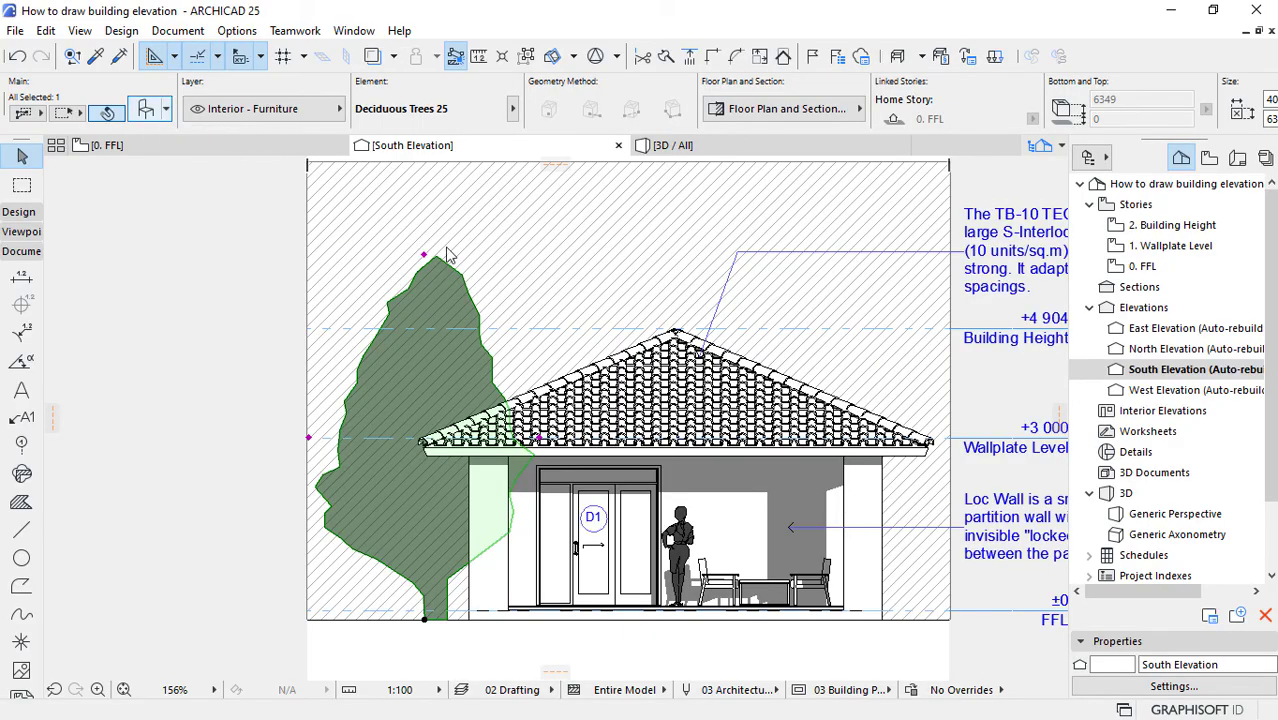
{"action": "key", "text": "ctrl+t"}
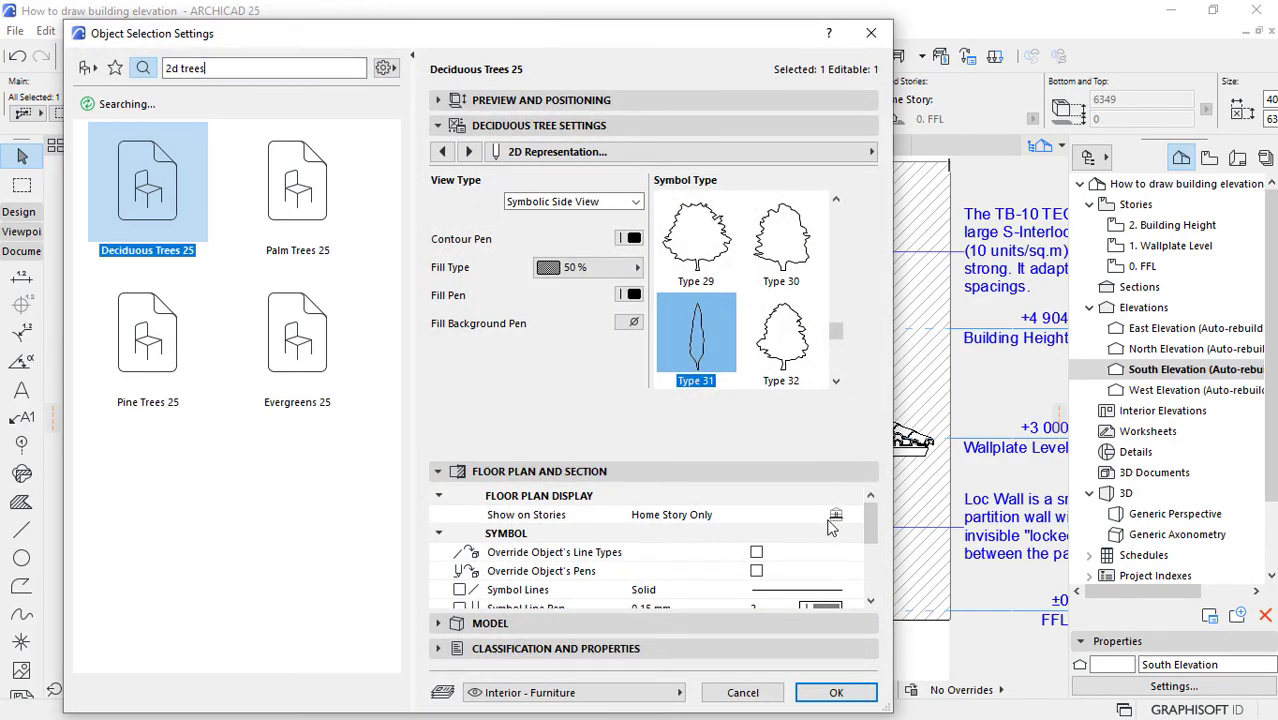
{"action": "mouse_move", "coordinate": [863, 515]}
{"action": "left_mouse_down"}
{"action": "mouse_move", "coordinate": [875, 550]}
{"action": "mouse_move", "coordinate": [866, 514]}
{"action": "left_mouse_up"}
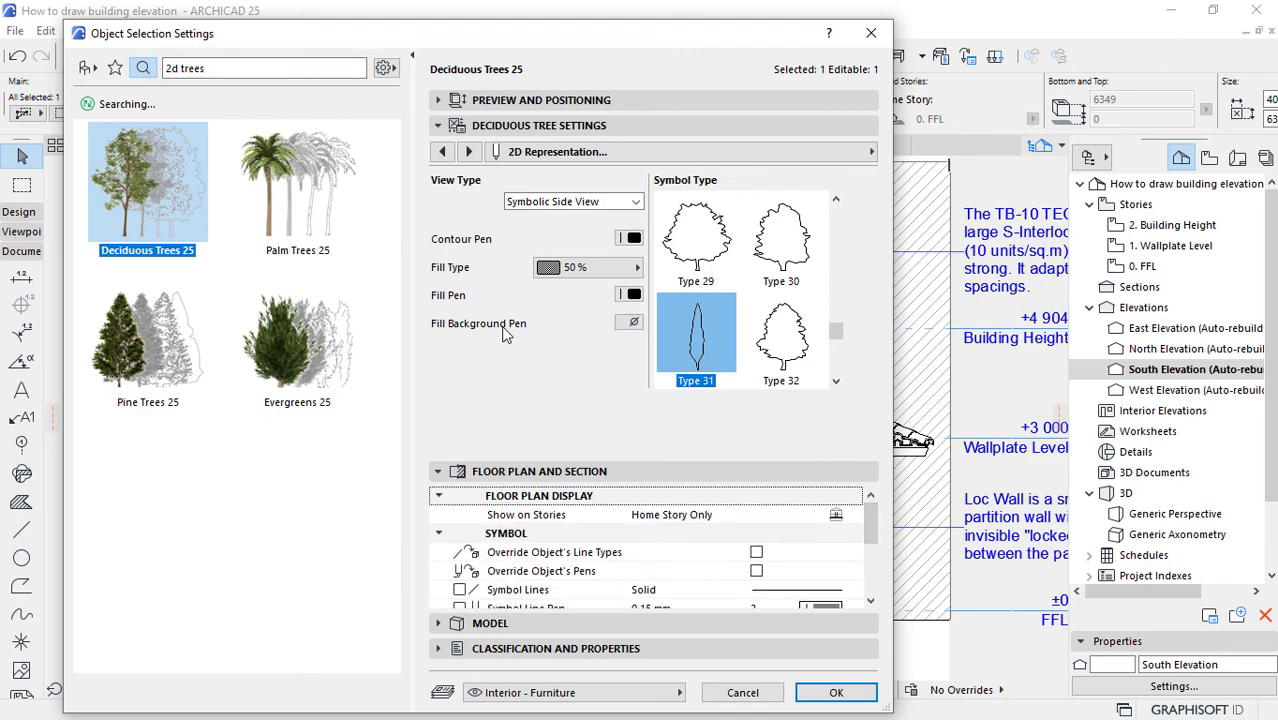
{"action": "left_click", "coordinate": [627, 322]}
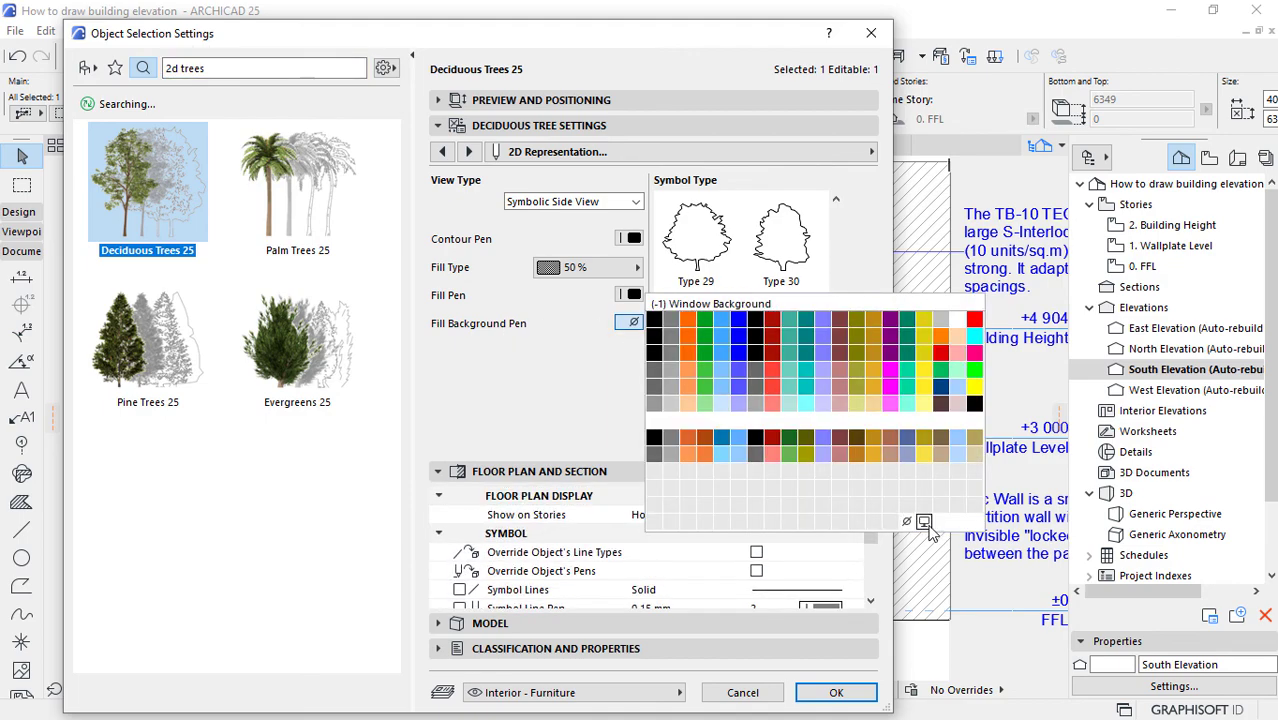
{"action": "left_click", "coordinate": [925, 522]}
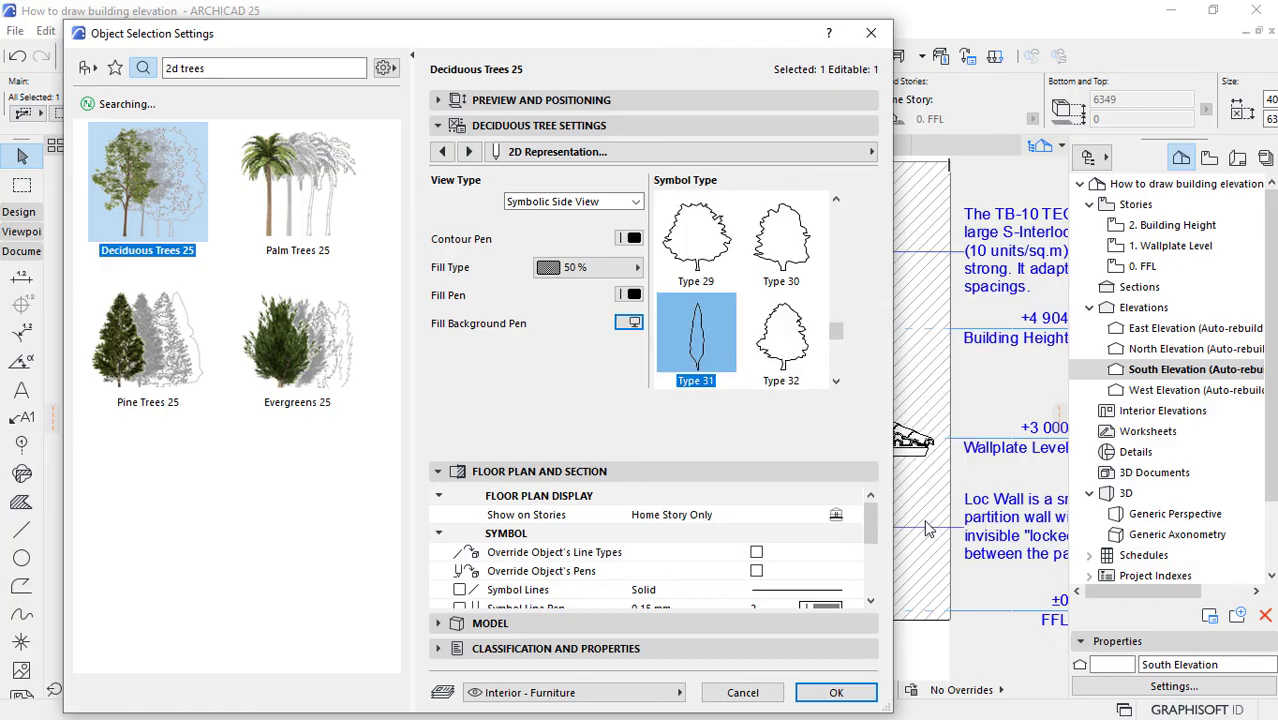
{"action": "left_click", "coordinate": [830, 692]}
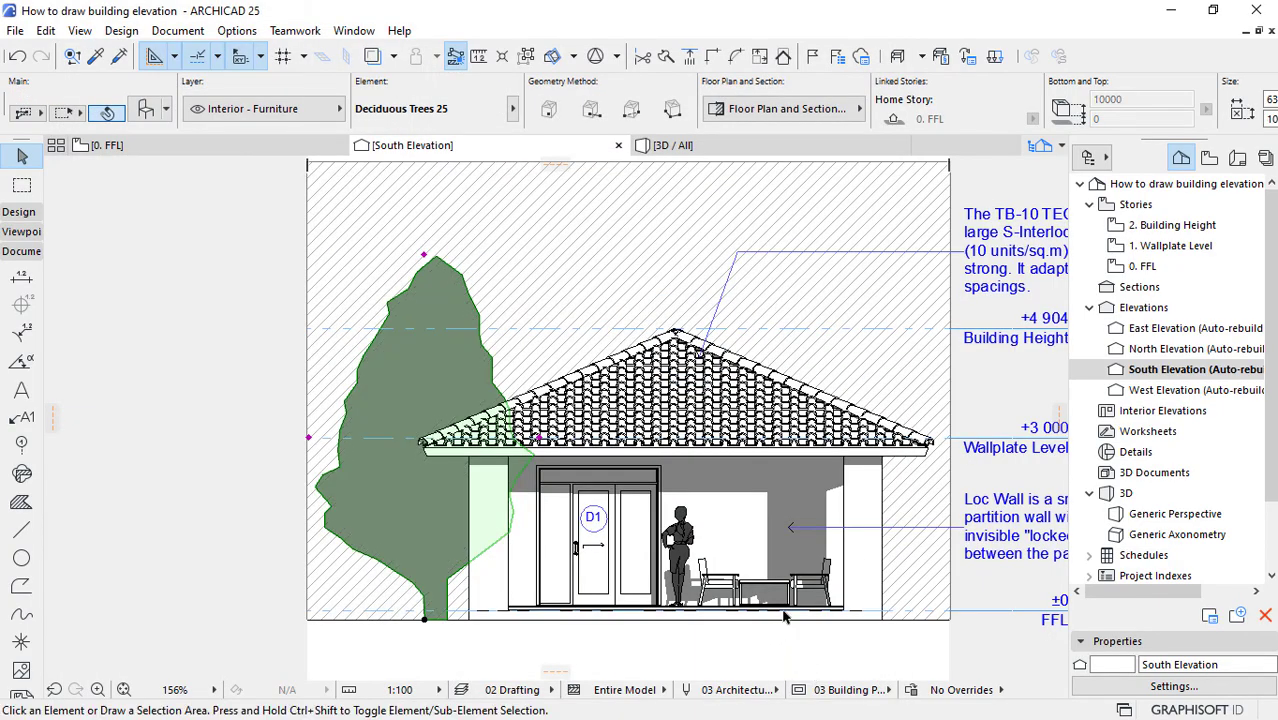
{"action": "left_click", "coordinate": [811, 672]}
{"action": "scroll", "coordinate": [565, 370], "scroll_direction": "down", "scroll_amount": 3}
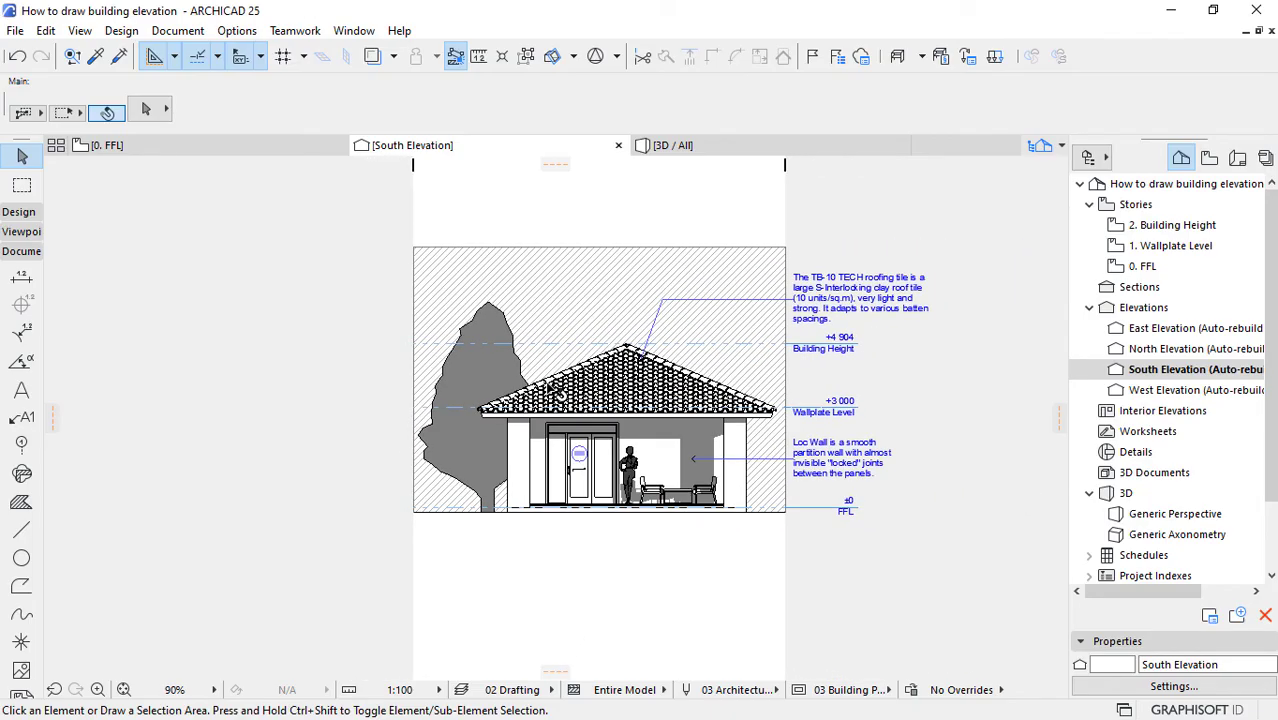
{"action": "scroll", "coordinate": [698, 407], "scroll_direction": "up", "scroll_amount": 1}
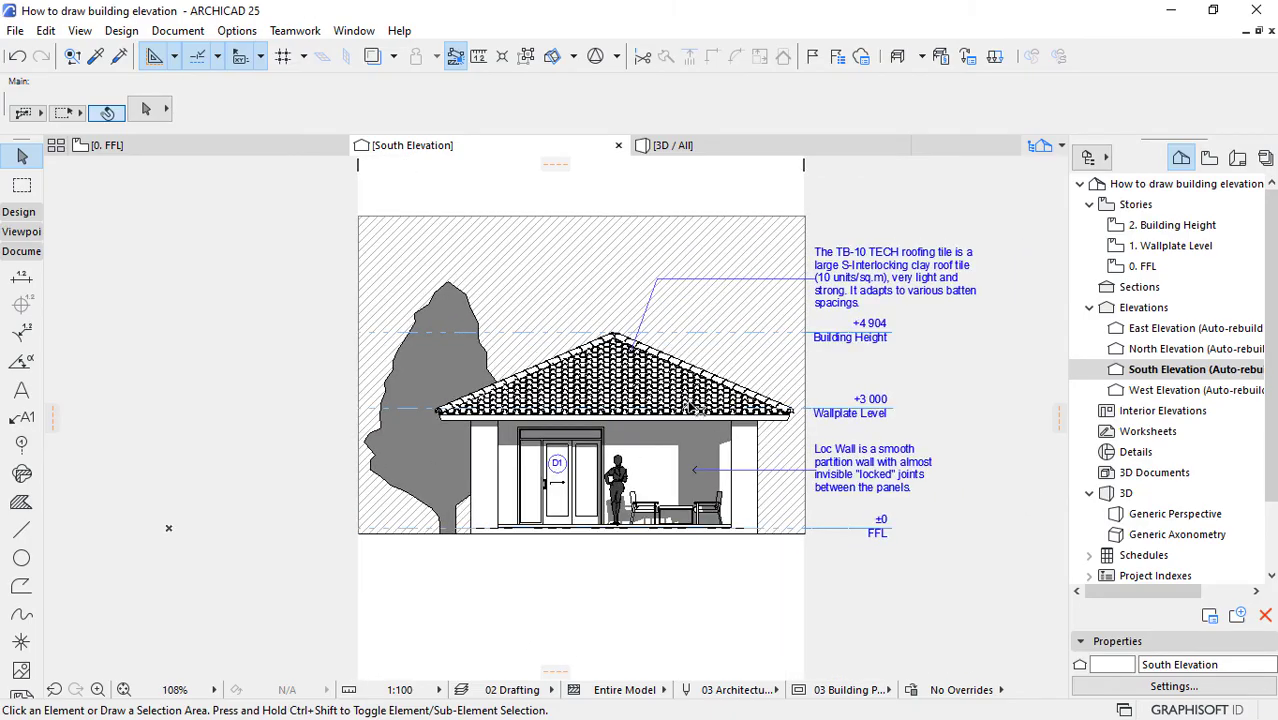
Step: Offset the hatched background fill's right edge outward past the elevation limit, so it extends behind the material descriptions and level markers
{"action": "left_click", "coordinate": [703, 250]}
{"action": "left_click", "coordinate": [805, 228]}
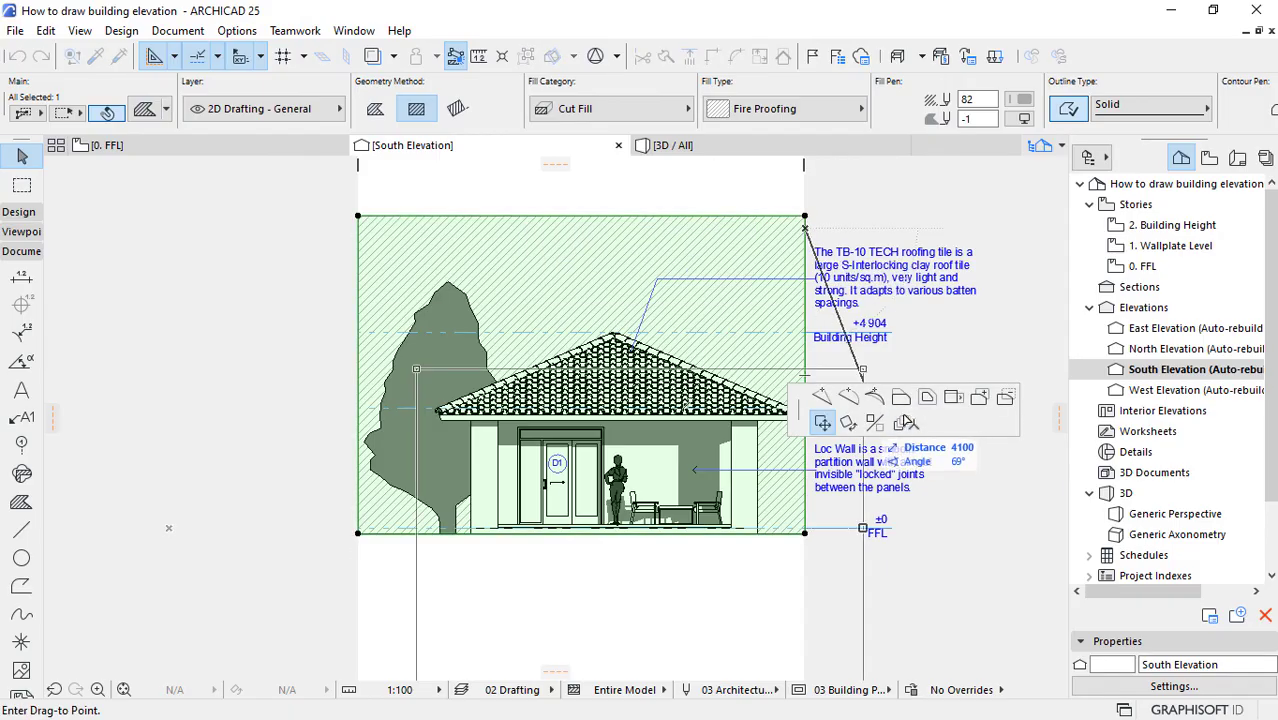
{"action": "left_click", "coordinate": [901, 397]}
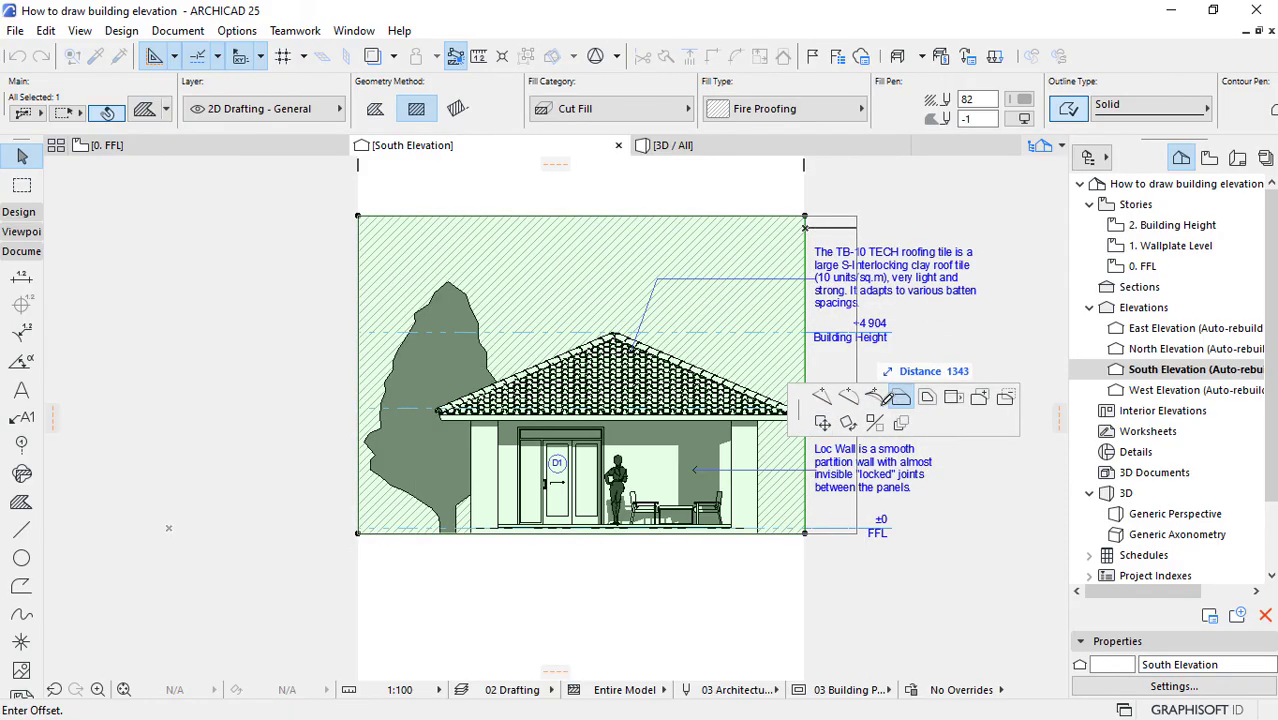
{"action": "left_click", "coordinate": [1013, 246]}
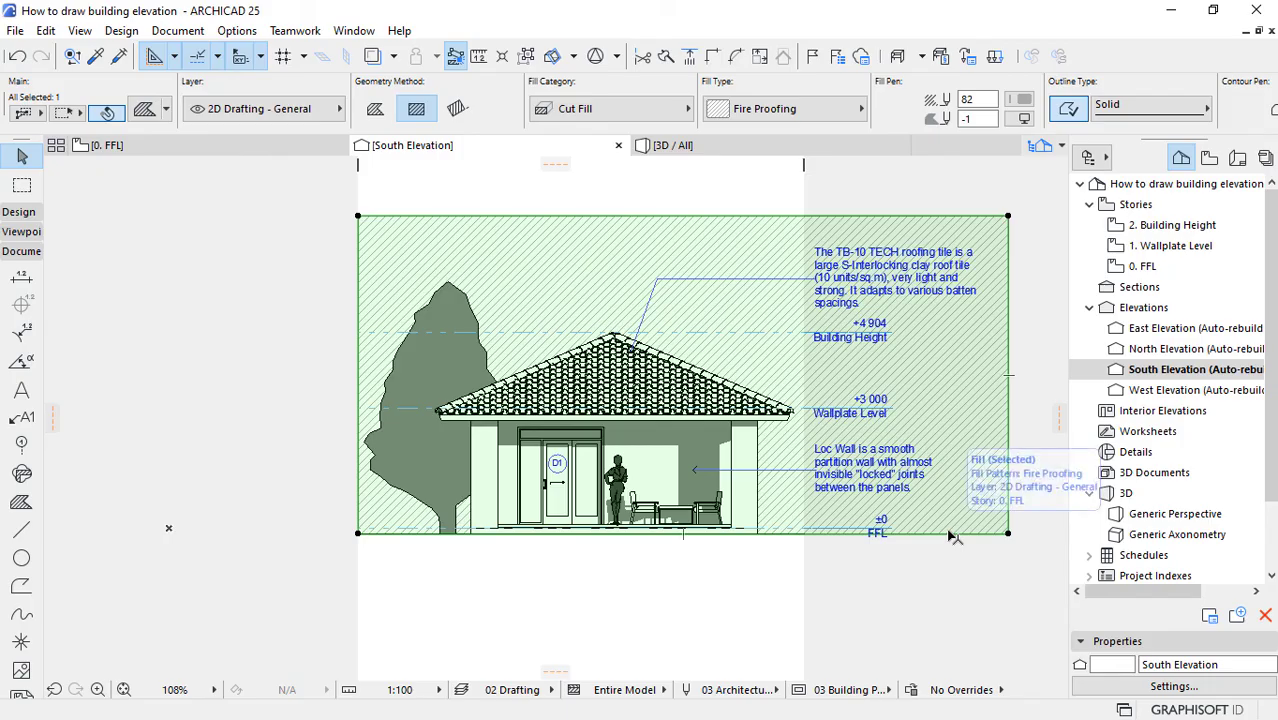
{"action": "left_click", "coordinate": [858, 607]}
{"action": "scroll", "coordinate": [905, 428], "scroll_direction": "up", "scroll_amount": 2}
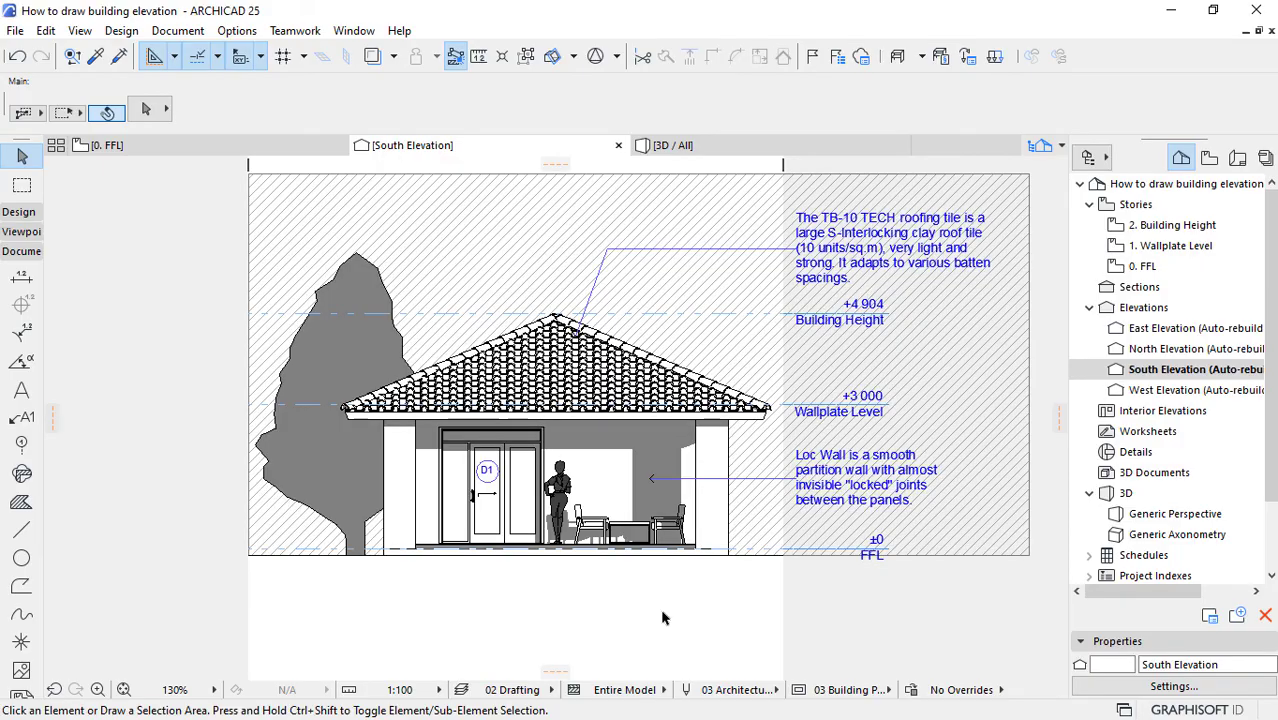
{"action": "key", "text": "super"}
{"action": "left_click", "coordinate": [896, 700]}
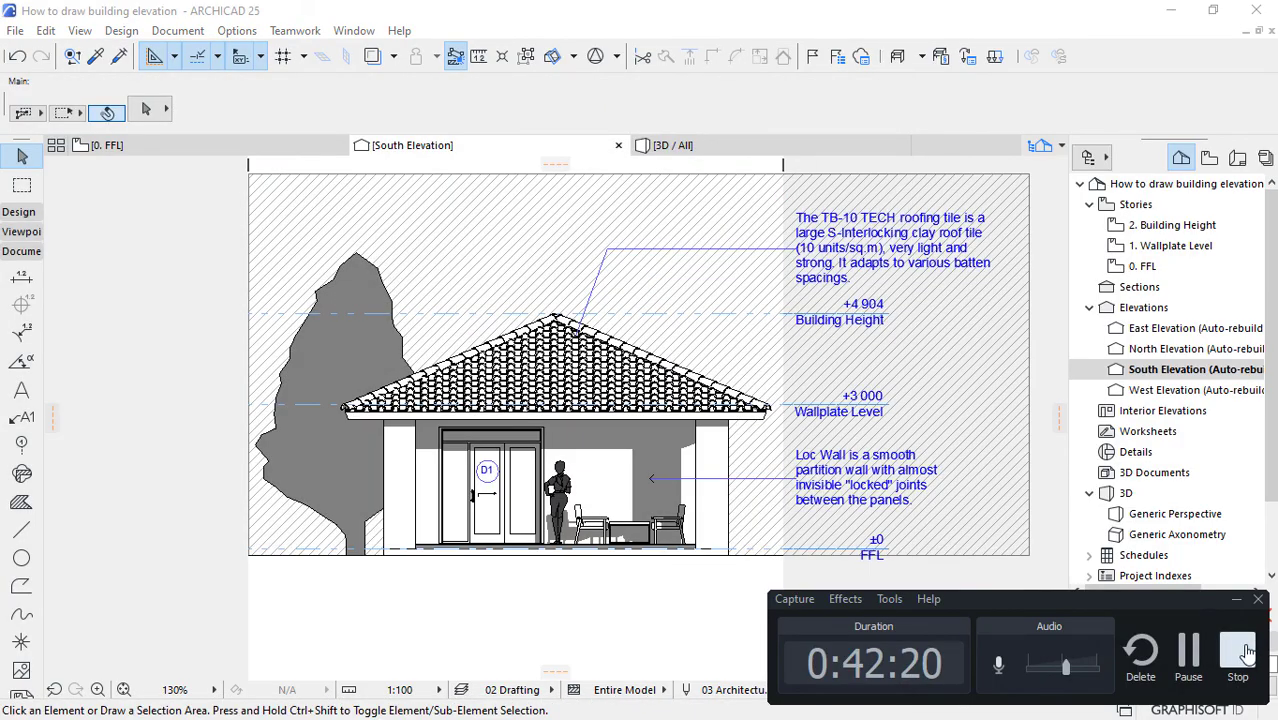
{"action": "left_click", "coordinate": [1240, 652]}
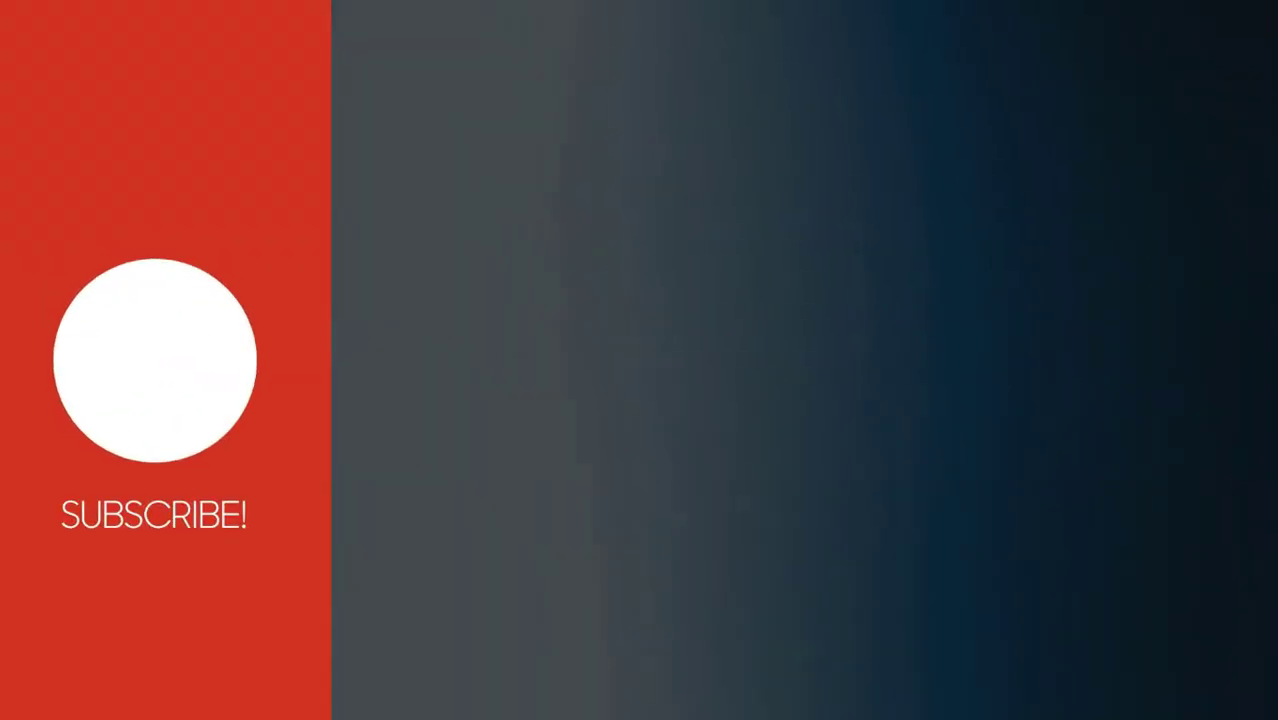